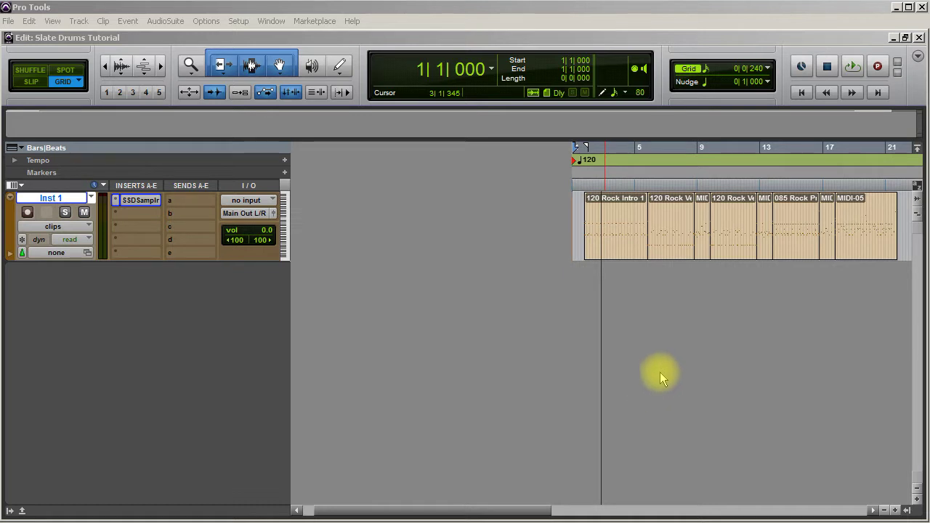
Step: Play the drum MIDI clips on the Inst 1 track from 1|4|000 through the last clip and stop playback
click(585, 210)
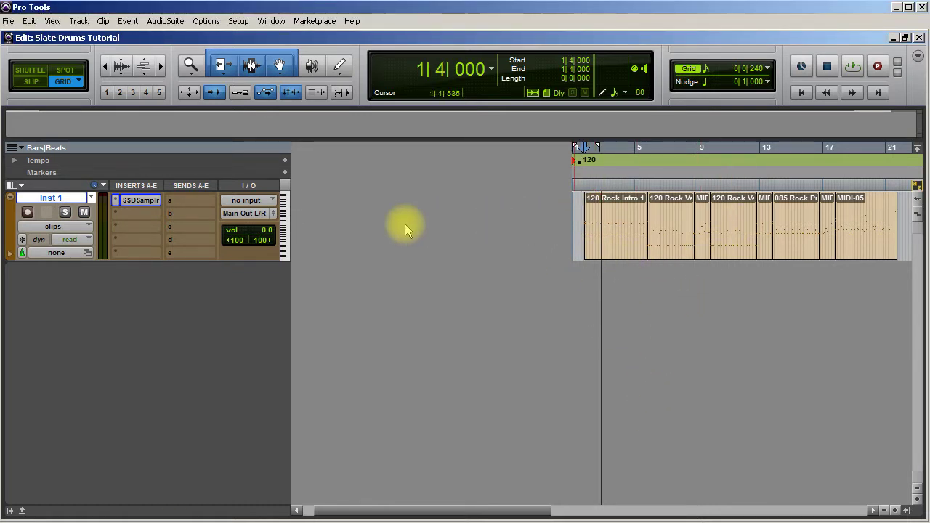
key(space)
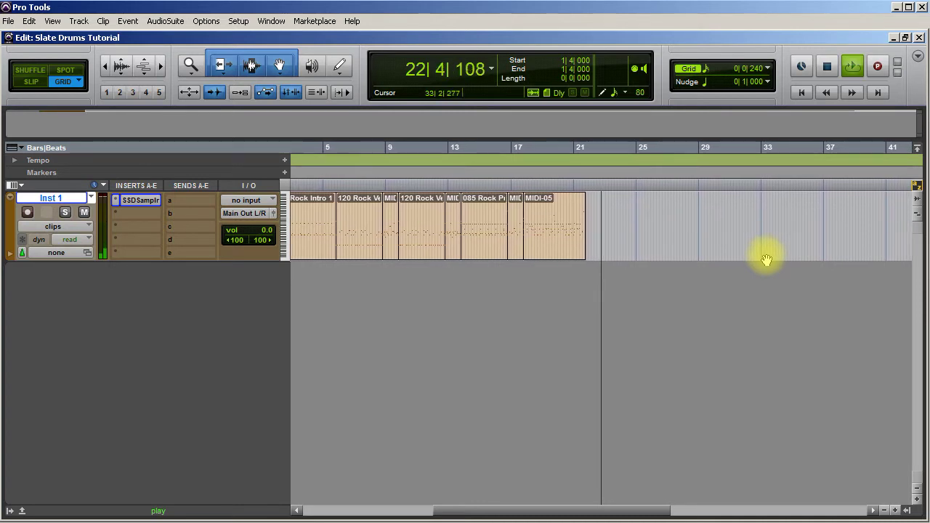
key(space)
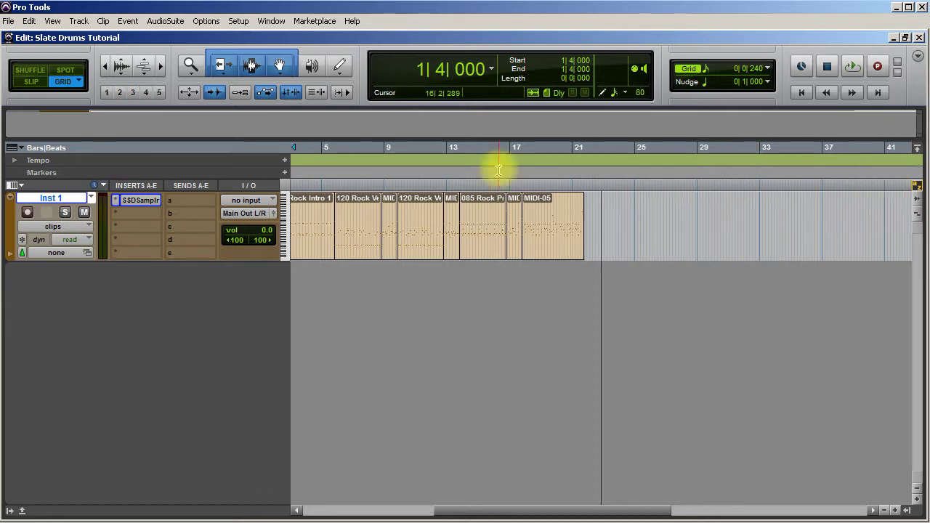
Step: Open the SSDSampler plug-in on Inst 1 at its Construct Kit page and reposition its window to expose the drum kit
click(140, 200)
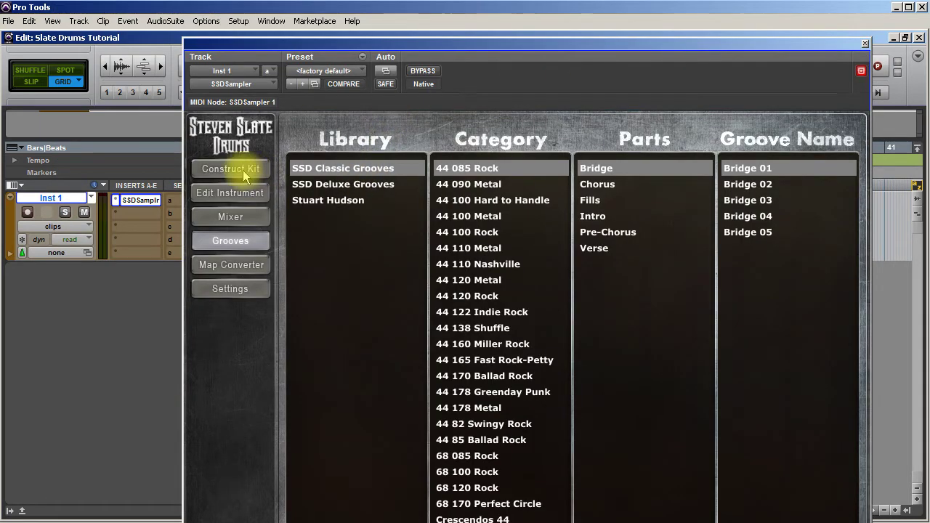
click(245, 174)
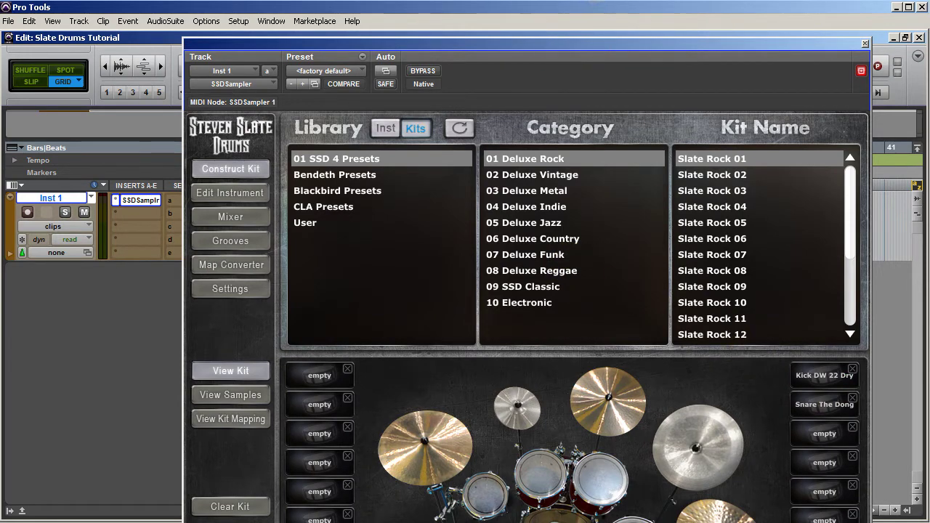
drag(556, 43, 596, 0)
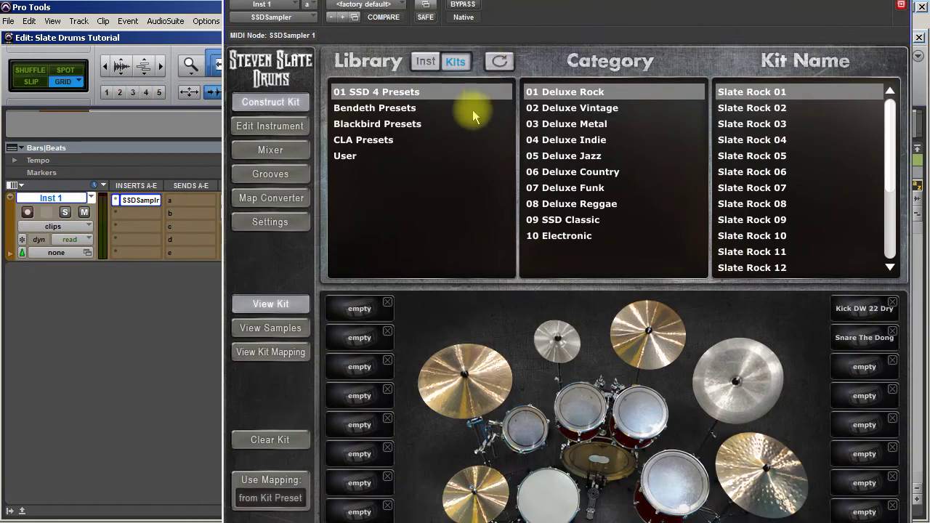
Step: Audition the kick and tom sounds of the loaded kit and display the kits in the CLA Presets library
click(596, 464)
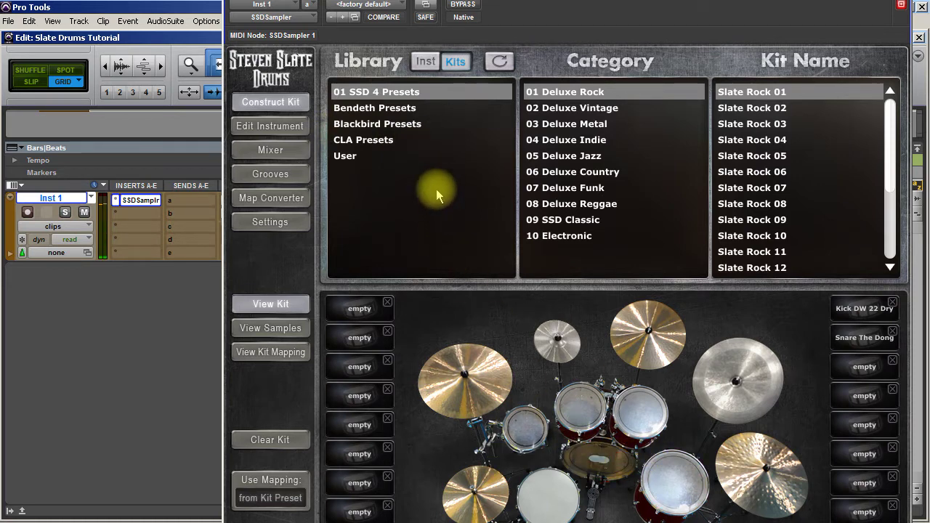
click(384, 142)
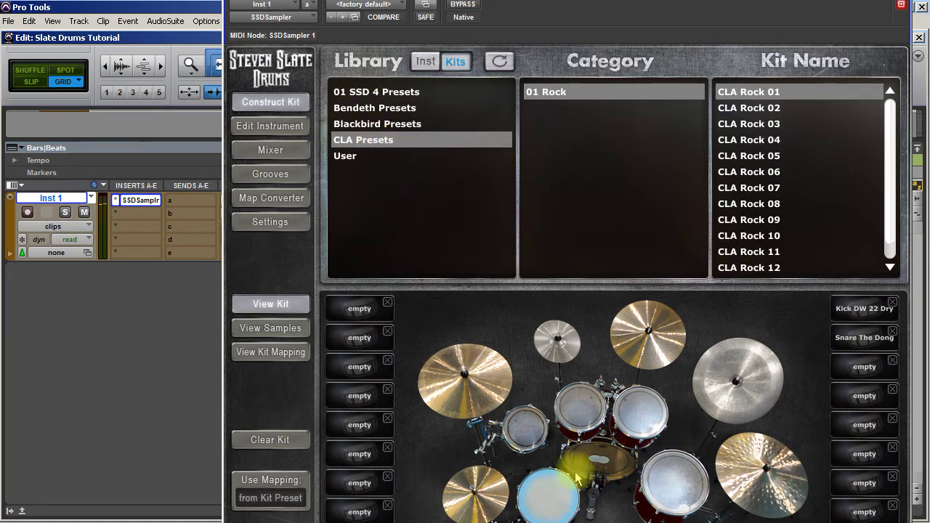
click(532, 429)
click(519, 426)
click(581, 406)
click(636, 416)
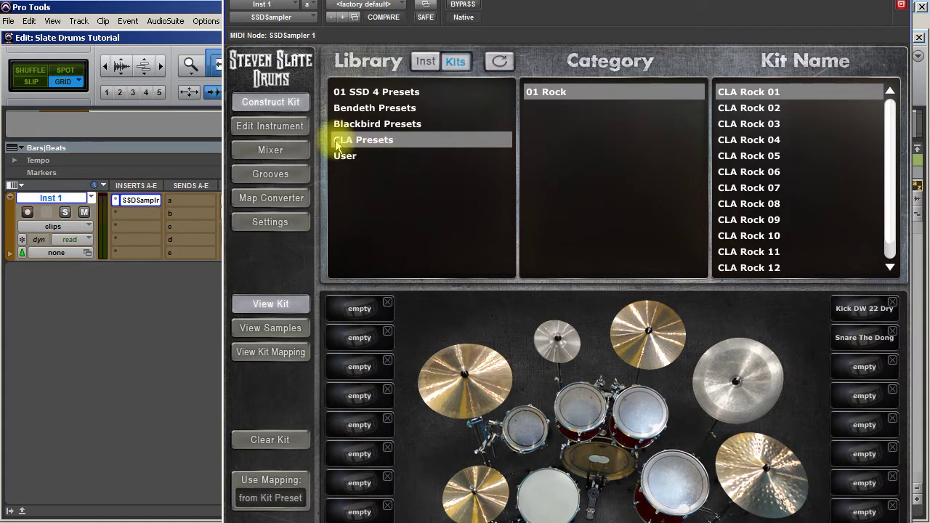
Step: Show the drum sampler's mixer and route the Kick In channel to out 9 mn
click(287, 150)
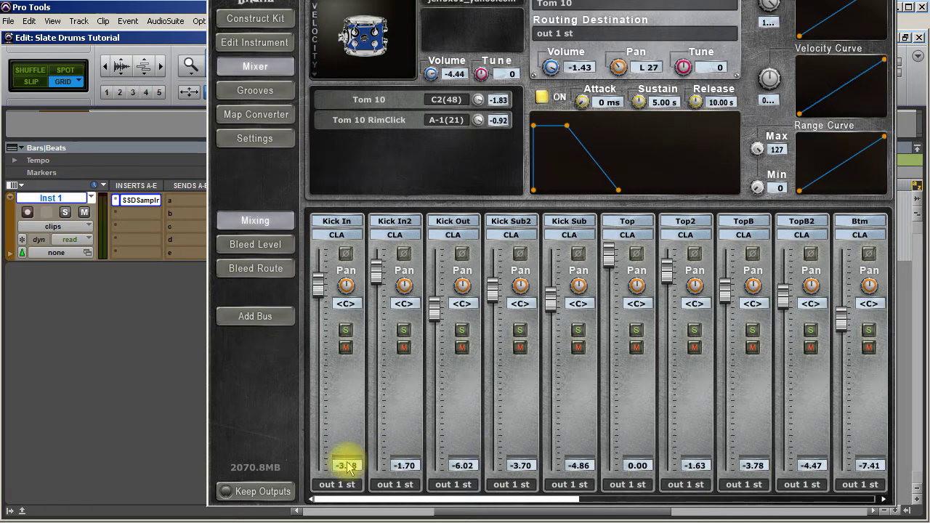
click(340, 485)
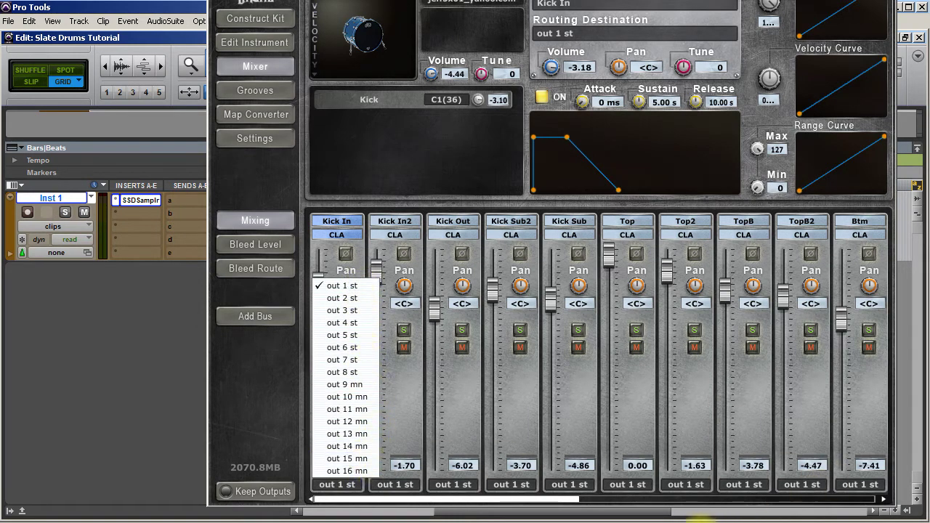
click(609, 512)
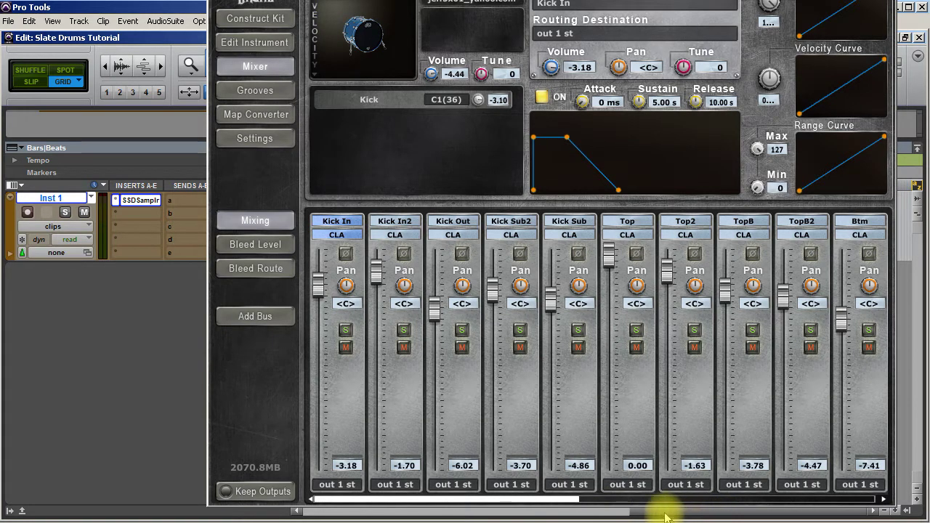
click(338, 485)
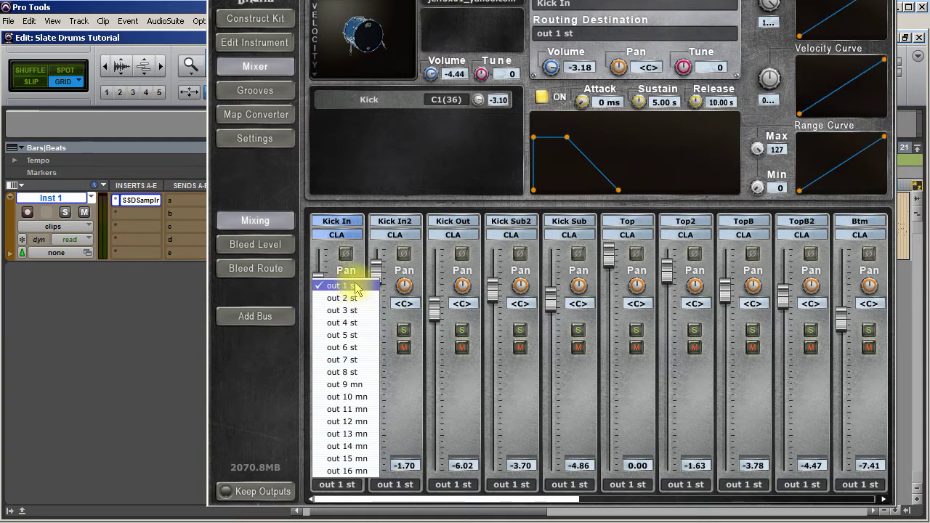
click(358, 385)
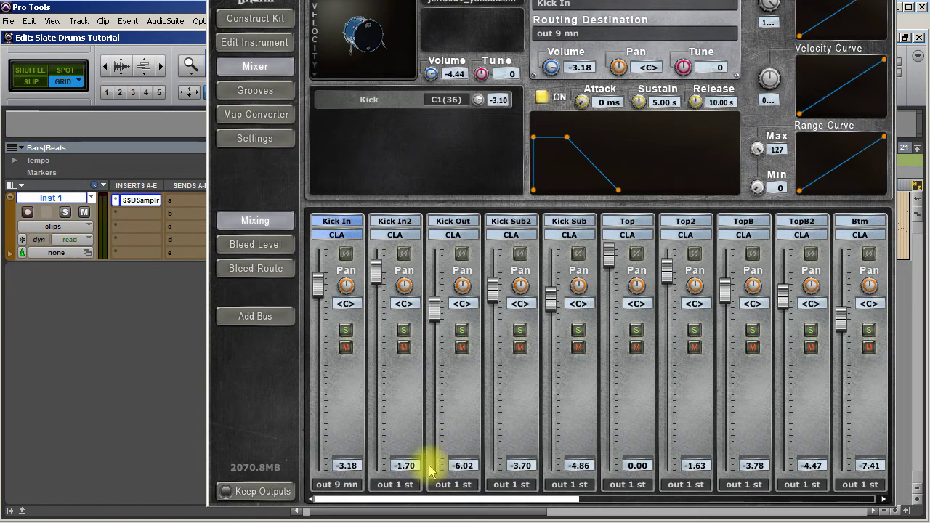
Step: Route the Kick In2 and Kick Out channels to out 9 mn
click(404, 487)
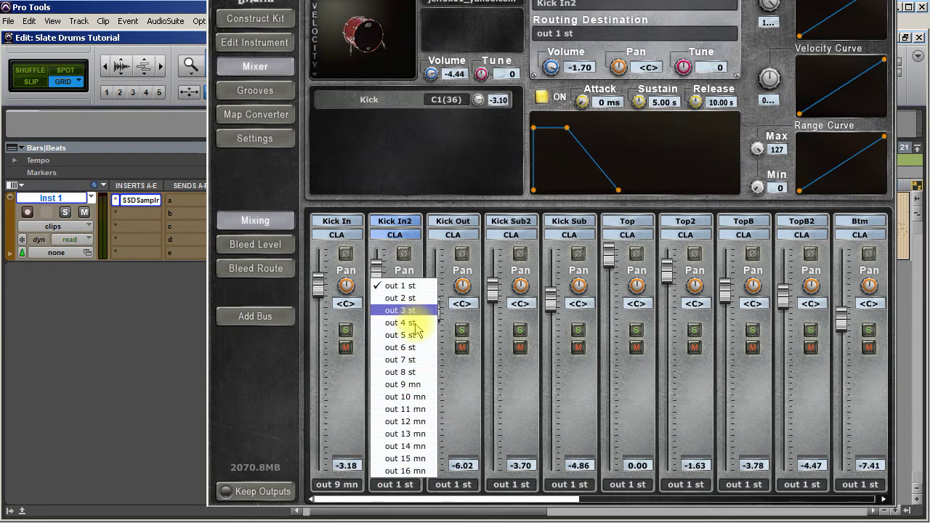
click(410, 384)
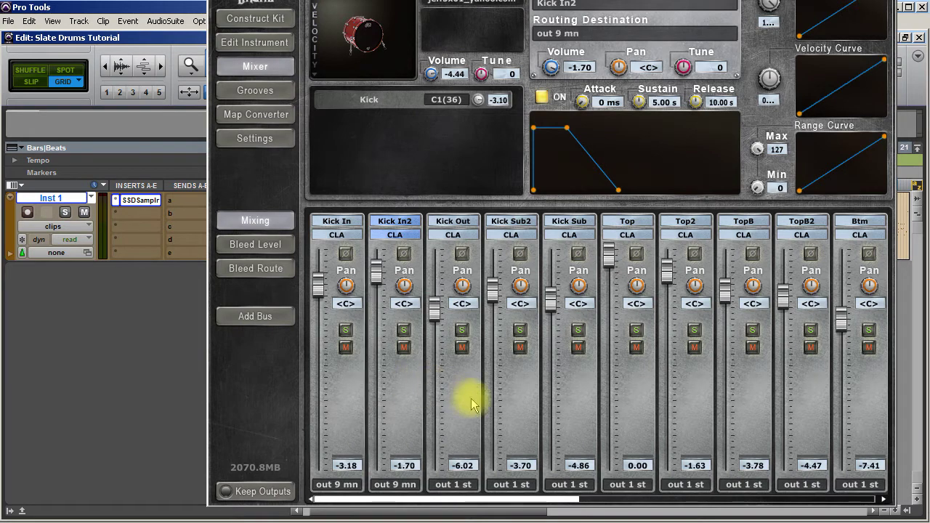
click(462, 485)
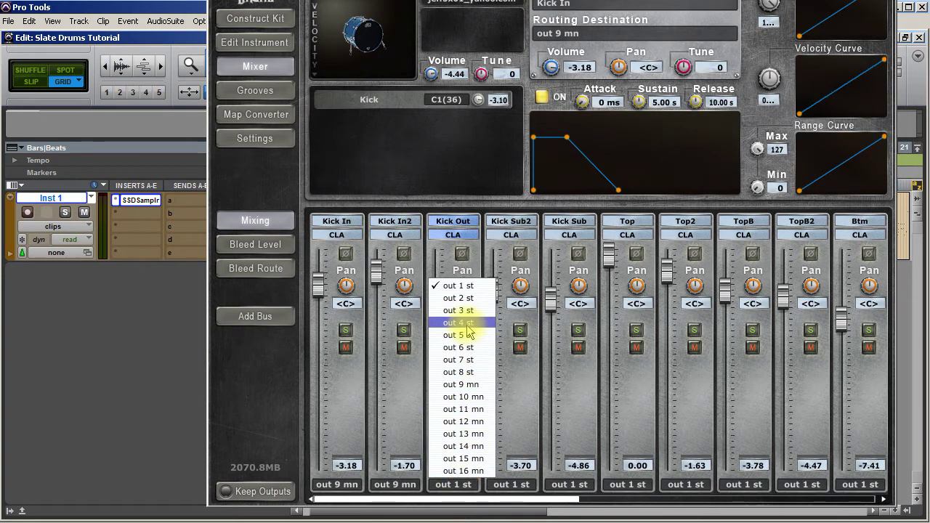
click(471, 385)
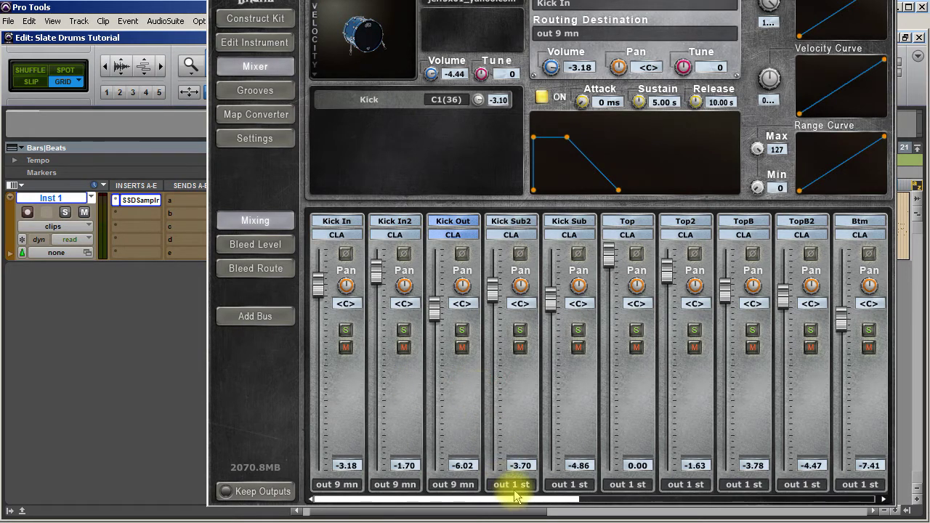
Step: Route the Kick Sub2 and Kick Sub channels to out 10 mn
click(512, 485)
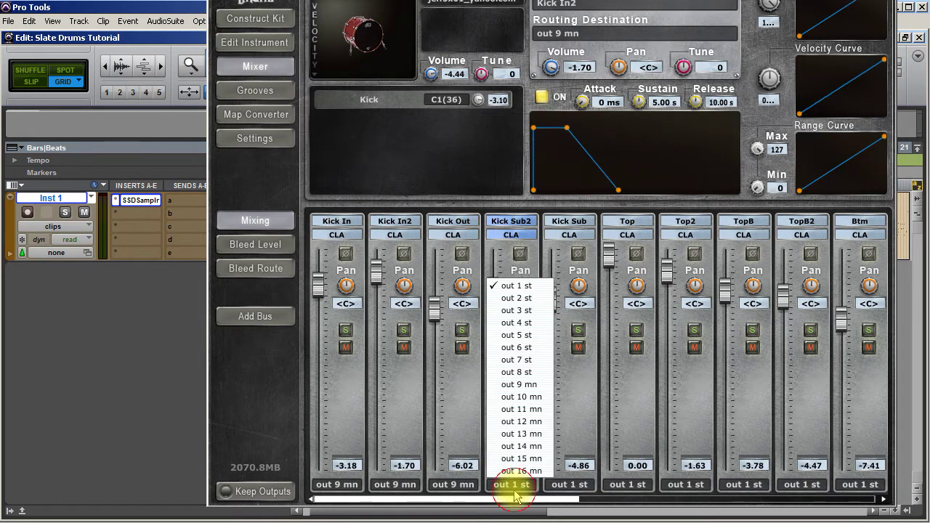
click(520, 385)
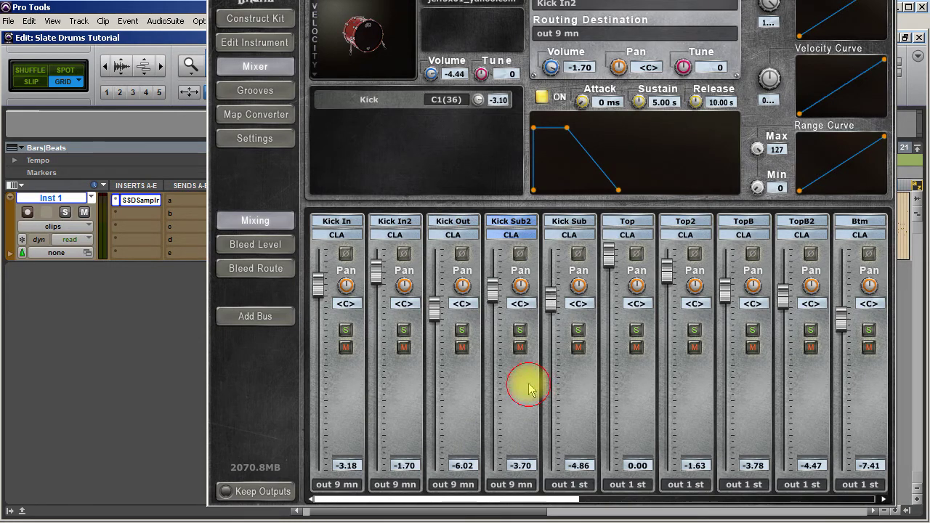
click(520, 485)
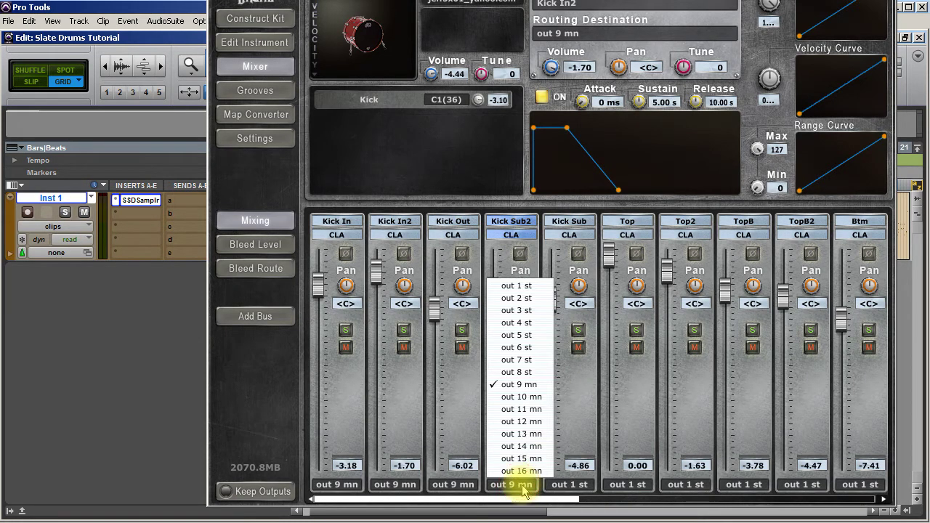
click(534, 399)
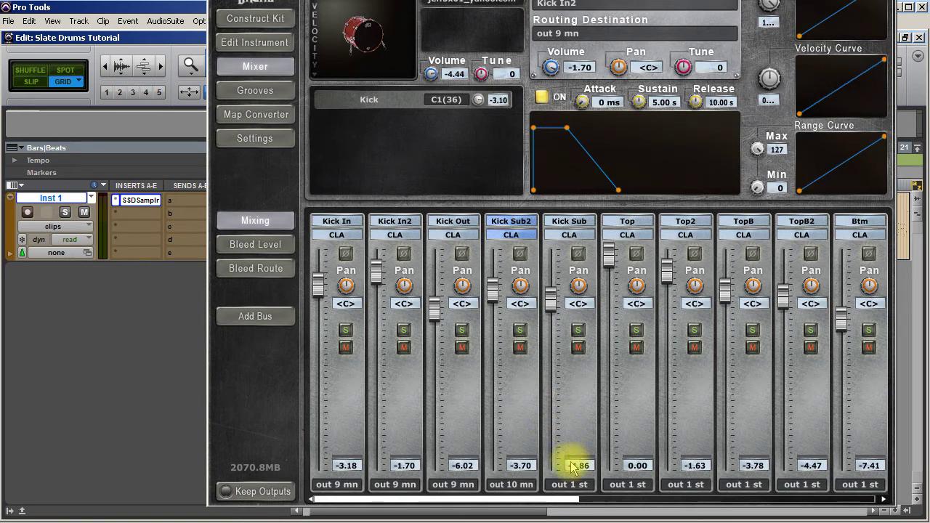
click(571, 486)
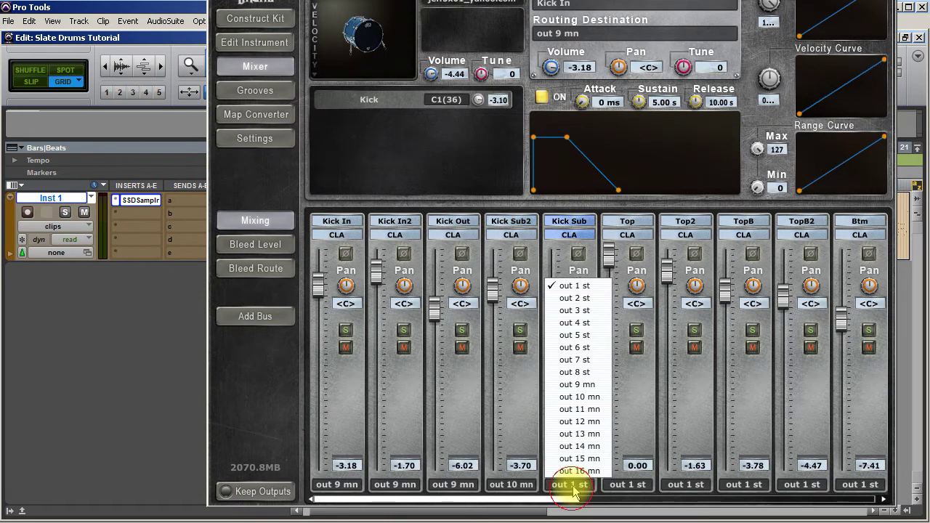
click(585, 396)
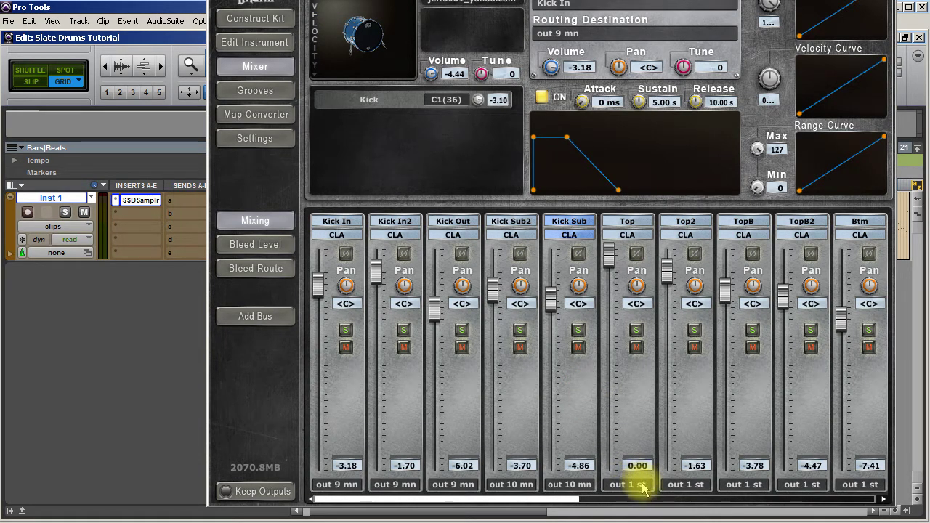
Step: Route the snare's Top and Top2 channels to out 11 mn
drag(539, 516, 731, 504)
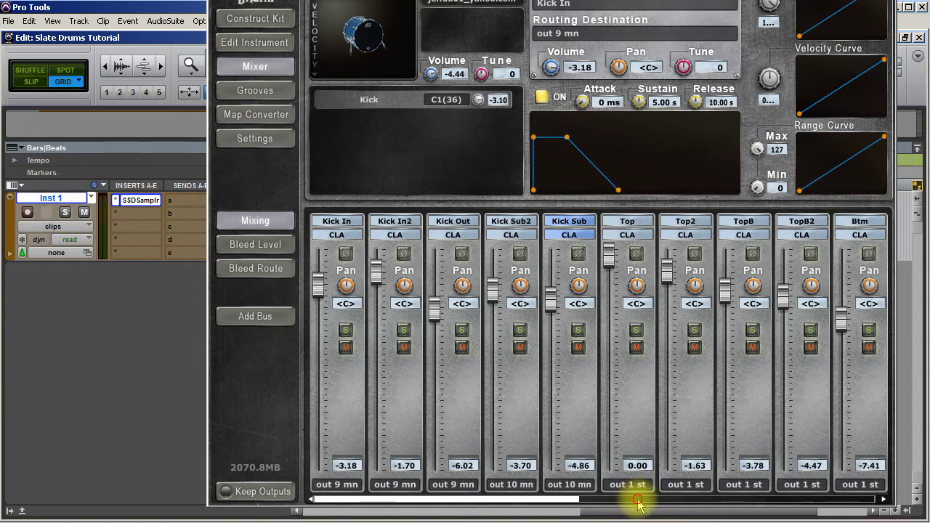
click(662, 499)
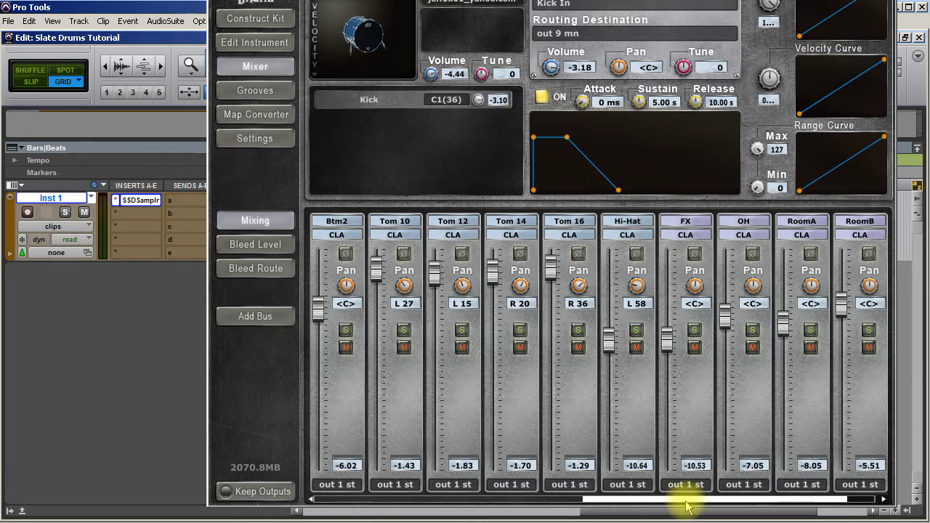
click(563, 500)
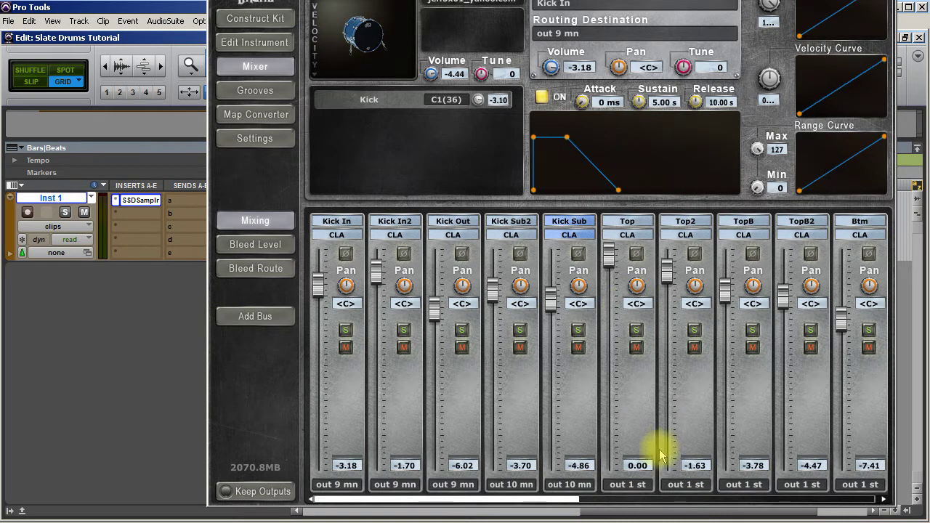
click(629, 484)
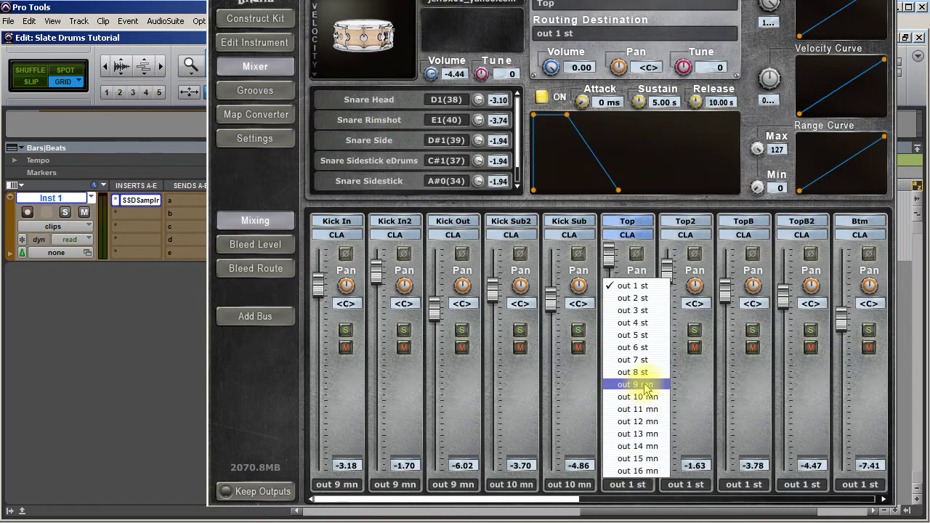
click(656, 410)
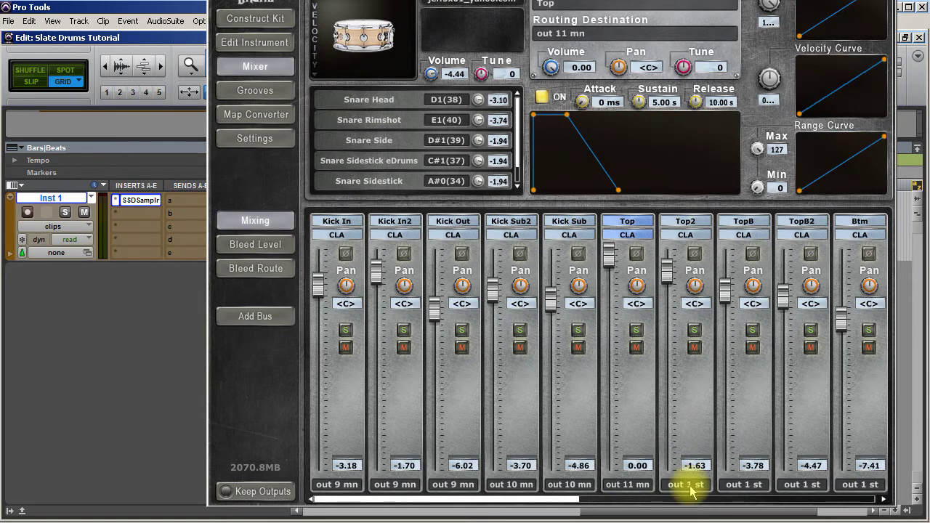
click(685, 485)
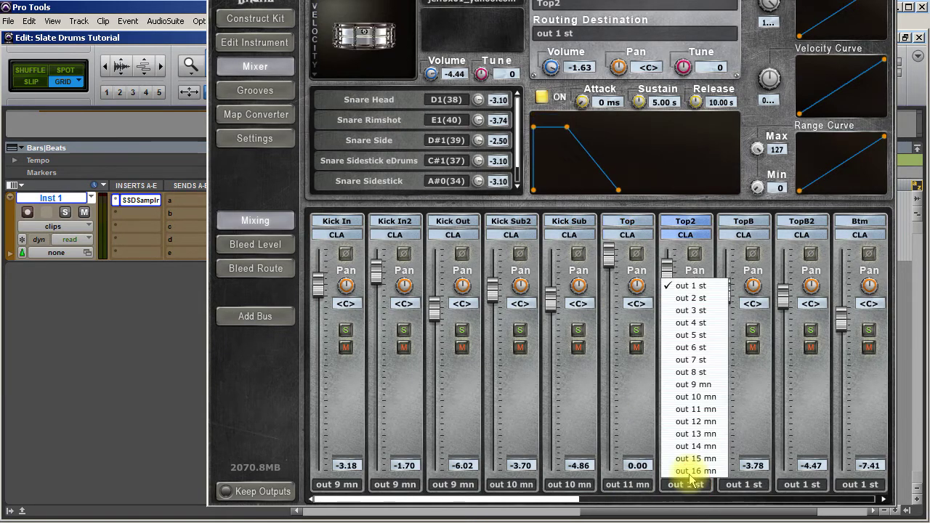
click(703, 410)
Step: Route the snare's TopB and TopB2 channels to out 11 mn
click(745, 485)
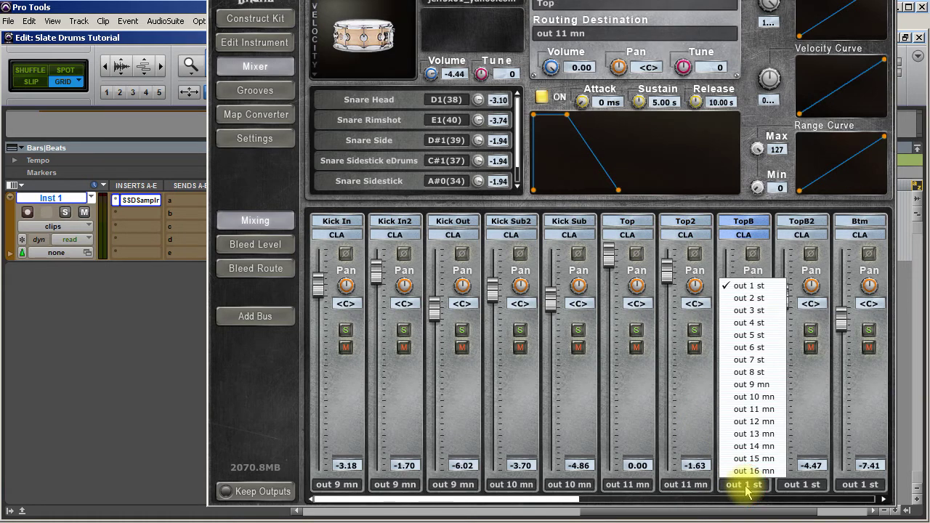
click(754, 409)
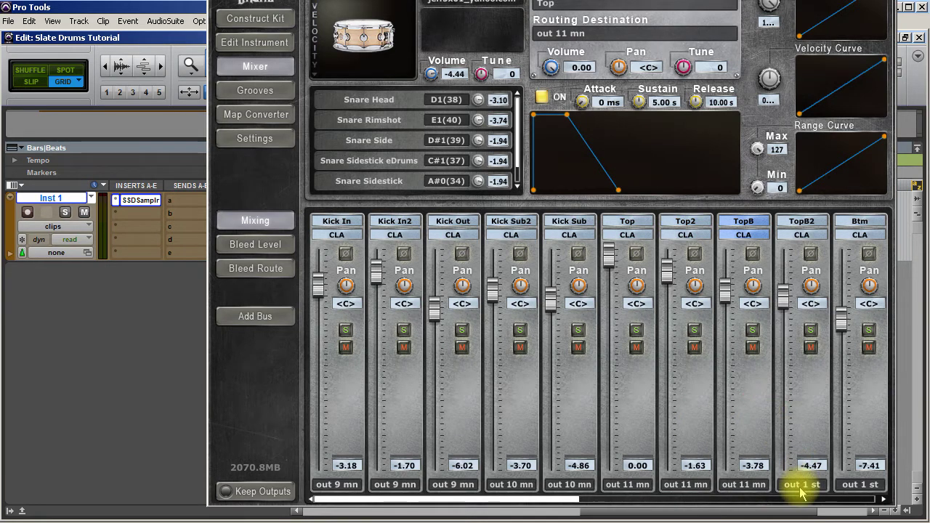
click(802, 485)
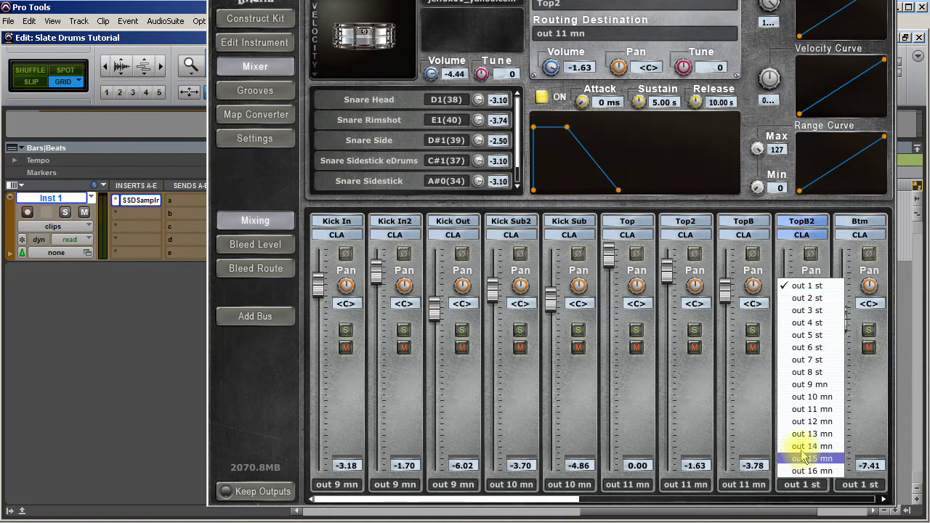
click(812, 409)
click(754, 499)
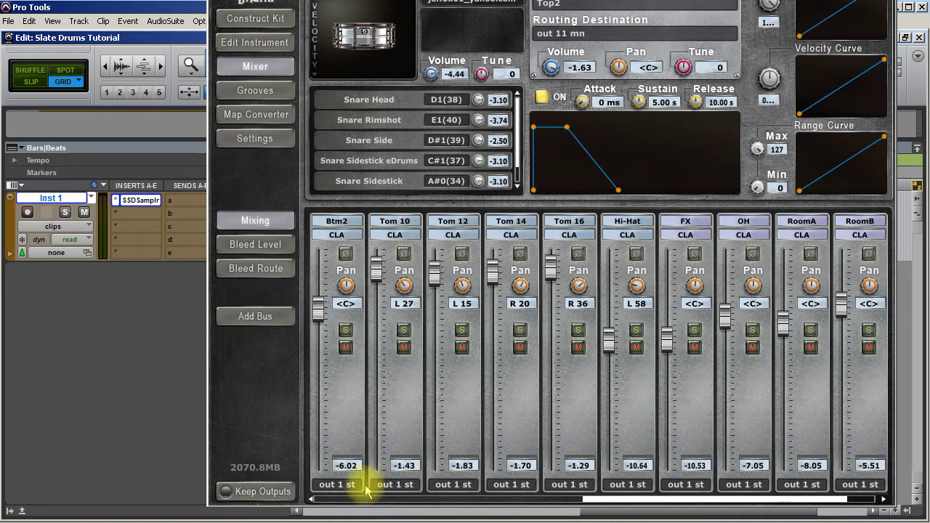
click(572, 500)
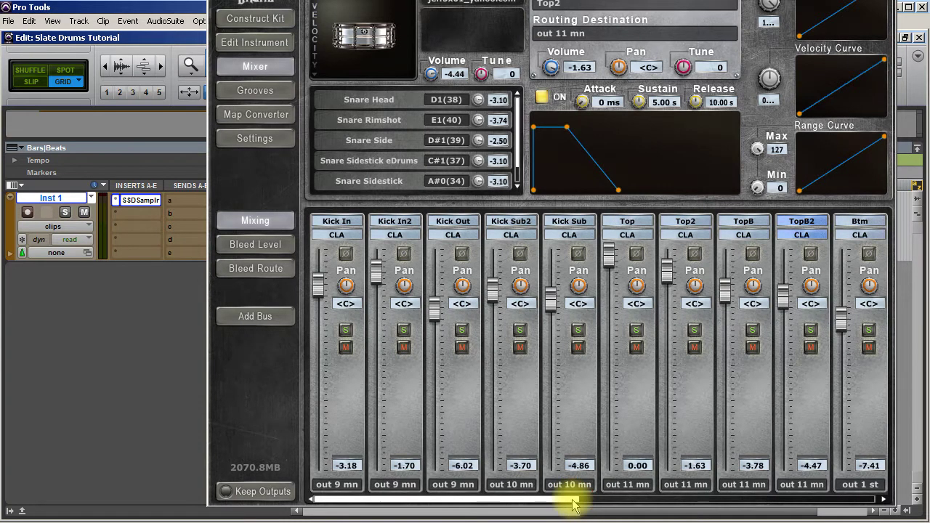
Step: Route the snare's Btm and Btm2 channels to out 11 mn
click(860, 486)
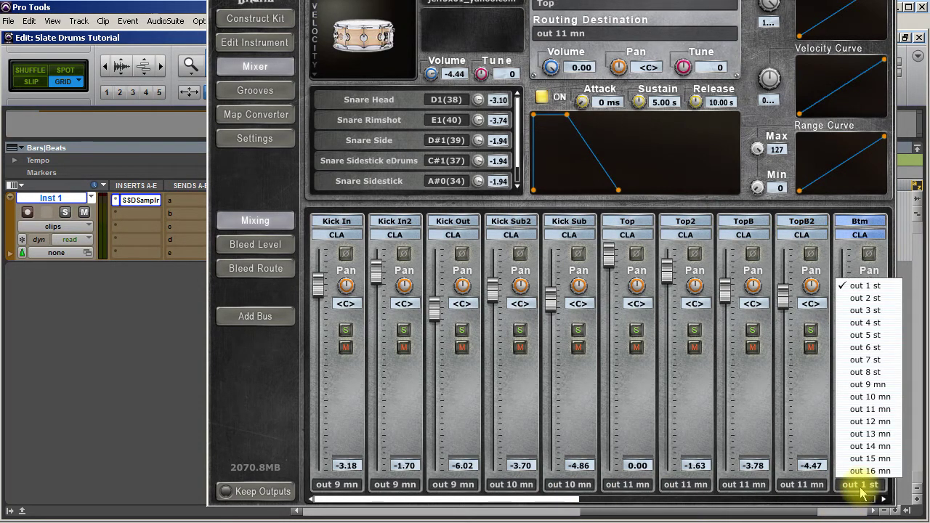
click(879, 411)
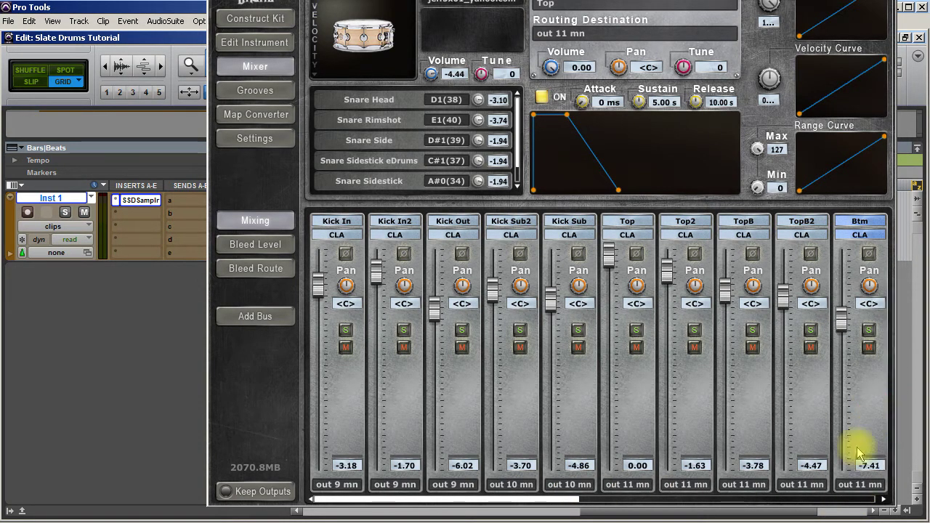
click(873, 501)
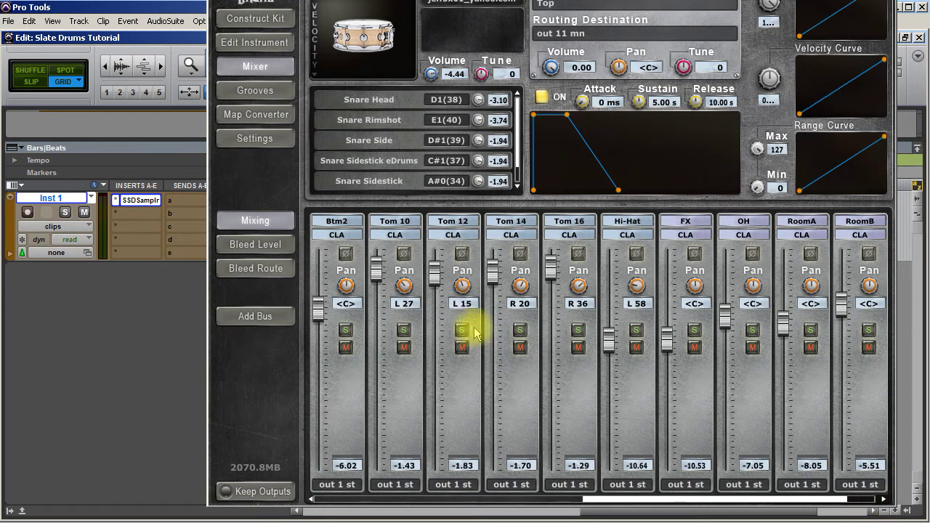
click(333, 227)
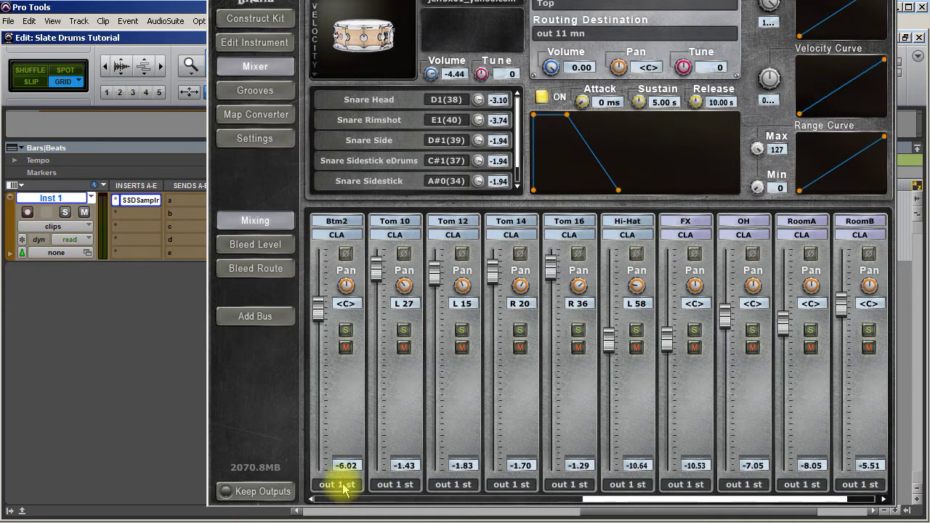
click(338, 484)
click(348, 409)
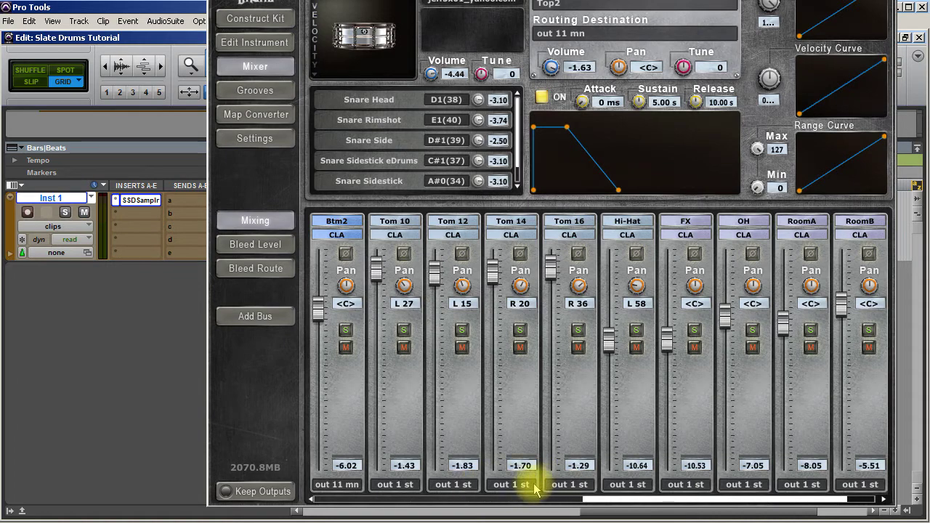
Step: Route the Tom 10 channel to out 12 mn and the Tom 12 channel to out 13 mn
click(395, 484)
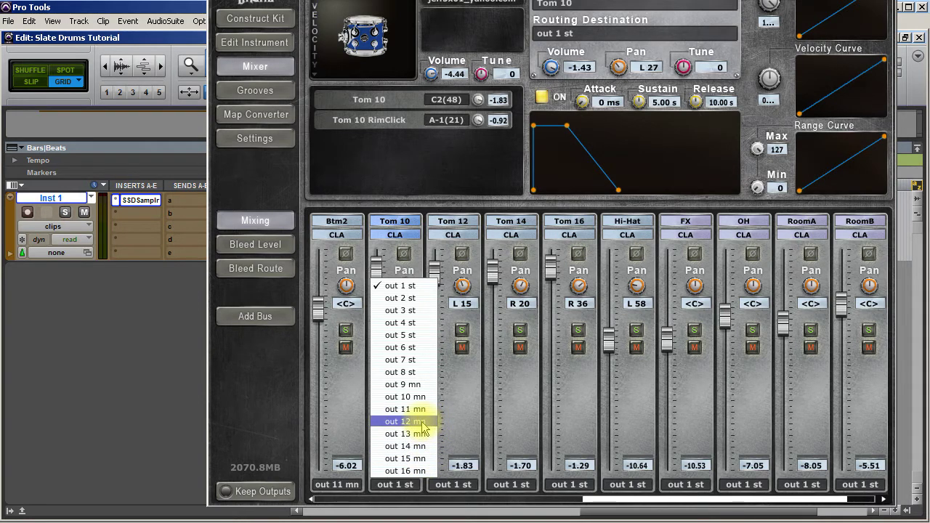
click(403, 485)
click(402, 485)
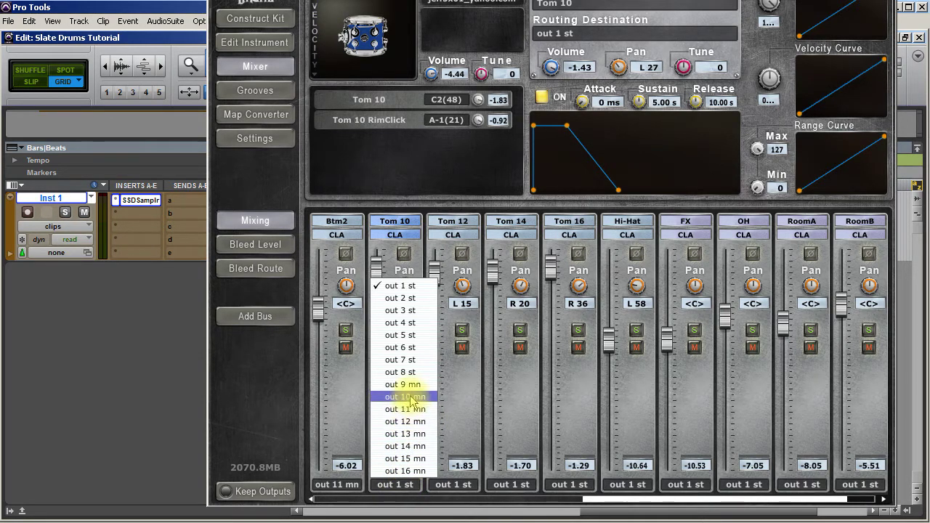
click(405, 422)
click(458, 483)
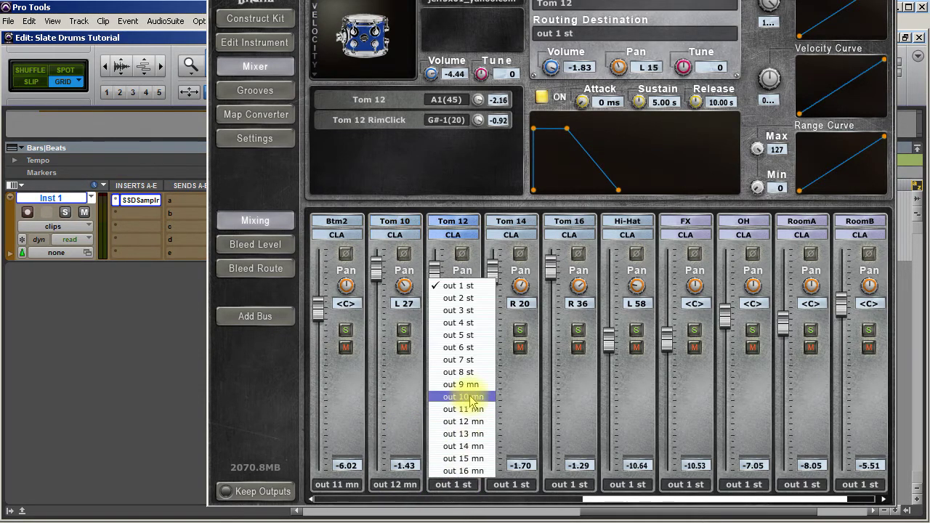
click(477, 434)
Step: Route the Tom 14 channel to out 14 mn and the Tom 16 channel to out 15 mn
click(512, 483)
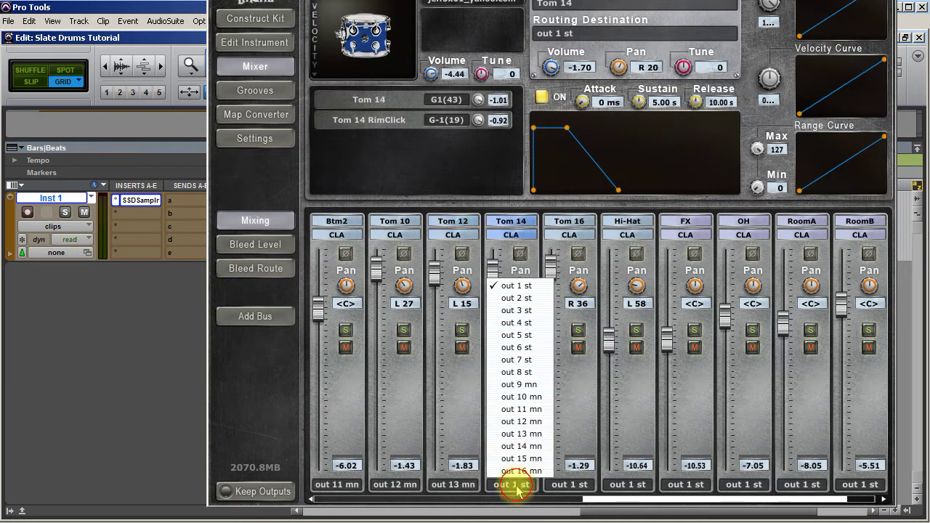
click(531, 446)
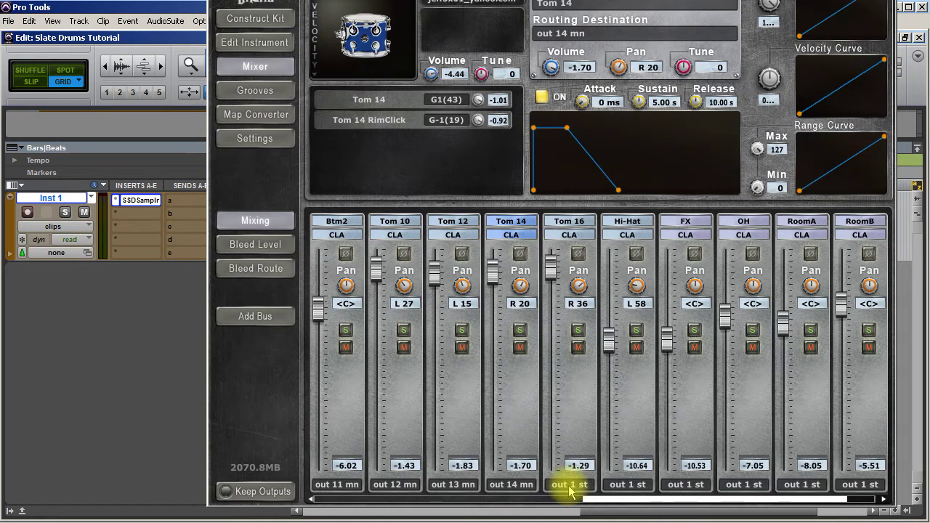
click(570, 484)
click(576, 466)
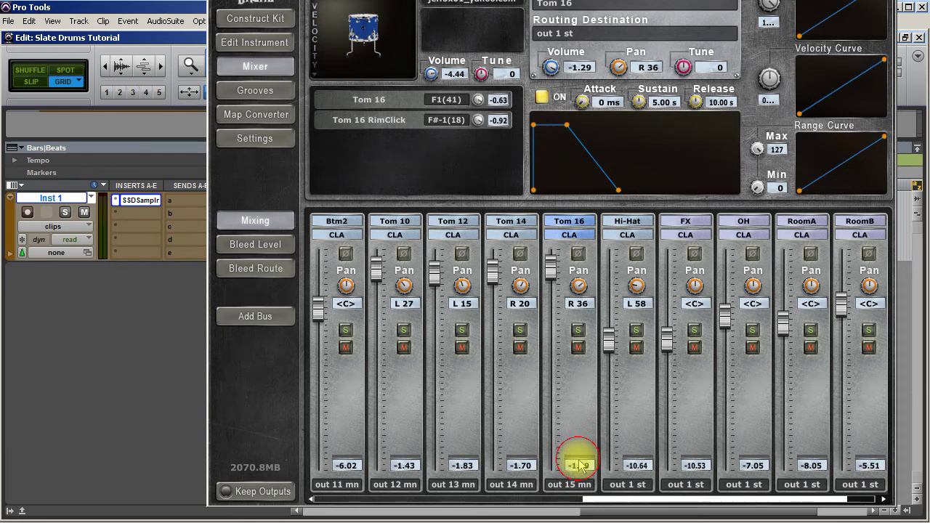
Step: Route the Hi-Hat channel to out 16 mn and the FX channel to out 3 st
click(624, 488)
click(639, 471)
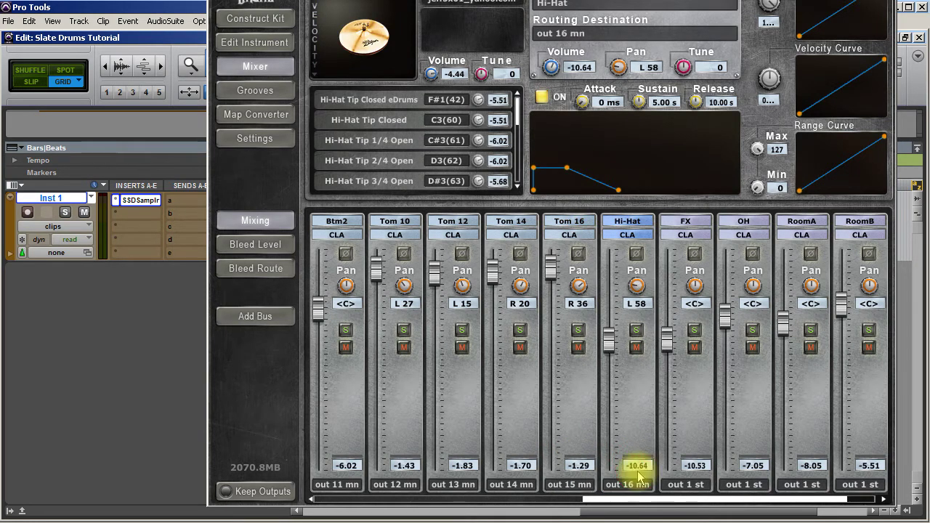
click(691, 486)
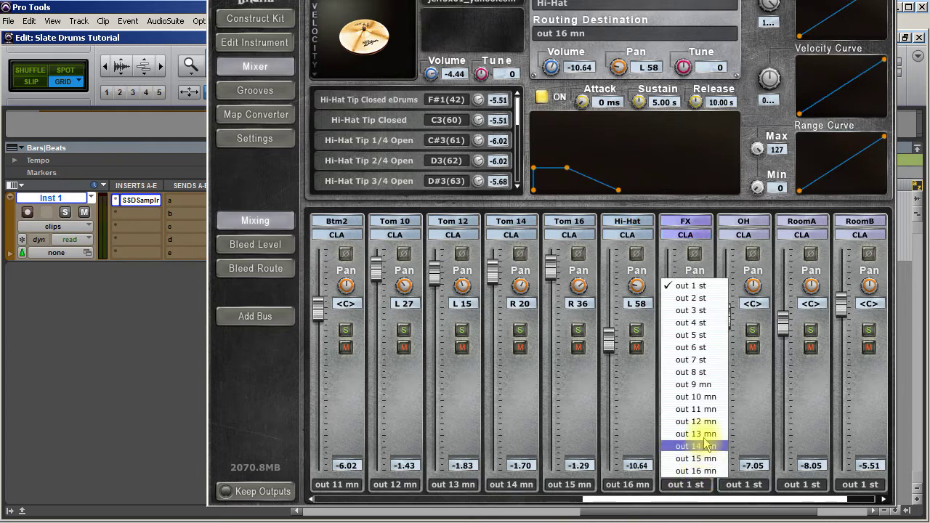
click(699, 298)
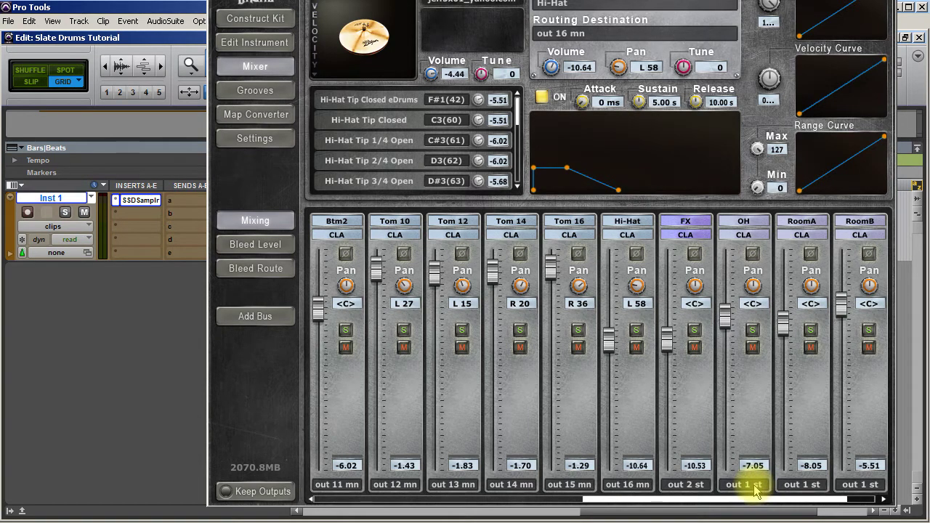
click(685, 485)
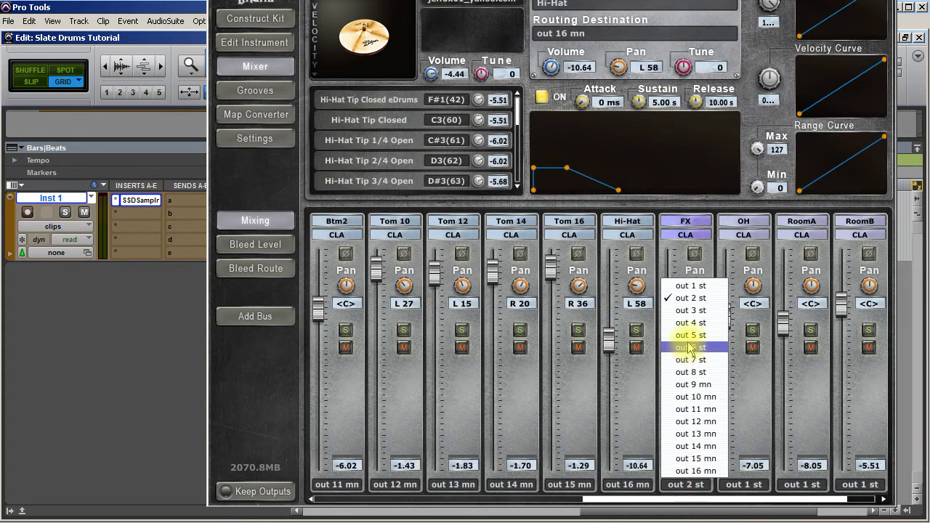
click(691, 310)
Step: Route the OH channel to out 2 st and both RoomA and RoomB to out 3 st
click(748, 485)
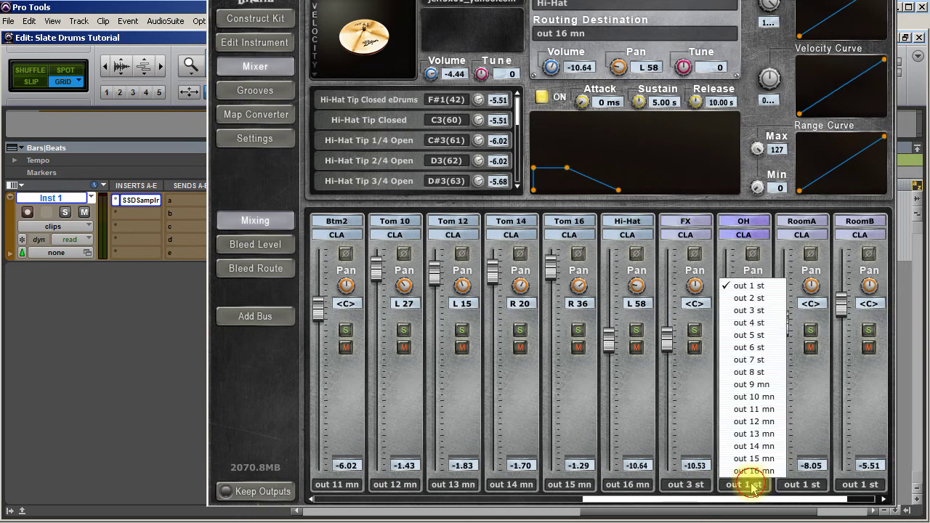
click(759, 298)
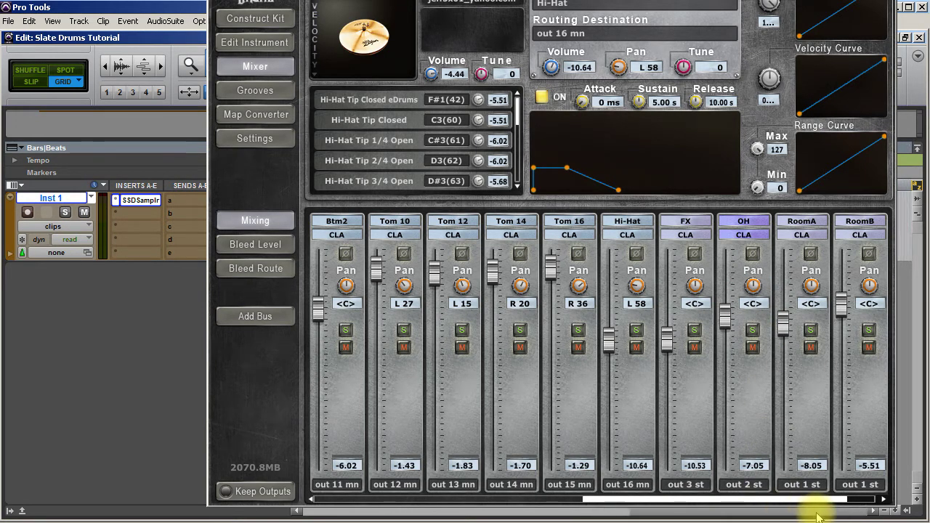
click(803, 485)
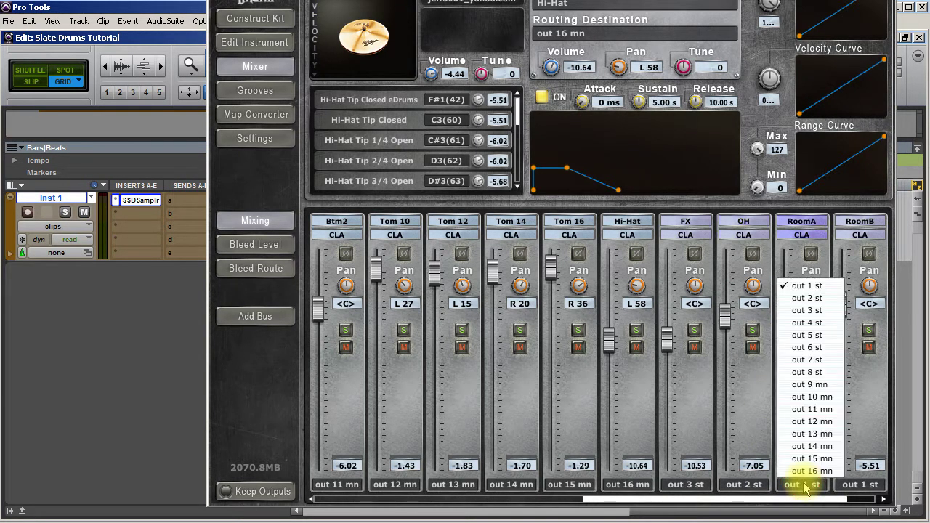
click(805, 310)
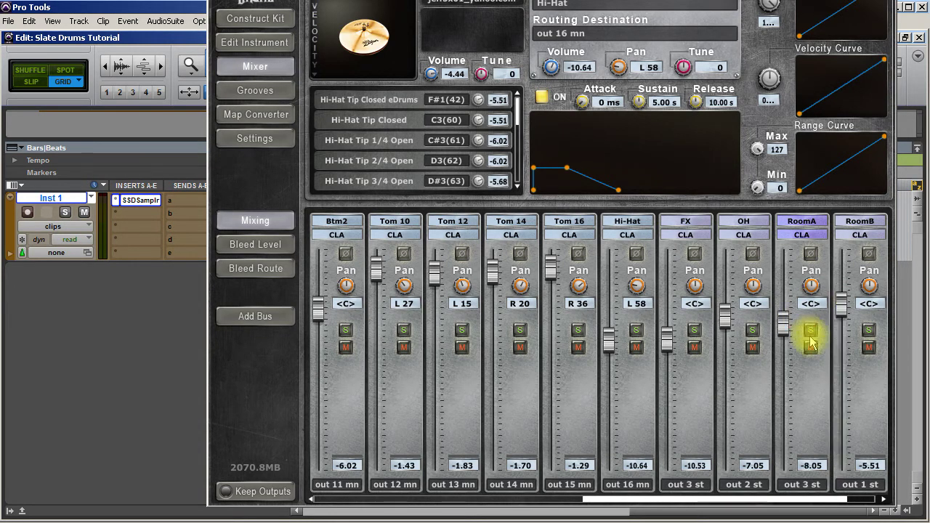
click(869, 492)
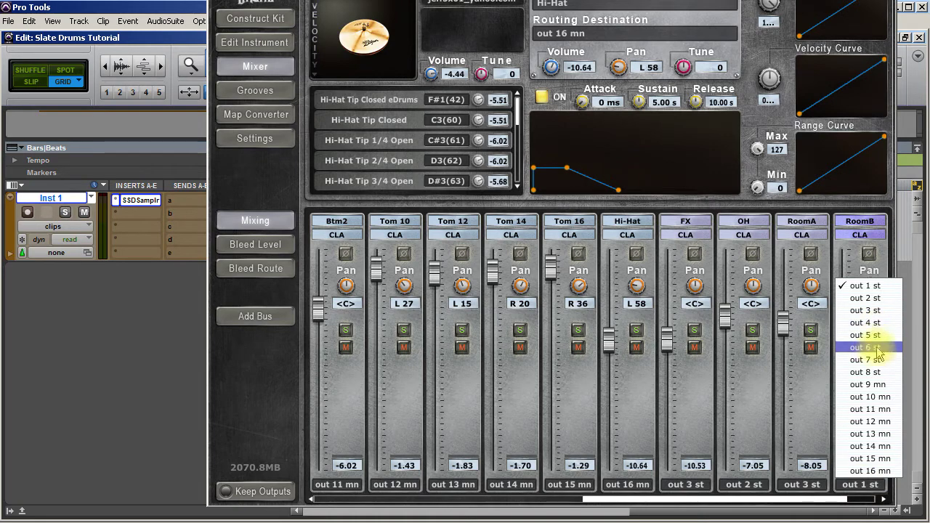
click(866, 311)
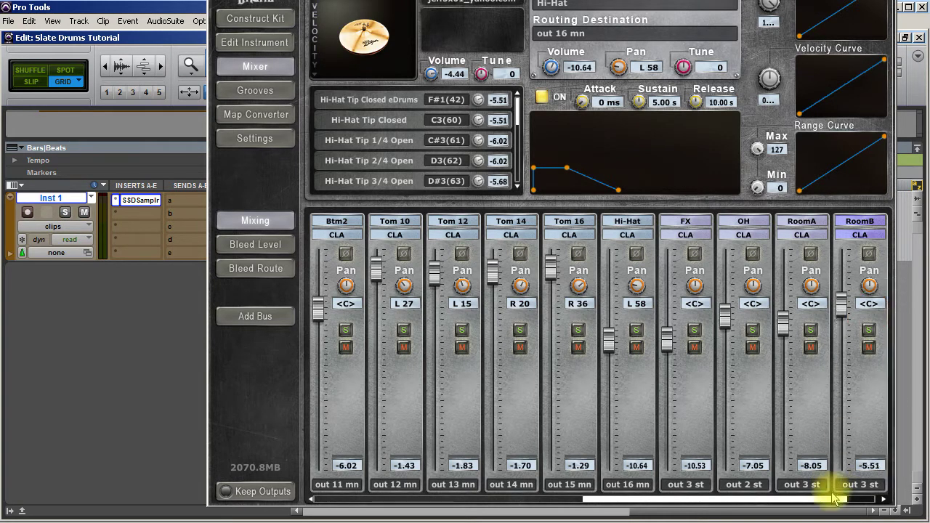
Step: Solo the Mono channel during playback and set its fader level to about -5.63
drag(832, 502, 876, 499)
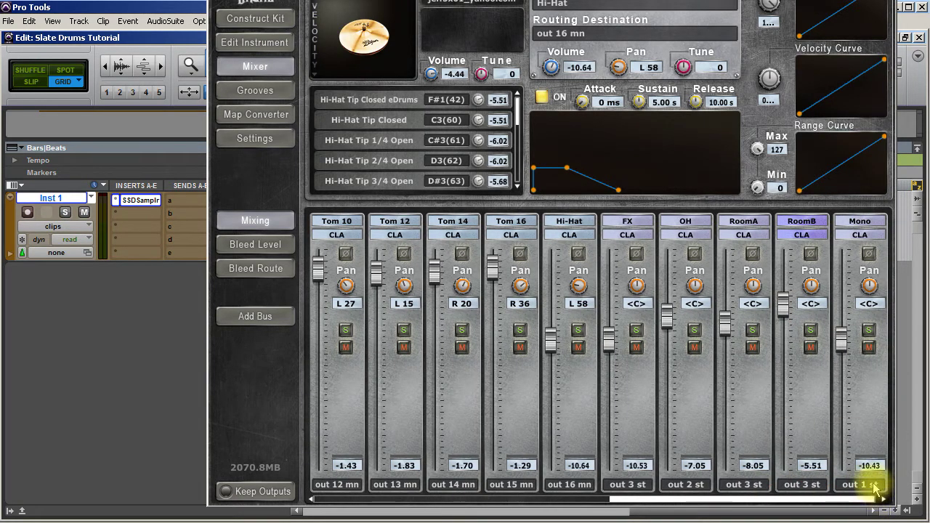
click(864, 485)
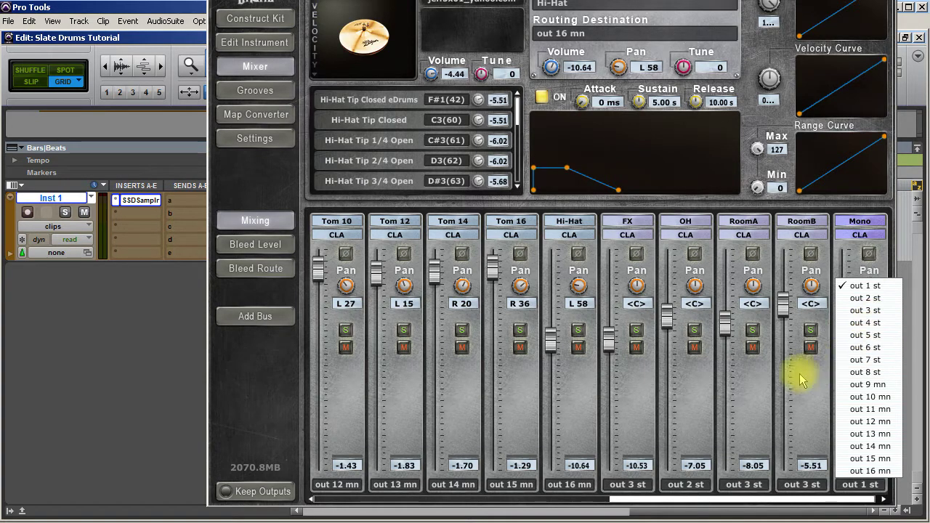
click(739, 398)
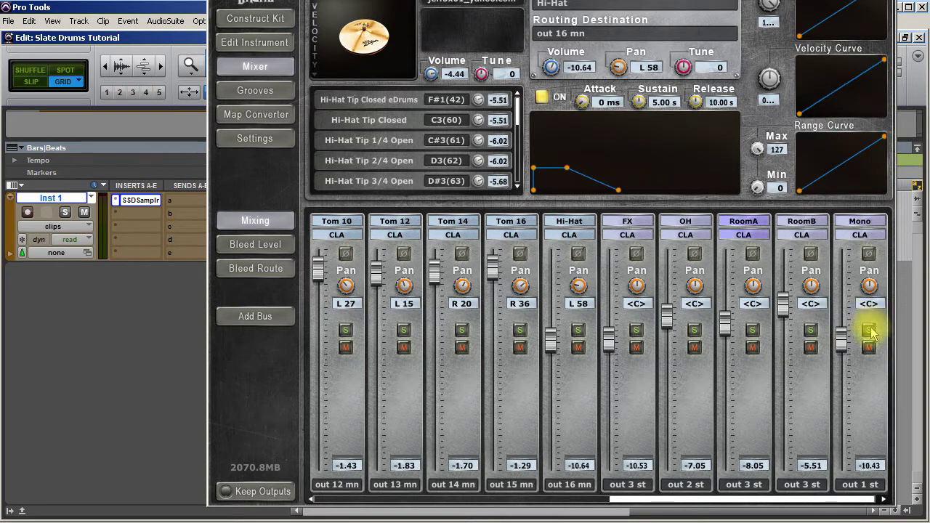
key(space)
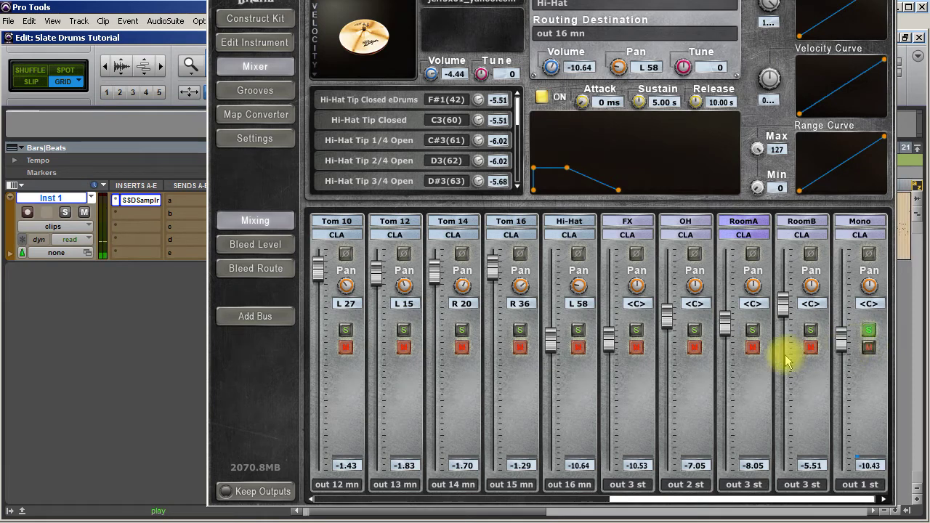
drag(842, 333, 836, 271)
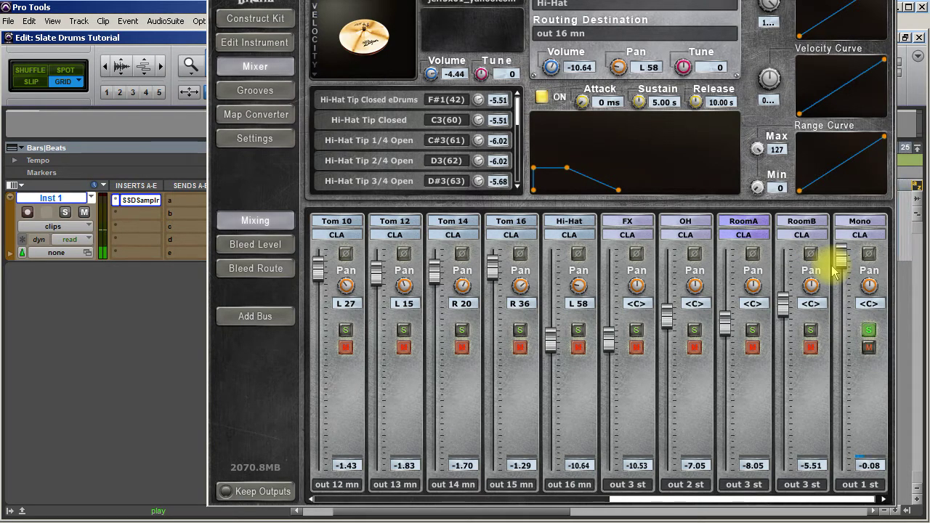
drag(834, 271, 841, 310)
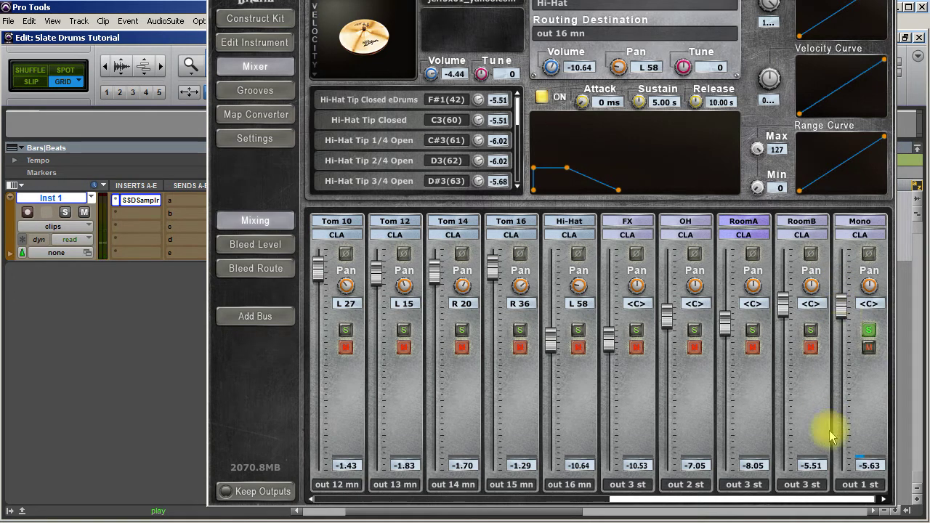
Step: Route the Mono channel to out 3 st, and turn off its solo
click(861, 485)
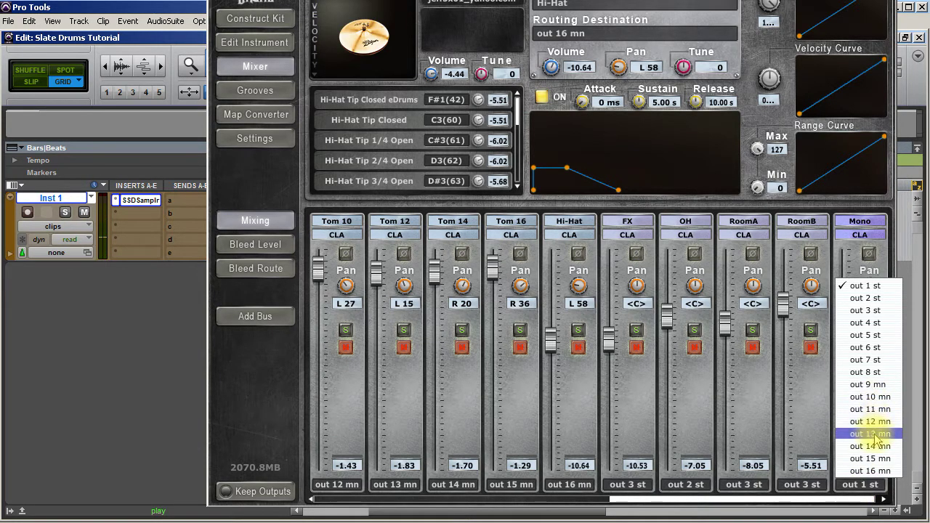
click(866, 310)
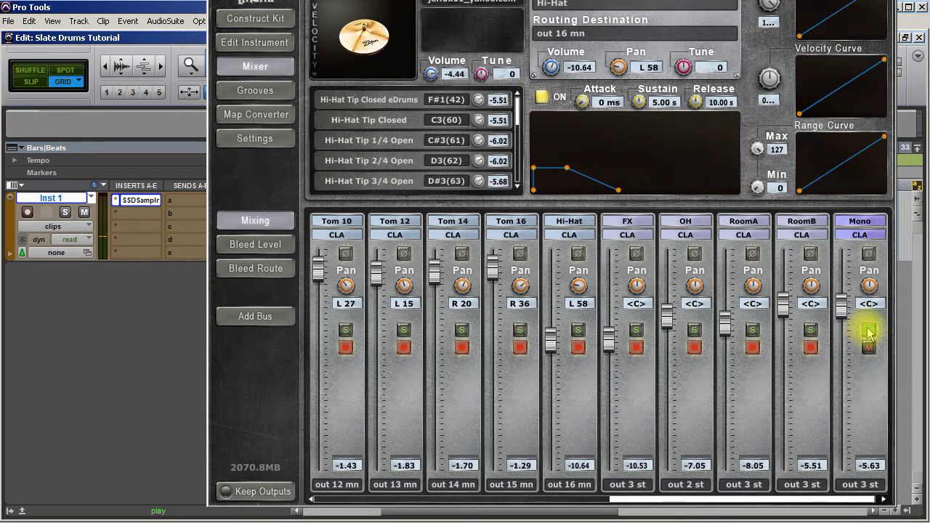
click(868, 329)
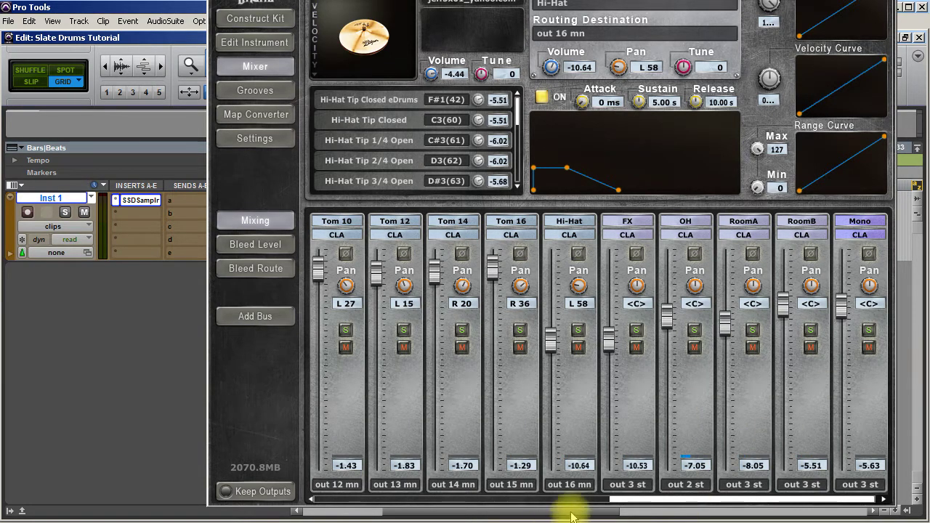
Step: Review the sampler's mixer outputs, and create 8 mono and 2 stereo audio tracks
click(448, 496)
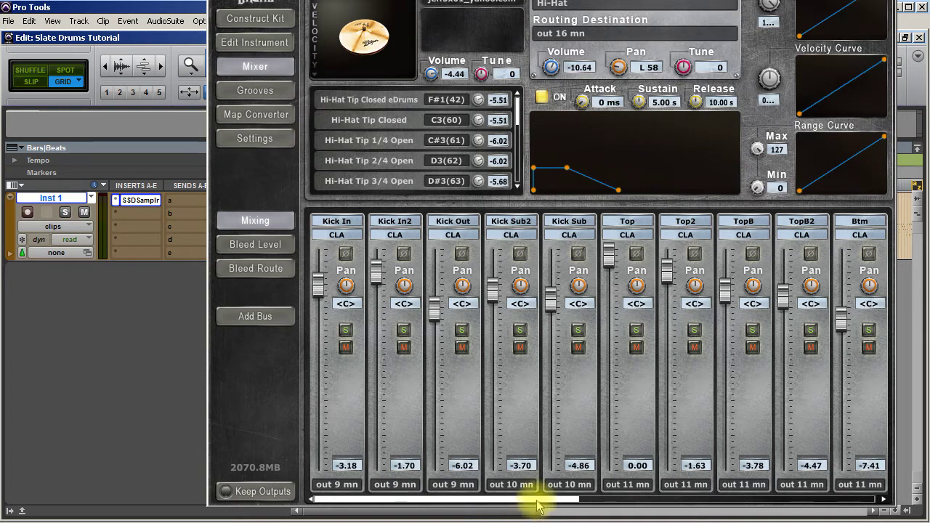
drag(537, 501, 832, 519)
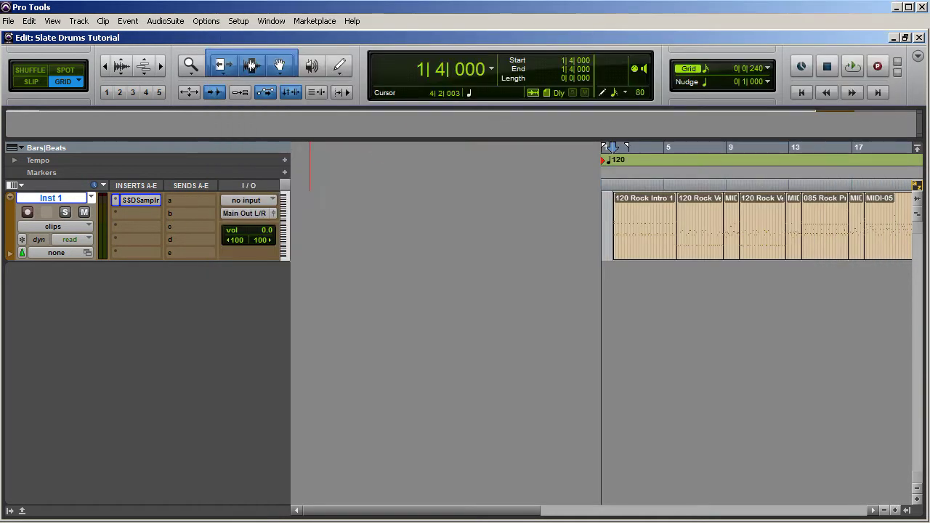
click(78, 21)
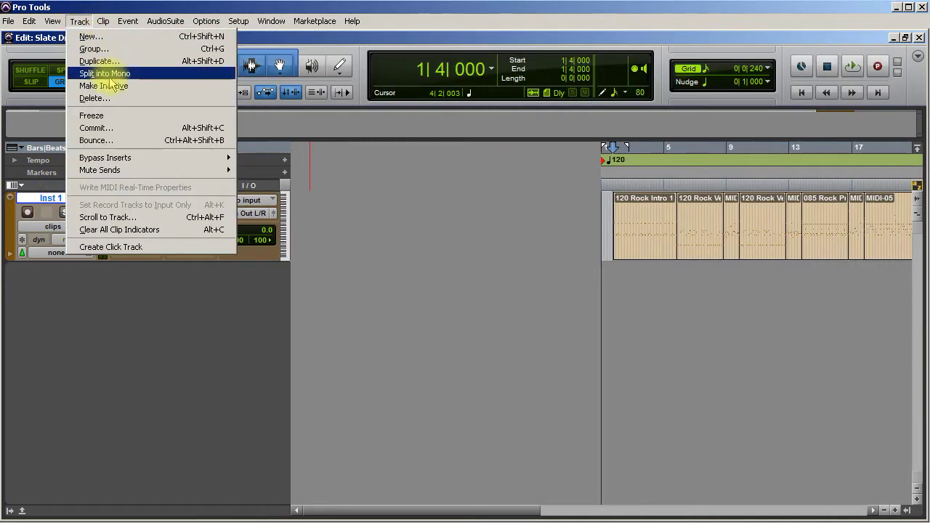
click(91, 36)
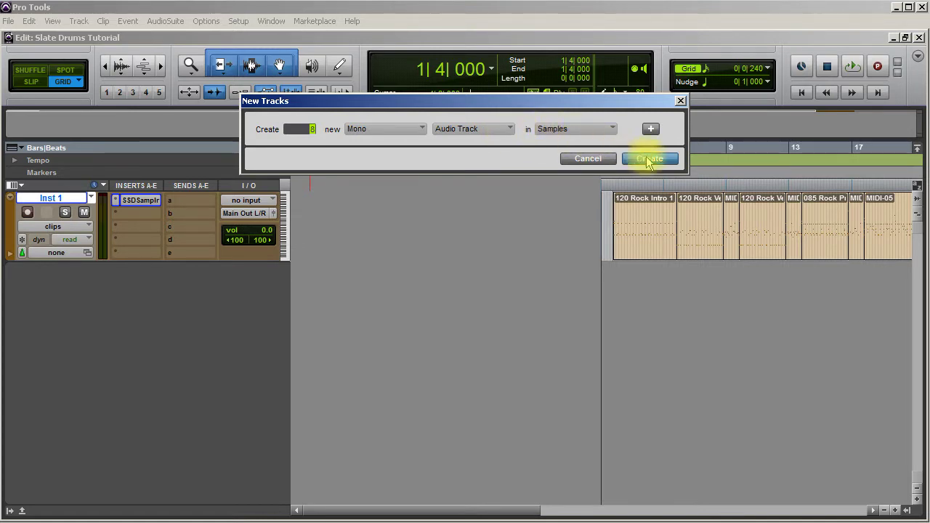
click(649, 130)
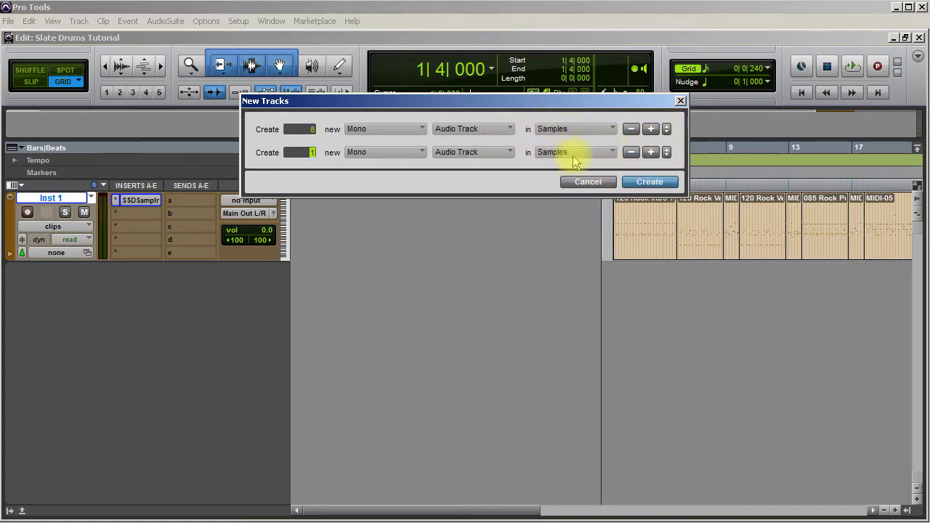
click(425, 153)
click(429, 169)
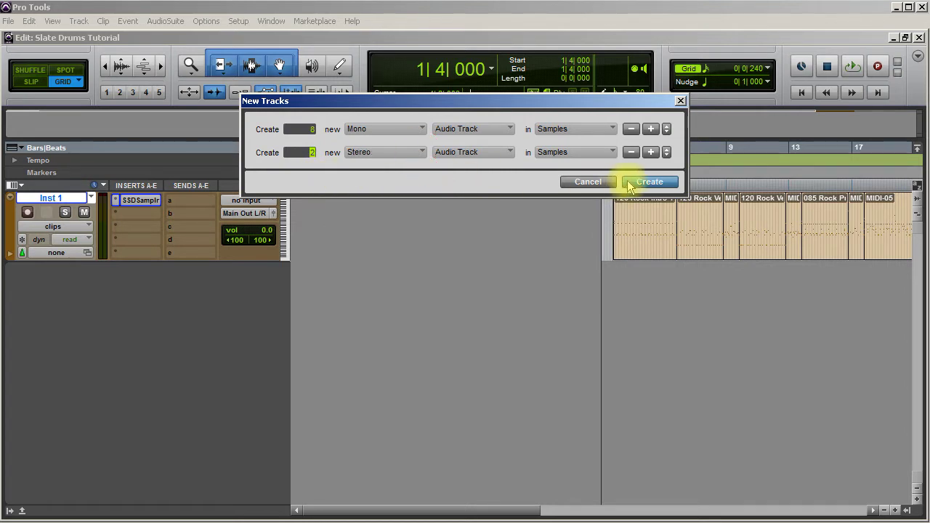
click(630, 185)
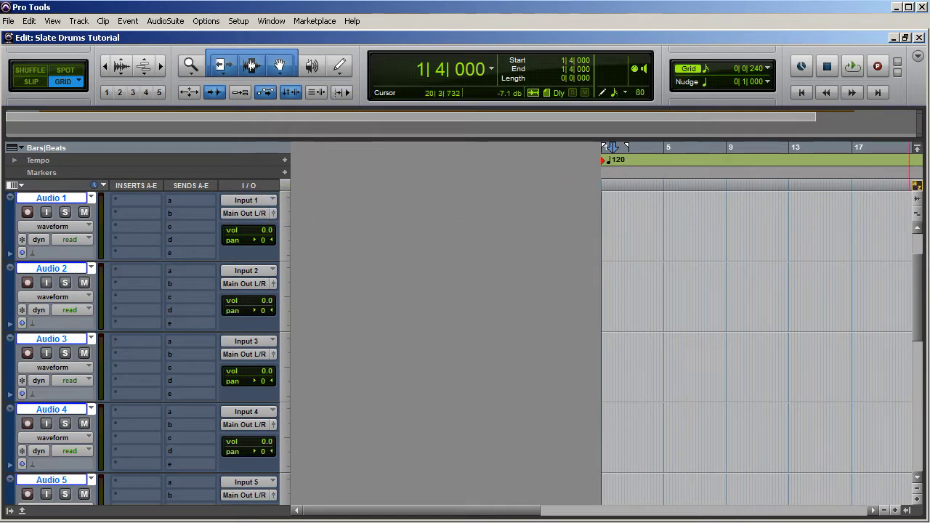
scroll(916, 298, up, 2)
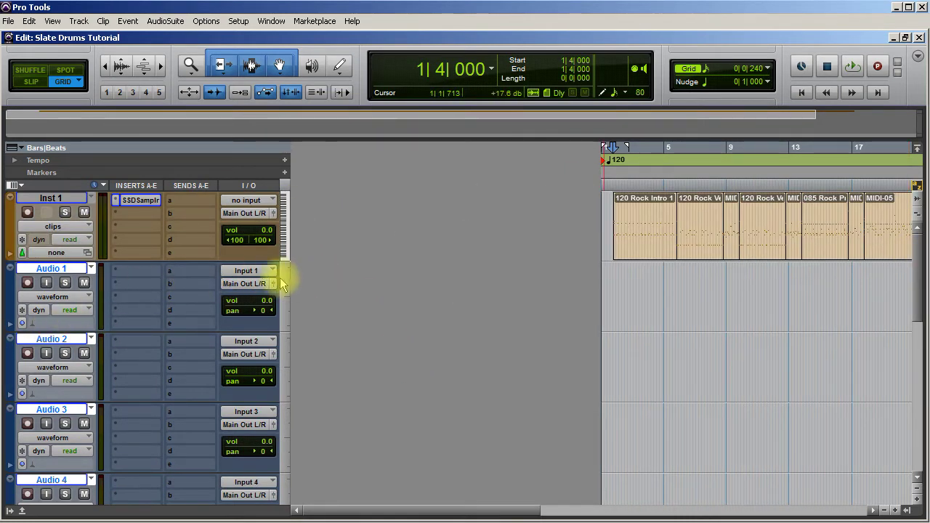
click(249, 274)
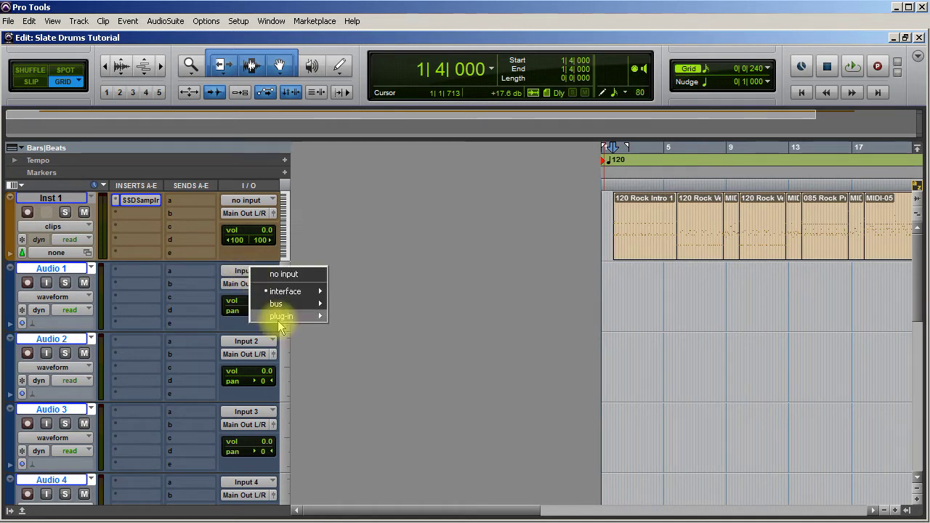
mouse_move(279, 320)
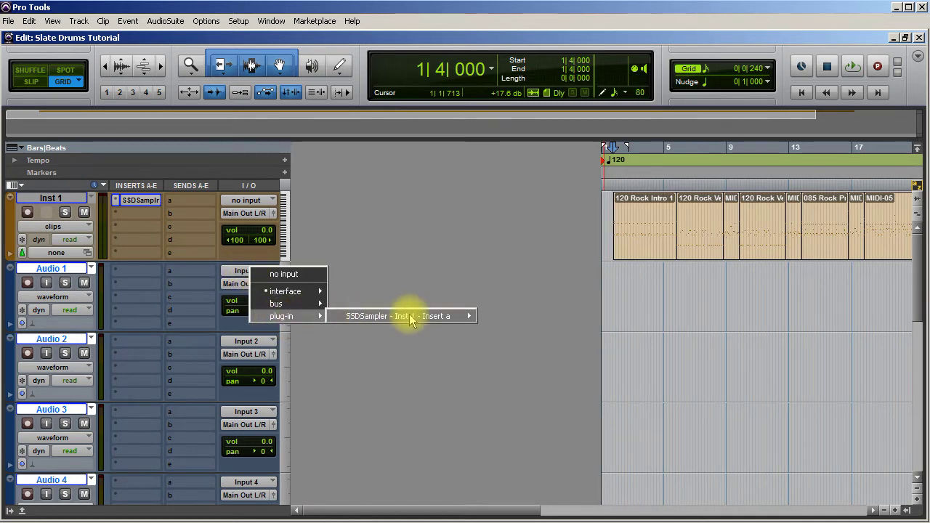
mouse_move(411, 319)
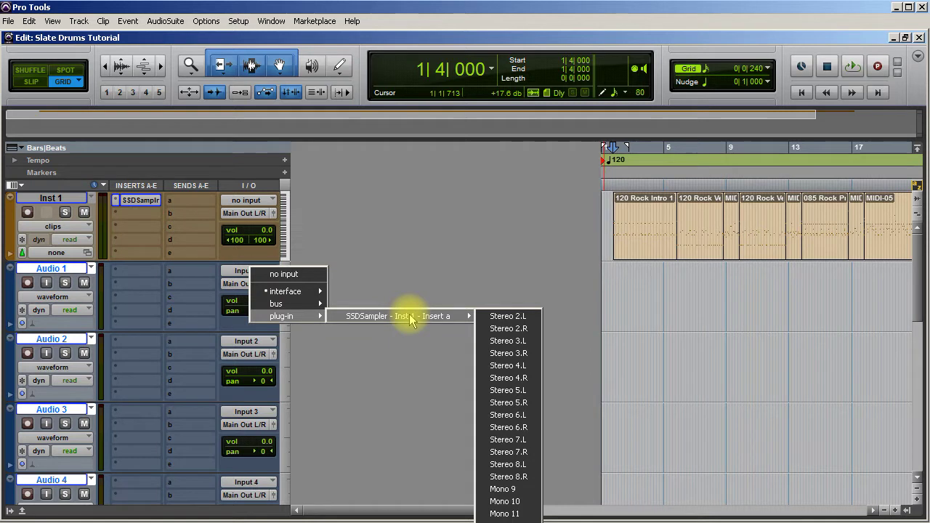
Step: Rename the Audio 1 track as Kick
right_click(44, 271)
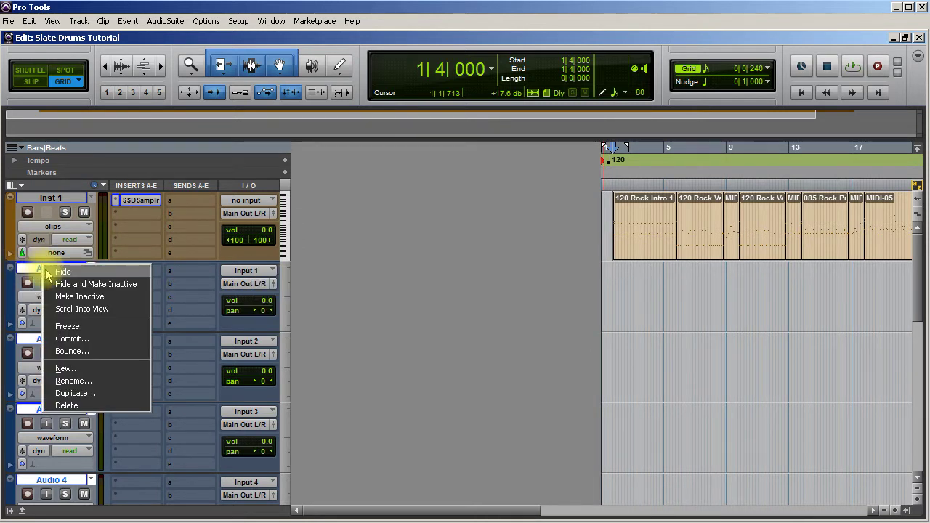
click(94, 379)
text(Kick)
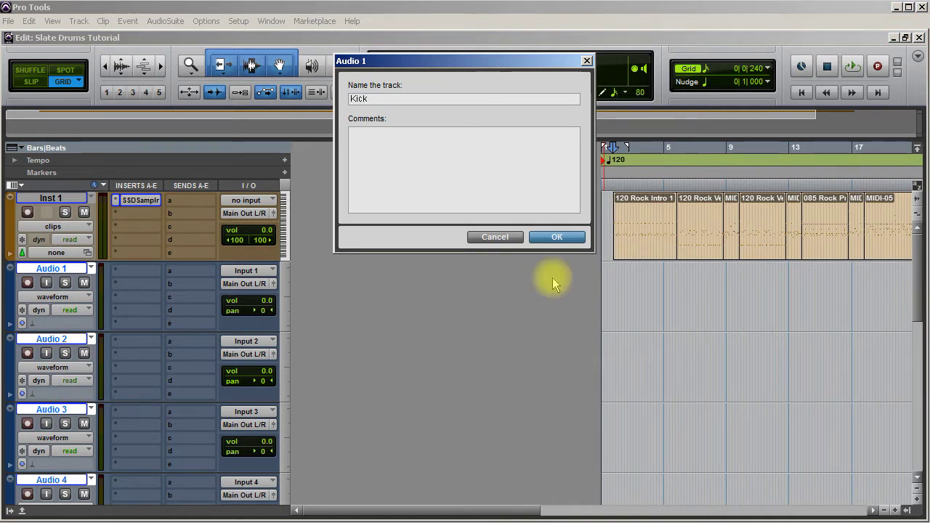
key(ctrl+Right)
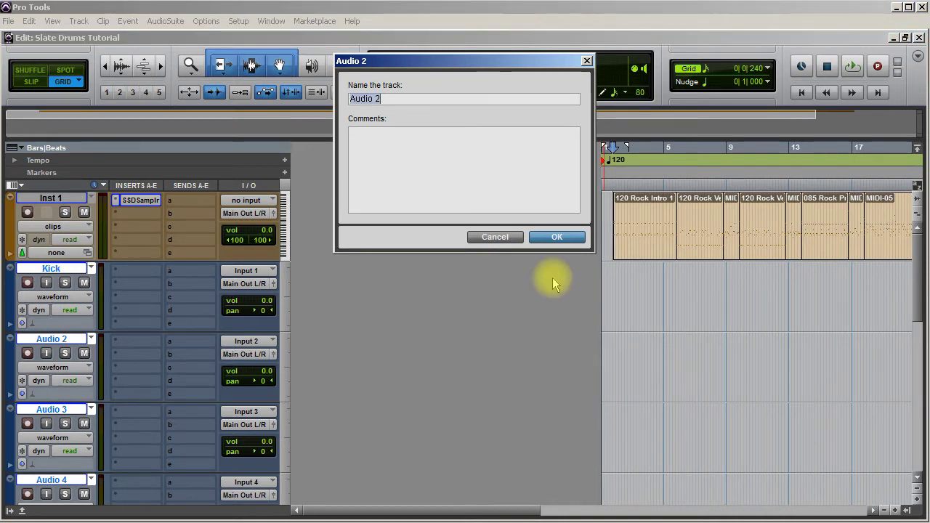
Step: Name tracks Audio 2, Audio 3 and Audio 4 as Snare, Tom1 and Tom2
text(Snare)
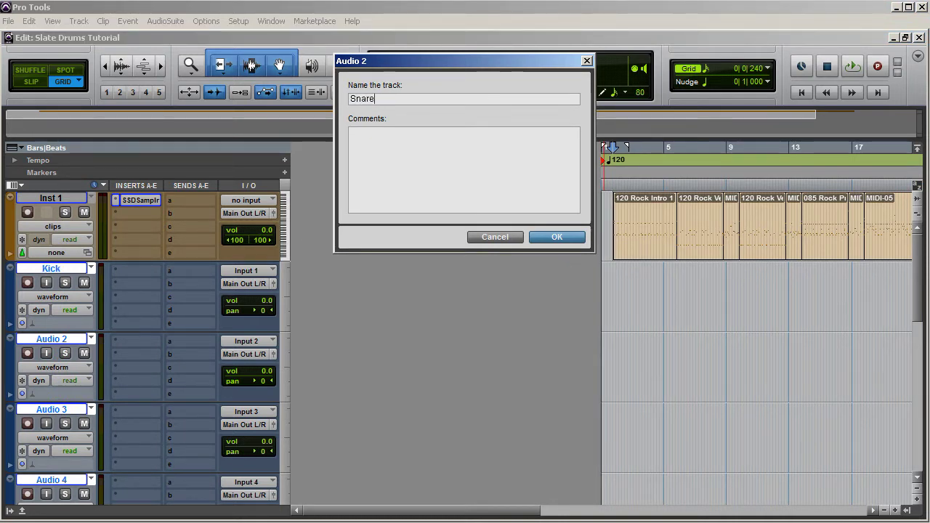
key(ctrl+Right)
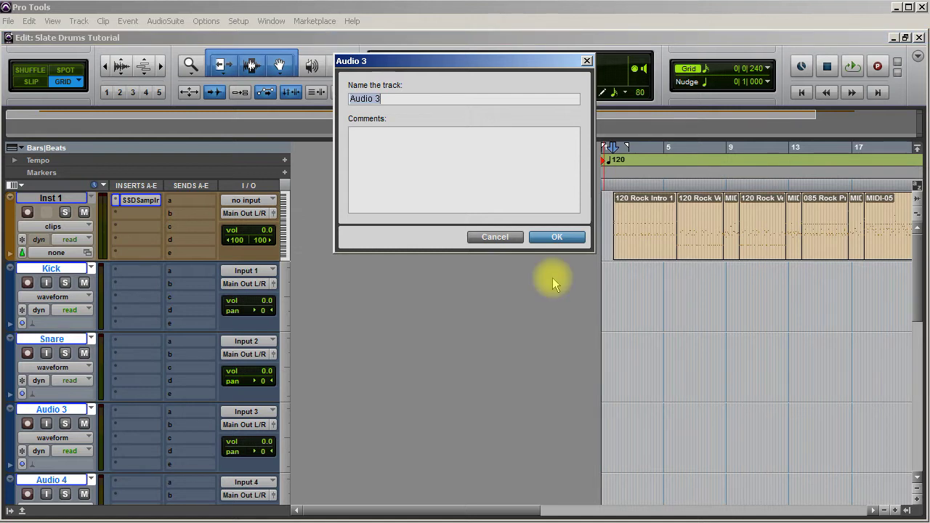
text(Tom1)
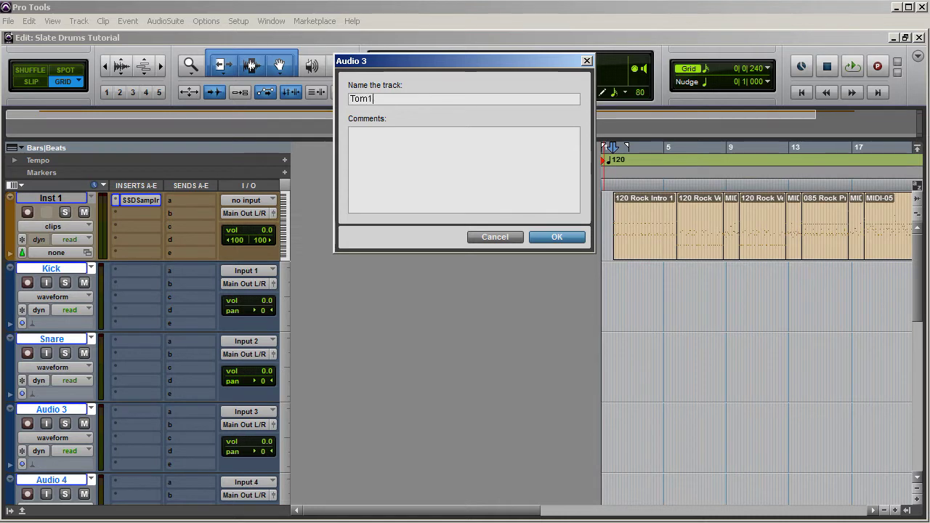
key(ctrl+Right)
text(Tom2)
key(ctrl+Right)
Step: Name Audio 5 as Tom3, Audio 6 as Floor Tom and Audio 7 for the hi-hat, leaving Audio 8 unnamed
text(To)
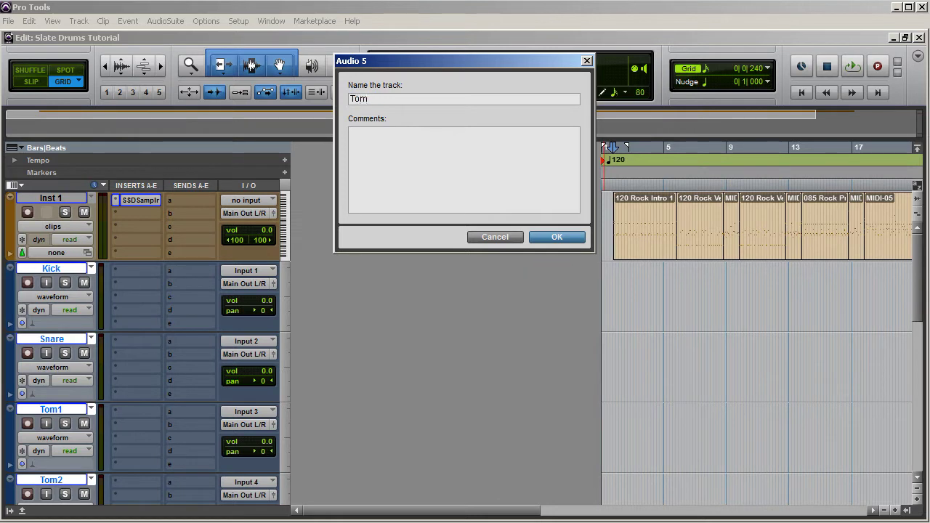
key(ctrl+Right)
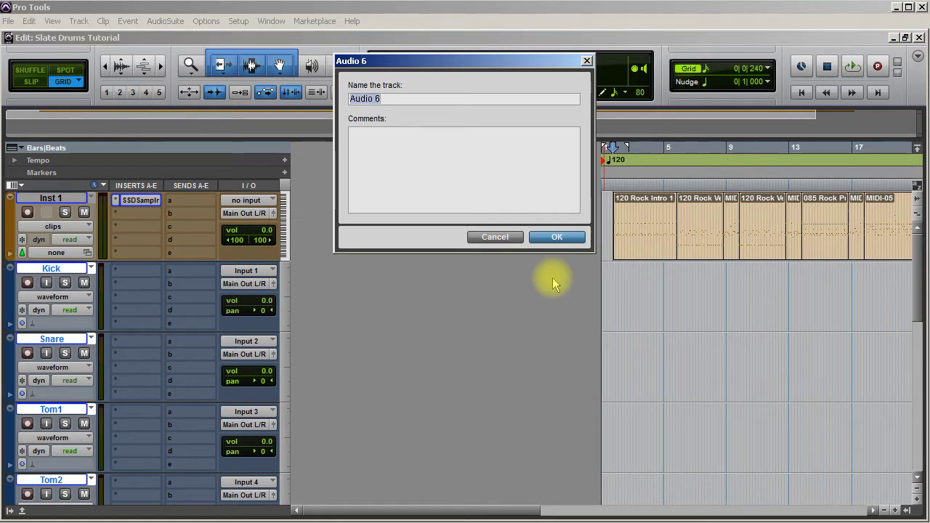
text(Floor Tom)
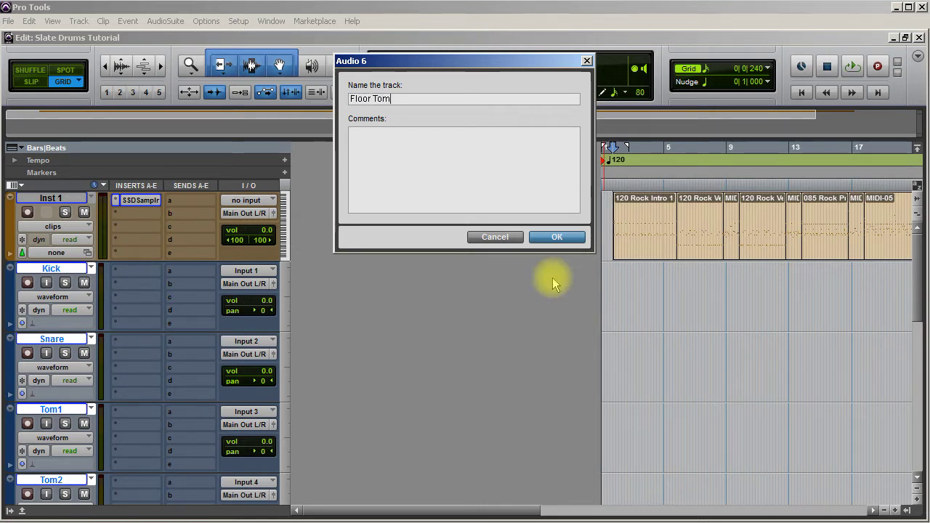
key(ctrl+Right)
text(Hi)
key(ctrl+Right)
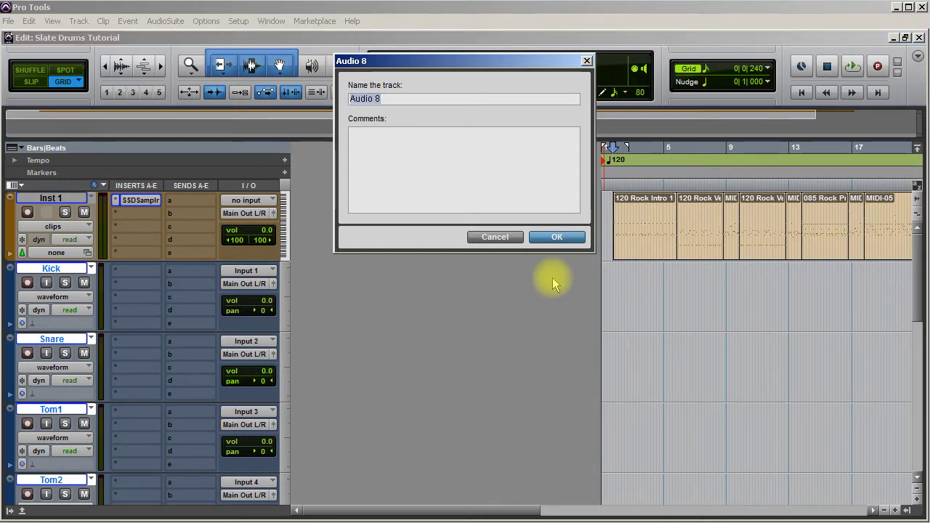
text(O)
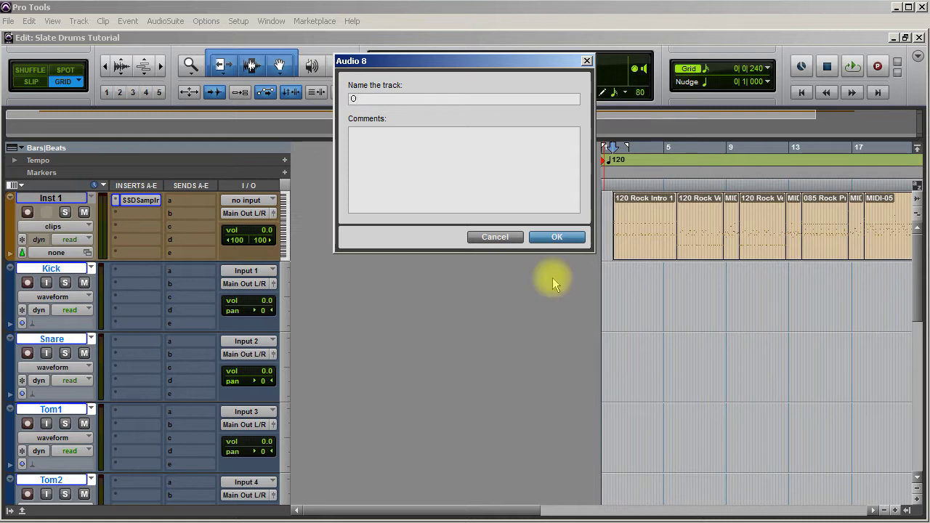
click(508, 240)
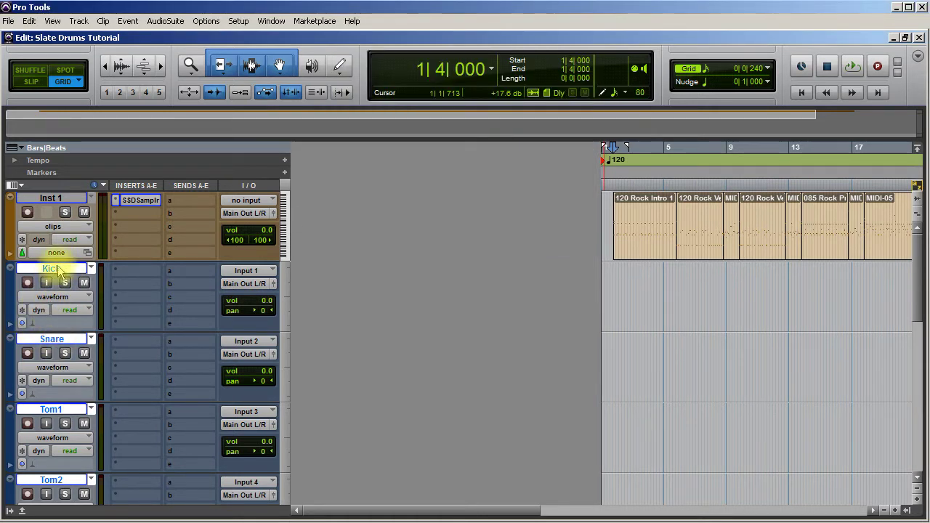
Step: Rename the Snare track below Kick as Sub Kick, and the Tom1 track as Snare
right_click(51, 340)
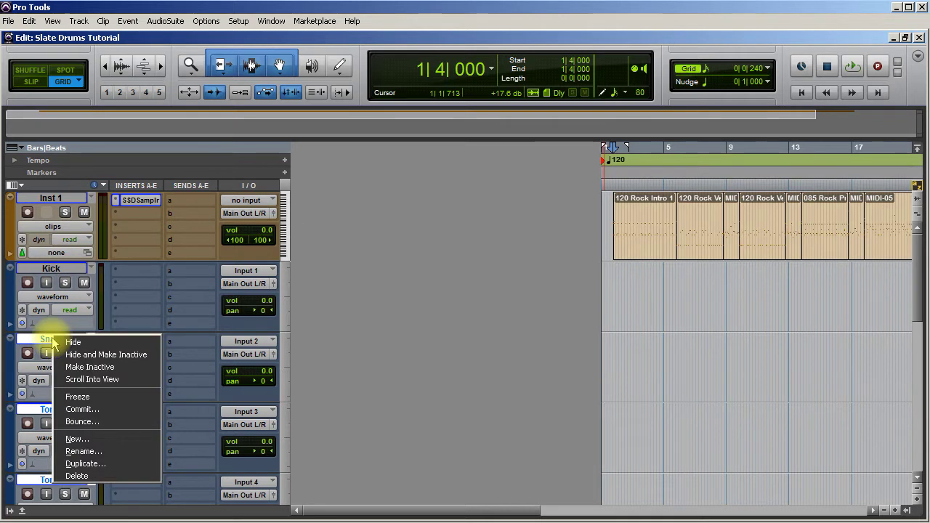
click(82, 452)
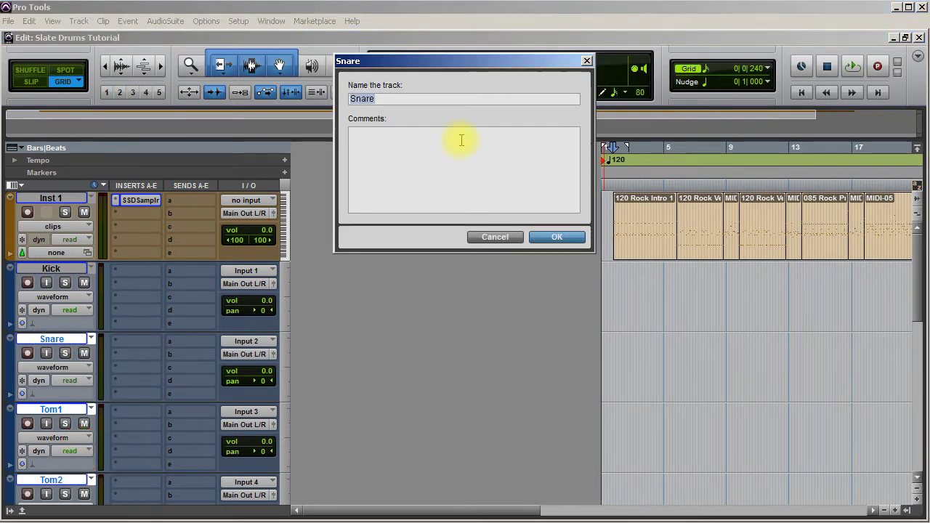
text(Sub Kick)
key(ctrl+Right)
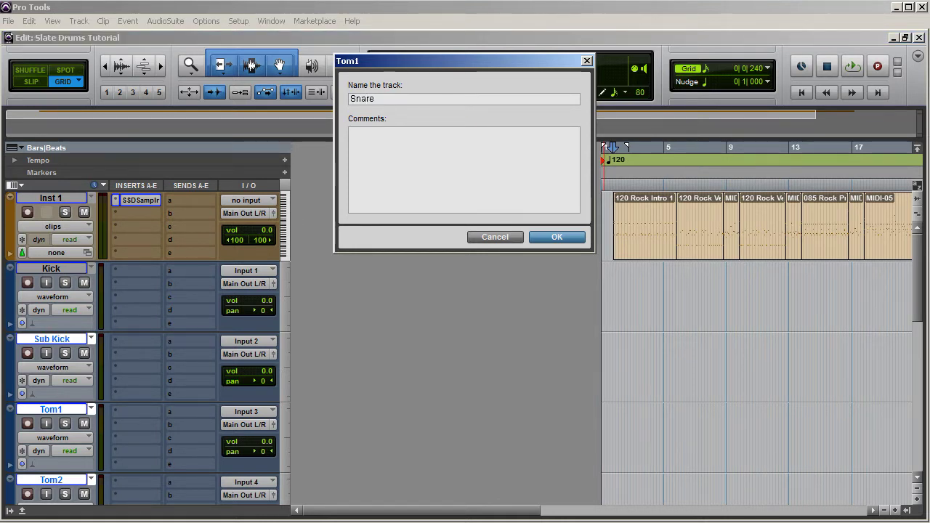
key(ctrl+Right)
Step: Rename the three tracks following Snare as Tom 1 through Tom 3
text(TRo)
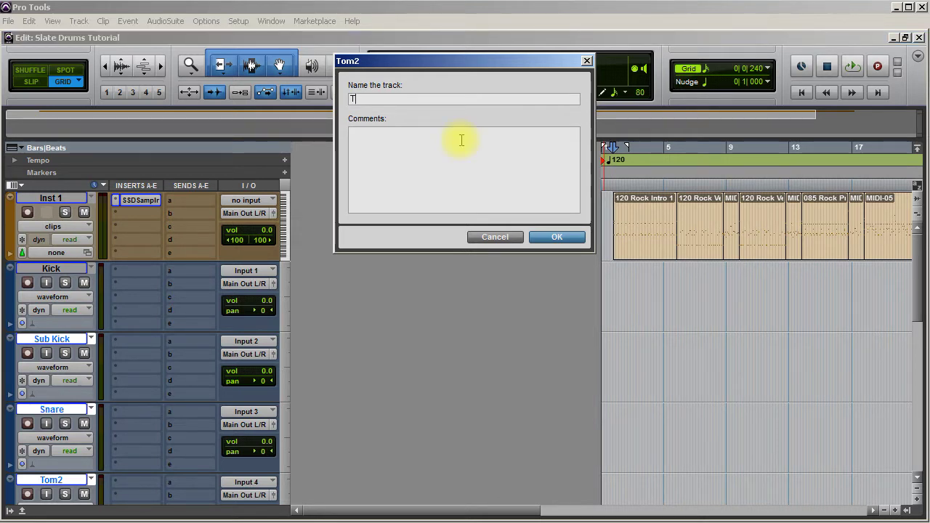
key(ctrl+Right)
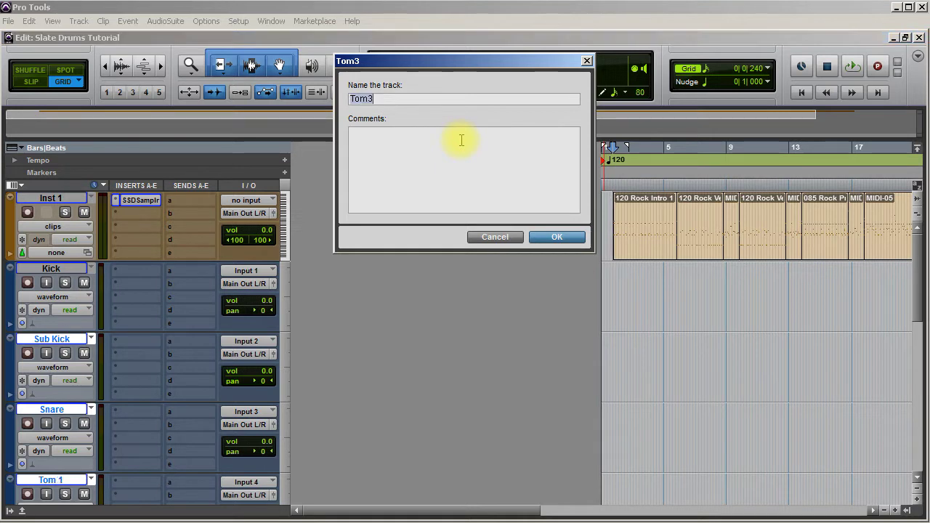
key(ctrl+Right)
text(To)
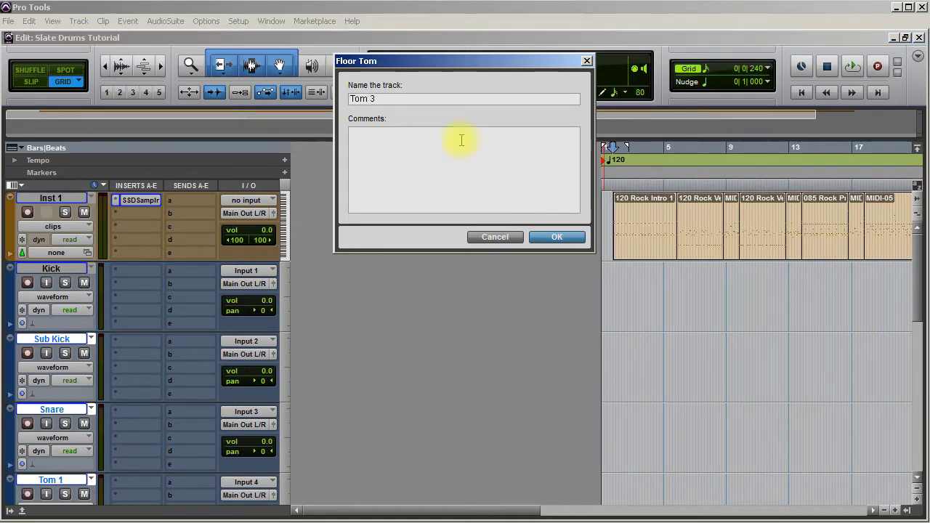
key(ctrl+Right)
Step: Name the track after Tom 3 as Floor Tom and Audio 8 as Hi Hat
text(Floor Tom)
key(ctrl+Right)
text(Hi Hat)
key(ctrl+Right)
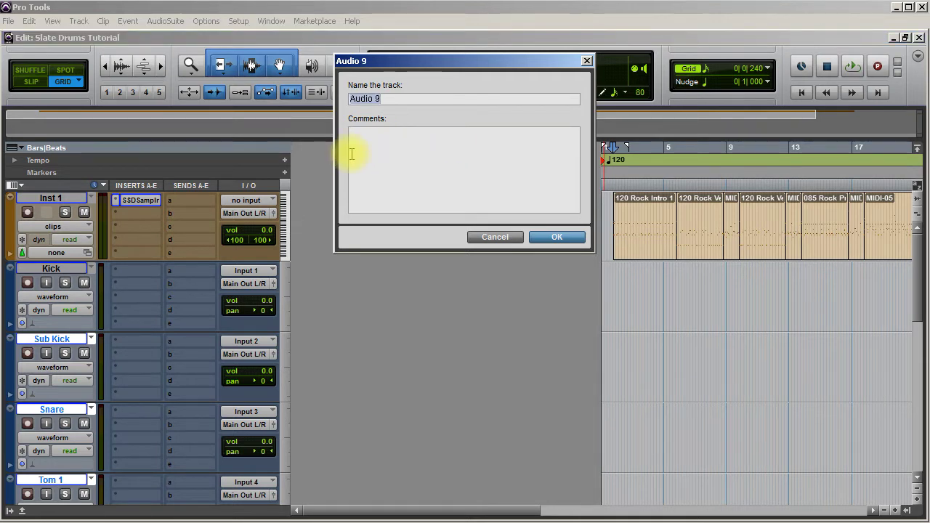
Step: Name the stereo tracks Audio 9 and Audio 10 as OH and Room
text(OH)
key(ctrl+Right)
text(Room)
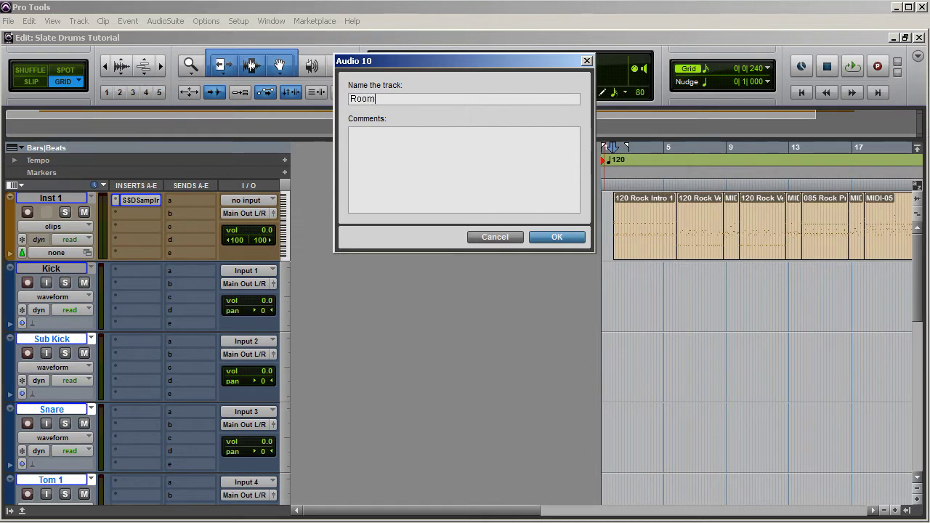
key(Return)
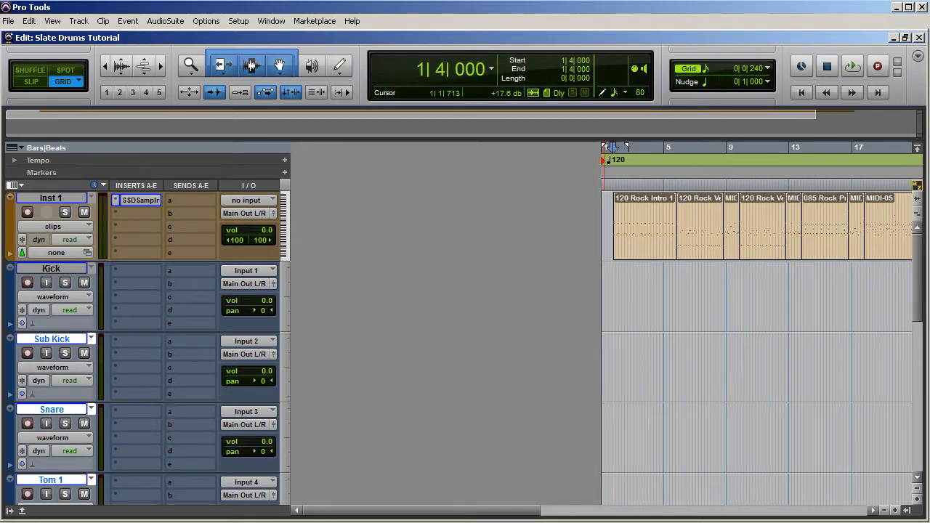
Step: Set the Kick track's input to the SSDSampler plug-in output Mono 9
click(246, 270)
mouse_move(303, 316)
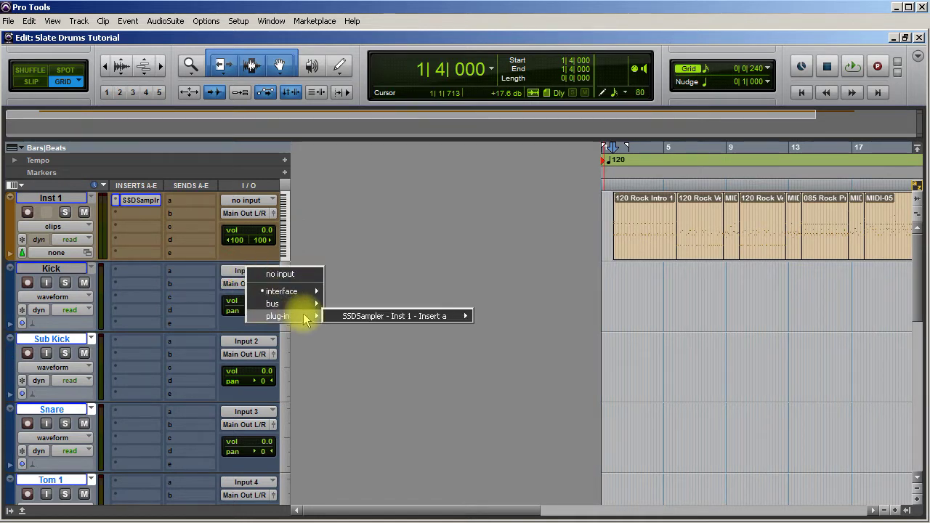
mouse_move(425, 318)
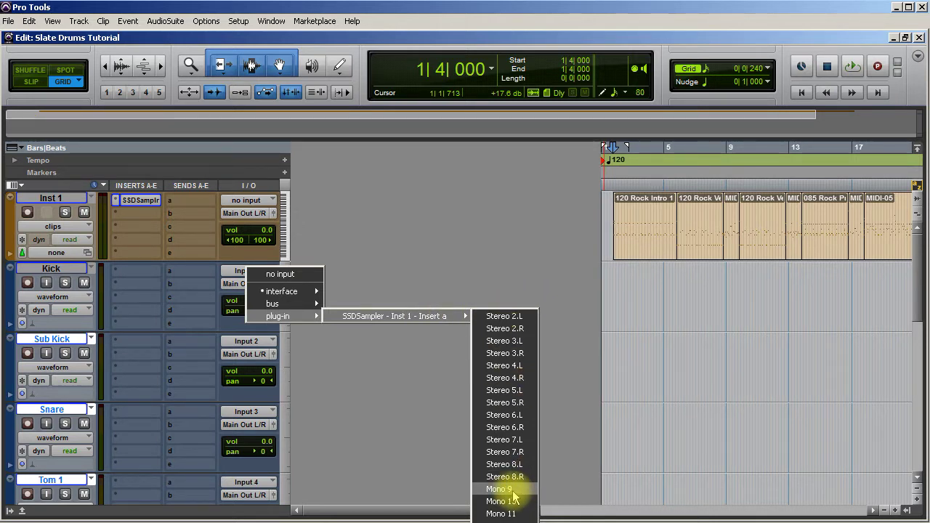
click(512, 490)
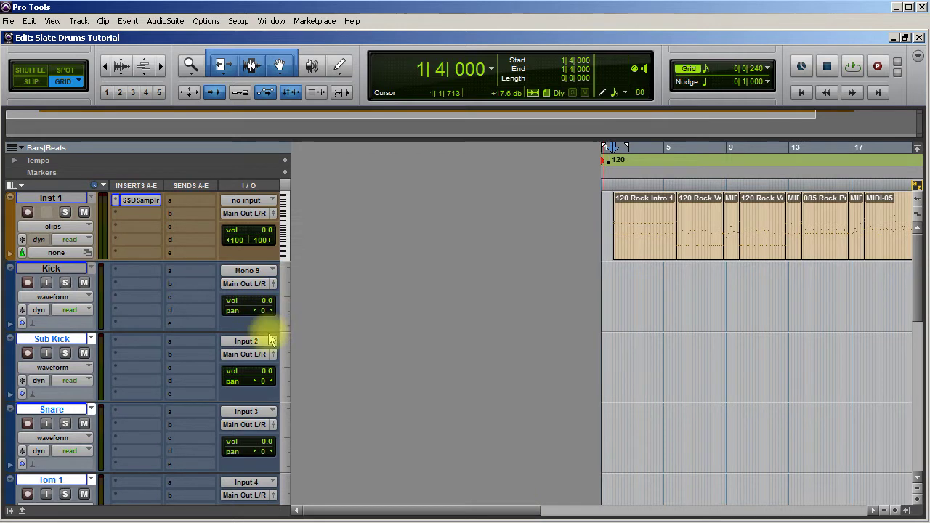
Step: Set the Sub Kick track's input to the SSDSampler plug-in output Mono 10 and the Snare track's input to Mono 11
click(255, 343)
mouse_move(297, 386)
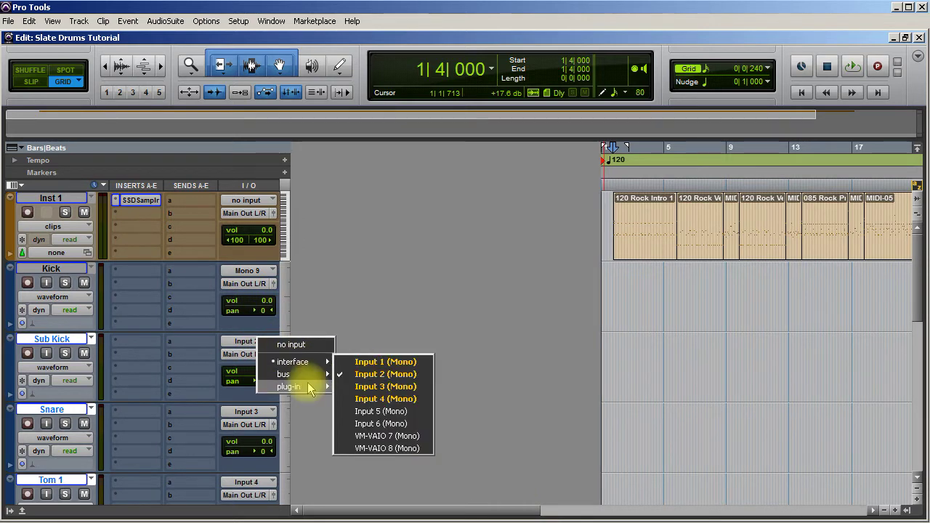
mouse_move(479, 389)
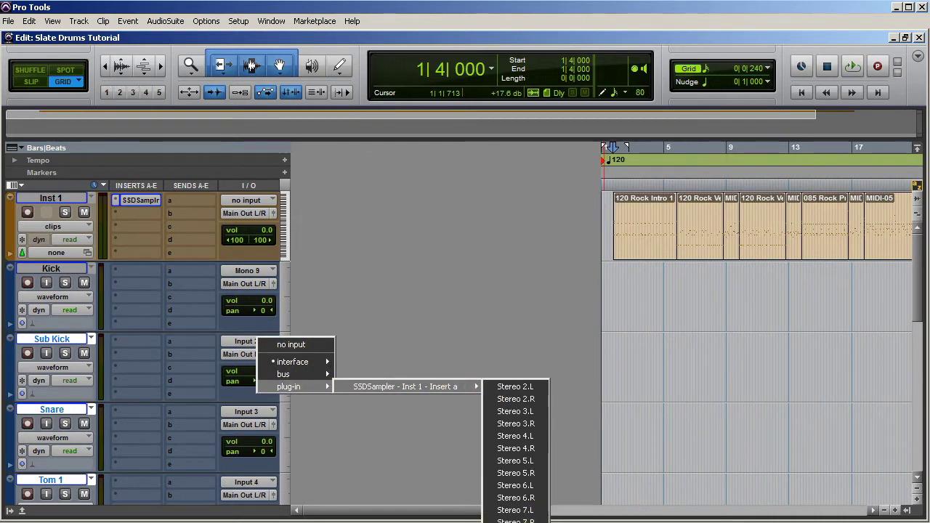
click(515, 473)
click(246, 412)
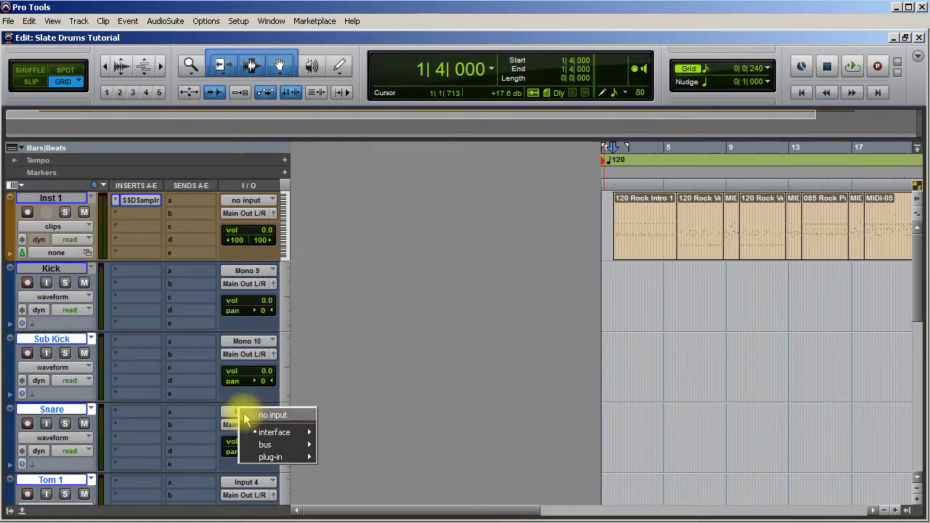
mouse_move(296, 457)
mouse_move(413, 457)
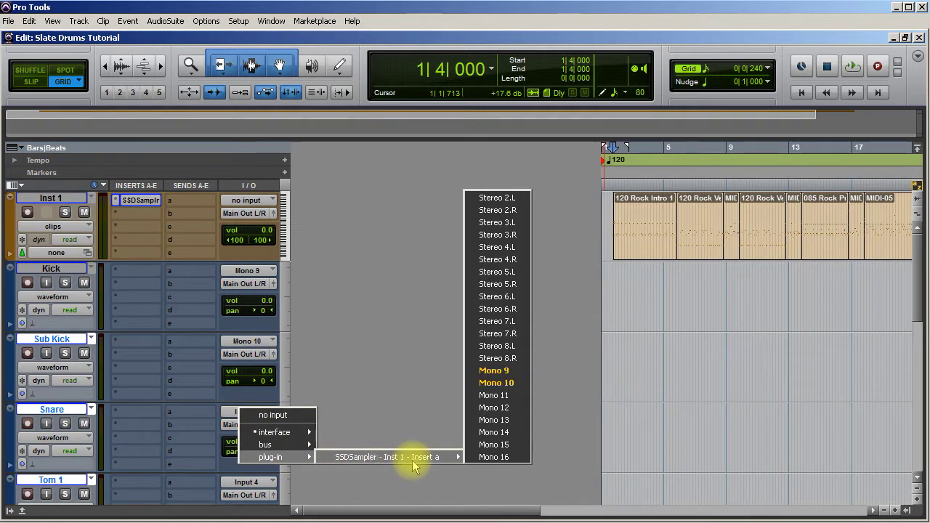
click(500, 395)
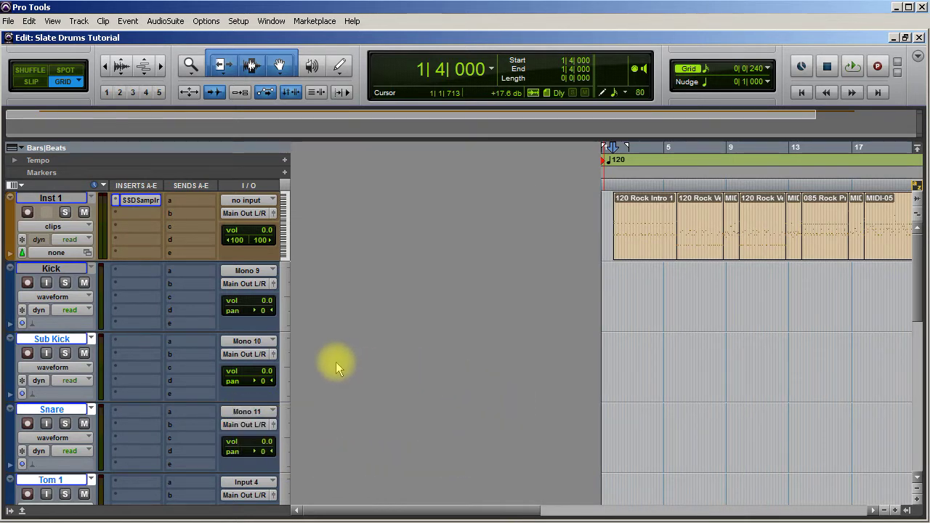
Step: Set the Tom 1 track's input to the SSDSampler plug-in output Mono 12 and the Tom 2 track's input to Mono 13
click(265, 481)
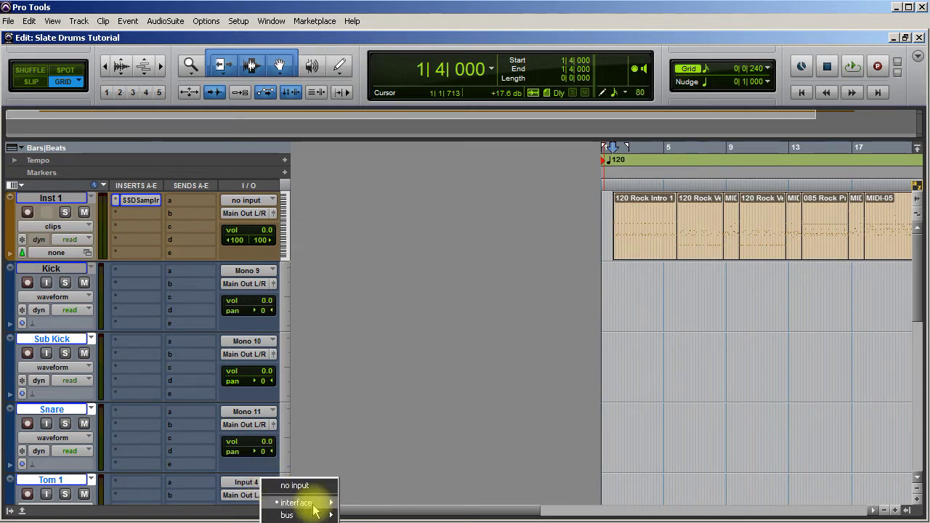
mouse_move(314, 514)
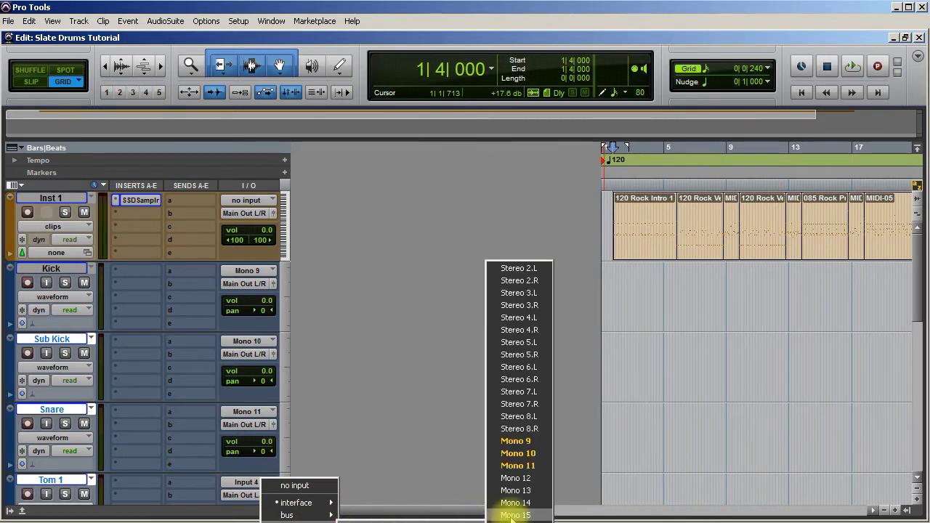
click(522, 485)
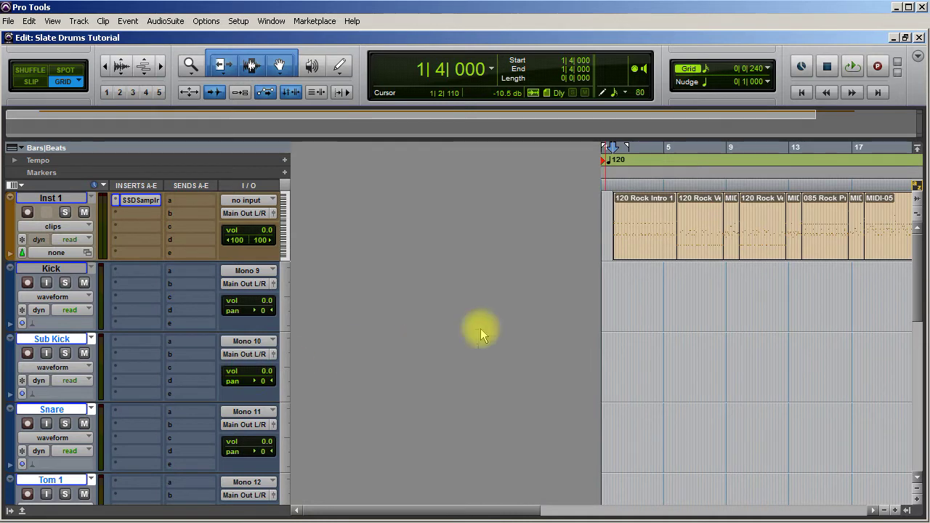
drag(918, 284, 923, 374)
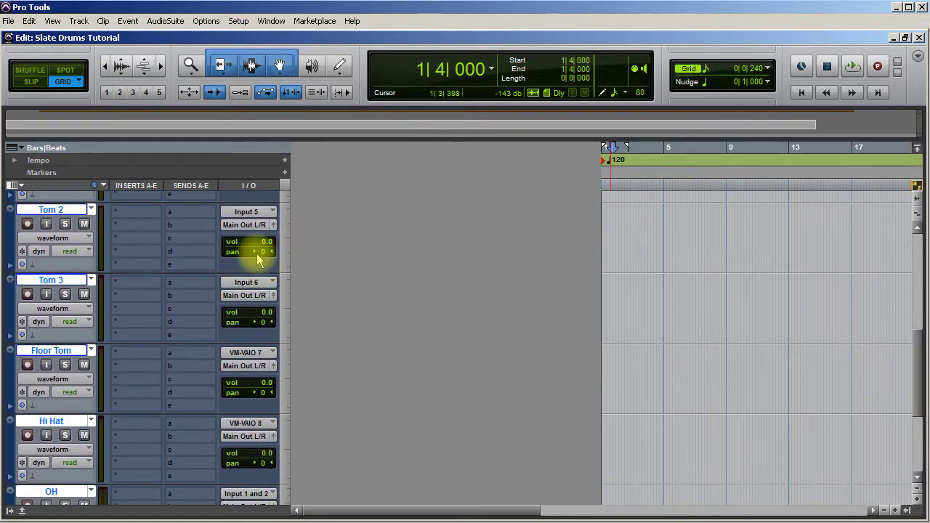
scroll(277, 253, up, 3)
scroll(278, 254, down, 2)
scroll(281, 258, down, 1)
scroll(280, 259, up, 1)
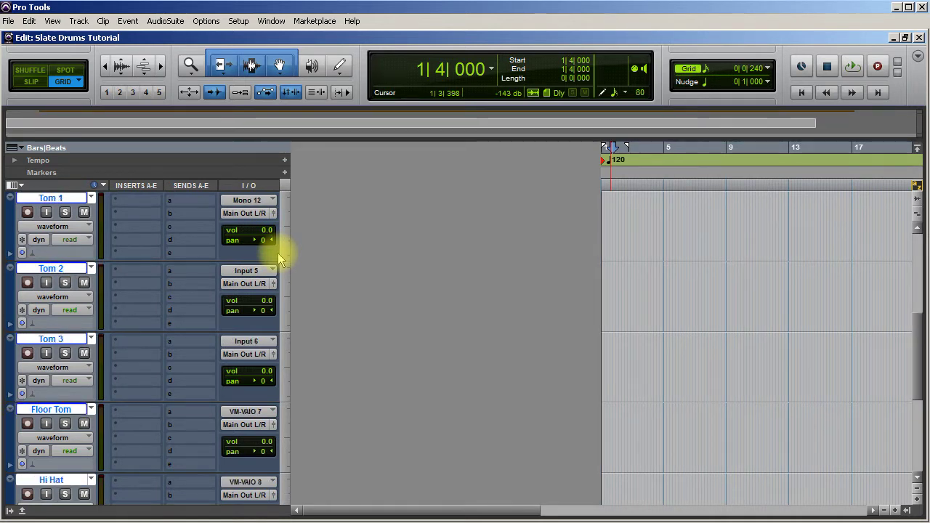
click(245, 270)
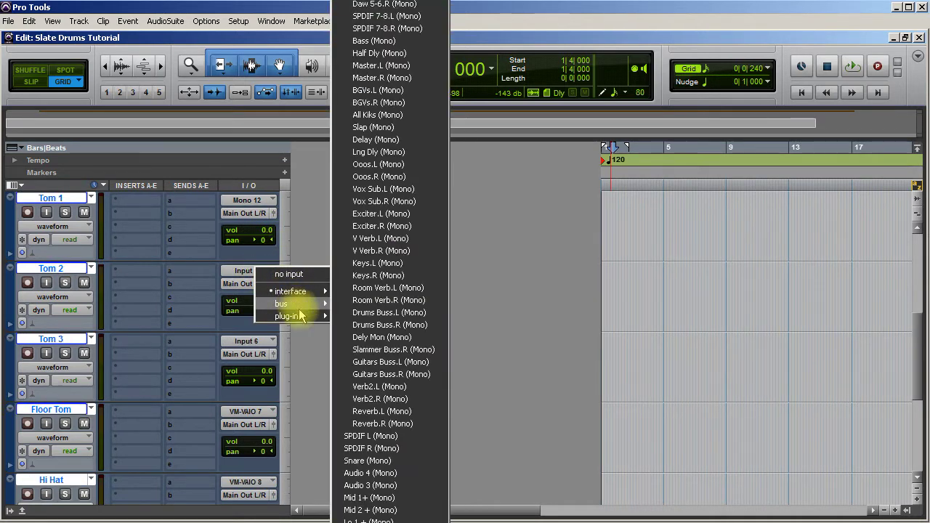
mouse_move(301, 315)
mouse_move(461, 325)
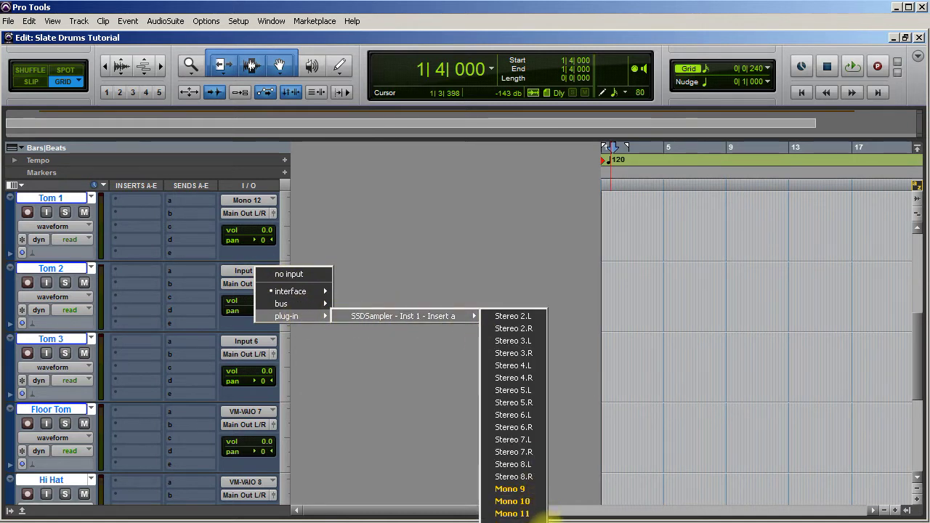
click(512, 513)
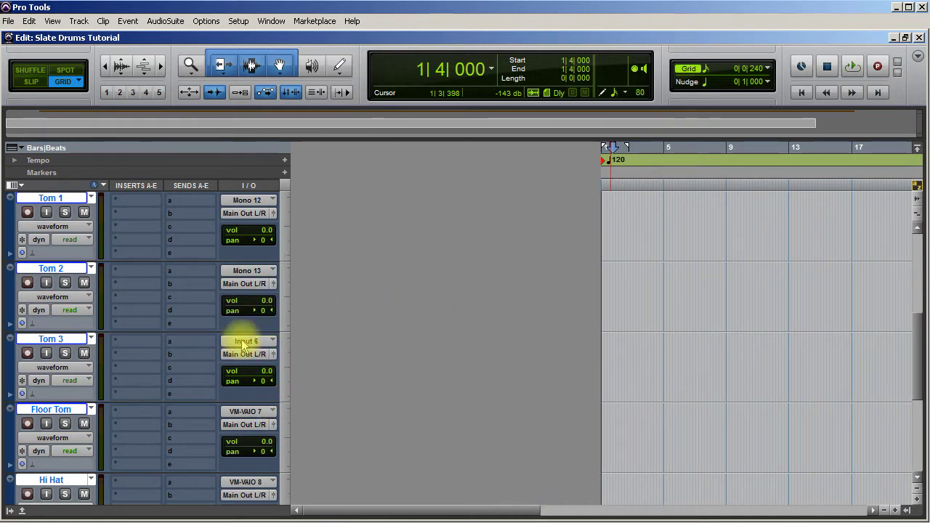
Step: Set the Tom 3 track's input to the SSDSampler plug-in output Mono 14 and the Floor Tom track's input to Mono 15
click(246, 343)
mouse_move(291, 386)
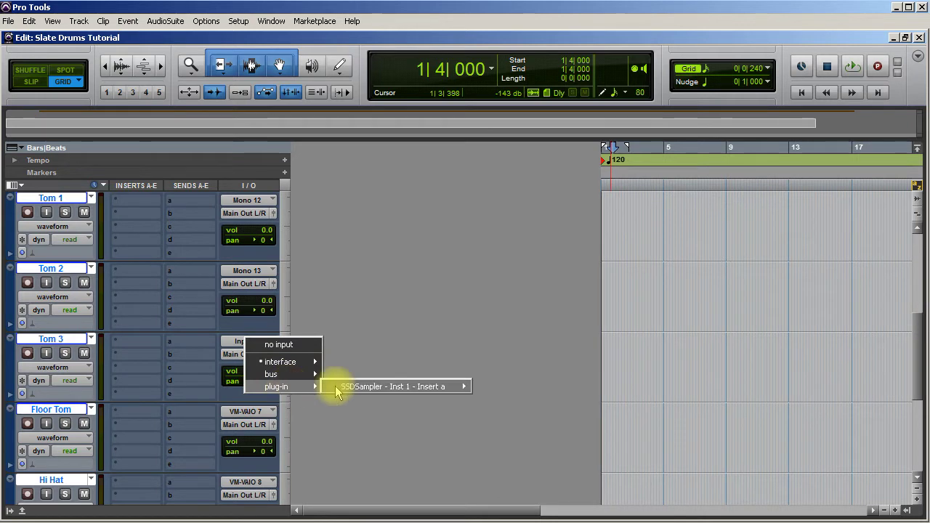
mouse_move(420, 389)
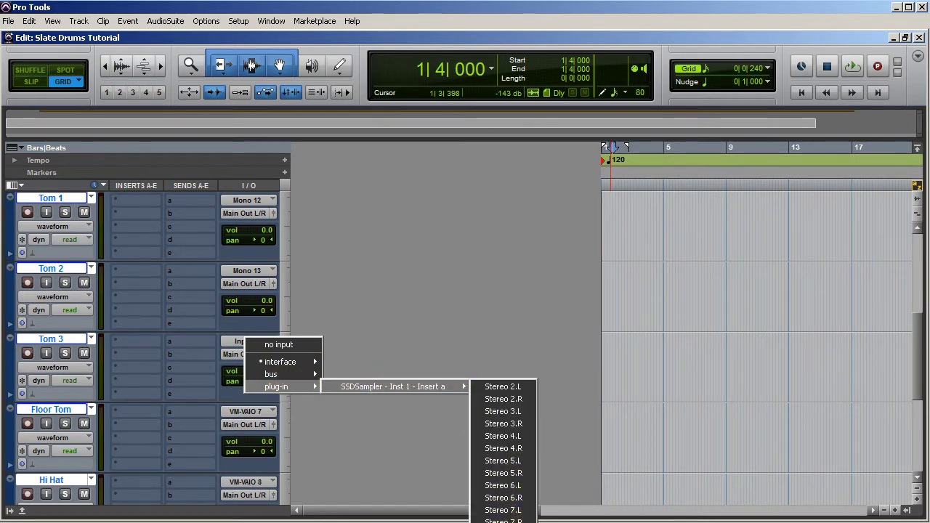
click(503, 516)
click(249, 415)
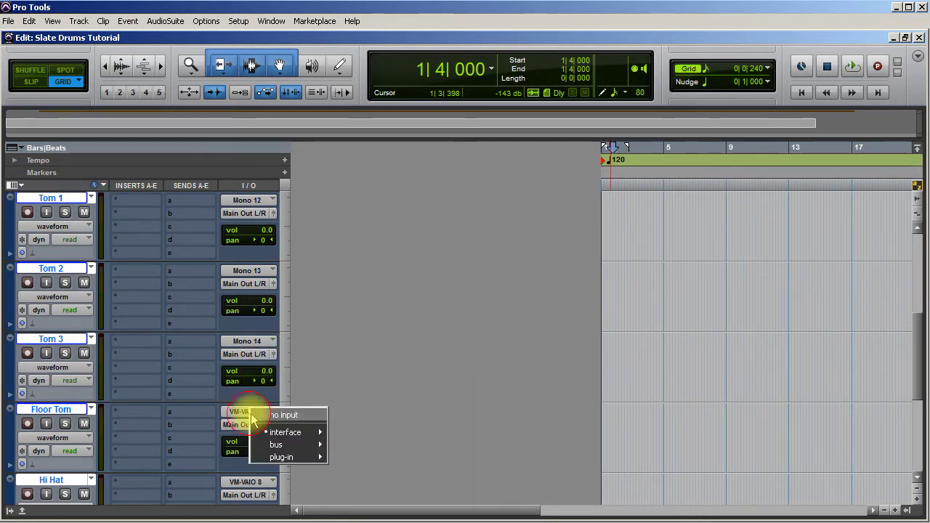
mouse_move(320, 457)
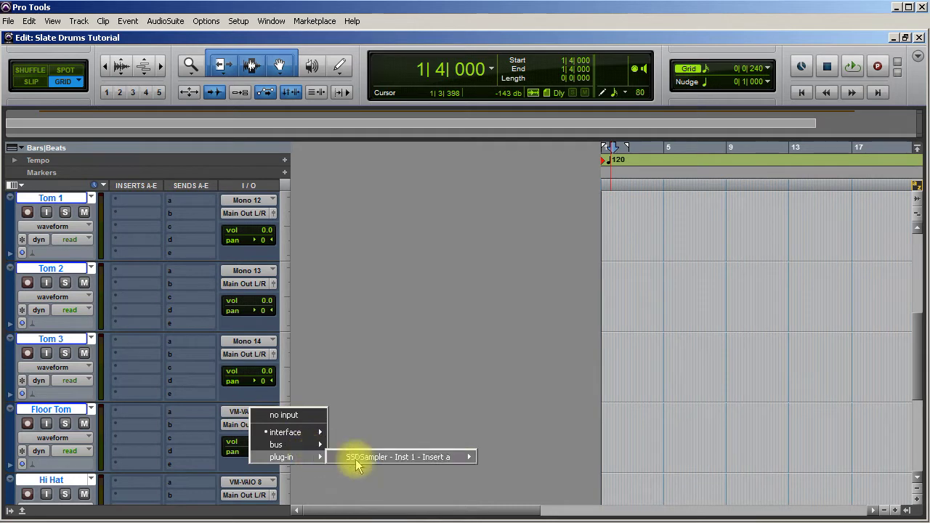
mouse_move(443, 457)
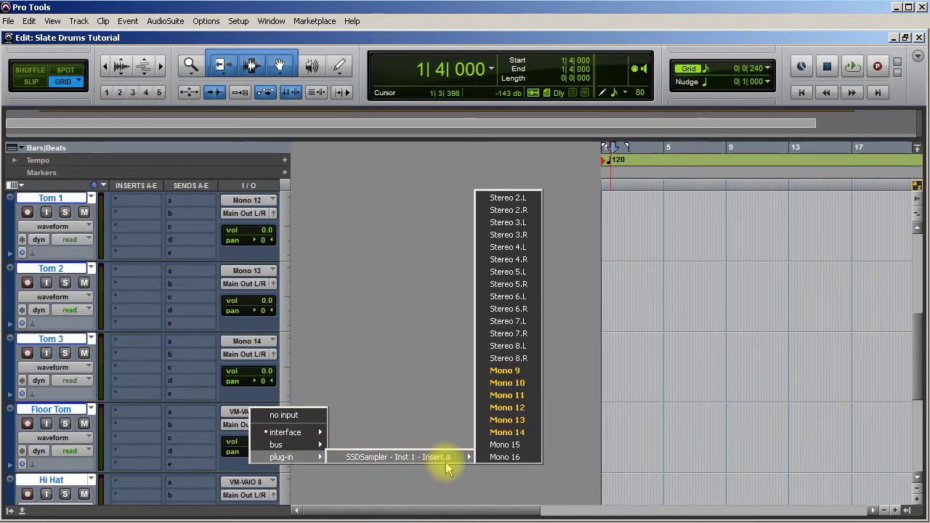
click(526, 445)
Step: Set the Hi Hat track's input to the SSDSampler plug-in output Mono 16
click(254, 483)
mouse_move(300, 501)
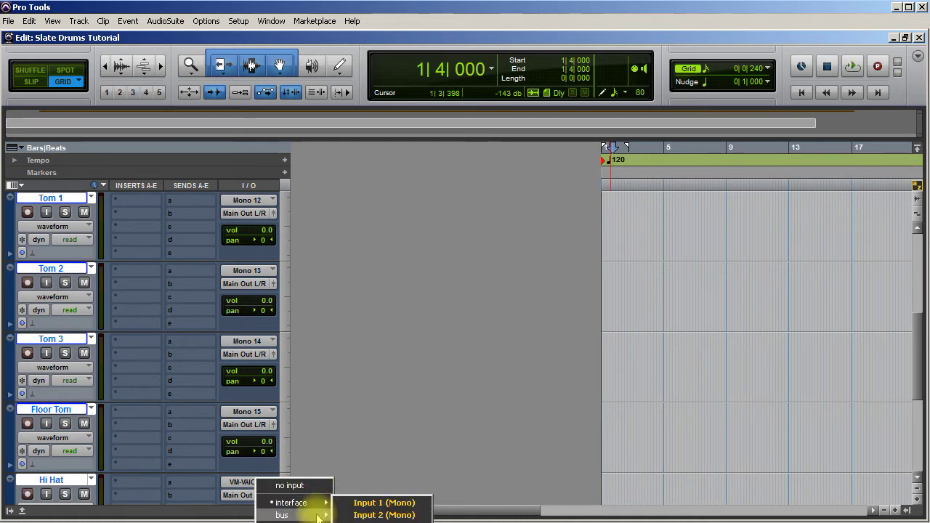
mouse_move(393, 518)
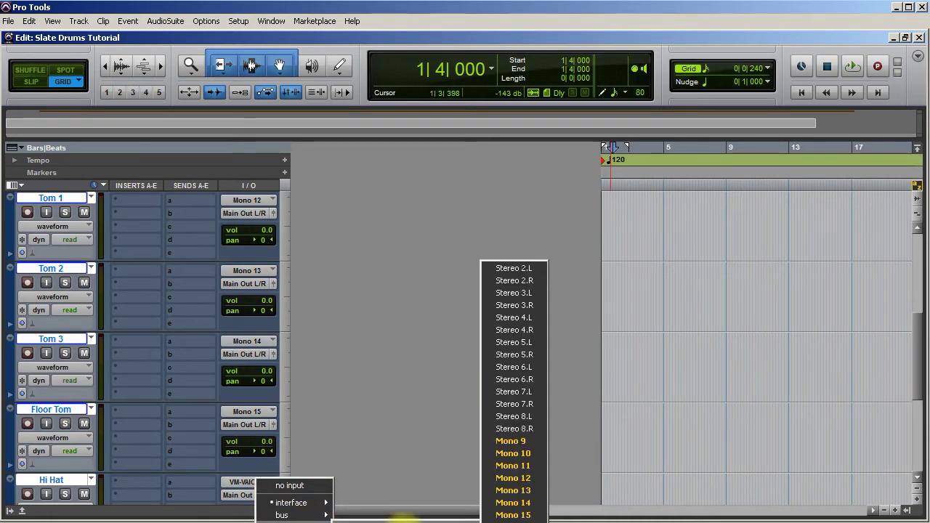
click(513, 517)
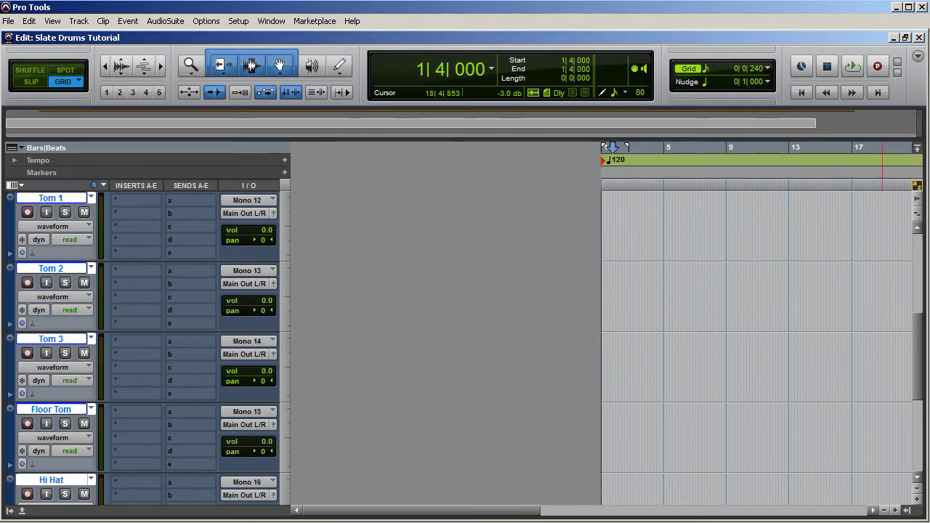
Step: Set the OH track's input to the SSDSampler plug-in output Stereo 2 and the Room track's input to Stereo 3
drag(917, 359, 914, 407)
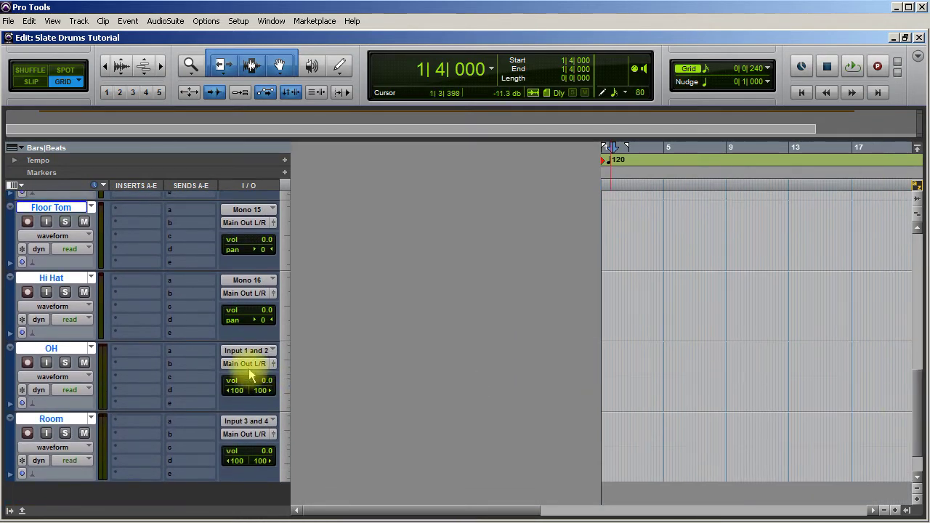
click(246, 351)
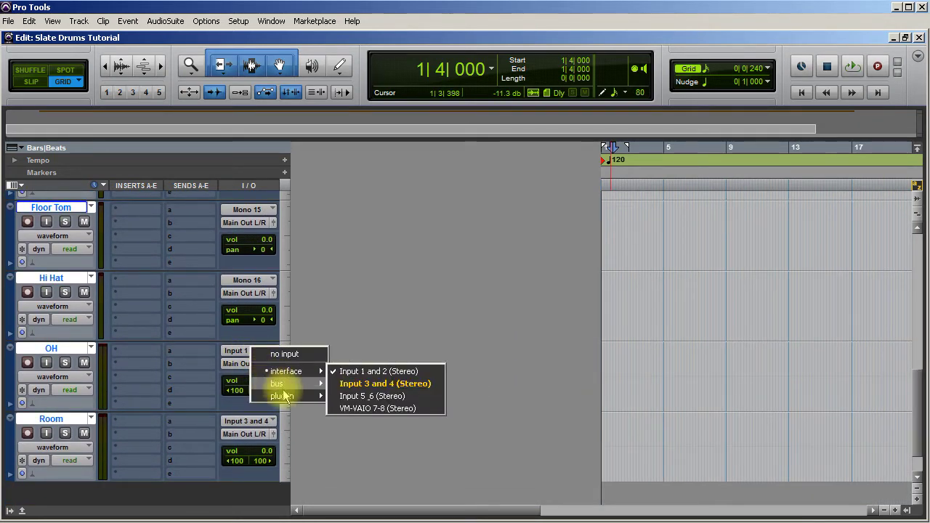
mouse_move(288, 398)
mouse_move(467, 397)
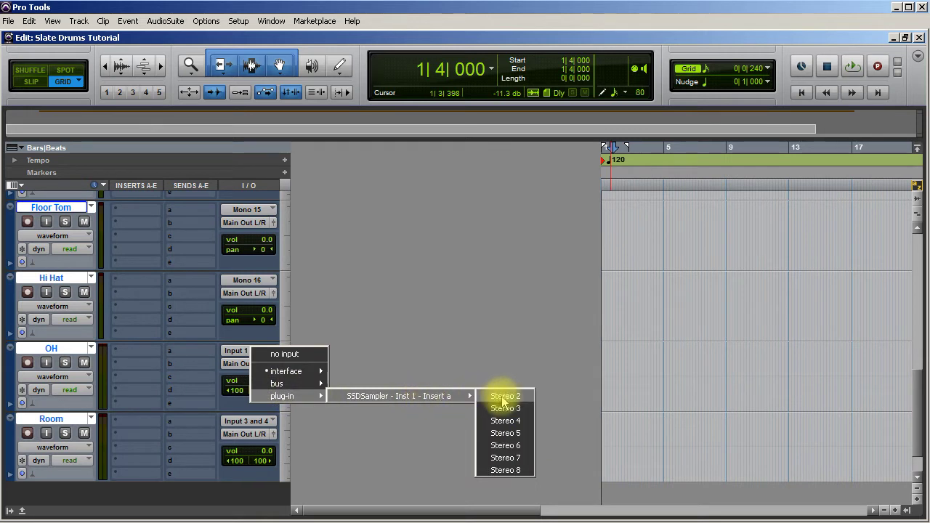
click(501, 409)
click(263, 422)
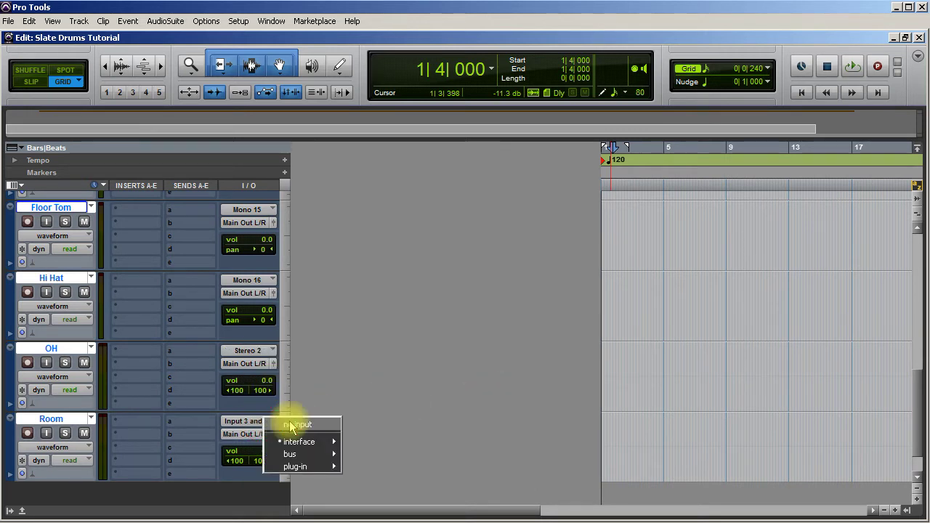
mouse_move(328, 467)
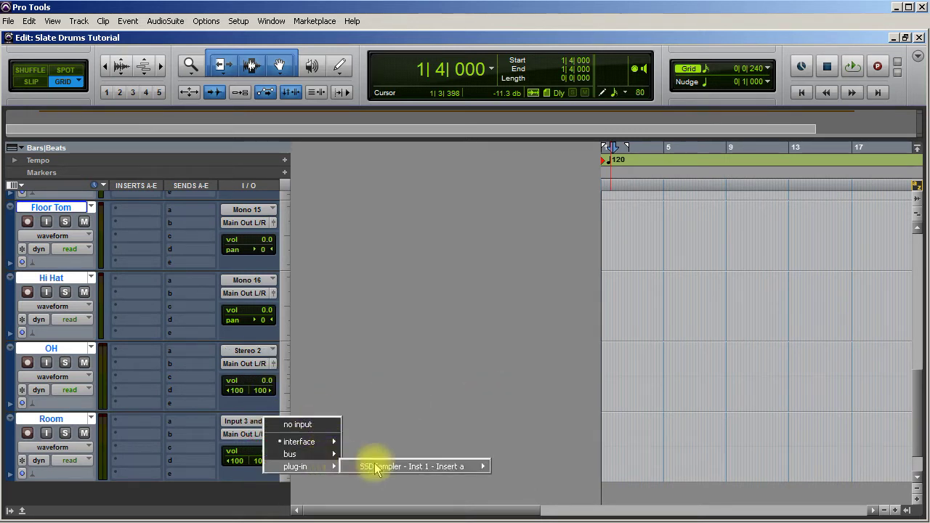
mouse_move(394, 468)
click(520, 480)
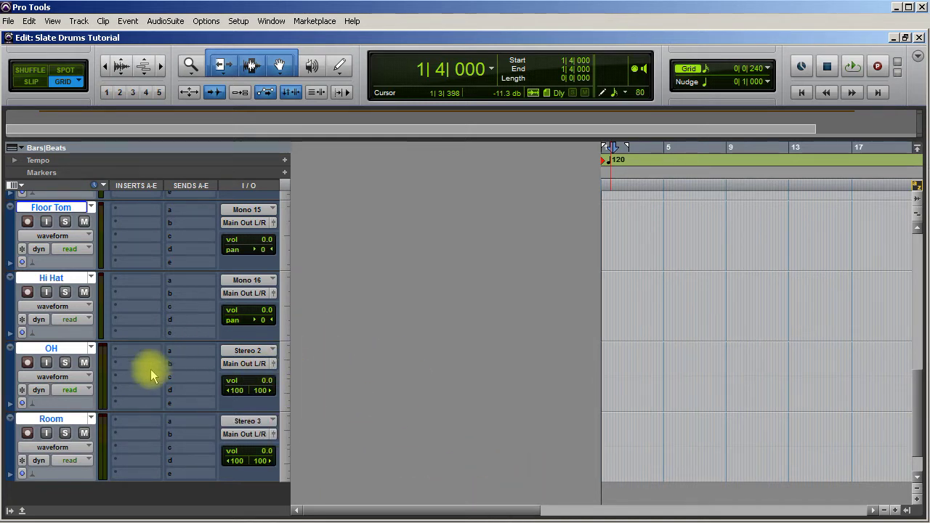
Step: Group the selected drum audio tracks, Kick through Room, as a Mix/Edit group named Drums and record-arm them
scroll(120, 379, up, 5)
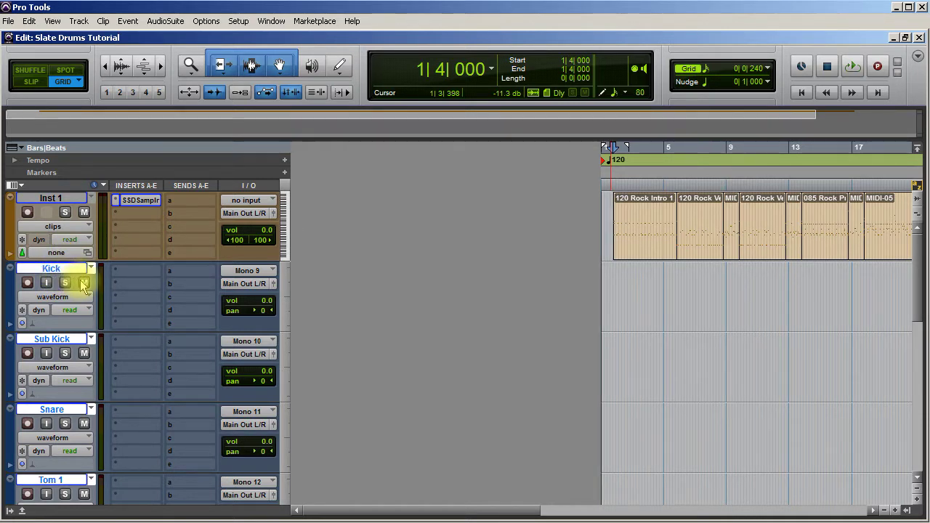
key(ctrl+g)
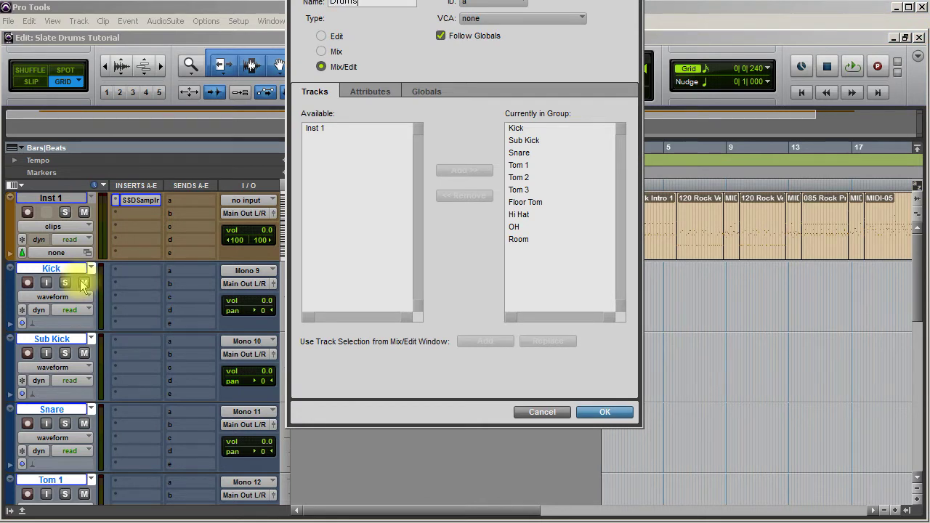
key(Return)
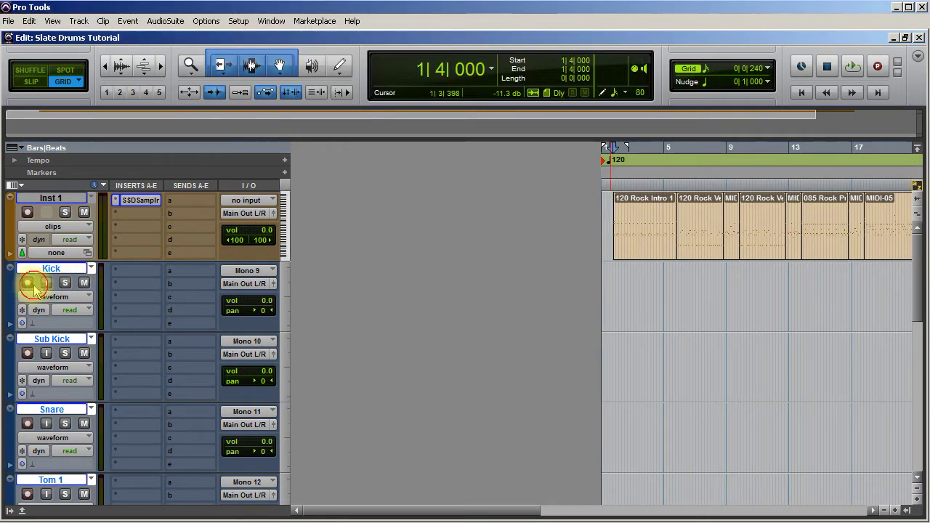
click(46, 284)
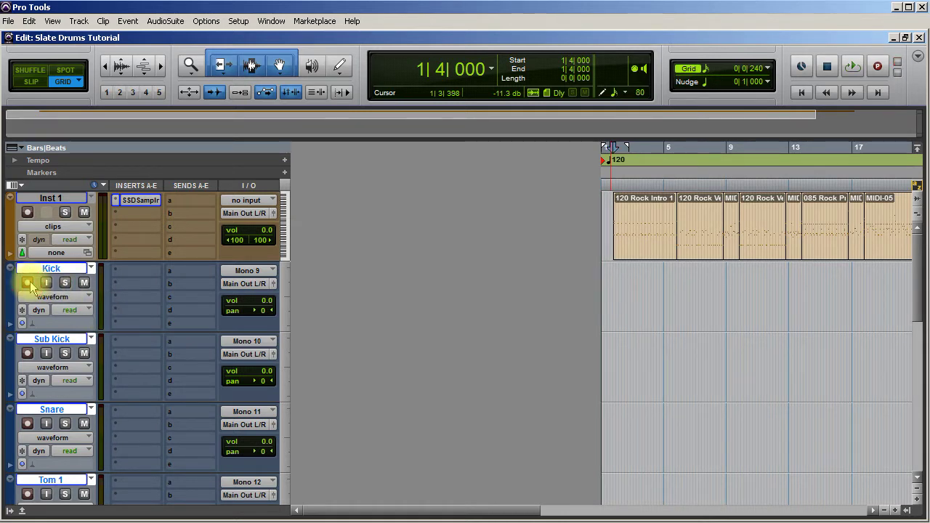
click(28, 283)
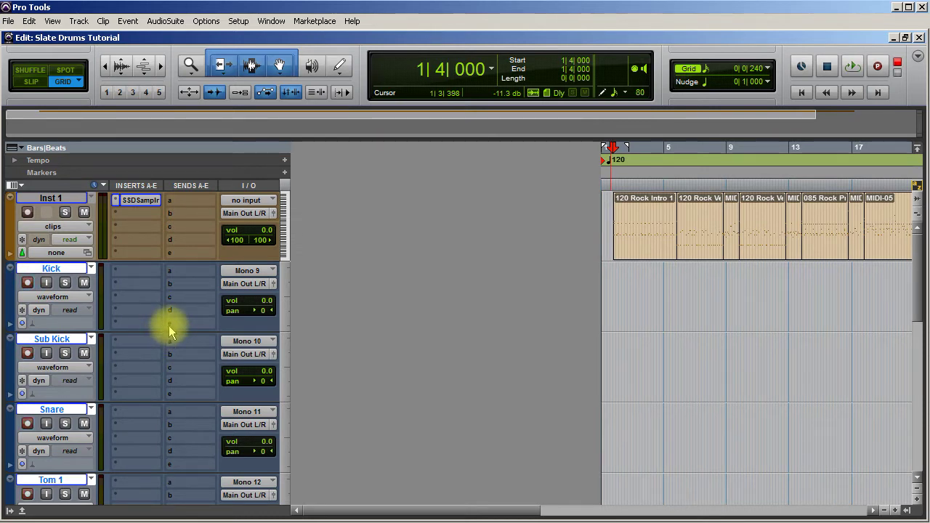
Step: Lower the Inst 1 track's volume to -5.3 dB and mute the grouped drum audio tracks
click(258, 232)
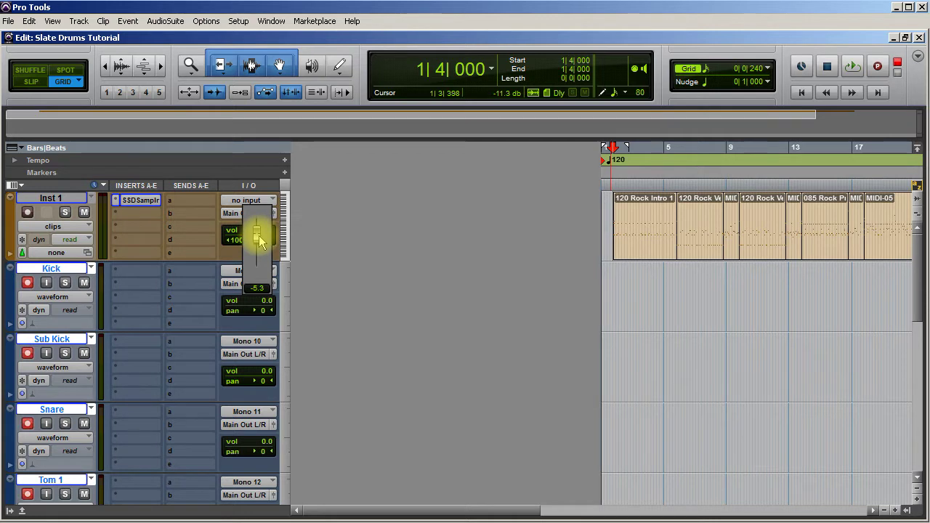
drag(260, 242, 260, 242)
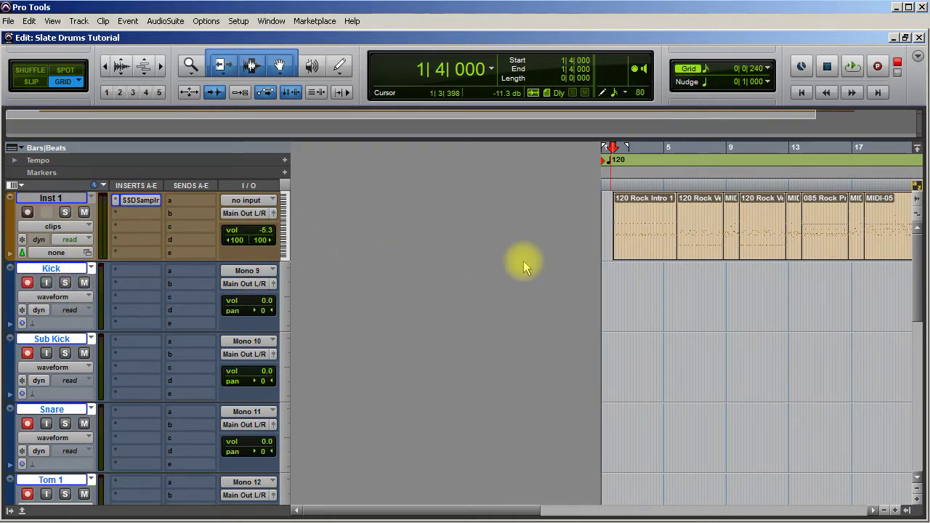
click(84, 284)
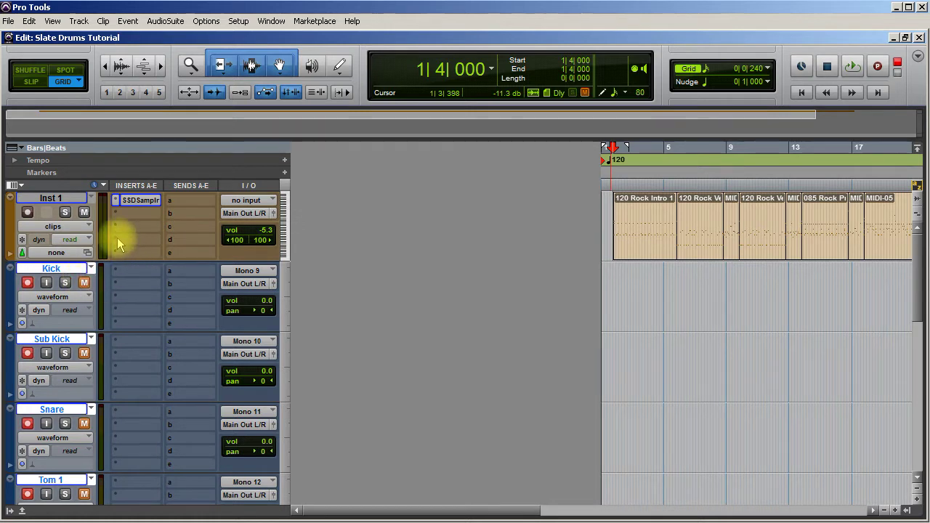
Step: Record the sampler's separate outputs onto the armed drum audio tracks, stopping at about bar 25
key(space)
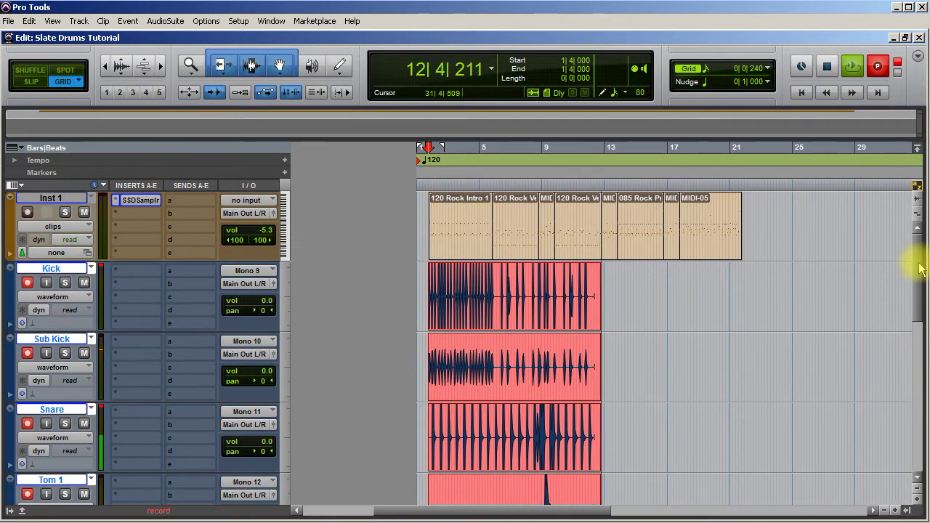
drag(915, 269, 927, 332)
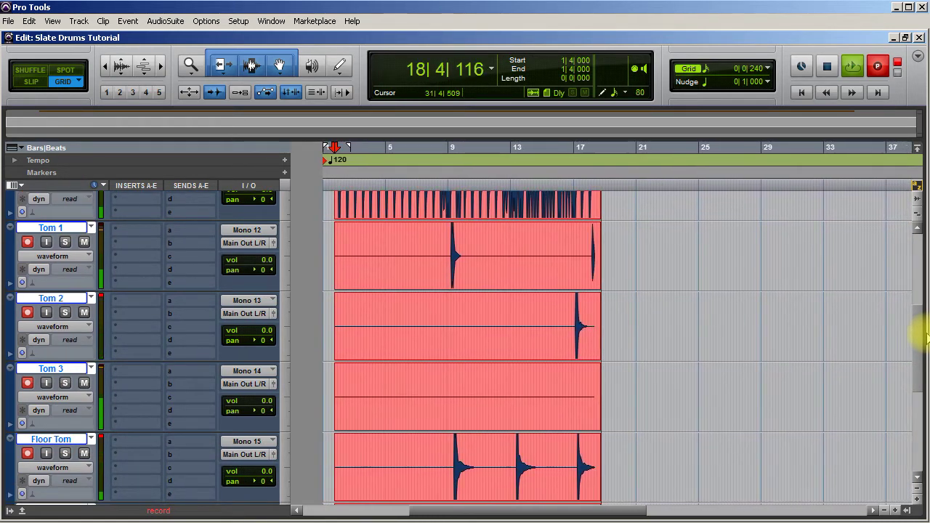
drag(927, 335, 926, 378)
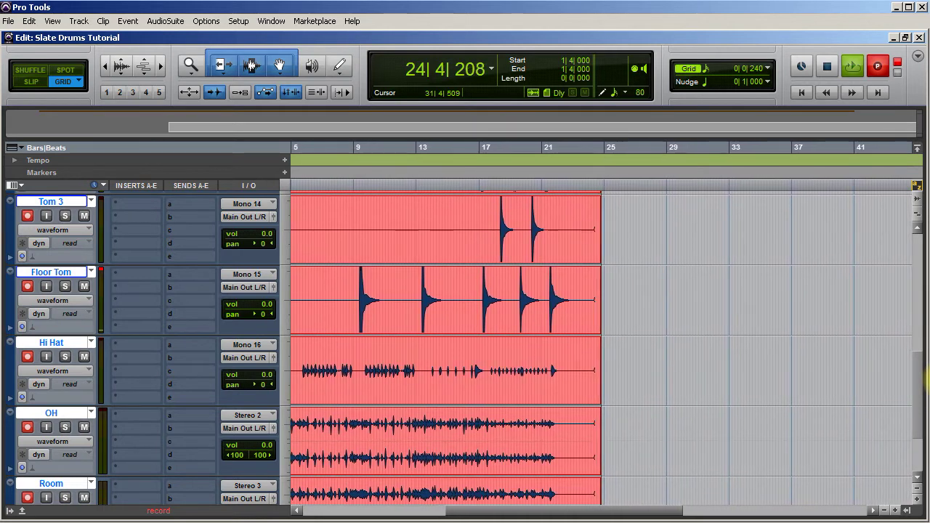
key(space)
drag(913, 406, 918, 287)
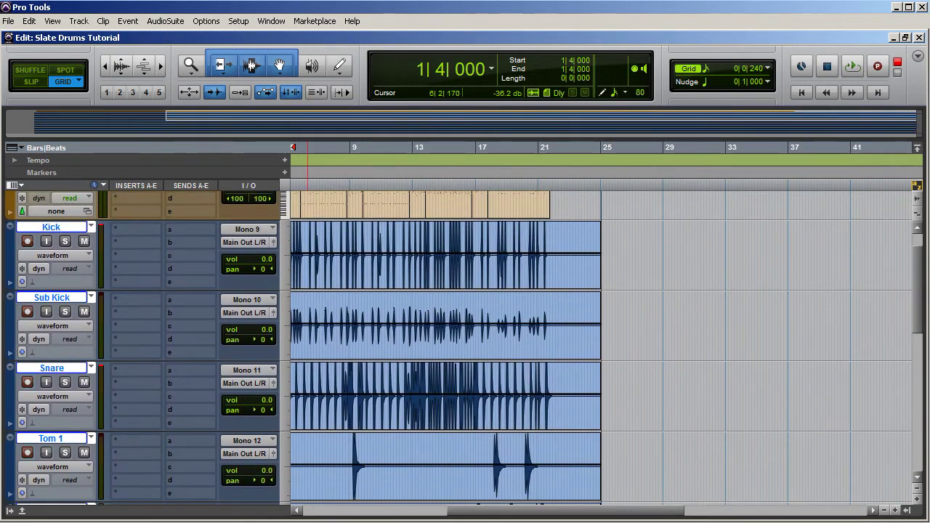
Step: Mute the Inst 1 track and disarm recording on the grouped drum audio tracks
scroll(44, 262, up, 1)
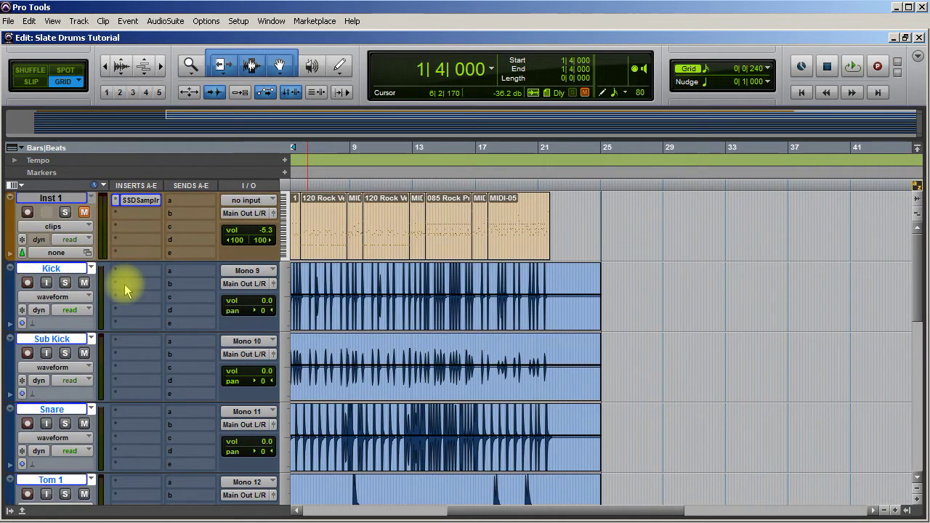
click(27, 283)
Step: Change the color of the selected drum audio tracks to bright red
double_click(7, 287)
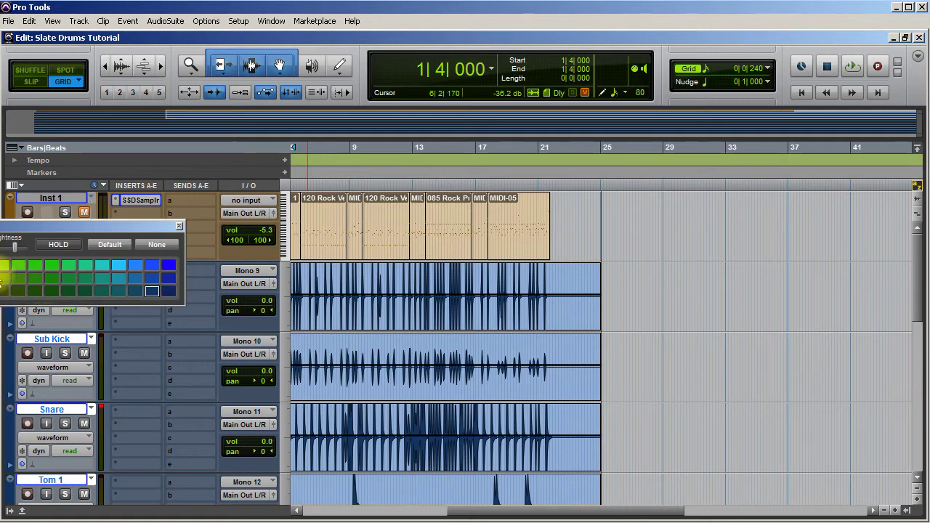
drag(13, 230, 425, 243)
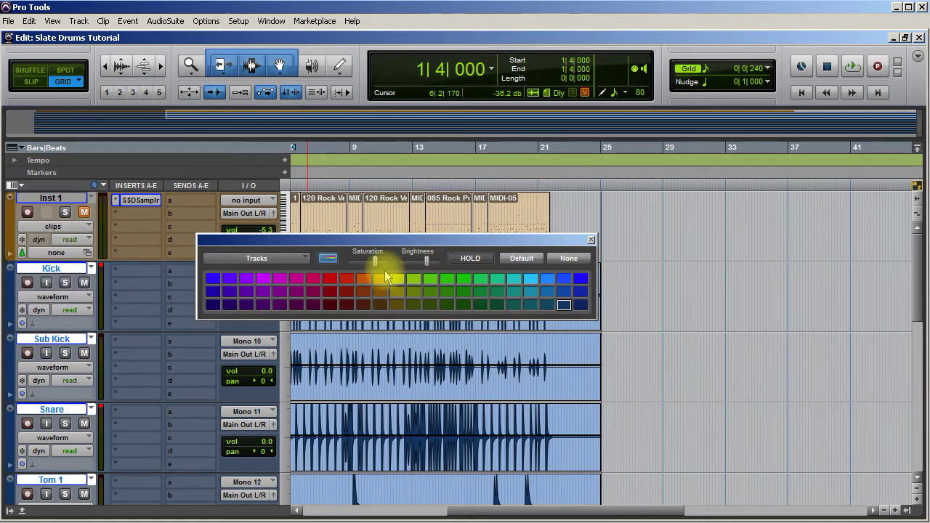
click(345, 279)
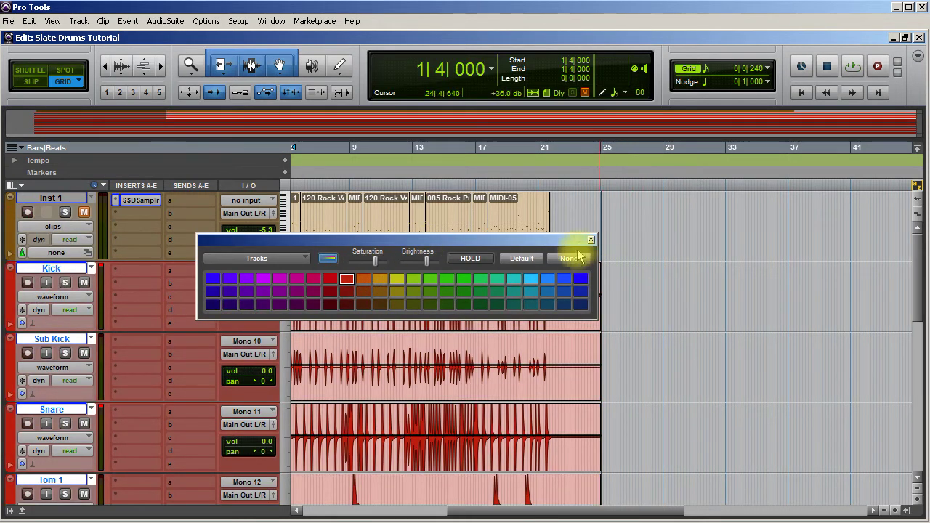
click(591, 240)
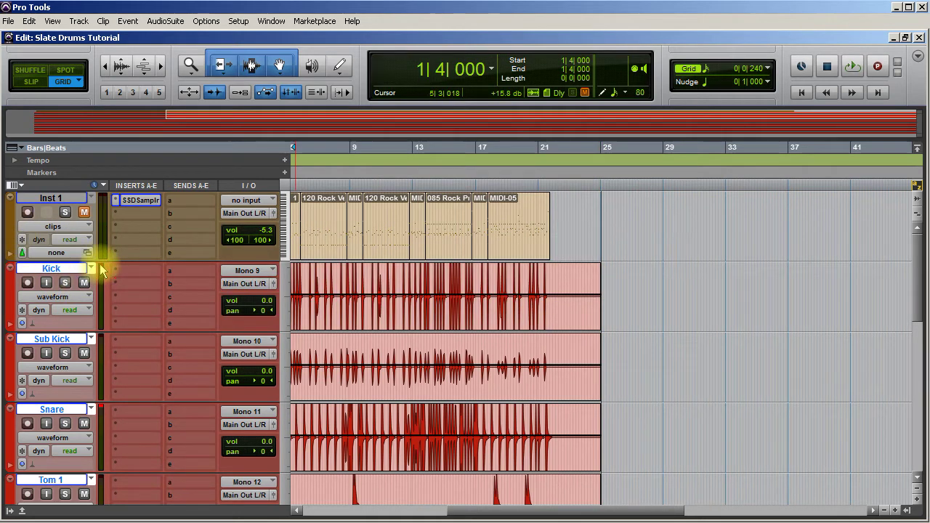
click(146, 271)
mouse_move(175, 291)
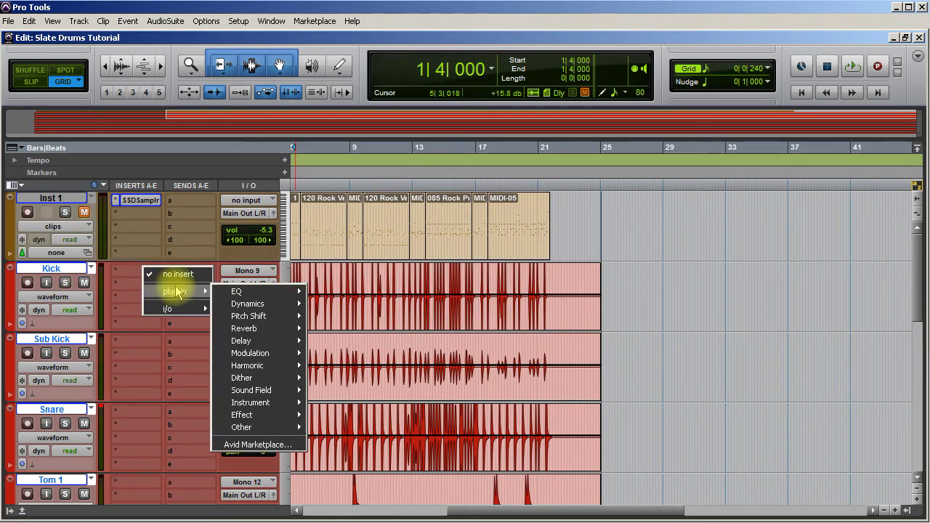
click(166, 21)
click(165, 21)
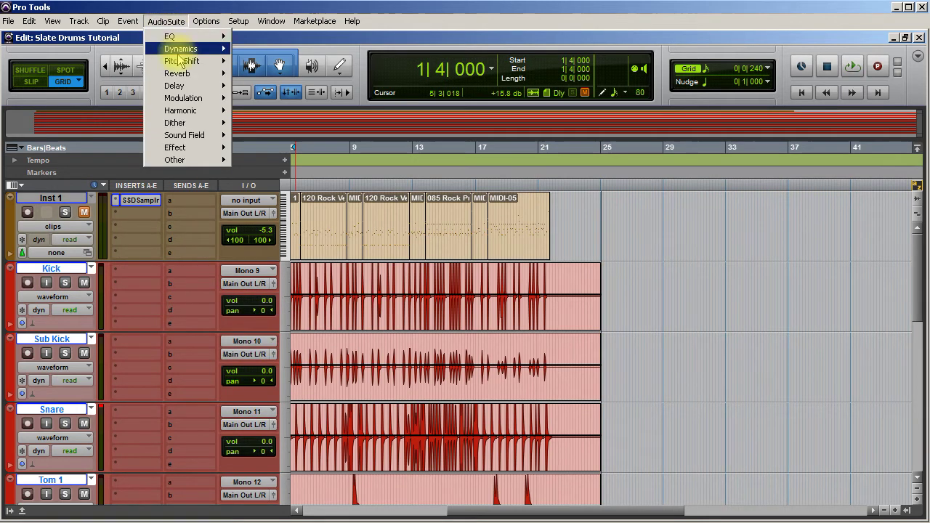
click(376, 318)
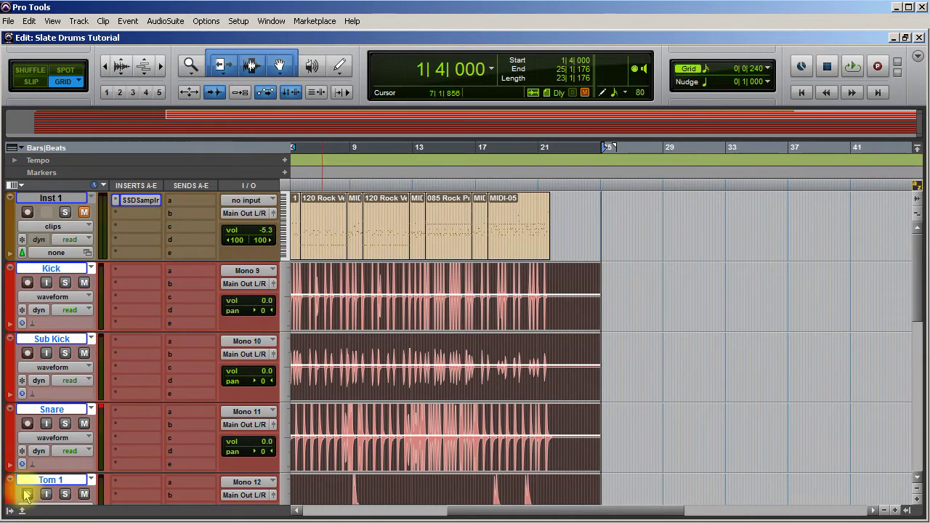
Step: Show the track and group lists, with the Drums group disabled, and select only the Kick clip
click(11, 511)
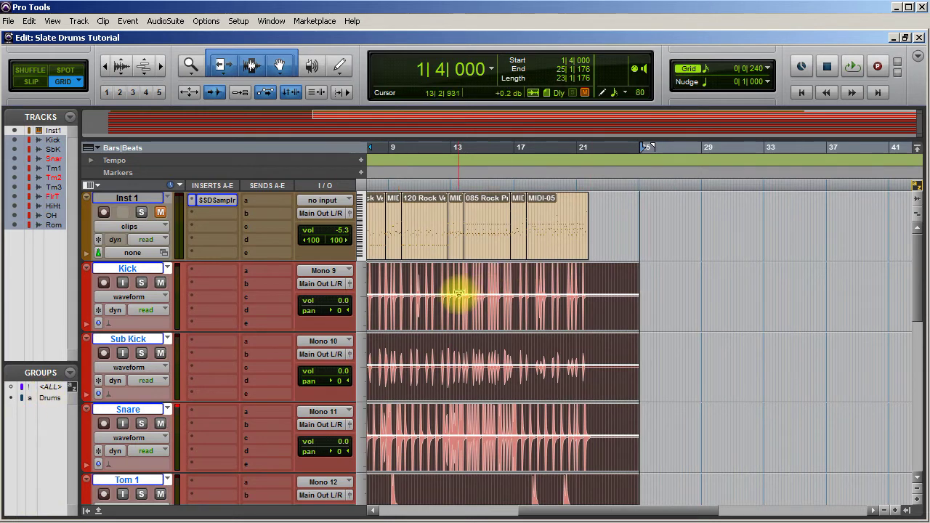
double_click(521, 273)
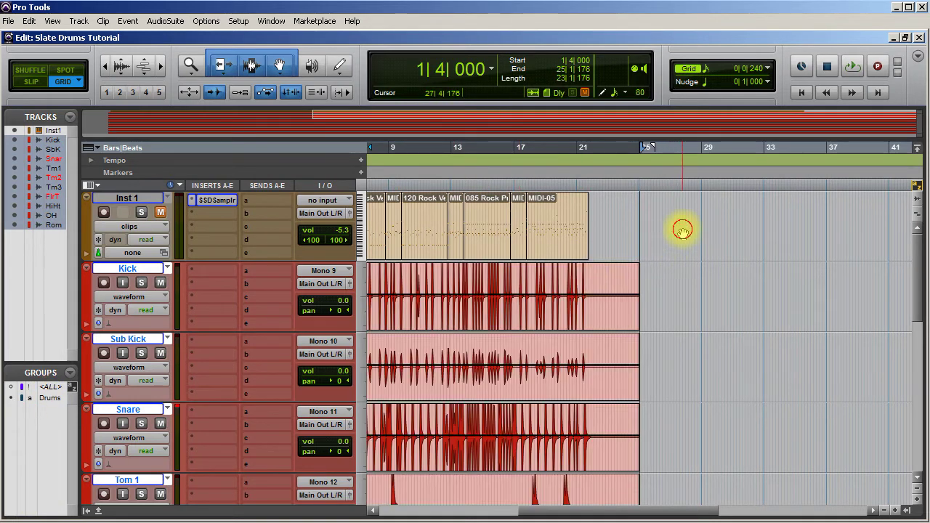
click(534, 303)
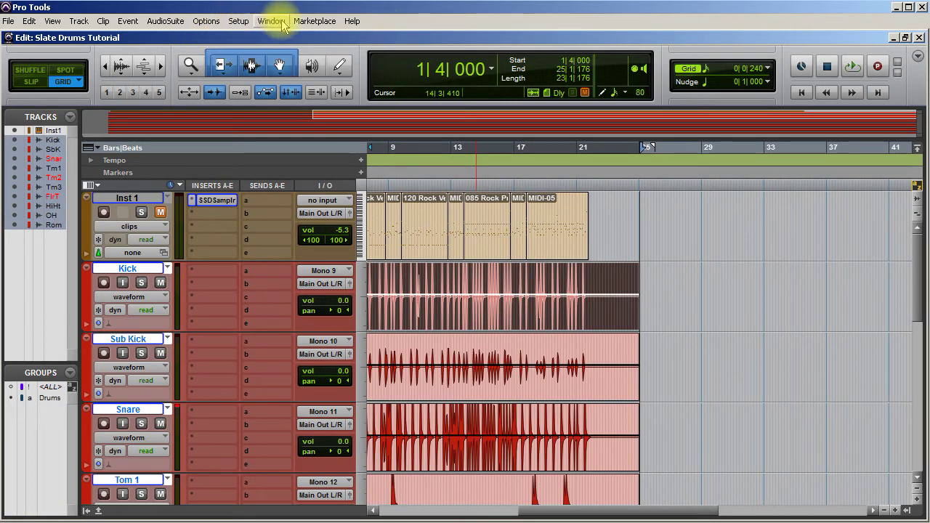
Step: Analyze the Kick clip's peak level with the AudioSuite Gain processor and close it
click(166, 21)
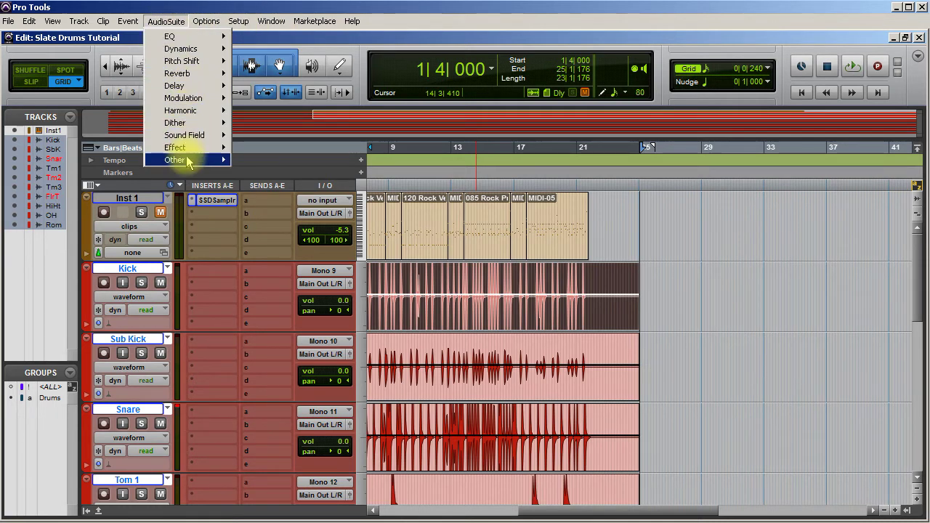
mouse_move(188, 159)
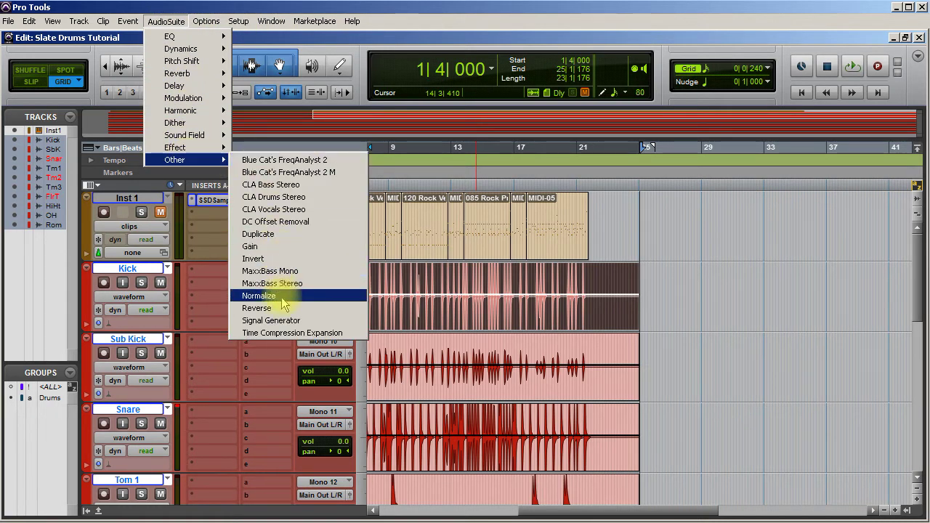
click(251, 246)
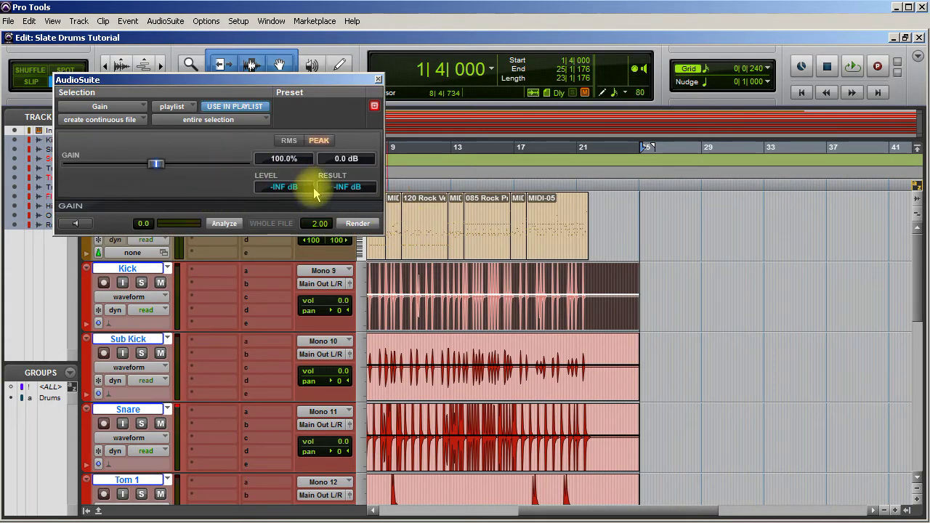
click(227, 223)
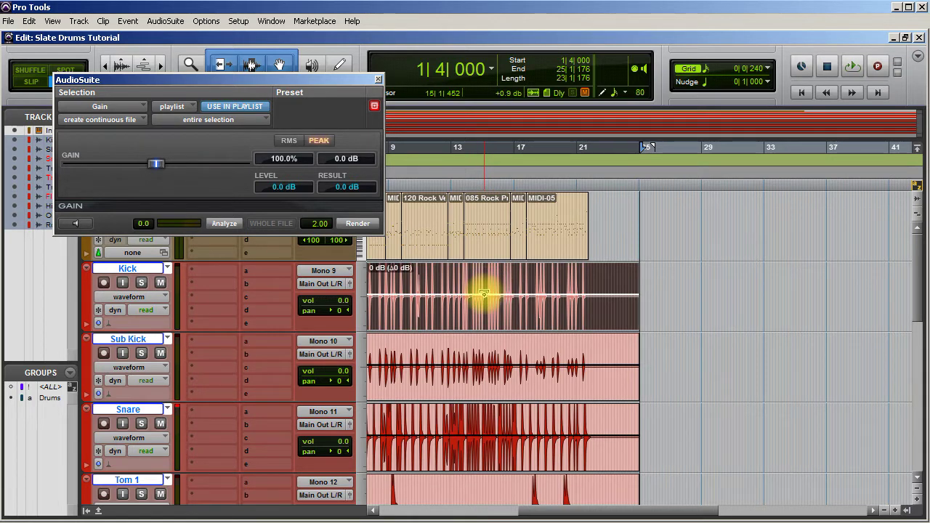
click(377, 77)
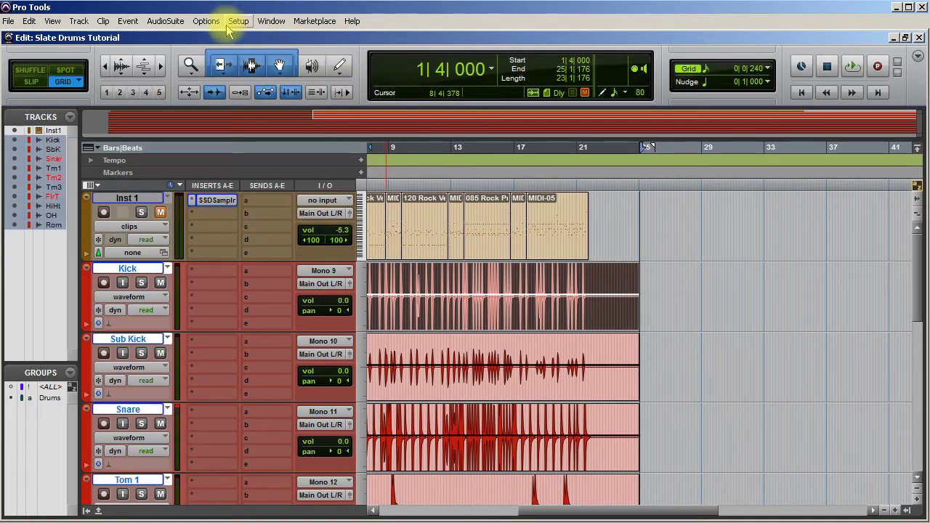
Step: Try a mono Trim plug-in on the Kick track with its gain at -0.2 dB, and remove the insert
click(213, 273)
mouse_move(245, 292)
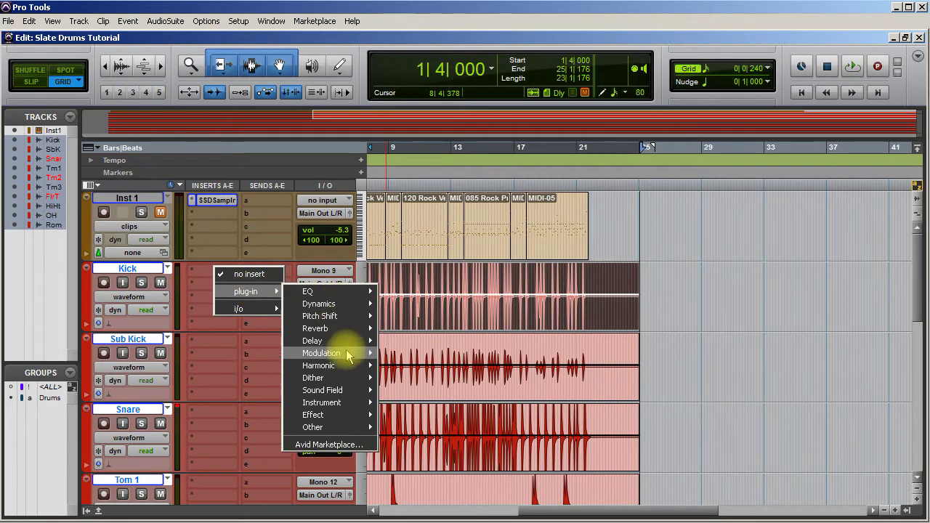
mouse_move(332, 426)
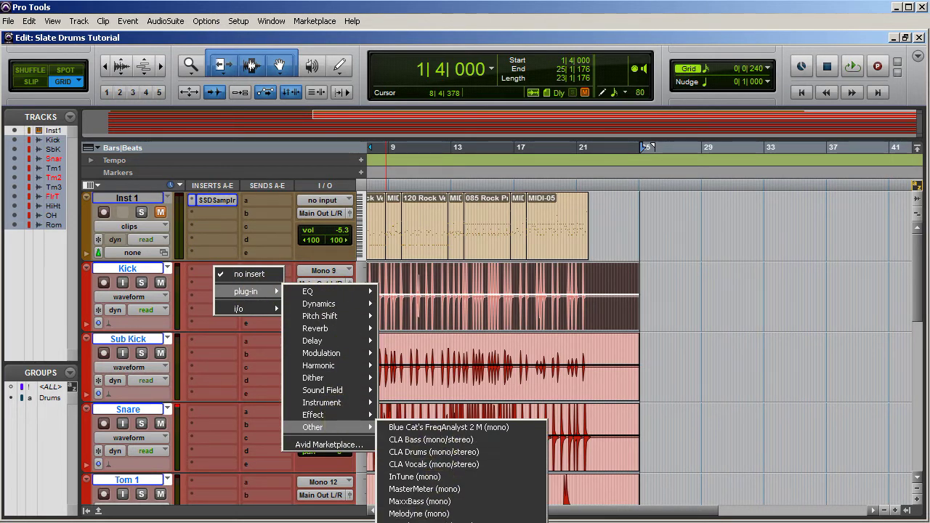
click(422, 519)
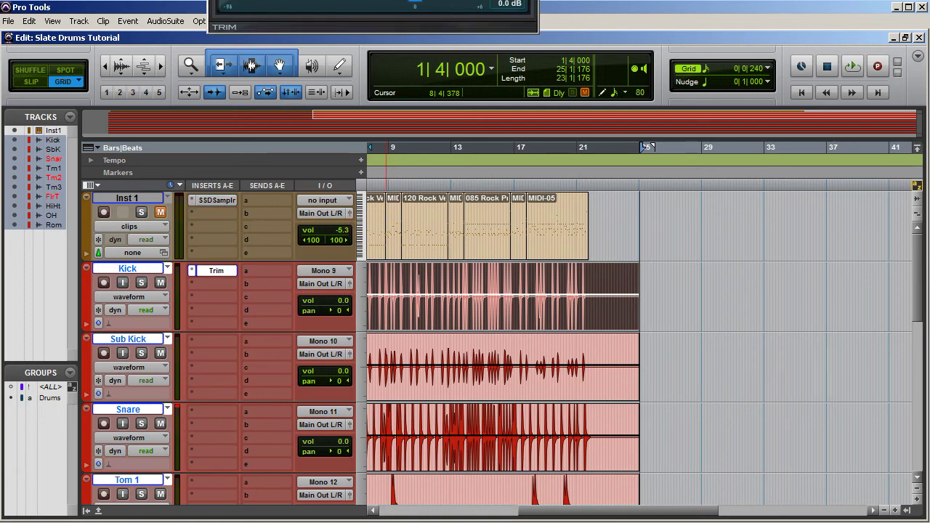
drag(452, 26, 593, 118)
mouse_move(579, 213)
mouse_down()
mouse_move(502, 207)
mouse_move(473, 209)
mouse_move(525, 214)
mouse_move(461, 216)
mouse_move(576, 220)
mouse_up()
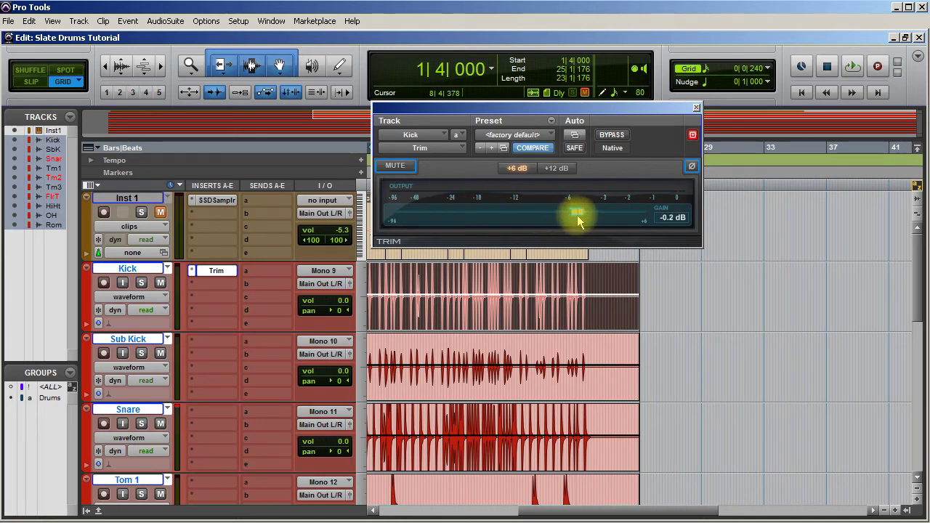
drag(579, 219, 577, 210)
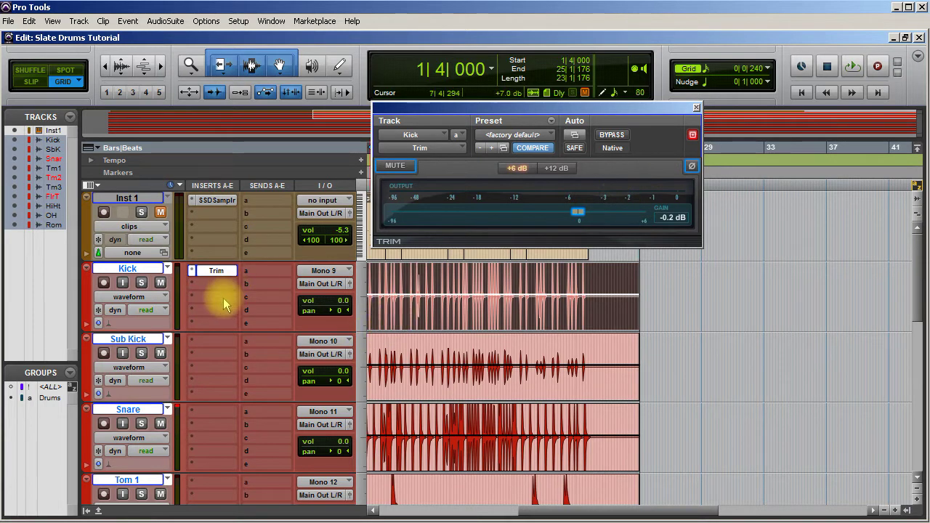
click(696, 109)
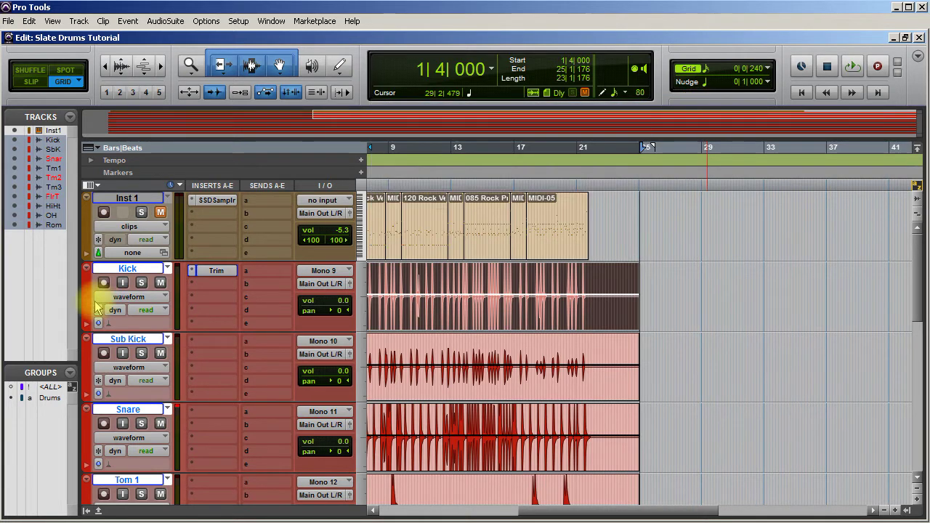
click(194, 273)
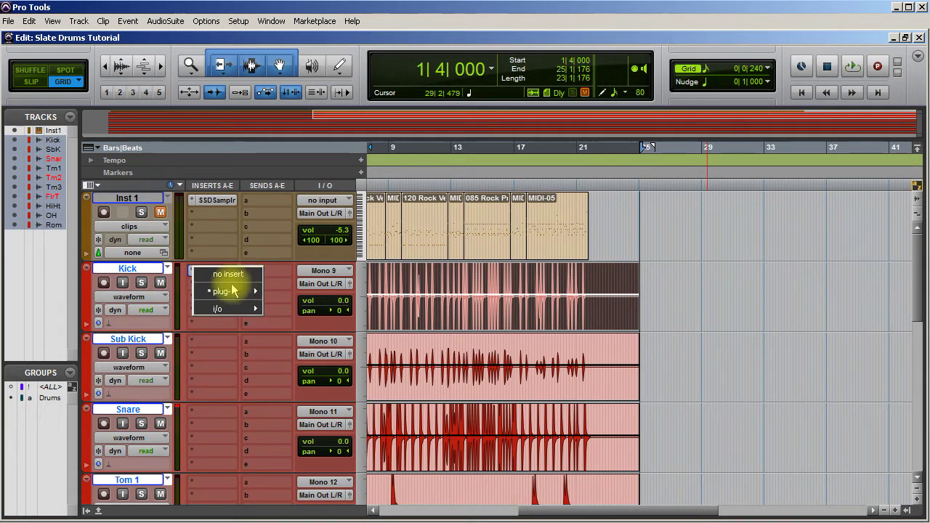
click(229, 274)
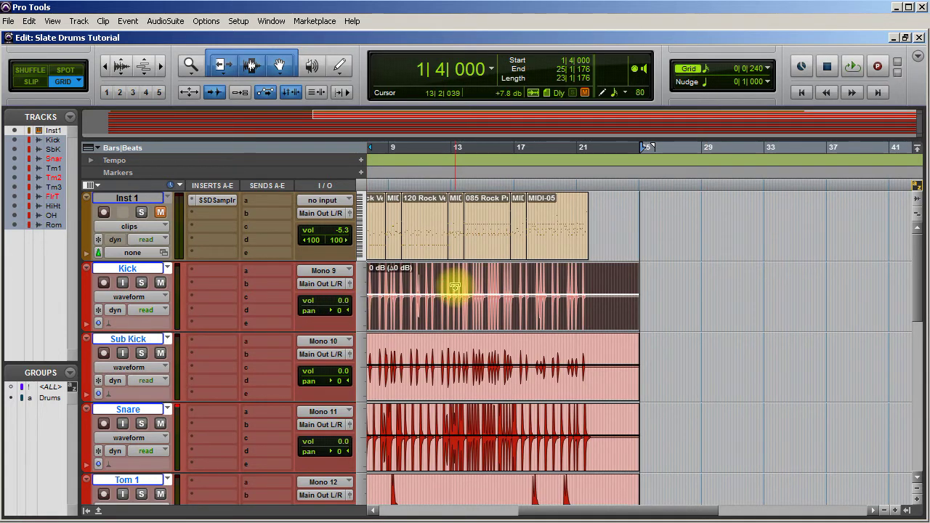
Step: Lower the Kick clip's clip gain to -6.0 dB
drag(601, 512, 504, 511)
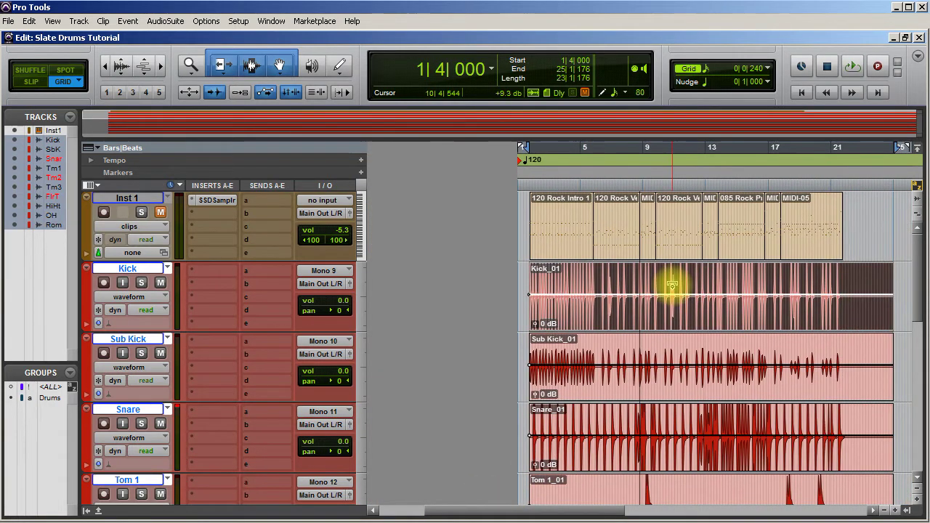
drag(671, 286, 671, 294)
Step: Analyze the Snare clip's peak level with the AudioSuite Gain processor and lower its clip gain to -6.0 dB
click(610, 387)
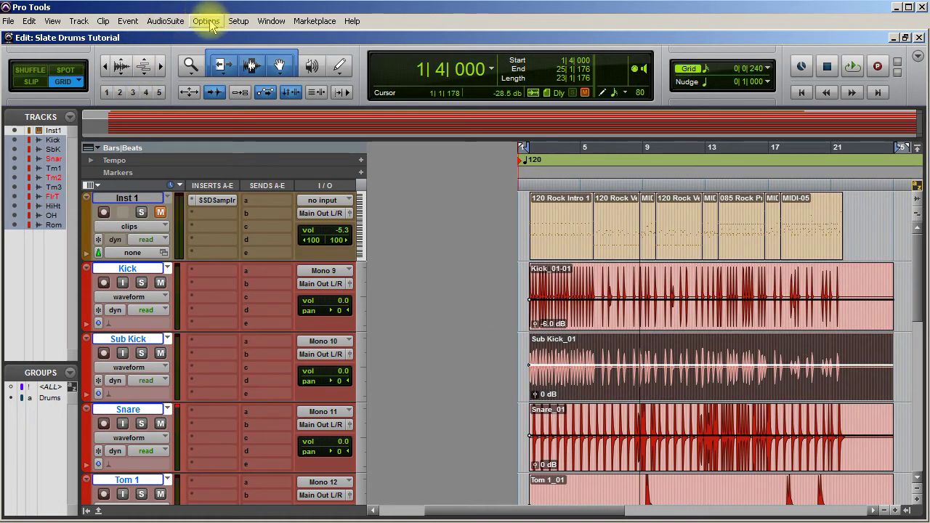
click(650, 456)
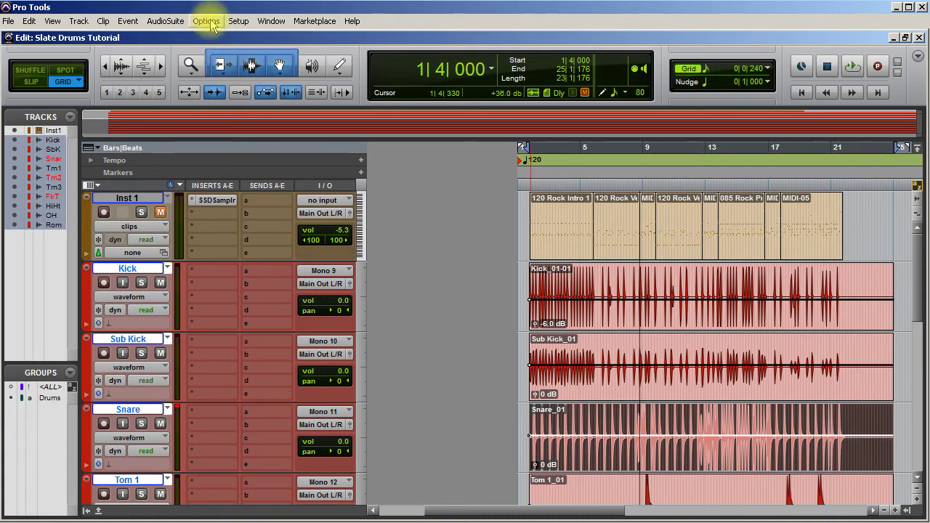
click(171, 22)
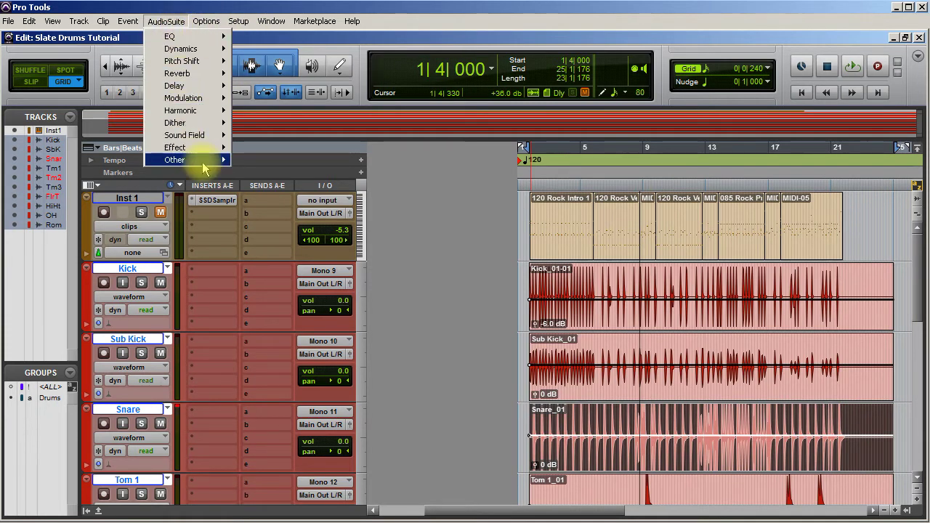
mouse_move(203, 163)
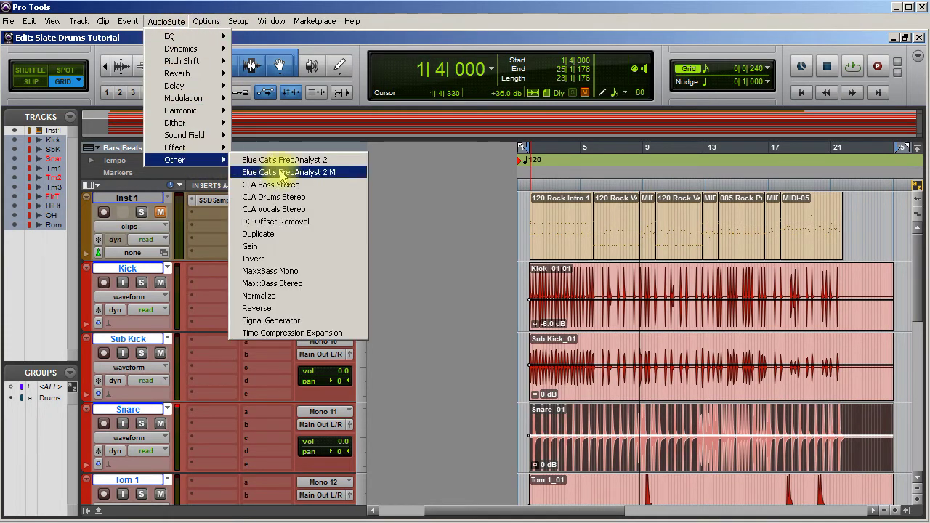
click(262, 247)
click(225, 224)
click(224, 223)
drag(675, 432, 664, 432)
Step: Analyze the Tom 1 clip's peak level with the AudioSuite Gain processor
scroll(654, 415, down, 5)
scroll(654, 415, up, 3)
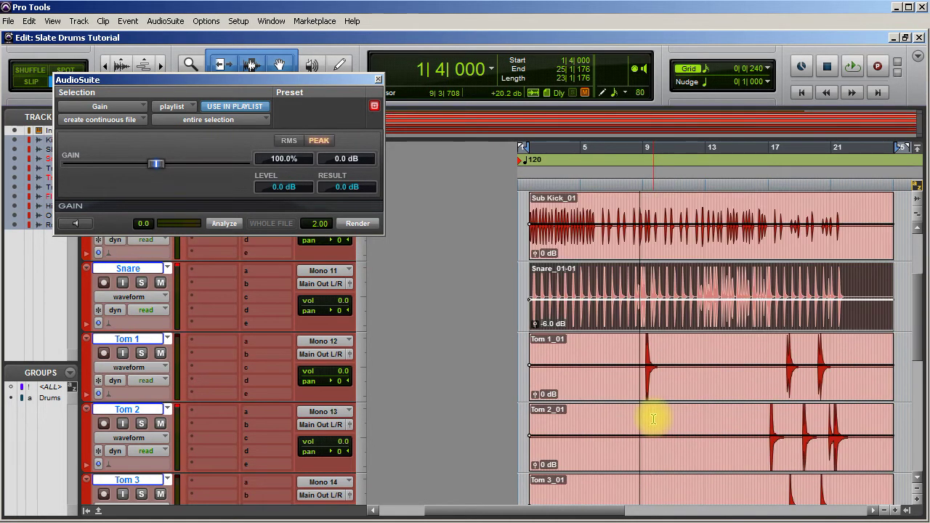
click(788, 399)
click(224, 223)
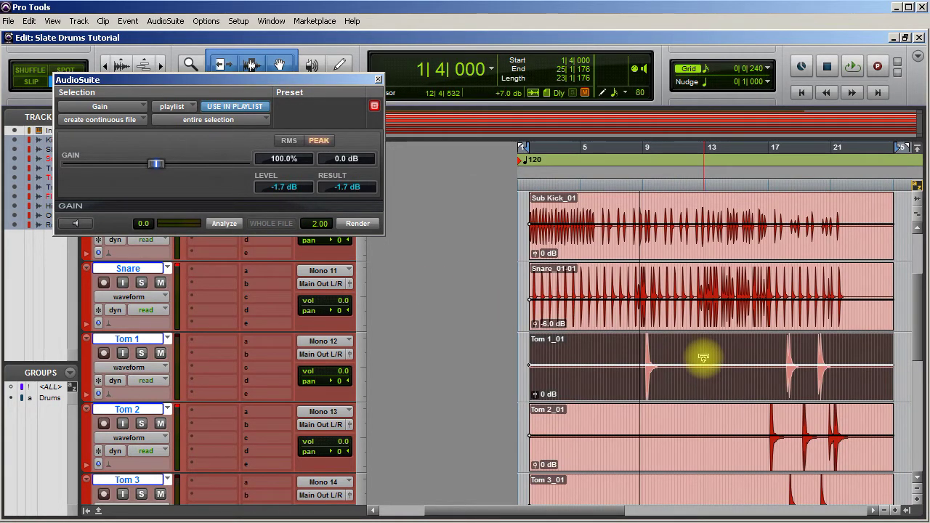
Step: Lower the Tom 1 clip's gain to -4.3 dB and, after a peak analysis, the Tom 2 clip's gain to -6.0 dB
drag(703, 359, 699, 420)
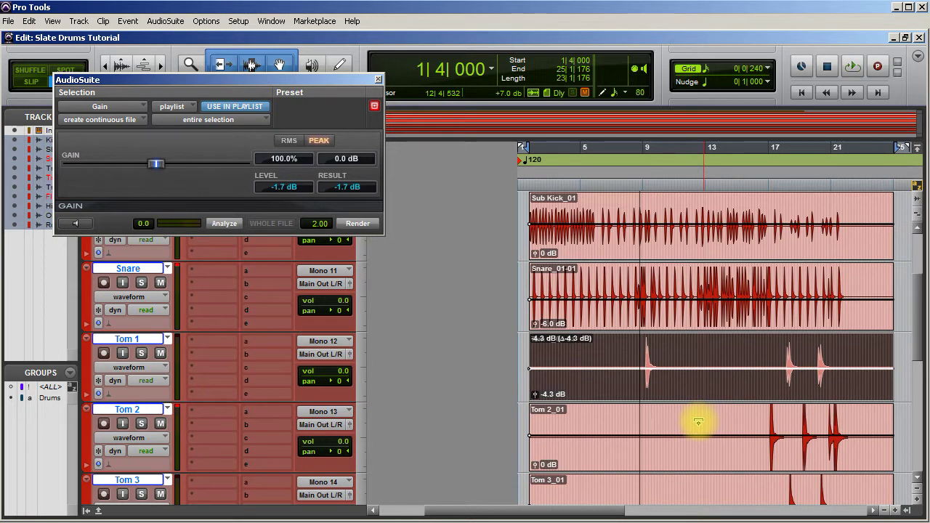
click(763, 457)
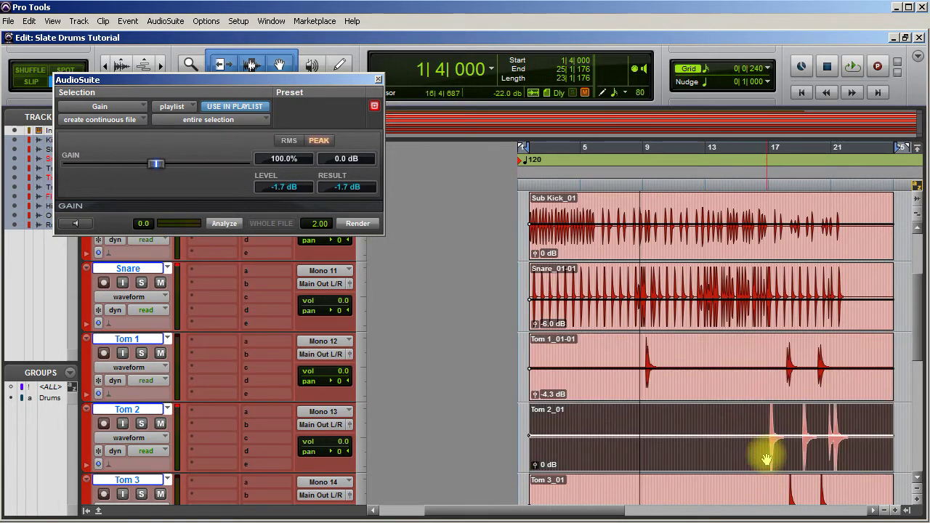
click(224, 224)
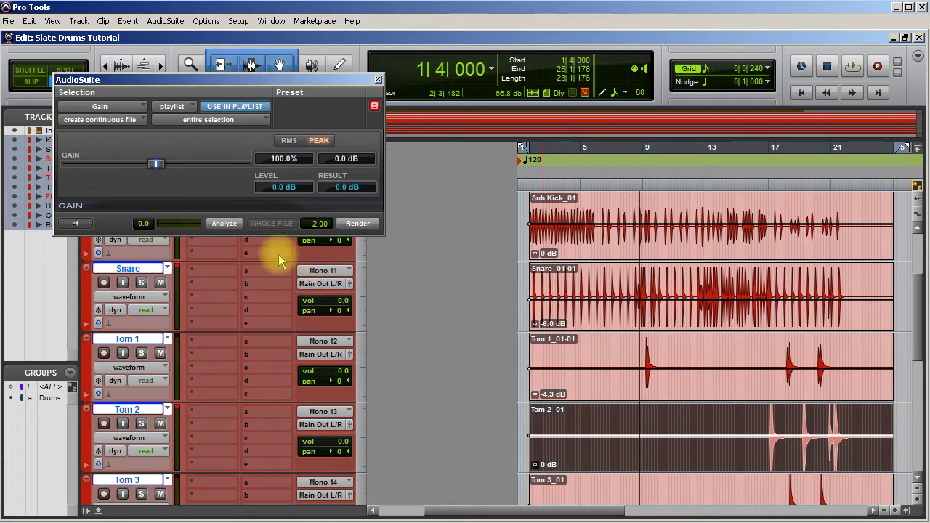
click(224, 223)
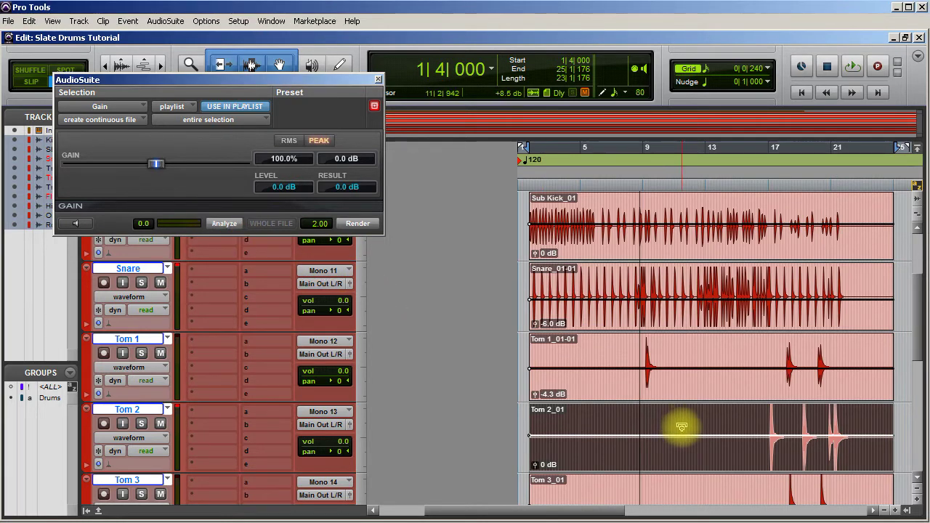
drag(682, 428, 672, 516)
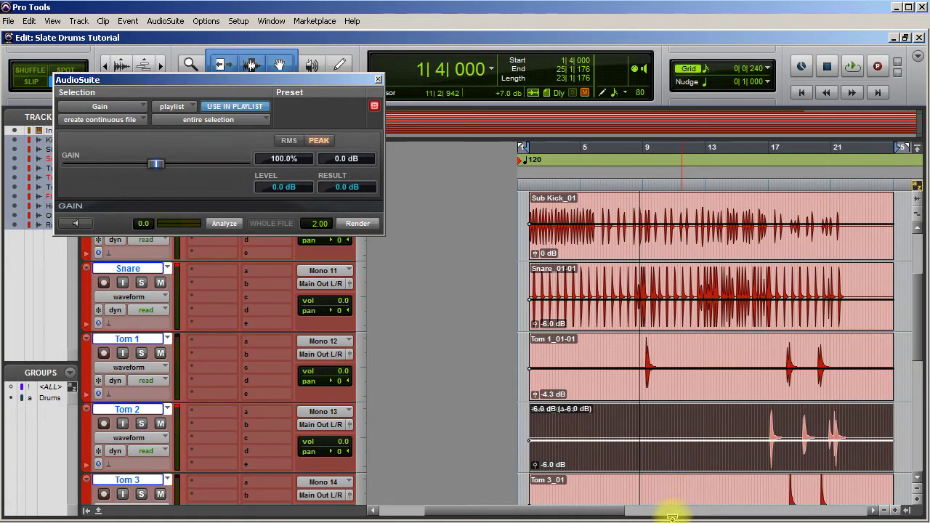
Step: Analyze the Tom 3 clip's peak level with the AudioSuite Gain processor and lower its clip gain to -5.5 dB
scroll(676, 445, down, 4)
scroll(675, 445, up, 2)
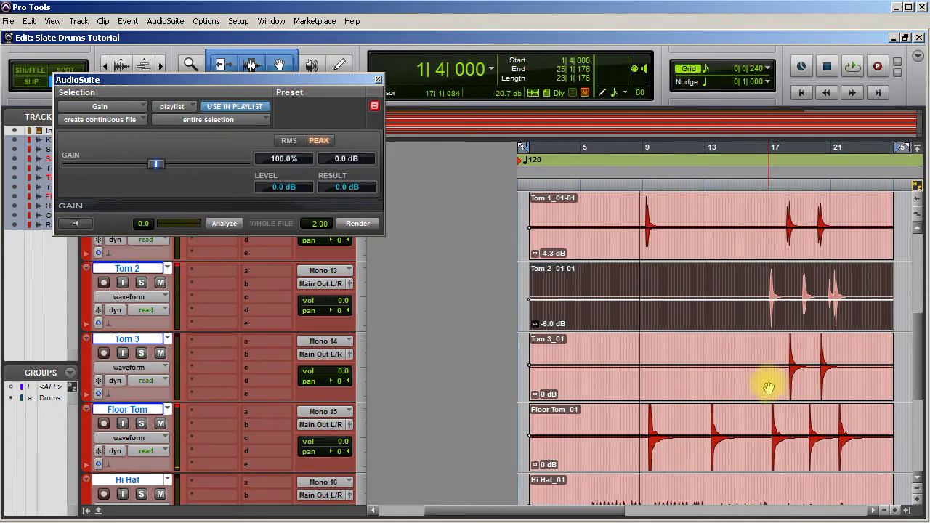
click(768, 388)
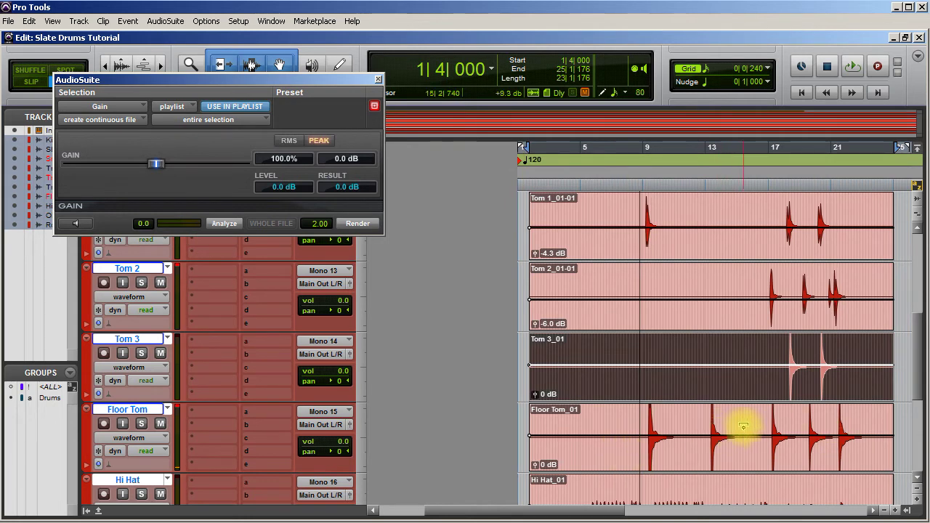
scroll(808, 457, down, 1)
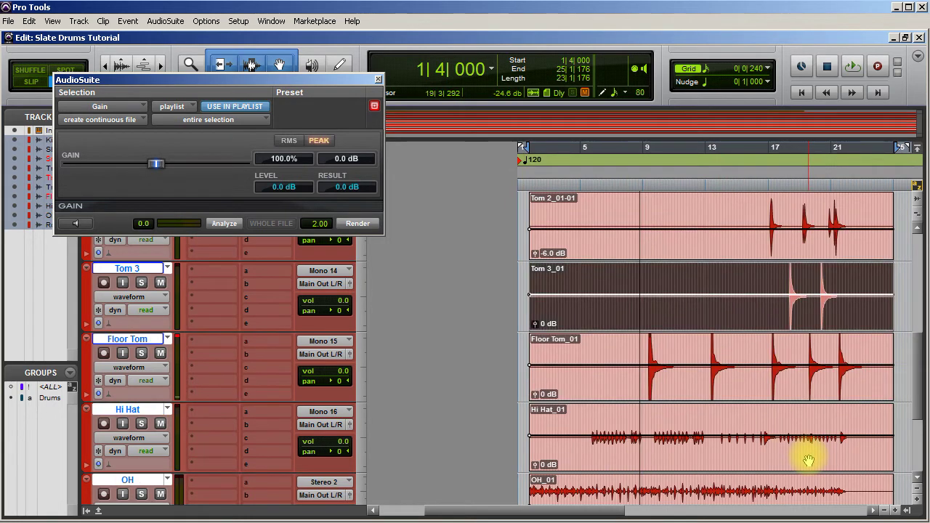
scroll(809, 460, up, 1)
scroll(809, 460, down, 1)
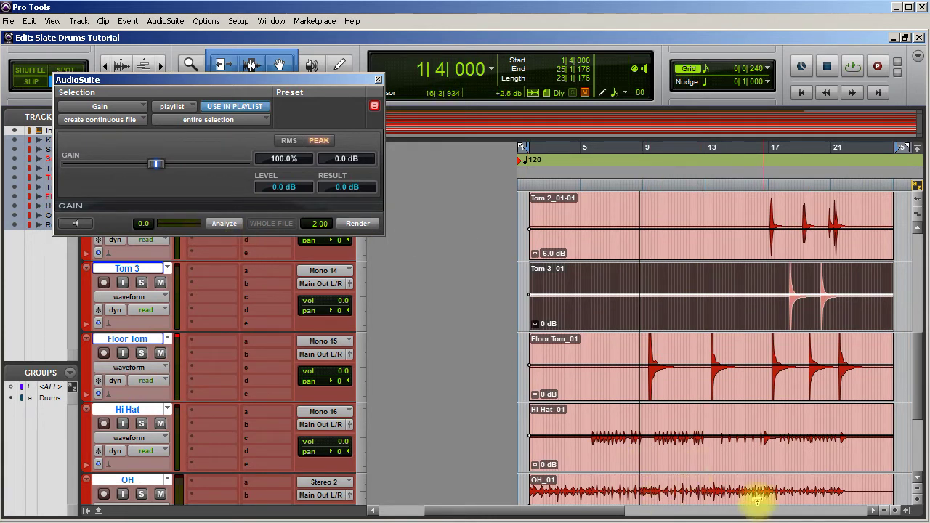
scroll(724, 490, down, 2)
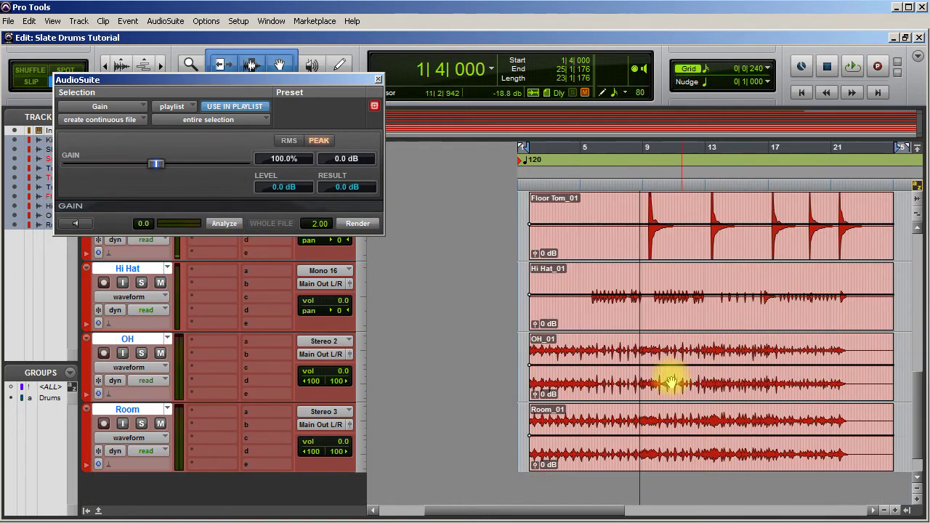
scroll(658, 399, up, 2)
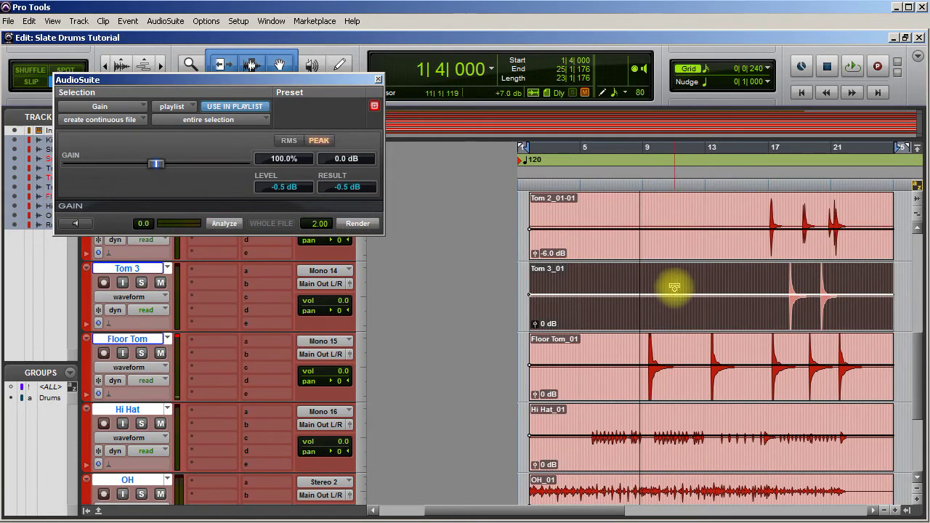
drag(674, 288, 664, 379)
Step: Analyze the Floor Tom clip's peak level and lower its clip gain to -6.1 dB
click(664, 380)
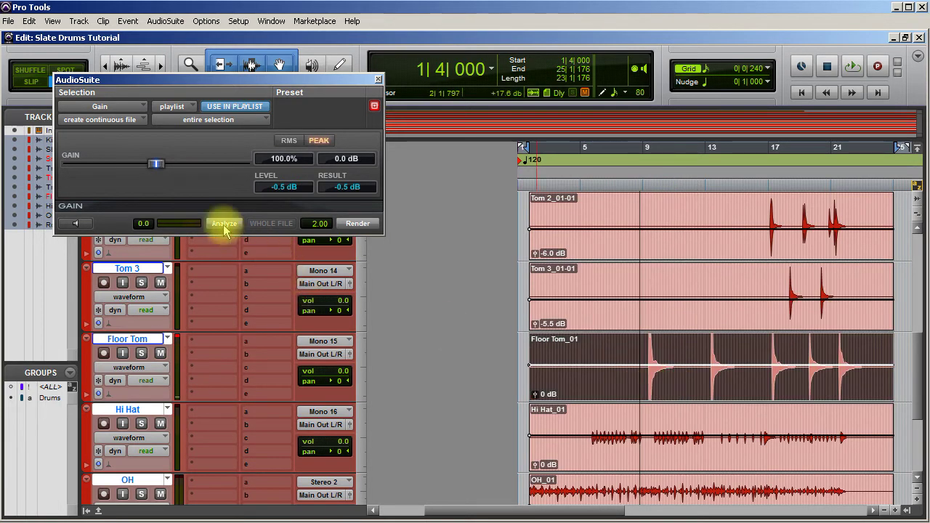
click(357, 224)
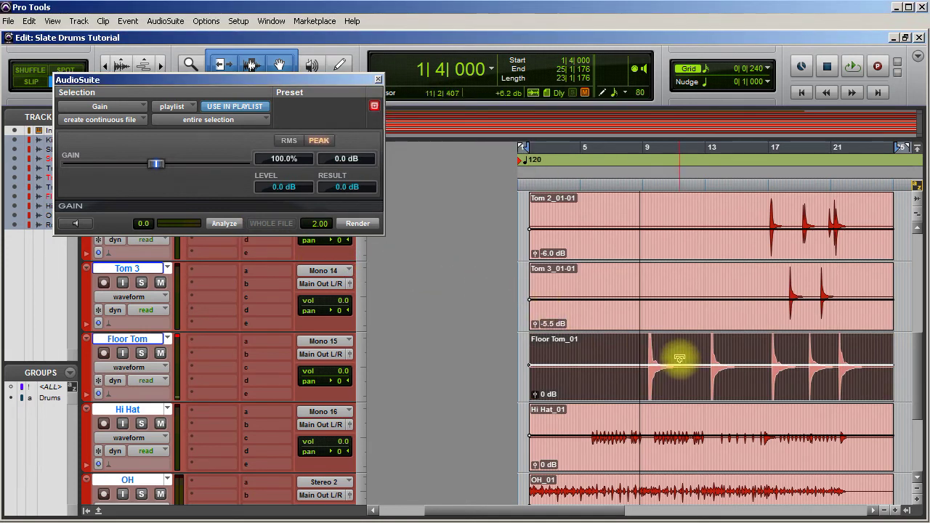
drag(677, 361, 681, 349)
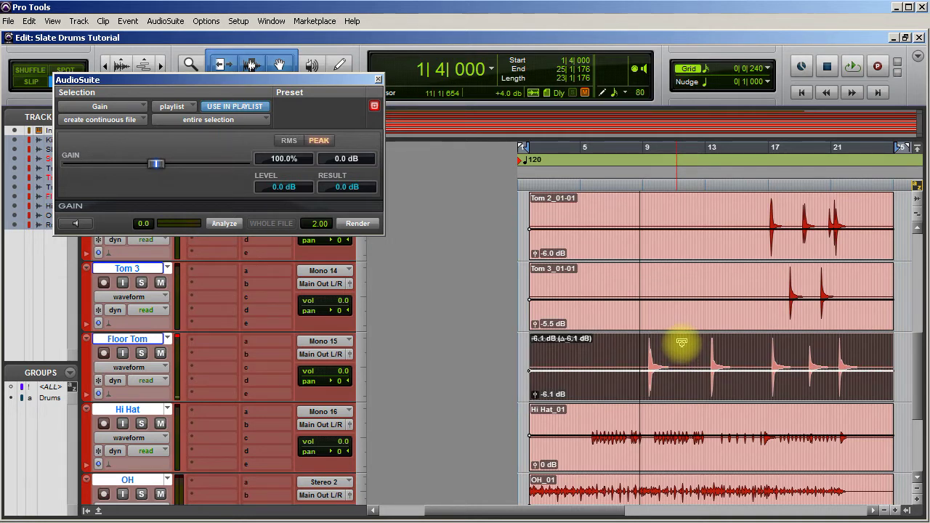
Step: Analyze the OH clip's peak level and raise its clip gain to +1.3 dB
click(664, 456)
scroll(661, 443, down, 3)
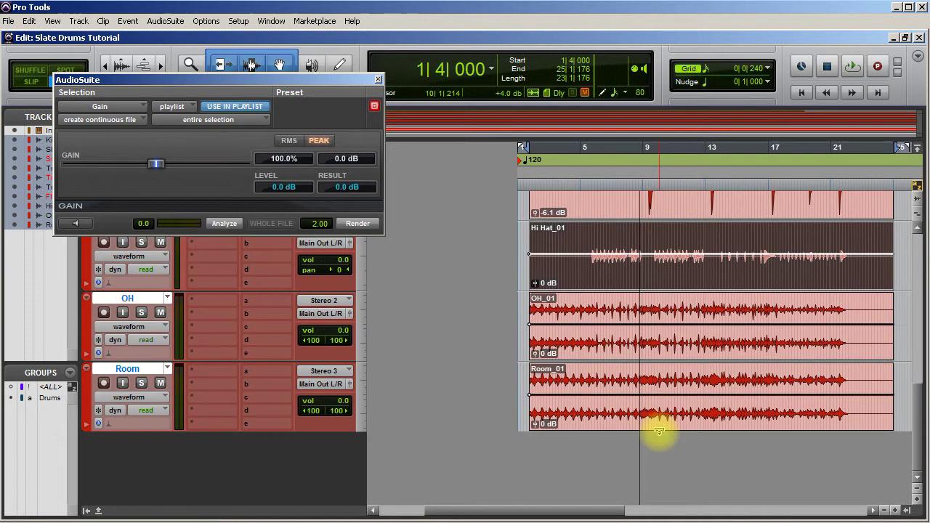
click(644, 346)
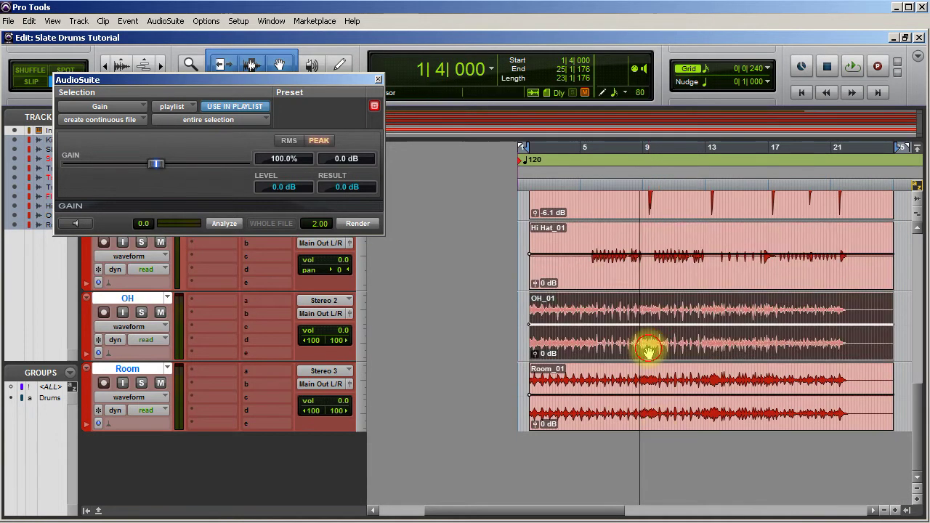
click(223, 224)
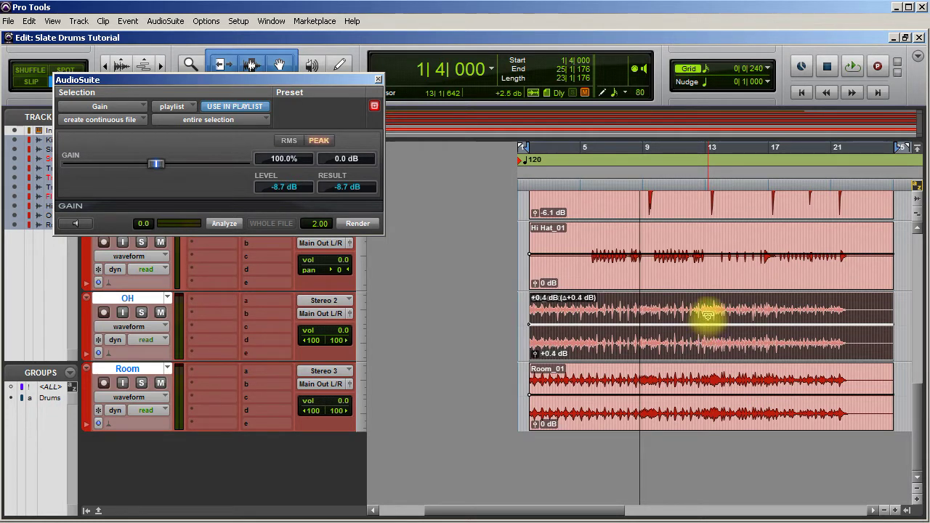
drag(707, 313, 707, 309)
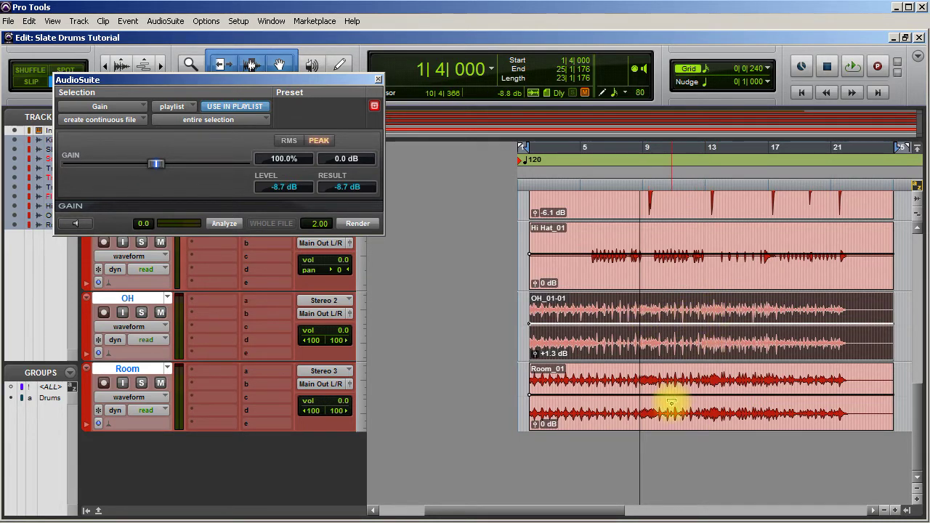
Step: Analyze the Room clip's peak level, raise its clip gain to +3.6 dB, and close the AudioSuite Gain processor
key(p)
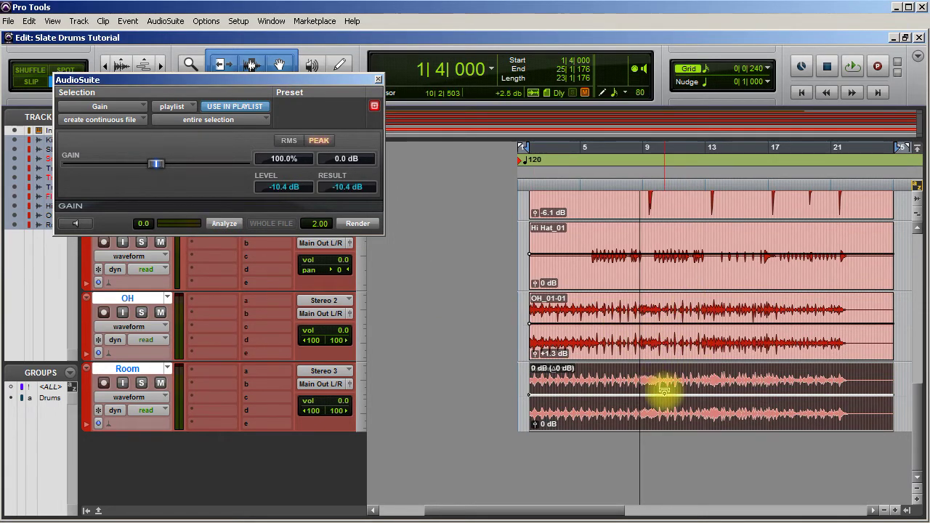
drag(665, 390, 672, 345)
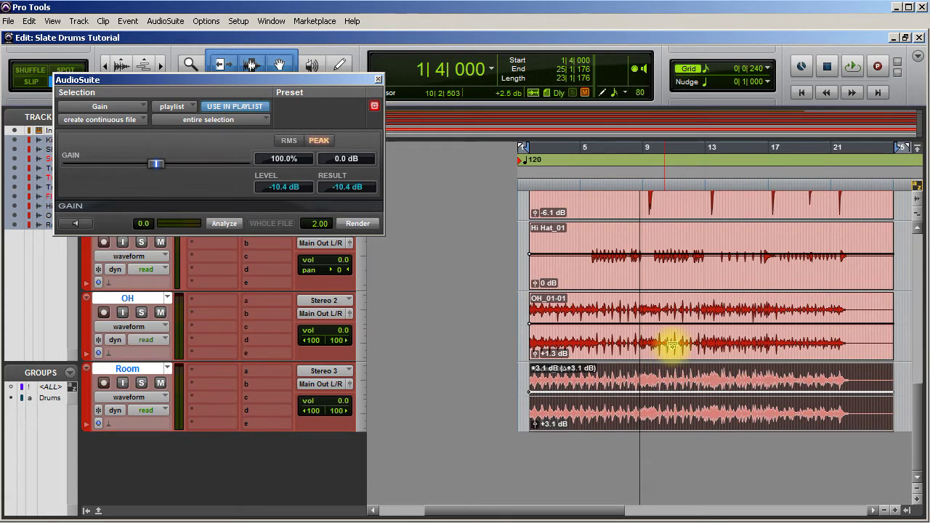
drag(673, 340, 673, 338)
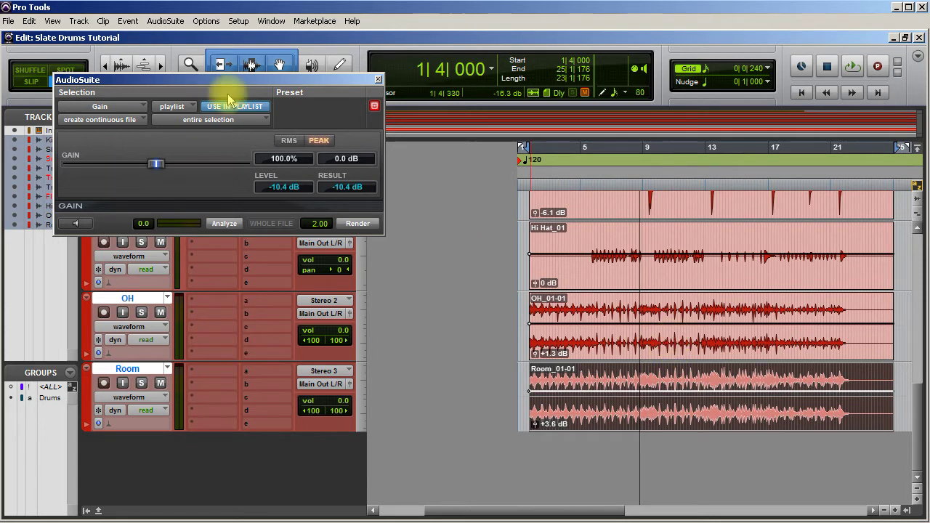
click(377, 79)
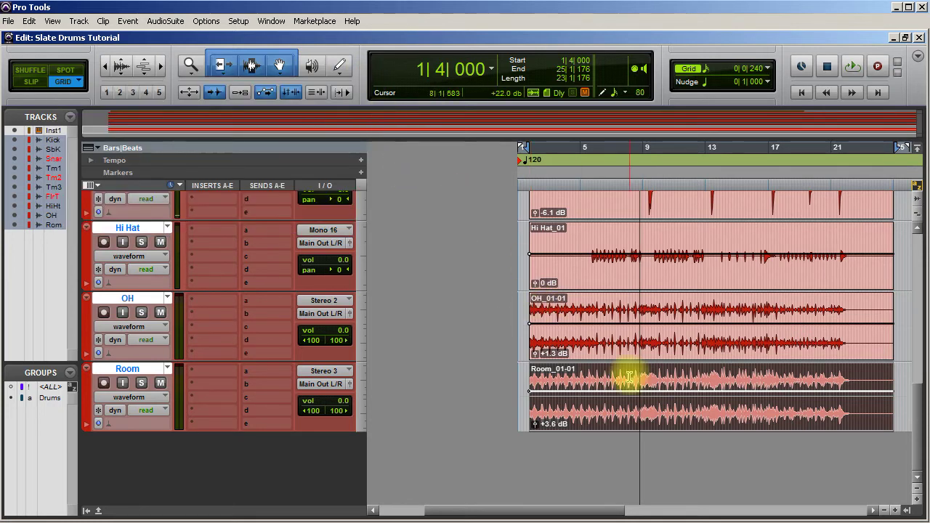
Step: Play the session from 3|4|240 and lower the Room track's volume to -6.6 dB during playback
scroll(621, 374, up, 8)
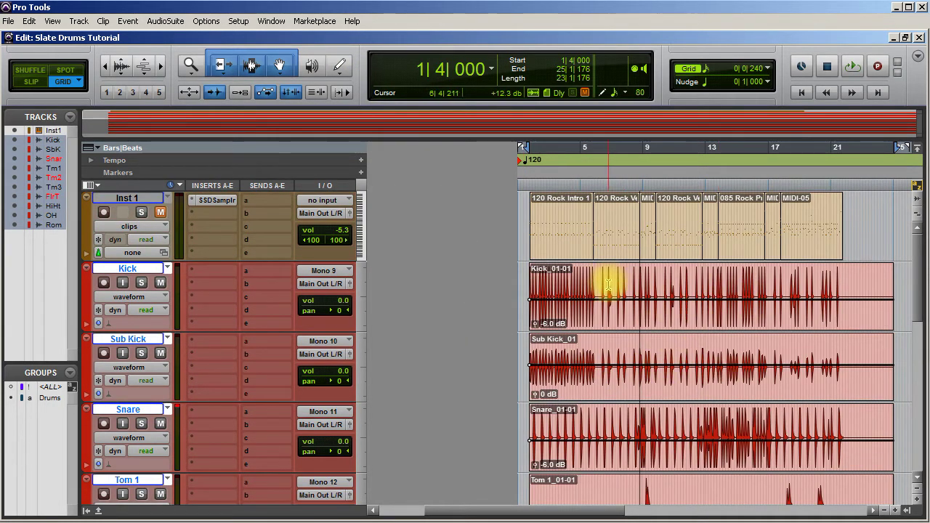
click(562, 287)
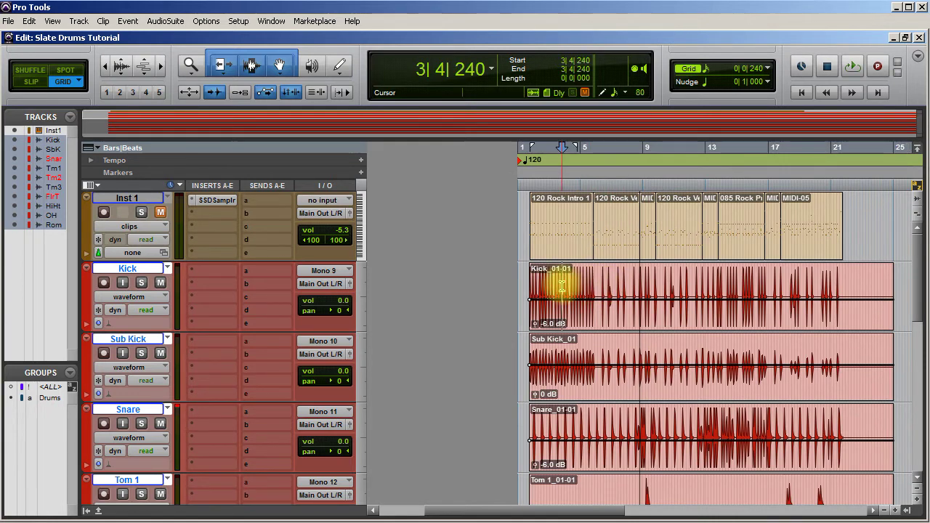
key(space)
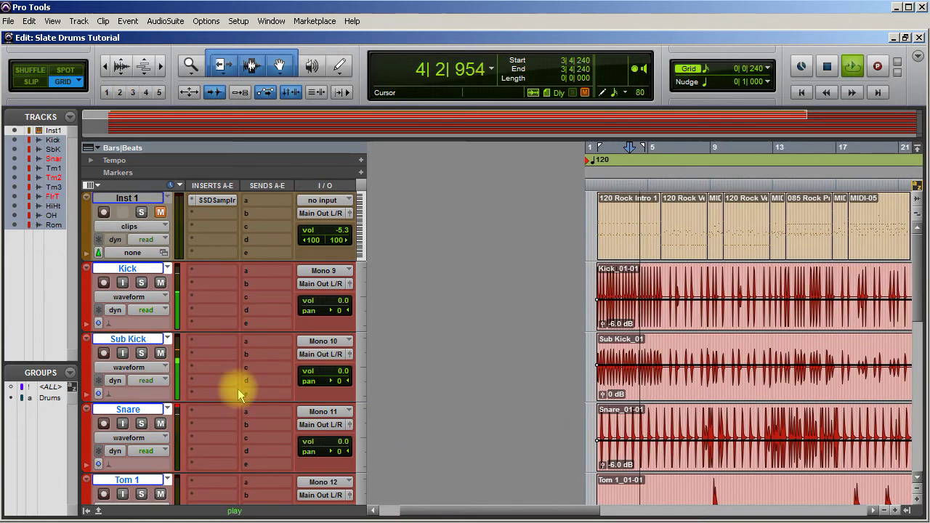
scroll(243, 389, down, 10)
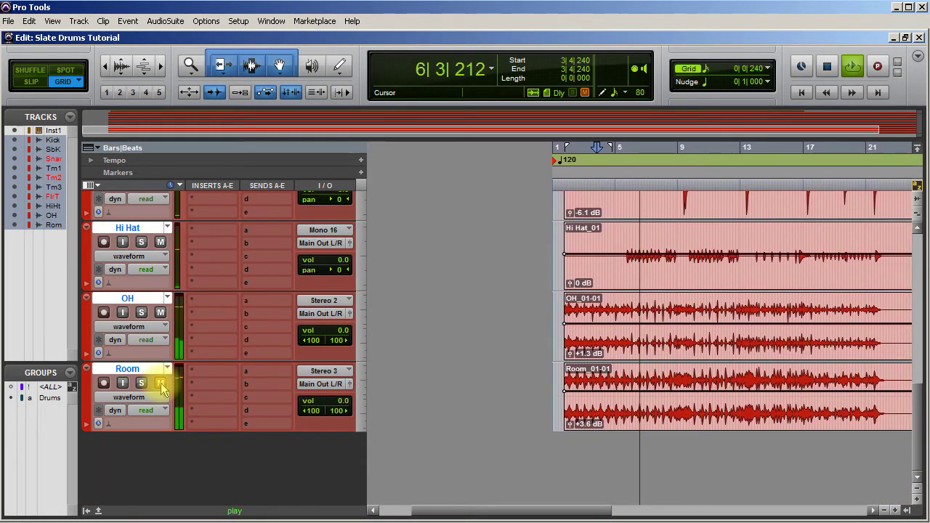
drag(340, 402, 339, 413)
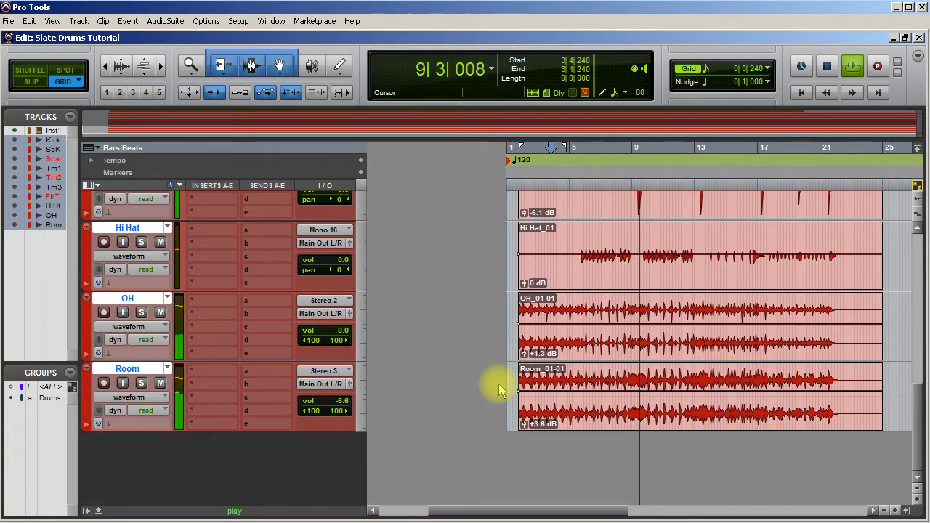
key(space)
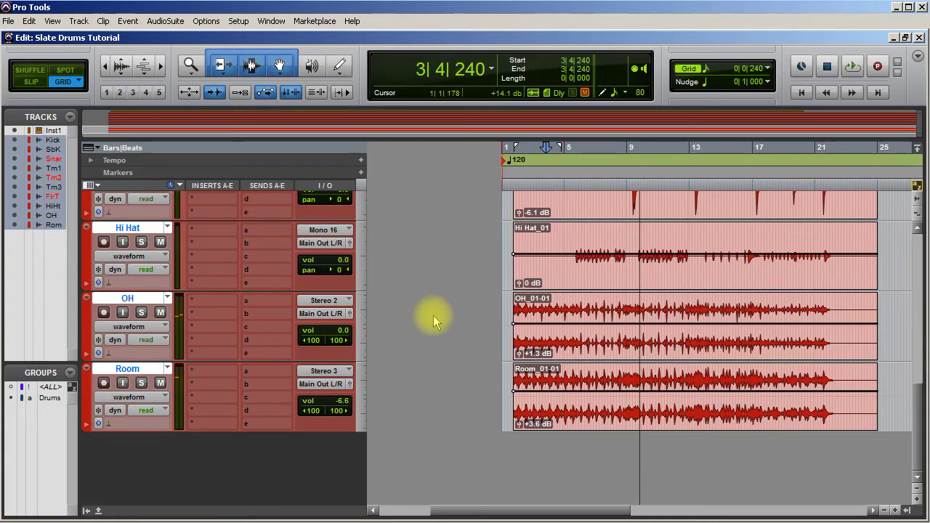
Step: Play the drums briefly from 8|3|480 to check the tom hits
scroll(717, 328, up, 10)
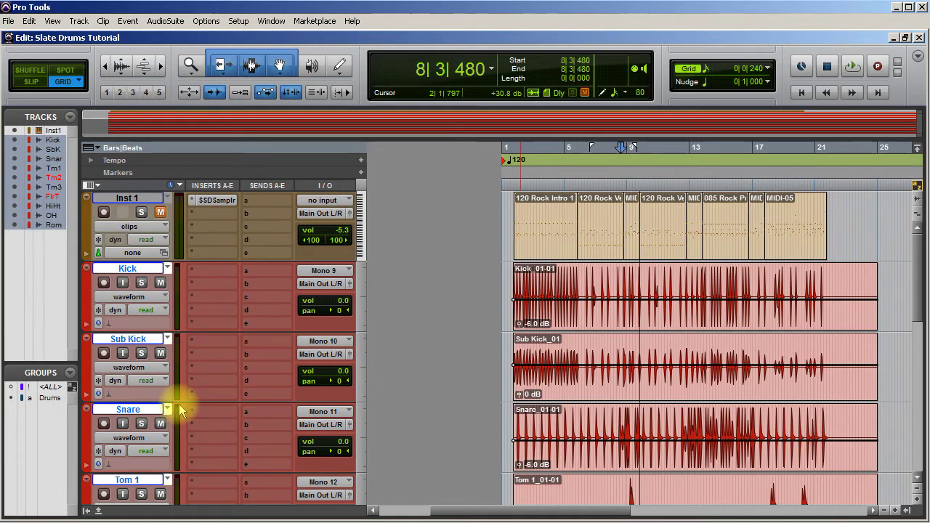
key(space)
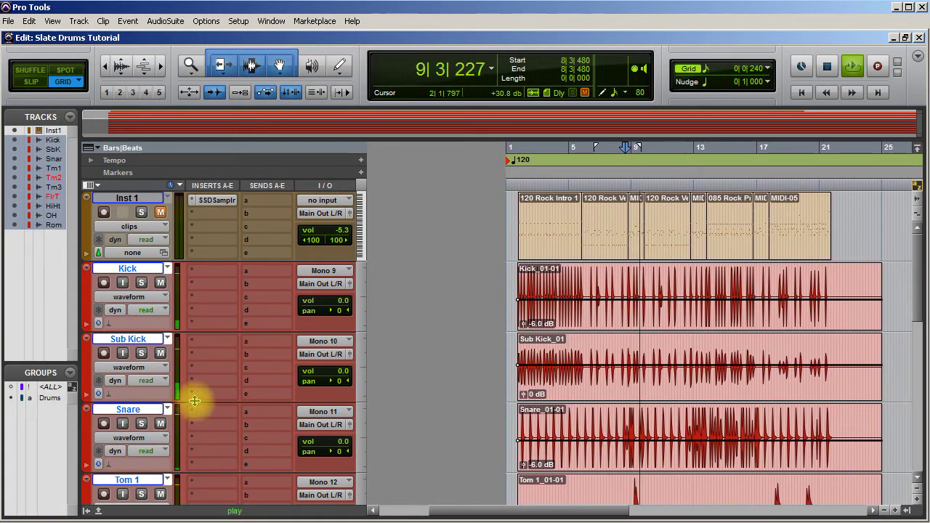
key(space)
Step: Pan the Tom 1 track 57 to the left, keeping its volume at 0.0 dB
scroll(353, 380, down, 4)
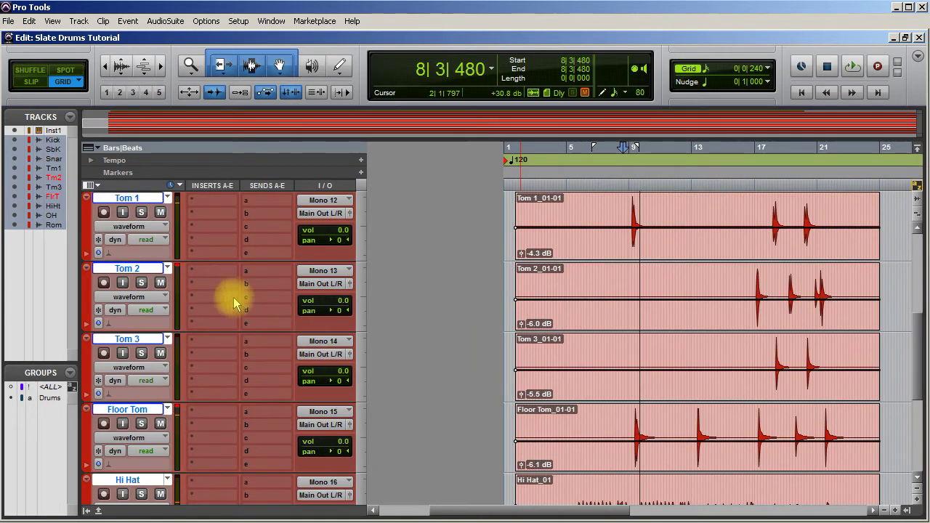
drag(323, 233, 330, 238)
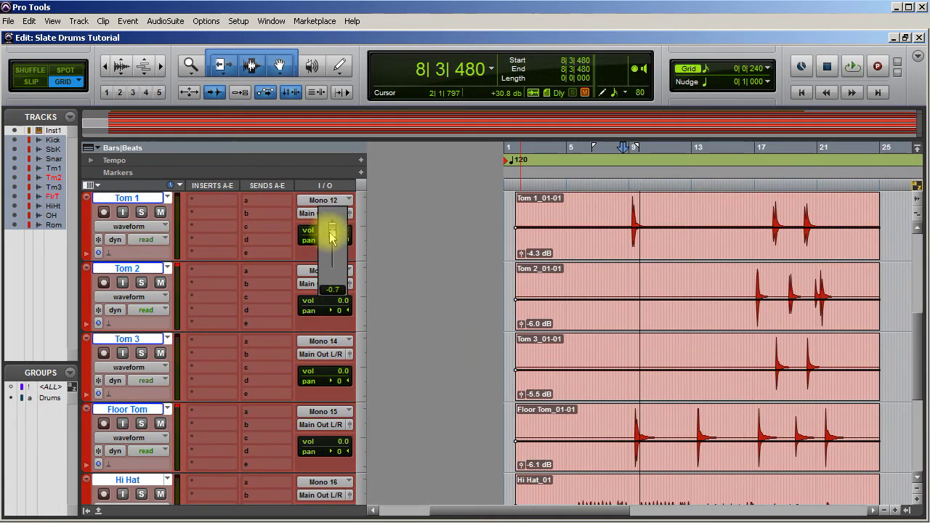
mouse_move(329, 240)
mouse_down()
mouse_move(320, 244)
mouse_move(334, 251)
mouse_up()
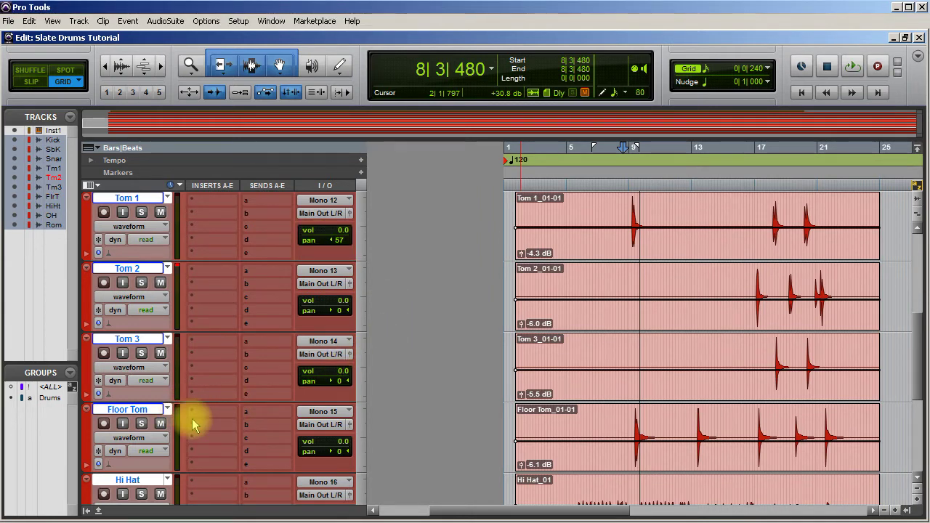
Step: Solo the OH track and play from 8|3|480 to hear where the toms sit in the overheads
scroll(186, 415, down, 3)
scroll(192, 426, up, 1)
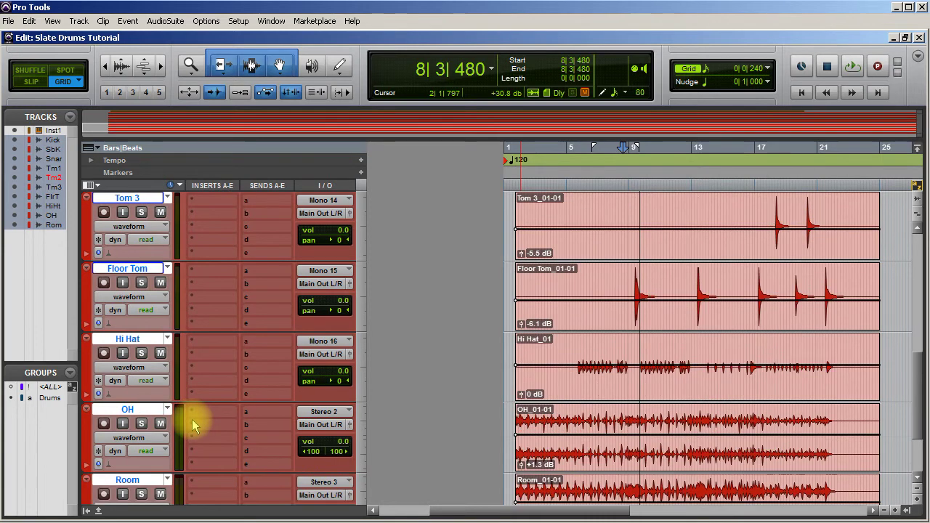
click(143, 425)
key(space)
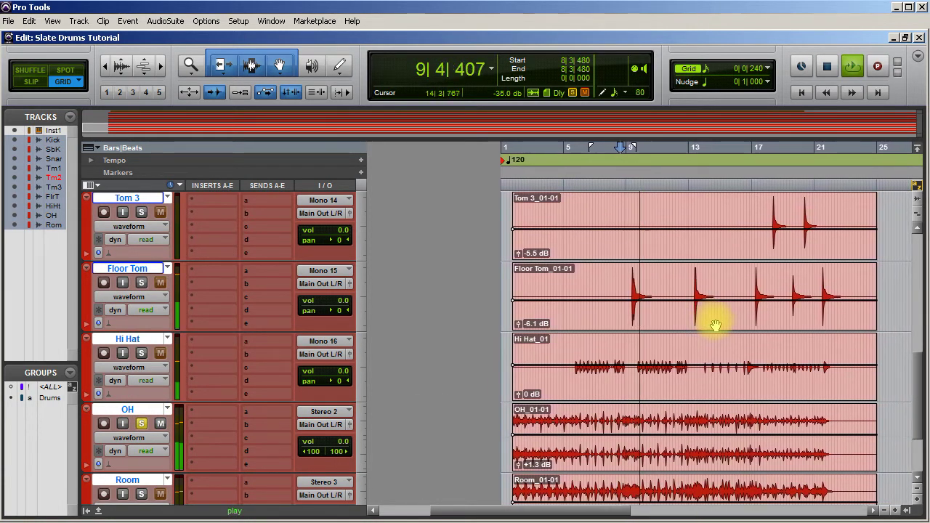
Step: Stop playback and pan the Tom 1 track 97 to the left
key(space)
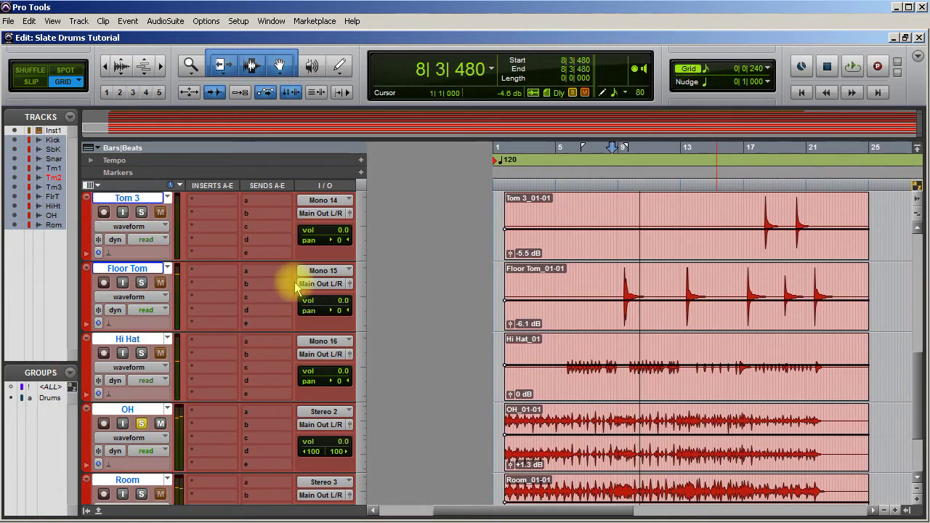
scroll(291, 285, up, 1)
scroll(295, 287, up, 2)
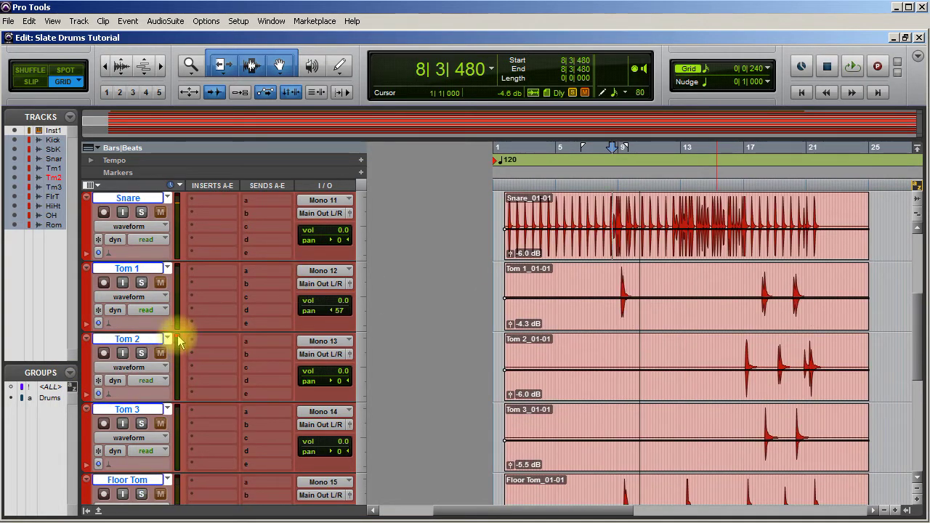
click(328, 306)
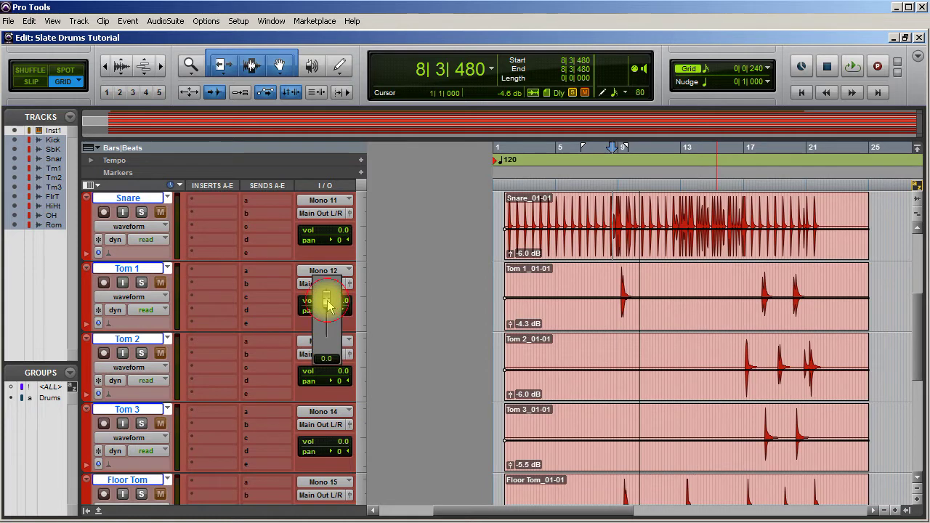
drag(324, 312, 314, 311)
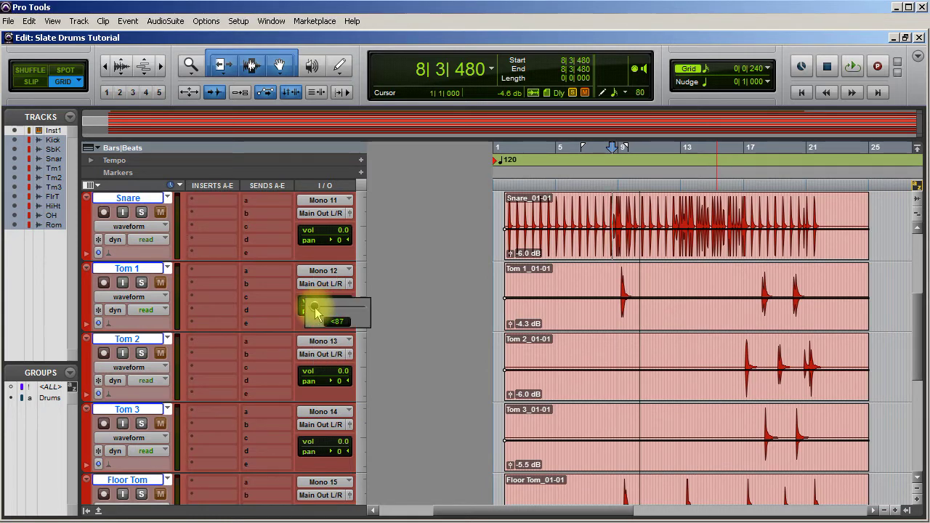
drag(312, 311, 312, 311)
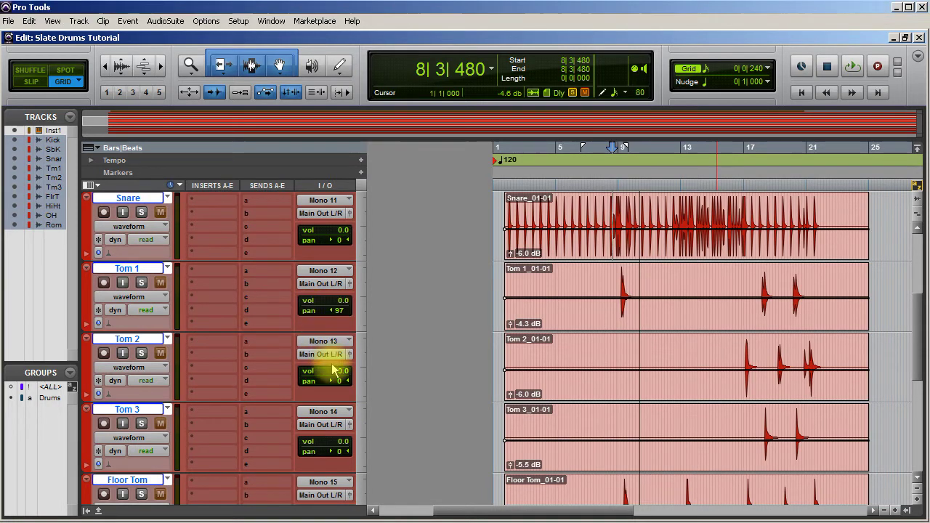
Step: Play from 16|4|240 to locate Tom 2 in the overheads, then pan it 49 to the left with its volume at -0.7 dB
click(337, 383)
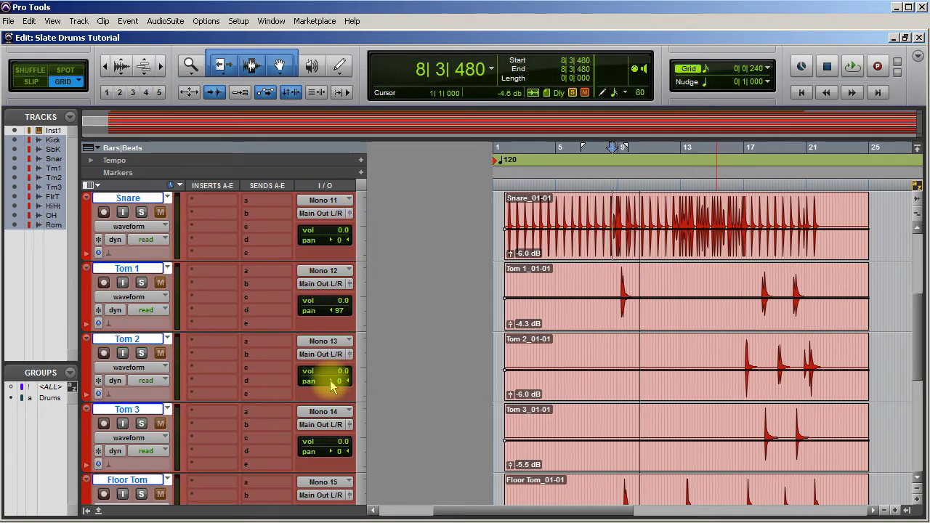
click(739, 349)
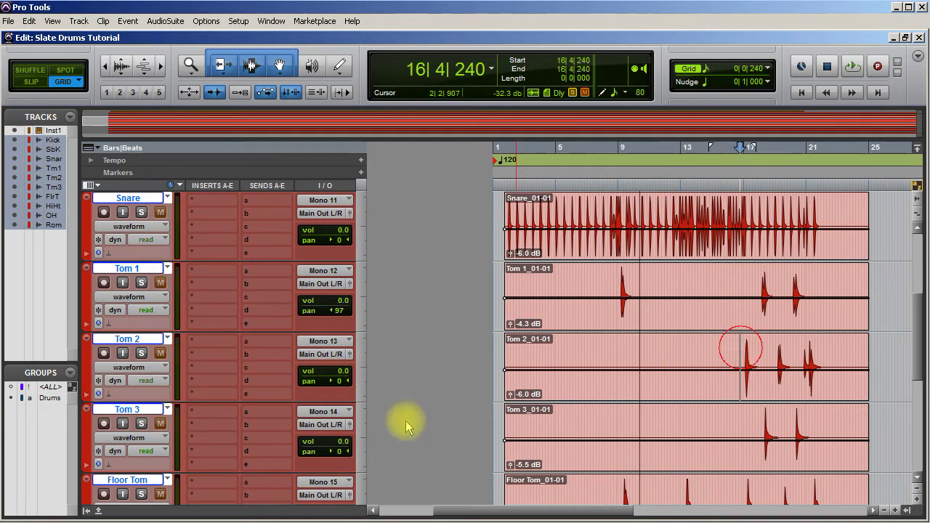
scroll(322, 444, down, 5)
scroll(323, 447, up, 2)
scroll(322, 446, up, 2)
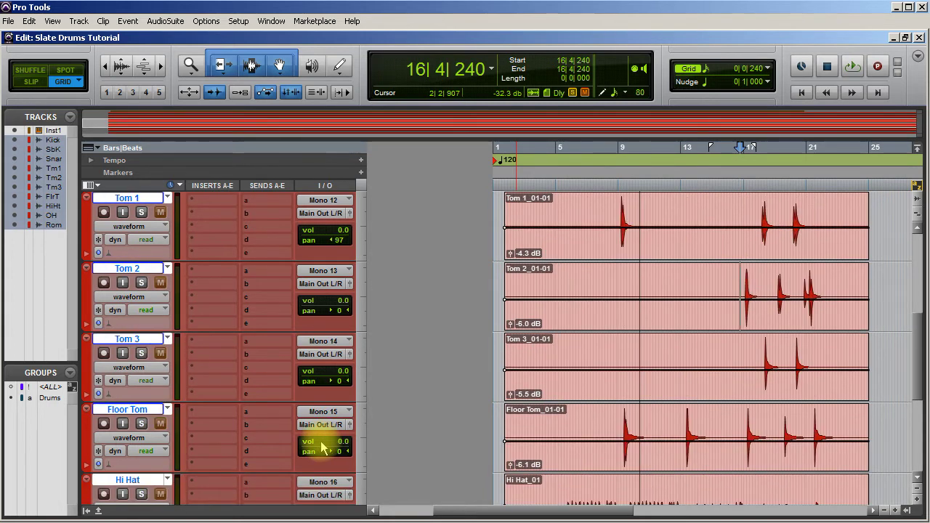
key(space)
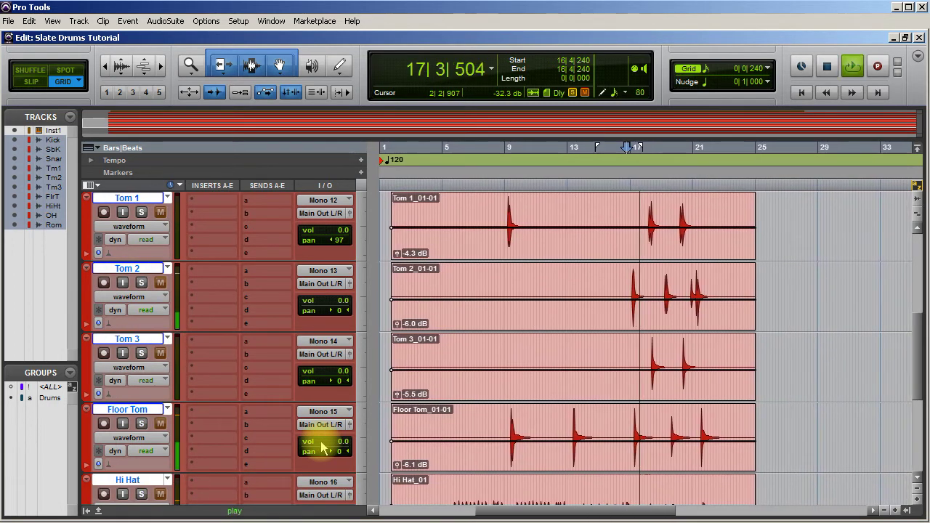
key(space)
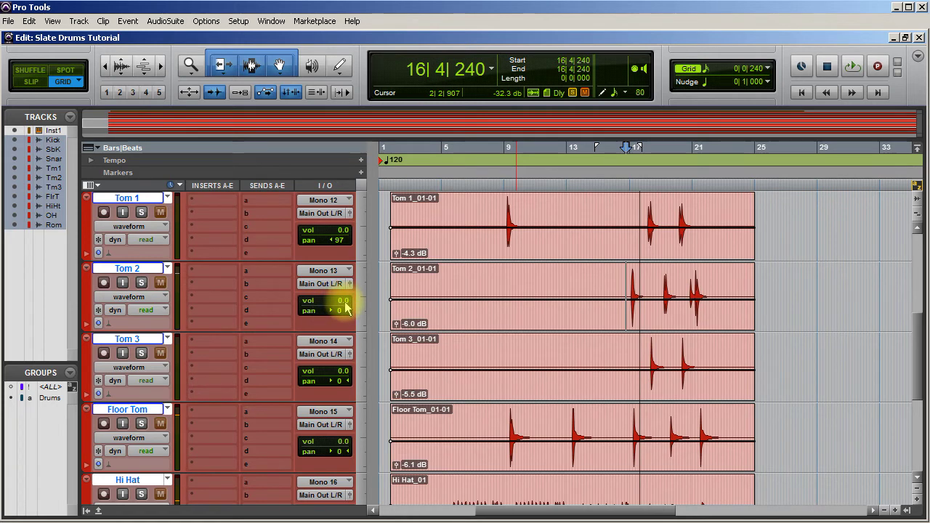
click(337, 311)
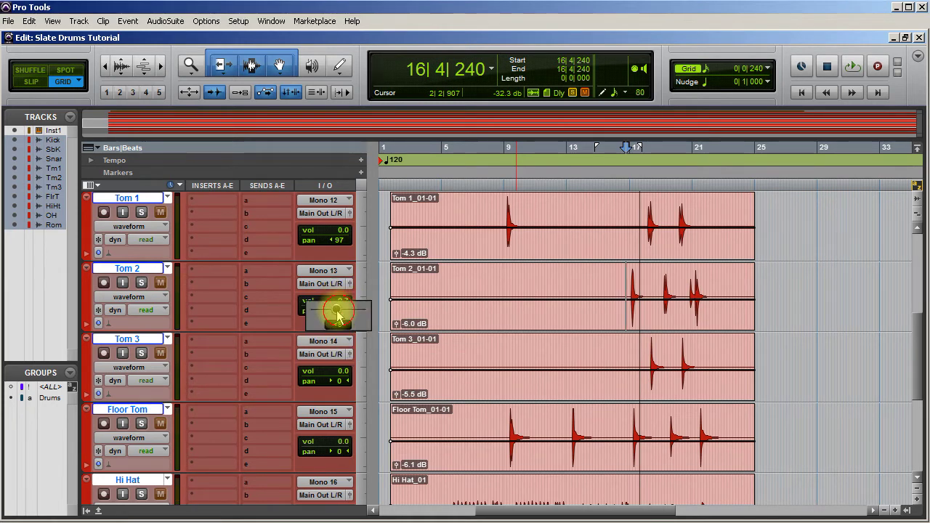
mouse_move(332, 314)
mouse_down()
mouse_move(305, 332)
mouse_move(317, 308)
mouse_move(324, 316)
mouse_up()
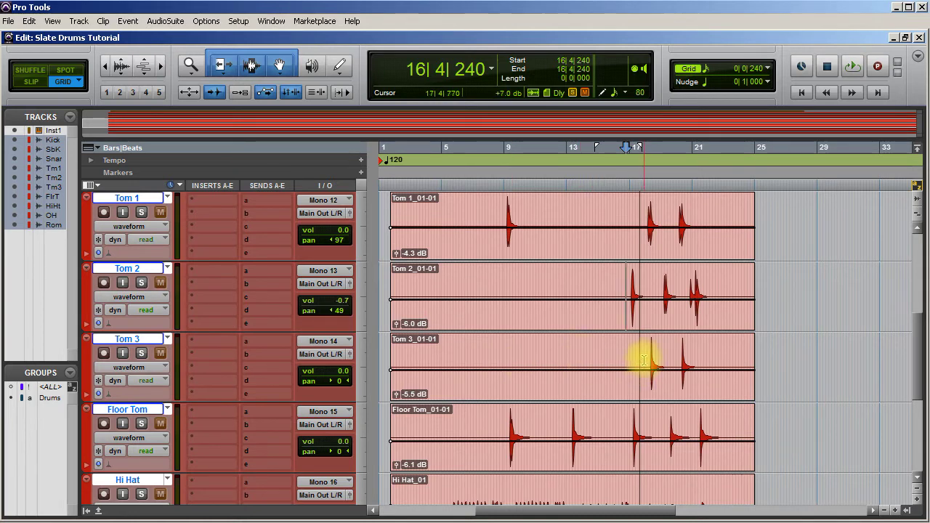
Step: Audition the tom hits from 18|2|000, then pan Tom 3 49 to the right and Floor Tom 92 to the right
key(space)
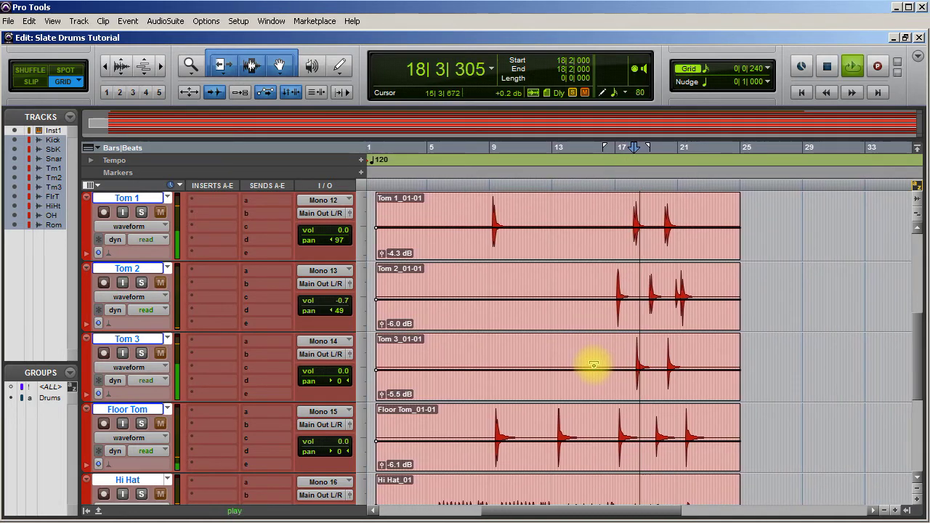
key(space)
click(327, 372)
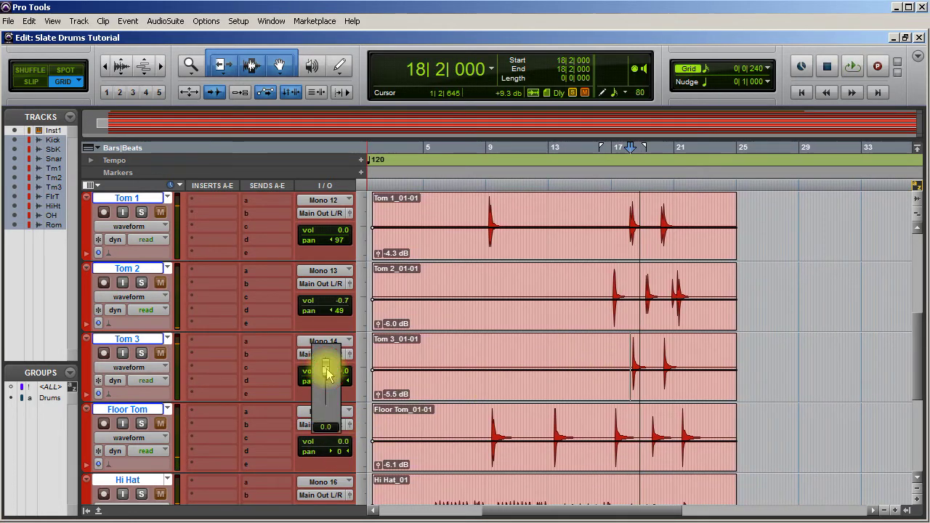
click(335, 382)
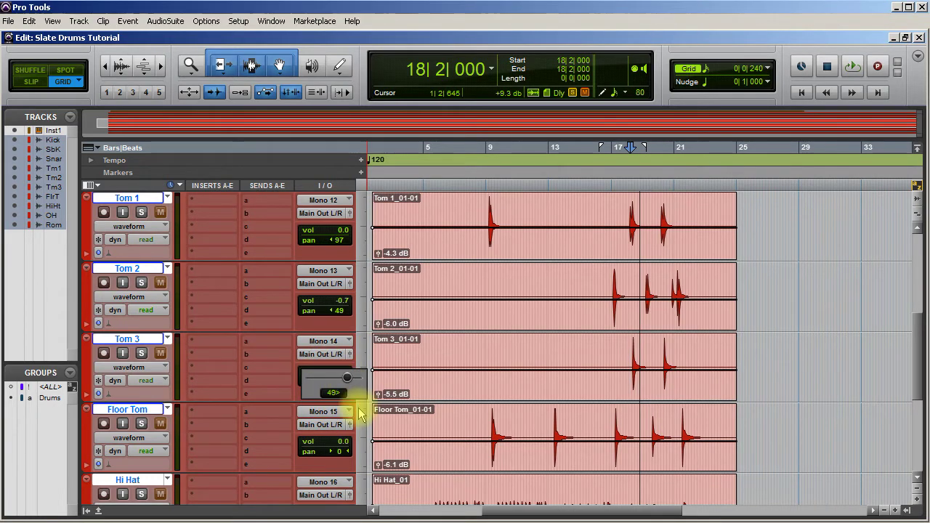
click(329, 452)
drag(328, 451, 352, 454)
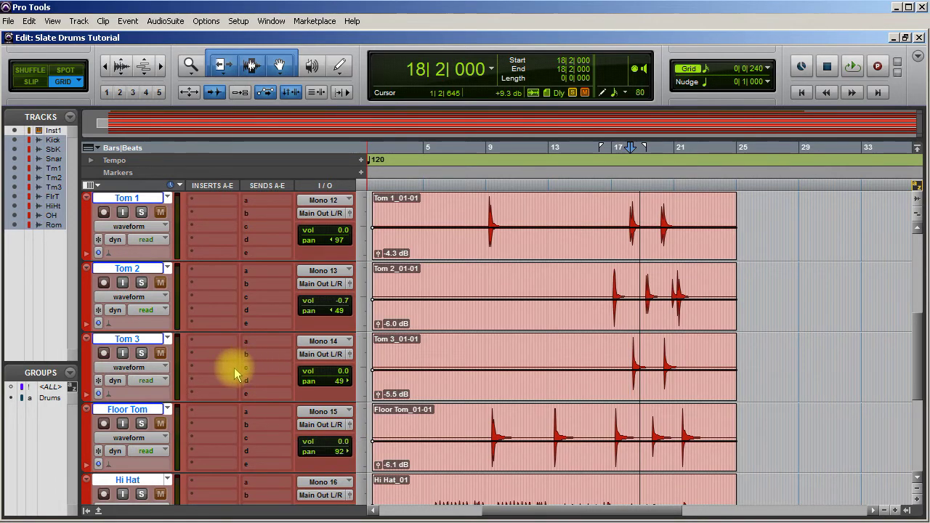
Step: Play from 3|2|480 with OH and Room soloed, and lower the Room track's volume to about -15.2 dB
scroll(235, 369, up, 4)
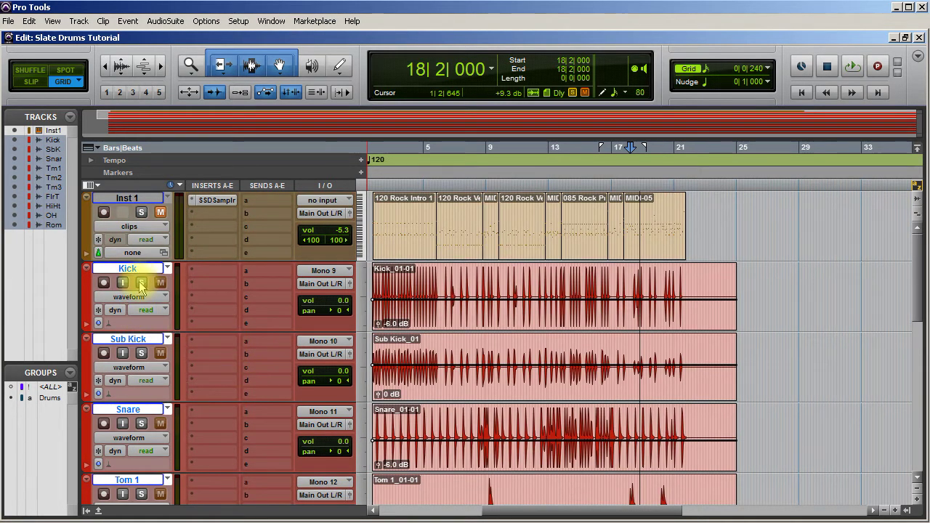
scroll(237, 464, down, 1)
scroll(236, 461, up, 1)
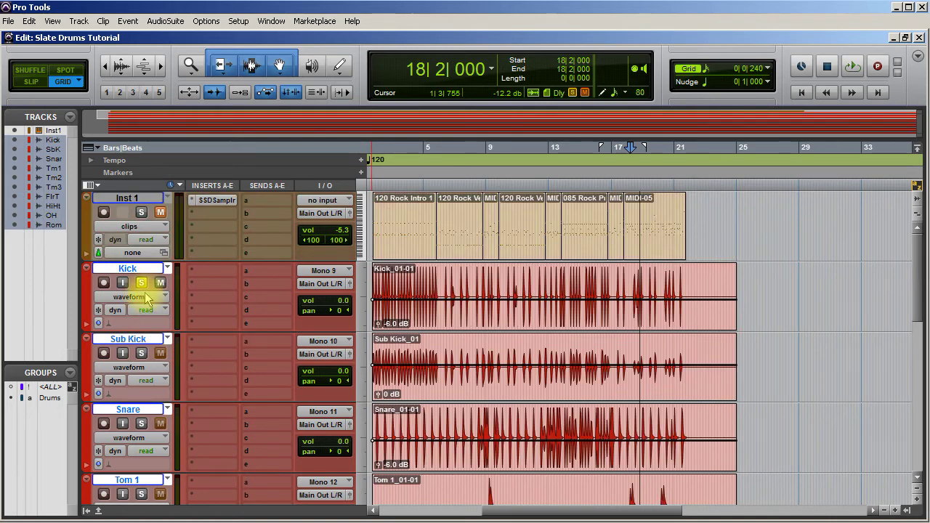
scroll(192, 356, down, 5)
click(142, 423)
scroll(182, 418, down, 1)
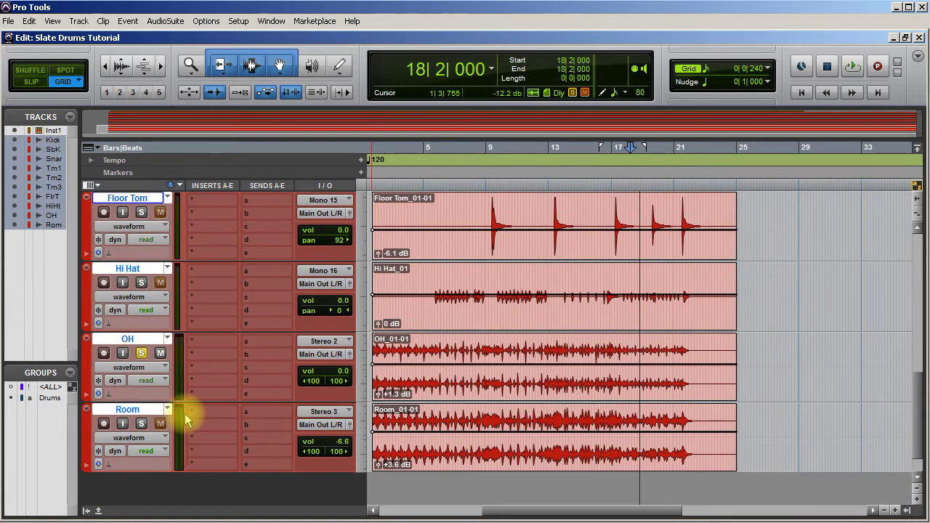
key(space)
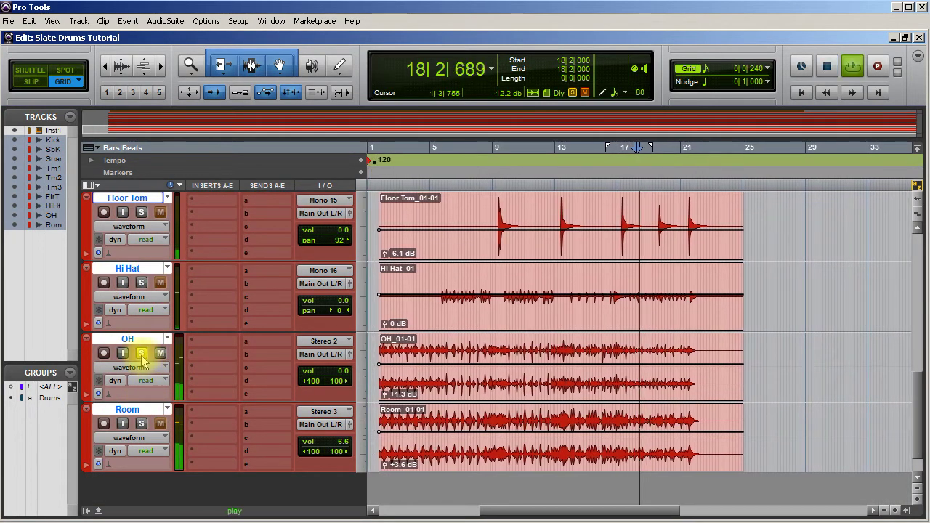
click(401, 347)
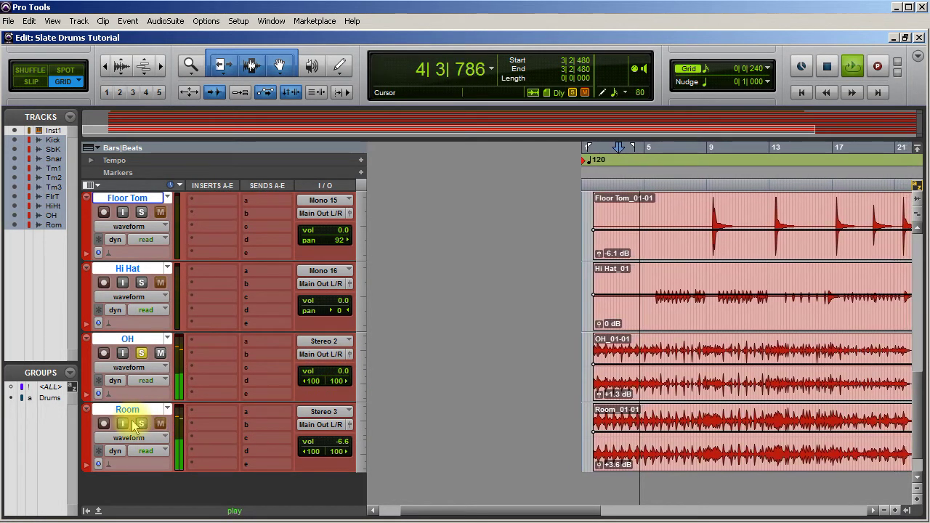
click(330, 444)
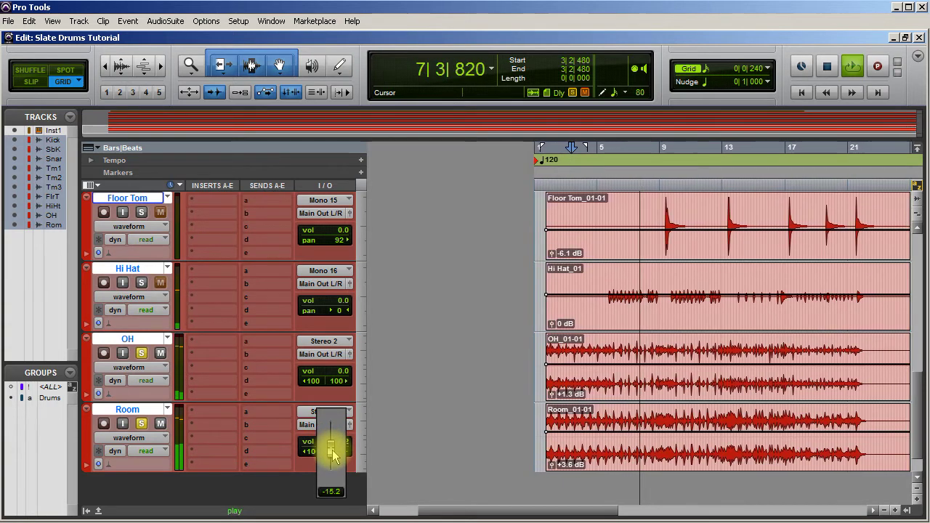
Step: Add Kick, Sub Kick and Snare to the solo during playback, setting Kick and Sub Kick to -4.0 dB and Snare to -7.3 dB
scroll(222, 374, up, 10)
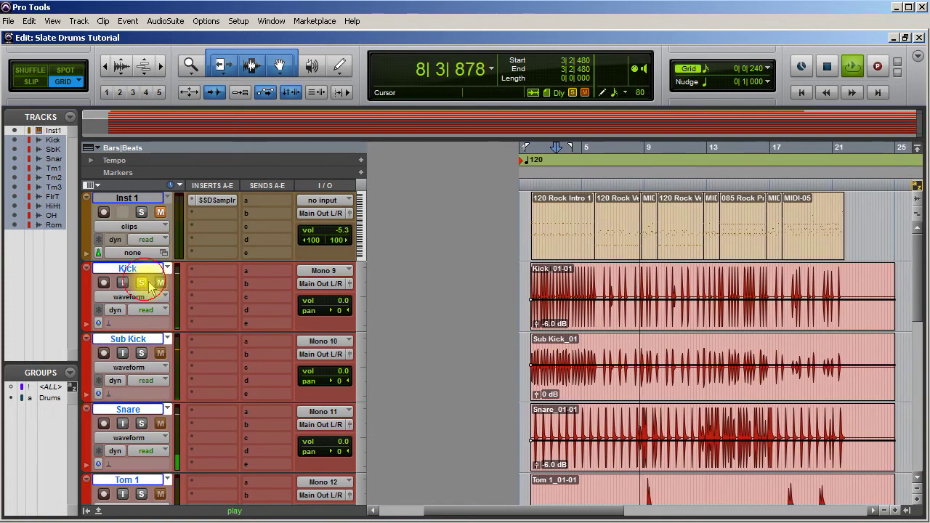
click(339, 301)
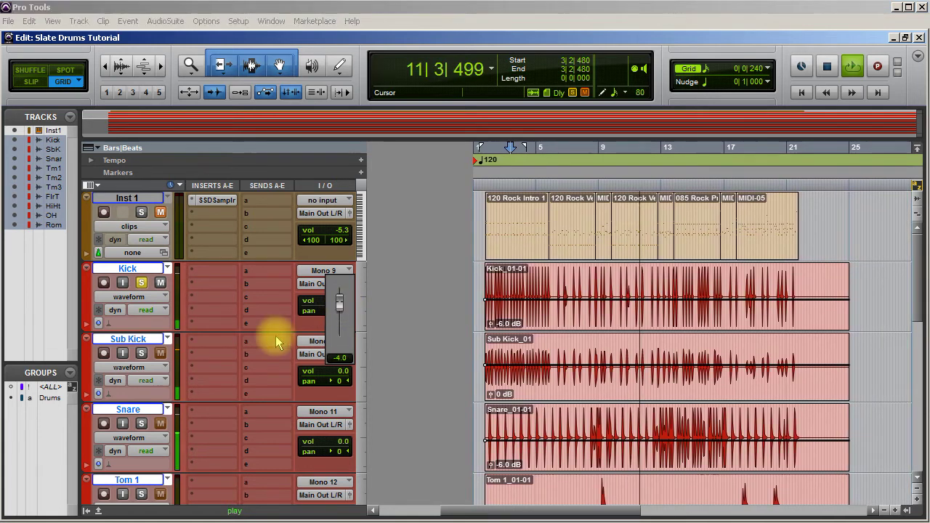
drag(324, 371, 328, 374)
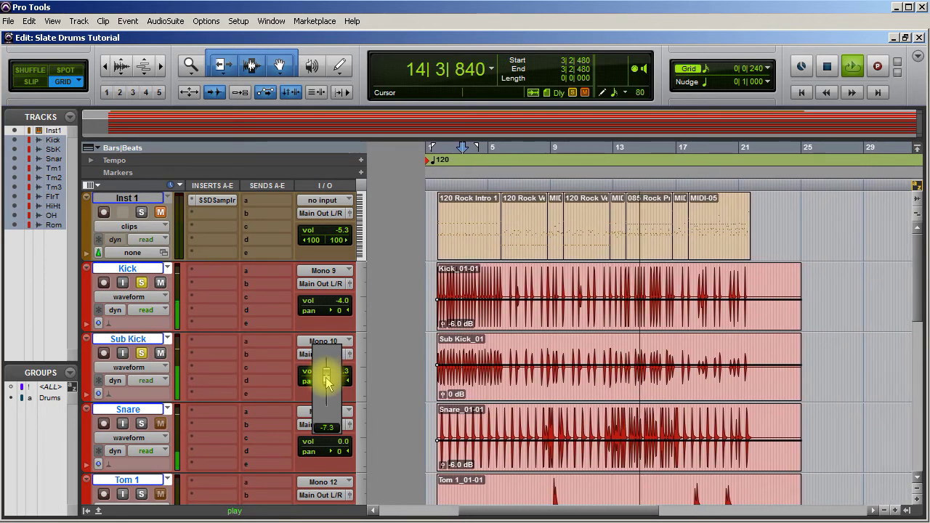
mouse_move(325, 384)
mouse_down()
mouse_move(325, 412)
mouse_move(325, 370)
mouse_move(324, 379)
mouse_up()
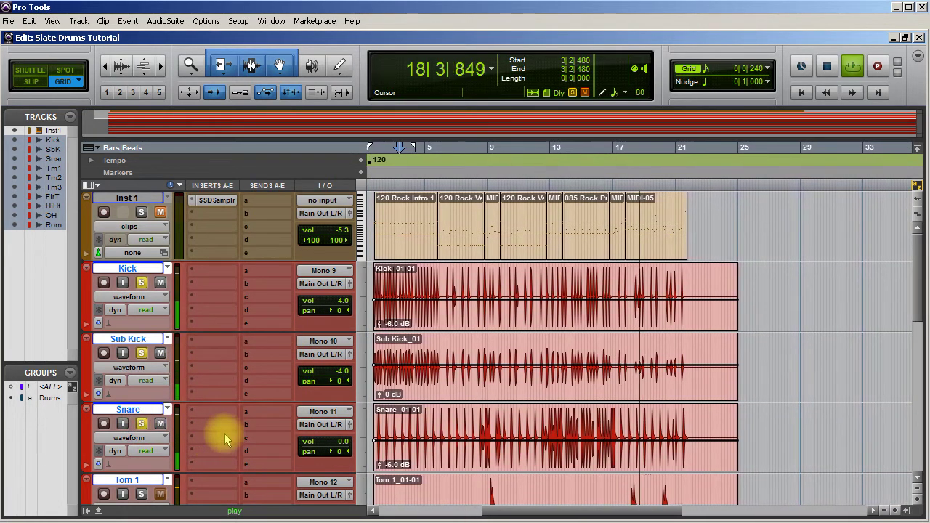
drag(320, 445, 322, 458)
Step: Add Tom 1, Tom 2, Tom 3 and Floor Tom to the soloed tracks while the session plays
scroll(261, 434, down, 3)
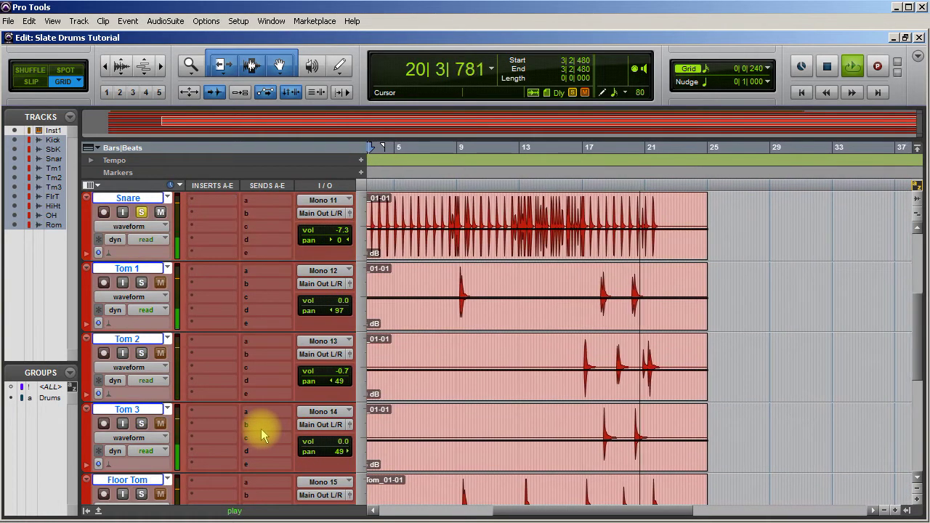
click(141, 282)
click(141, 353)
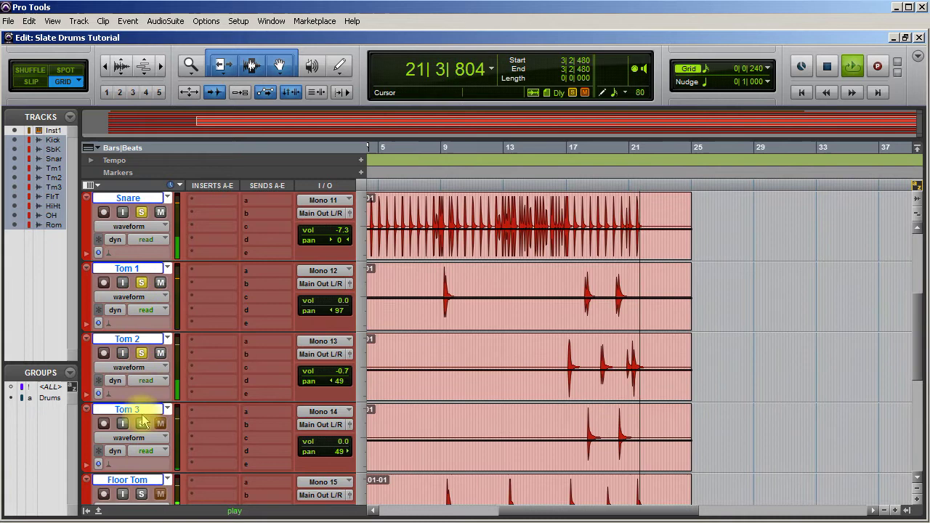
click(141, 423)
click(140, 494)
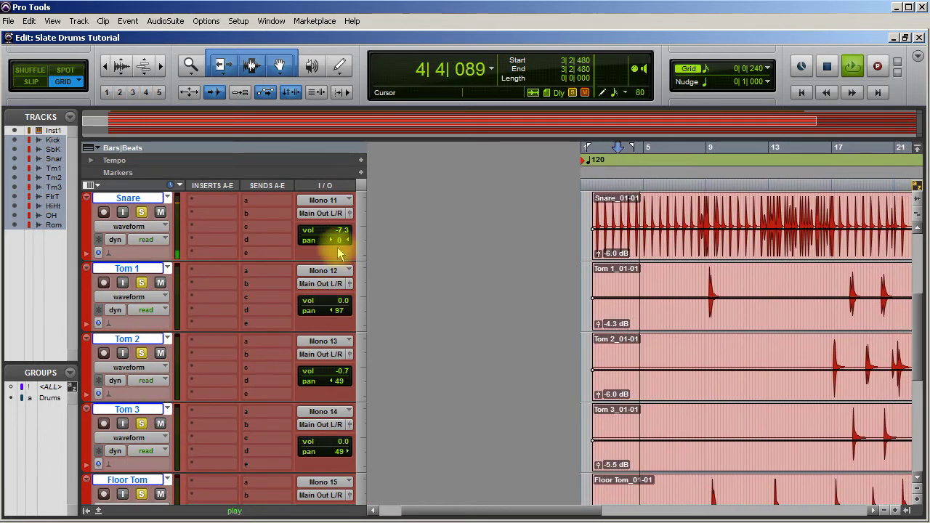
Step: Lower the volumes of Tom 1 to -4.0 dB, Tom 2 to -6.0 dB, and Tom 3 and Floor Tom to -7.3 dB
drag(332, 301, 326, 308)
drag(327, 371, 322, 380)
drag(325, 441, 329, 454)
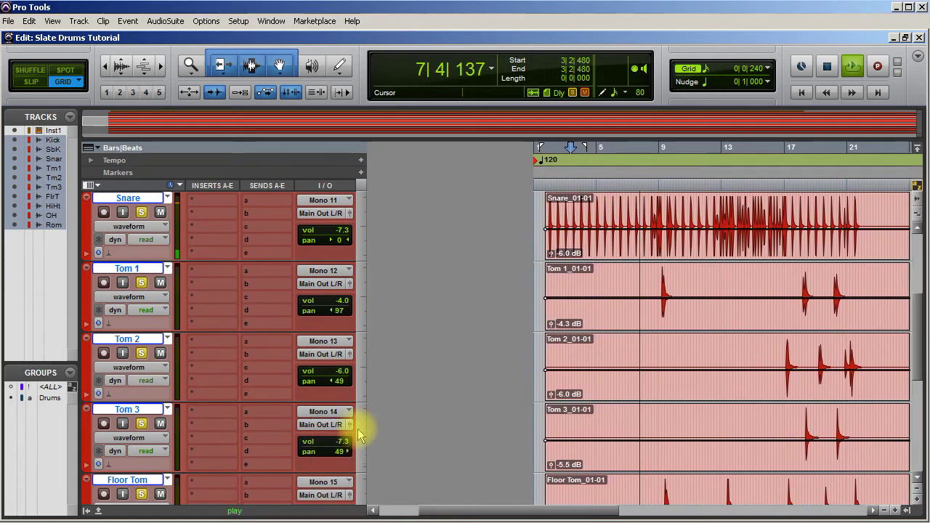
scroll(357, 432, down, 2)
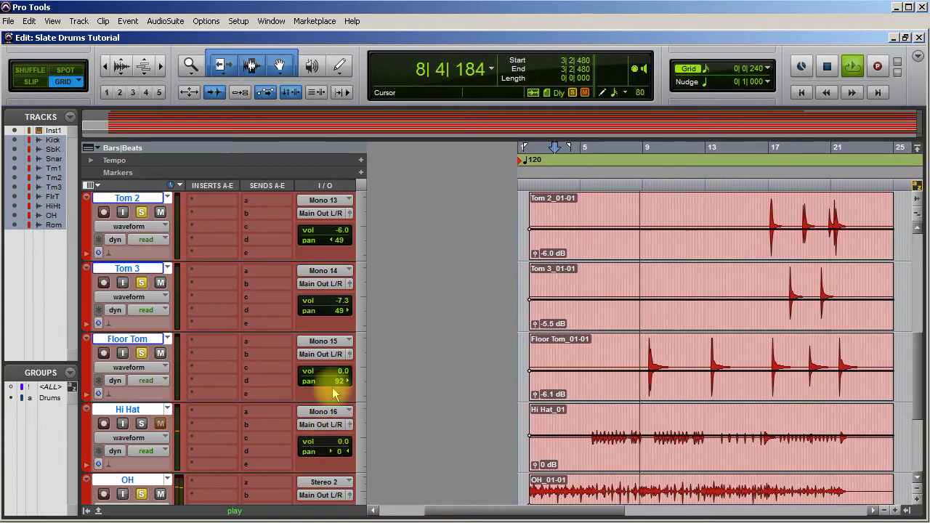
drag(329, 378, 332, 378)
Step: Rebalance the toms during playback: Tom 1 to -11.3 dB, Tom 2 to -7.9 dB, Floor Tom to -9.9 dB, and fine-tune Tom 3's volume
scroll(333, 320, up, 3)
scroll(340, 382, down, 2)
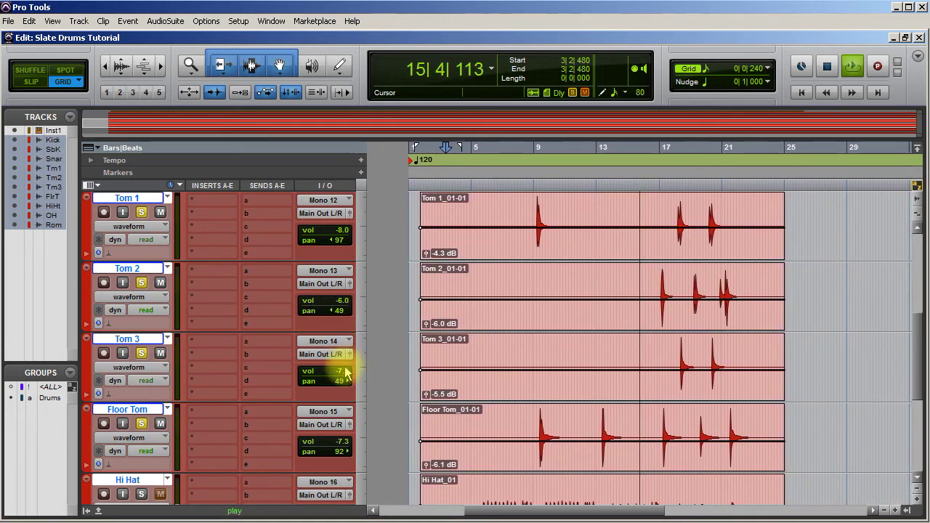
mouse_move(346, 439)
mouse_down()
mouse_move(344, 450)
mouse_move(342, 440)
mouse_up()
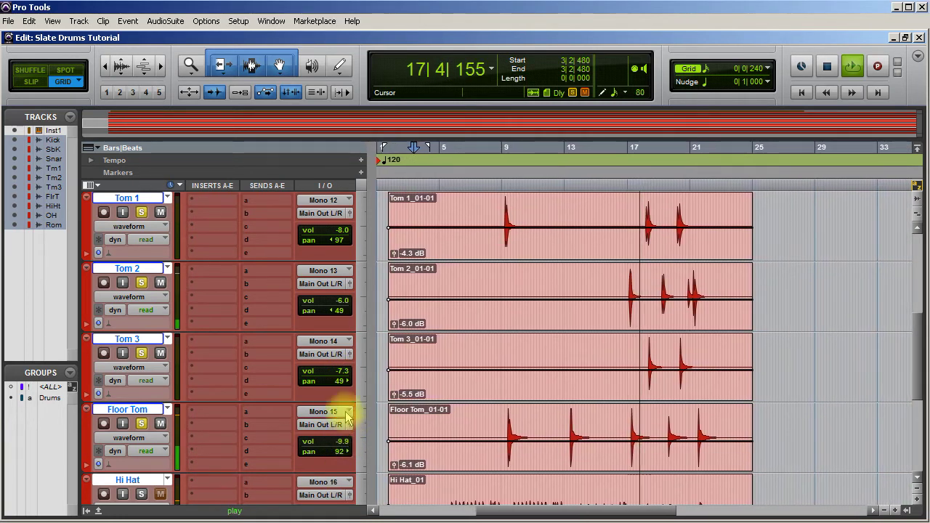
click(333, 371)
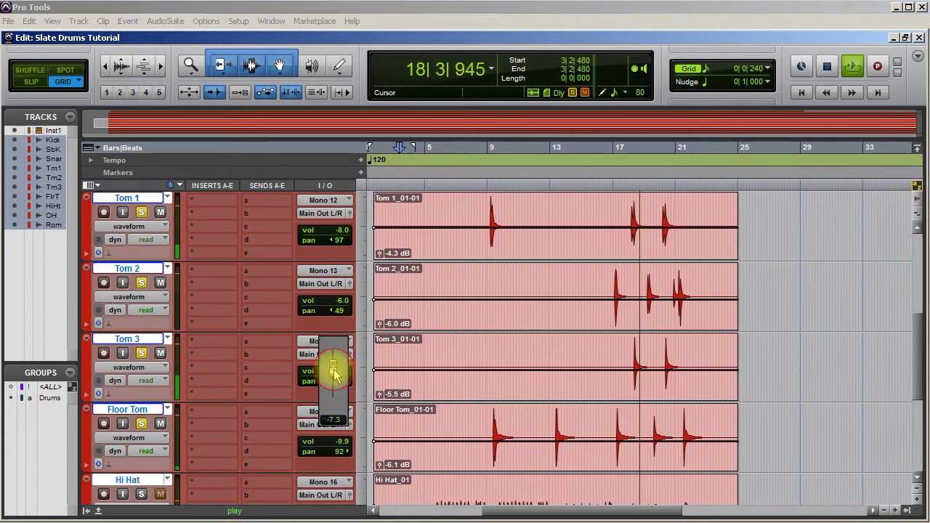
drag(326, 231, 328, 242)
drag(338, 300, 333, 335)
drag(335, 373, 334, 372)
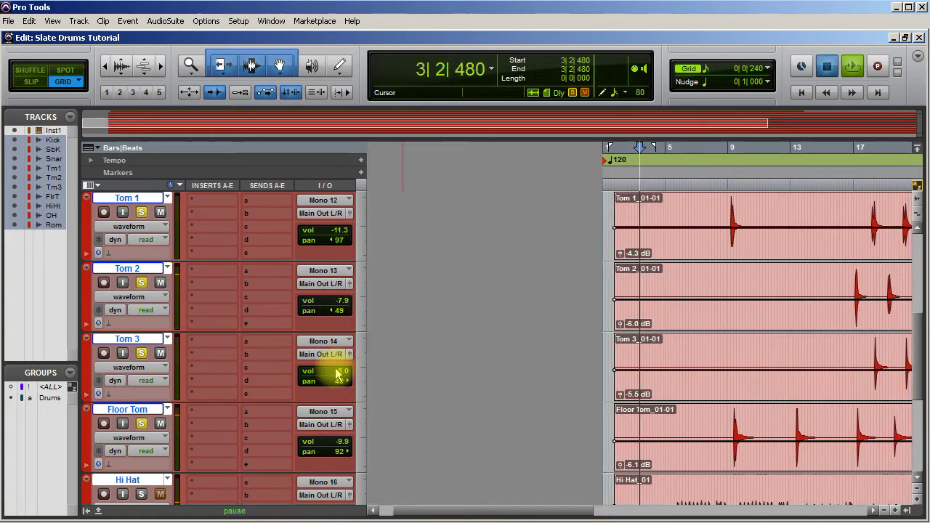
Step: Lower the volumes of Tom 2 and Tom 3 to -10.5 dB and Floor Tom to -11.0 dB in the Mix window
drag(329, 441, 328, 433)
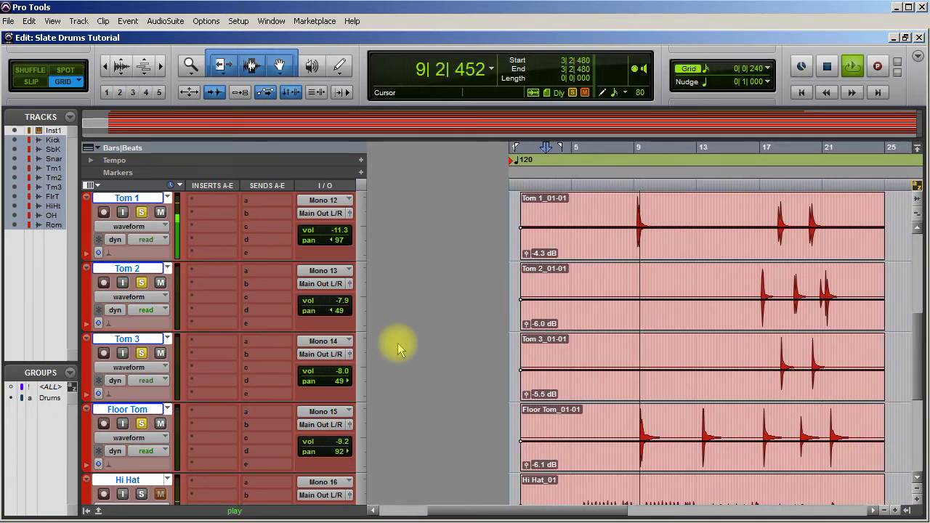
key(ctrl+equal)
scroll(398, 342, down, 5)
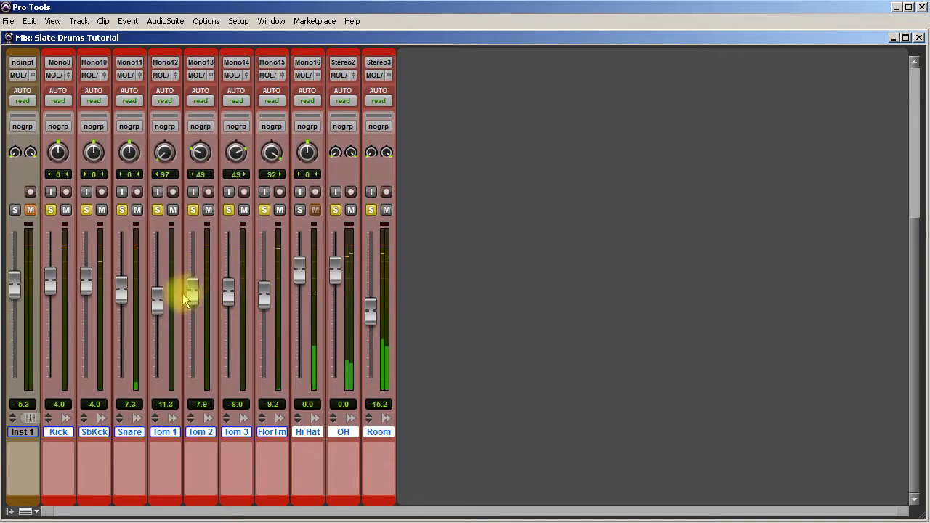
drag(189, 299, 265, 313)
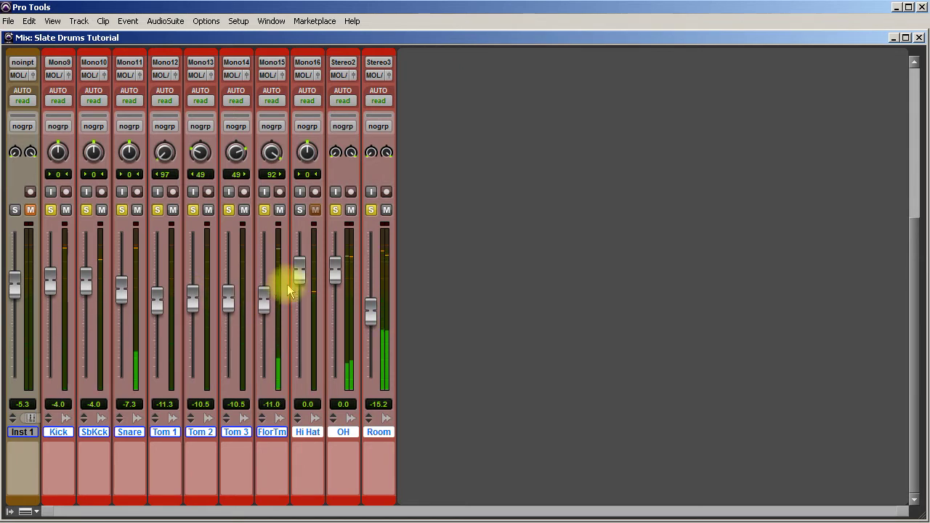
Step: Add the Hi Hat to the solo, pan it 41 to the left, and lower its volume to -23.1 dB
click(300, 212)
drag(305, 152, 307, 149)
drag(298, 270, 304, 333)
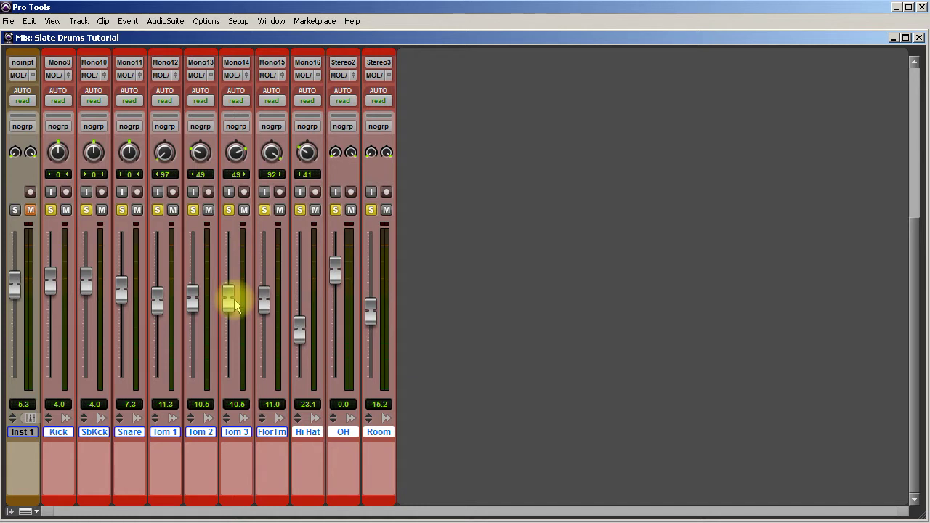
drag(905, 325, 919, 166)
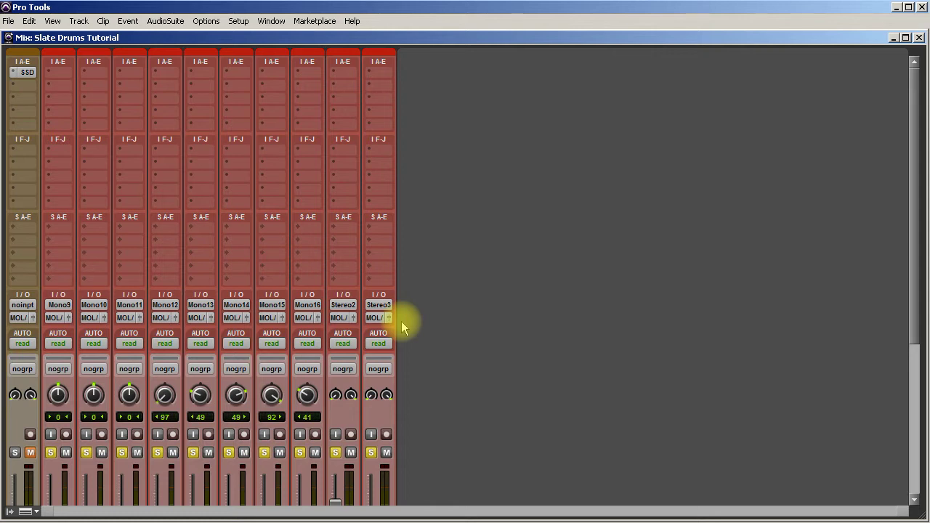
scroll(466, 156, down, 5)
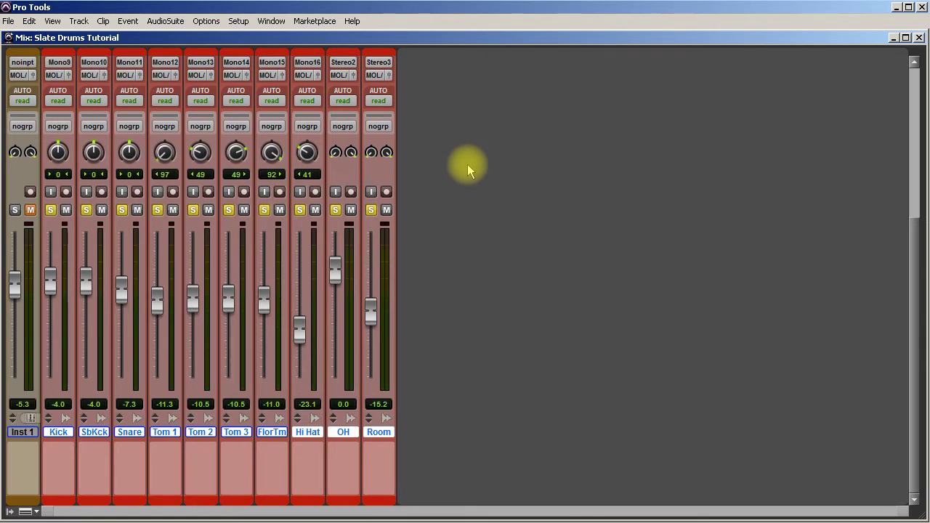
scroll(524, 249, up, 2)
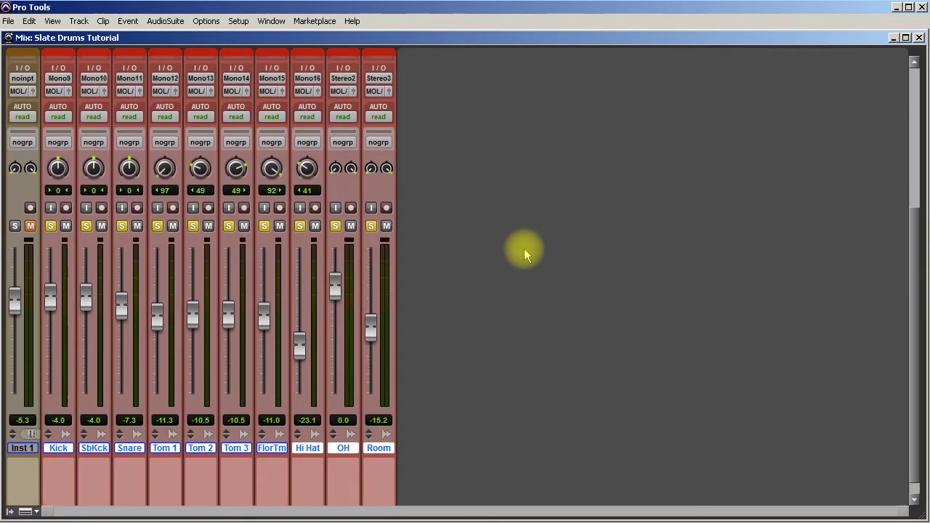
scroll(524, 249, down, 1)
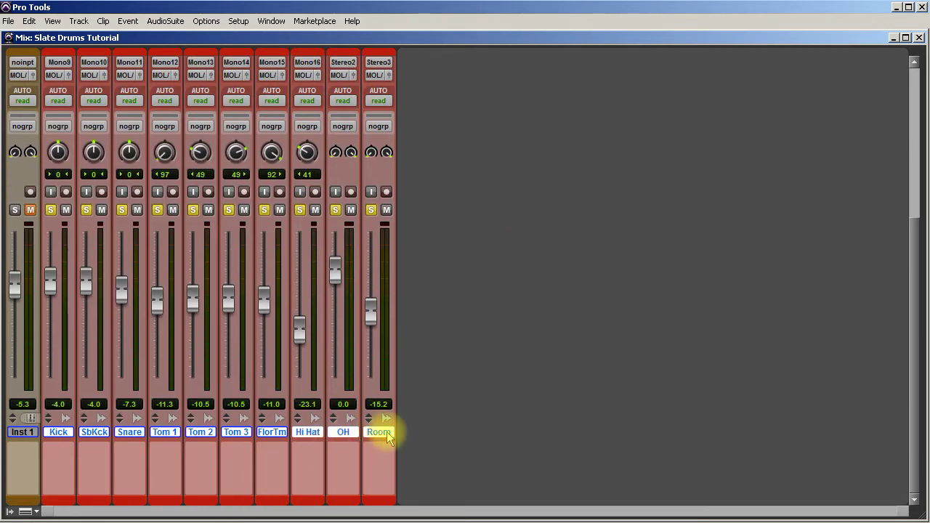
scroll(380, 218, up, 5)
right_click(370, 187)
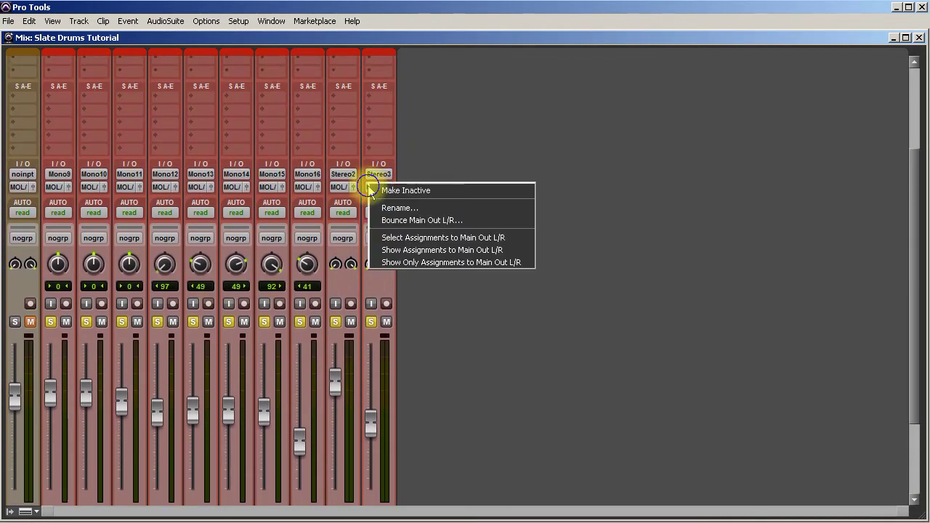
click(470, 133)
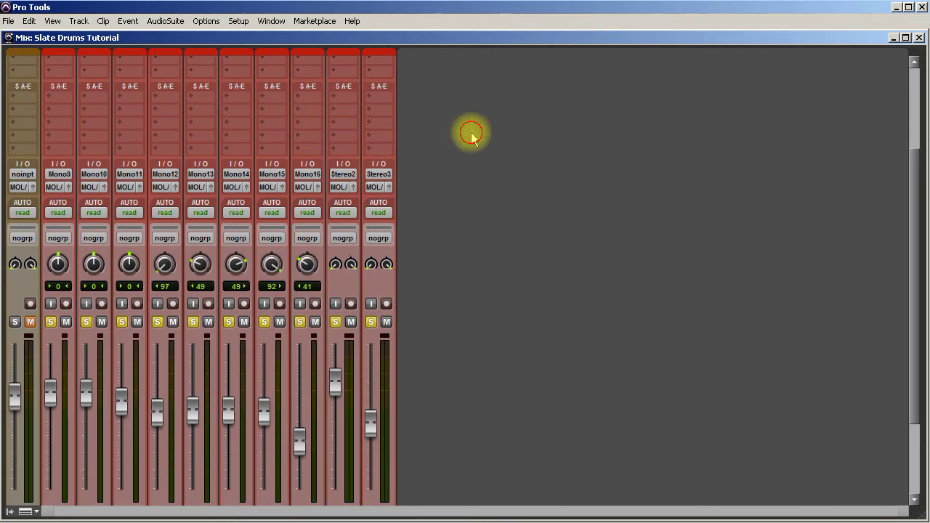
Step: Route the outputs of all selected drum tracks, Kick through Room, to a new stereo Aux Input track named Drums
click(371, 187)
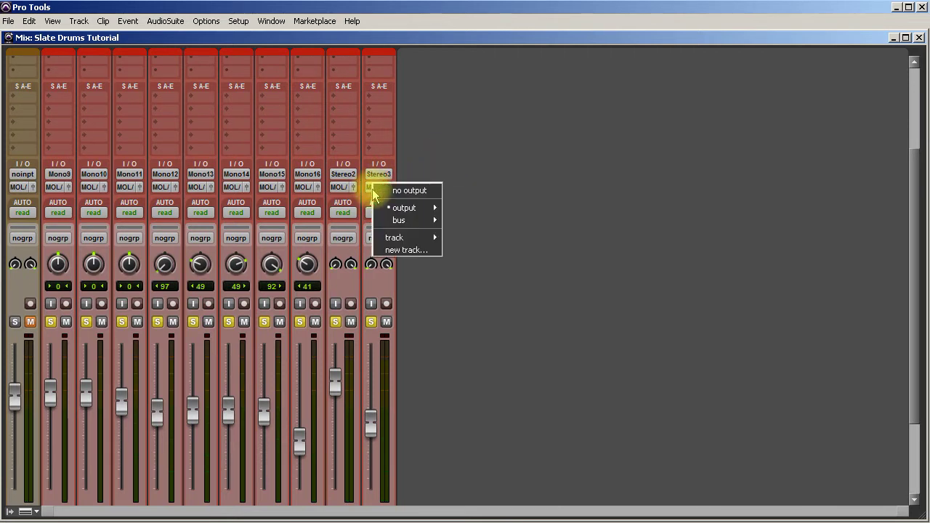
click(392, 250)
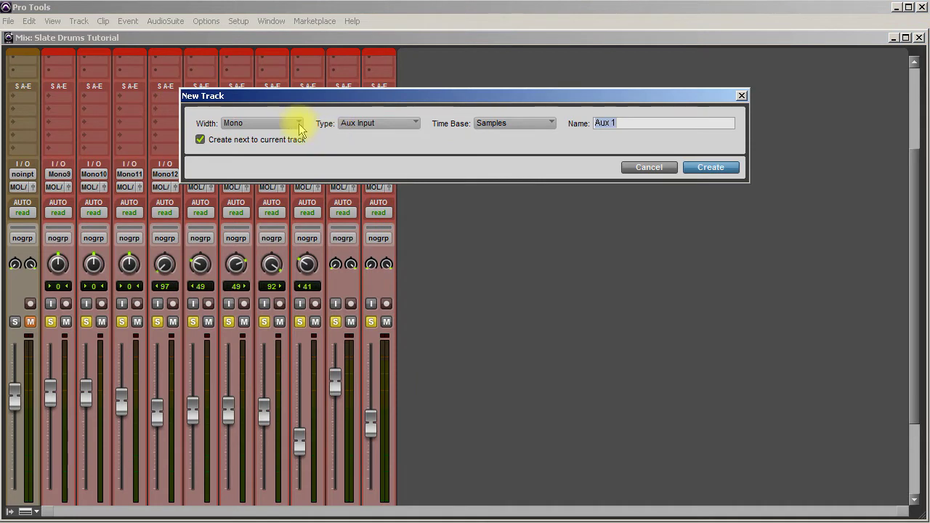
click(298, 124)
click(314, 141)
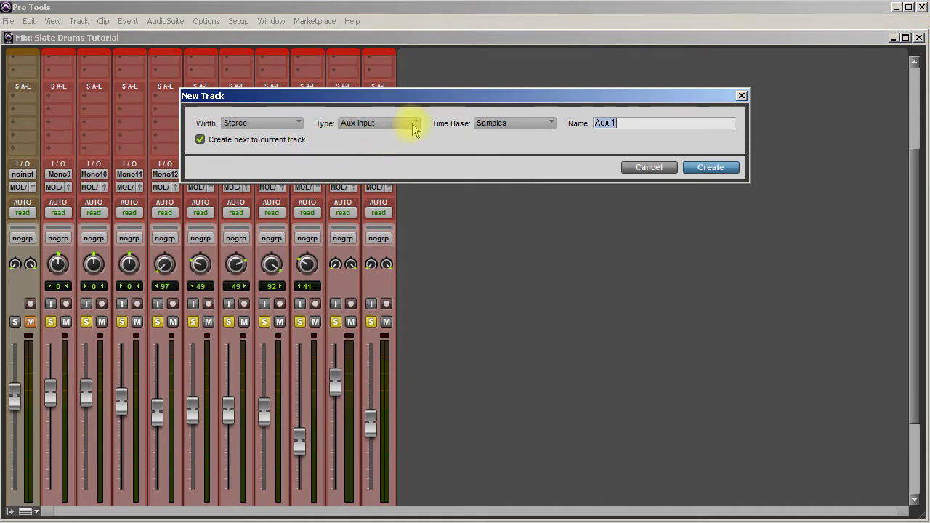
text(Drums)
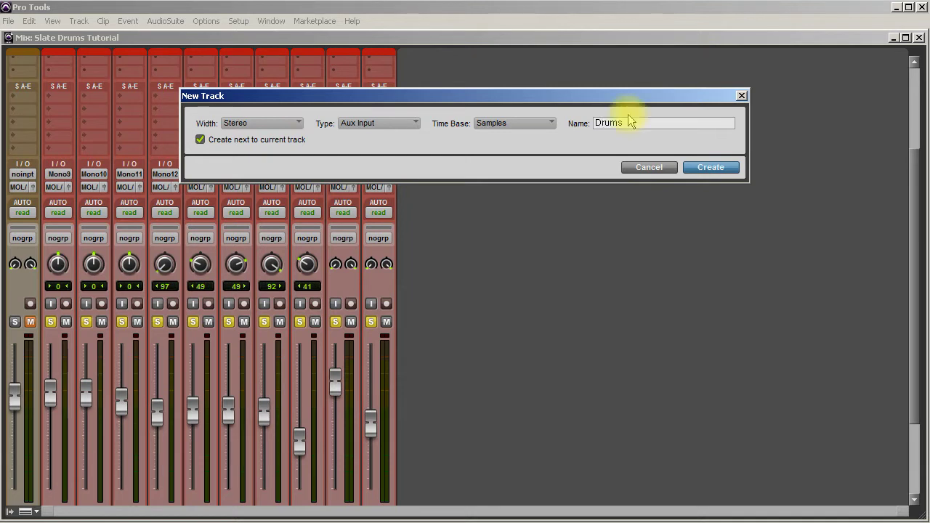
key(Return)
scroll(479, 363, down, 4)
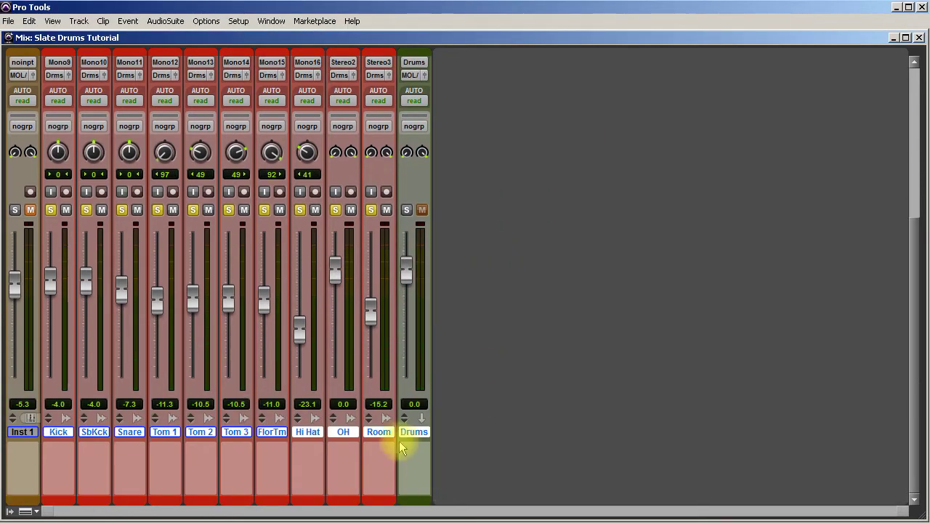
Step: Select only the Drums aux track and set its track color to light blue
click(415, 432)
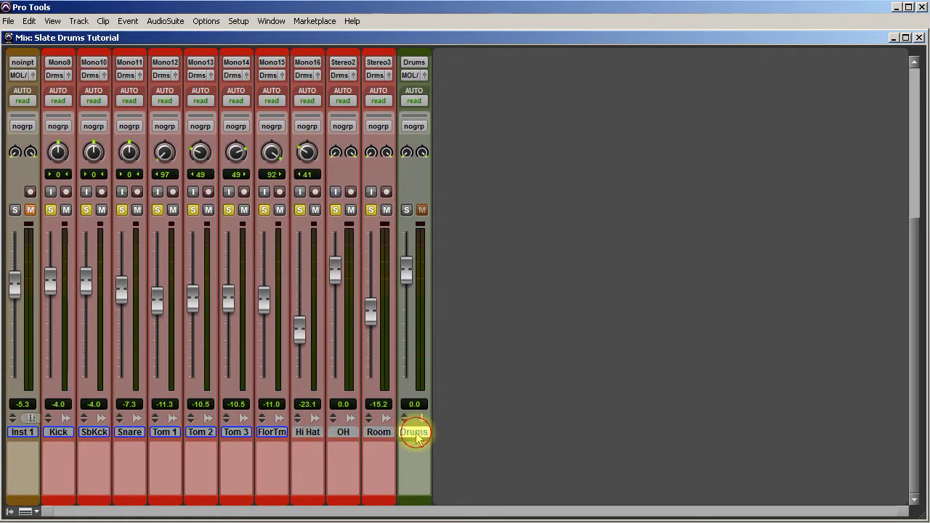
click(414, 492)
double_click(415, 500)
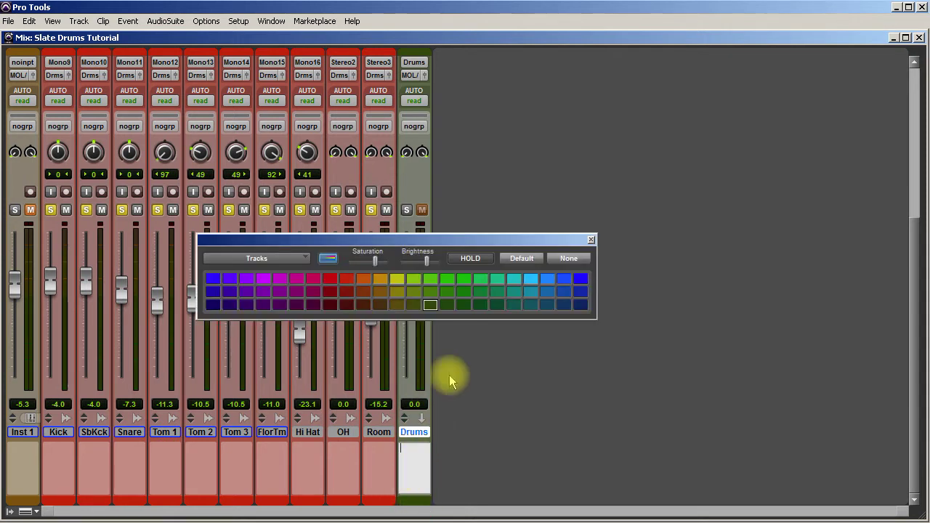
click(531, 279)
click(591, 239)
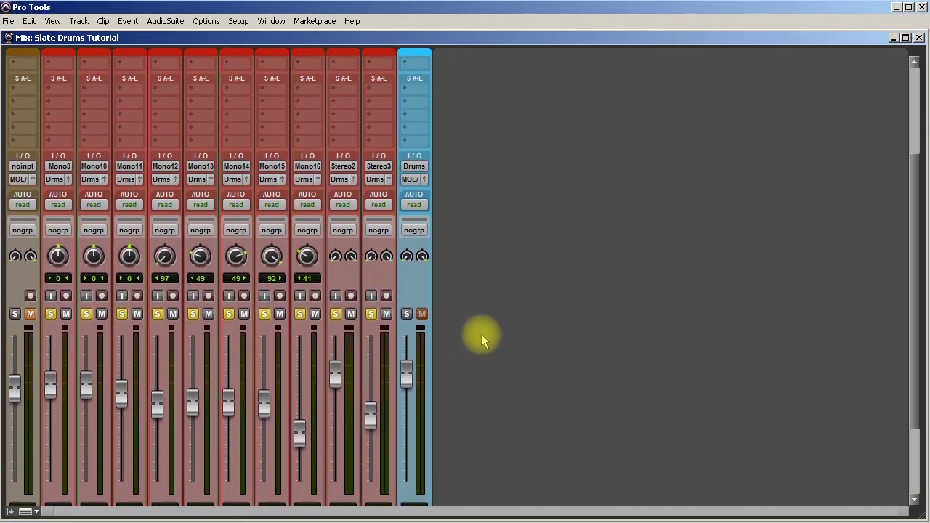
scroll(480, 334, down, 5)
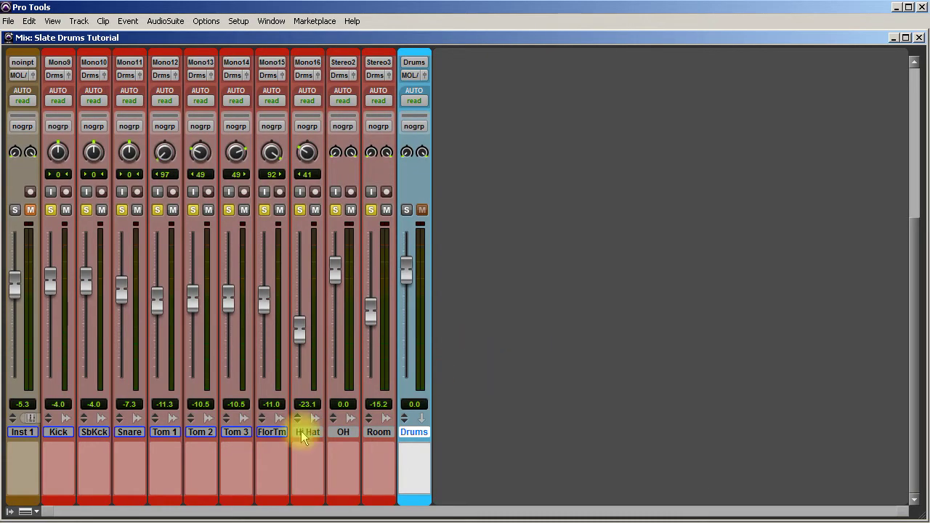
scroll(482, 435, up, 5)
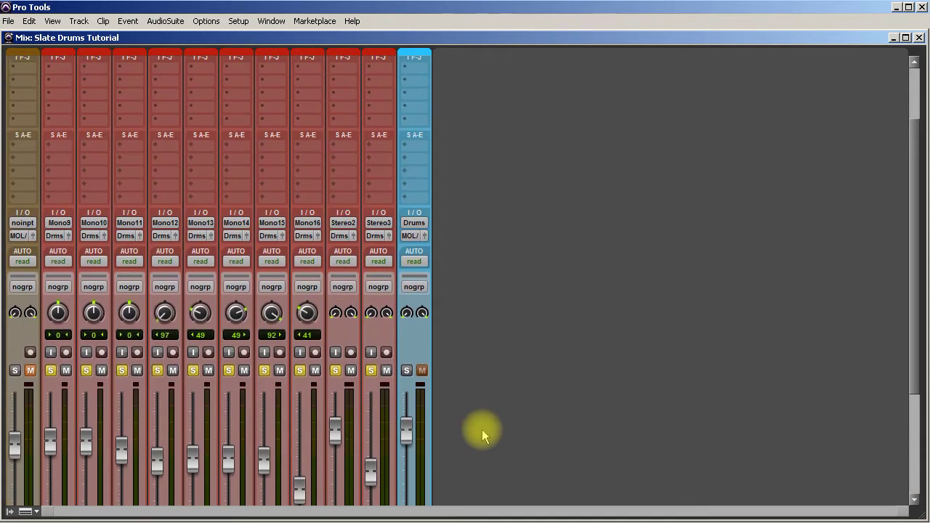
scroll(482, 429, up, 2)
scroll(459, 502, down, 5)
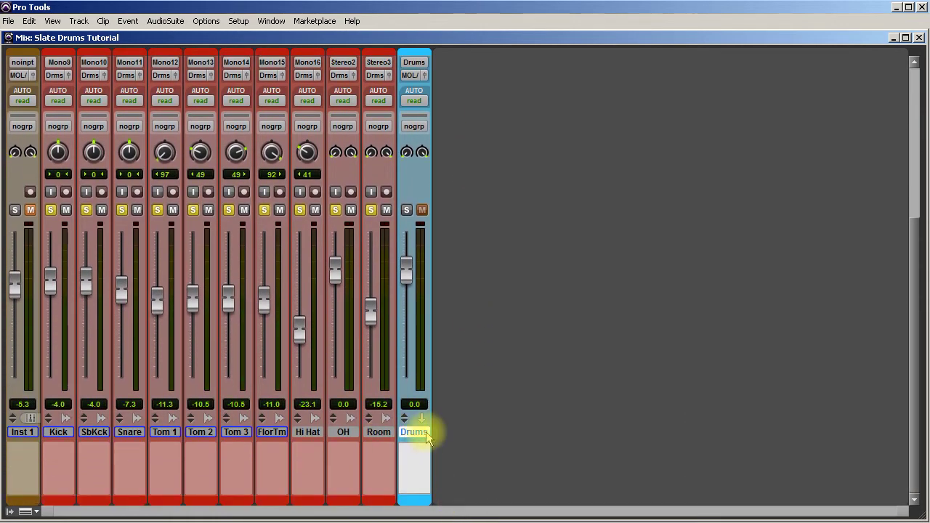
right_click(415, 431)
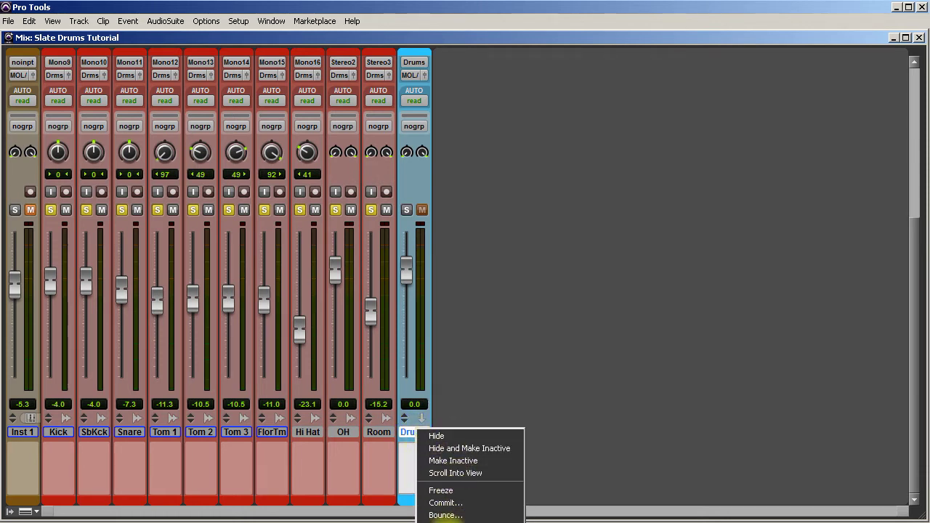
click(516, 306)
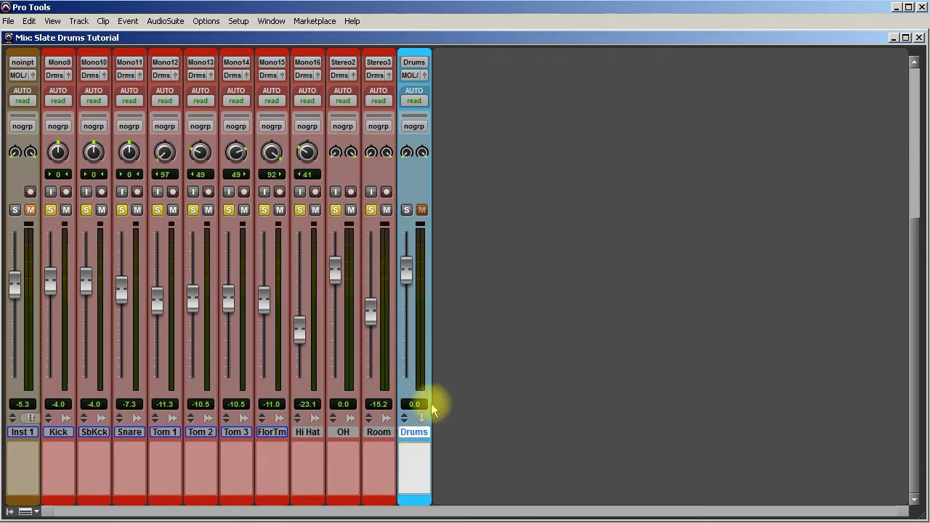
Step: Route the Drums aux track's output to a new stereo Aux Input track named Sub Mix
scroll(430, 292, up, 3)
click(410, 196)
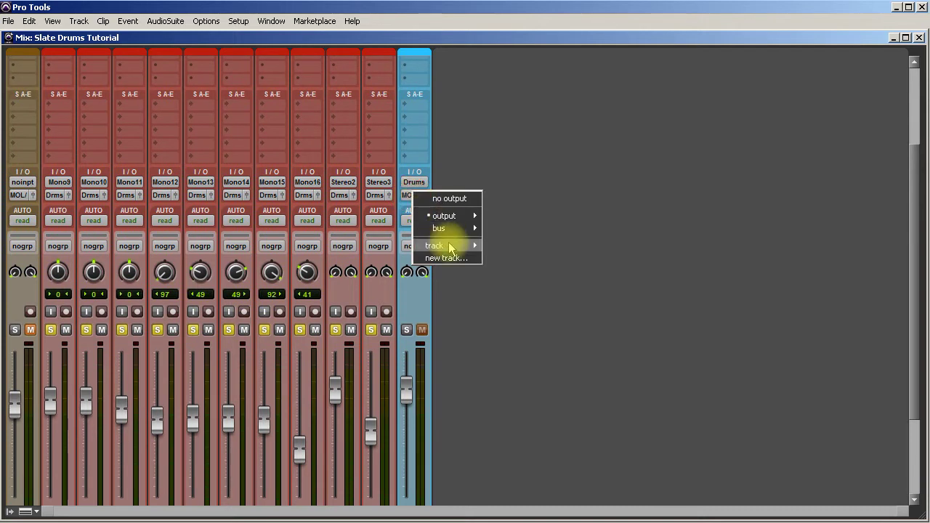
click(446, 258)
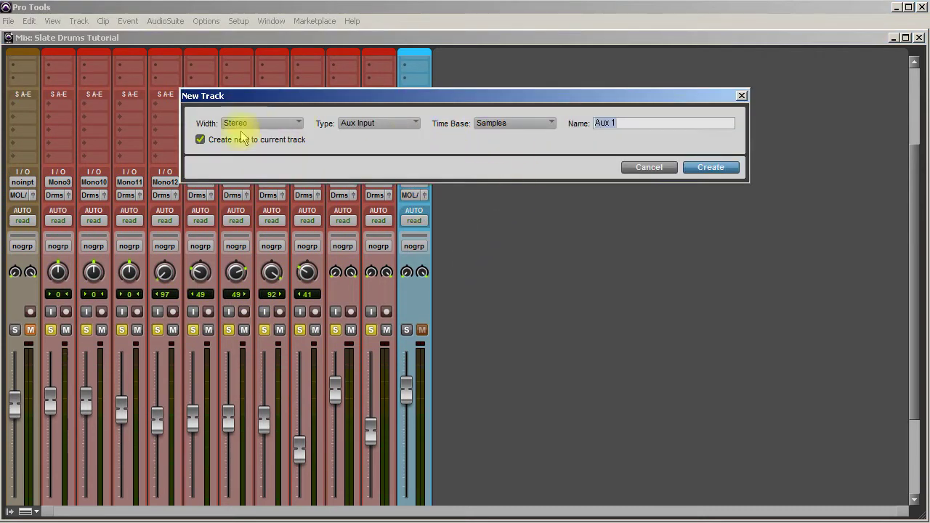
text(Sub Mix)
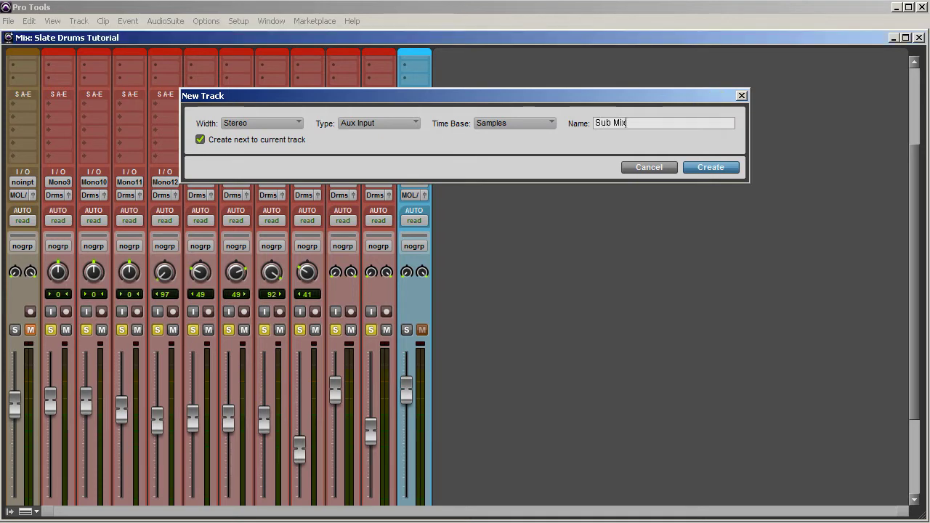
key(Return)
scroll(444, 312, down, 3)
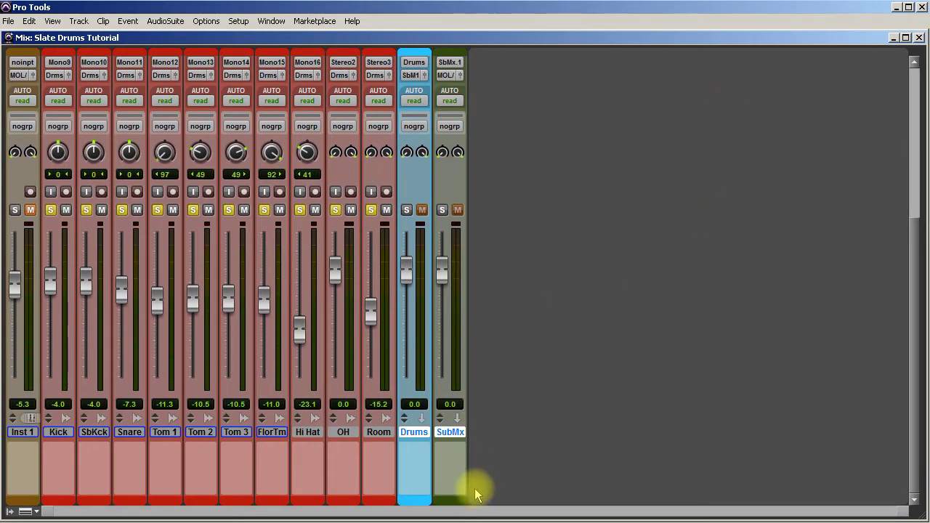
Step: Set the Sub Mix track color to red, keeping the Drums aux track light blue
double_click(451, 499)
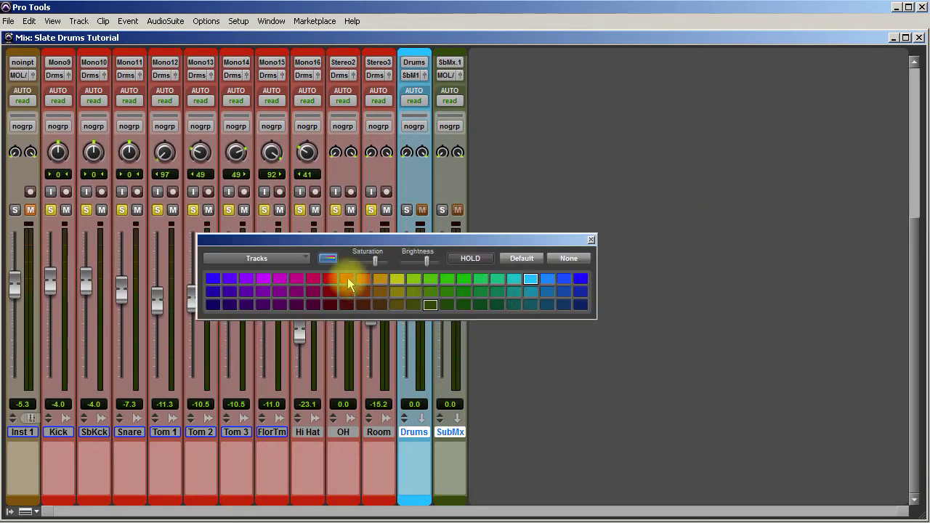
click(347, 279)
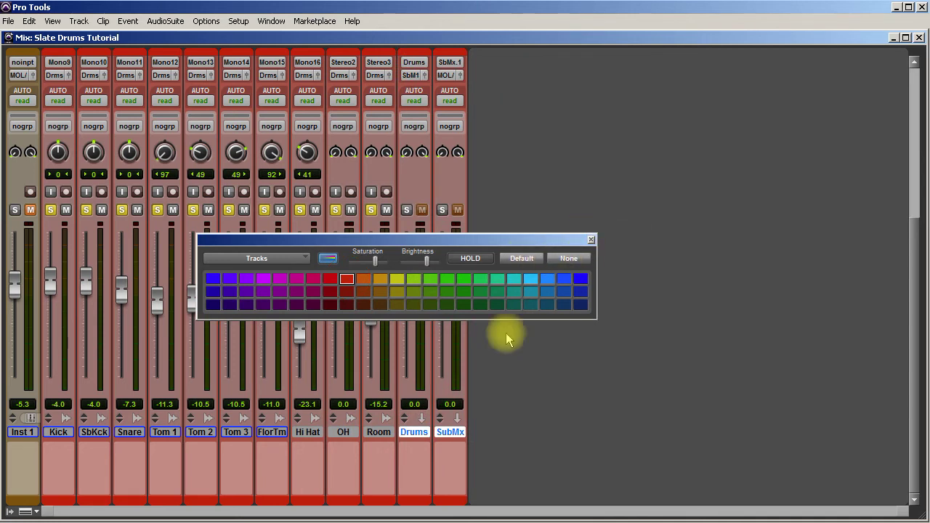
click(378, 432)
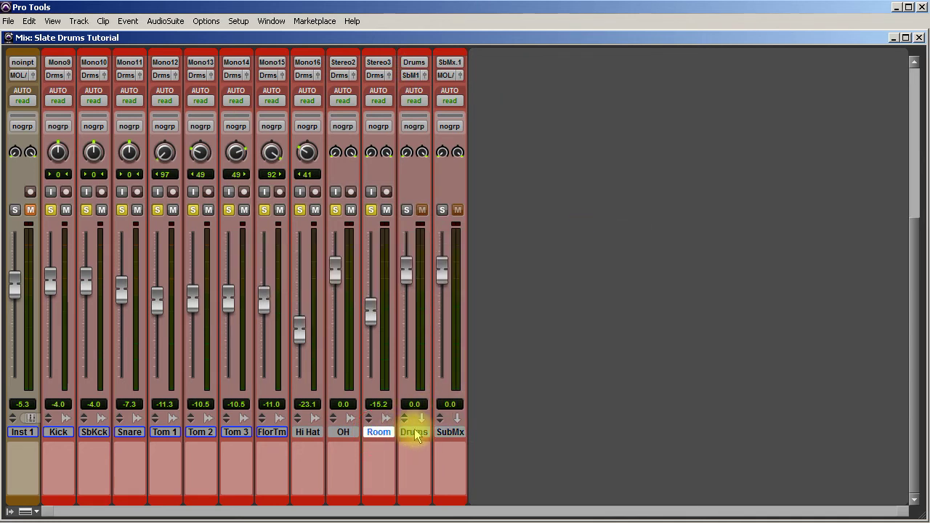
double_click(414, 499)
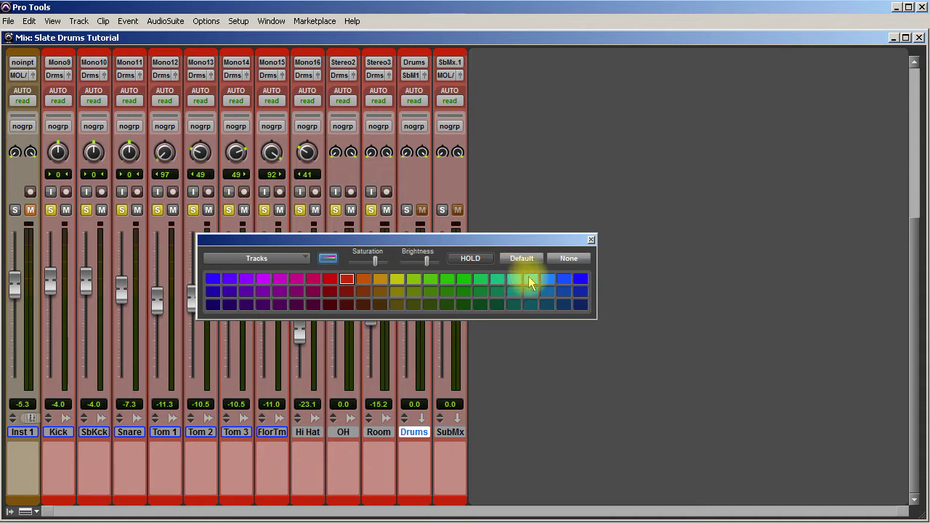
click(530, 282)
click(590, 239)
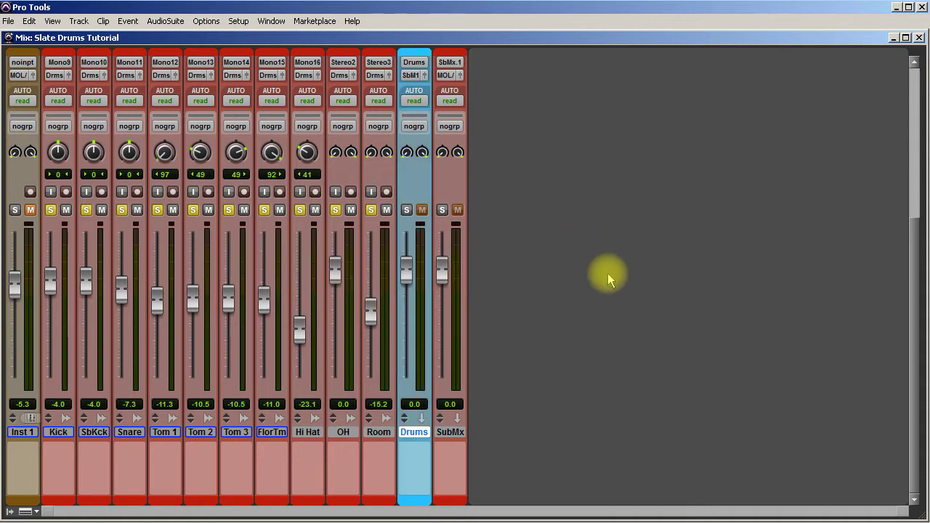
Step: Put the Drums and Sub Mix aux tracks into solo-safe mode
key(ctrl+alt+i)
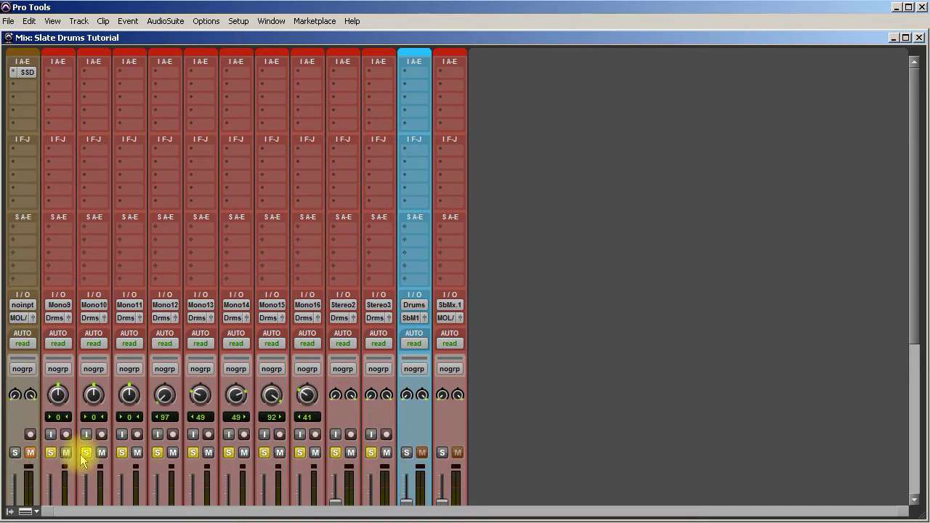
click(407, 452)
click(442, 451)
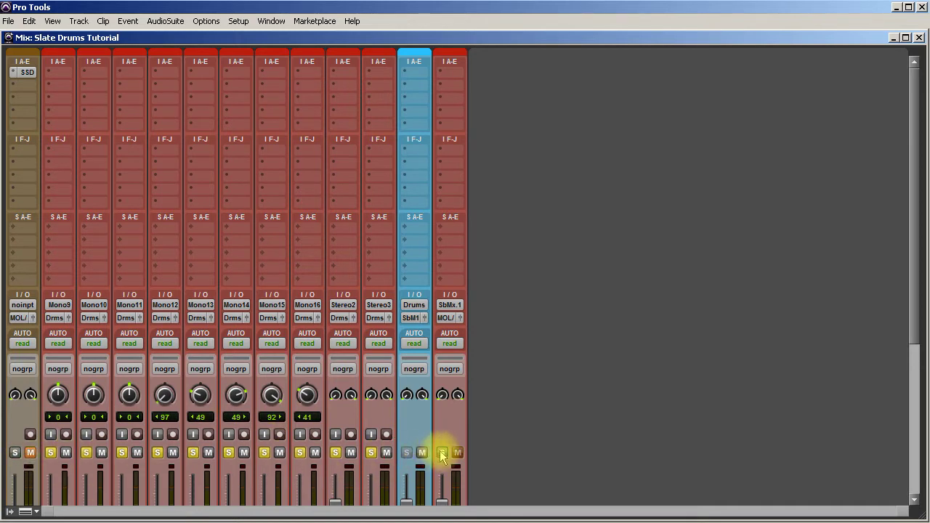
click(30, 452)
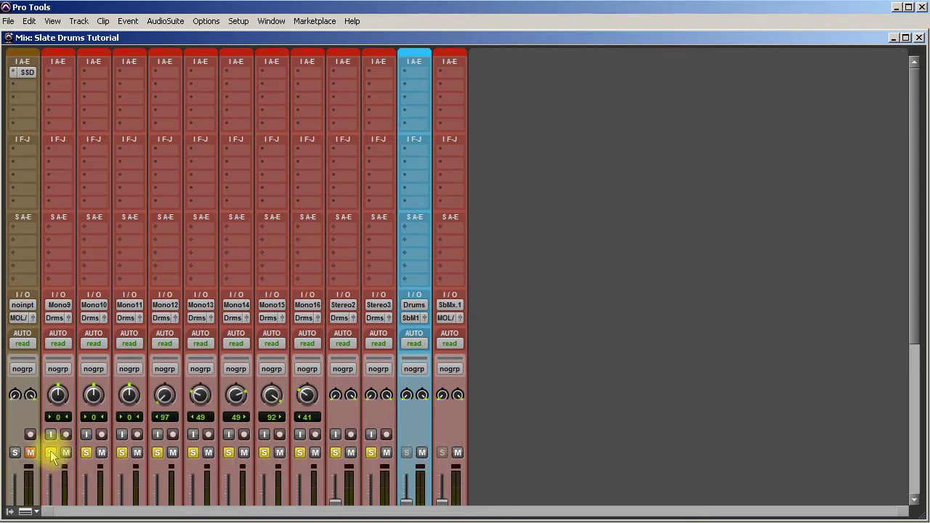
Step: Take all the drum audio tracks from Kick through Room out of solo
click(50, 451)
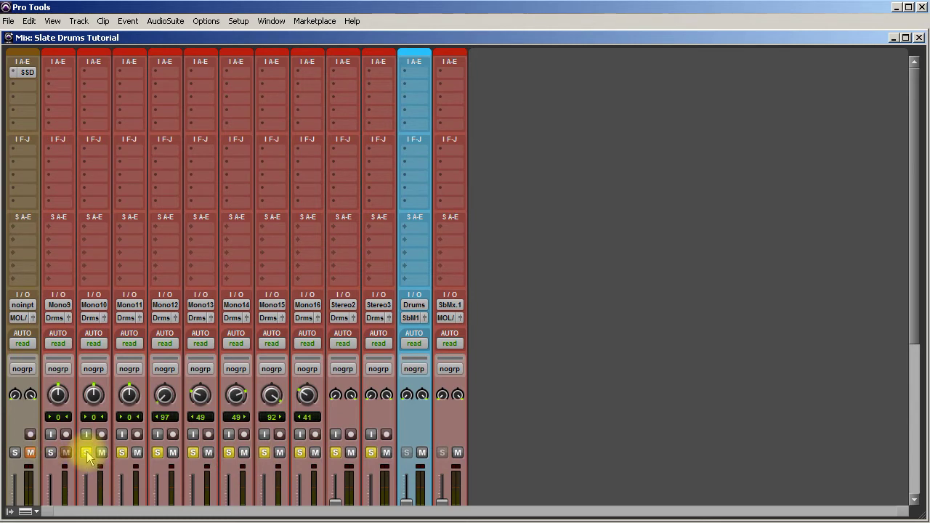
scroll(158, 450, down, 3)
scroll(108, 390, down, 4)
drag(58, 432, 377, 436)
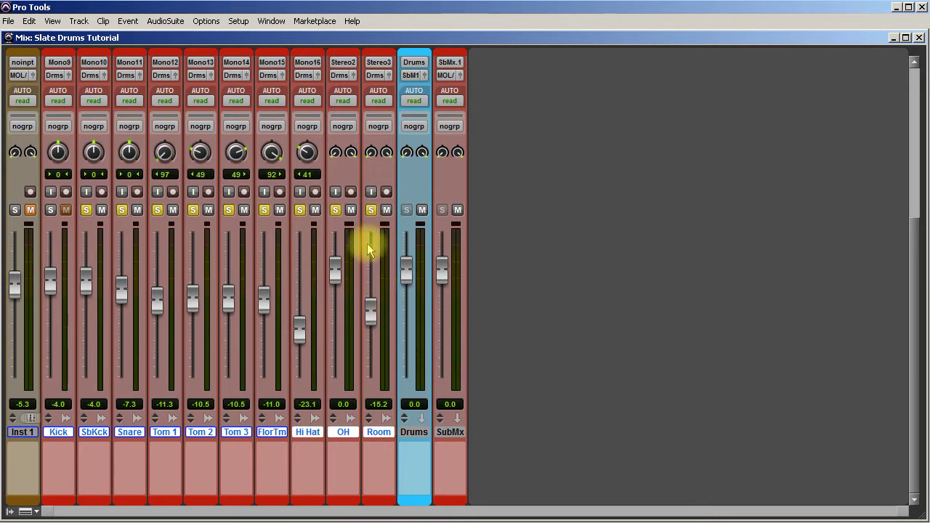
click(370, 210)
scroll(484, 433, up, 4)
scroll(483, 434, up, 3)
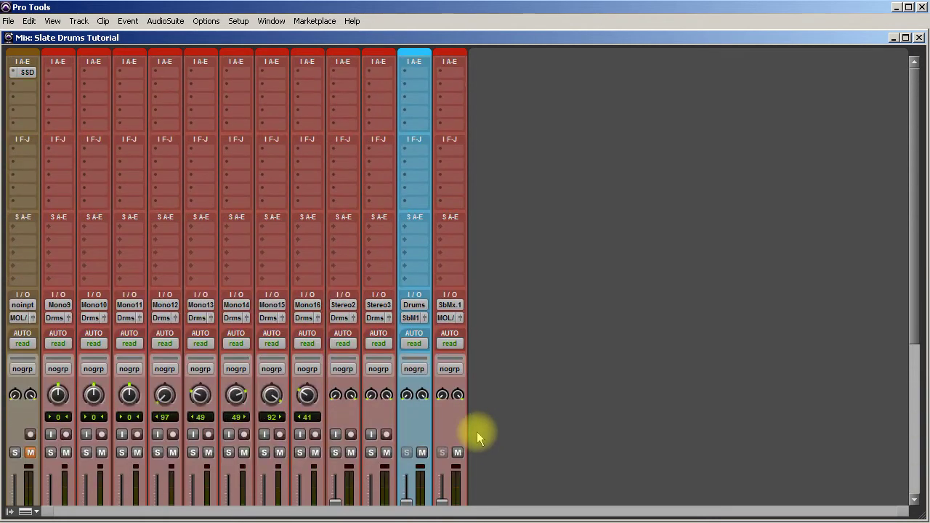
Step: Insert the stereo multichannel Virtual Mix Rack plug-in on the Sub Mix track's first insert slot
click(456, 70)
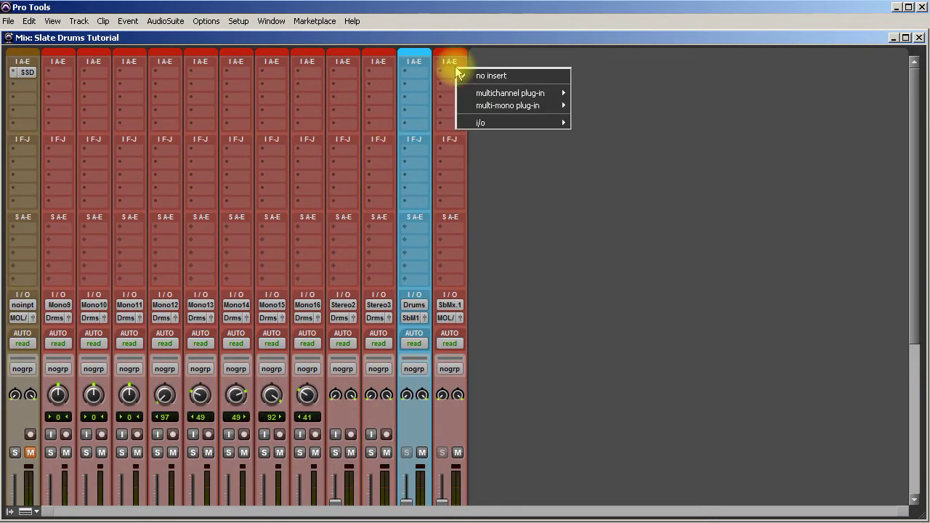
mouse_move(483, 94)
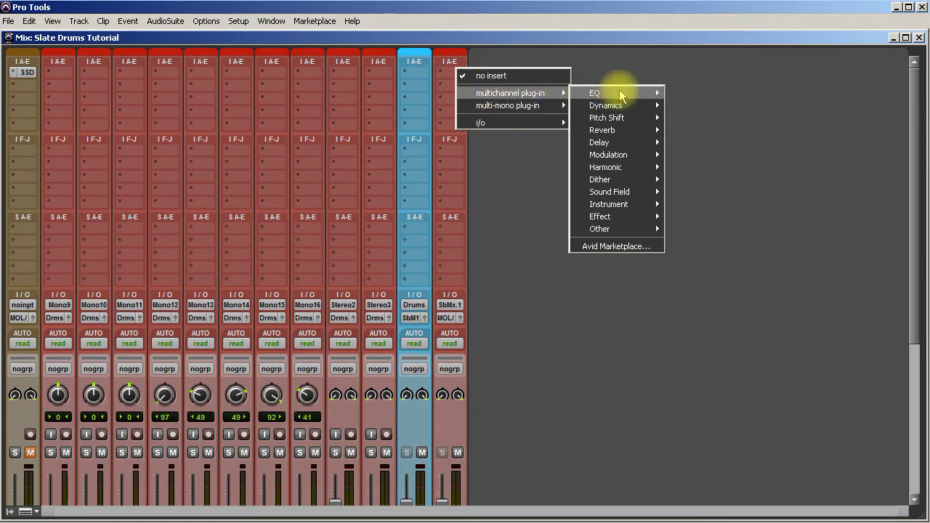
mouse_move(622, 93)
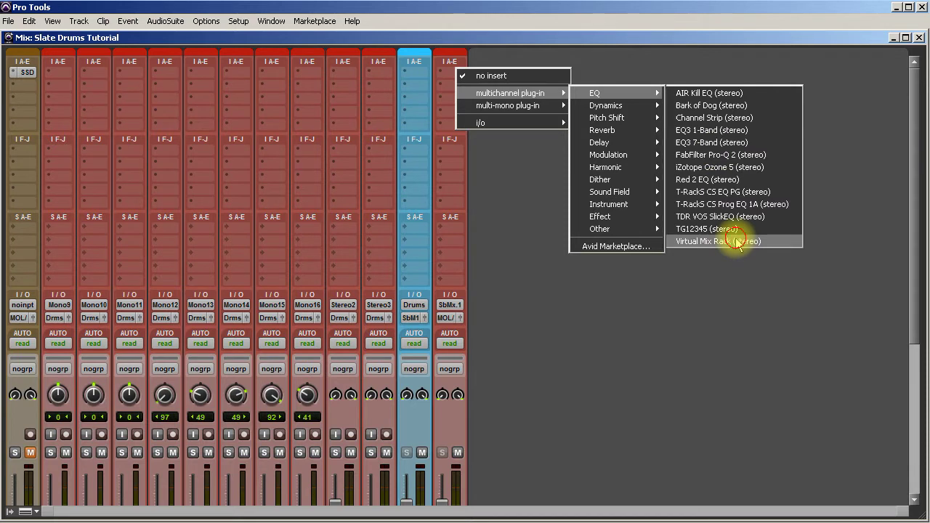
click(708, 241)
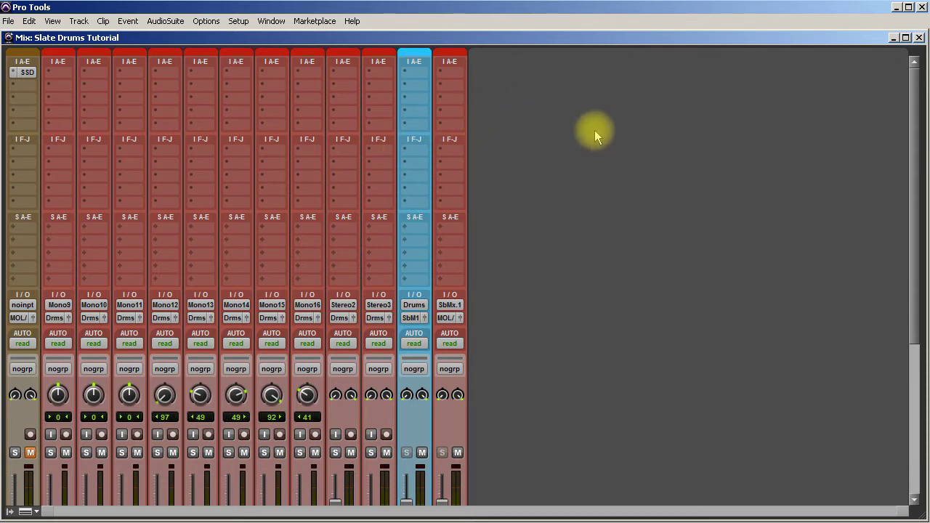
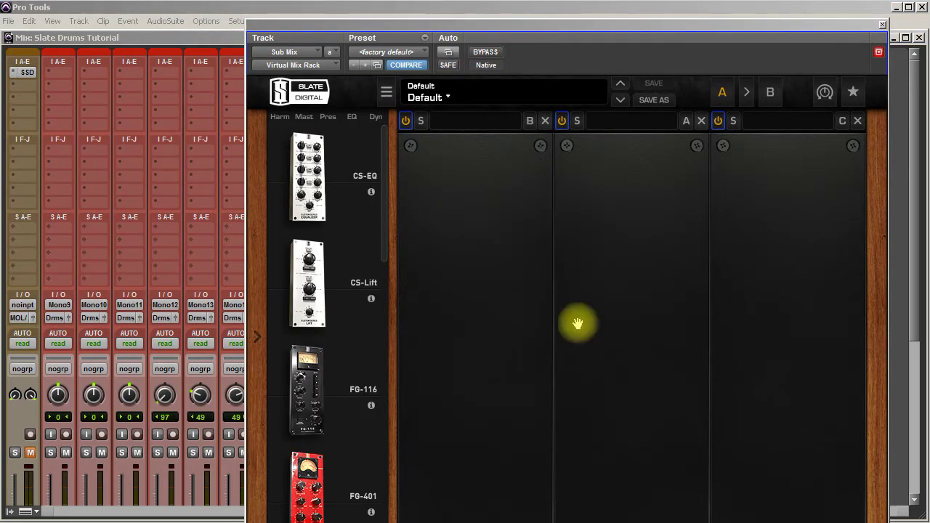
drag(616, 26, 649, 8)
Step: Load the FG-S EQ module into the rack and place the VCC Channel module ahead of it
drag(420, 198, 440, 435)
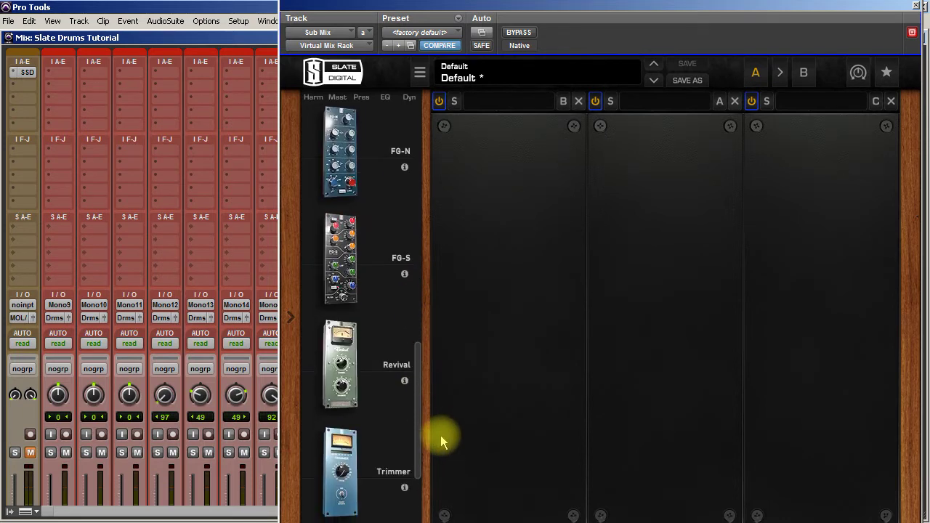
drag(440, 435, 440, 410)
drag(344, 332, 552, 317)
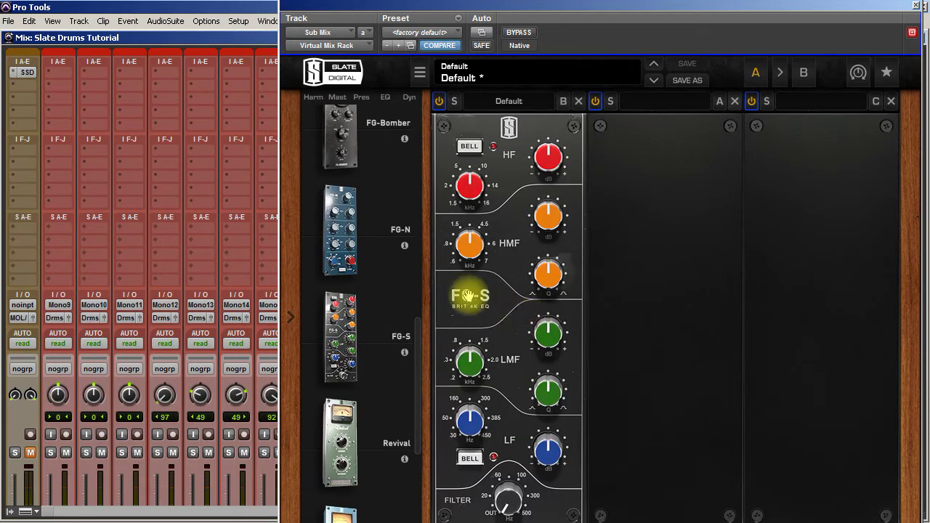
drag(415, 370, 445, 508)
drag(357, 400, 483, 354)
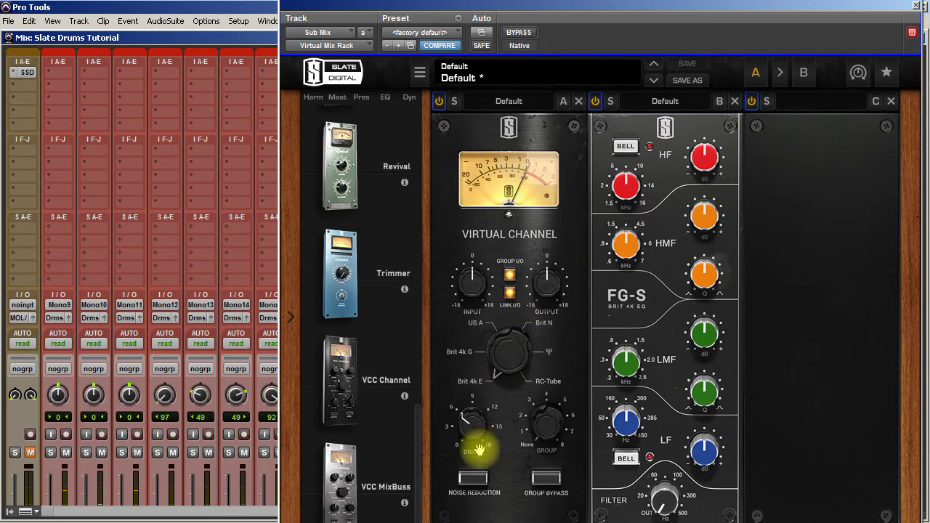
Step: Turn on noise reduction on the Virtual Channel module, set its drive to 11.2 dB and compare it with the module bypassed
click(473, 479)
drag(470, 414, 459, 363)
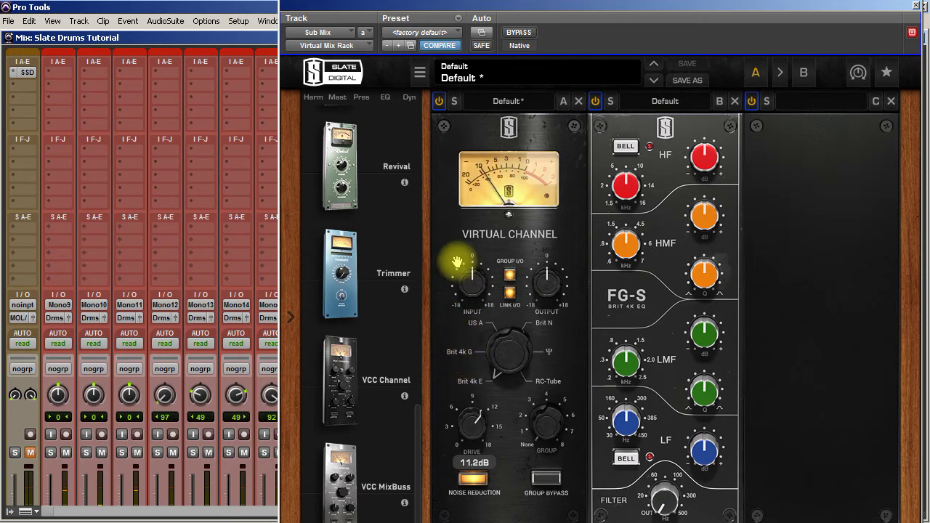
click(439, 102)
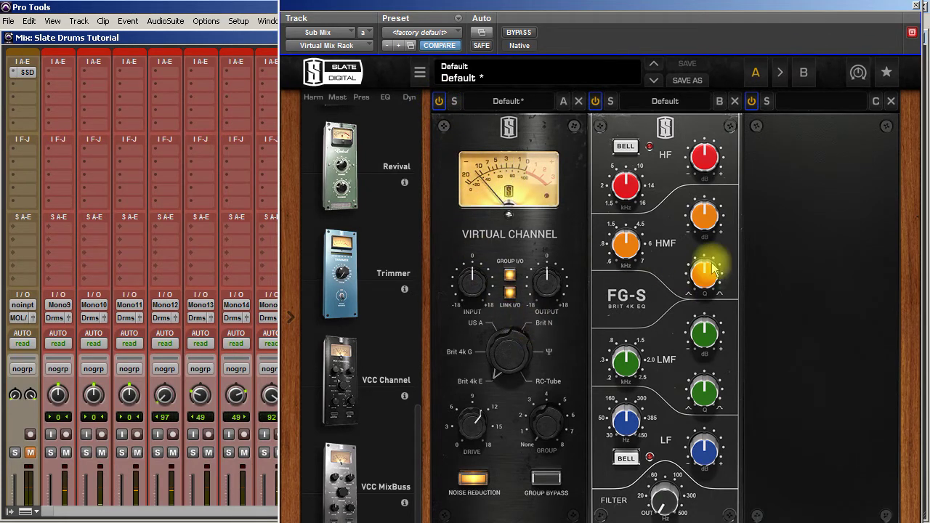
Step: Tune the FG-S low-mid band to 507 Hz and set its gain to -1.18 dB
click(608, 7)
drag(608, 6, 546, 1)
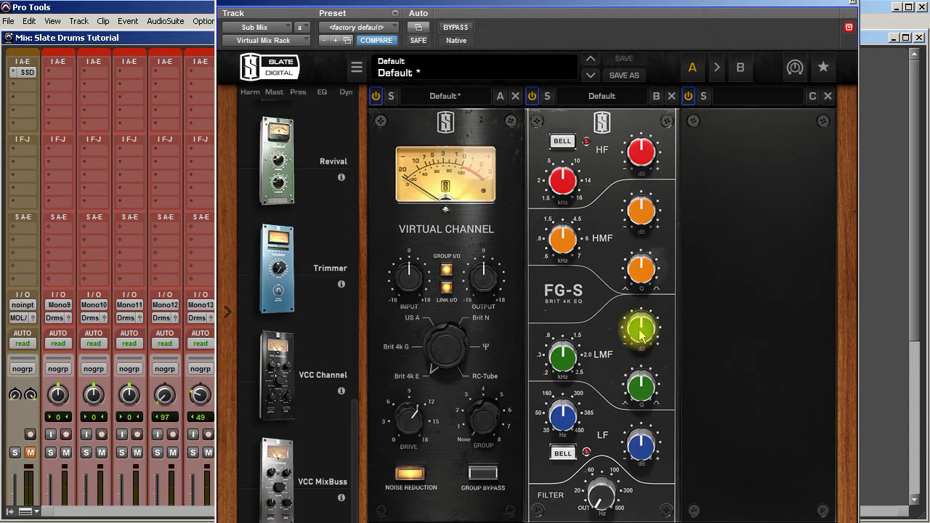
mouse_move(641, 335)
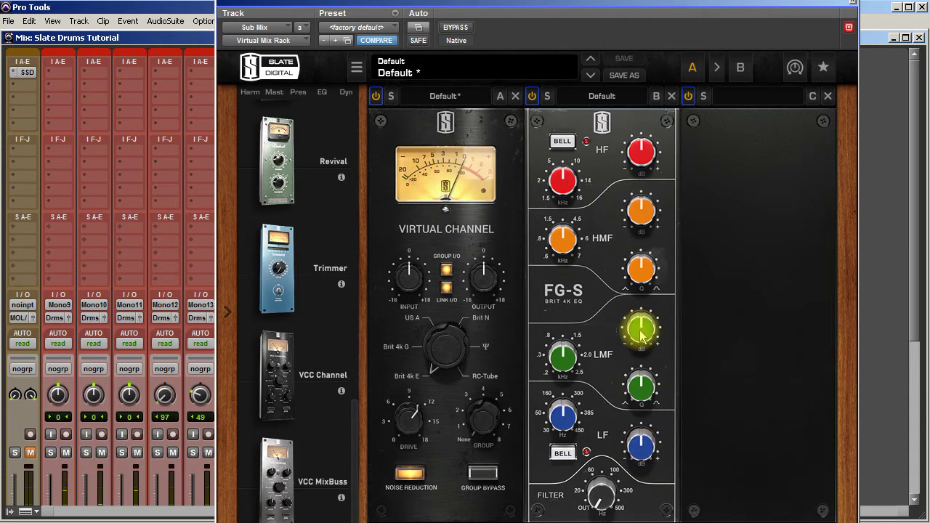
drag(641, 334, 591, 336)
mouse_move(554, 359)
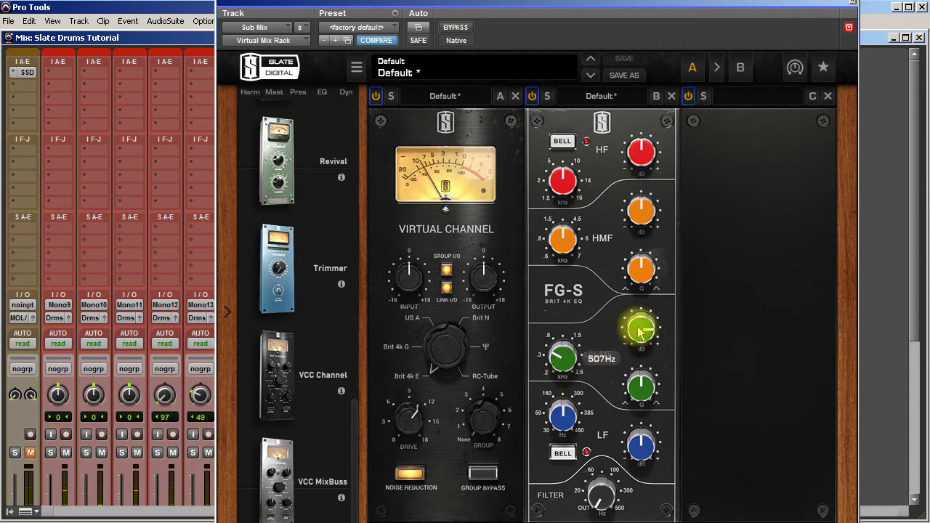
drag(625, 328, 632, 377)
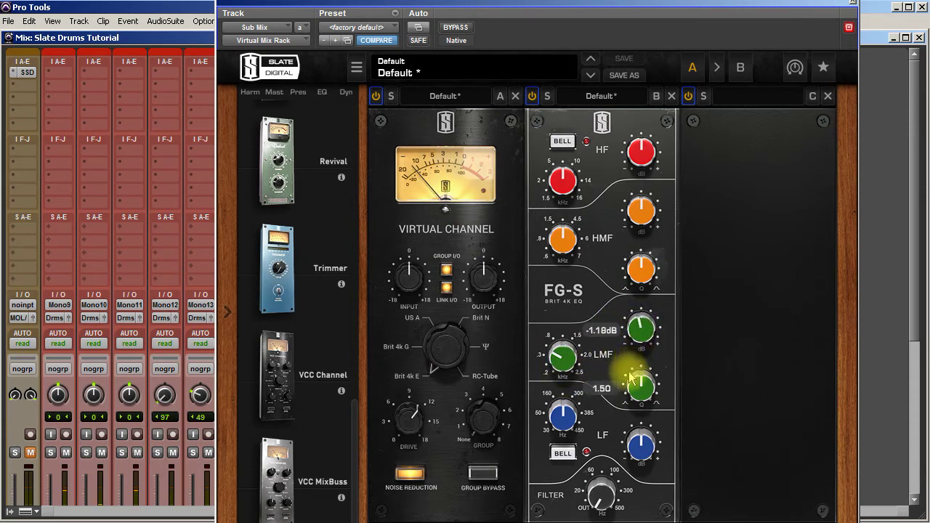
Step: Compare the FG-S module on and off and deepen the low-mid cut to -2.89 dB
click(533, 97)
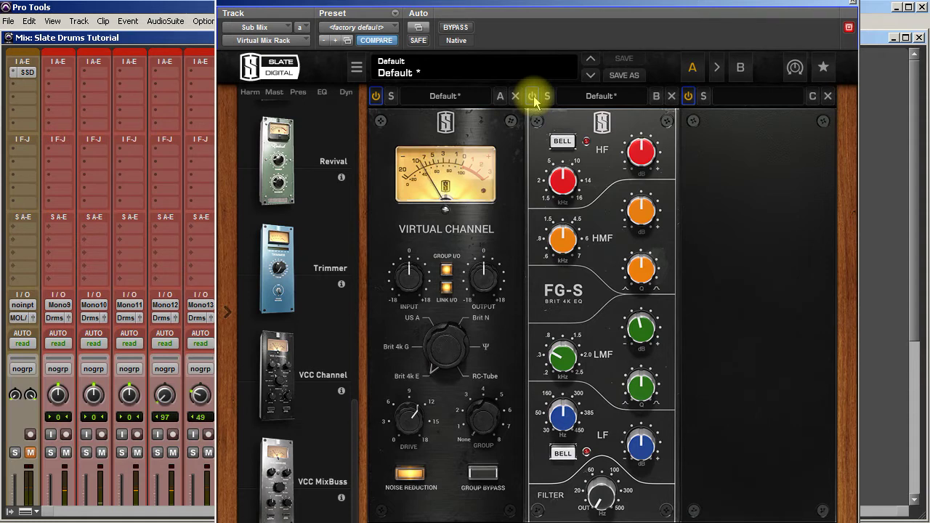
mouse_move(643, 333)
drag(645, 336, 649, 343)
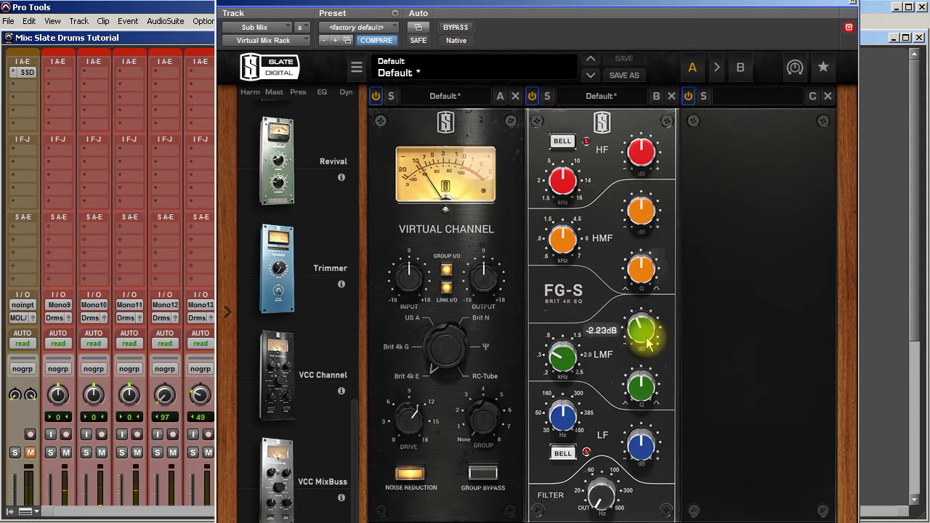
drag(648, 346, 649, 346)
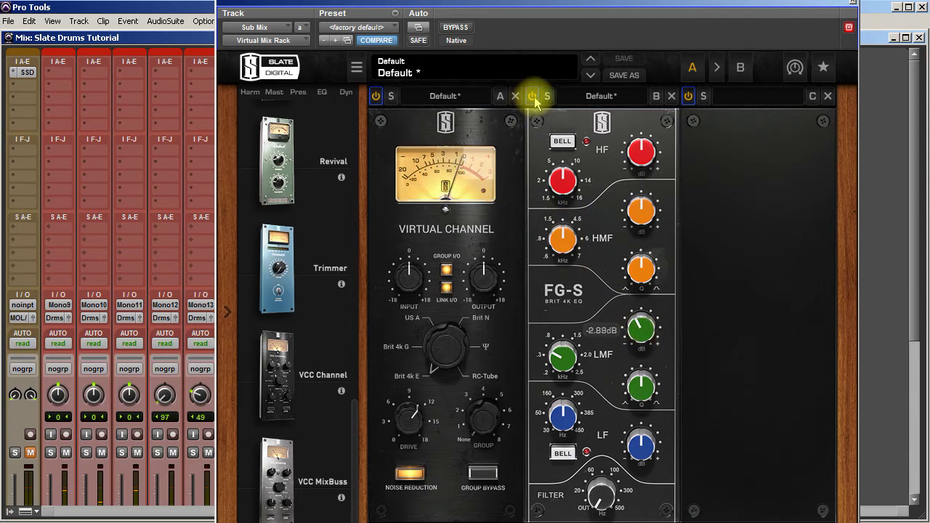
Step: Audition a boosted FG-S high-mid band, tuning it to 945 Hz, and reset its gain to 0 dB
drag(638, 211, 637, 156)
drag(546, 231, 551, 272)
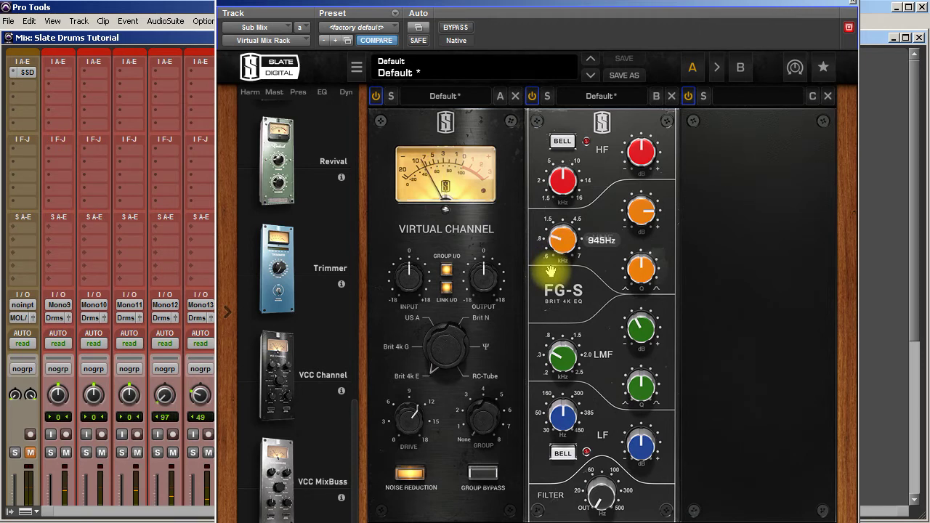
drag(623, 210, 632, 273)
alt+click(629, 260)
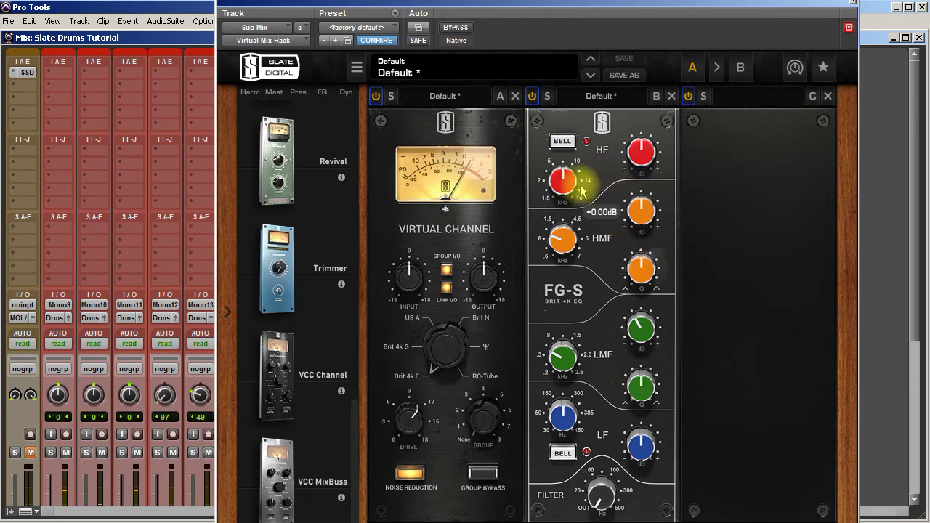
Step: Boost the FG-S high-frequency band by 1.31 dB and compare the sound with the whole plug-in bypassed
mouse_move(563, 185)
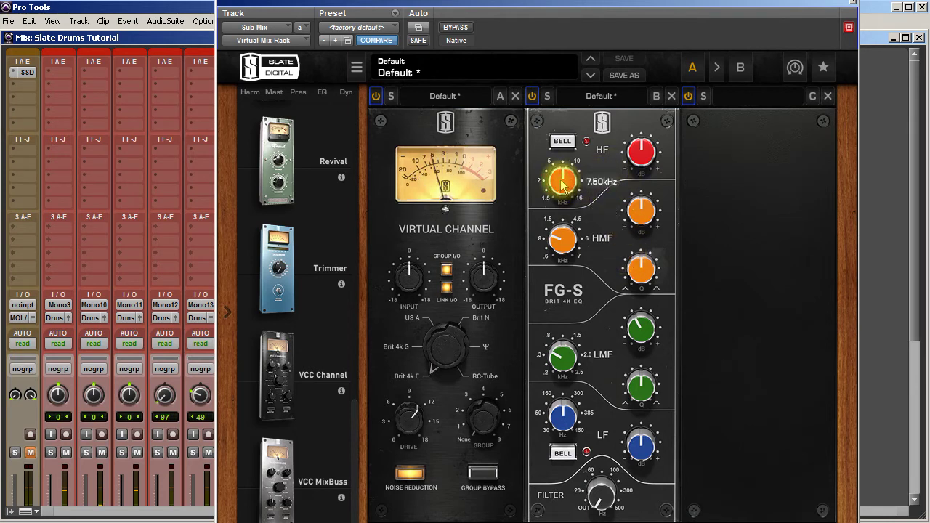
drag(640, 160, 640, 156)
scroll(639, 157, down, 2)
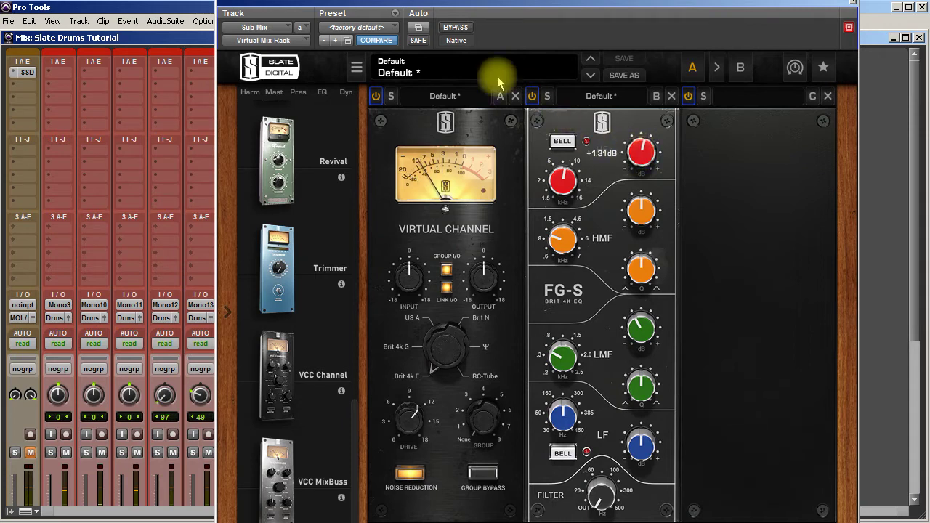
click(458, 29)
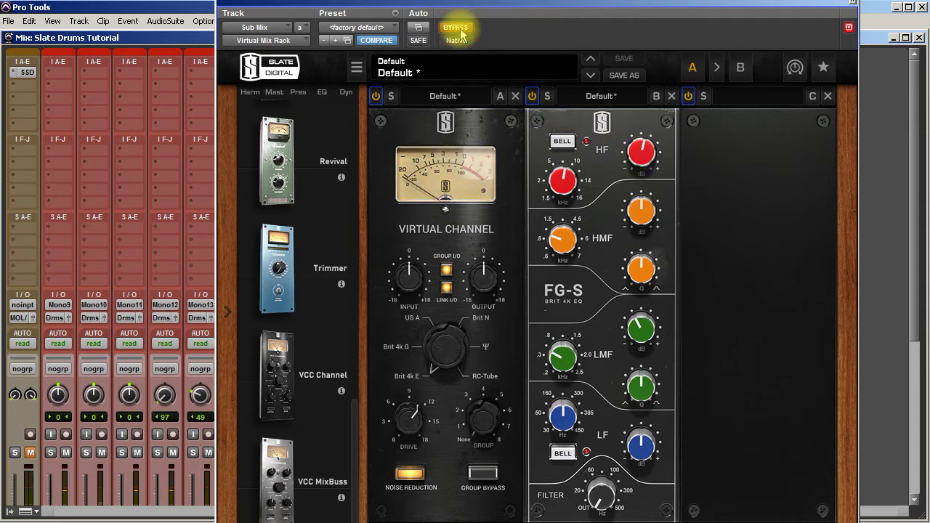
click(459, 29)
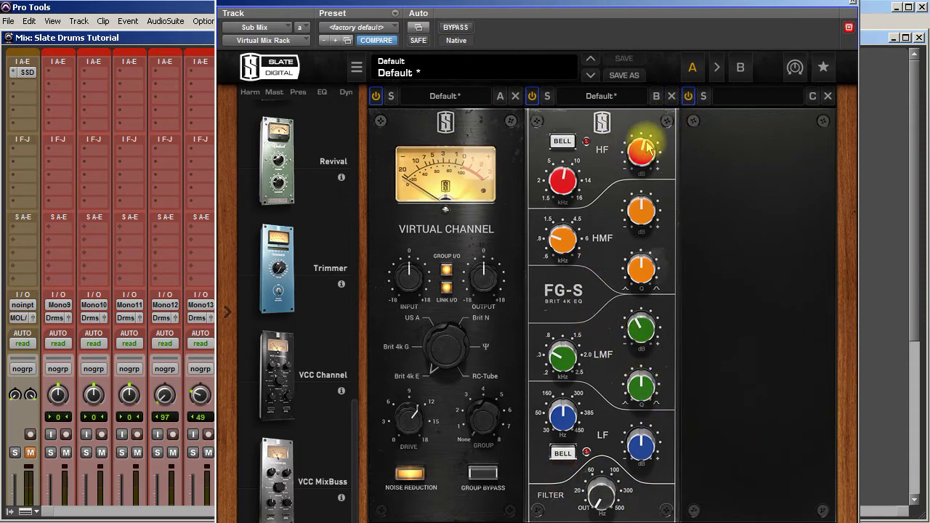
mouse_move(644, 212)
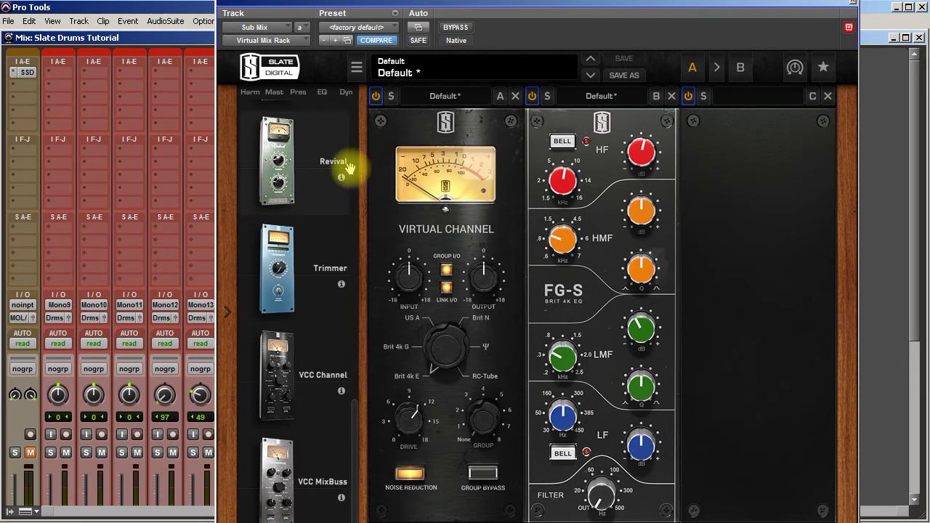
Step: Add the FG-73 preamp as the rack's first module, set its virtual drive to 50 dB and compare against bypass
drag(356, 456, 361, 299)
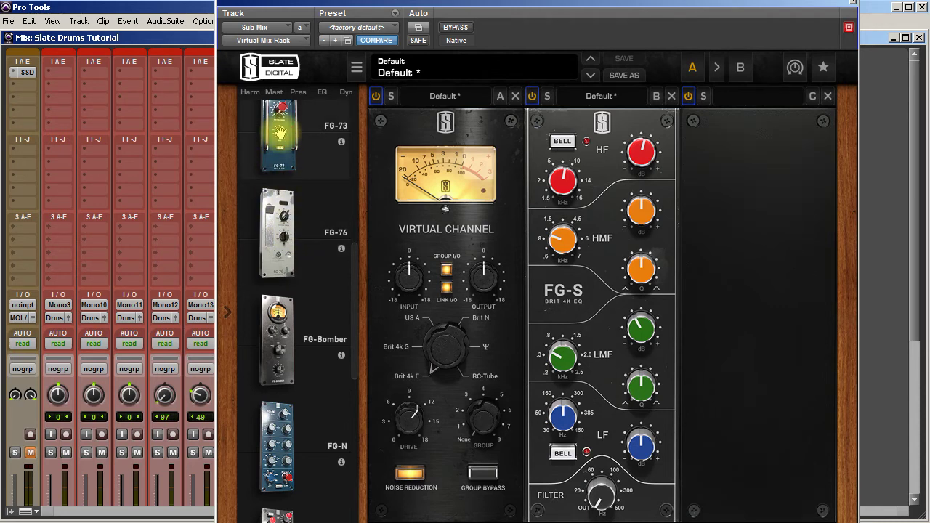
drag(280, 133, 390, 233)
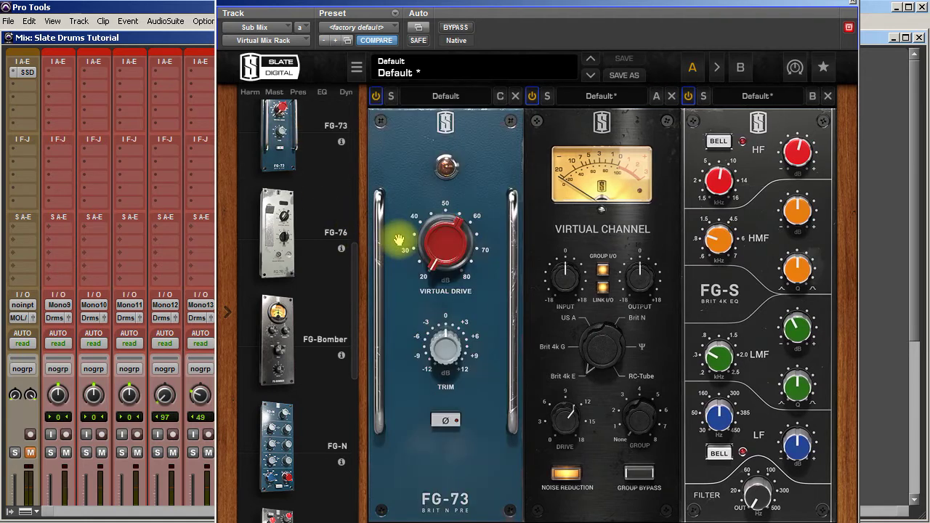
mouse_move(448, 260)
mouse_down()
mouse_move(421, 161)
mouse_move(431, 109)
mouse_move(429, 240)
mouse_move(441, 268)
mouse_up()
click(456, 28)
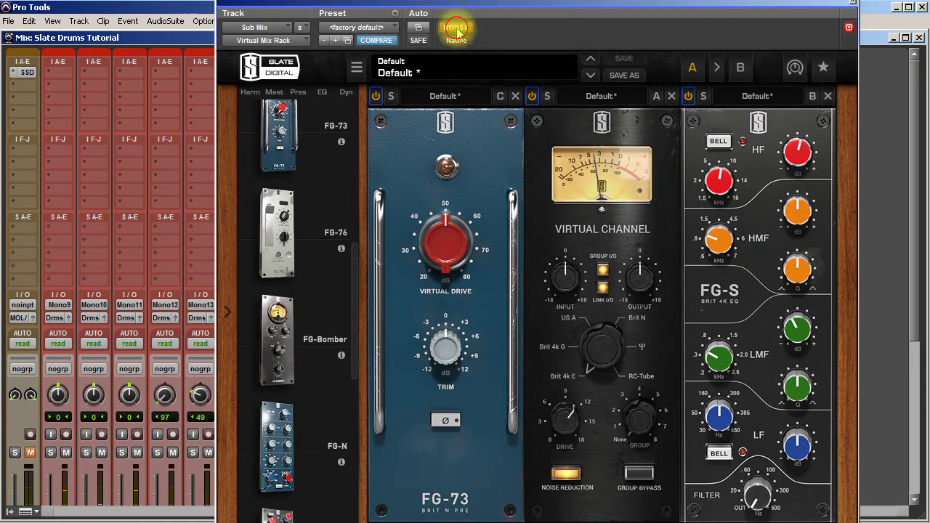
click(456, 29)
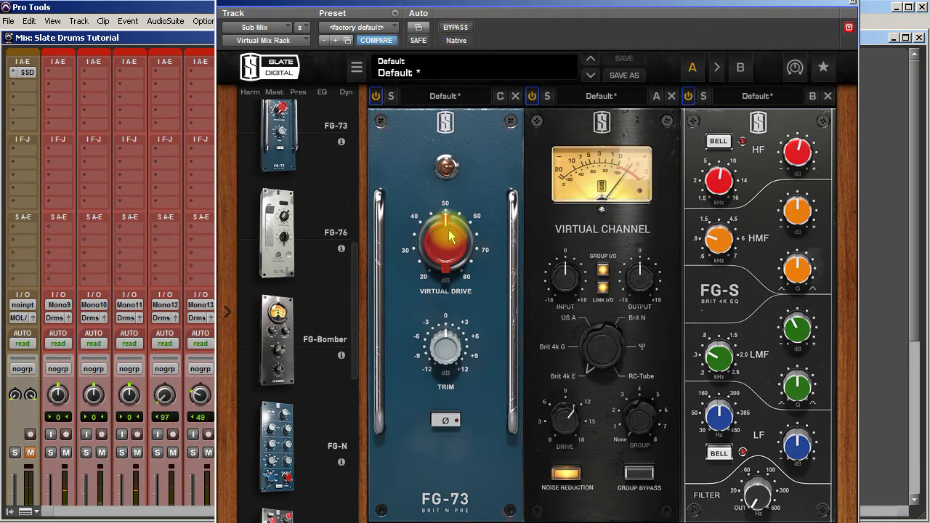
Step: Lower the FG-73 trim to -0.90 dB and compare the Sub Mix rack with and without bypass
click(446, 349)
drag(446, 349, 448, 351)
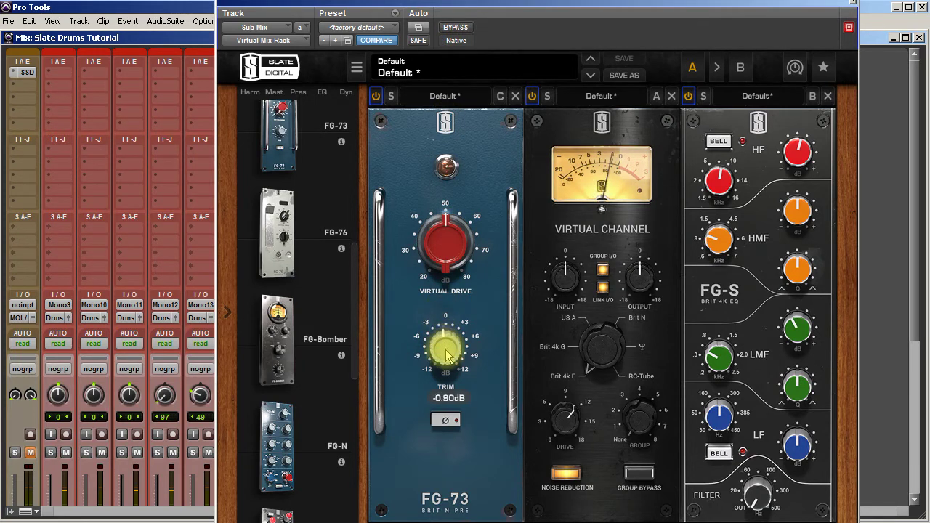
click(453, 28)
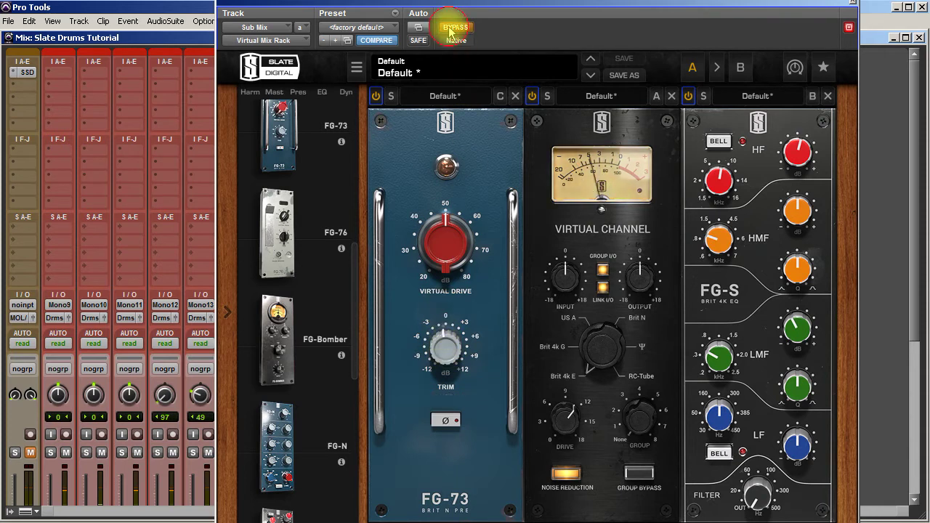
click(450, 31)
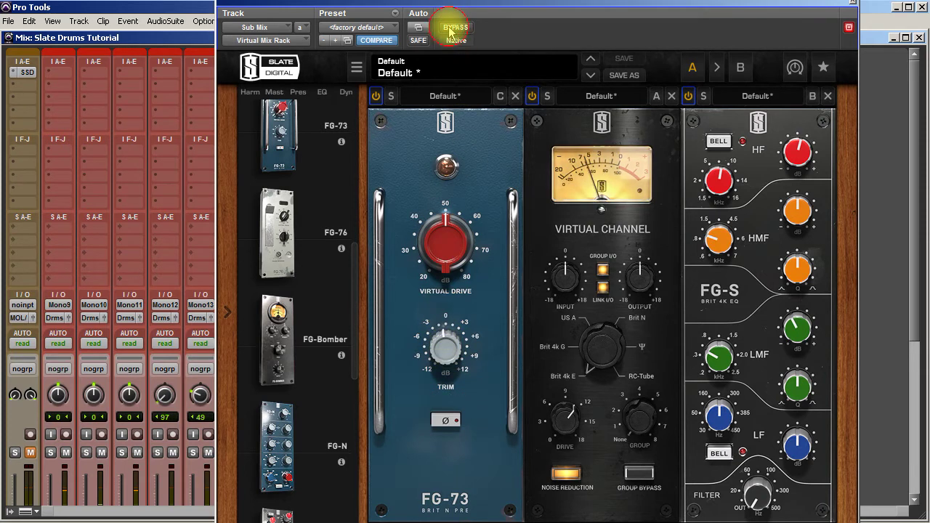
Step: Fine-tune the FG-73 trim to match levels, compare against bypass again, and close the rack with the plug-in bypassed
drag(445, 346, 446, 349)
click(455, 28)
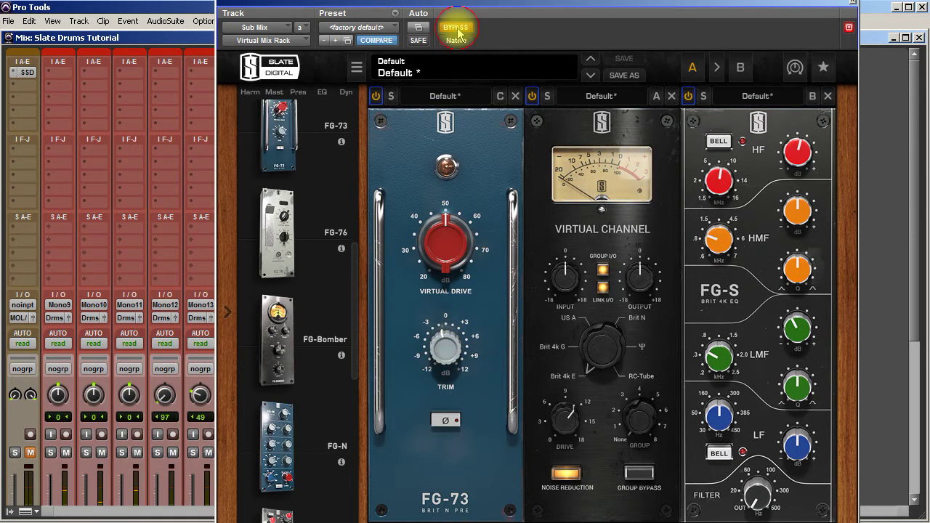
click(456, 31)
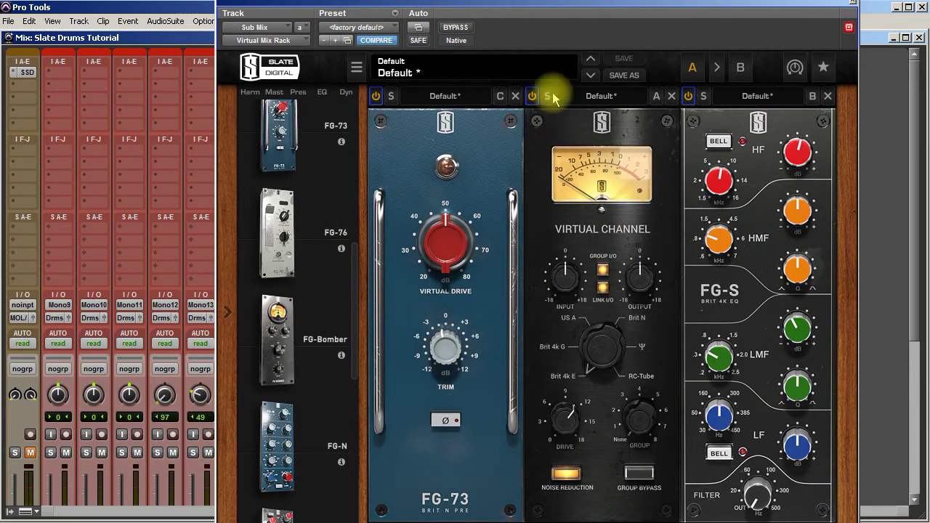
click(456, 27)
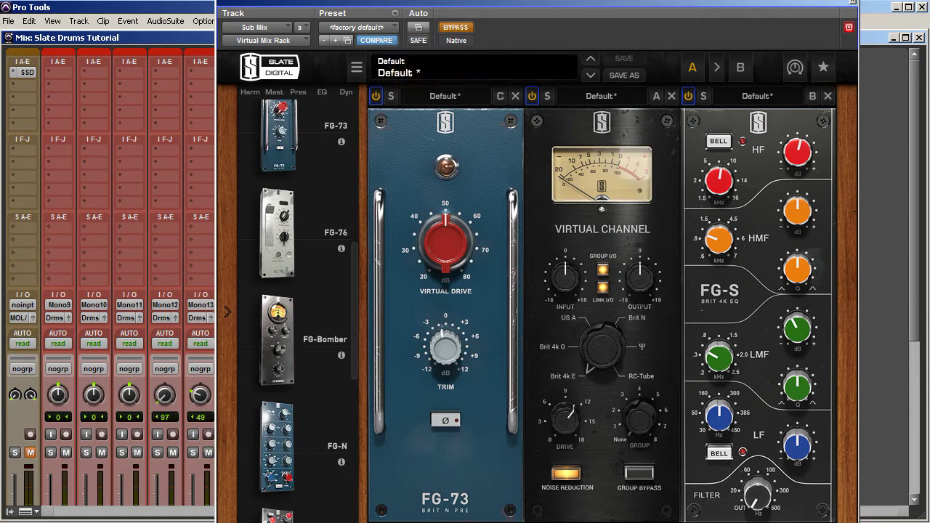
click(853, 3)
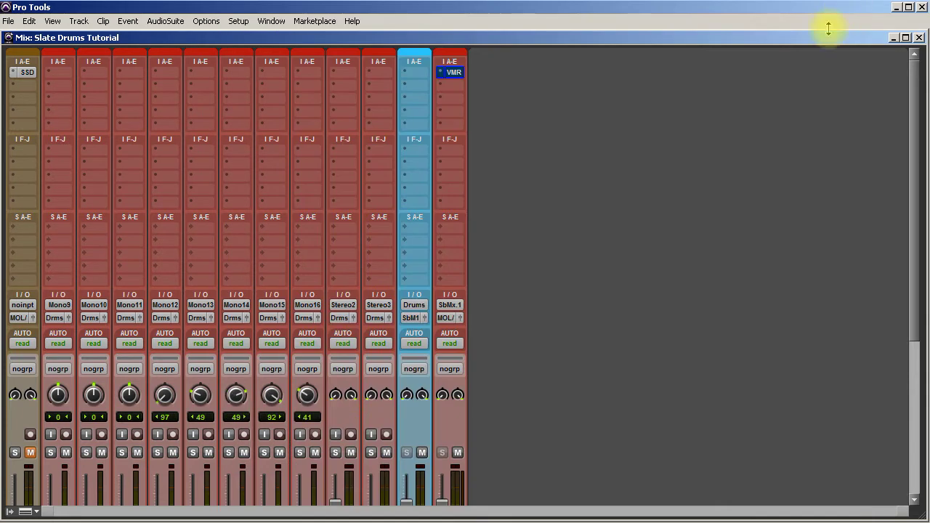
Step: Add a multichannel EQ3 7-Band (stereo) in the second insert slot of the Sub Mix aux and open its window
click(446, 84)
mouse_move(514, 108)
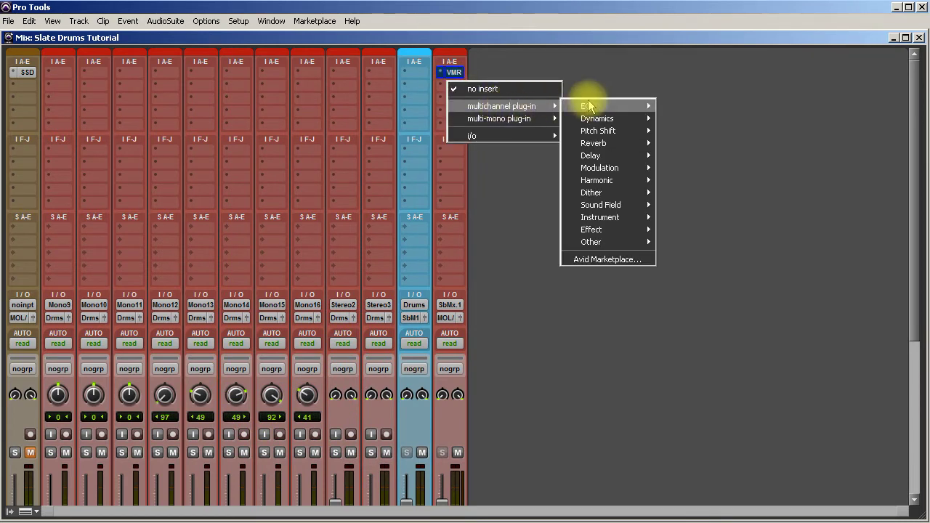
mouse_move(588, 106)
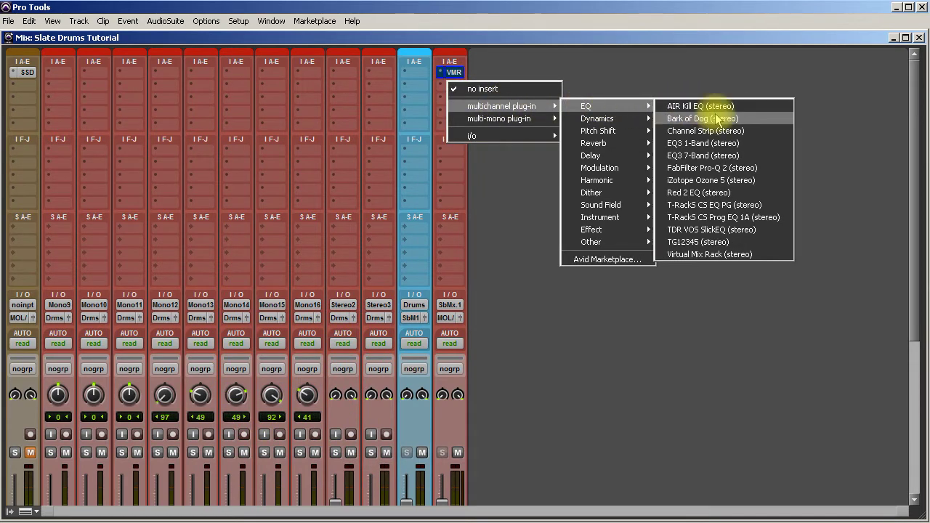
click(708, 155)
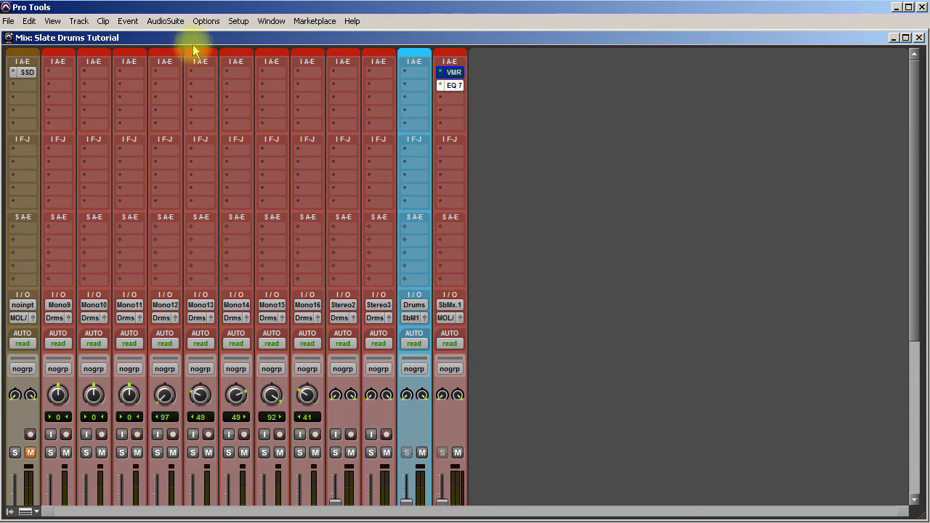
click(450, 85)
Step: Boost the EQ's low-mid band 5.6 dB at 264.1 Hz and its high band 4.6 dB at 4.89 kHz, and compare against bypass
drag(523, 129, 532, 108)
drag(648, 129, 639, 118)
click(456, 27)
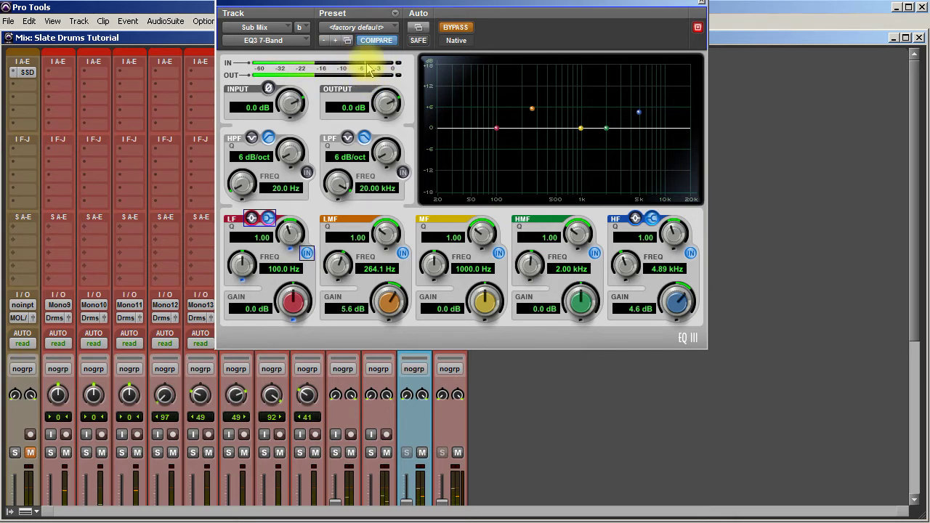
click(460, 31)
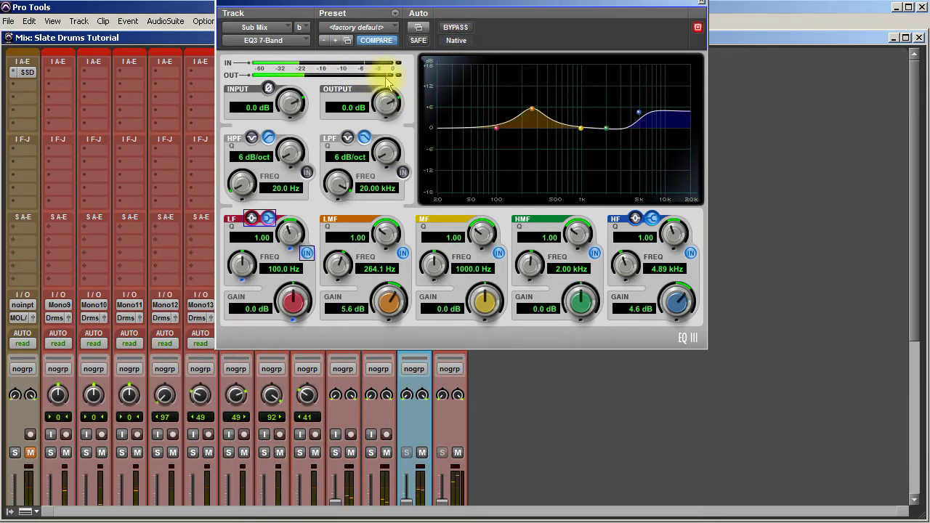
Step: Lower the EQ 7-Band output on the Sub Mix track to -2.7 dB and compare the sound bypassed and active
drag(385, 101, 385, 143)
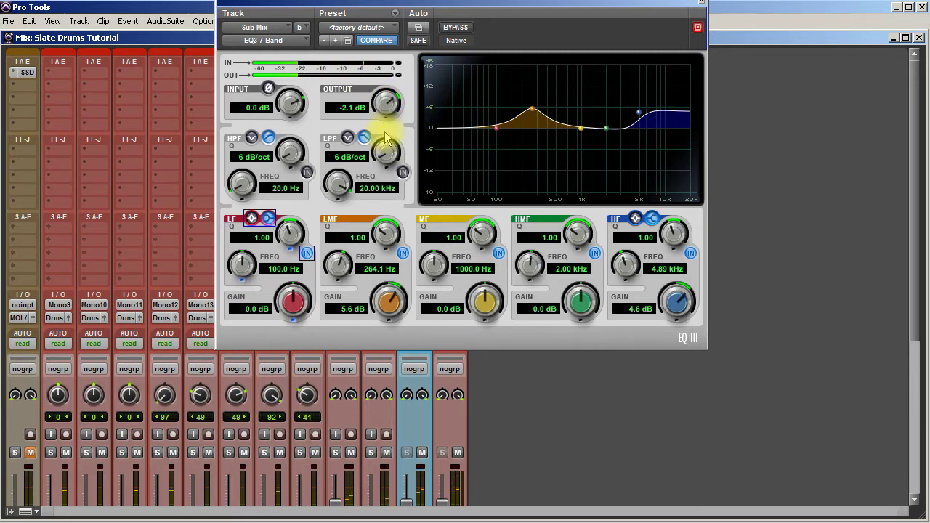
click(389, 105)
click(455, 28)
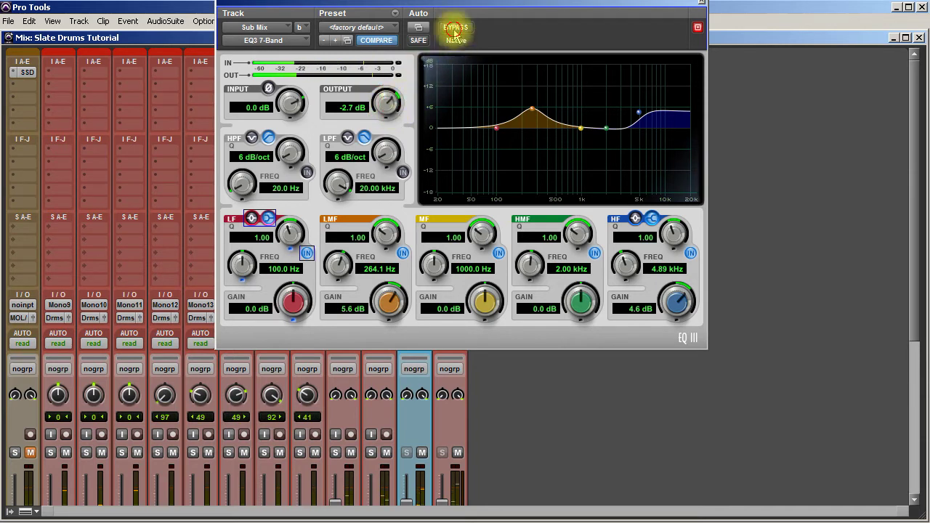
click(454, 32)
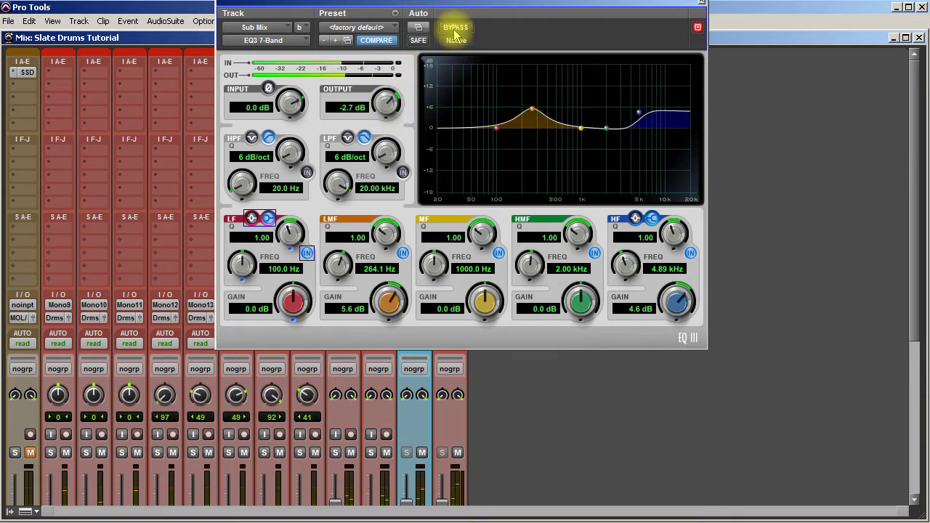
click(456, 32)
click(454, 30)
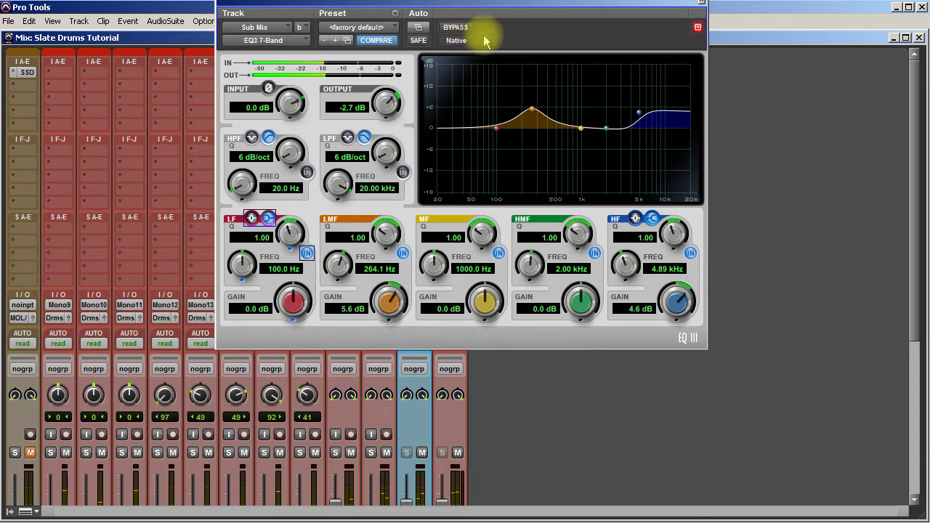
Step: Close the EQ and remove the EQ 7-Band insert from the Sub Mix track
click(702, 5)
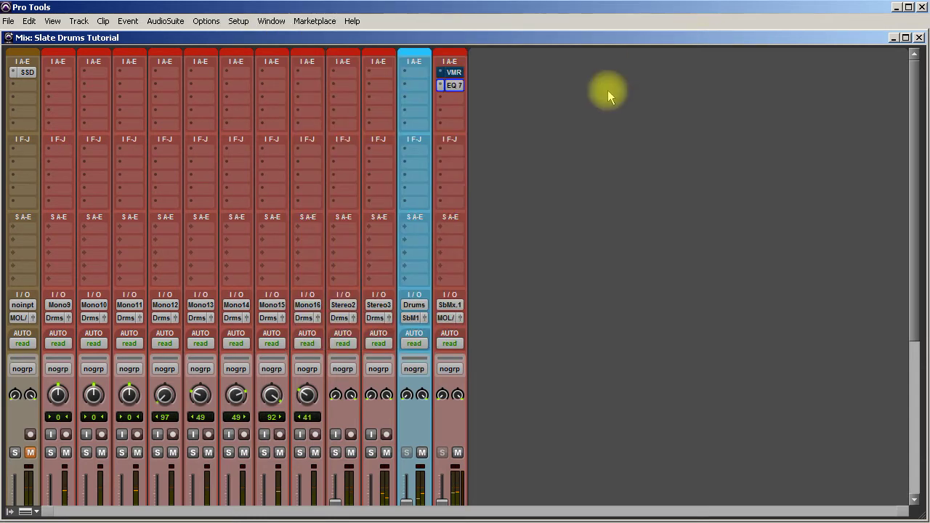
click(443, 84)
click(466, 91)
Step: Take the Sub Mix track's Virtual Mix Rack out of bypass and add the FG-Bomber module after the FG-S
ctrl+click(450, 72)
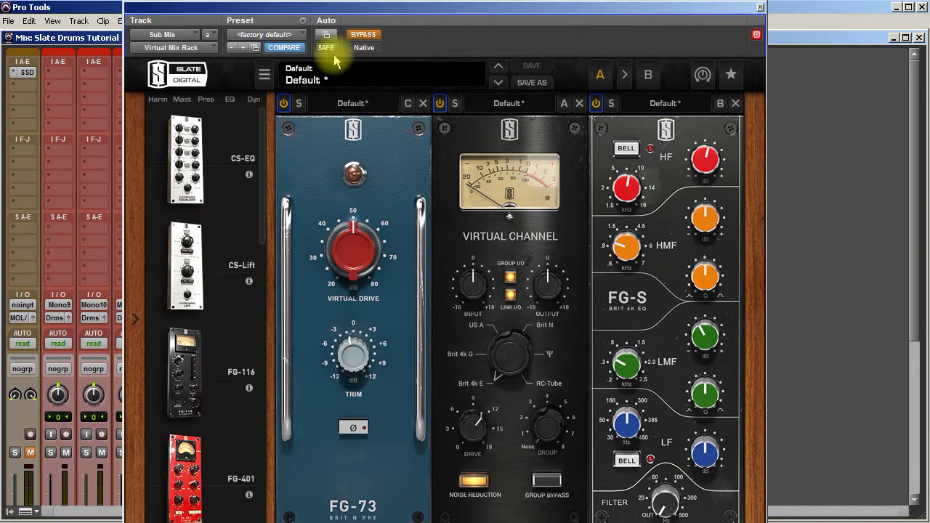
click(365, 36)
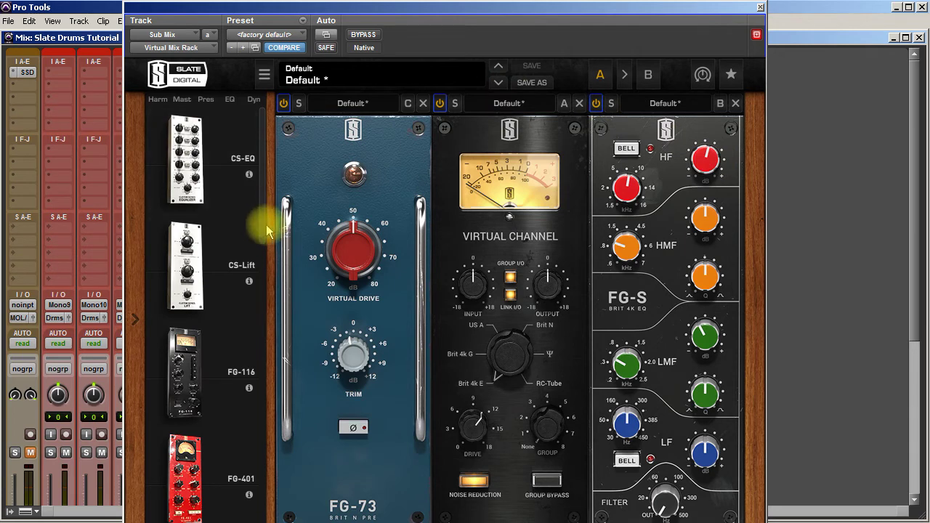
drag(259, 222, 267, 384)
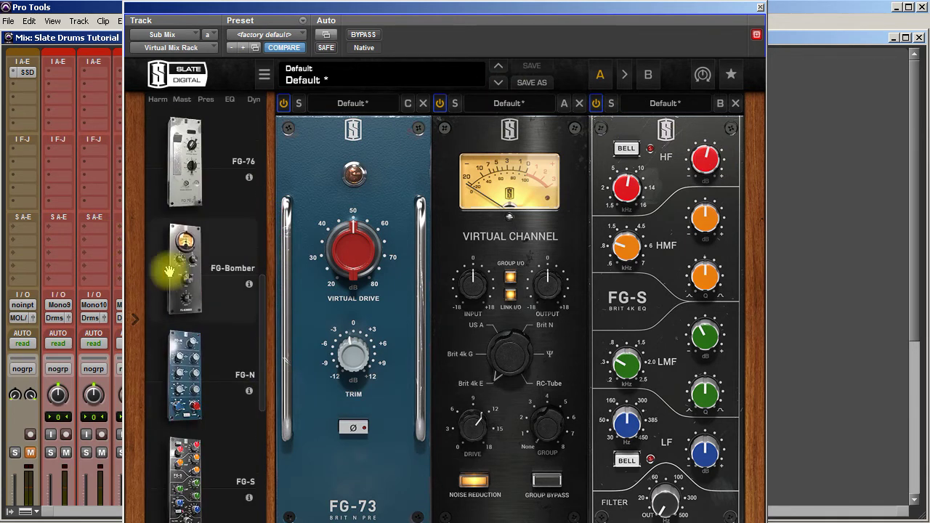
click(233, 269)
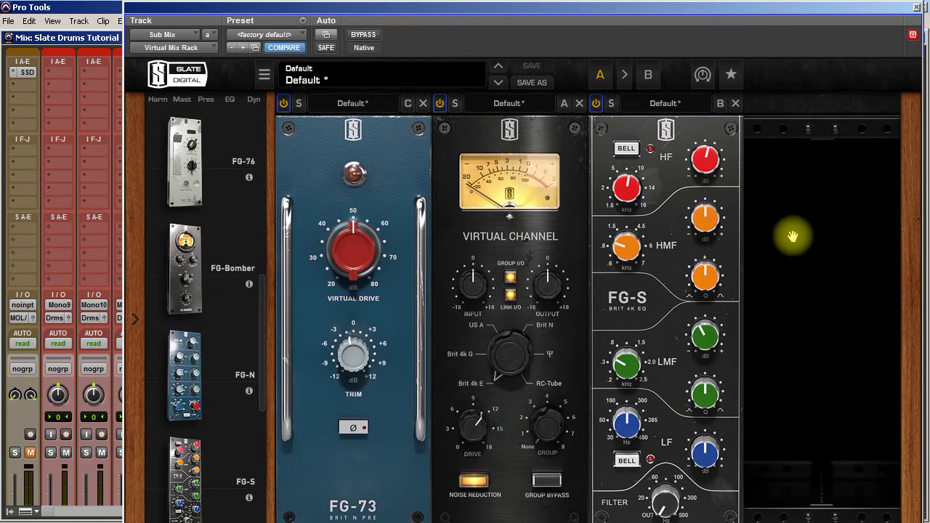
Step: Audition the FG-Bomber's intensity up to 95.8% along with its tone and drive, and bring the intensity back to 43.3%
mouse_move(790, 295)
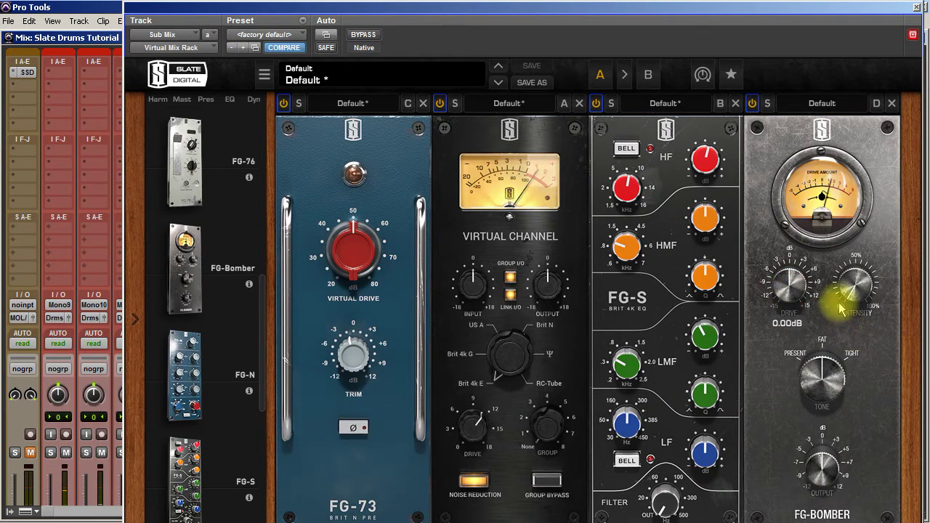
mouse_move(855, 285)
drag(859, 298, 858, 133)
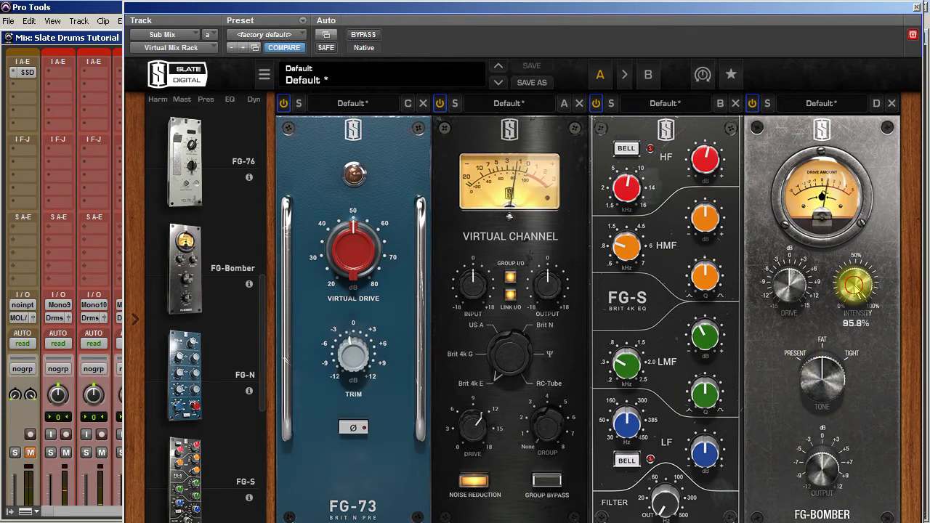
mouse_move(822, 392)
mouse_down()
mouse_move(826, 334)
mouse_move(799, 415)
mouse_move(807, 428)
mouse_move(820, 329)
mouse_move(821, 378)
mouse_up()
drag(855, 282, 851, 361)
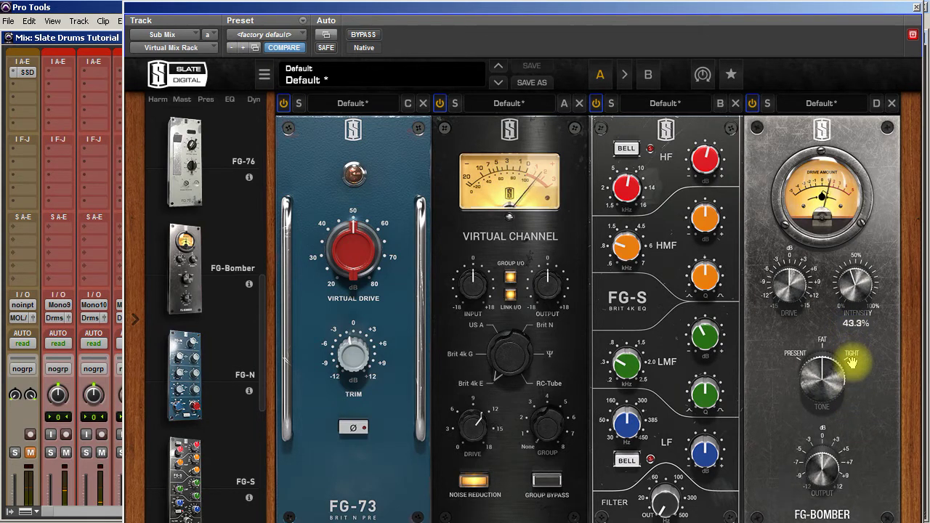
drag(789, 286, 816, 295)
Step: Compare the mix with the FG-Bomber off and on, fine-tune its intensity to 41.6%, and close the rack
click(752, 104)
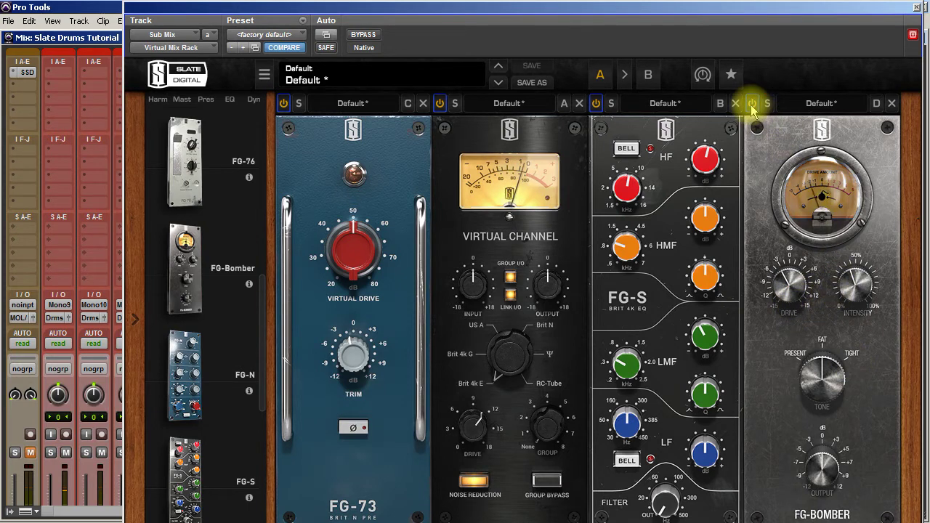
click(752, 105)
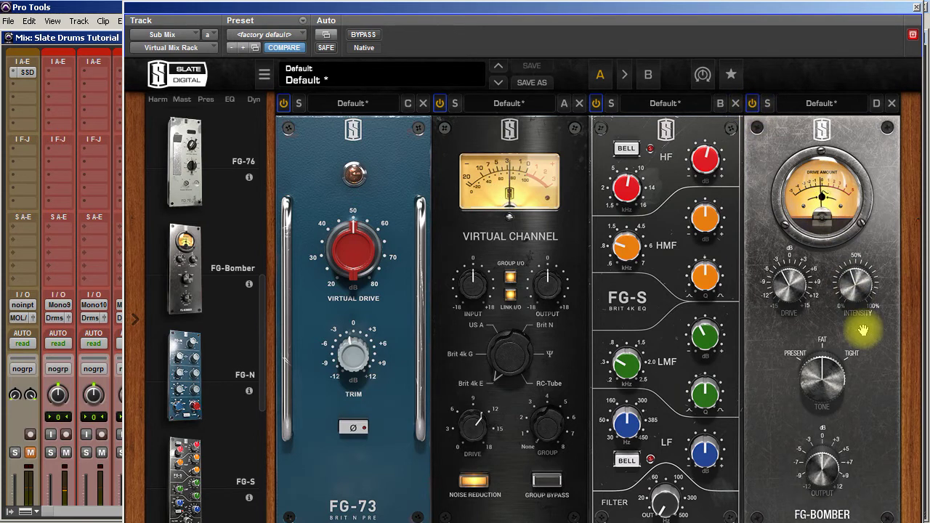
drag(861, 303, 863, 307)
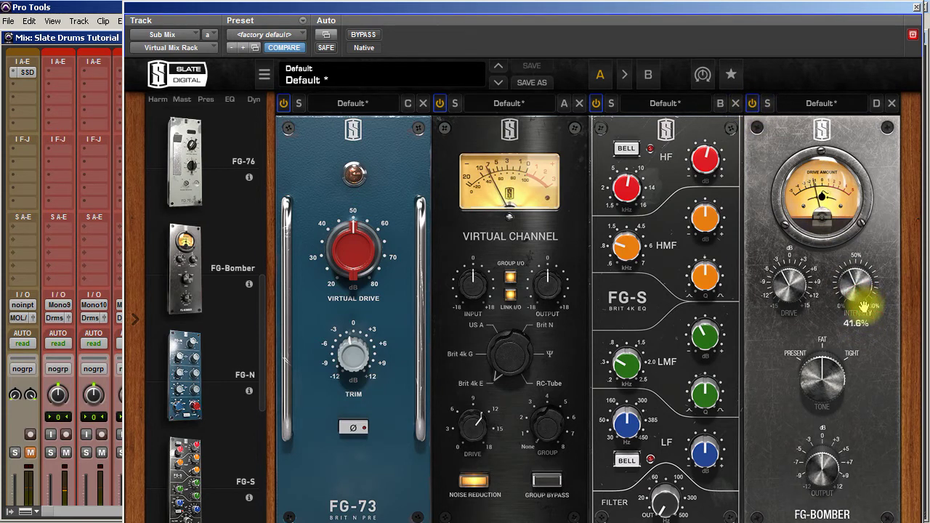
click(754, 104)
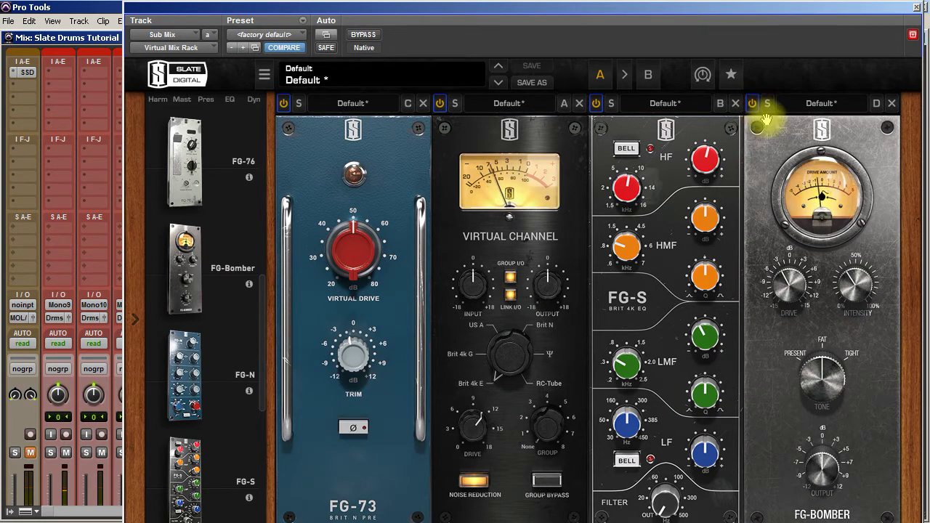
click(916, 7)
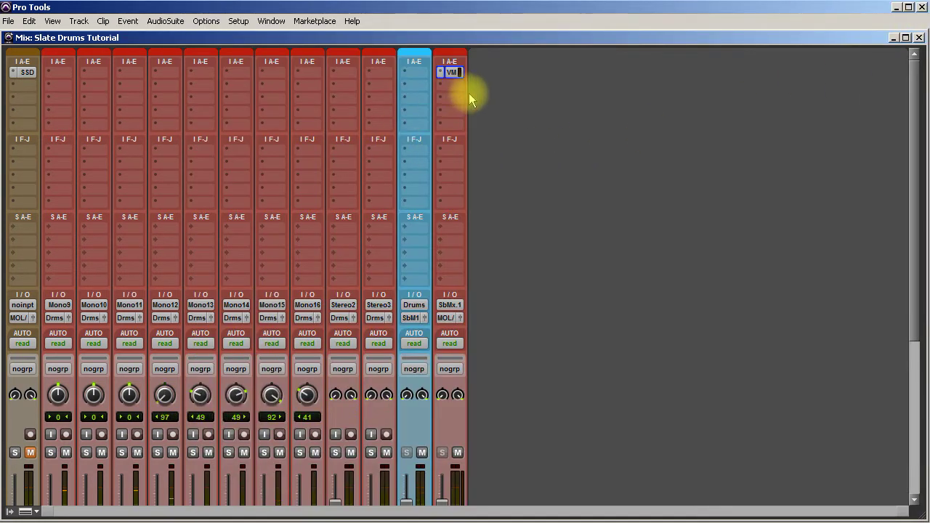
Step: Insert the stereo VBC FG-Grey compressor below the Virtual Mix Rack on Sub Mix and move its window down for a clear view
click(452, 84)
mouse_move(478, 106)
mouse_move(614, 109)
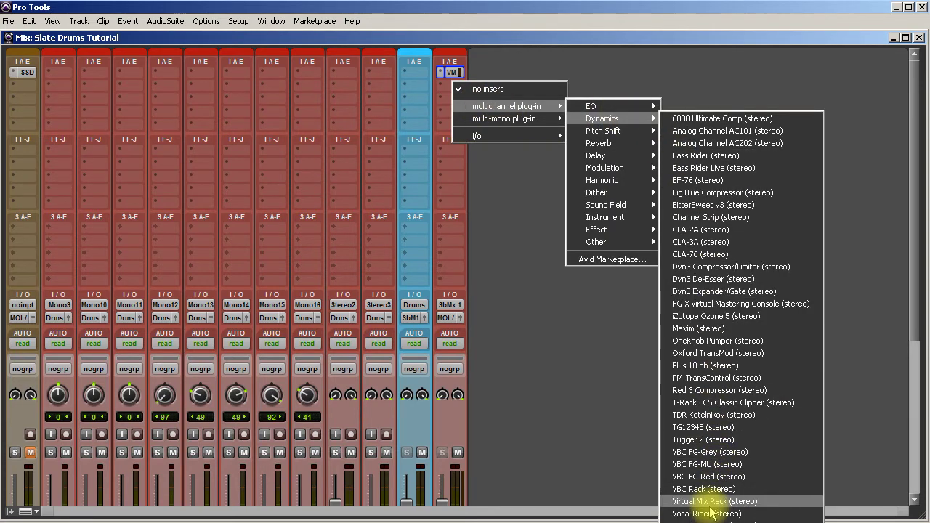
click(734, 457)
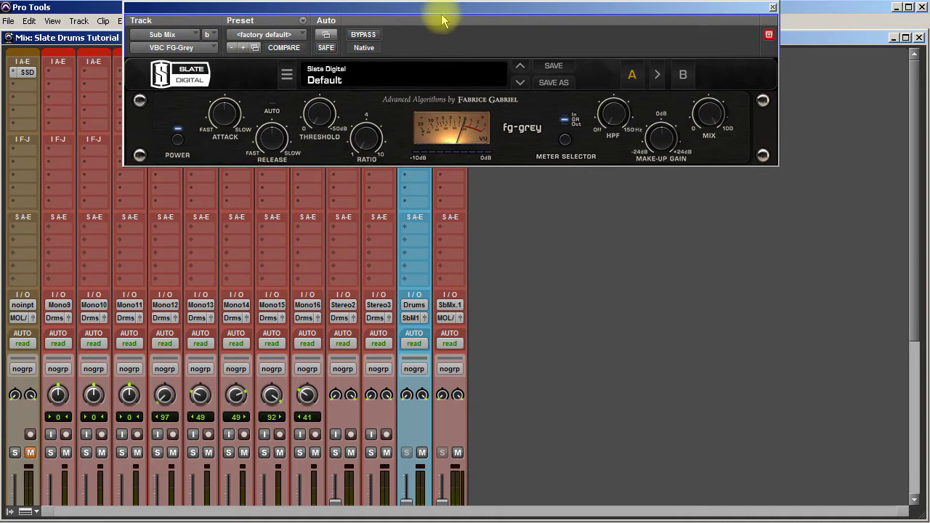
drag(488, 10, 554, 89)
Step: Set the FG-Grey's ratio to 3.5, reset its threshold to 0 dB, and try out the release control before resetting it
drag(437, 198, 418, 154)
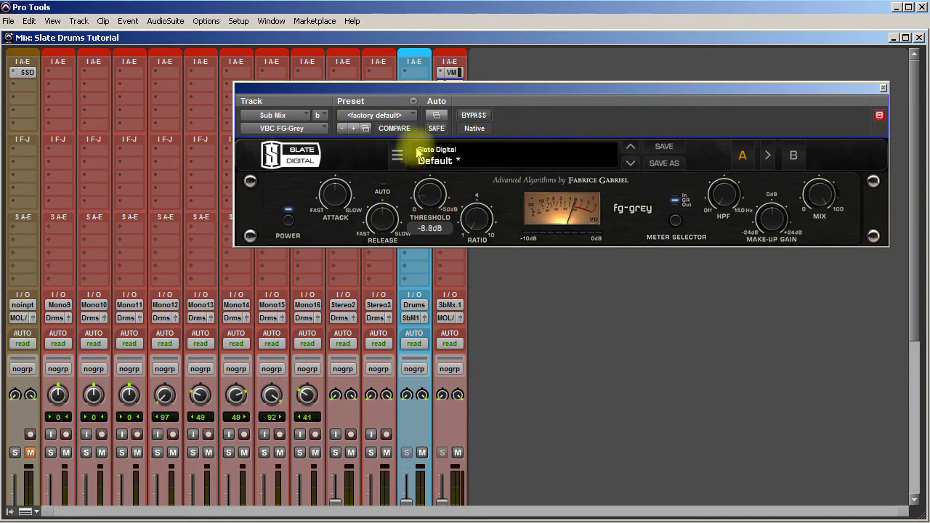
drag(473, 213, 473, 221)
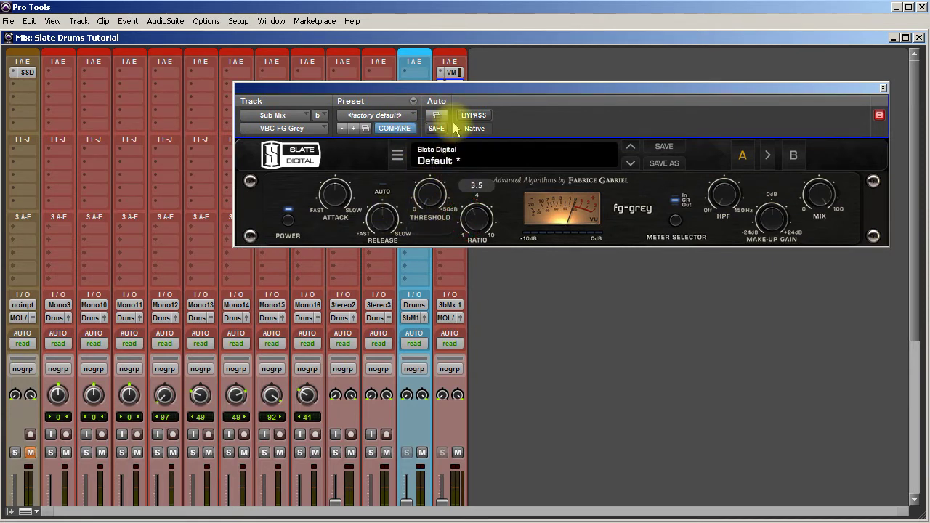
alt+click(429, 206)
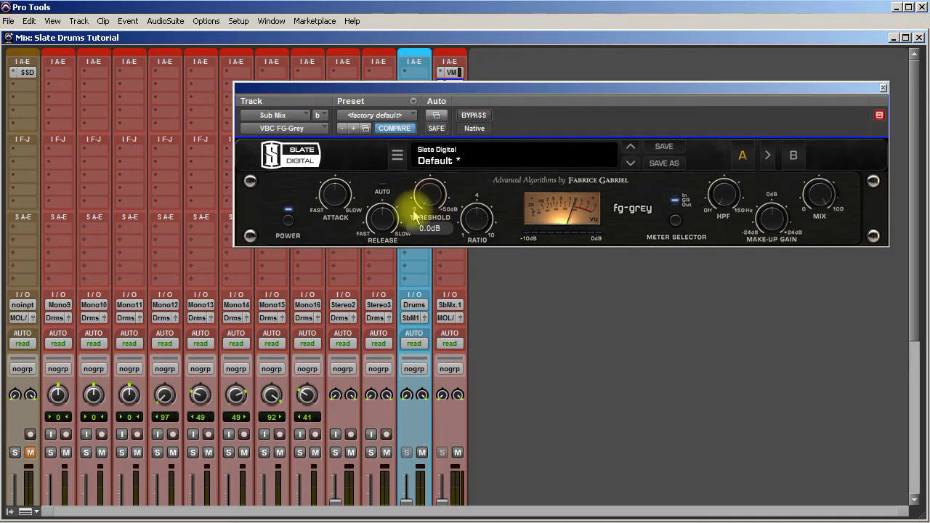
drag(384, 229, 391, 191)
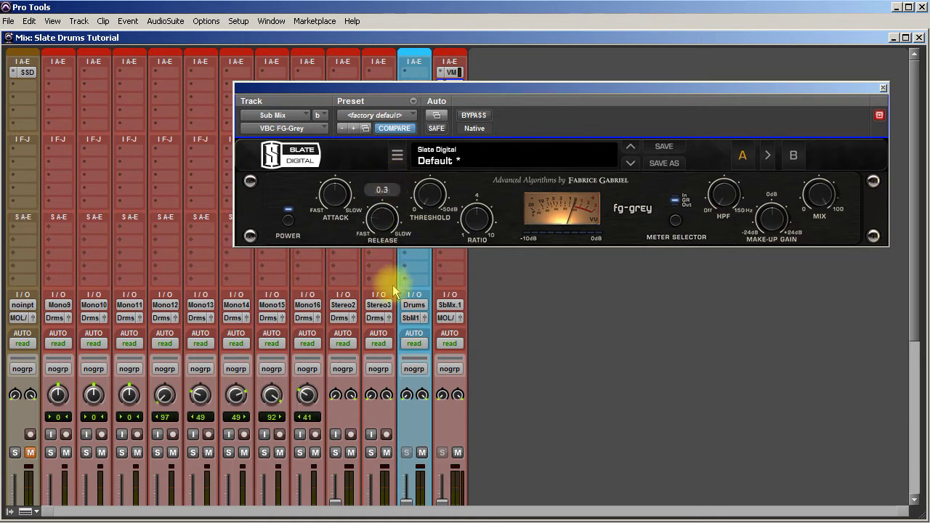
alt+click(382, 218)
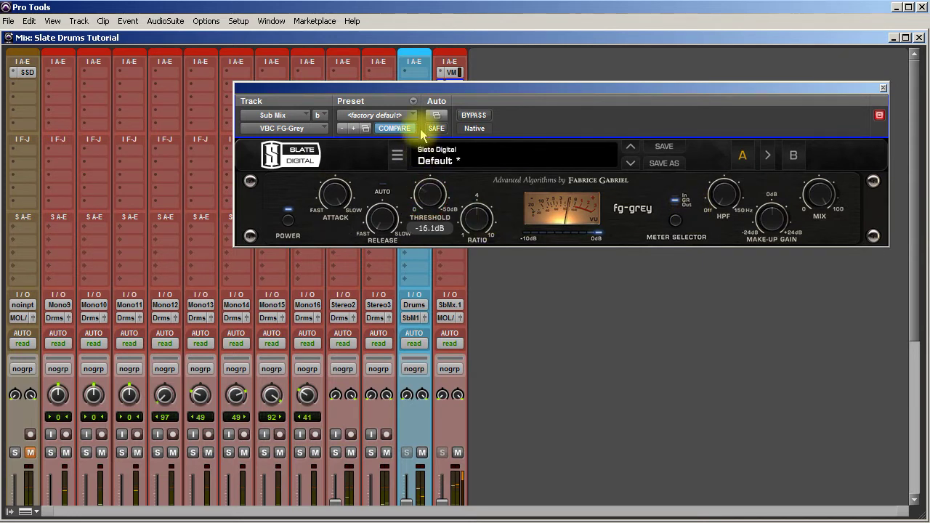
Step: Audition the FG-Grey's attack between 100 and 10, and set it to 30
mouse_move(333, 196)
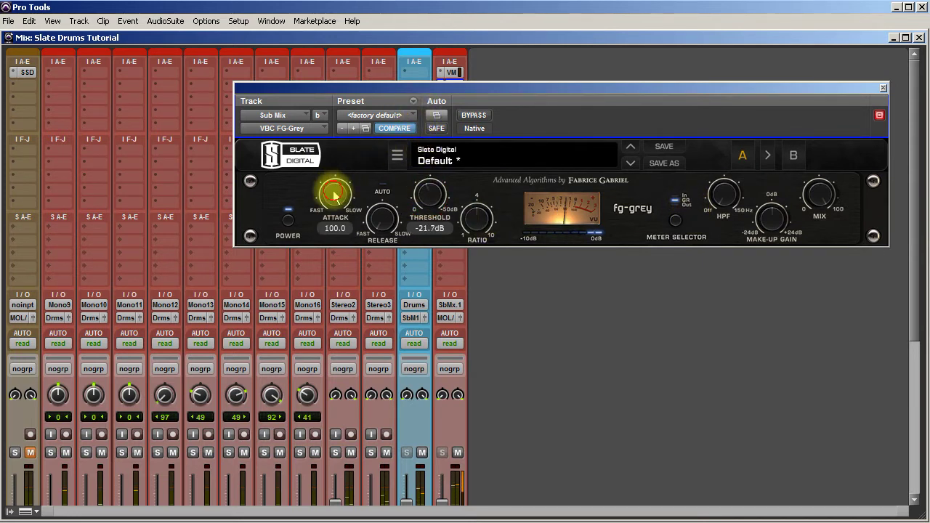
drag(335, 225, 338, 260)
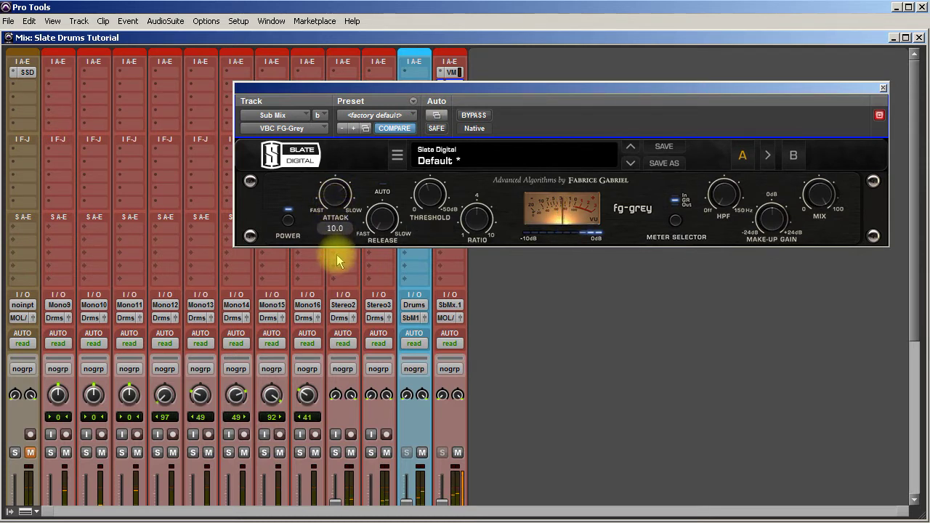
drag(338, 262, 326, 181)
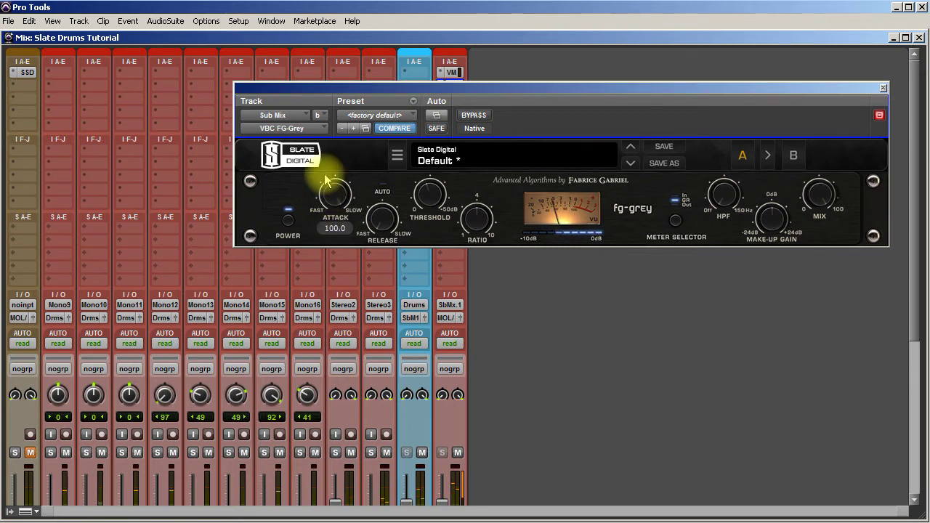
drag(326, 181, 336, 258)
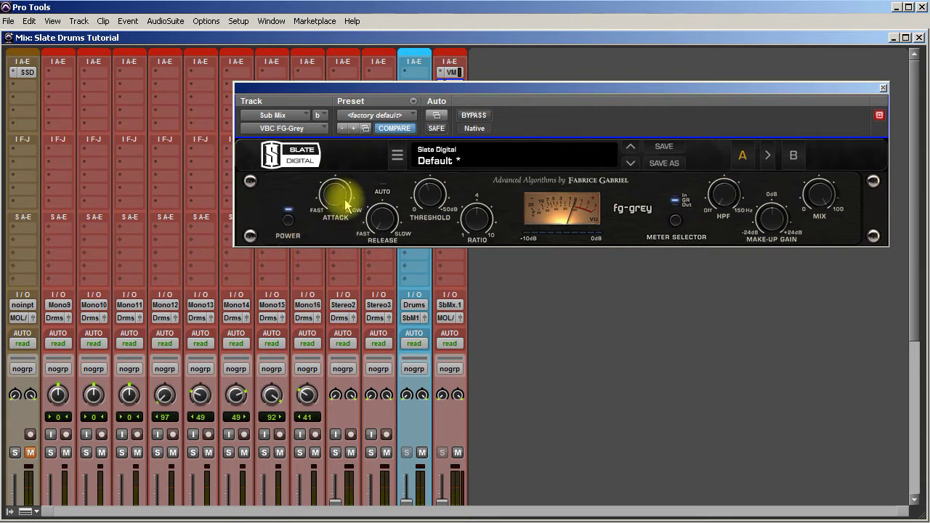
drag(346, 206, 340, 166)
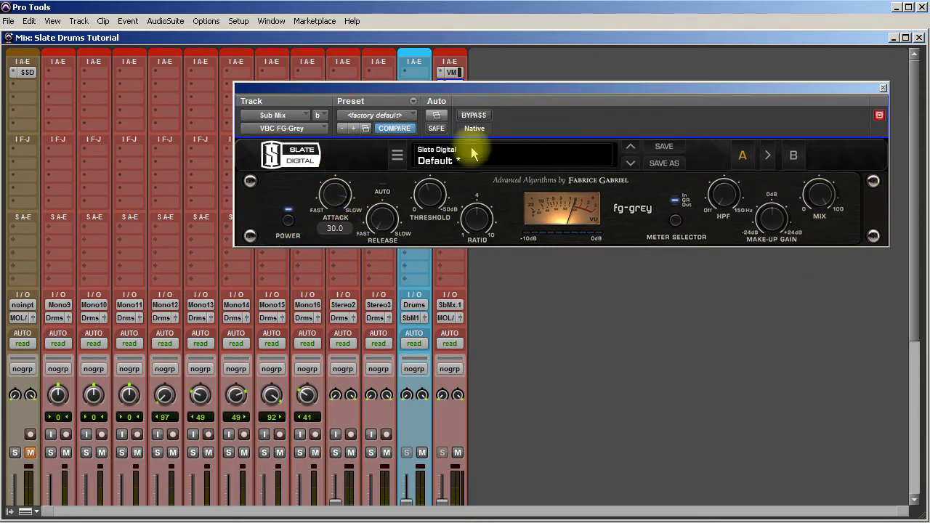
Step: Restart playback and set the FG-Grey's threshold to about -8.1 dB
drag(430, 197, 428, 267)
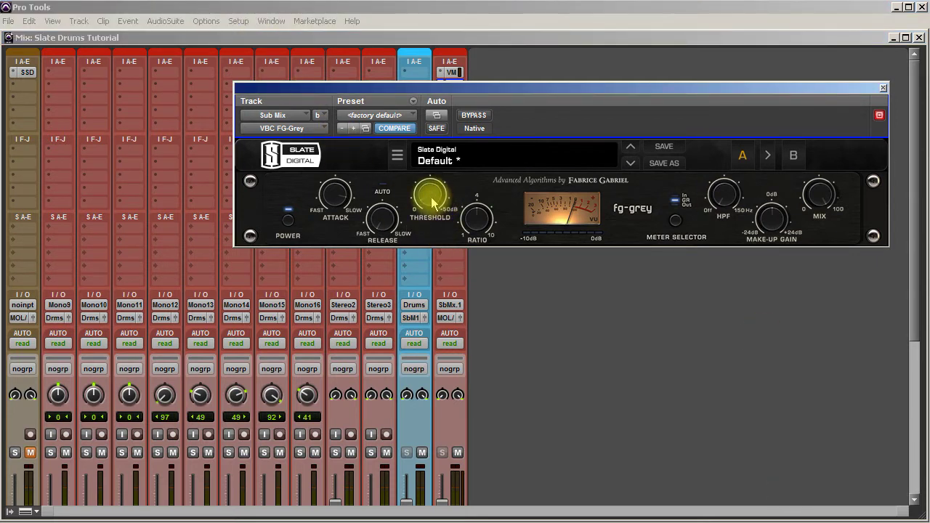
click(525, 292)
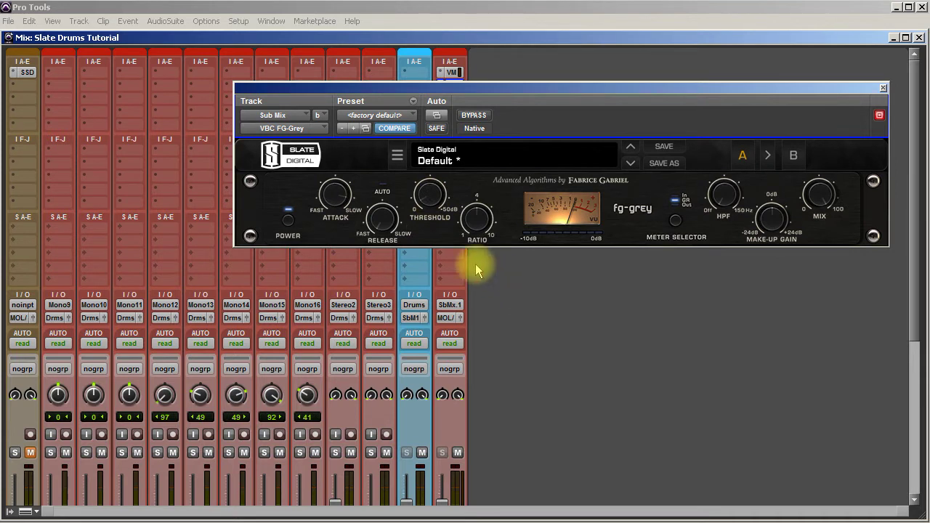
key(space)
drag(430, 204, 430, 202)
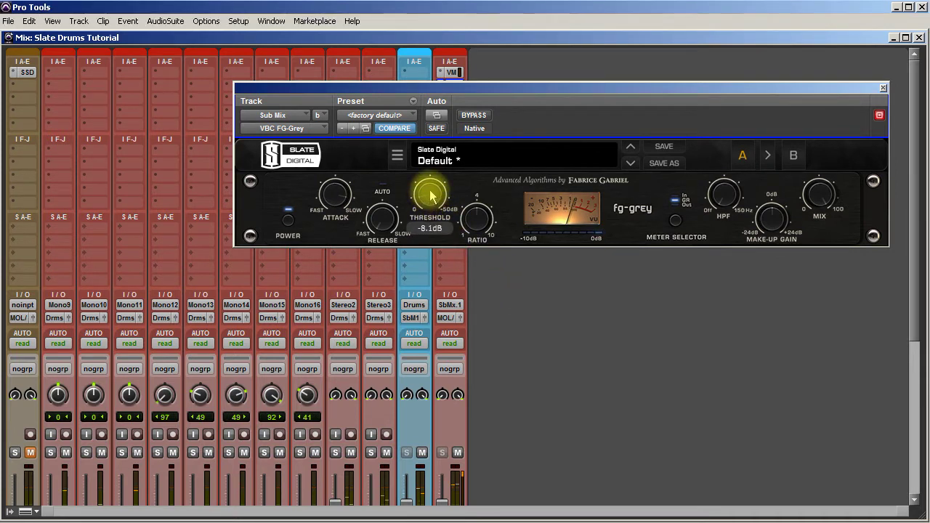
Step: Compare the drums with the FG-Grey bypassed and active, and trim its make-up gain to about -1.3 dB
click(473, 117)
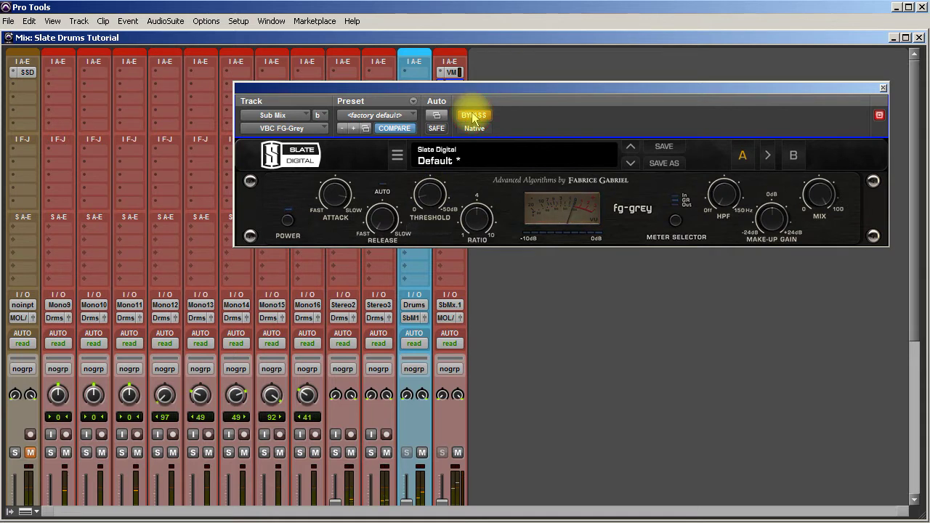
click(473, 117)
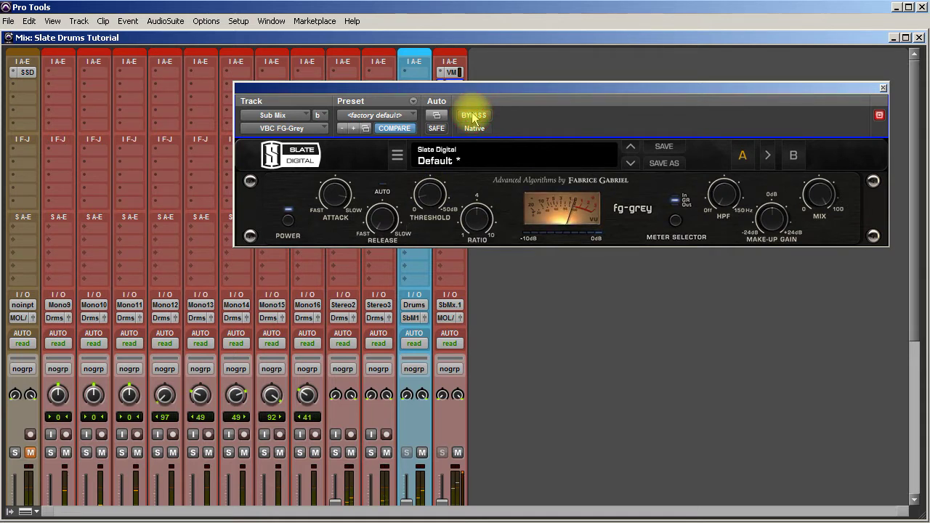
mouse_move(775, 211)
drag(775, 212, 770, 219)
Step: Recheck the level-matched FG-Grey against bypass, leave it active, and close its plug-in window
click(473, 116)
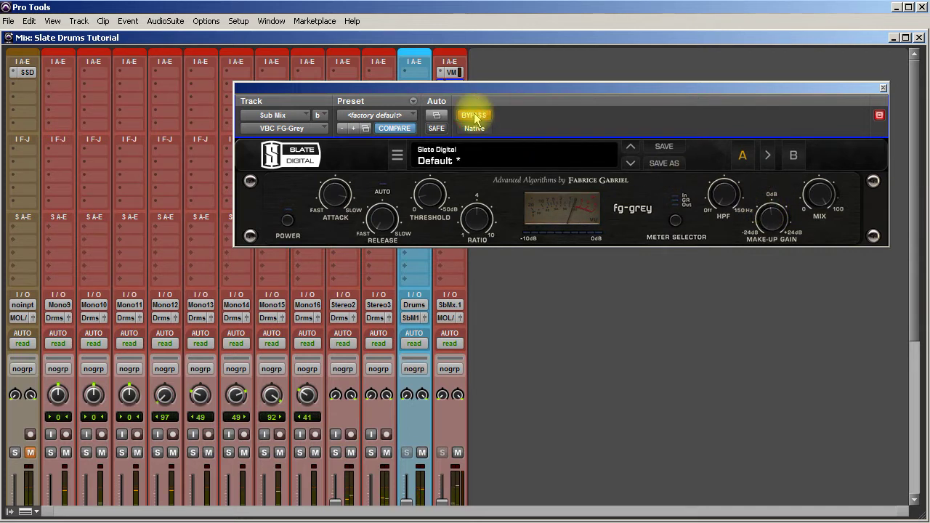
click(472, 116)
mouse_move(767, 214)
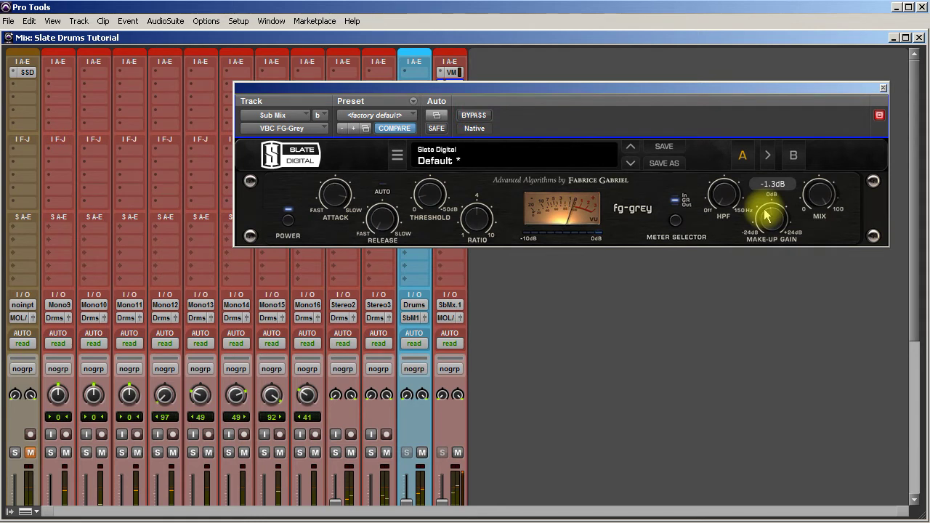
click(478, 116)
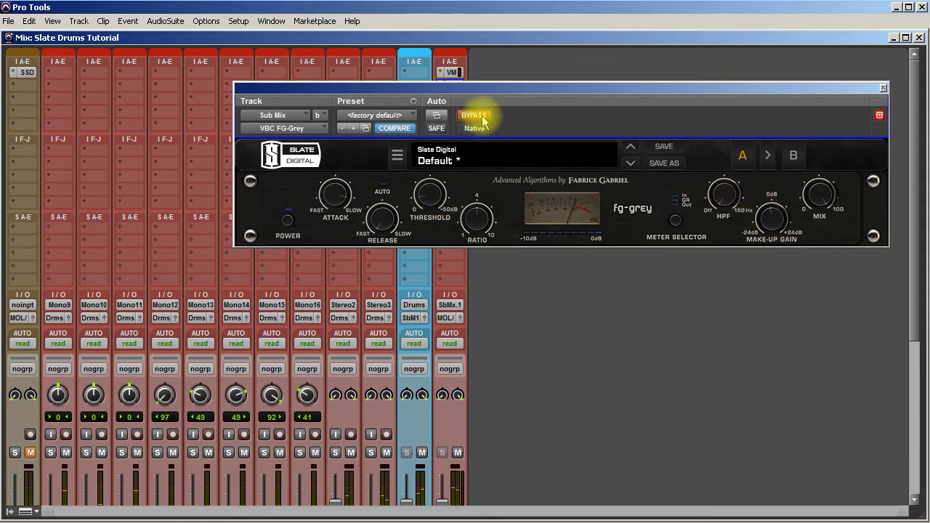
click(473, 116)
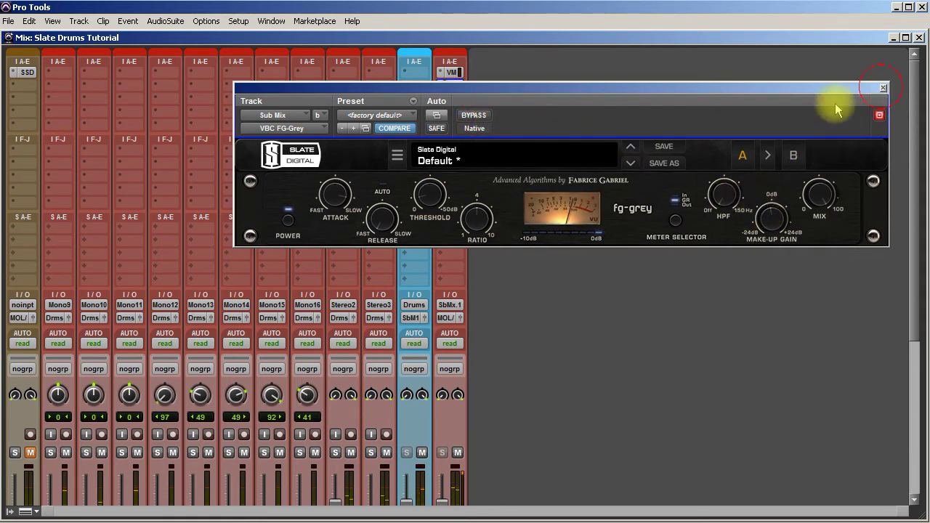
click(883, 88)
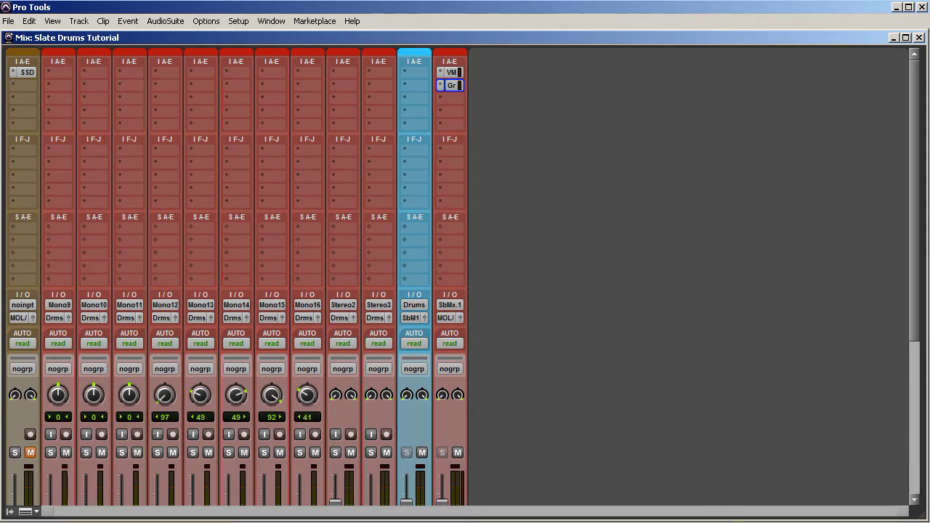
Step: Review the mixer strips from the inserts down to the faders, including the routing of the Drums and Sub Mix tracks
scroll(336, 257, down, 2)
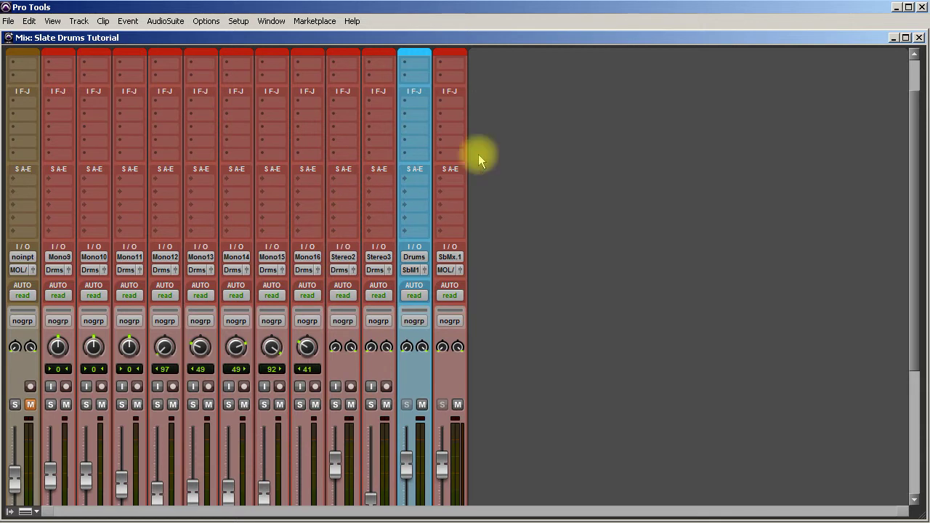
scroll(545, 228, up, 2)
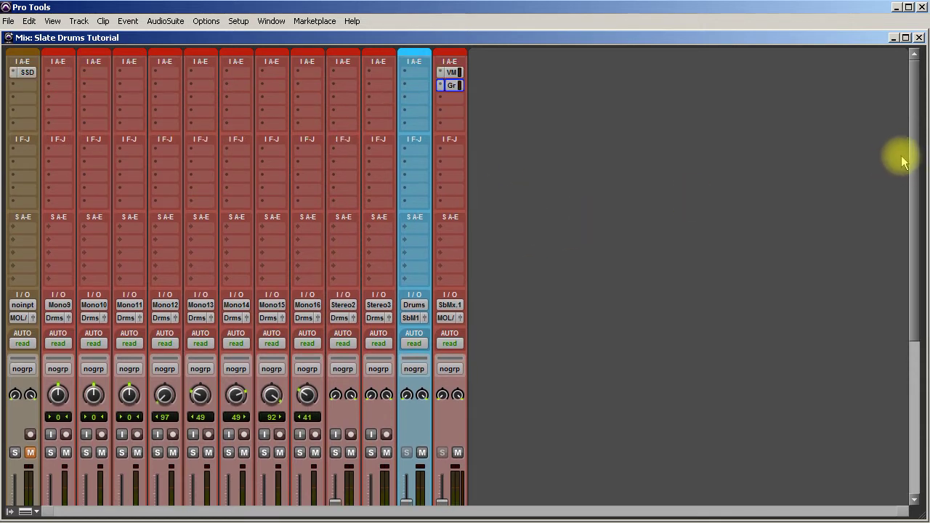
drag(911, 147, 916, 205)
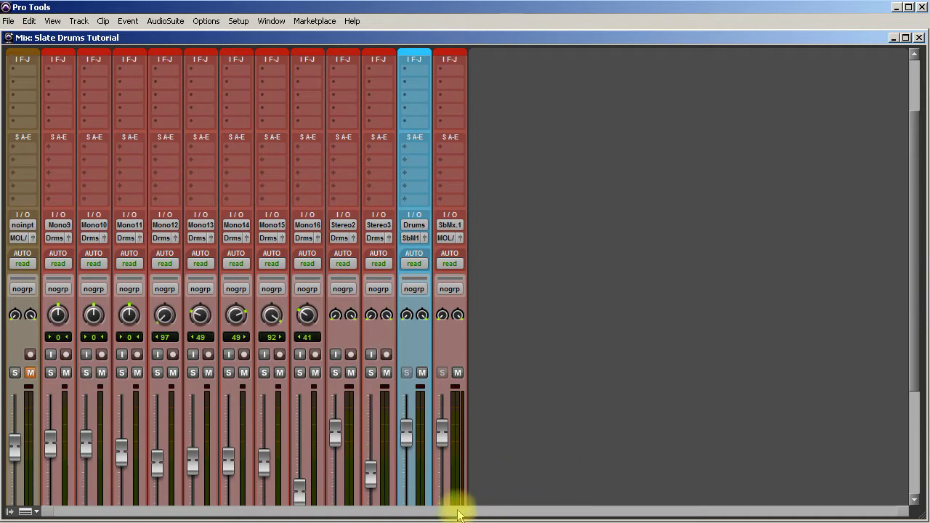
drag(908, 280, 912, 361)
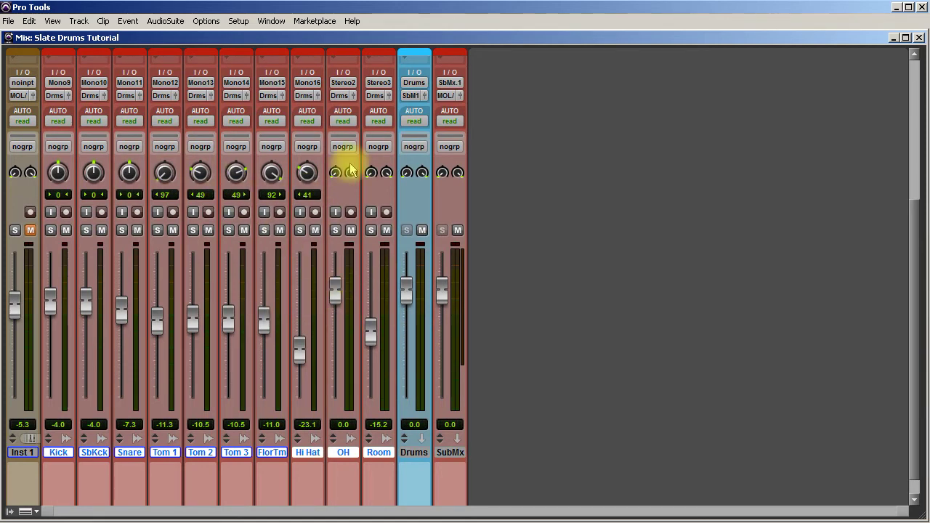
drag(909, 288, 907, 141)
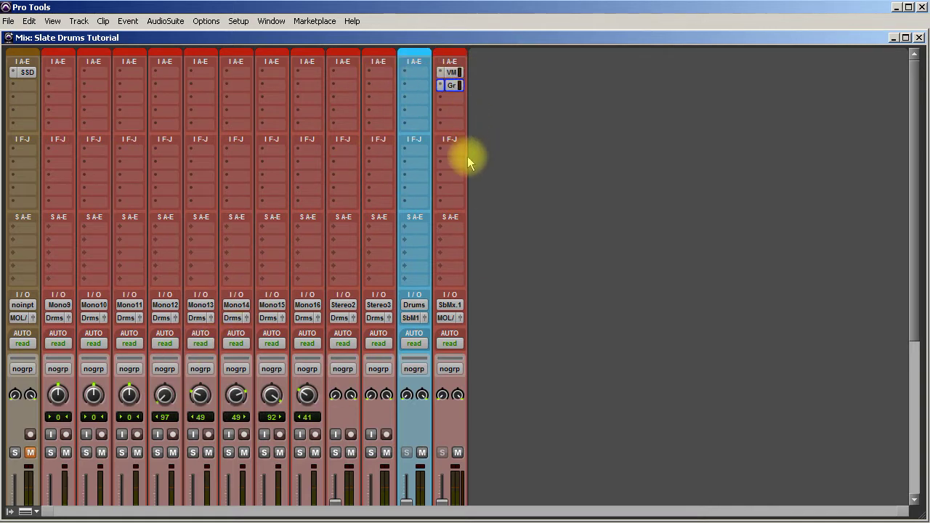
scroll(467, 156, down, 3)
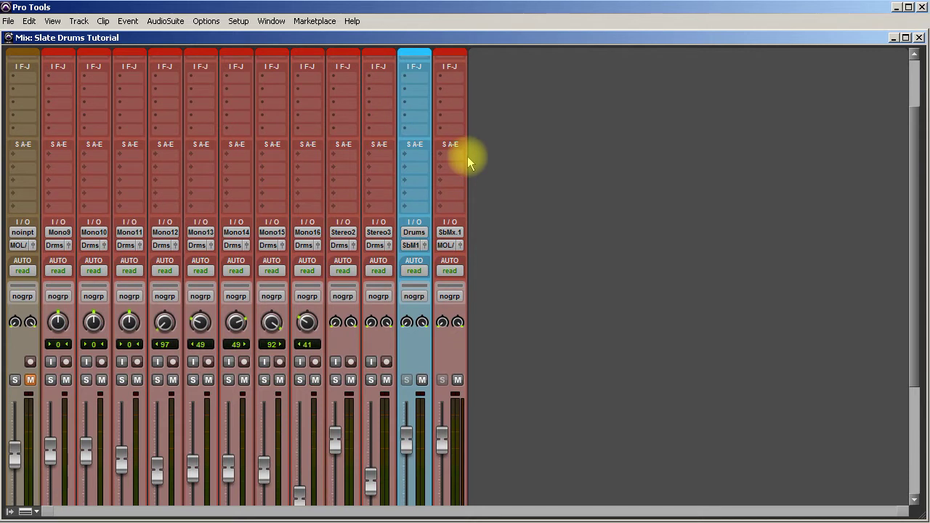
scroll(467, 156, up, 3)
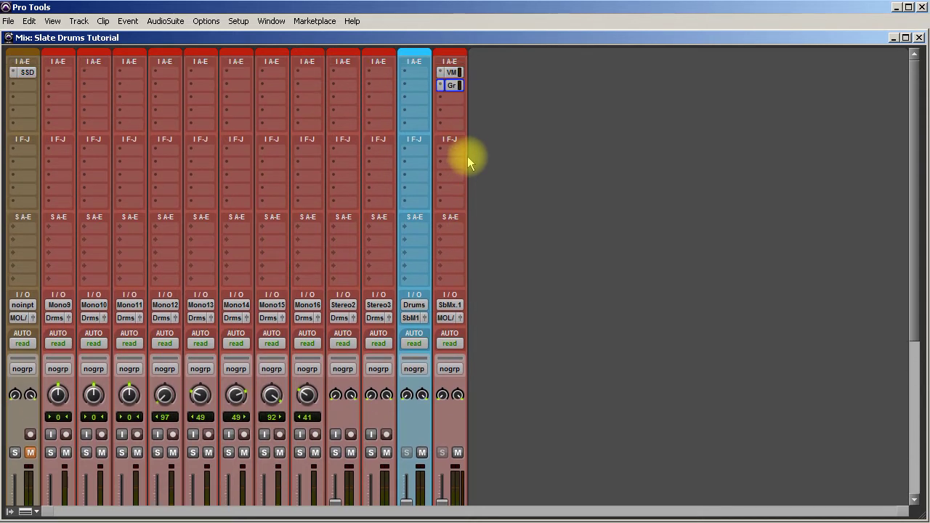
Step: Insert the stereo VBC FG-Red compressor in the second insert slot of the Drums track and reposition its window
click(407, 82)
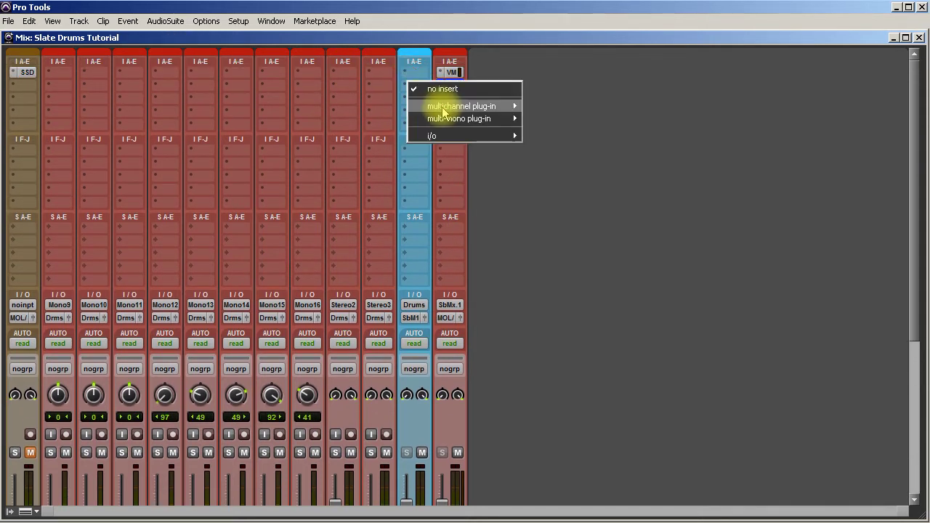
mouse_move(450, 106)
mouse_move(555, 109)
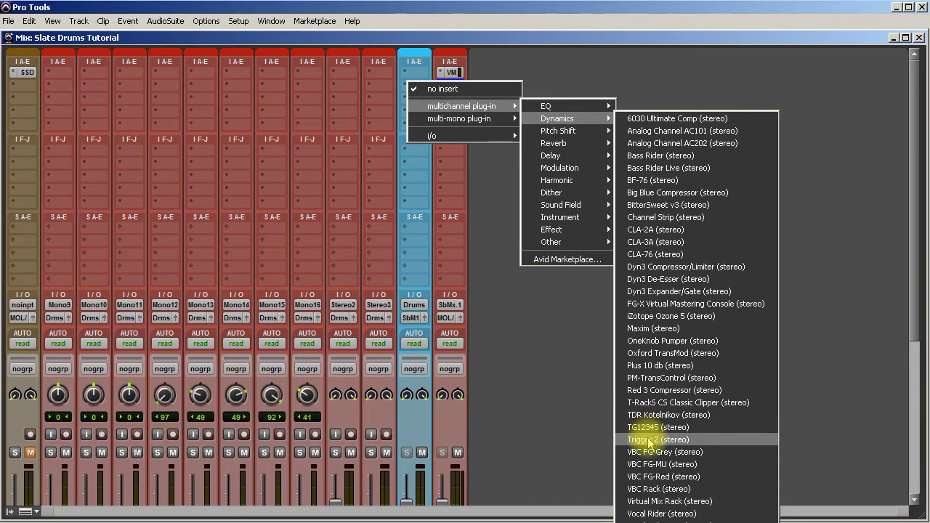
click(676, 476)
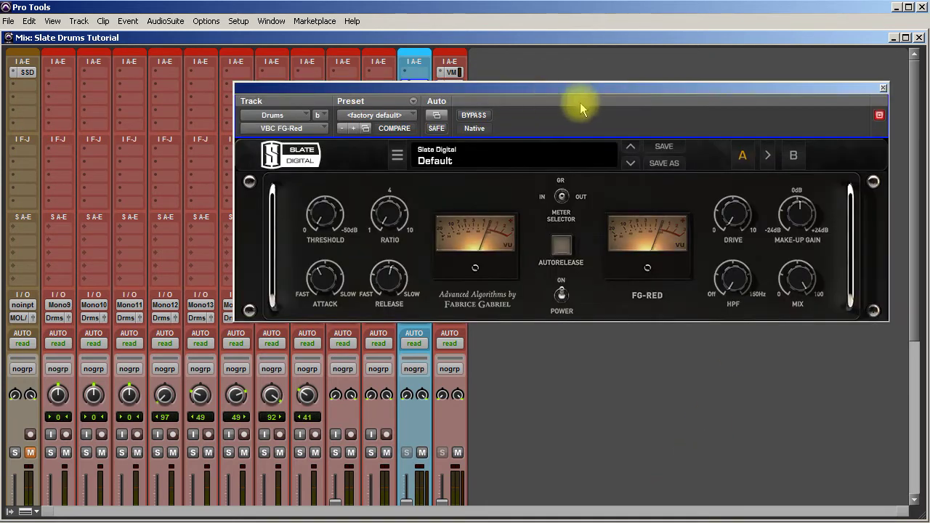
drag(566, 89, 538, 103)
Step: Set the FG-Red's ratio to 4.0, its attack to 9.9, and its release to the fastest setting
drag(368, 233, 358, 155)
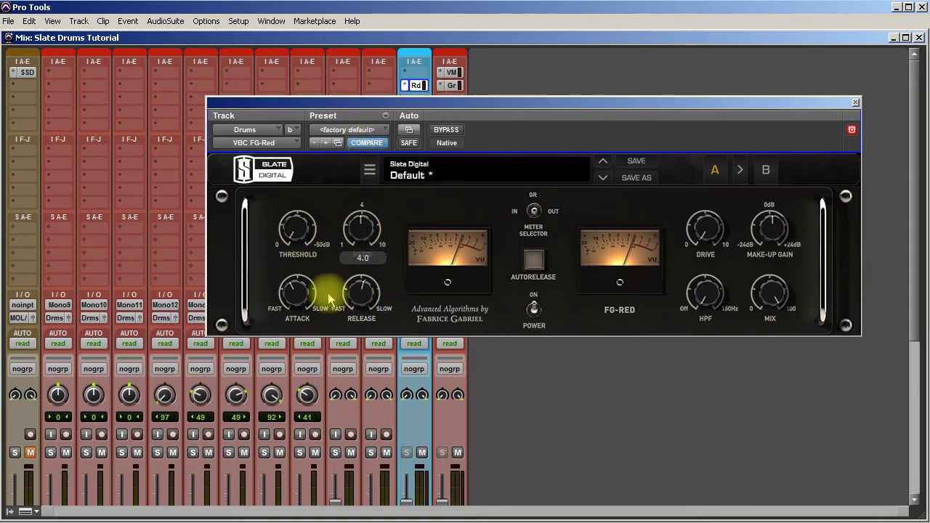
drag(303, 298, 311, 192)
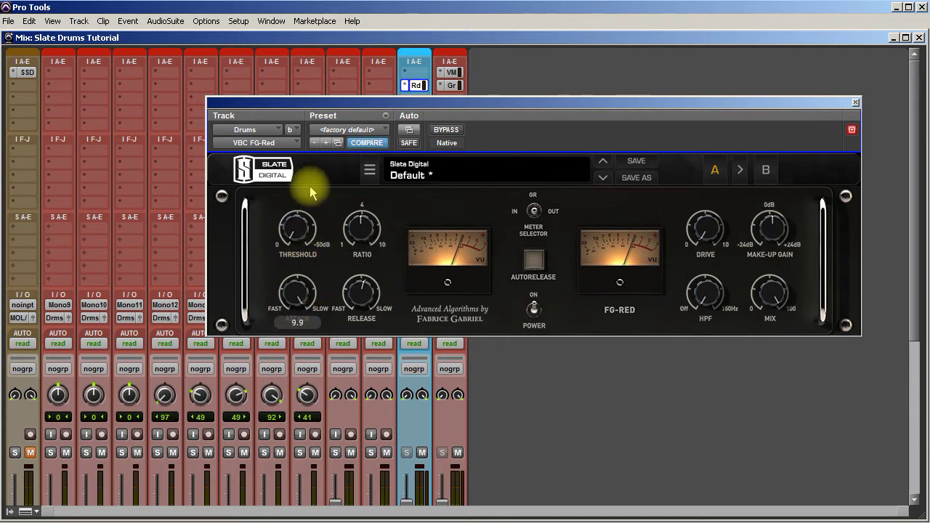
click(365, 290)
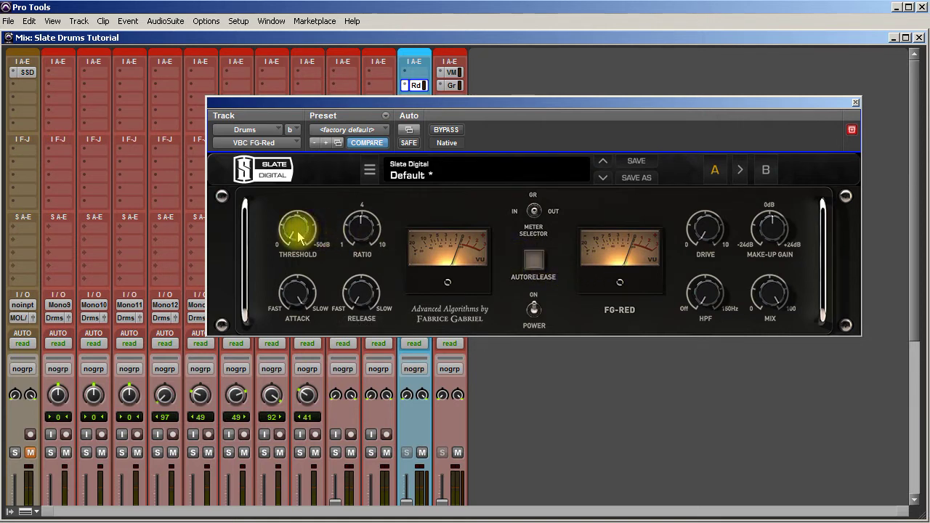
Step: During playback, set the FG-Red's threshold to about -12.4 dB, raise its HPF partway, and add a little drive
drag(298, 236, 303, 193)
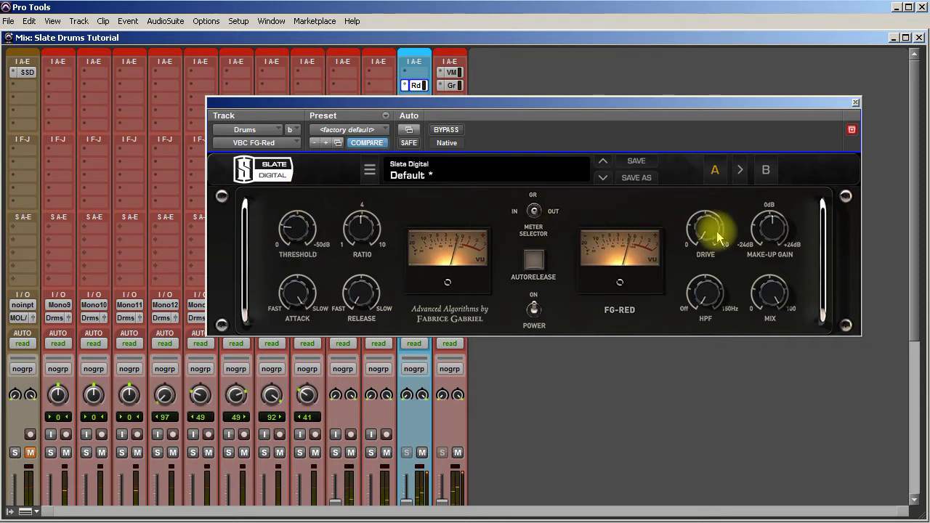
drag(707, 291, 705, 268)
drag(710, 234, 713, 226)
drag(309, 236, 311, 226)
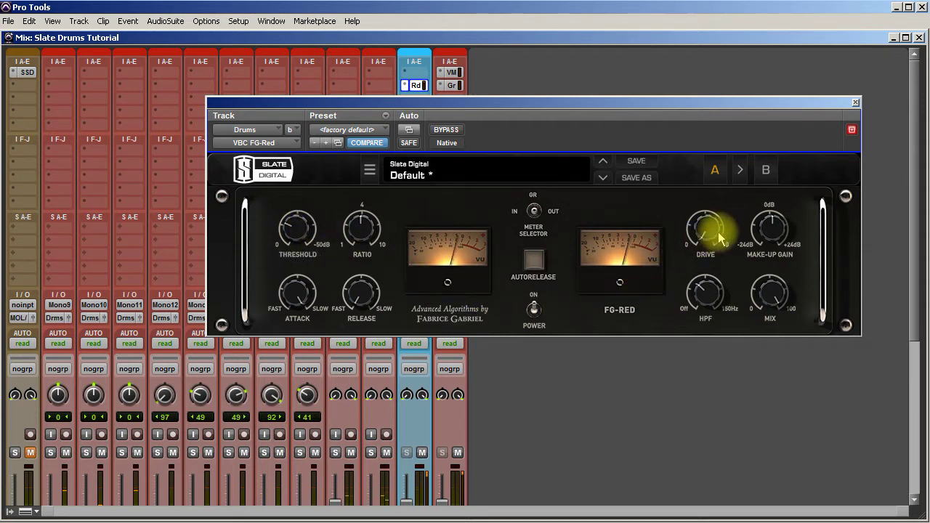
drag(710, 240, 705, 219)
drag(269, 215, 307, 246)
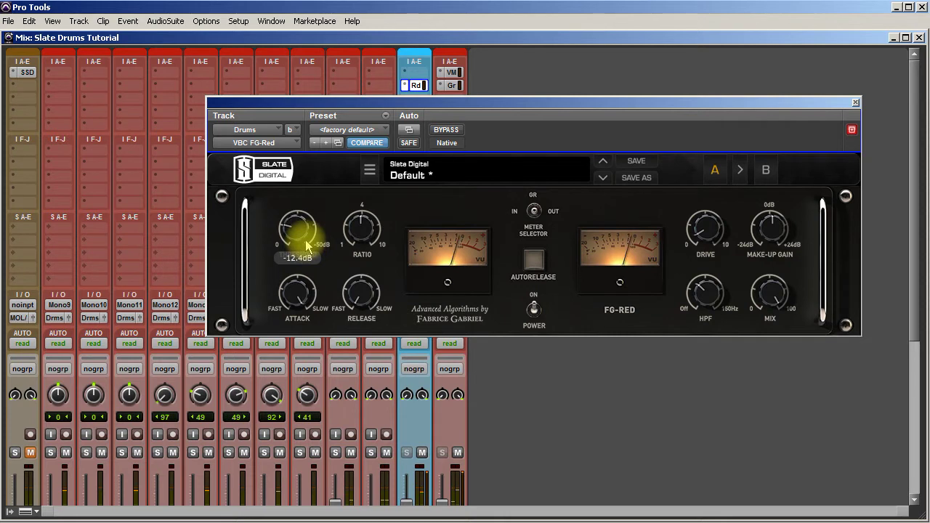
Step: Compare the drums repeatedly with the FG-Red bypassed and active, leave it active, and close its window
click(444, 133)
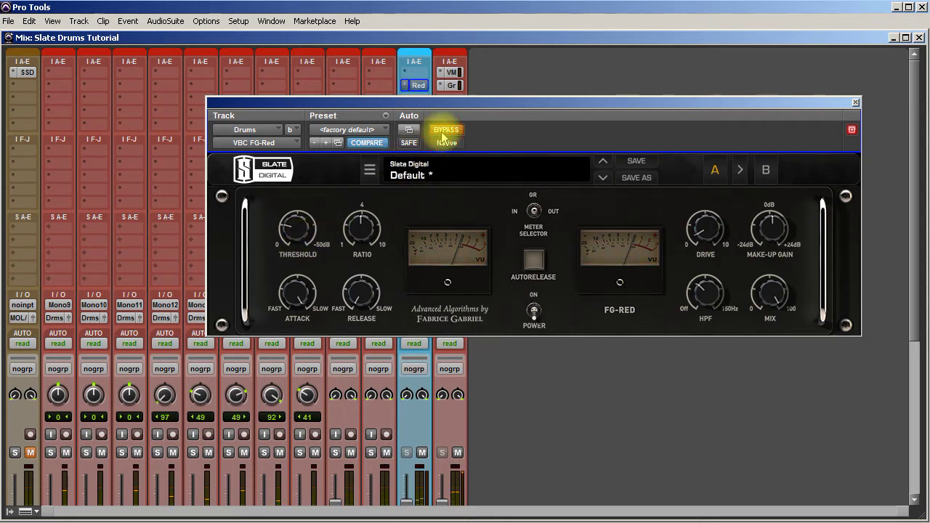
click(443, 133)
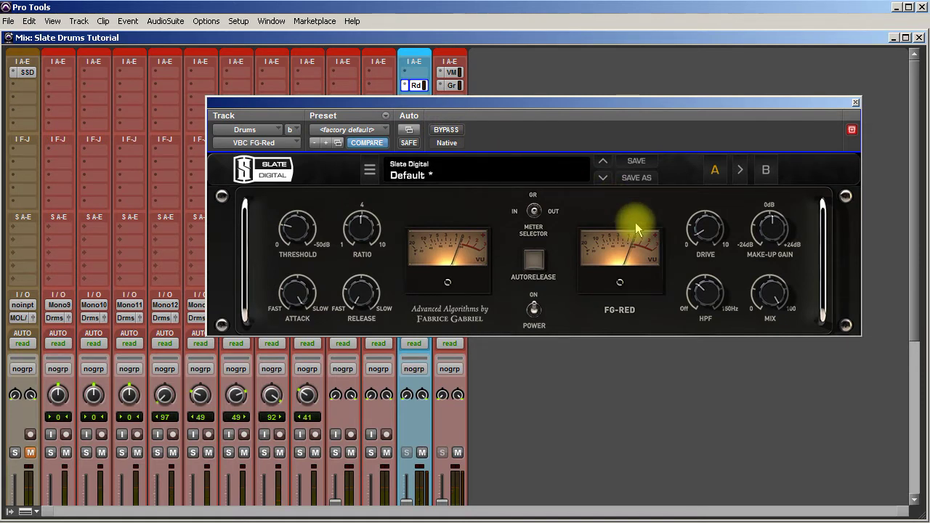
click(446, 129)
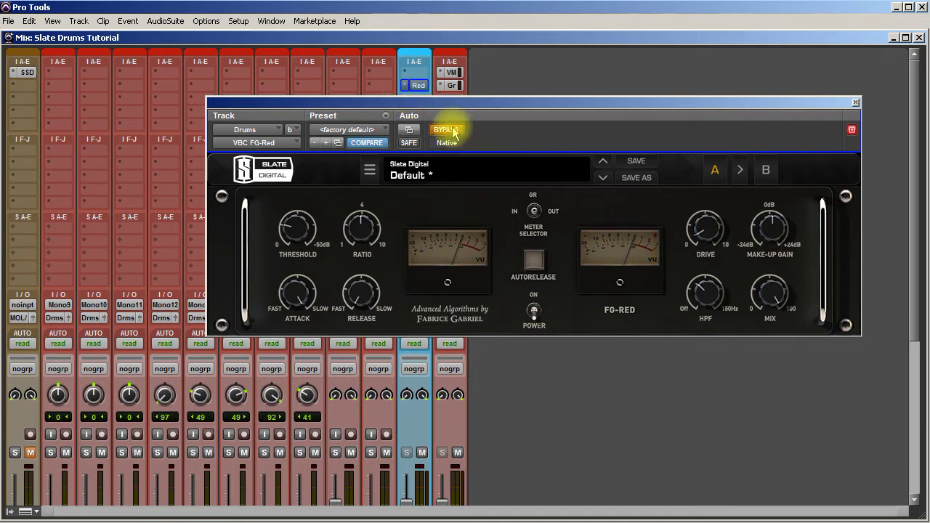
click(452, 131)
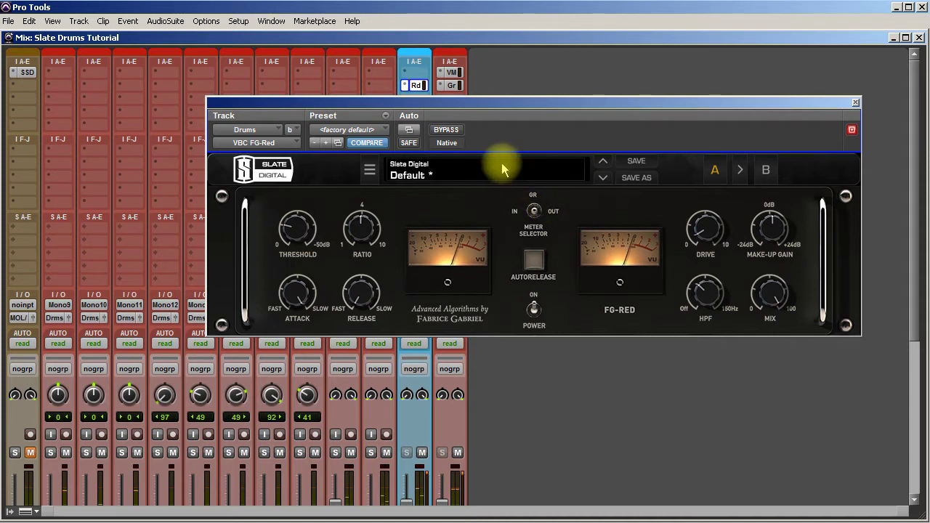
click(452, 131)
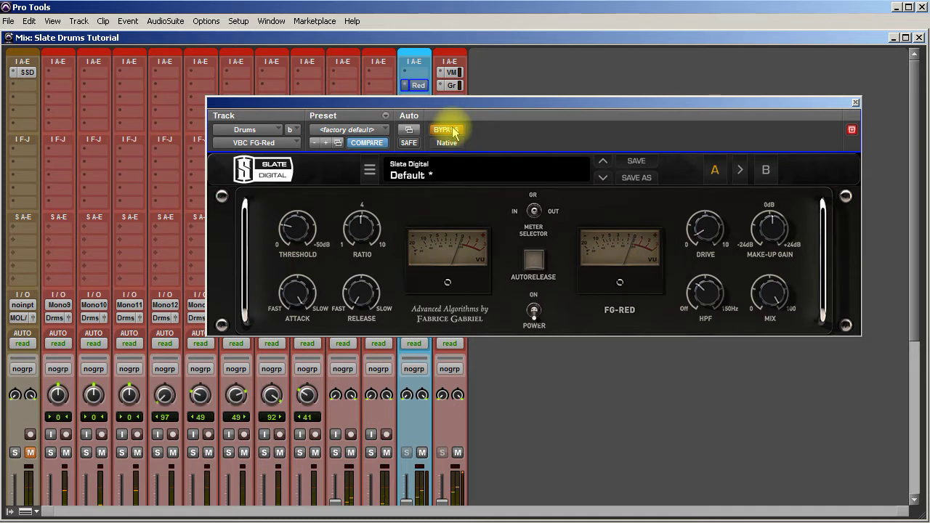
click(451, 130)
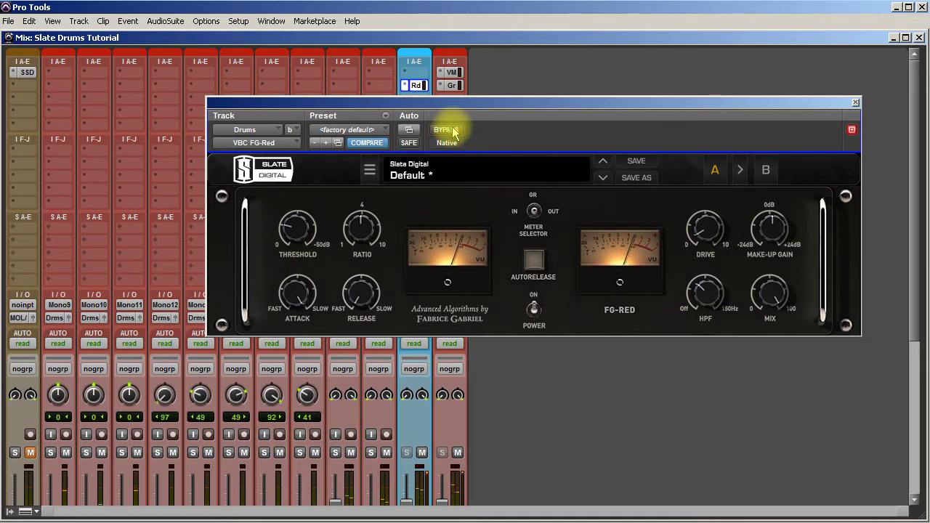
click(452, 131)
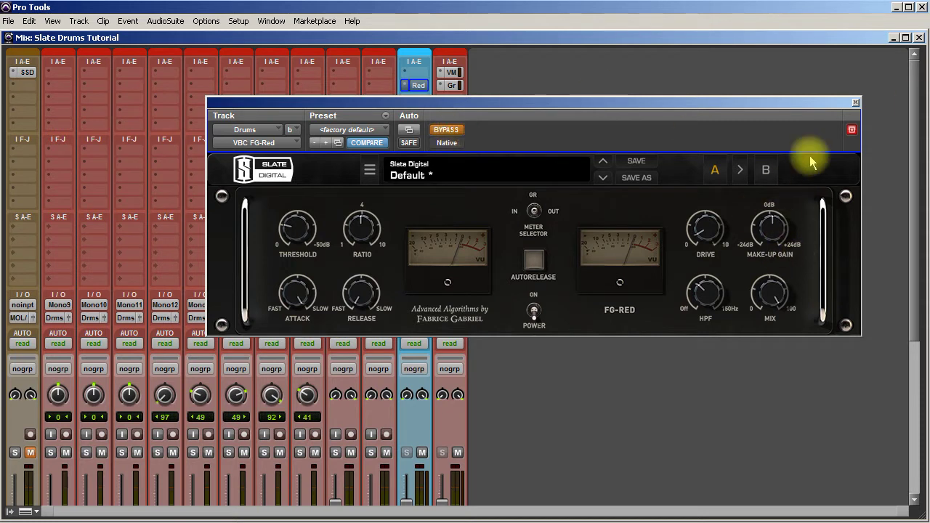
click(446, 129)
click(855, 102)
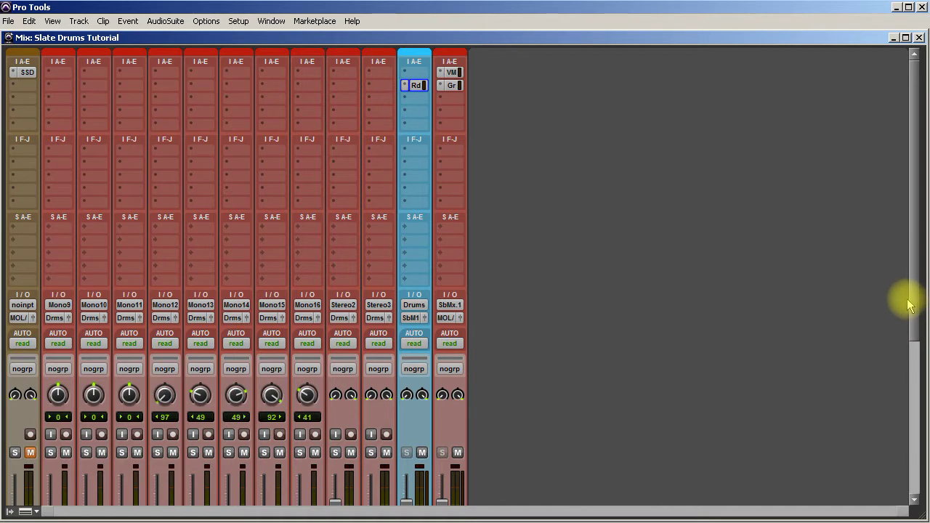
Step: Solo the Kick and SbKck tracks, start playback, and raise the SbKck fader to about +3.3 dB
drag(911, 301, 915, 375)
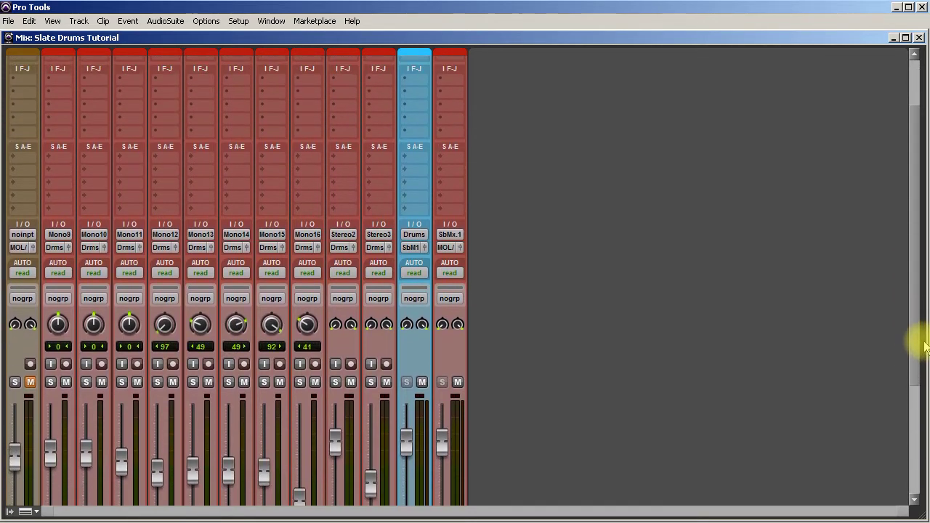
click(51, 389)
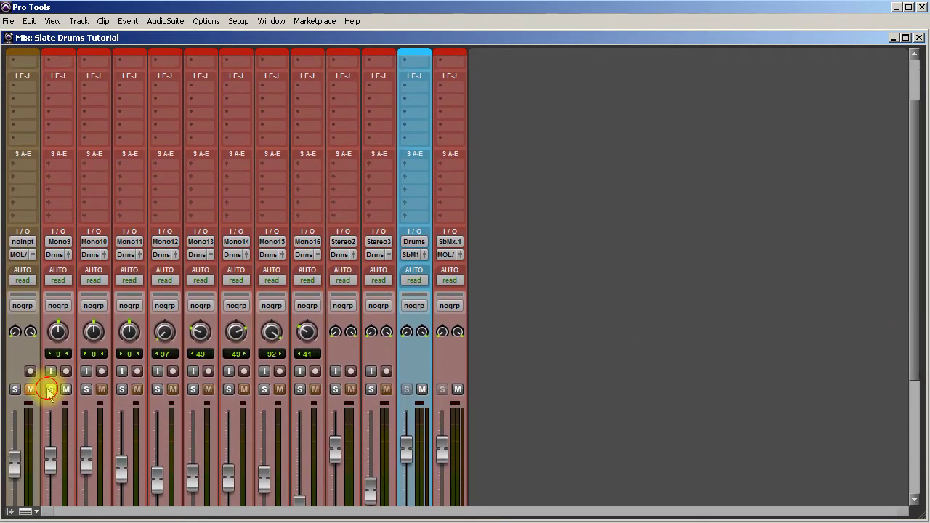
click(86, 390)
key(space)
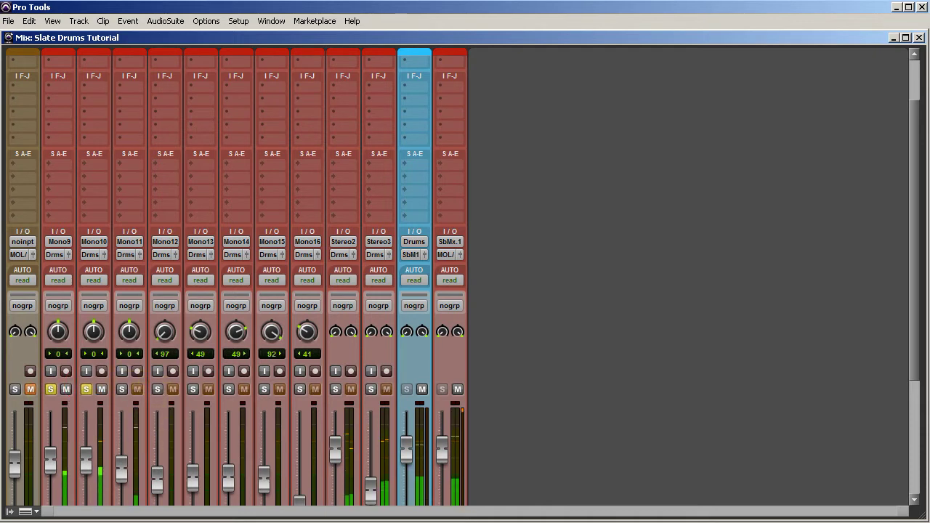
drag(88, 463, 98, 445)
drag(913, 338, 913, 429)
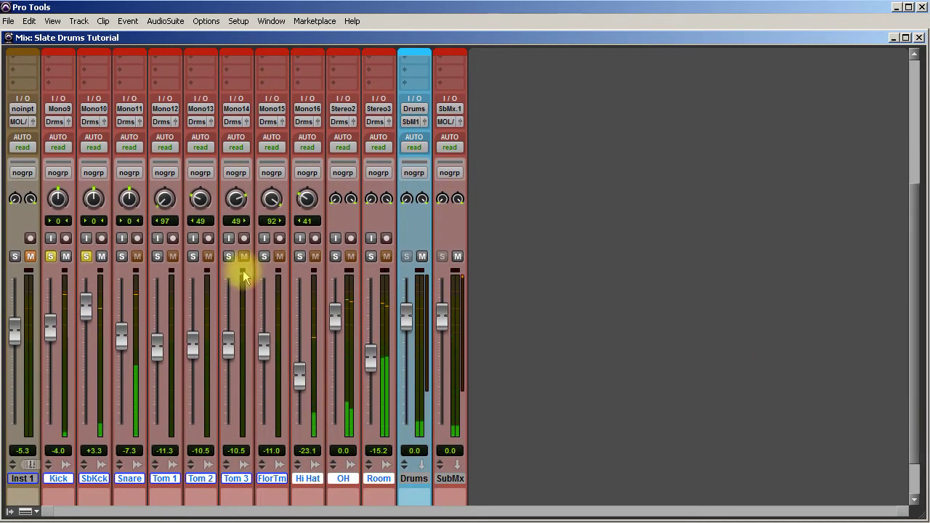
Step: Lower the SbKck fader to about +1.9 dB and turn off the track's solo
drag(81, 317, 83, 326)
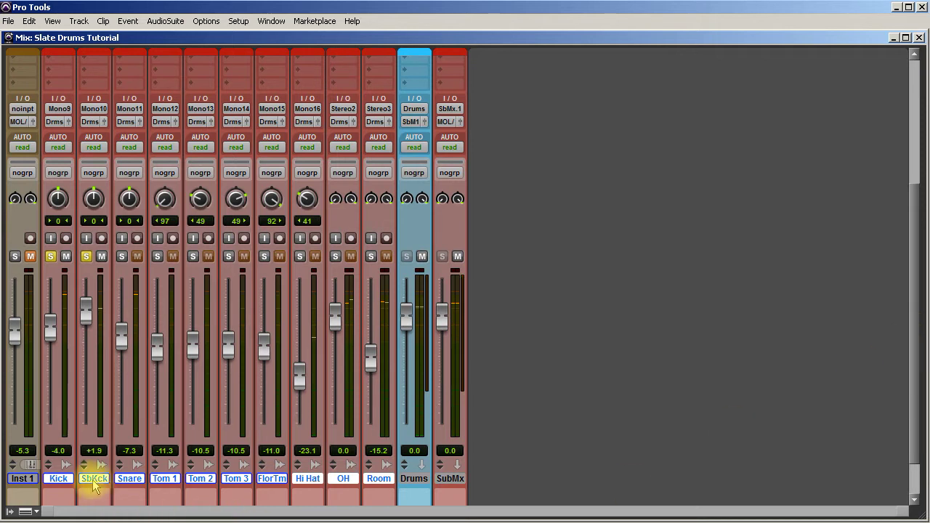
scroll(102, 476, up, 5)
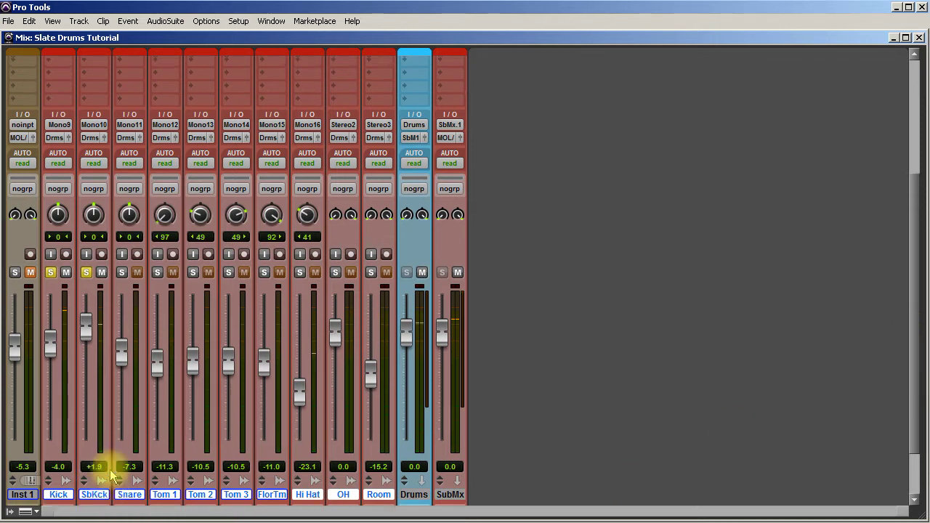
click(85, 416)
scroll(26, 376, up, 1)
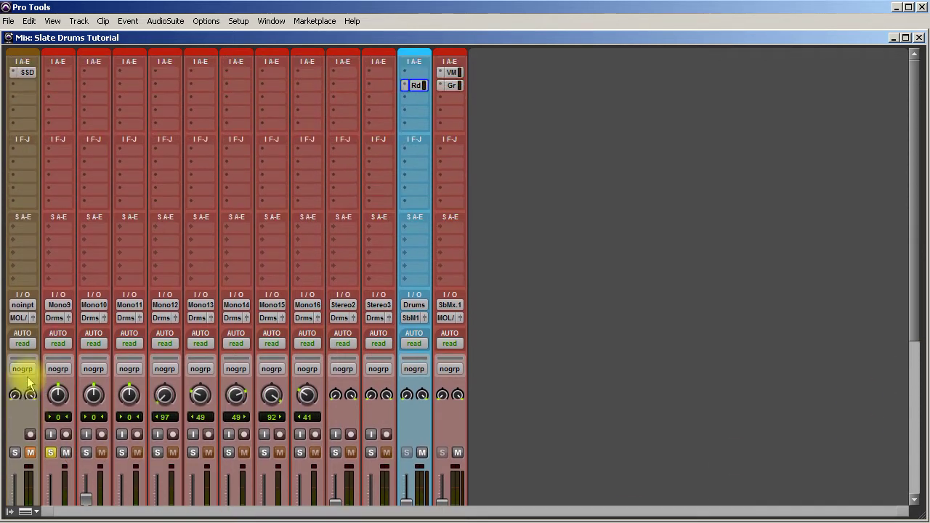
Step: Insert the stereo Virtual Tape Machines plug-in in Sub Mix's third insert slot and bring its window fully into view
click(57, 72)
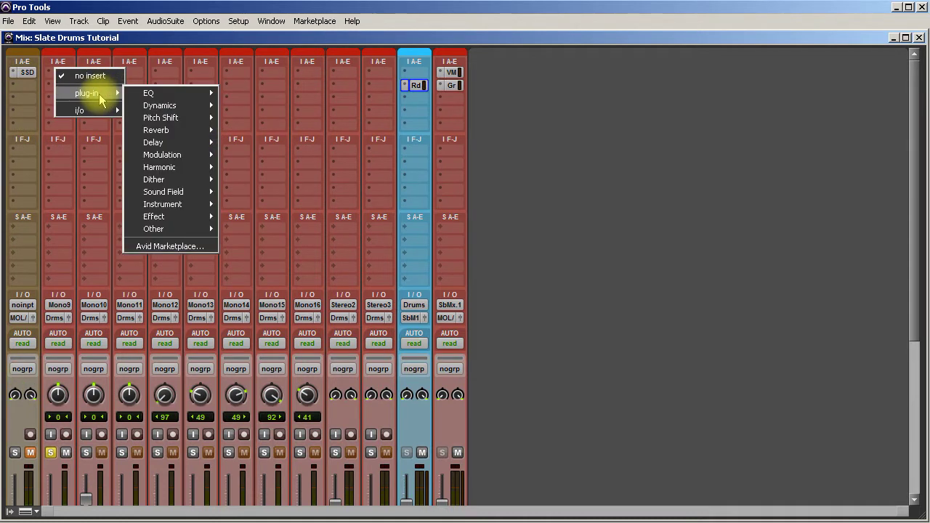
click(510, 10)
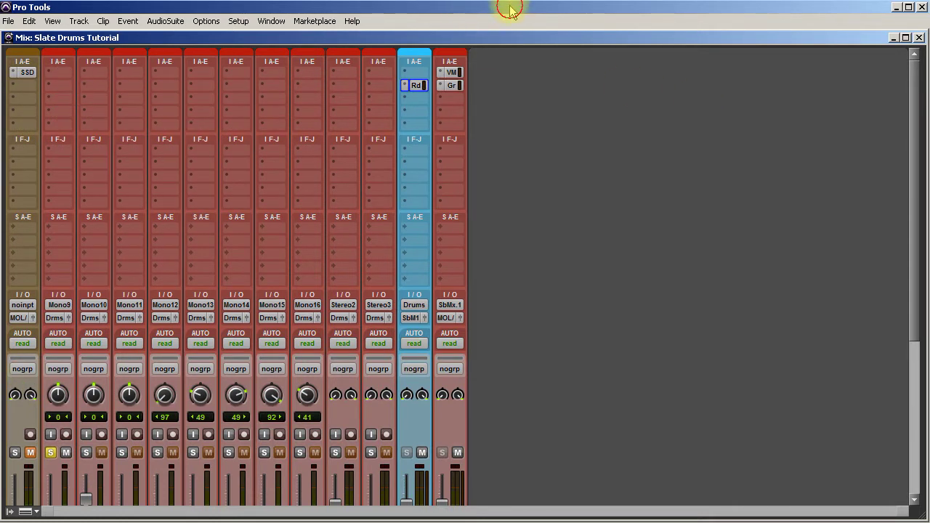
click(444, 98)
mouse_move(530, 120)
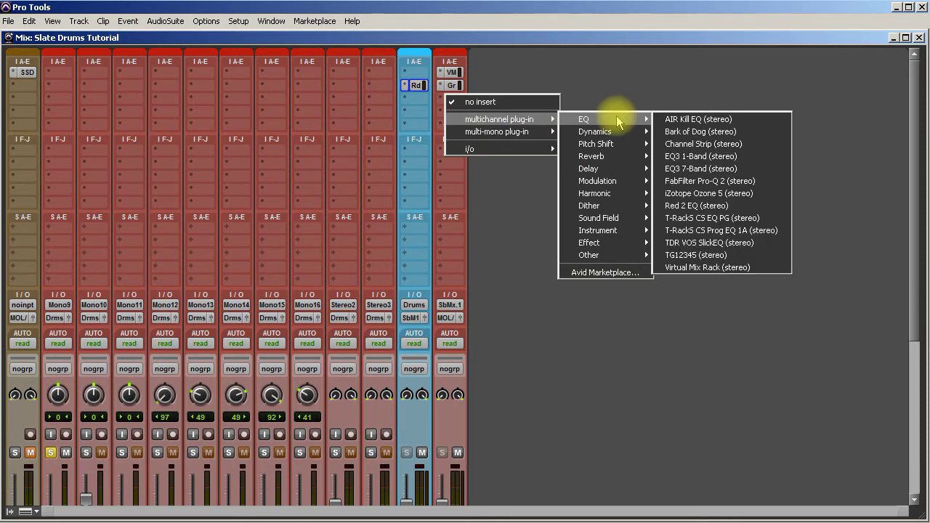
mouse_move(618, 257)
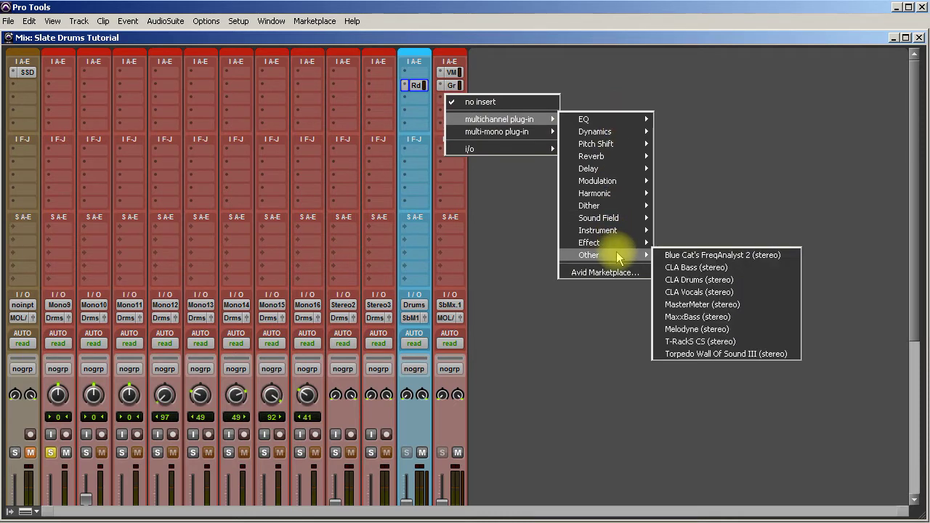
mouse_move(617, 193)
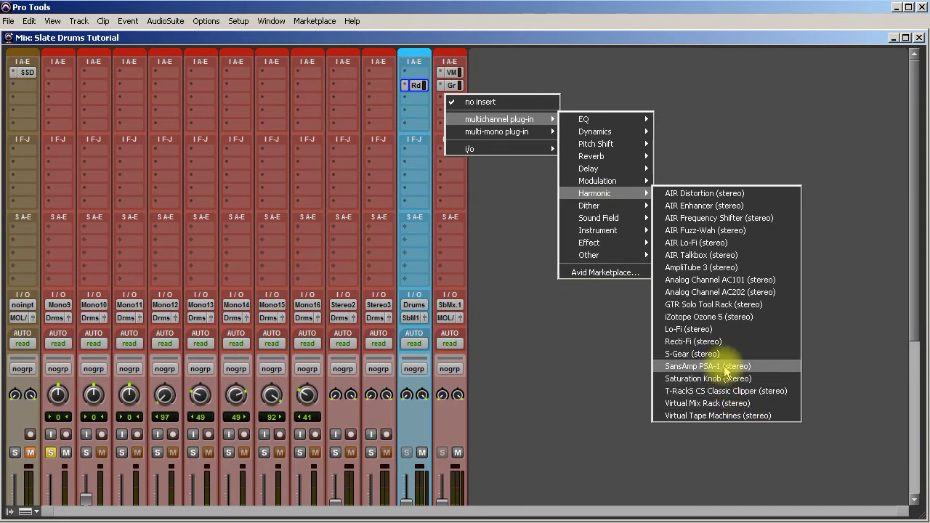
click(739, 416)
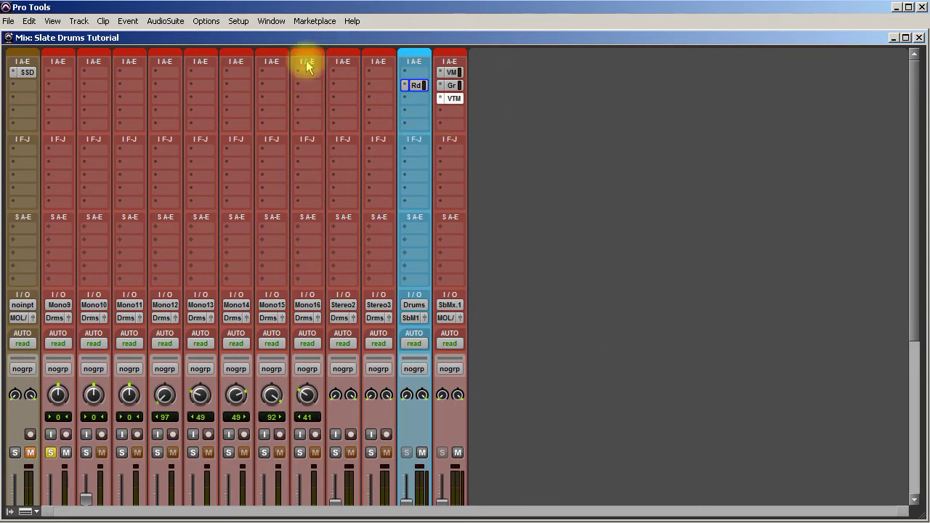
click(454, 101)
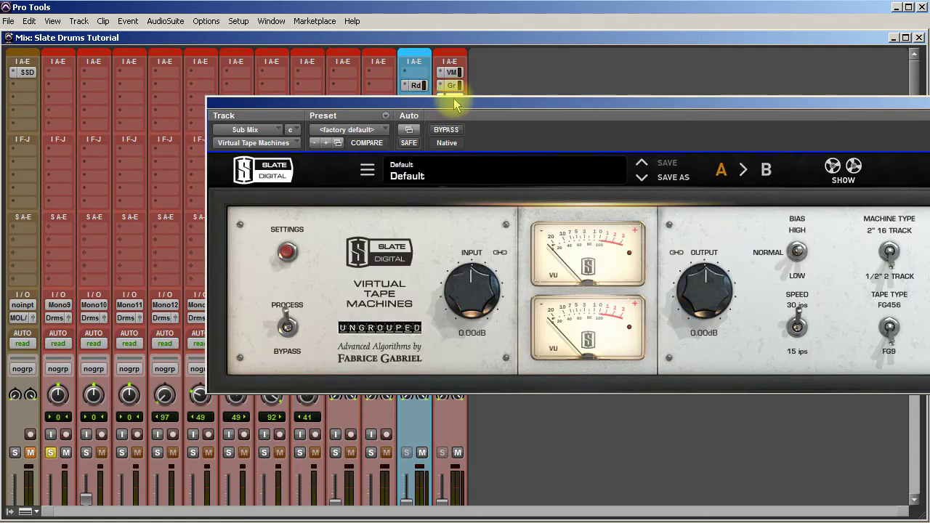
drag(668, 102, 592, 78)
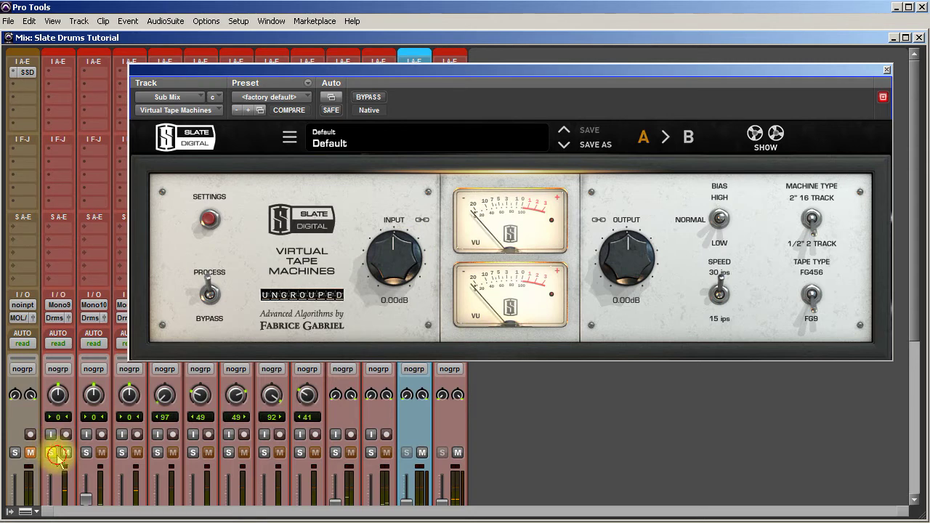
Step: With Kick unsoloed, set the Sub Mix tape machine's input to about +4.73 dB and lower the SbKck fader slightly
drag(403, 256, 409, 237)
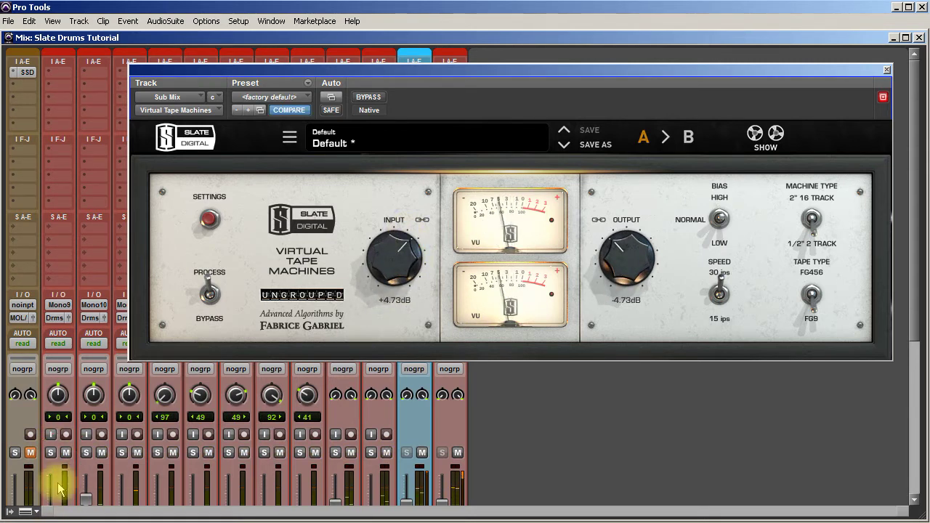
drag(914, 305, 914, 356)
drag(83, 426, 83, 431)
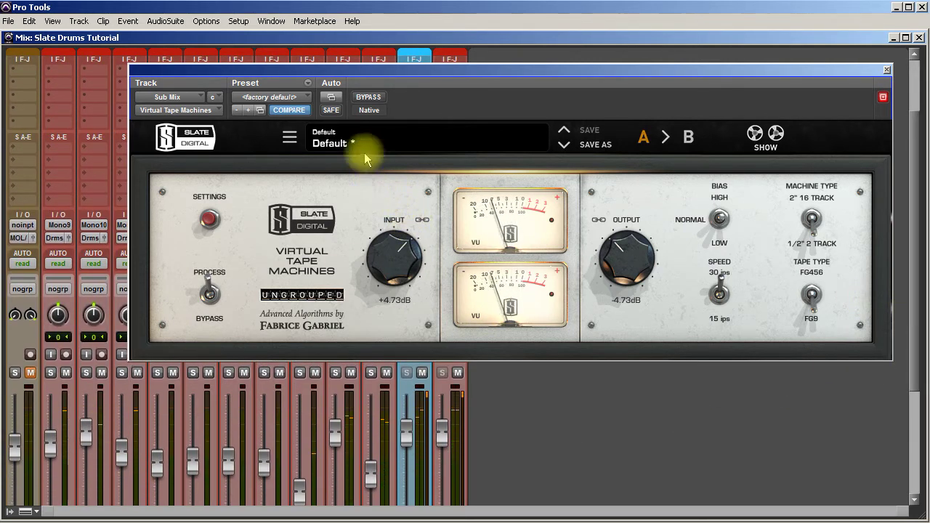
Step: Compare the Sub Mix tape machine bypassed and active, audition the FG456 tape type against FG9, and close the window
click(368, 97)
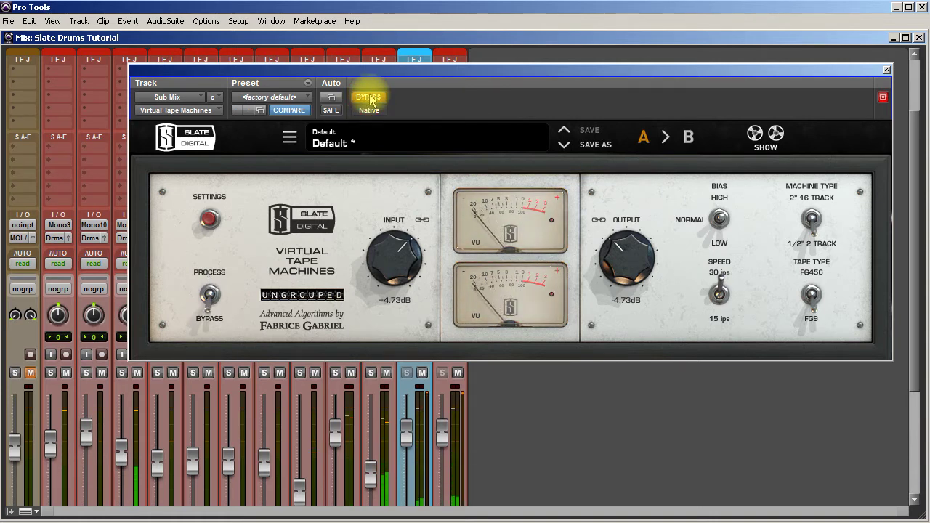
click(368, 97)
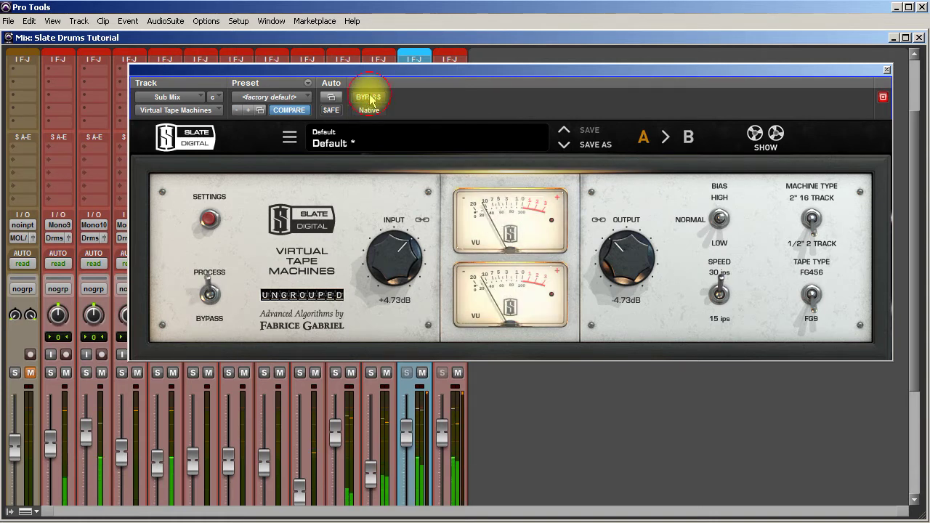
click(811, 298)
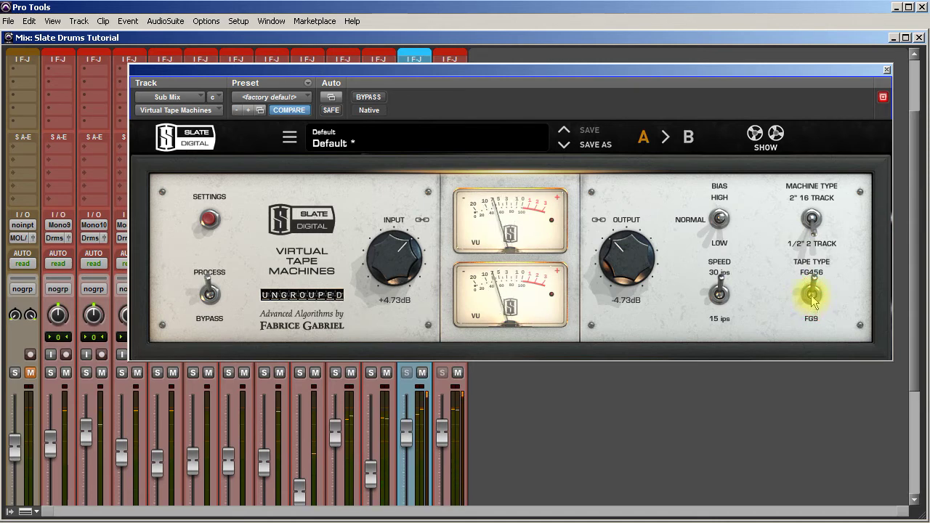
click(811, 292)
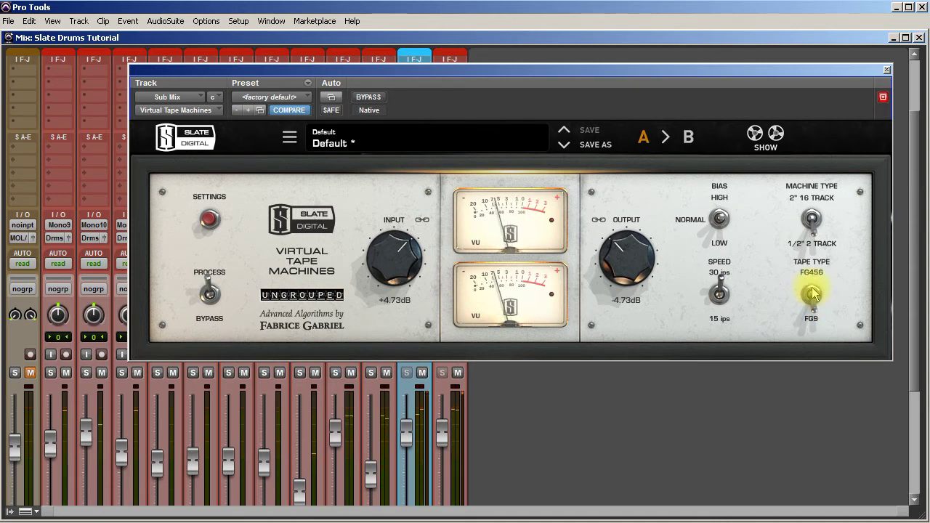
click(886, 69)
Step: Insert the stereo Virtual Tape Machines plug-in in the Drums track's first insert slot
scroll(322, 258, up, 3)
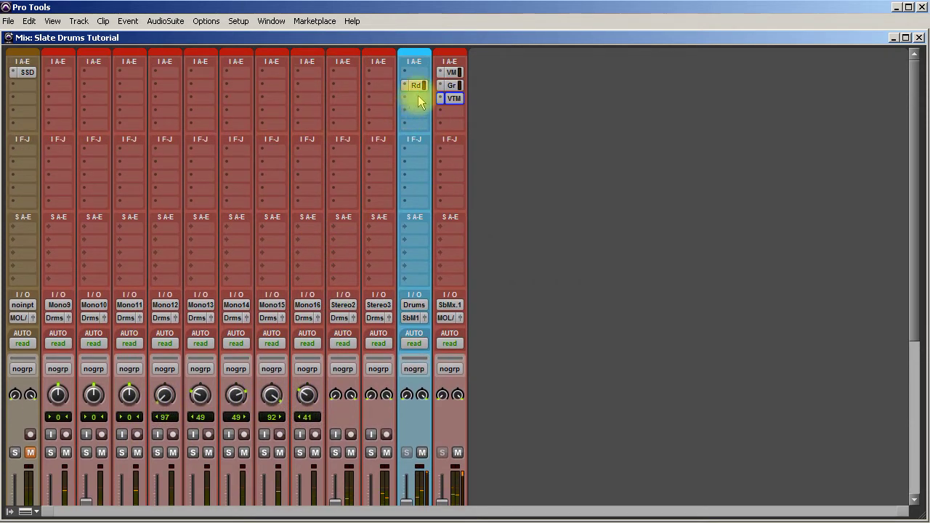
click(415, 72)
mouse_move(468, 93)
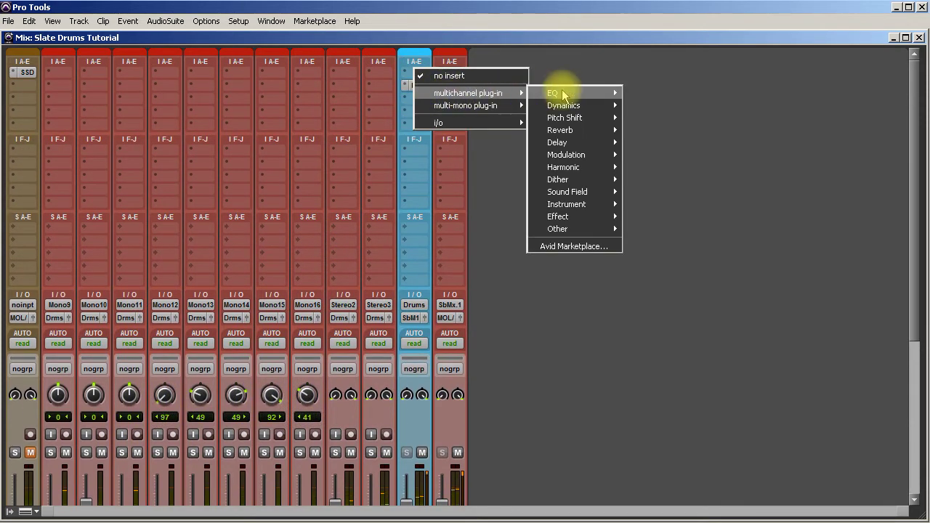
mouse_move(564, 94)
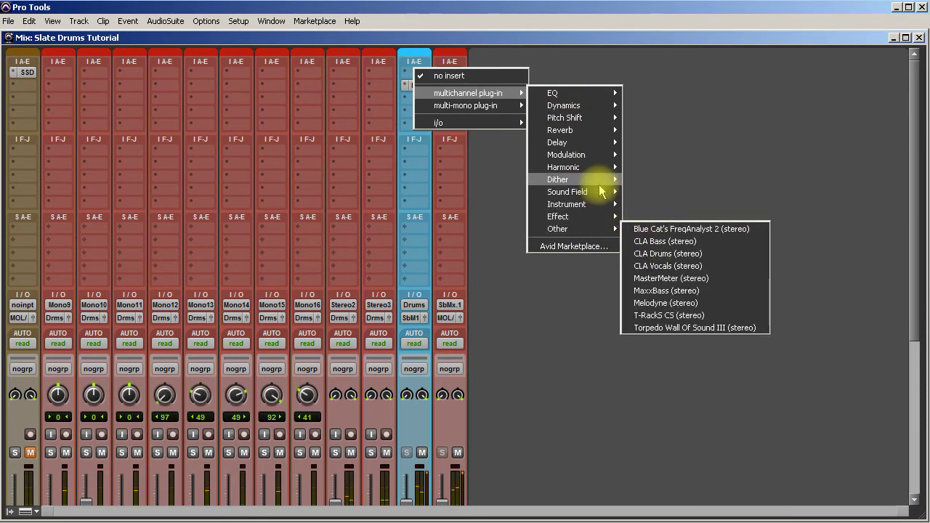
mouse_move(603, 170)
click(669, 385)
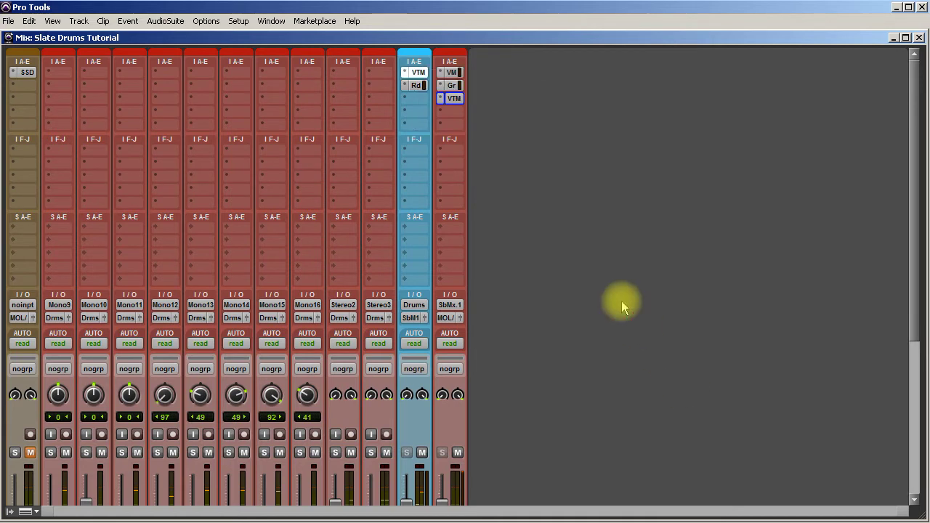
Step: Set the Drums tape machine to 2" 16 Track with about +2.03 dB input, compare it bypassed and active, and close it
drag(391, 263, 399, 261)
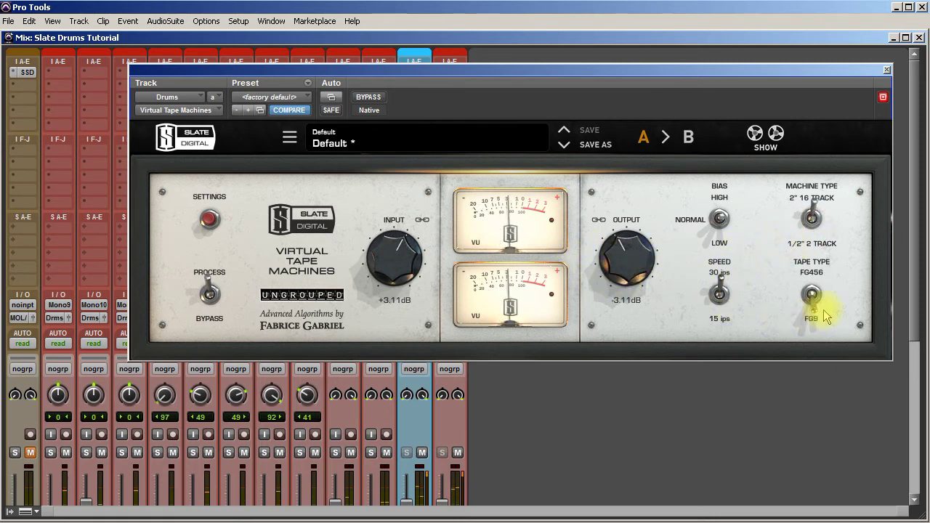
drag(385, 262, 383, 269)
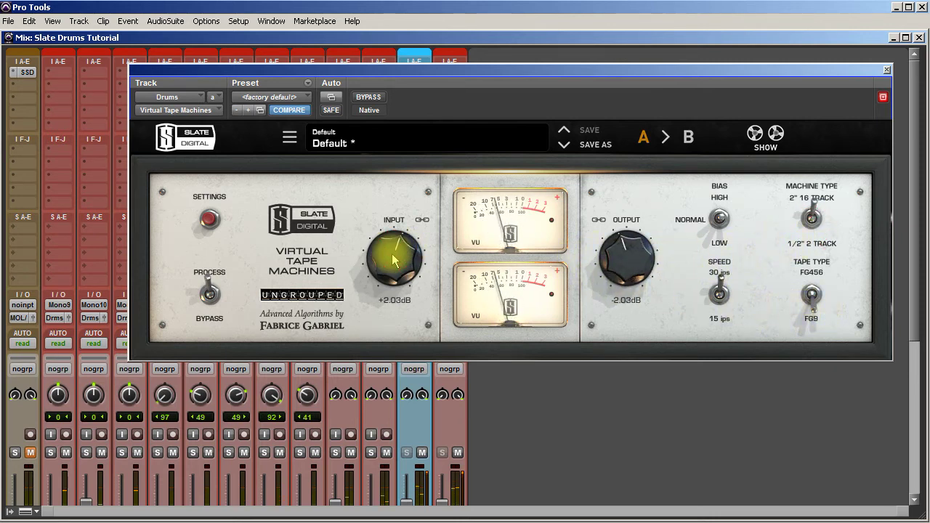
click(368, 97)
click(368, 97)
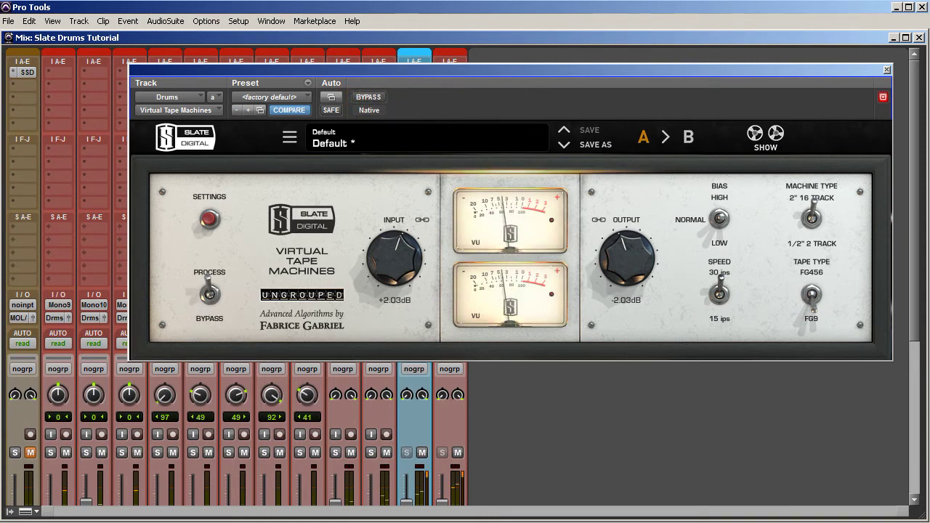
click(887, 70)
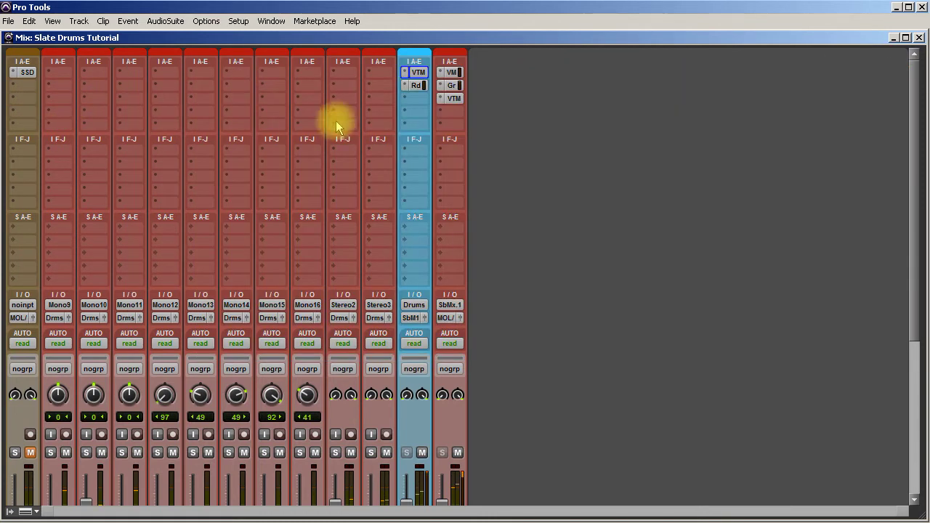
Step: Insert the mono Virtual Tape Machines plug-in in the Kick track's first insert slot
click(61, 72)
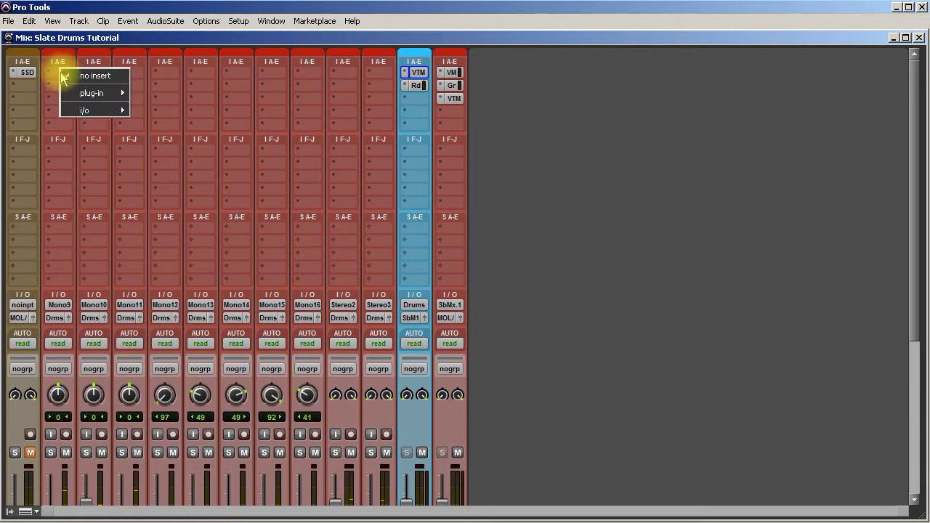
mouse_move(91, 93)
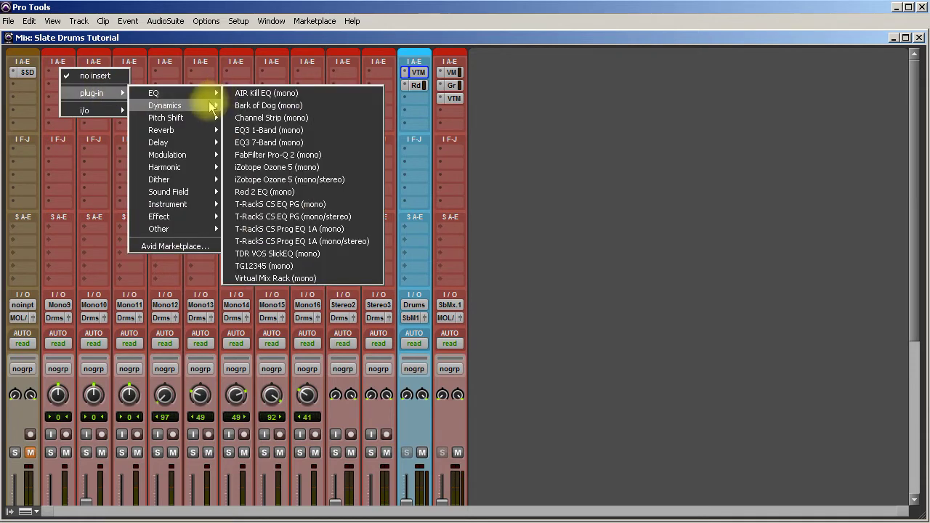
mouse_move(212, 107)
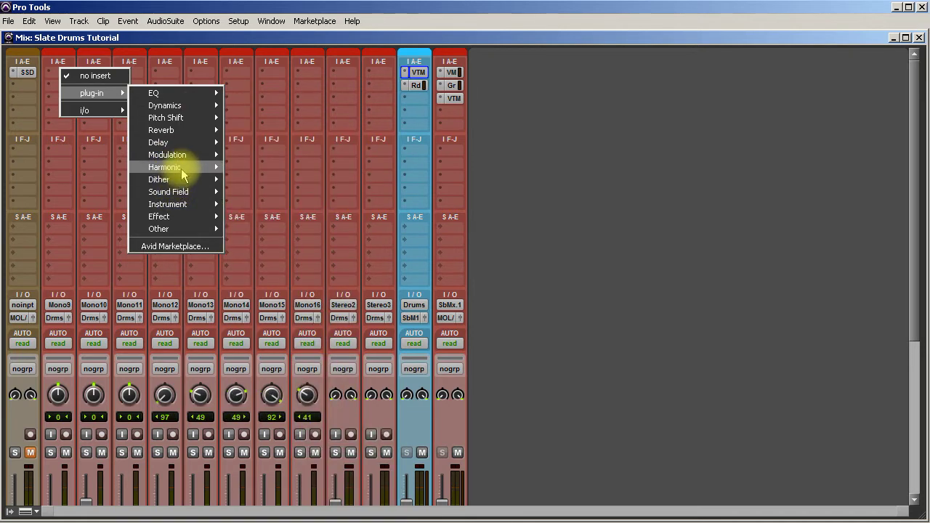
mouse_move(188, 173)
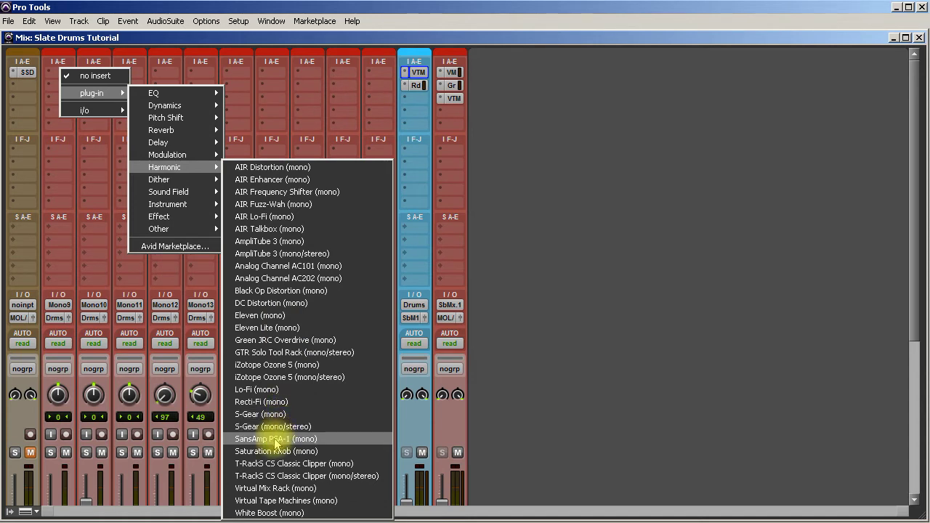
click(276, 501)
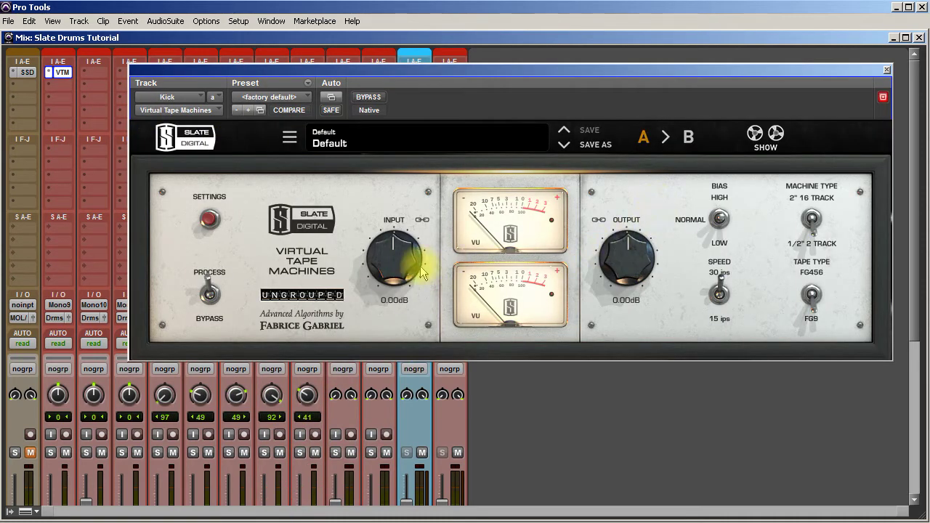
Step: Solo Kick and set its tape machine to about +3.92 dB input with the 2" 16 Track machine type
key(shift+s)
drag(415, 250, 425, 242)
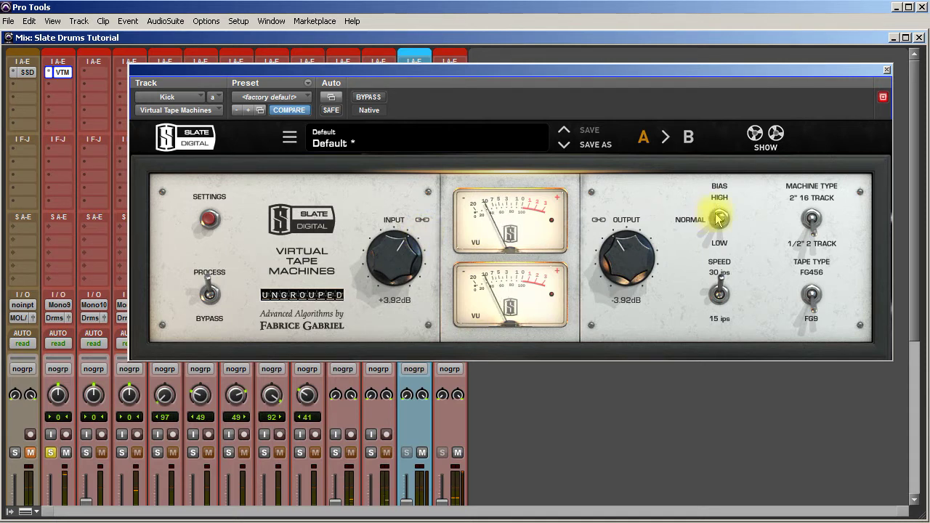
Step: In the Kick tape machine's settings, set Wow & Flutter to 0% and Noise Reduction to -80 dB, and close the window
click(210, 220)
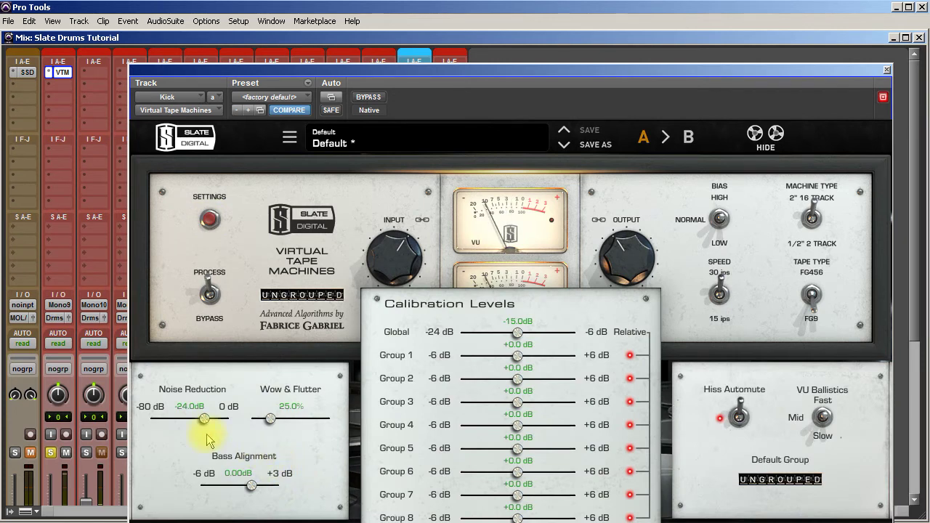
drag(273, 420, 209, 414)
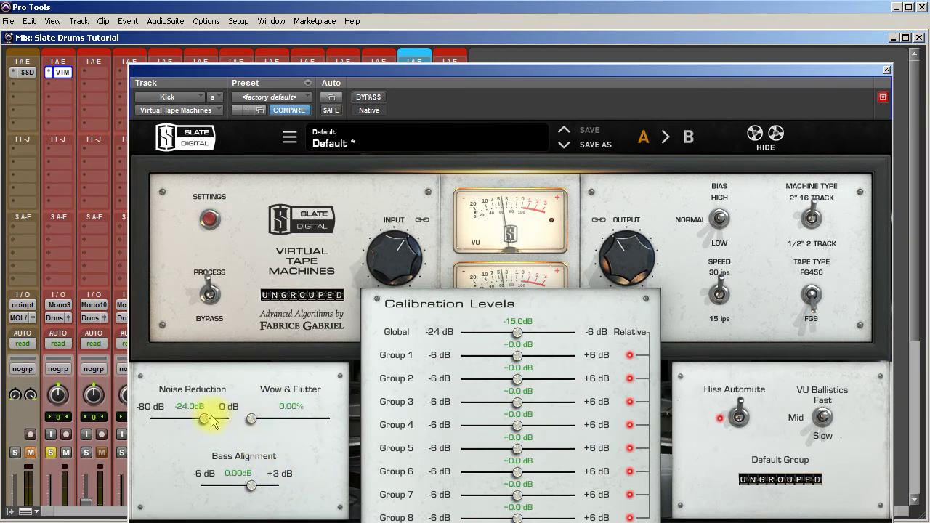
drag(205, 420, 120, 416)
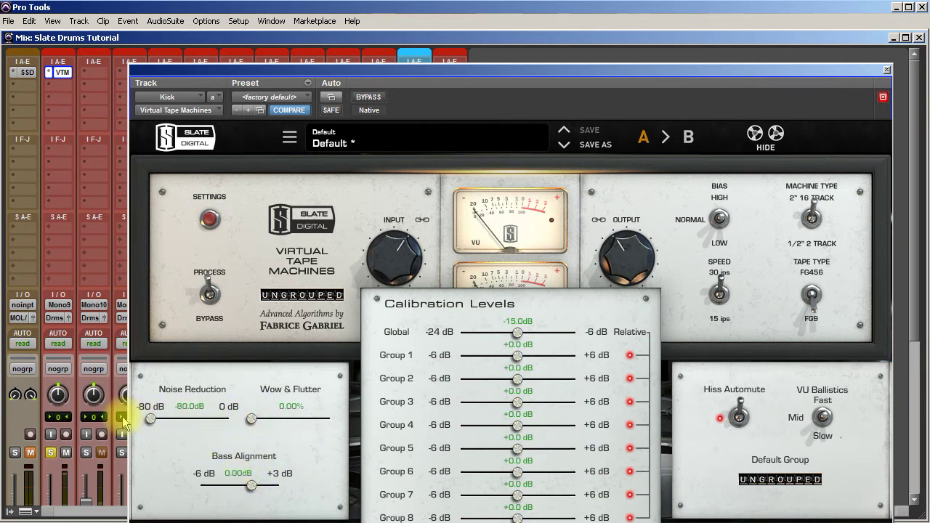
click(885, 71)
key(alt+space)
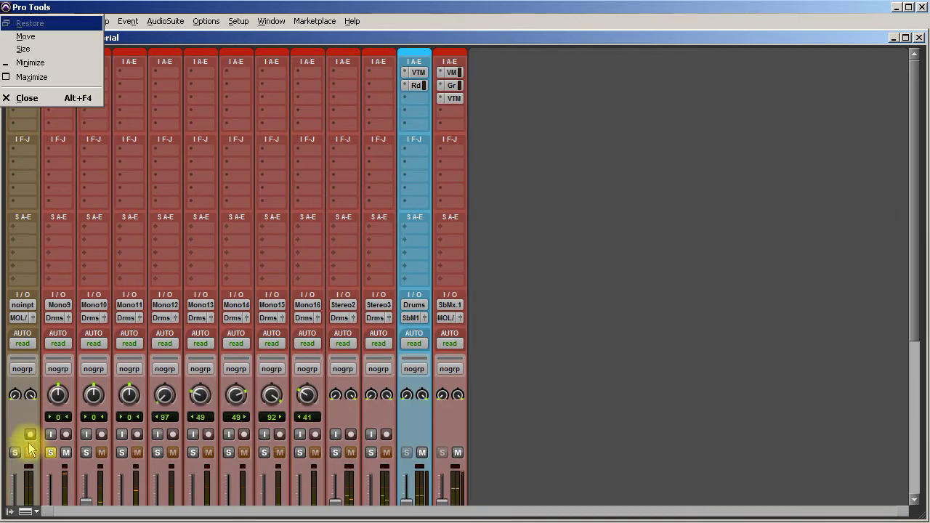
Step: Copy Kick's tape machine to the first insert of the other mono drum tracks through Hi Hat, and unsolo Kick
key(Escape)
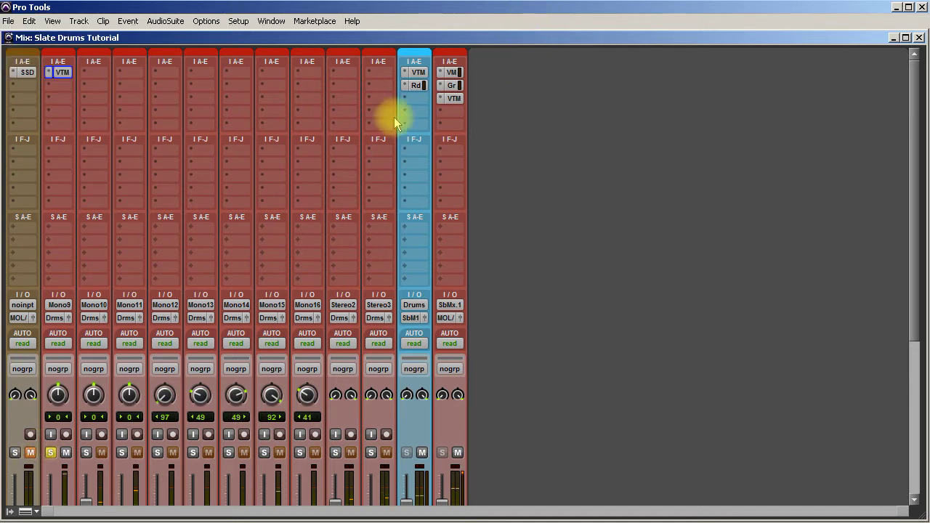
drag(71, 77, 313, 76)
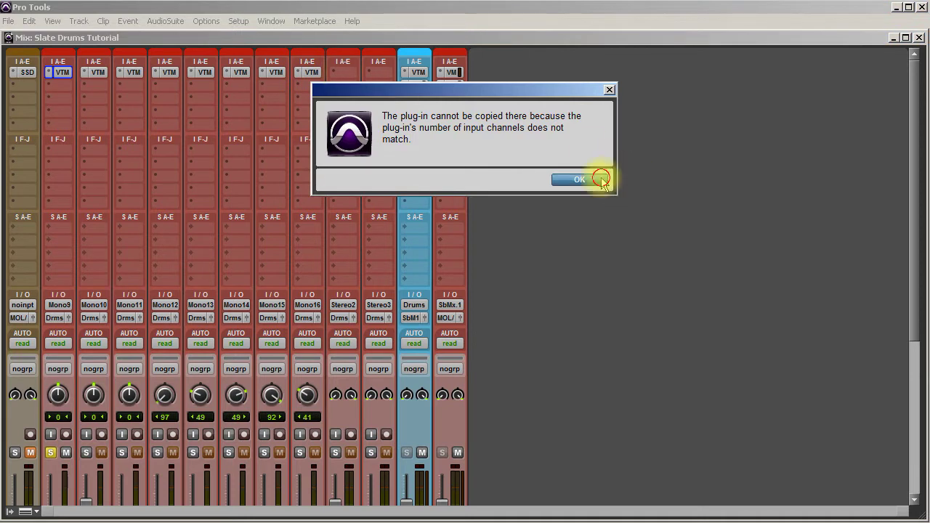
key(Return)
click(51, 453)
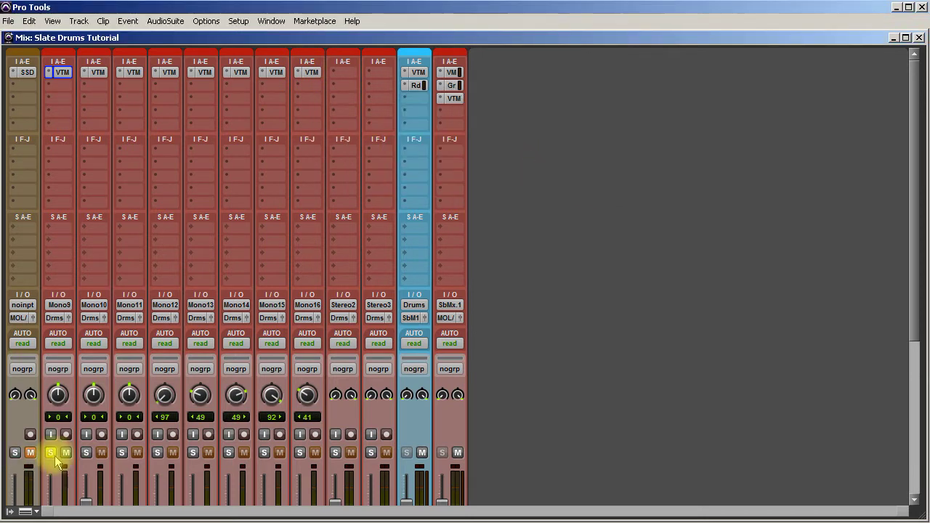
Step: Solo OH and insert the multichannel stereo Virtual Tape Machines plug-in in its first insert slot
click(336, 453)
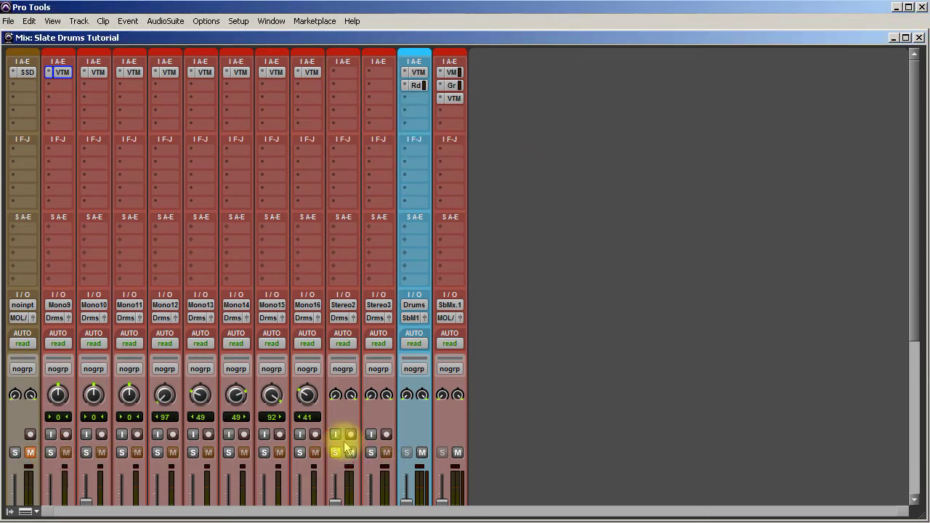
click(350, 77)
mouse_move(380, 92)
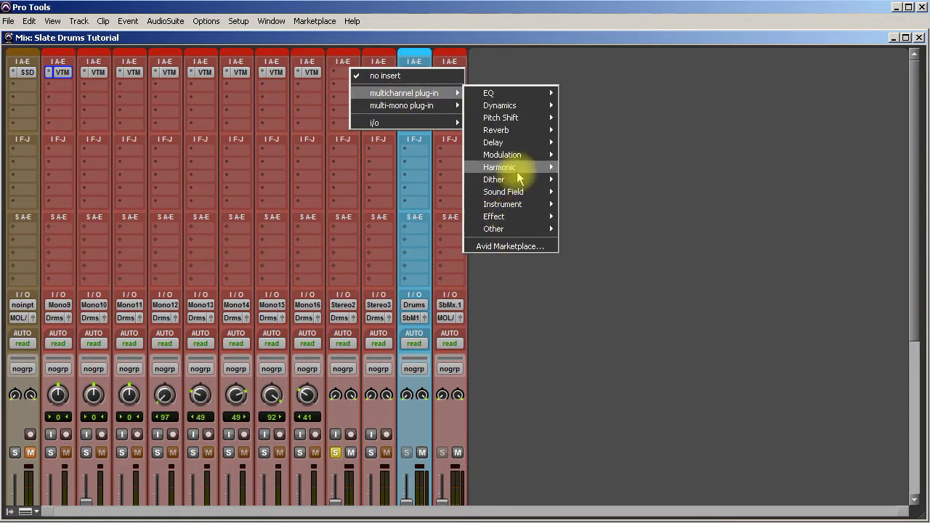
mouse_move(536, 169)
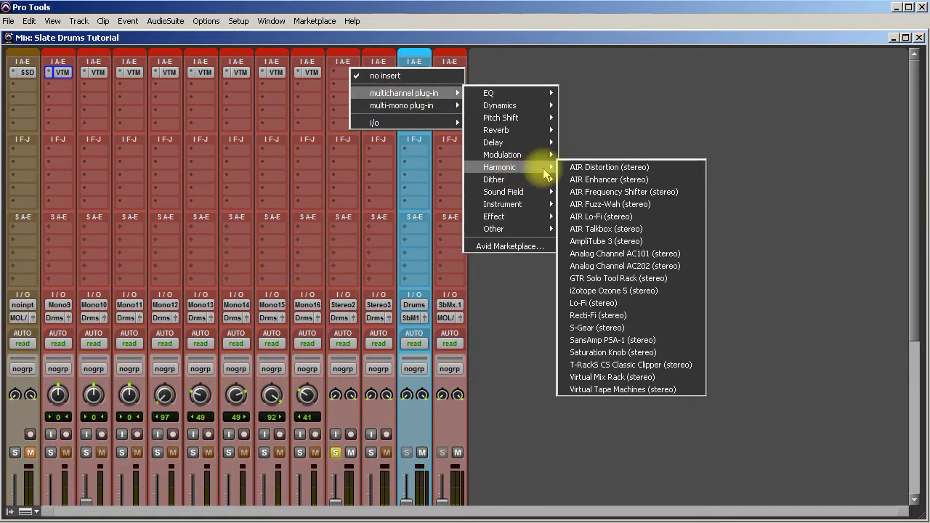
click(614, 390)
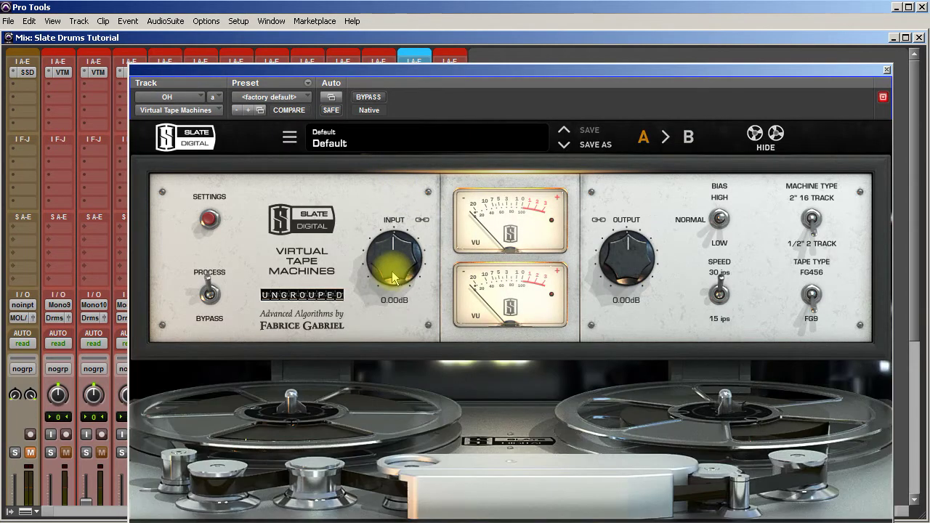
Step: In the OH tape machine's settings, set Noise Reduction to -80 dB and Wow & Flutter to 0%
click(209, 218)
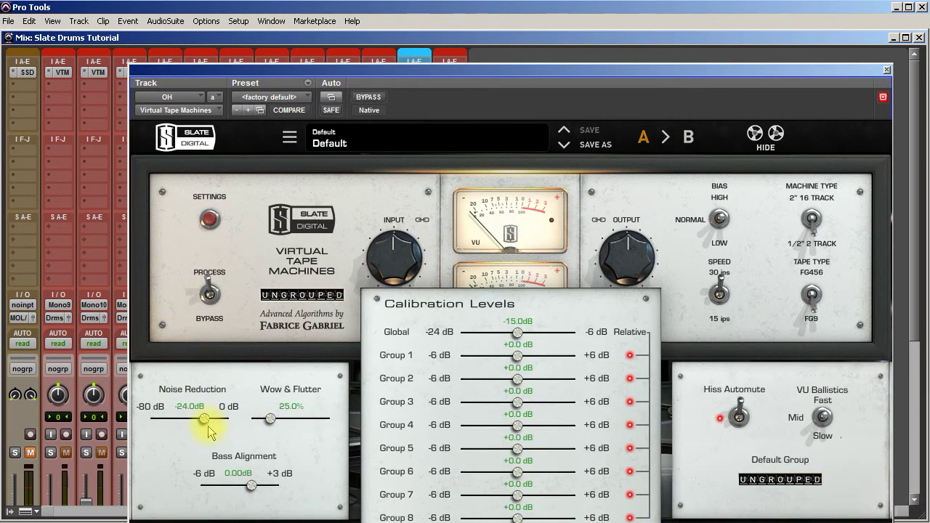
drag(197, 422, 150, 419)
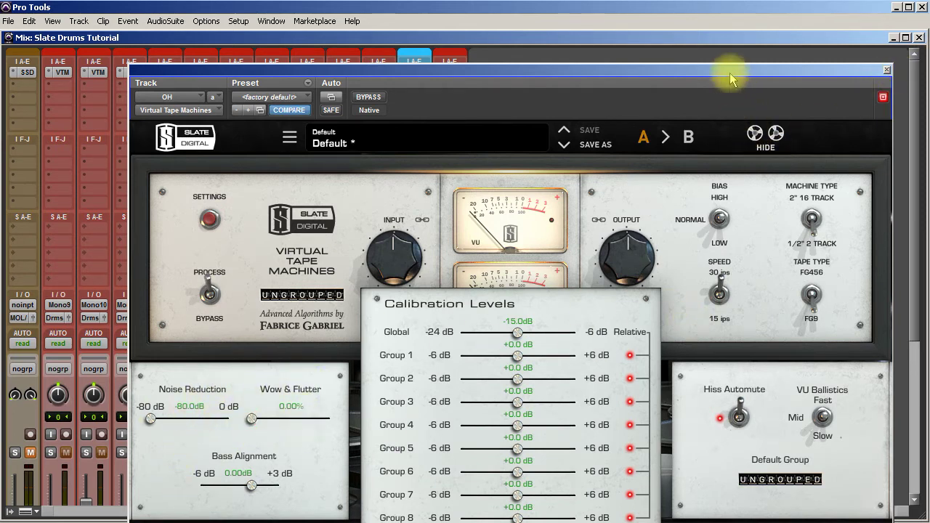
click(209, 219)
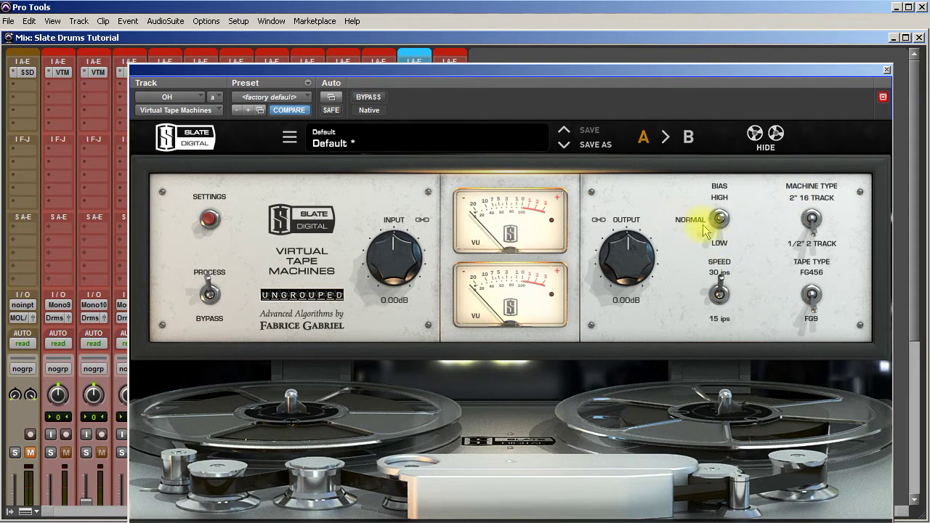
Step: Set the OH tape machine to about +8.91 dB input with the 2" 16 Track machine type, compare it bypassed, and close it
drag(420, 263, 417, 218)
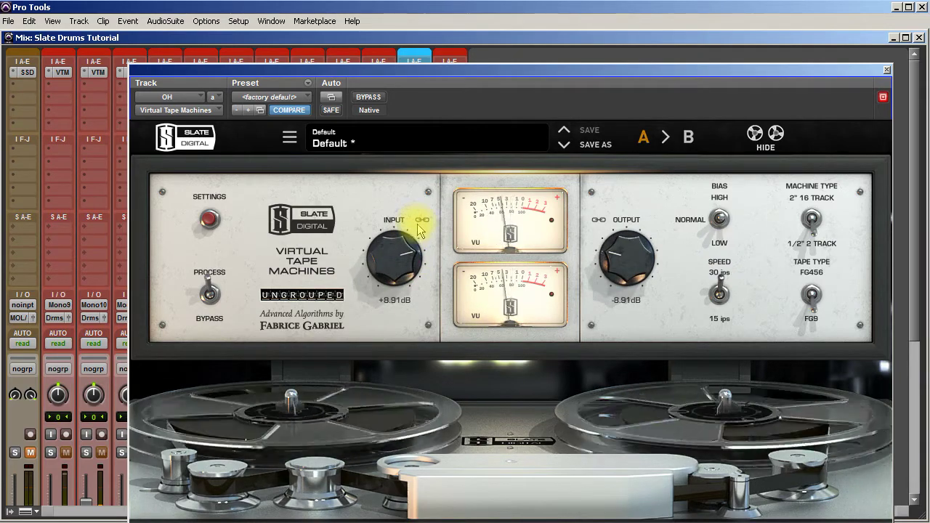
click(812, 221)
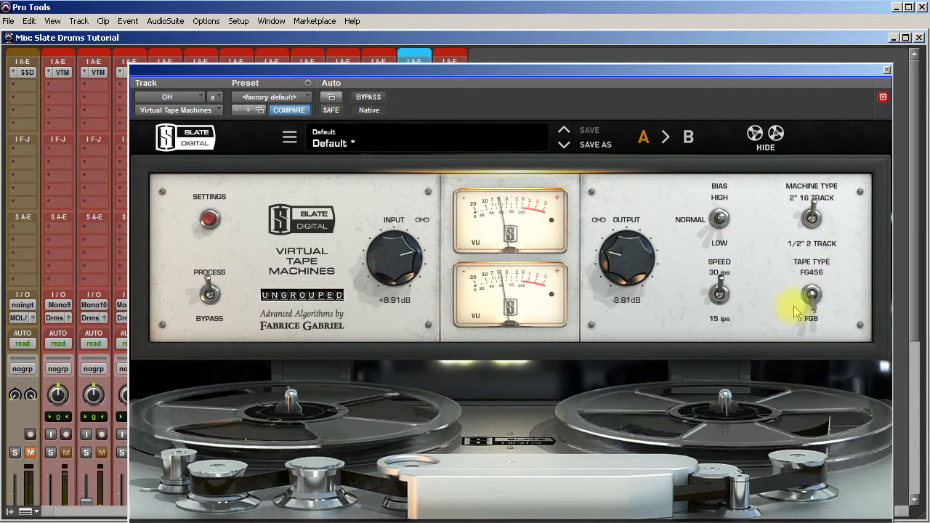
click(368, 96)
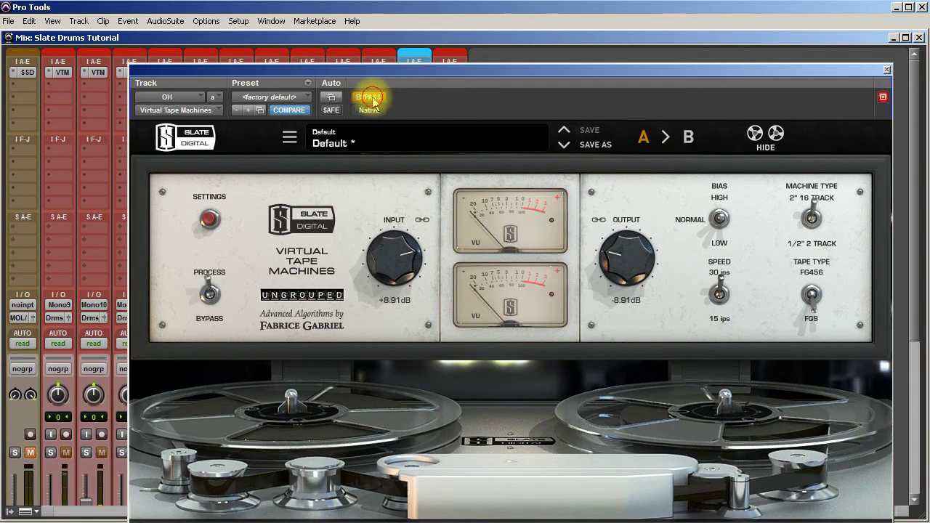
click(887, 69)
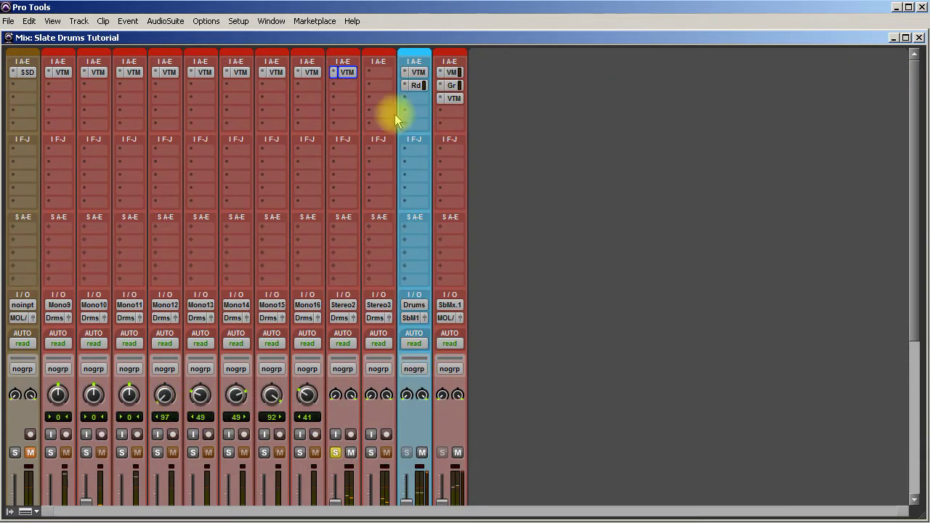
Step: Copy OH's tape machine to the Room track's first insert slot and unsolo OH
drag(348, 76, 377, 76)
click(335, 451)
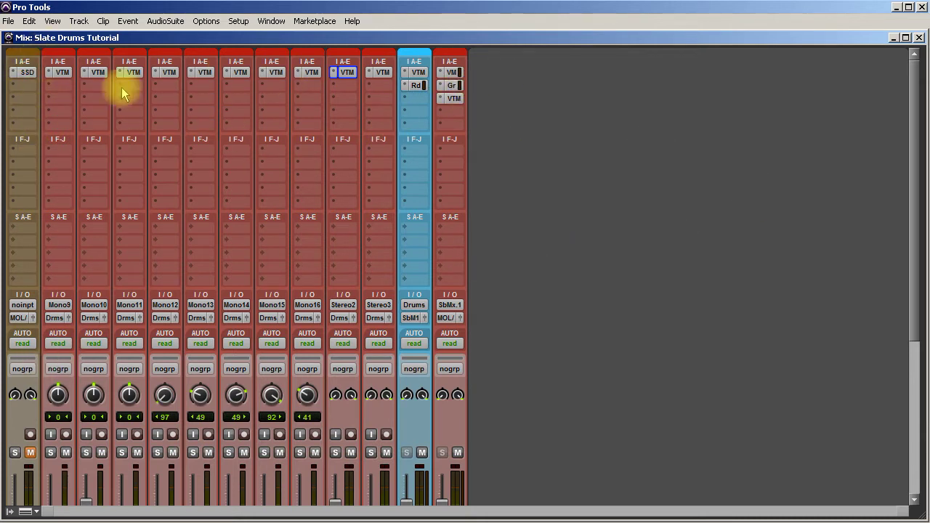
Step: Hide the Inst 1 track and make it inactive
scroll(114, 307, down, 5)
right_click(24, 434)
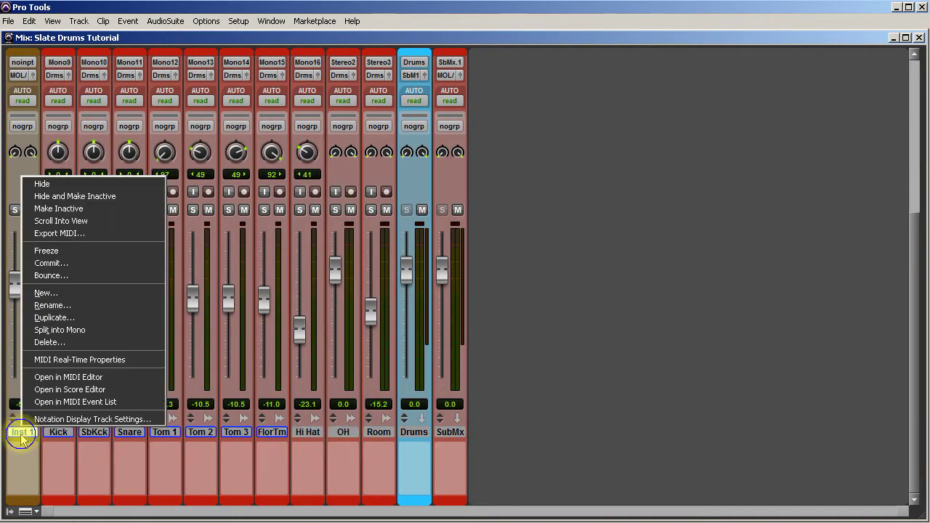
click(73, 197)
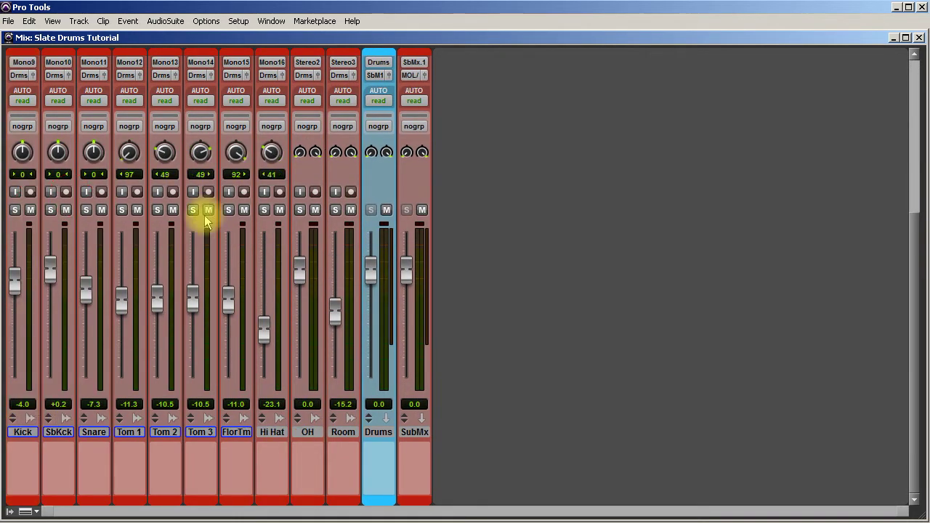
Step: Select all mixer tracks from Kick through SubMx
scroll(411, 305, up, 5)
scroll(408, 306, up, 2)
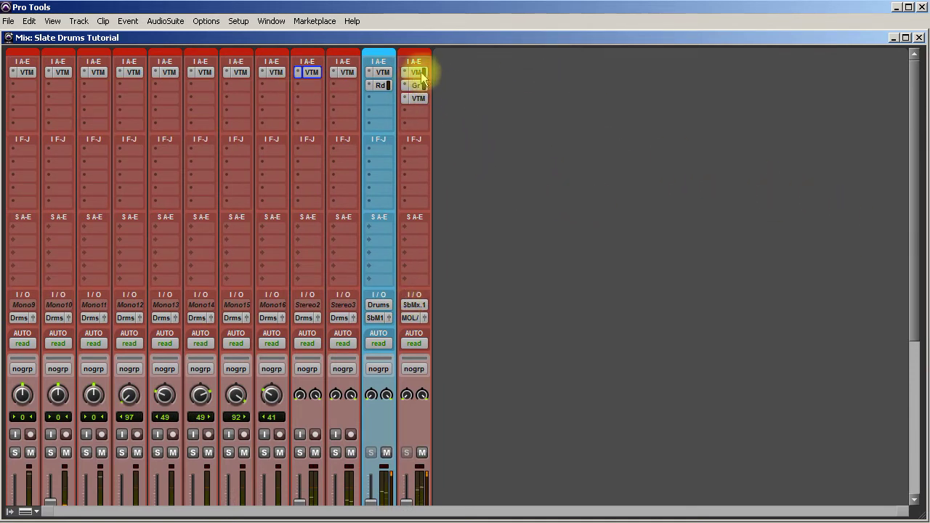
scroll(477, 430, down, 7)
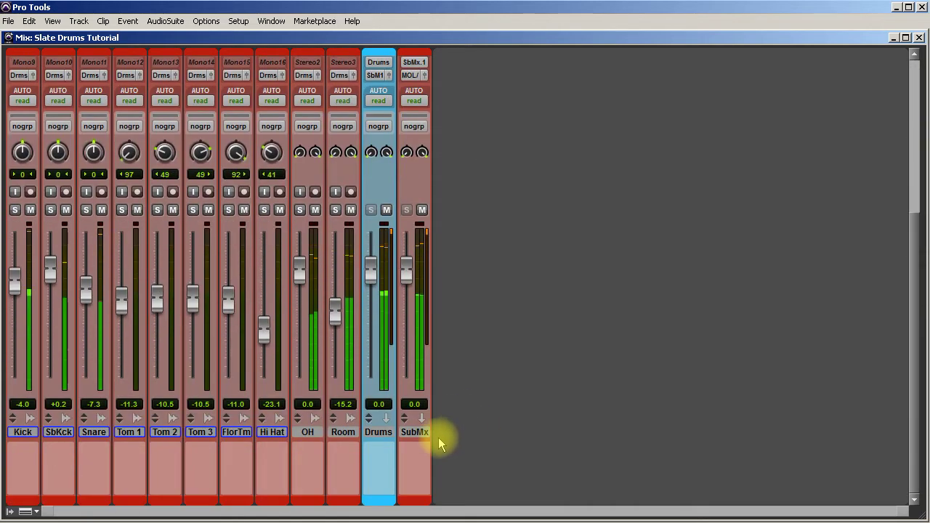
click(414, 432)
click(23, 436)
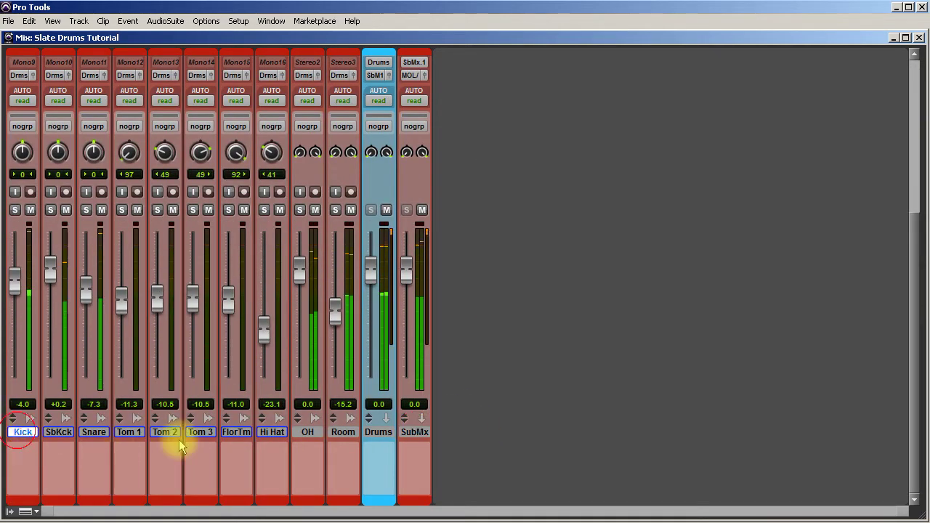
scroll(357, 454, up, 1)
scroll(357, 462, down, 1)
click(426, 436)
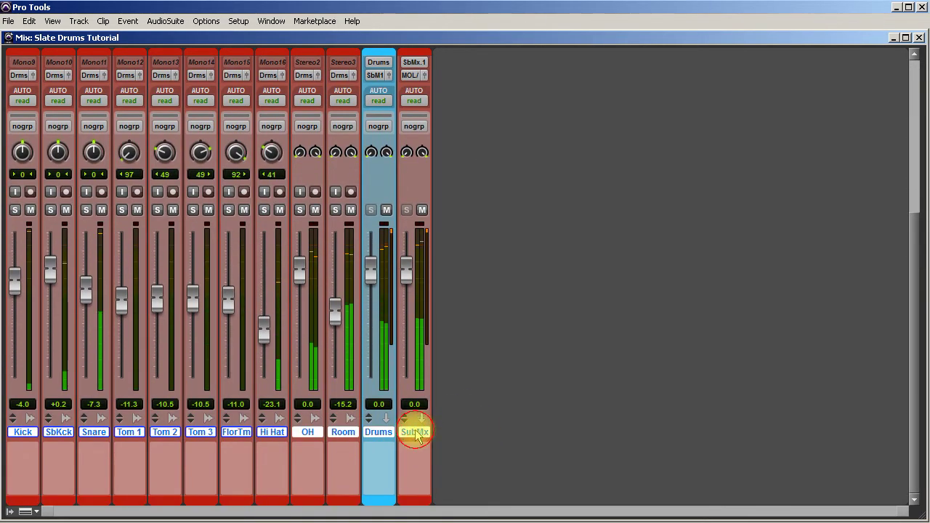
scroll(432, 442, up, 10)
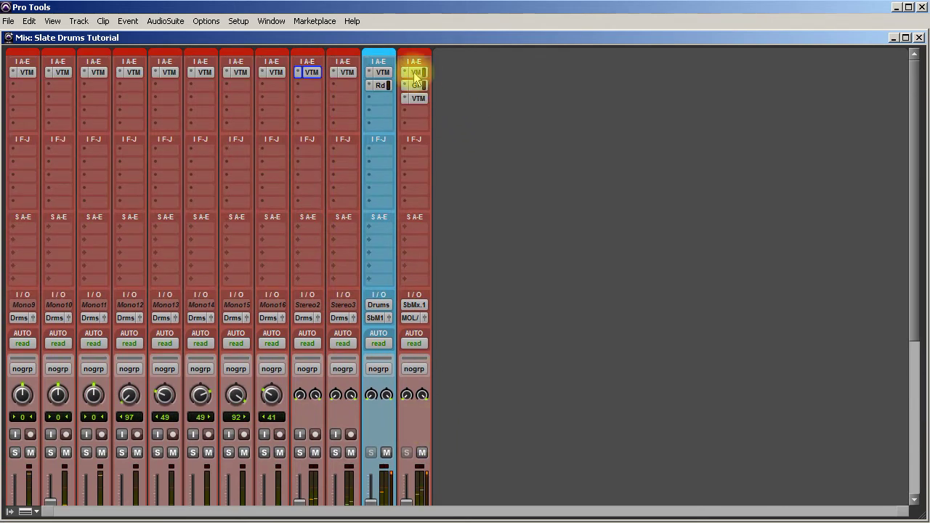
click(417, 73)
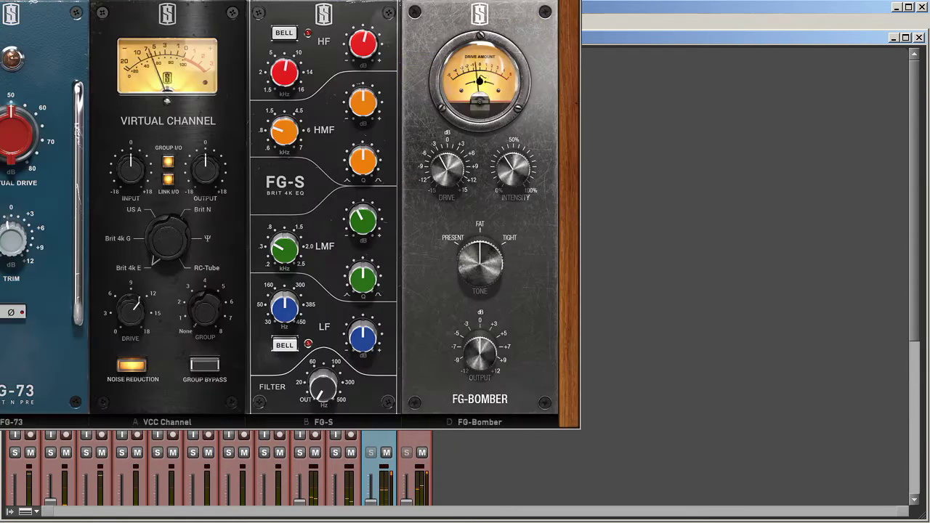
key(ctrl+w)
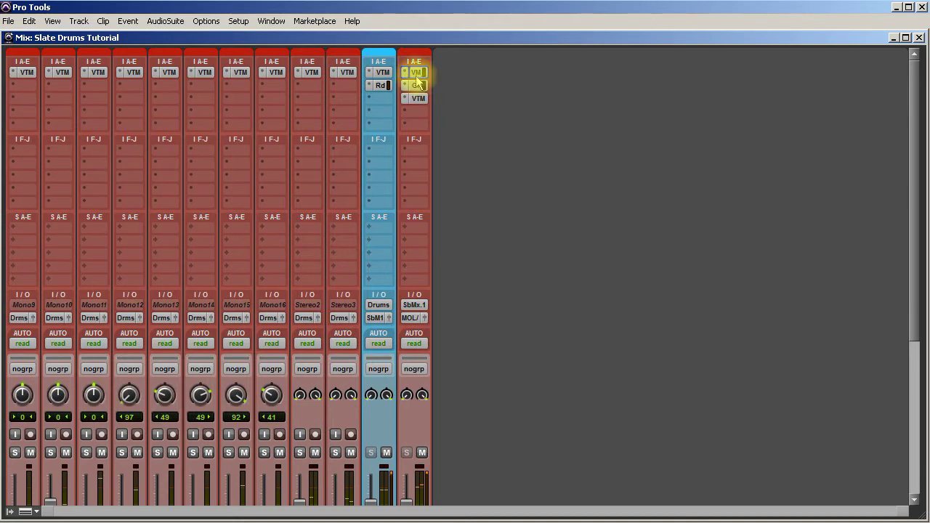
click(416, 73)
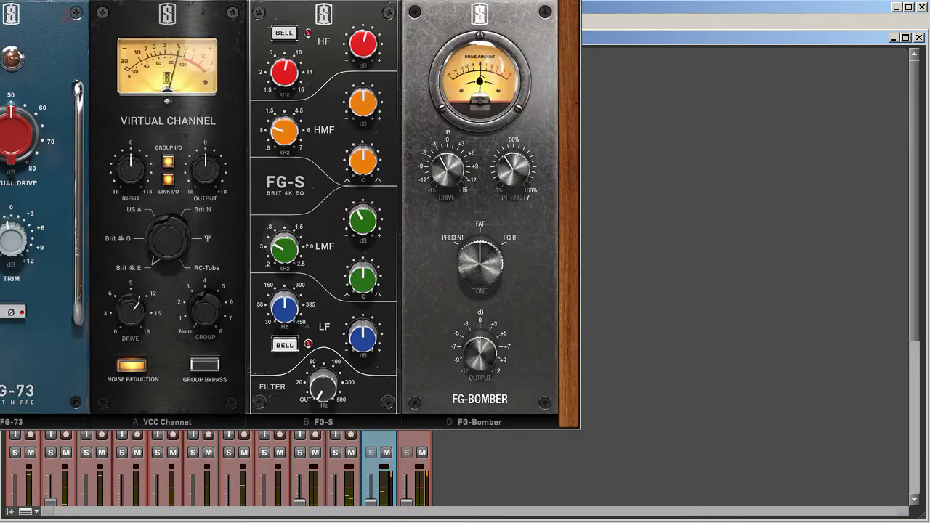
key(ctrl+w)
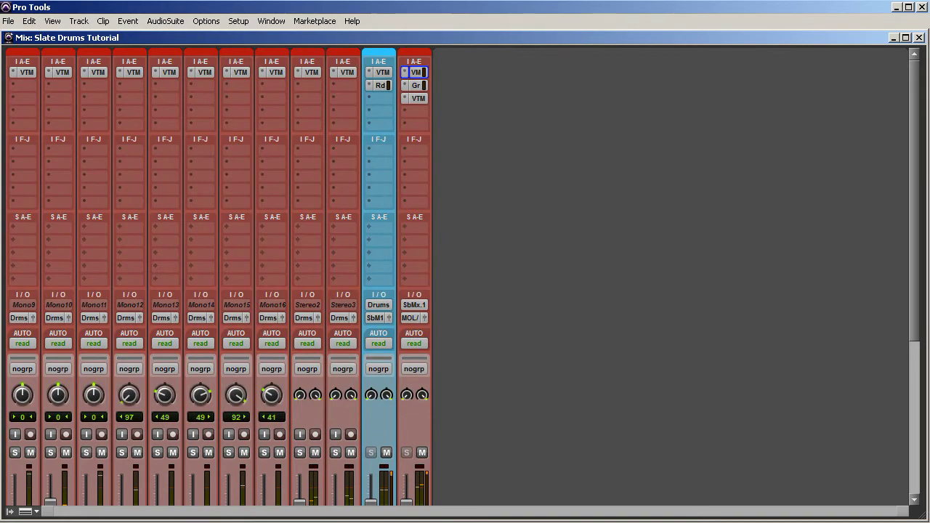
Step: Bypass all plug-ins on the selected tracks to compare the mix, and reactivate them
ctrl+alt+click(420, 72)
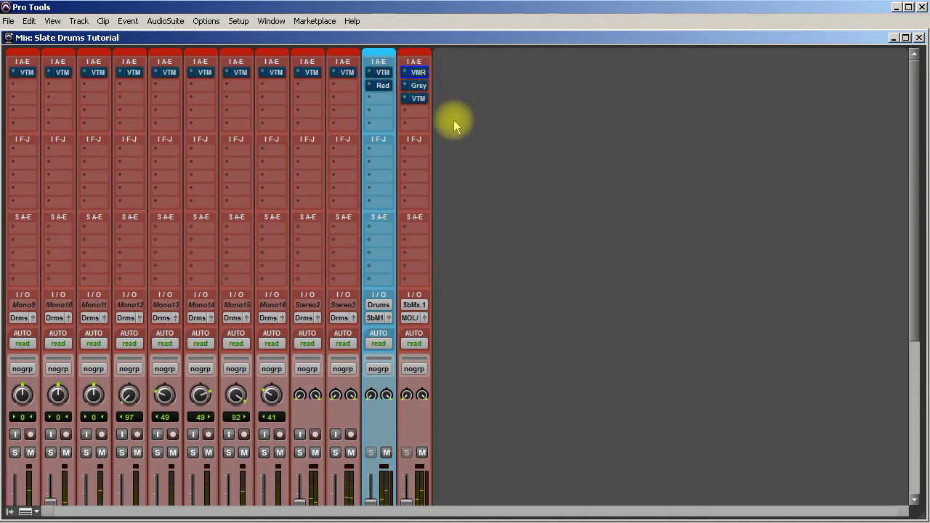
mouse_move(418, 103)
mouse_down()
mouse_move(417, 76)
mouse_move(418, 100)
mouse_up()
click(417, 101)
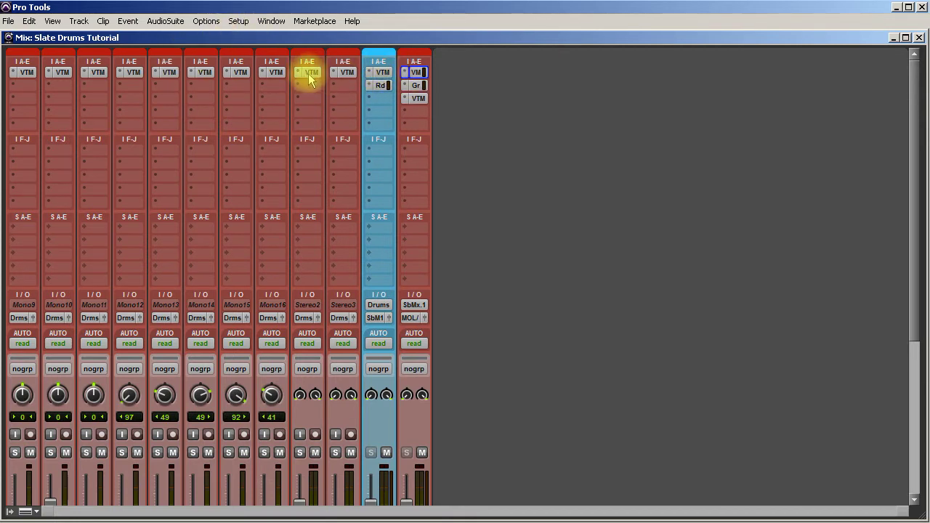
Step: Review the mixer channels and the Drums tape machine's settings, and close the plug-in window
scroll(423, 163, down, 3)
scroll(423, 163, up, 3)
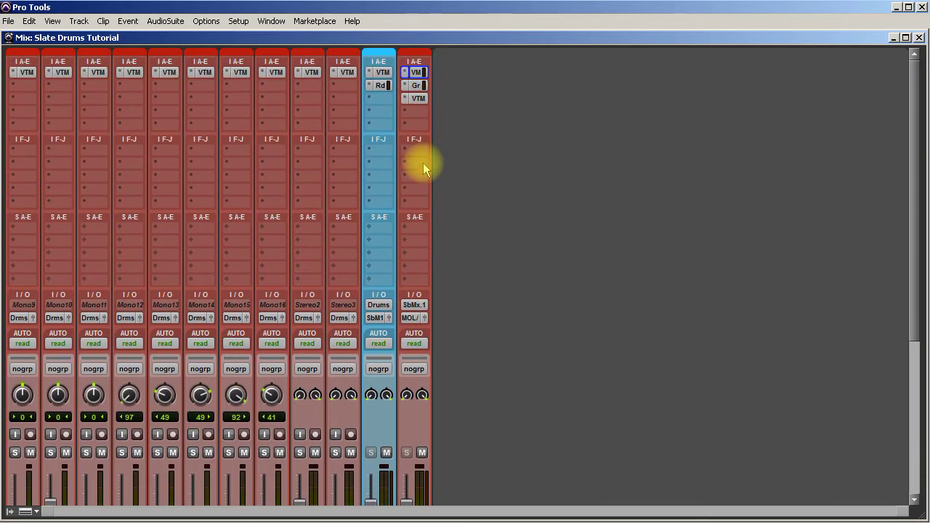
click(380, 72)
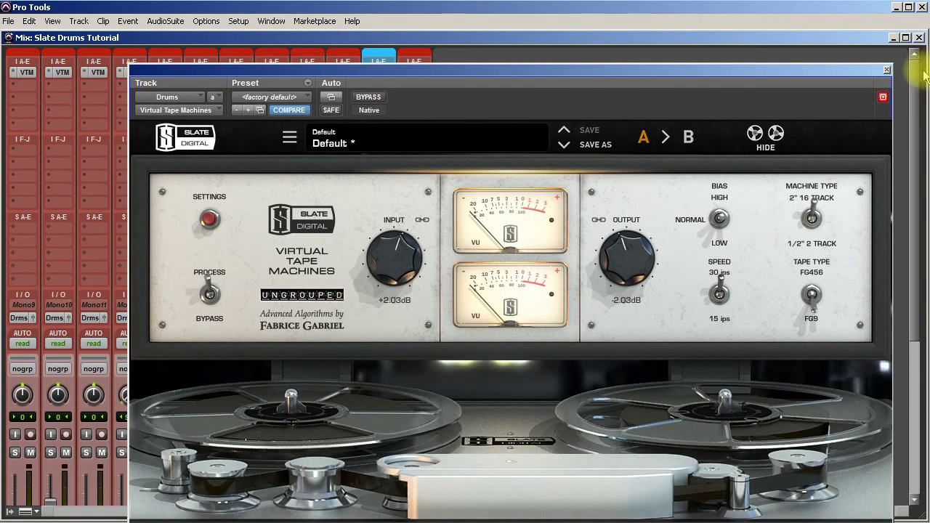
click(886, 70)
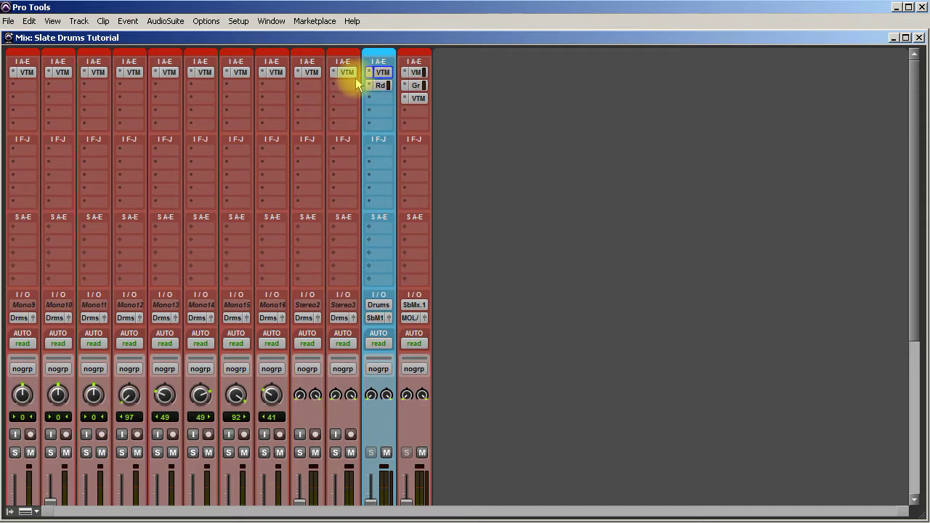
scroll(454, 109, down, 5)
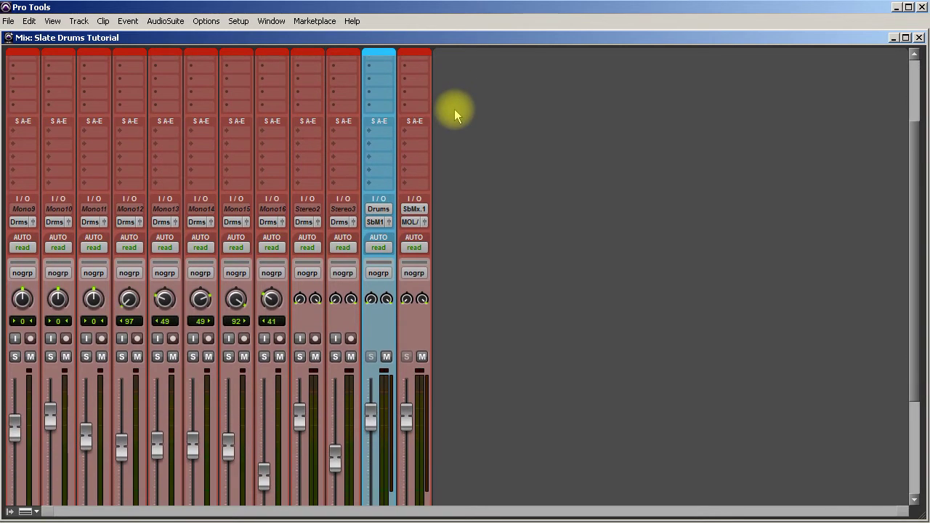
scroll(412, 350, up, 5)
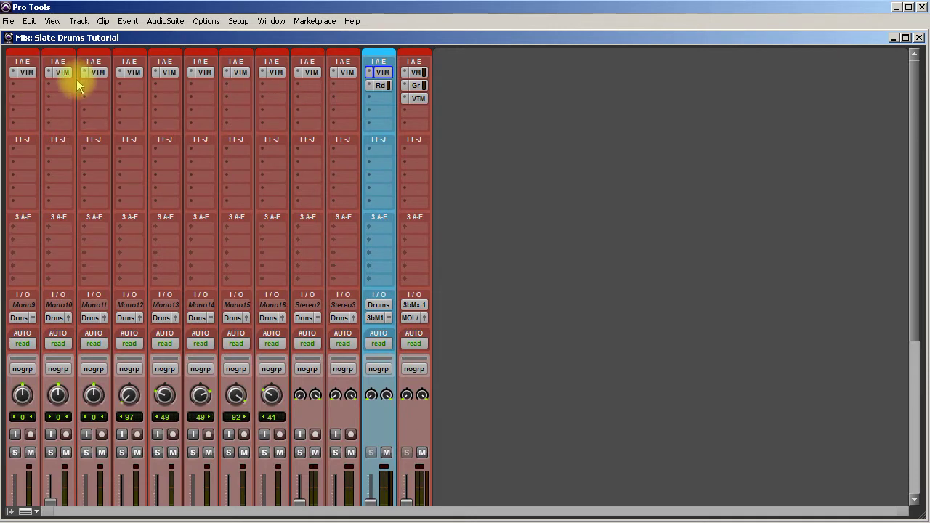
Step: Insert the mono Virtual Mix Rack EQ plug-in in the Kick track's second insert slot
click(18, 86)
mouse_move(65, 106)
mouse_move(152, 109)
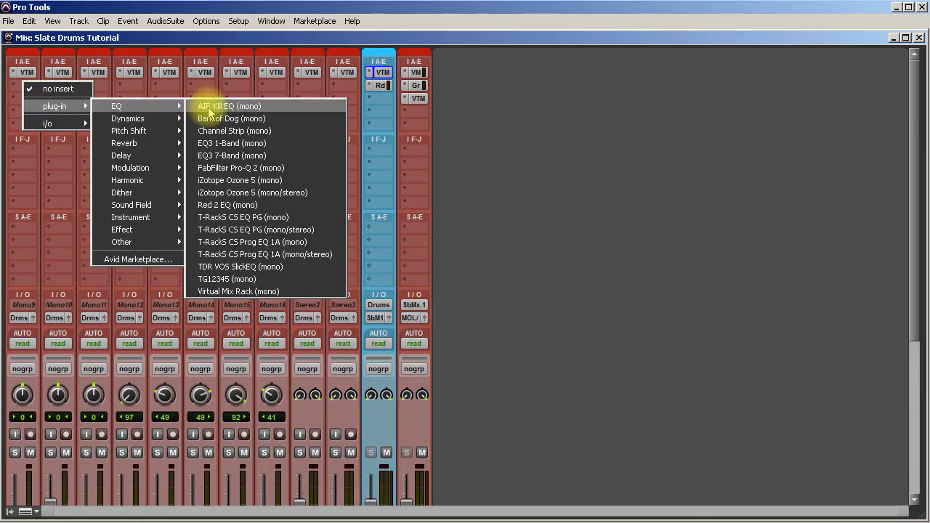
click(230, 291)
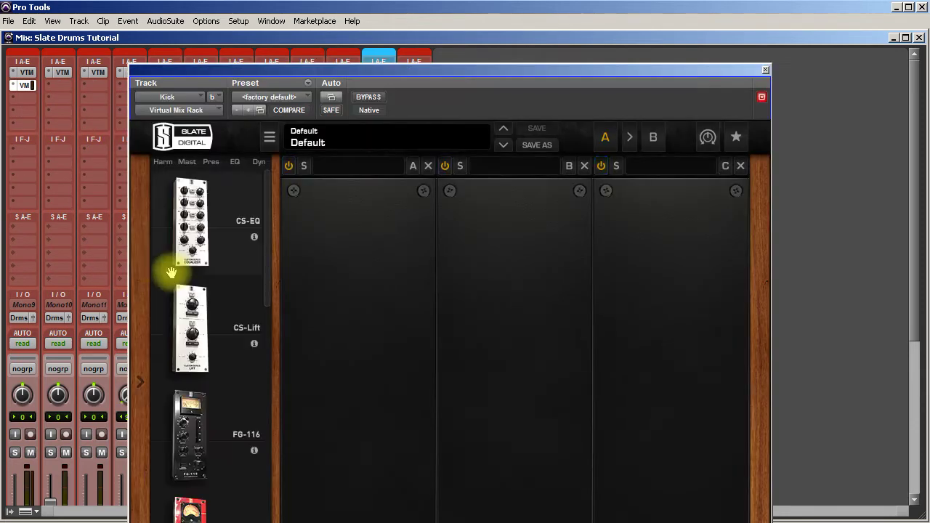
Step: Load the VCC Channel and the FG-73 preamp into the Kick's Virtual Mix Rack, with the FG-73 in the first position
drag(547, 69, 671, 8)
drag(391, 188, 407, 394)
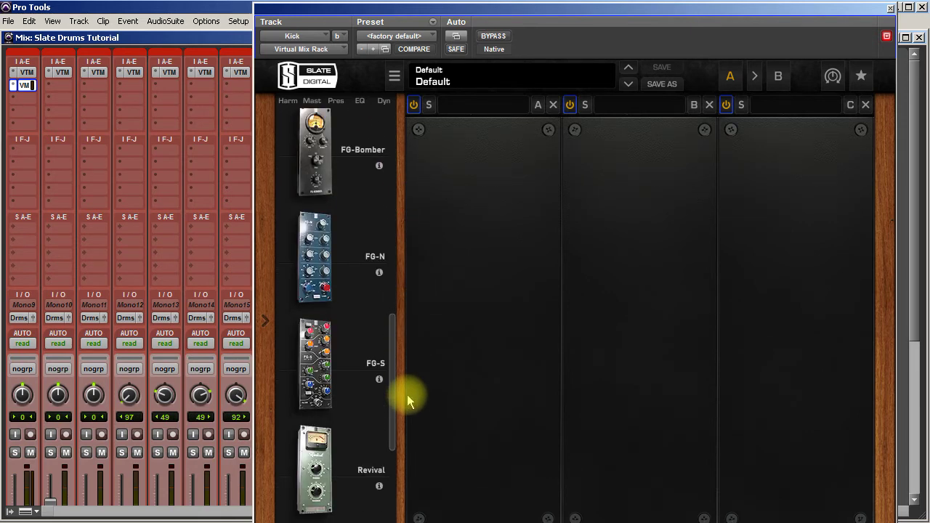
drag(407, 394, 409, 509)
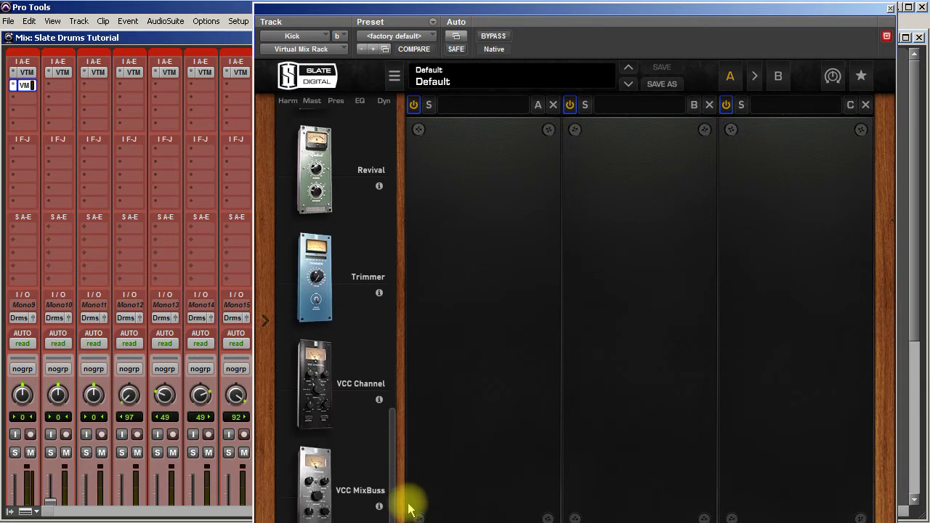
drag(300, 380, 573, 353)
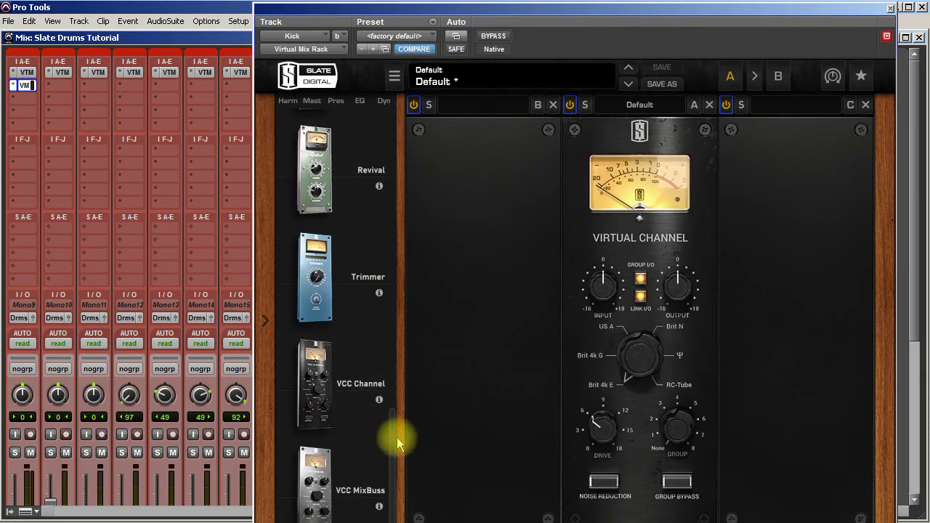
drag(395, 438, 394, 233)
drag(330, 276, 454, 265)
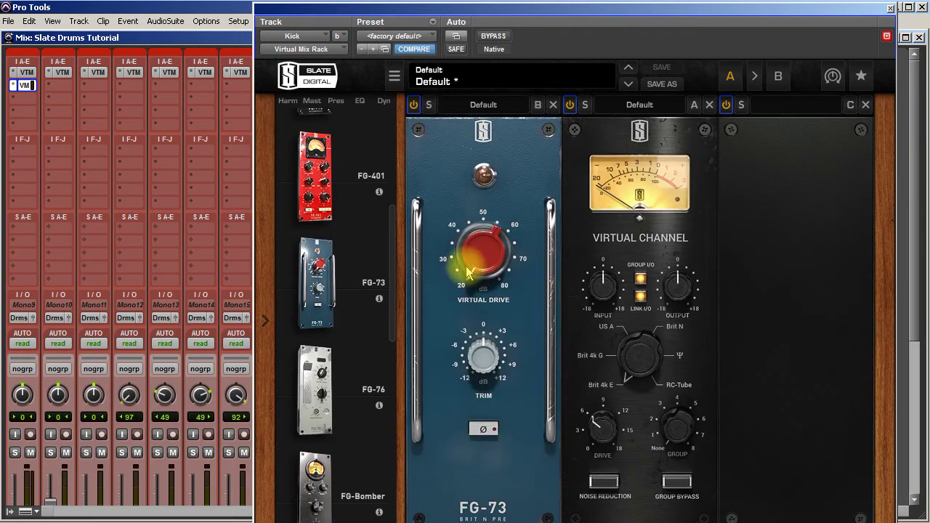
Step: Add the FG-S EQ and the FG-116 compressor to the end of the Kick's rack, and close the plug-in window
drag(390, 283, 401, 392)
drag(314, 351, 757, 327)
drag(392, 334, 397, 168)
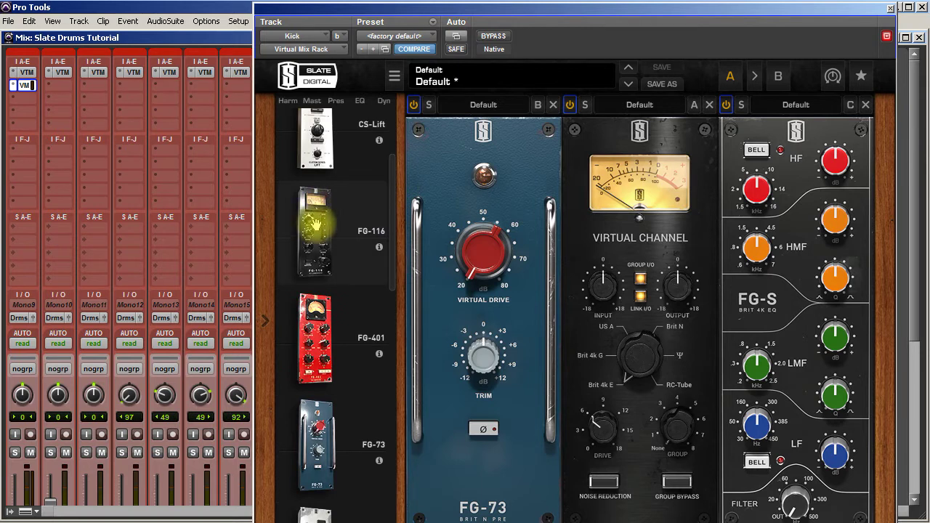
drag(317, 224, 921, 245)
click(241, 137)
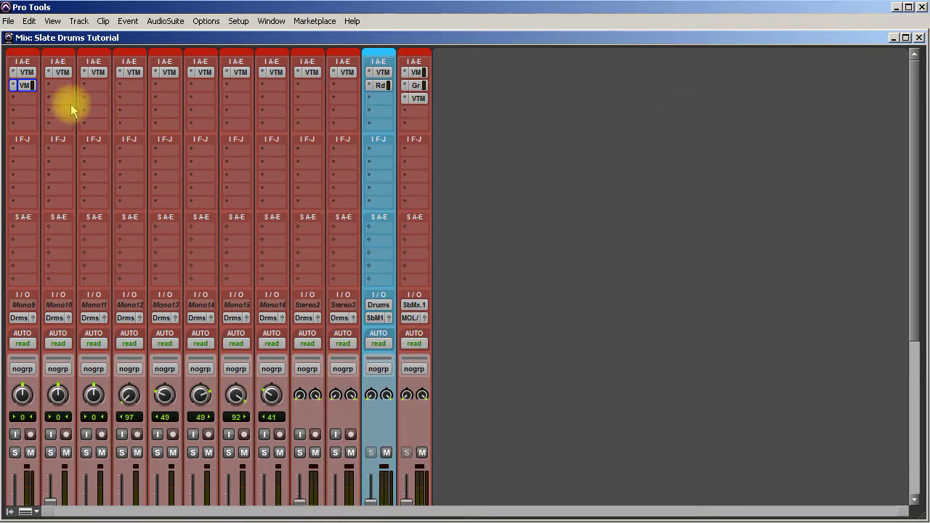
Step: Copy the Kick's Virtual Mix Rack to the second insert slot of the other mono tracks, and try copying it to the first stereo track
drag(21, 86, 58, 84)
drag(58, 85, 305, 84)
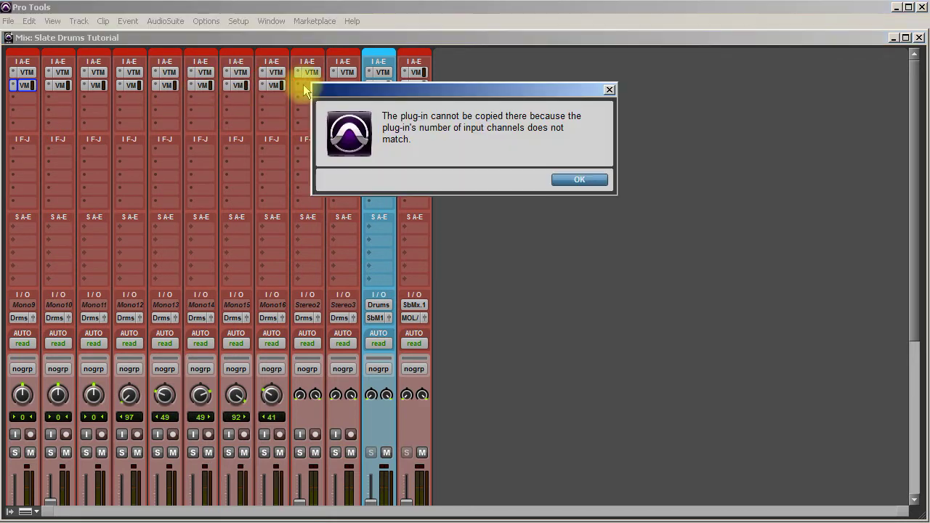
click(590, 182)
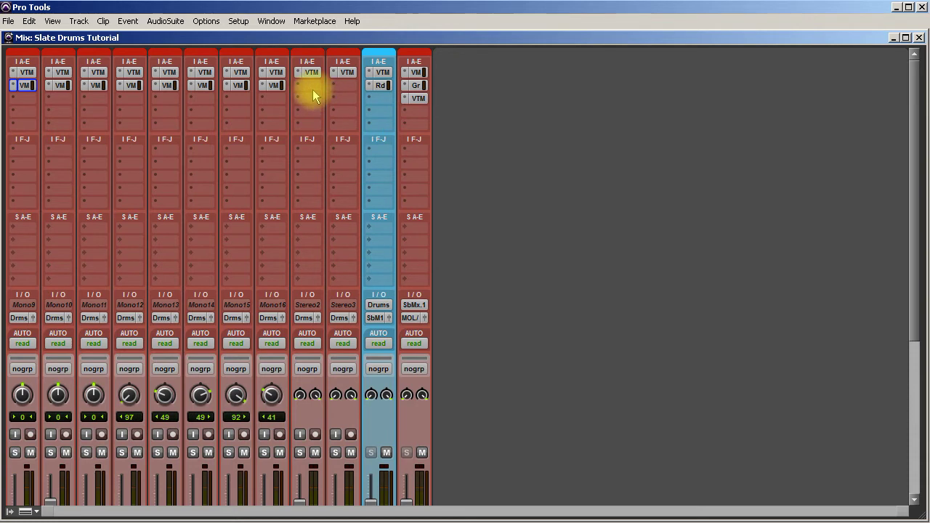
Step: Insert the stereo Virtual Mix Rack in the OH track's second slot and load the FG-73 and VCC Channel modules
click(311, 85)
mouse_move(359, 107)
mouse_move(477, 106)
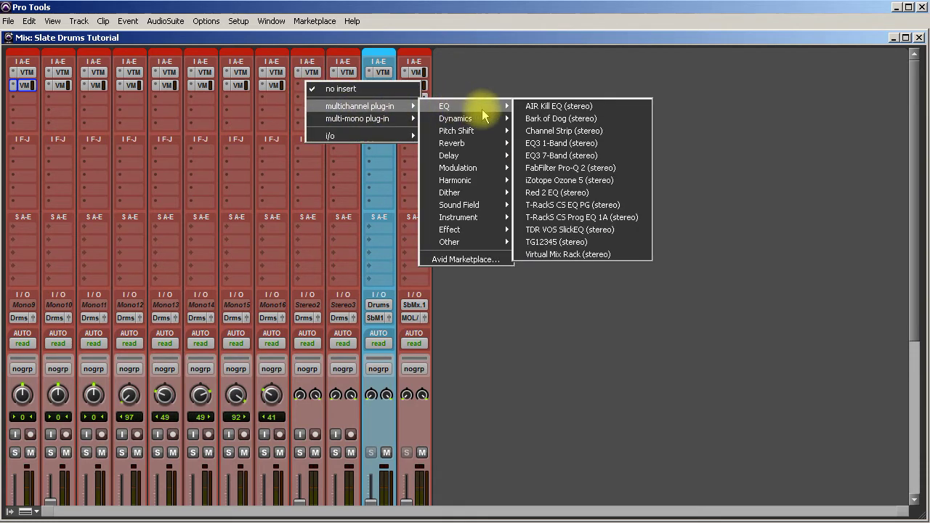
click(560, 255)
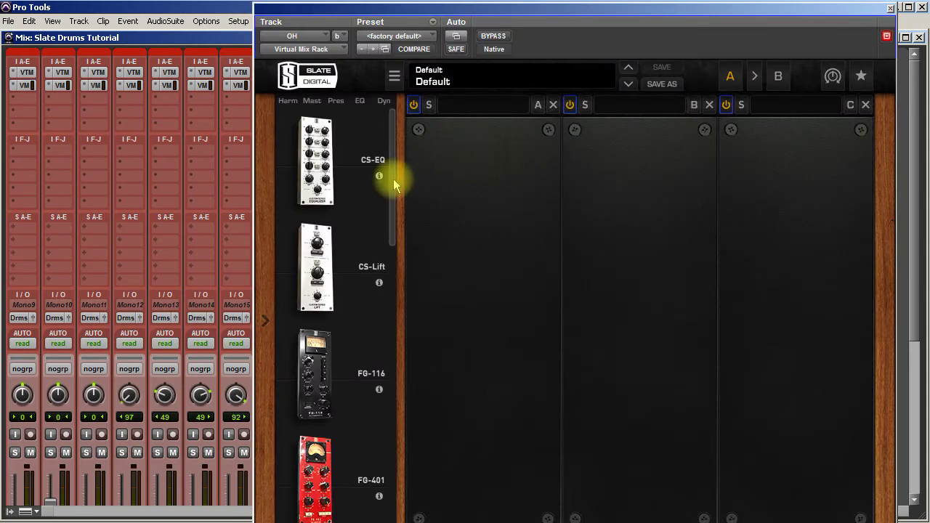
drag(390, 191, 396, 296)
drag(314, 228, 491, 240)
drag(389, 285, 393, 466)
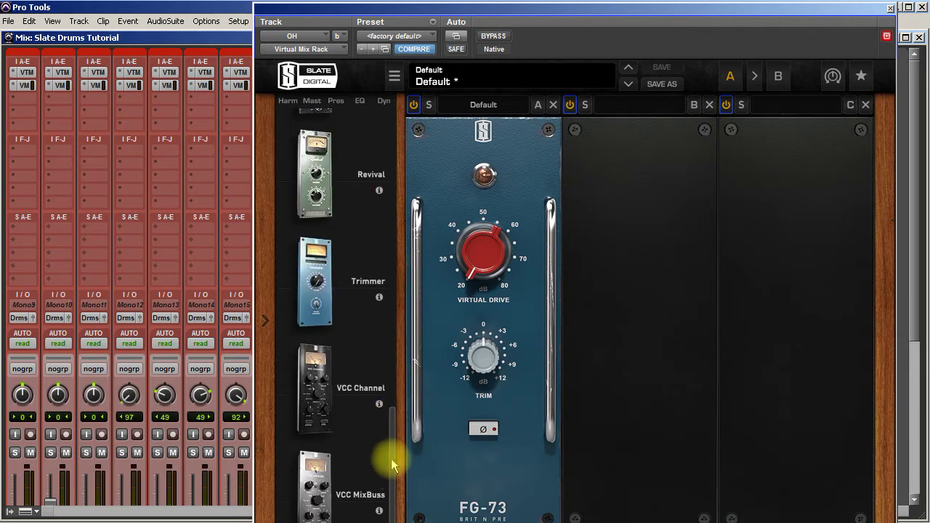
drag(332, 409, 604, 336)
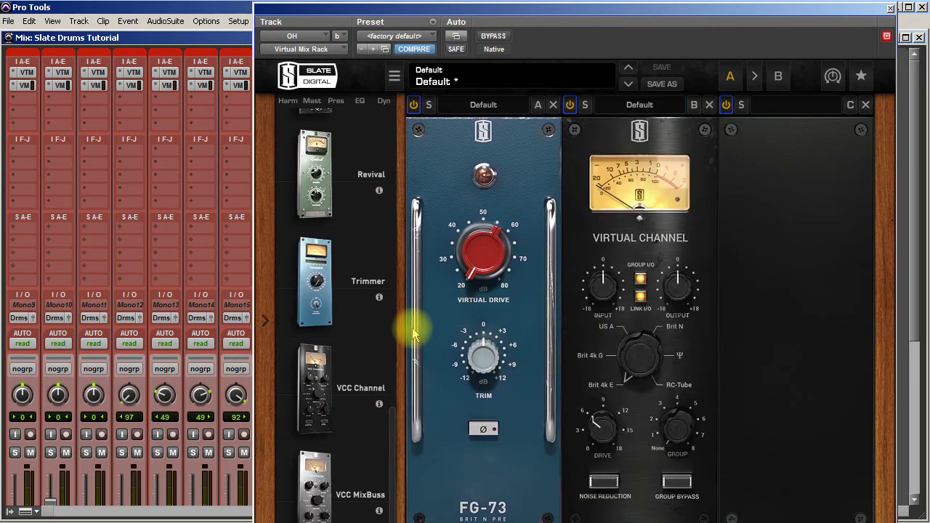
Step: Complete the OH rack with the FG-S EQ and FG-116 compressor, and close the plug-in window
click(396, 443)
drag(396, 443, 355, 350)
double_click(355, 349)
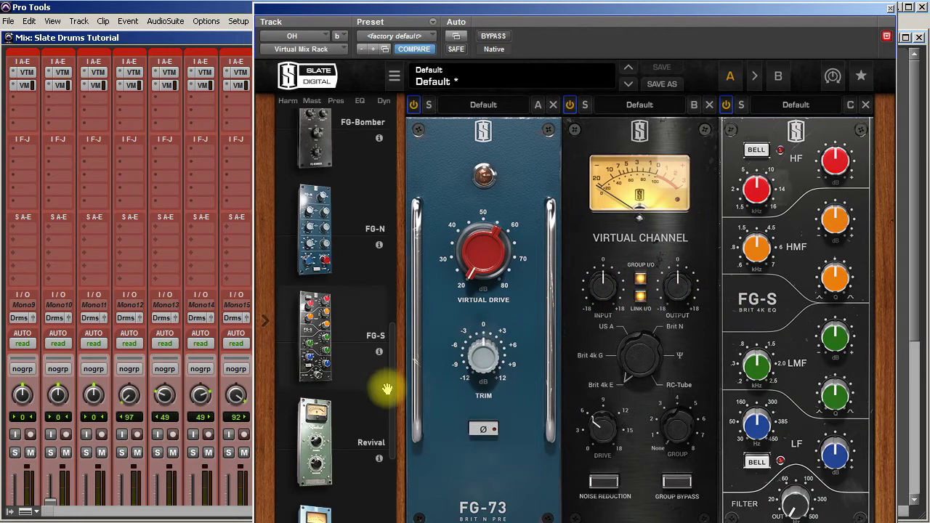
drag(387, 388, 908, 218)
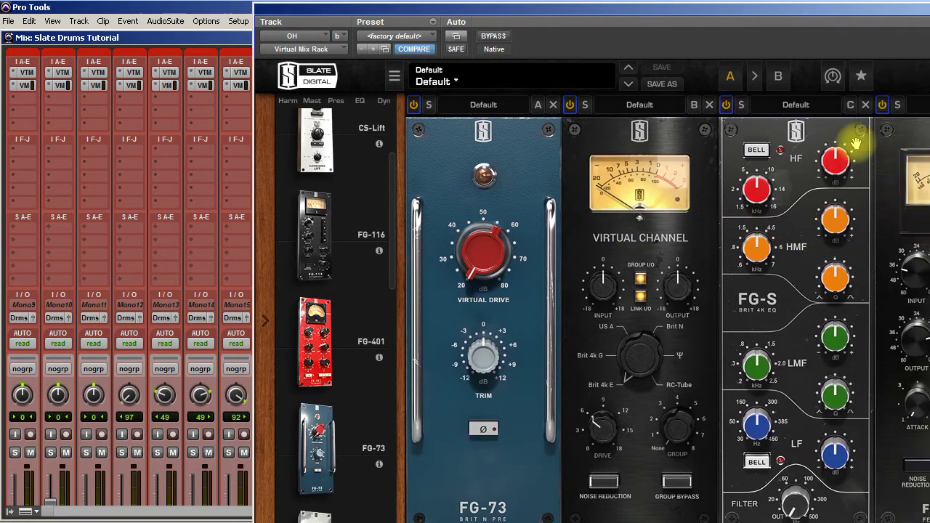
key(ctrl+w)
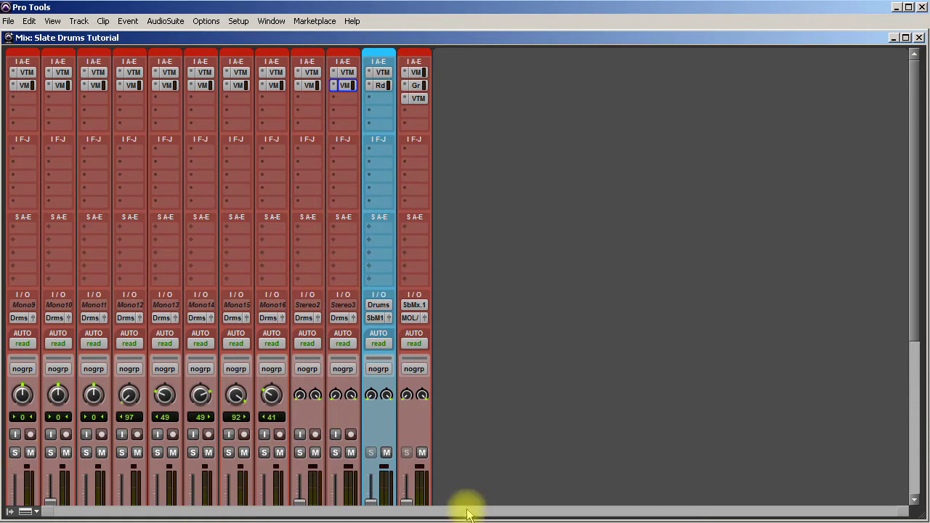
Step: Solo the Kick track and hide the Inserts F-J view in the mixer
scroll(201, 390, down, 3)
scroll(200, 390, down, 1)
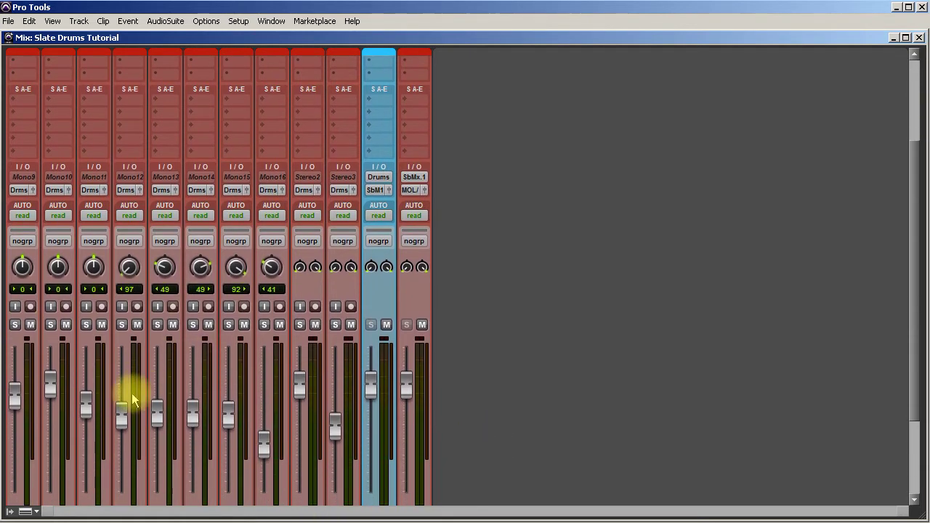
click(14, 324)
scroll(23, 335, up, 4)
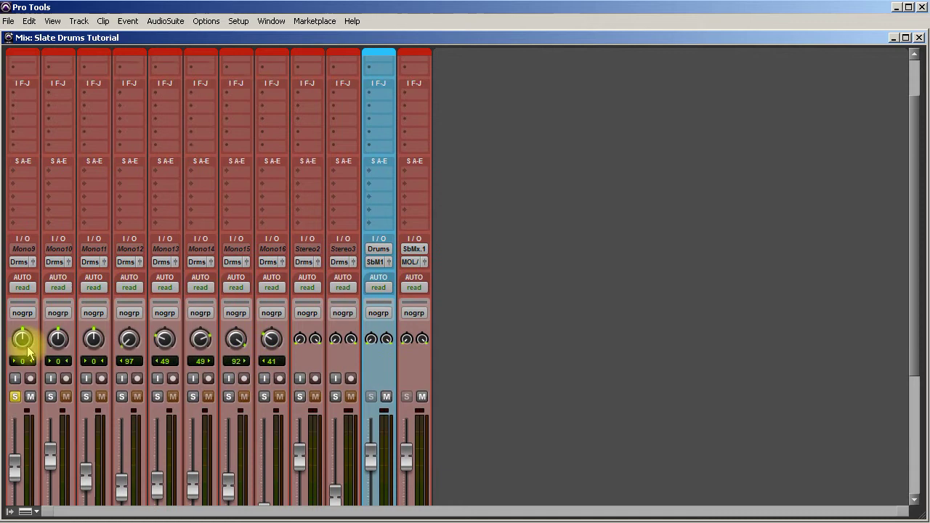
click(24, 140)
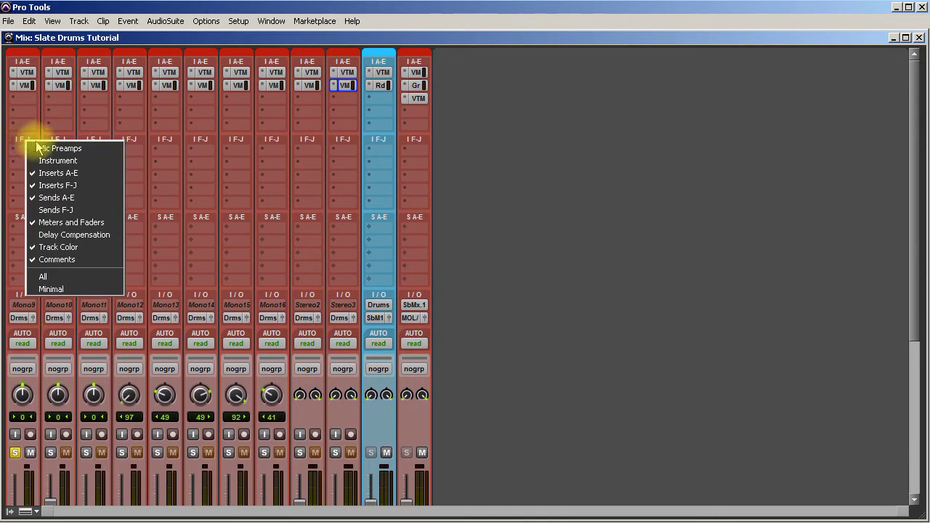
click(51, 183)
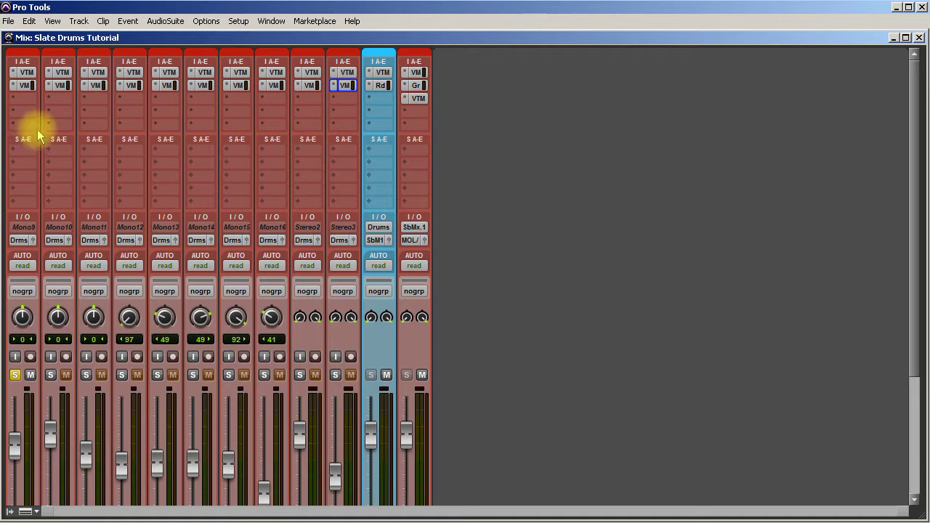
Step: In the Kick's rack, set the FG-73 Virtual Drive to 40.8 dB and the Virtual Channel's Drive to 12.4 dB with Noise Reduction on
click(24, 86)
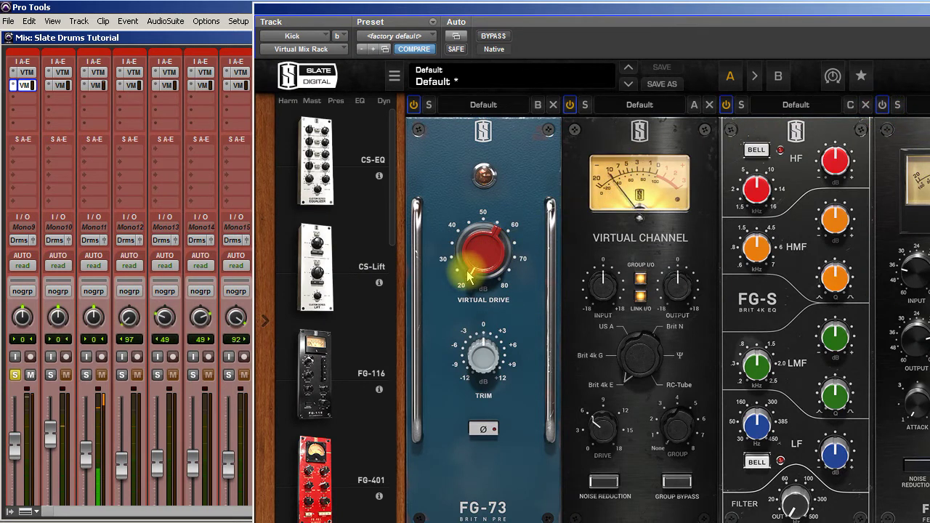
drag(509, 258, 472, 187)
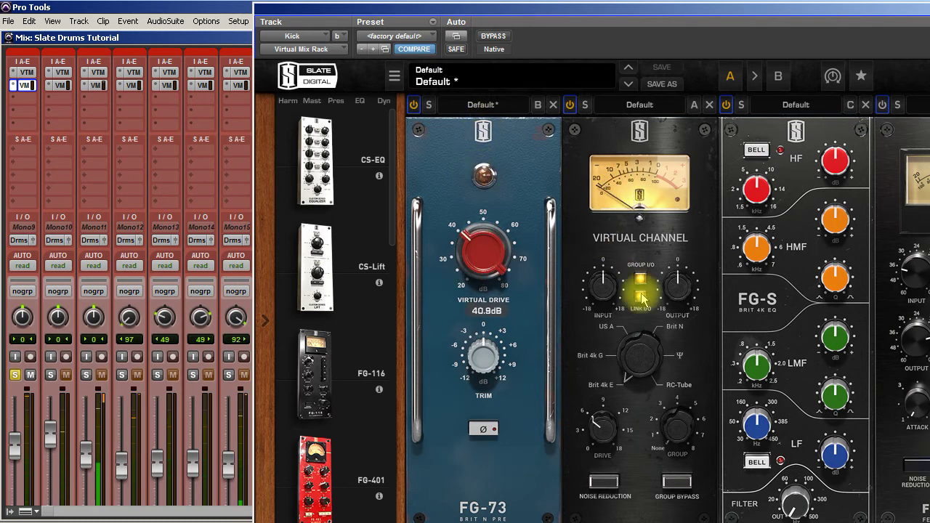
click(614, 488)
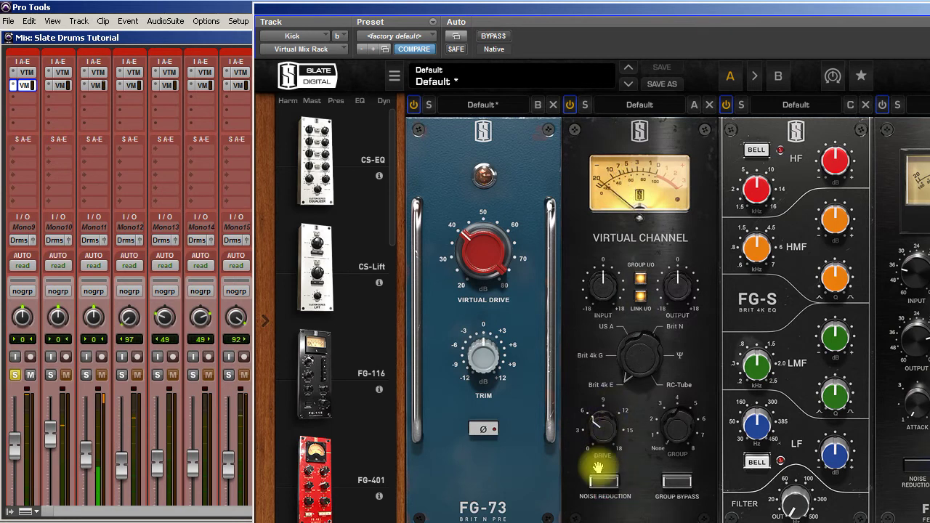
click(602, 481)
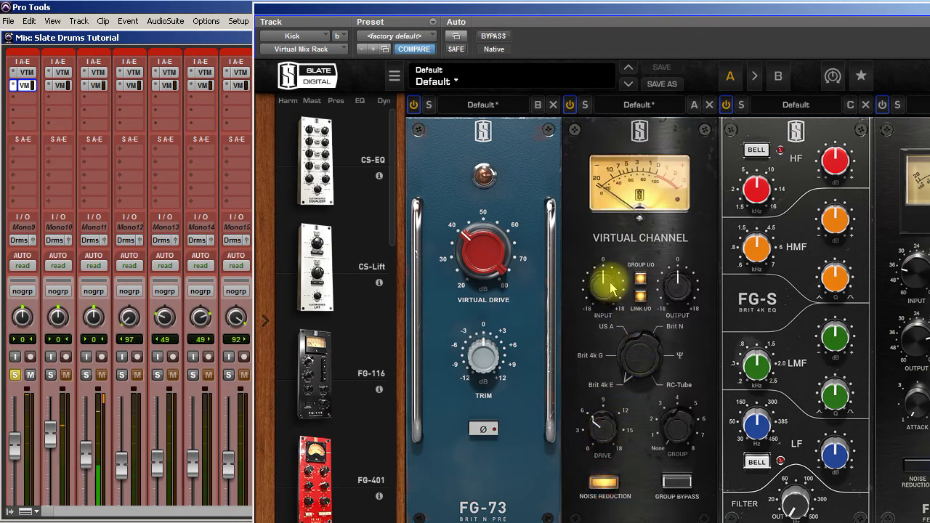
drag(597, 435, 598, 372)
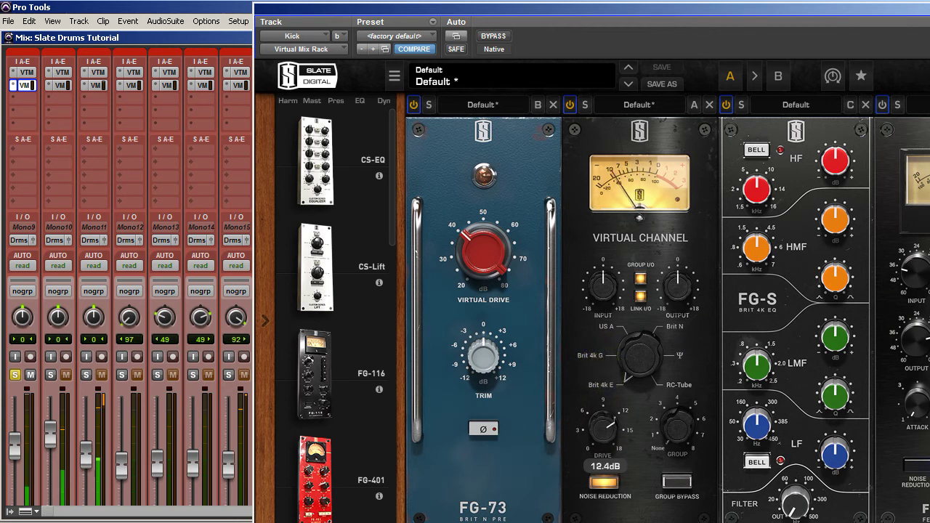
Step: On the Kick's FG-S, set the LMF band to -3.77 dB at about 533 Hz with Q 1.30, and the filter to 28.9 Hz
mouse_move(834, 338)
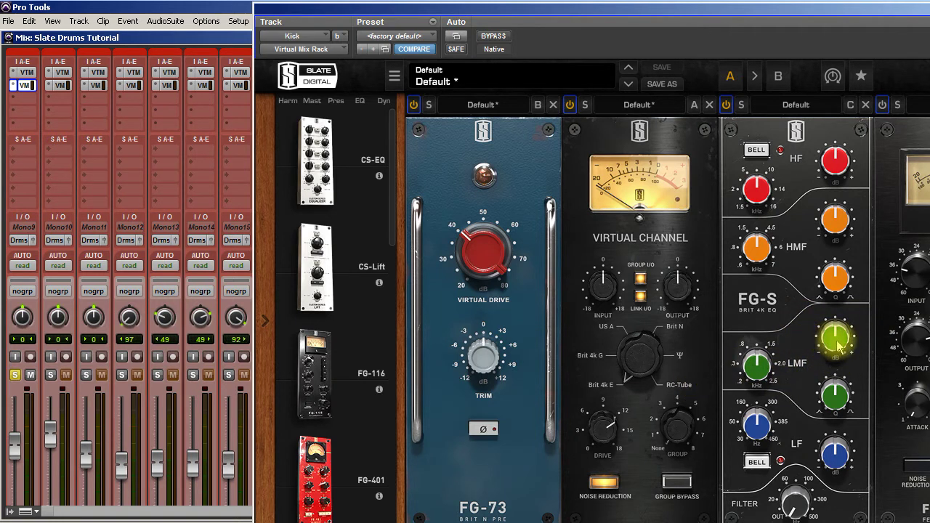
drag(833, 339, 841, 245)
mouse_move(759, 376)
mouse_down()
mouse_move(762, 401)
mouse_move(762, 382)
mouse_move(762, 392)
mouse_up()
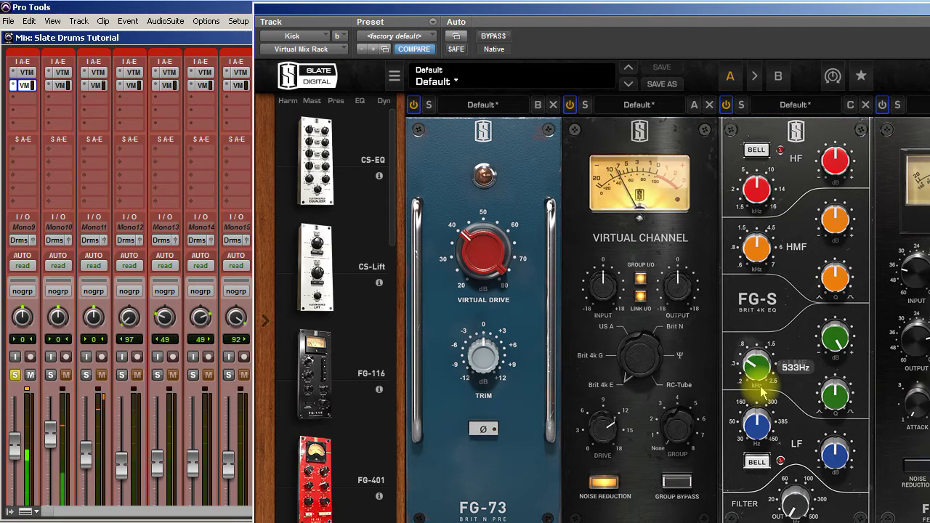
mouse_move(830, 395)
mouse_down()
mouse_move(823, 416)
mouse_move(834, 399)
mouse_up()
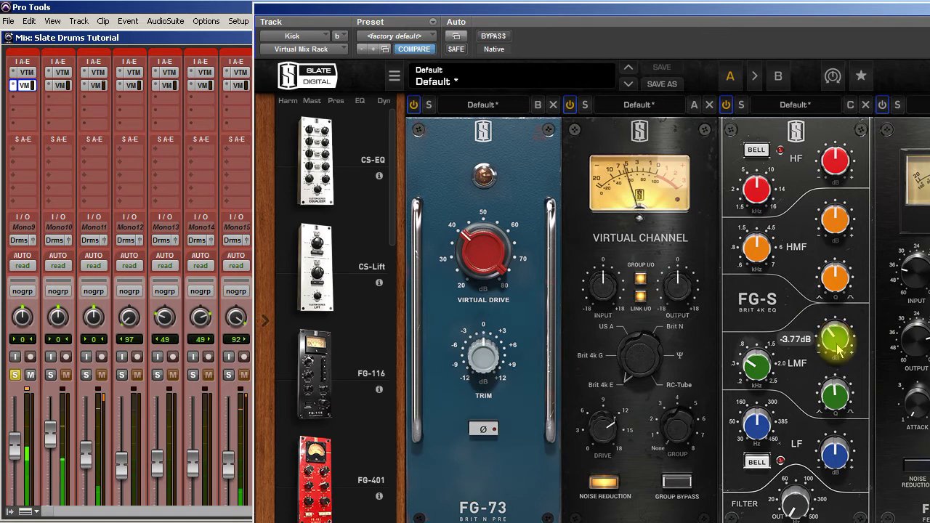
mouse_move(840, 392)
drag(839, 393, 845, 374)
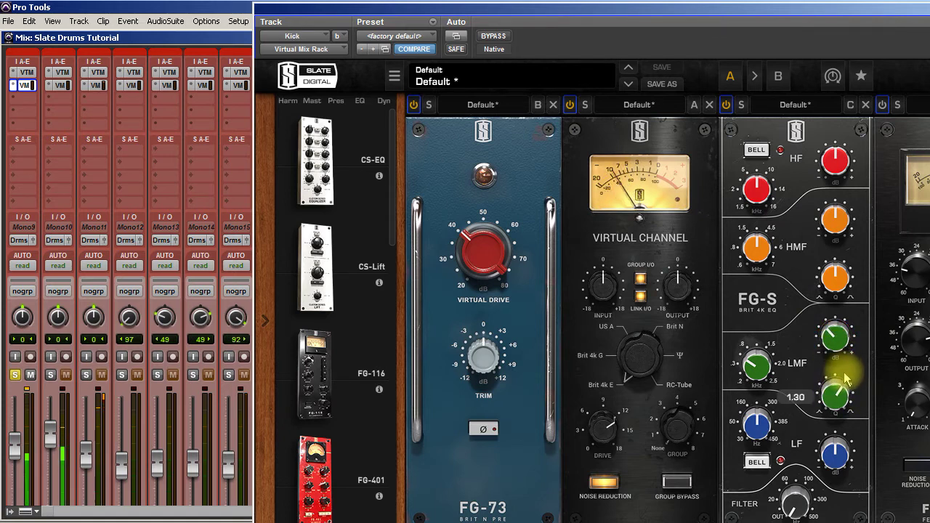
mouse_move(795, 501)
drag(796, 501, 790, 462)
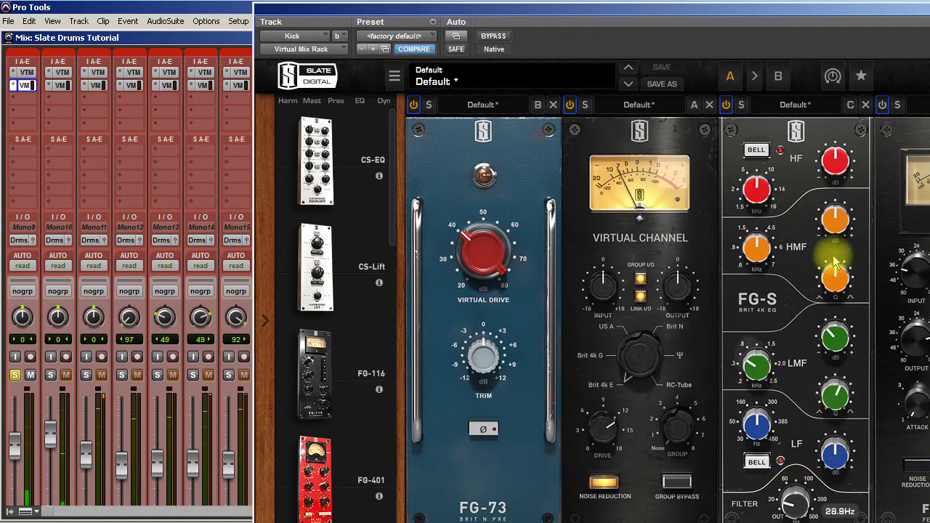
Step: Set the FG-S HMF band to -2.49 dB at 767 Hz, and boost the HF band at a slightly lower frequency
click(839, 218)
drag(839, 218, 817, 140)
drag(750, 245, 754, 298)
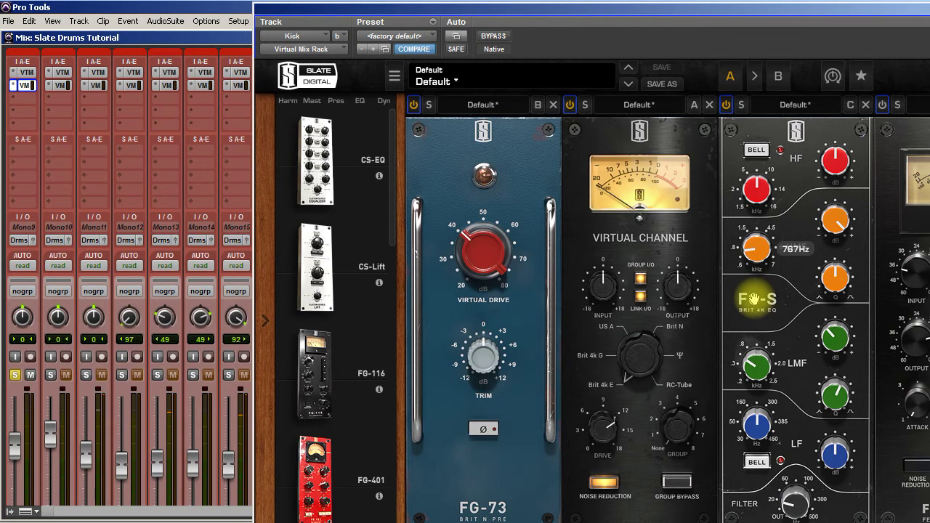
drag(831, 214, 824, 304)
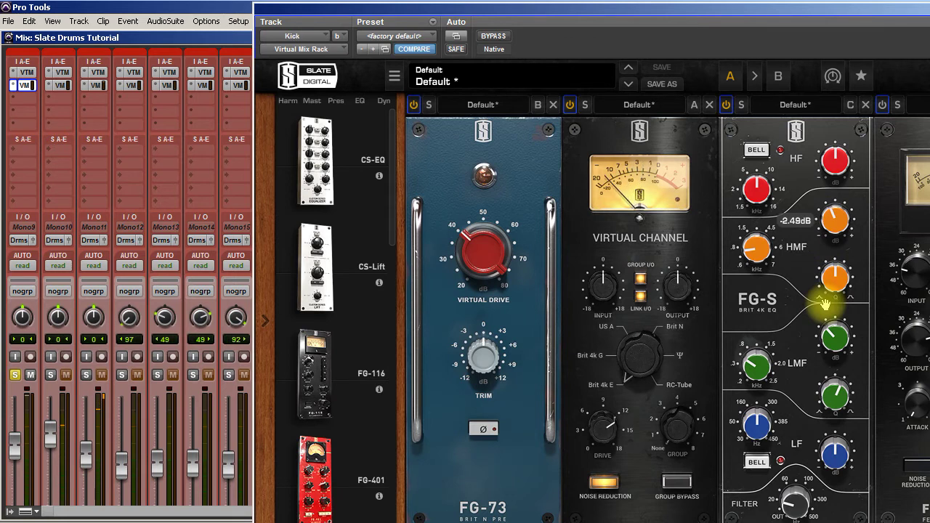
drag(756, 194, 756, 190)
drag(832, 166, 834, 161)
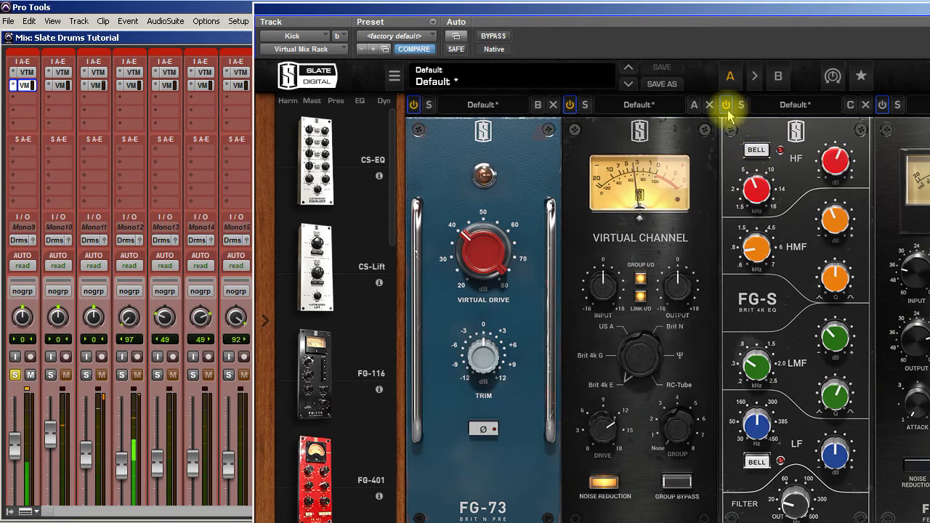
Step: Bring the Kick's FG-116 compressor into view and set its Input to -32.8 dB
click(833, 13)
drag(834, 12, 660, 10)
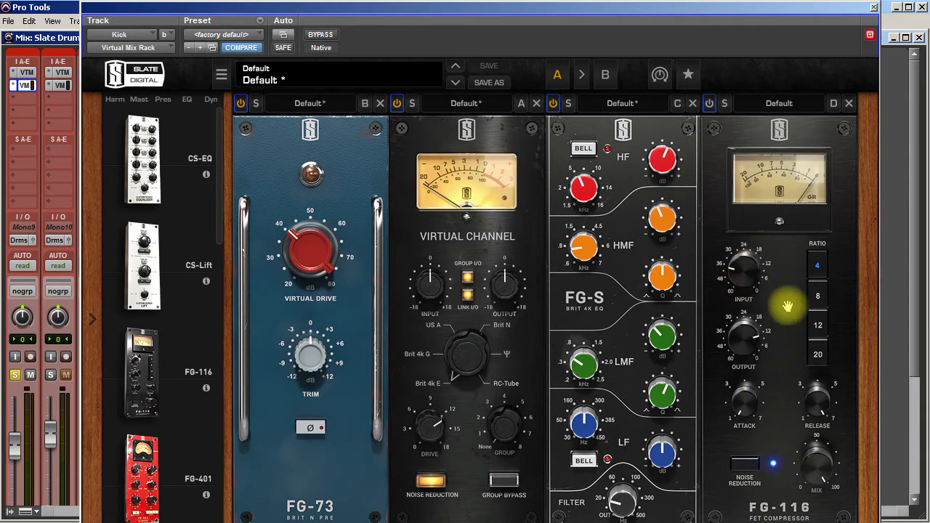
mouse_move(741, 272)
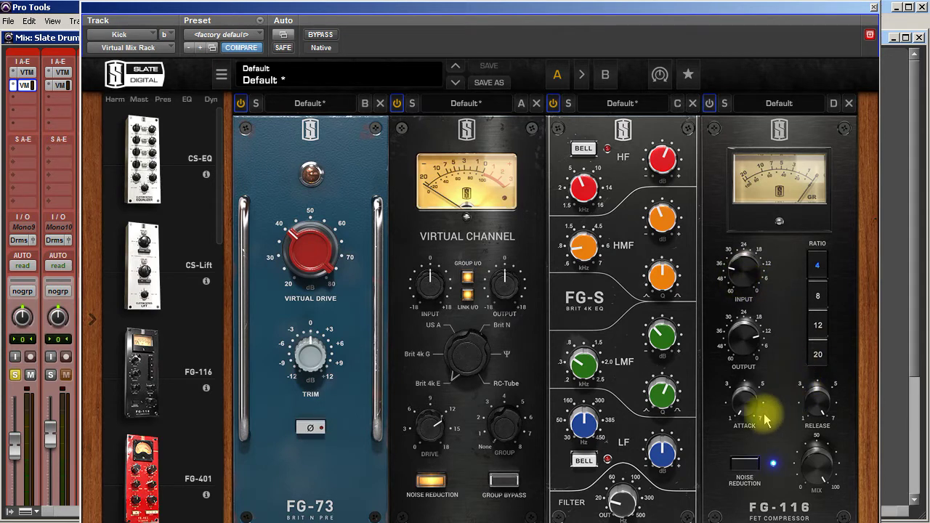
click(750, 276)
drag(750, 276, 753, 251)
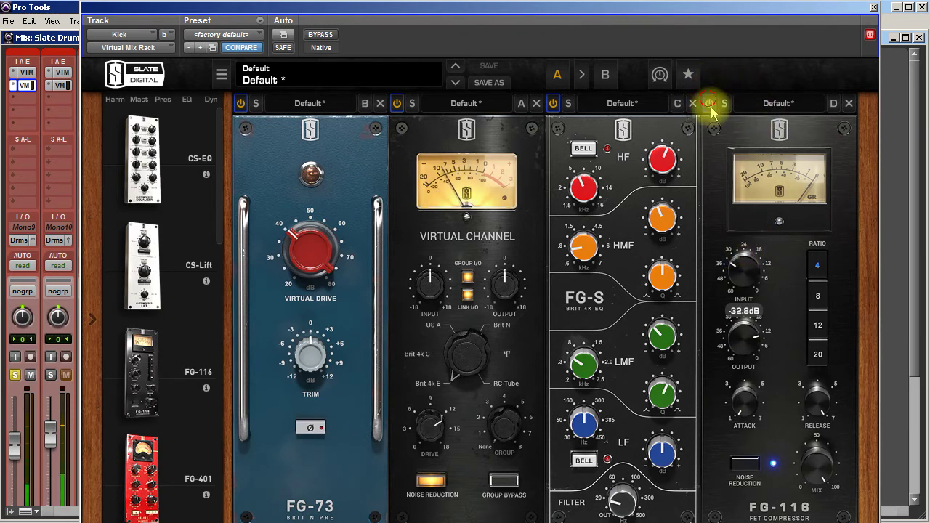
Step: On the Kick's FG-116, try an Attack of 3.02 and an Input of -11.4 dB
drag(741, 264, 753, 248)
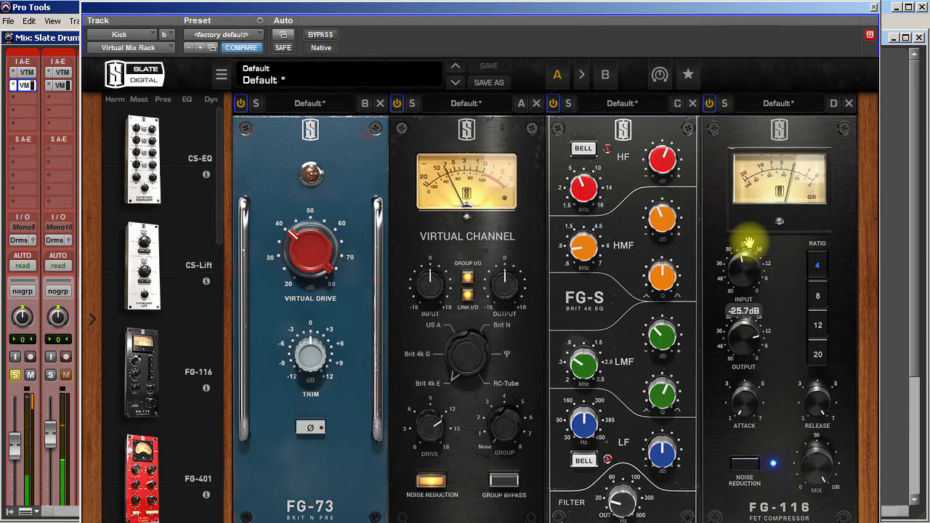
drag(747, 399, 762, 320)
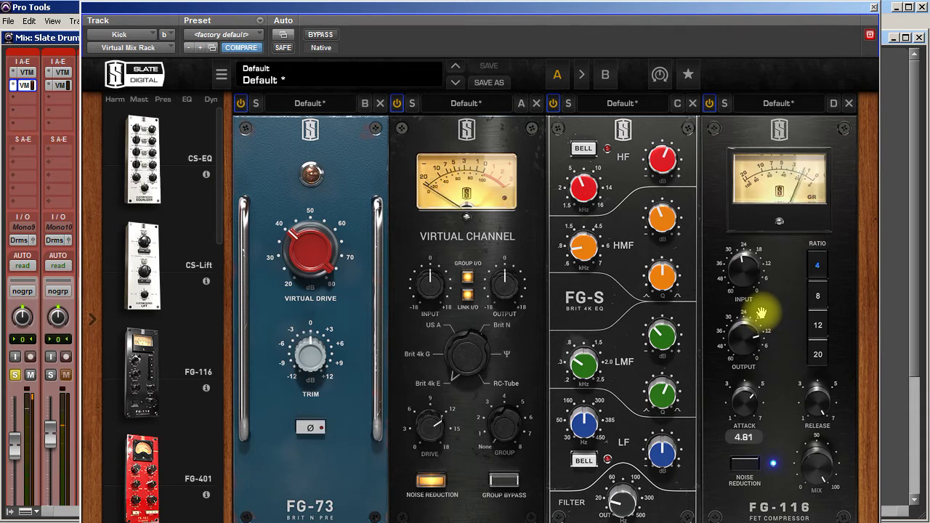
drag(760, 313, 765, 367)
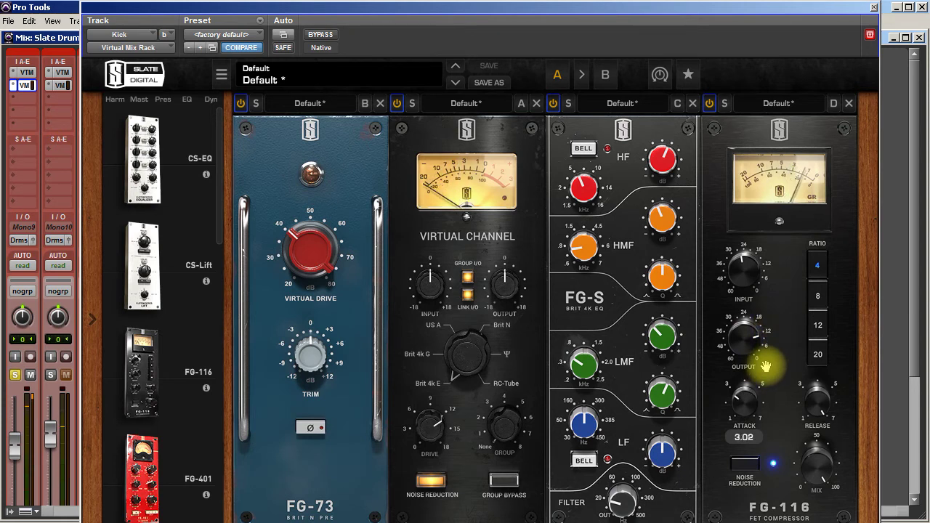
click(753, 288)
drag(752, 287, 745, 240)
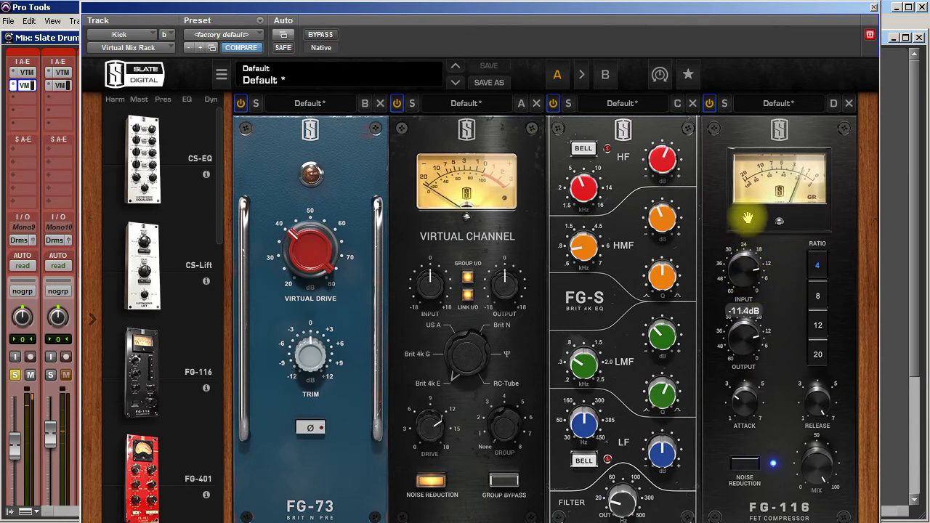
Step: Audition fast and slow attack settings on the Kick's FG-116, settling on Attack 4.26 and Input -36.0 dB
drag(743, 398, 764, 275)
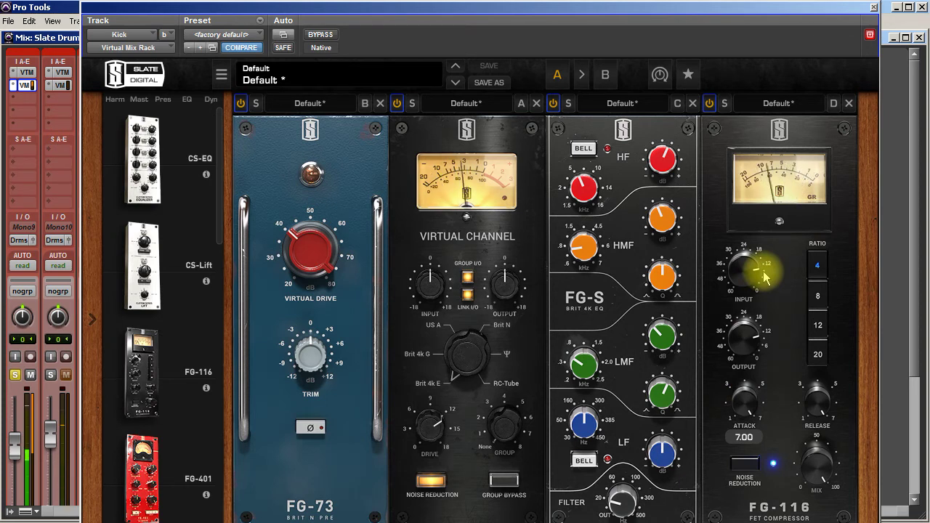
drag(763, 275, 756, 459)
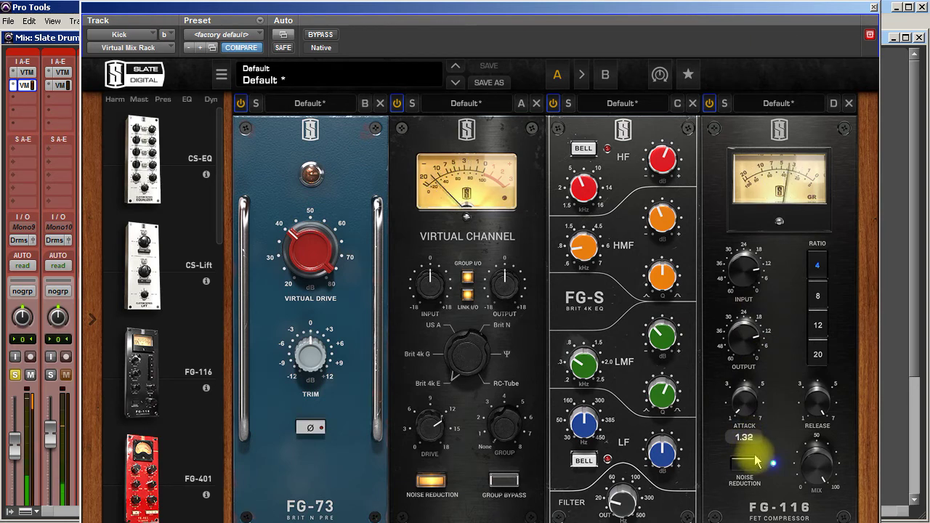
drag(758, 460, 757, 460)
drag(817, 398, 826, 242)
mouse_move(745, 401)
mouse_down()
mouse_move(738, 409)
mouse_move(745, 384)
mouse_up()
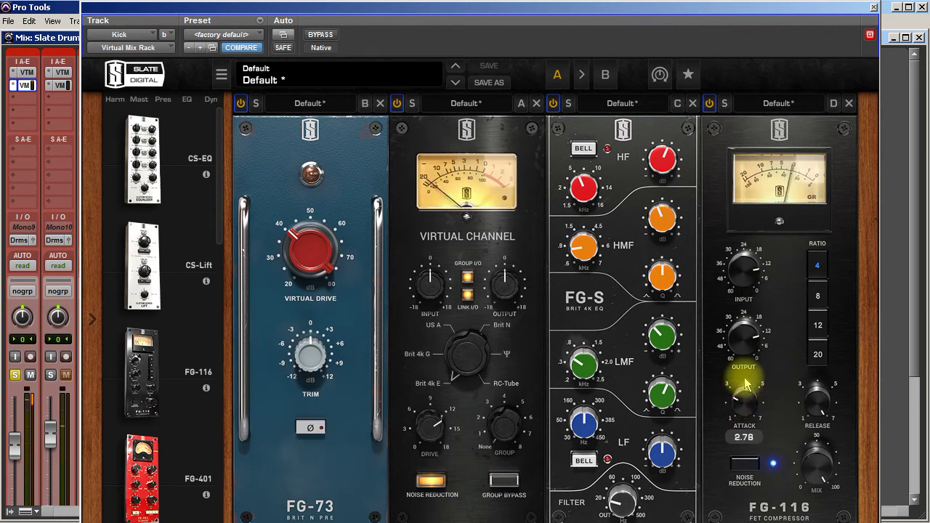
drag(745, 383, 757, 354)
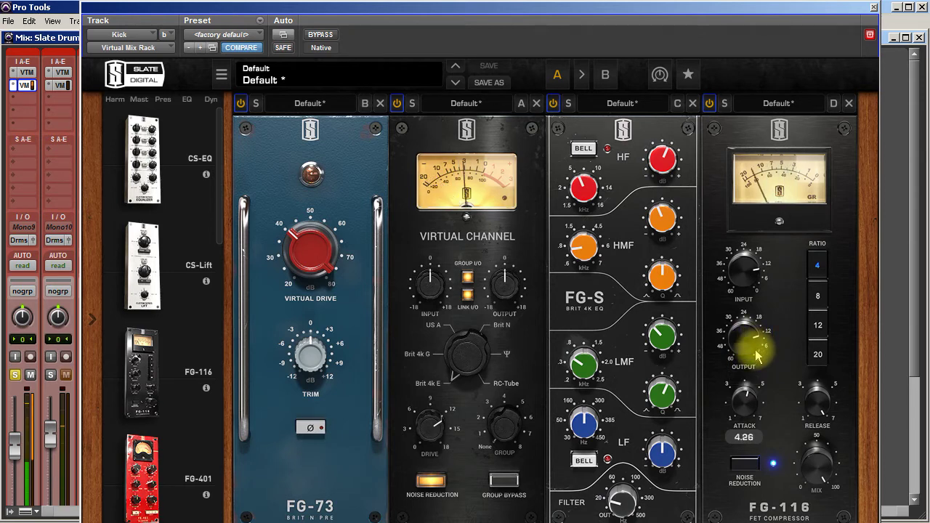
drag(739, 270, 748, 371)
click(745, 294)
drag(744, 292, 744, 287)
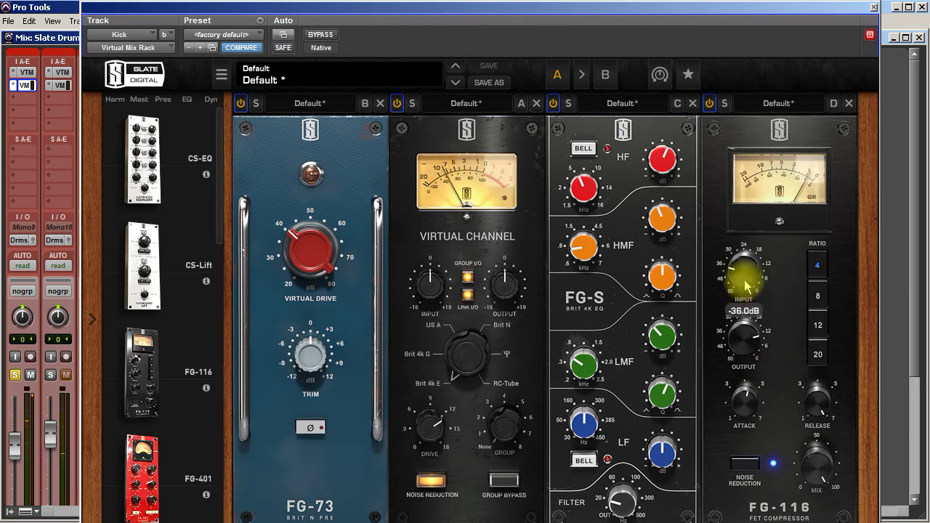
Step: Compare the Kick with its whole Virtual Mix Rack bypassed and active during playback
click(324, 35)
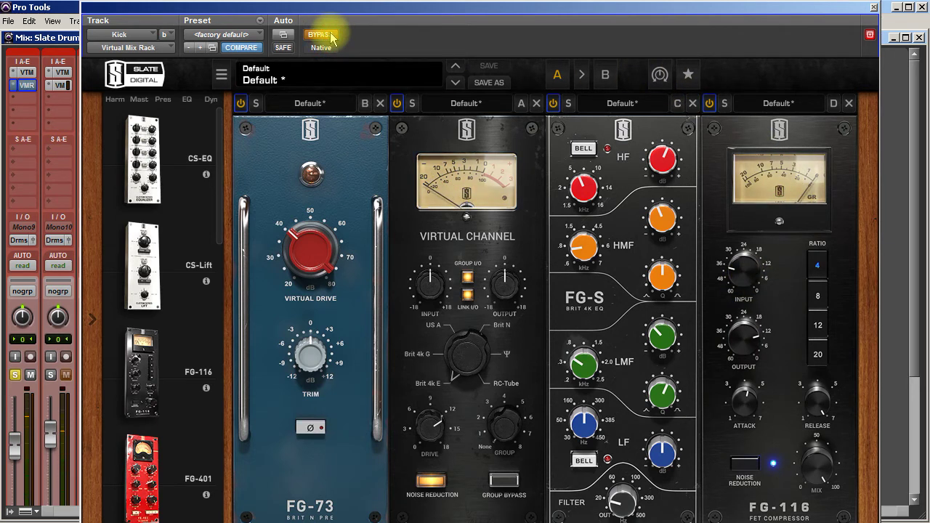
click(324, 35)
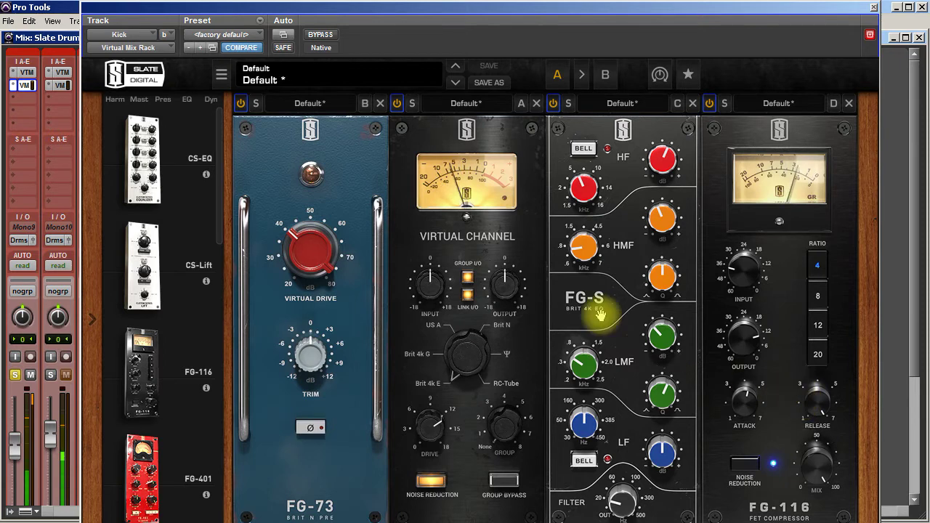
click(322, 35)
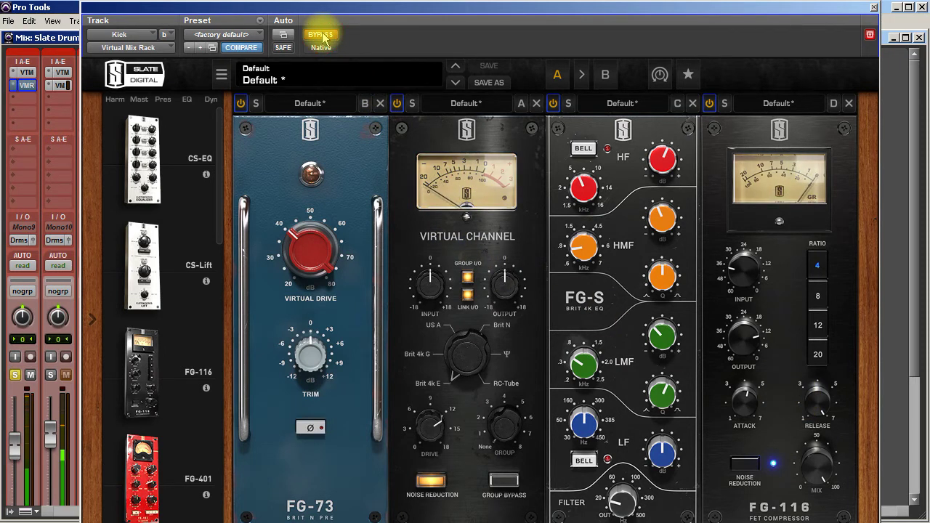
click(322, 35)
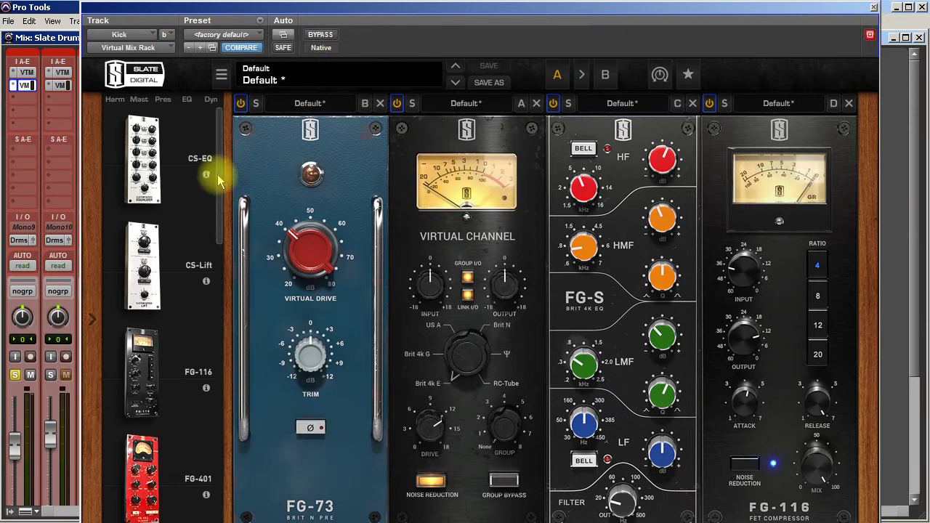
Step: Add an FG-Bomber module after the FG-116 at the end of the Kick's rack
scroll(208, 218, down, 10)
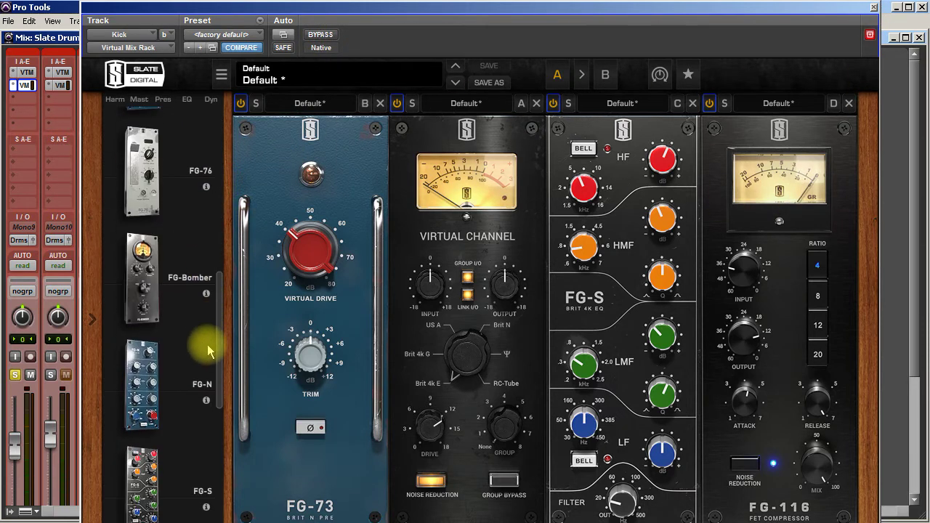
scroll(208, 348, up, 10)
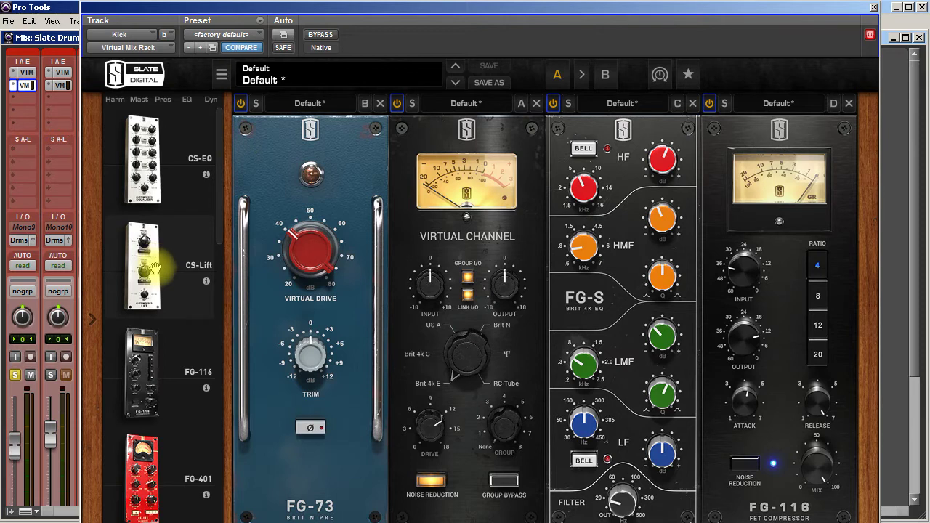
drag(218, 201, 216, 362)
drag(166, 309, 919, 280)
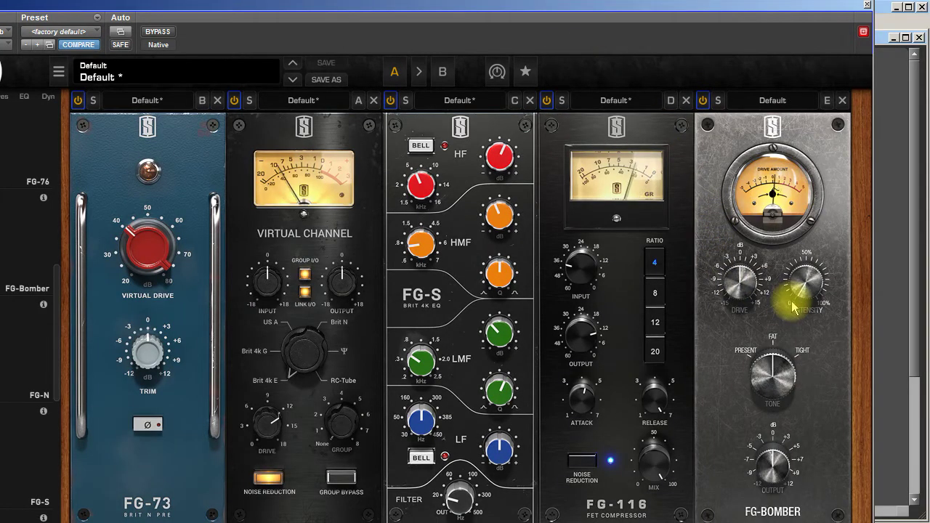
Step: Set the Kick's FG-Bomber to the Tight tone and audition its Intensity at 100%, lowering it to about 33.9%
drag(794, 308, 799, 259)
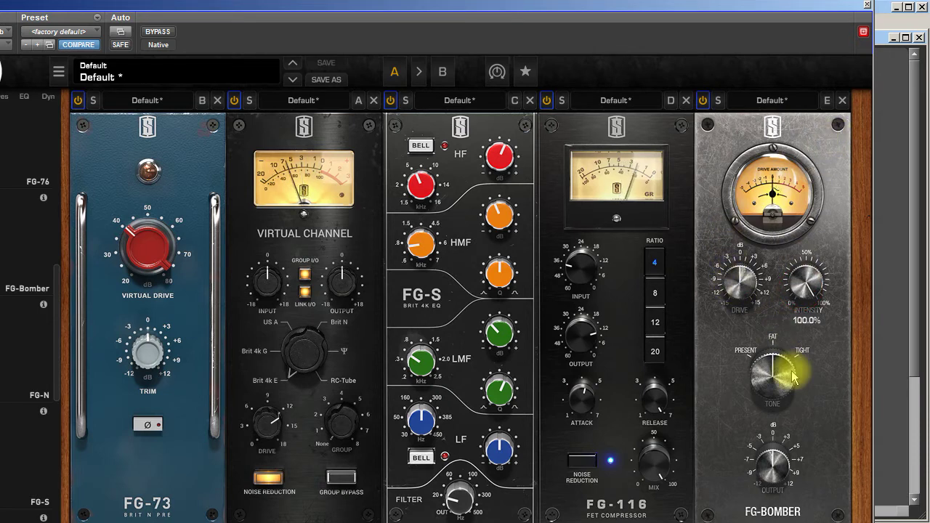
drag(768, 389, 775, 343)
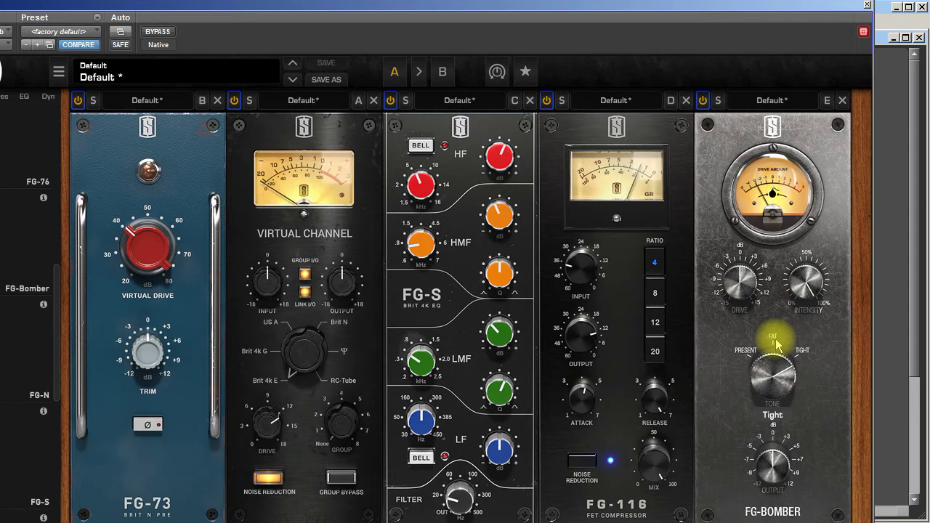
click(781, 459)
drag(775, 345, 800, 385)
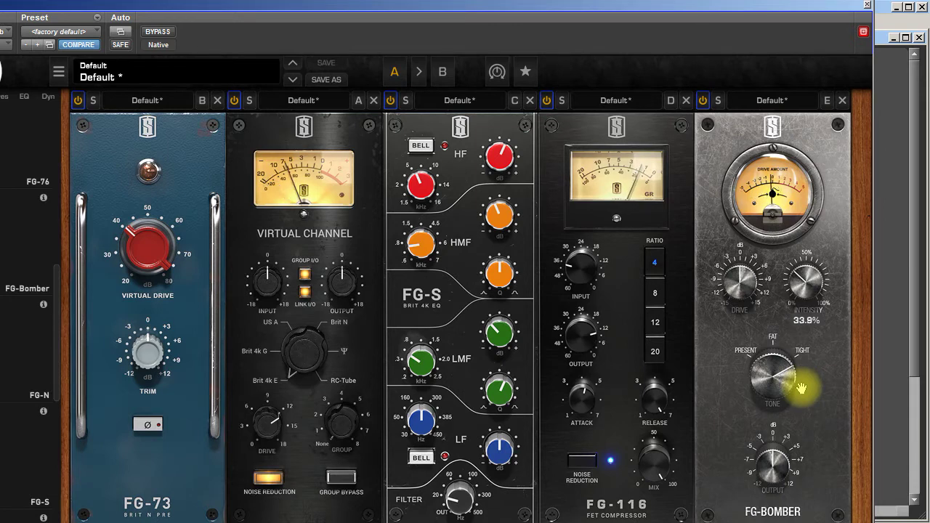
Step: Compare the Kick with the FG-Bomber module switched off and on, leaving it on
click(704, 102)
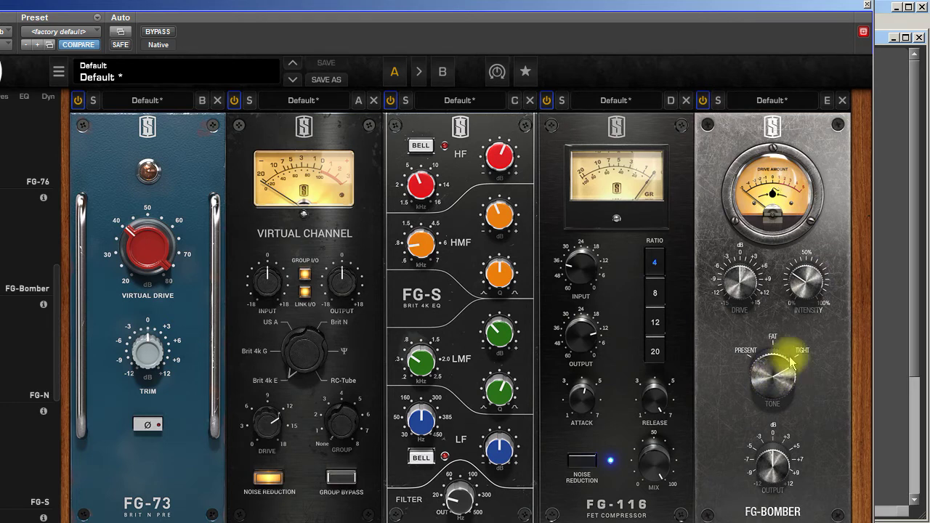
click(703, 101)
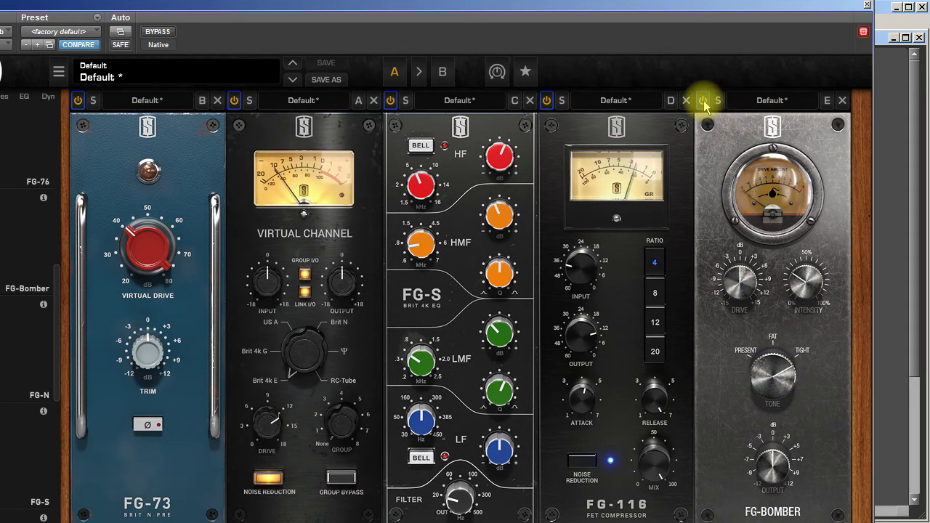
click(703, 101)
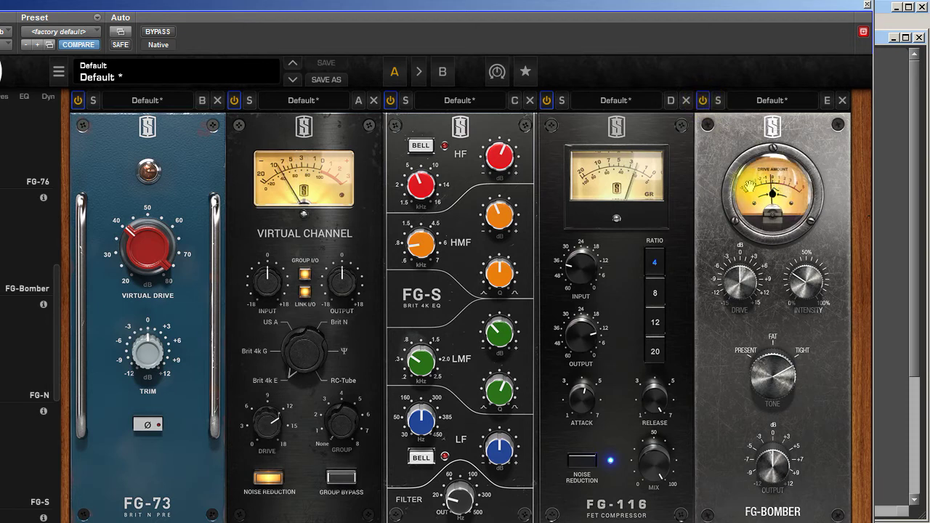
Step: Close the Kick's rack, solo the Mono10 track instead of the Kick, and play it with its Virtual Mix Rack open
click(868, 7)
click(50, 374)
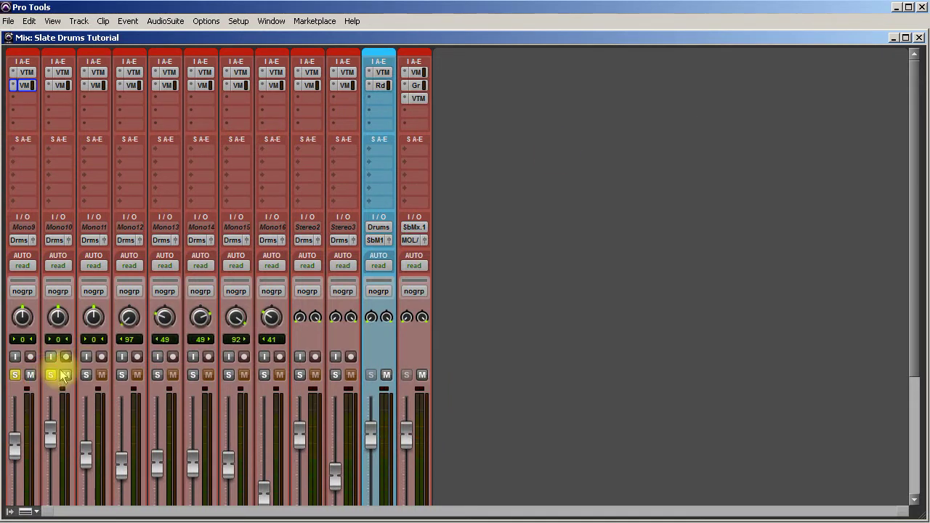
click(14, 374)
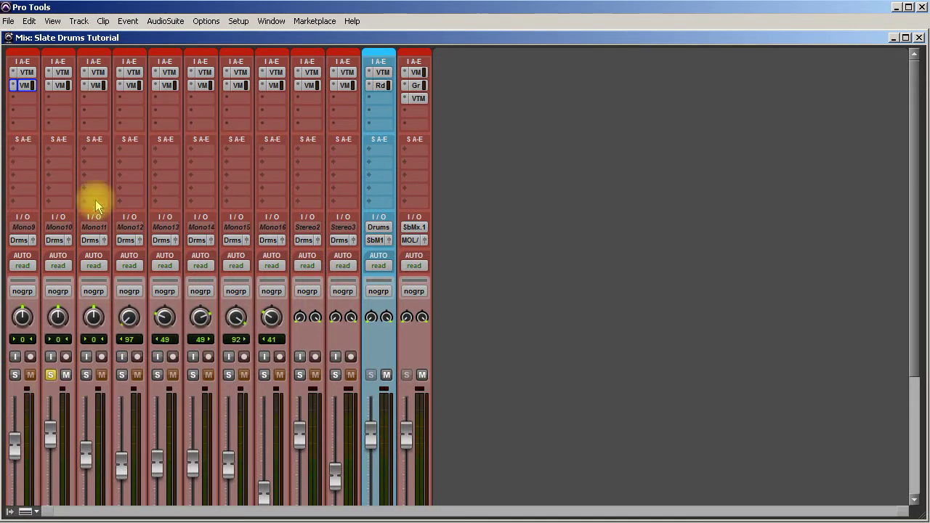
key(space)
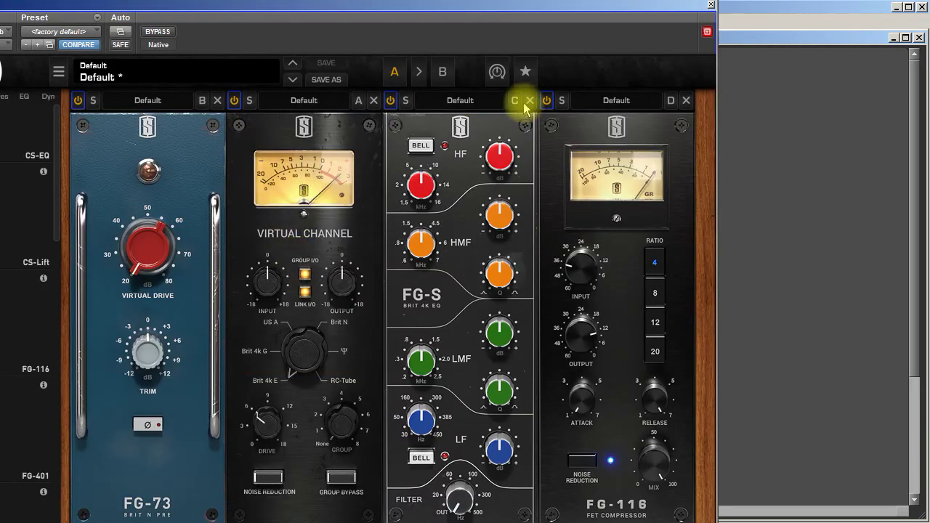
Step: In the Mono10 track's rack, set the FG-73 Virtual Drive to 41.6 dB, enable Virtual Channel Noise Reduction and raise its Drive
drag(154, 247, 179, 213)
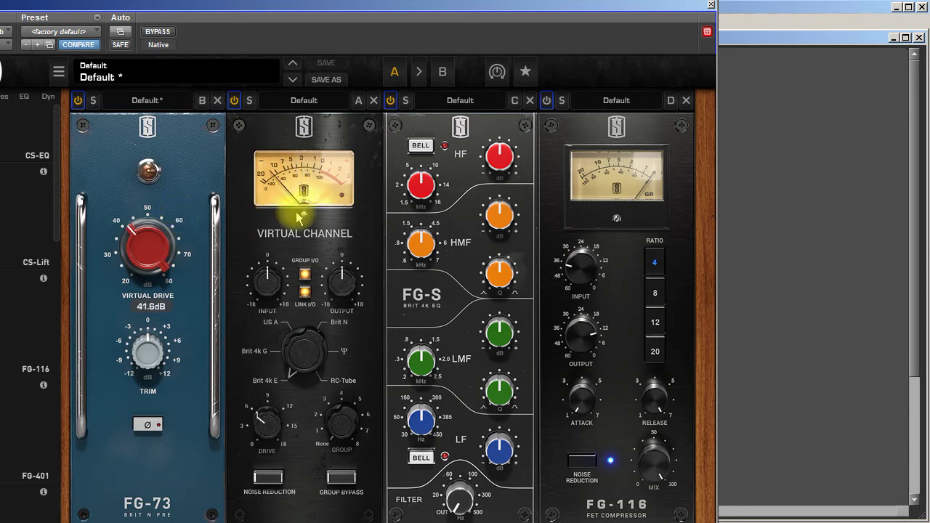
click(267, 482)
drag(266, 438, 267, 395)
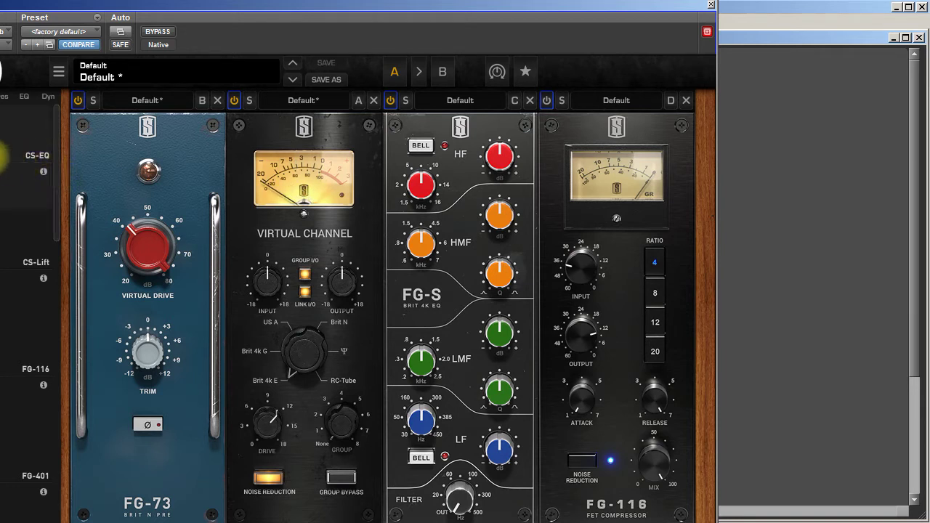
click(31, 167)
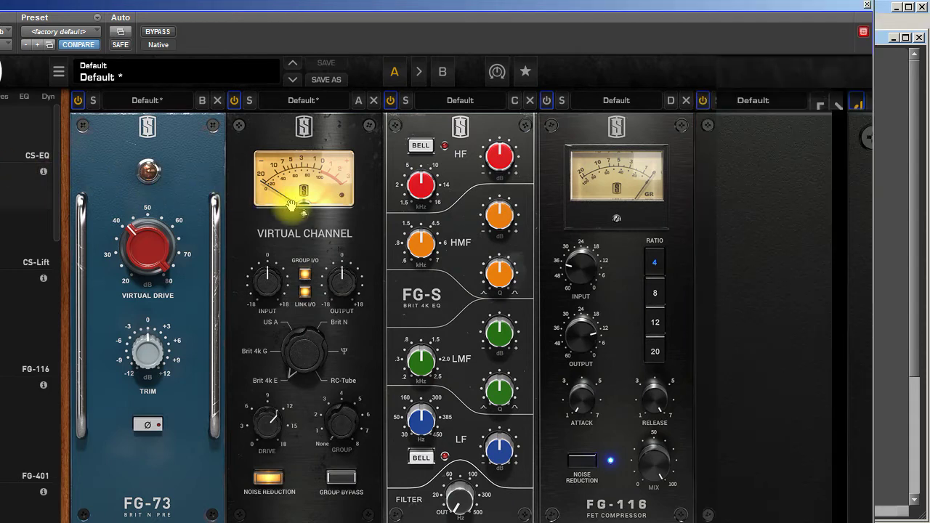
drag(322, 197, 454, 190)
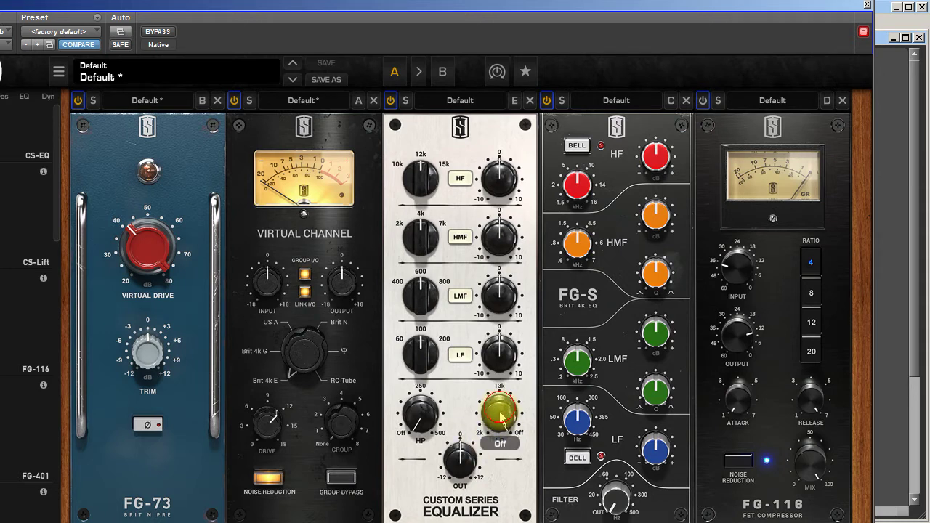
drag(500, 416, 514, 363)
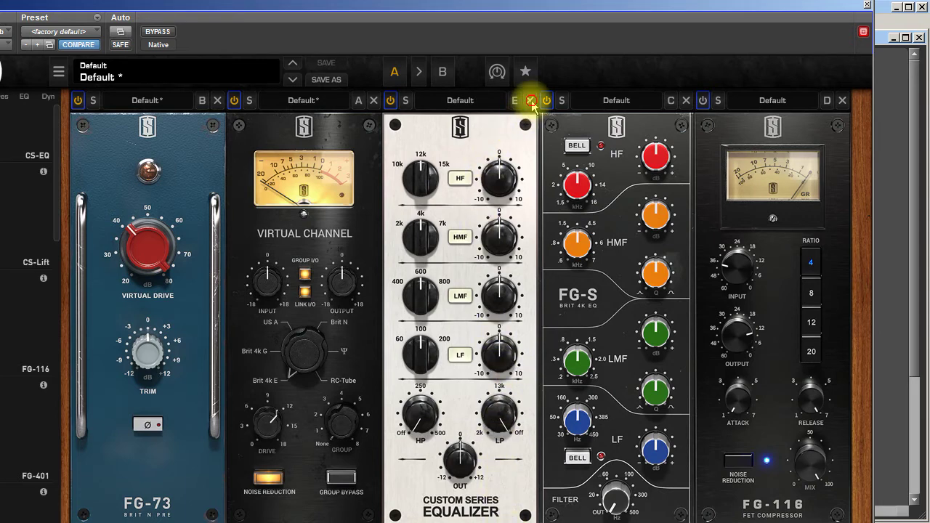
click(531, 101)
Step: Close the open rack and insert a mono EQ3 7-Band on the Snare ahead of its Virtual Mix Rack, with its window fully in view
click(713, 7)
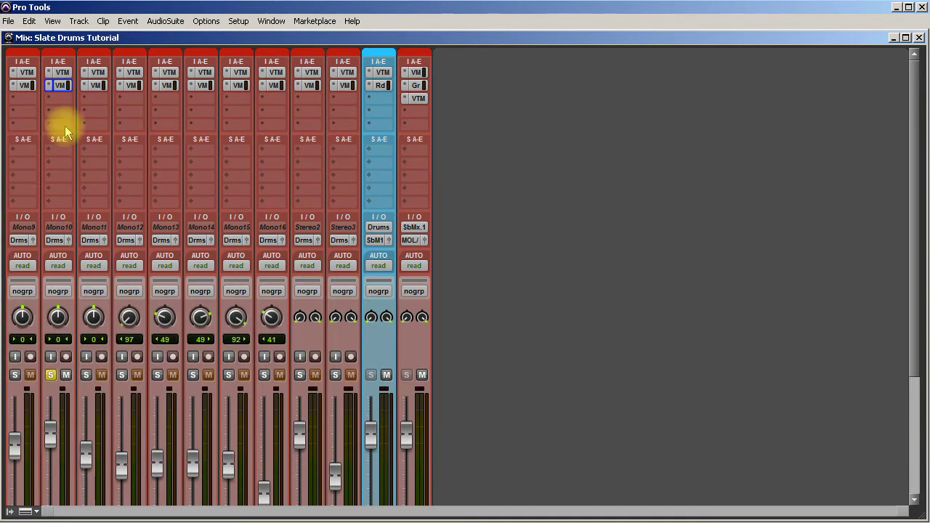
click(93, 86)
mouse_move(125, 105)
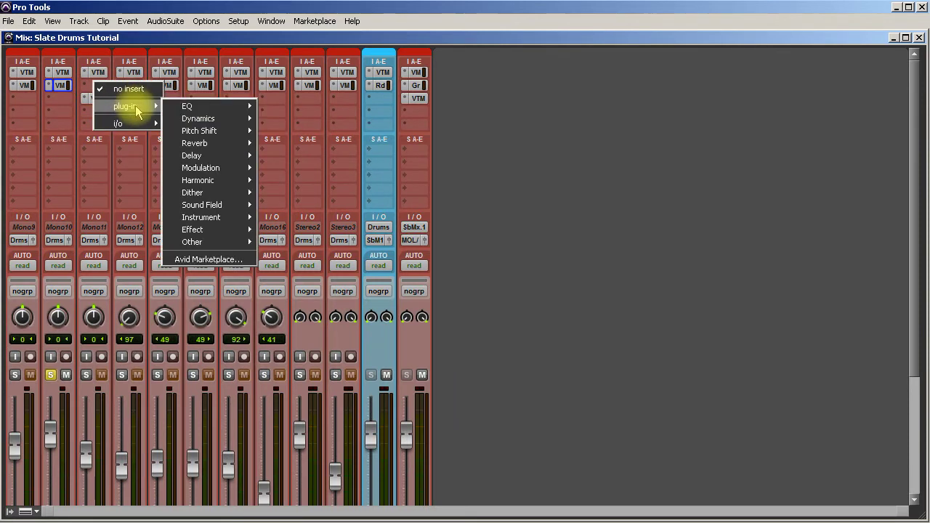
mouse_move(222, 106)
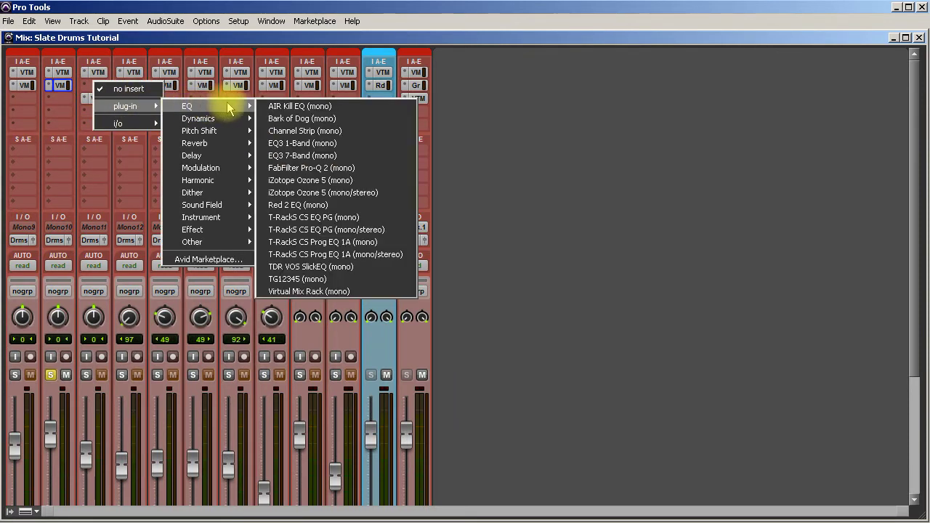
click(292, 156)
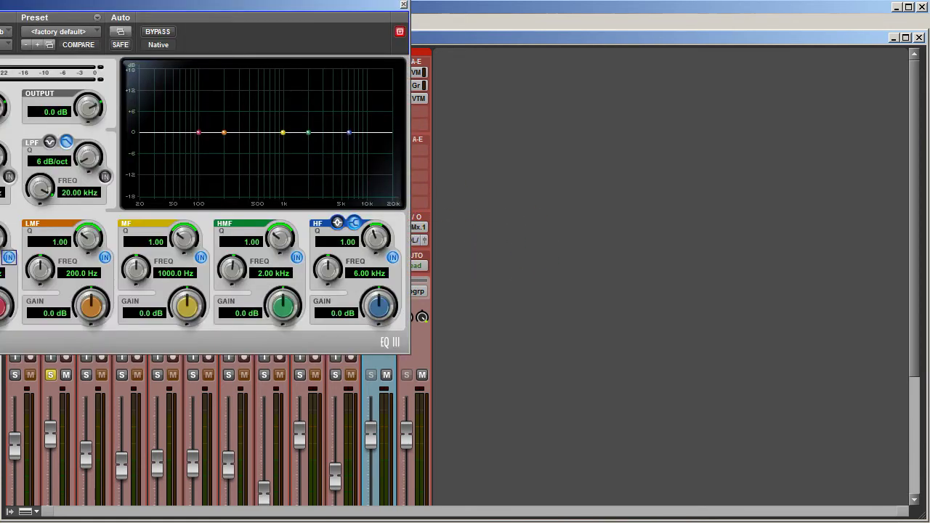
drag(141, 8, 490, 38)
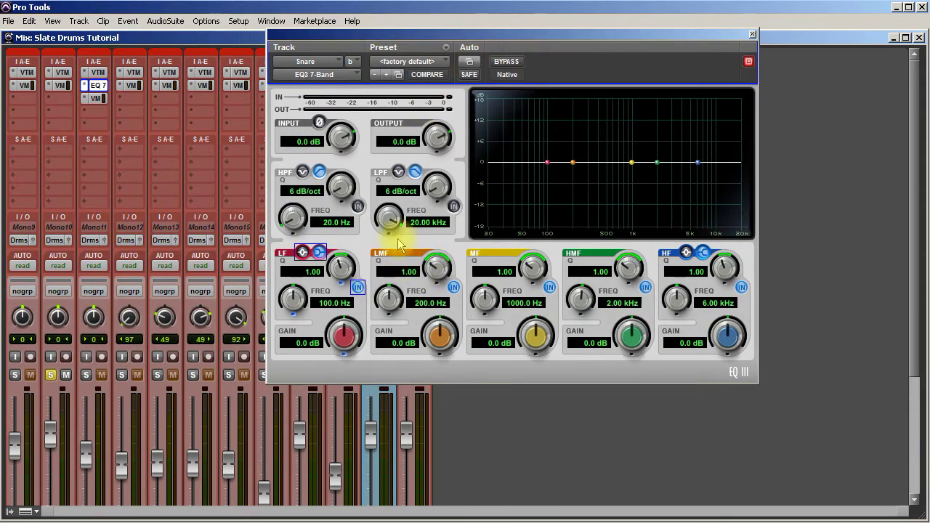
Step: Enable an 18 dB/oct low-pass filter at 293.8 Hz in the EQ3 7-Band
drag(440, 194, 438, 185)
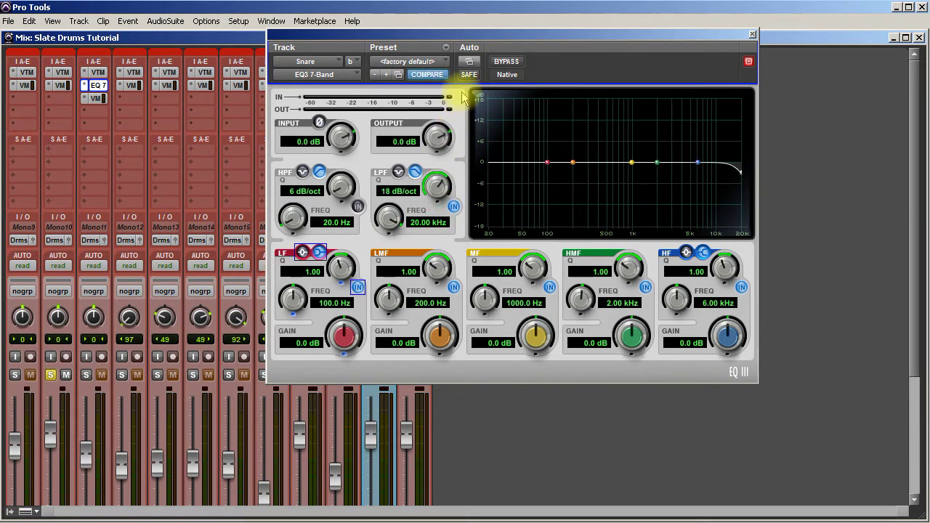
drag(383, 212, 378, 440)
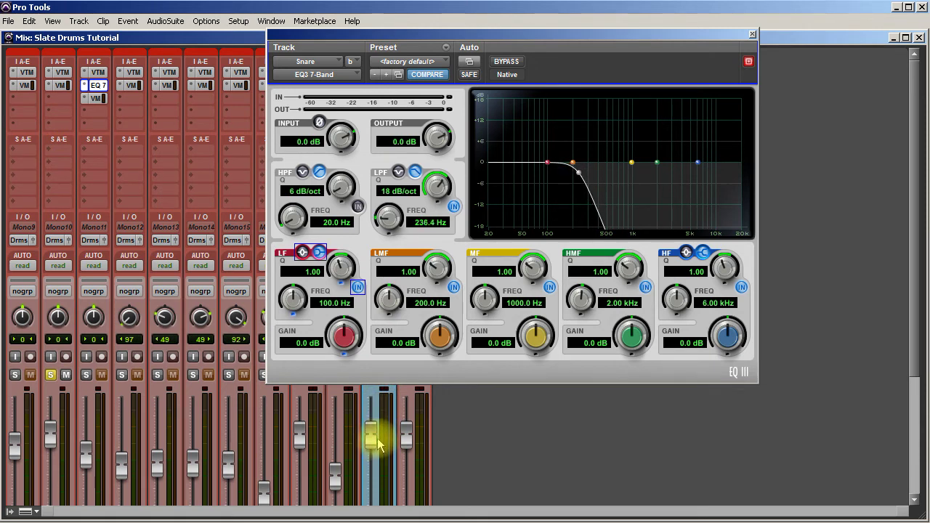
drag(380, 436, 380, 427)
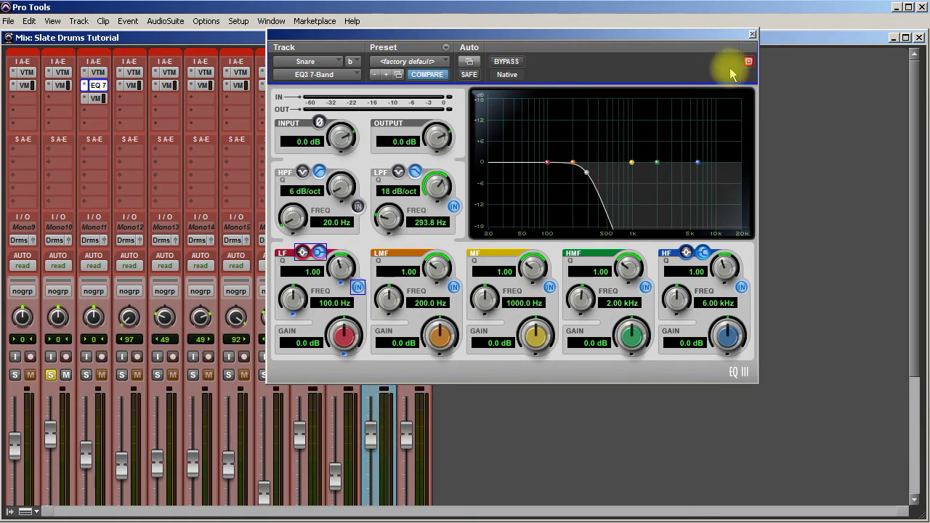
Step: Compare the EQ3 7-Band bypassed and active, leave it active, and close its window
click(513, 63)
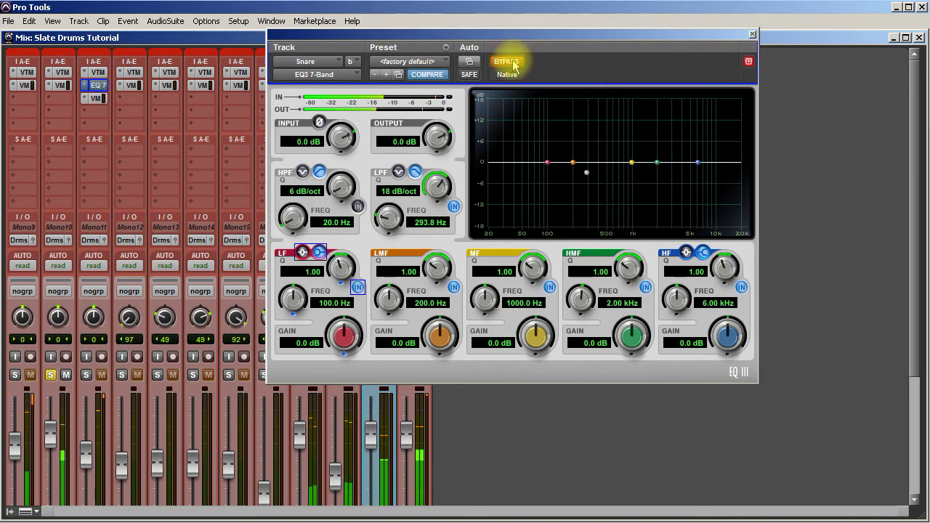
click(514, 63)
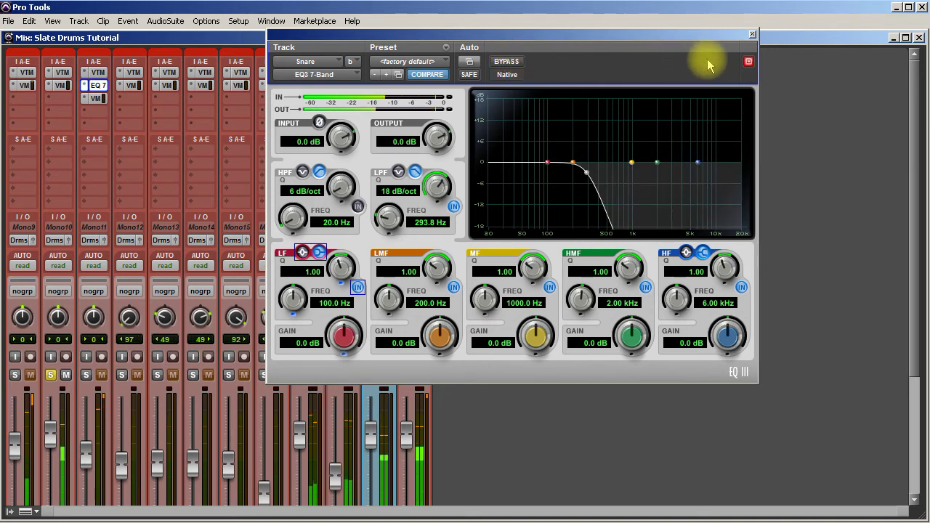
click(752, 34)
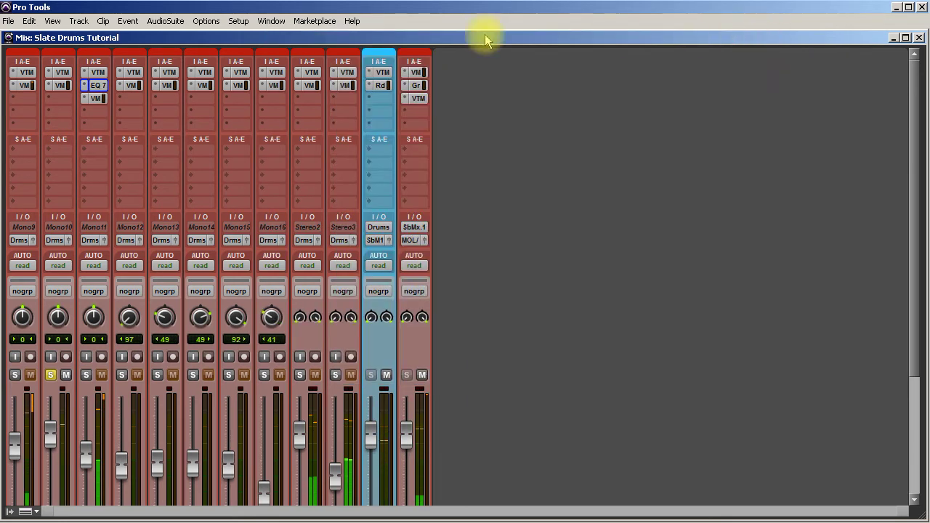
Step: In the Snare's Virtual Mix Rack, try a CS-Lift after the Virtual Channel, set to Punchy with Low Lift at 10.00
click(94, 99)
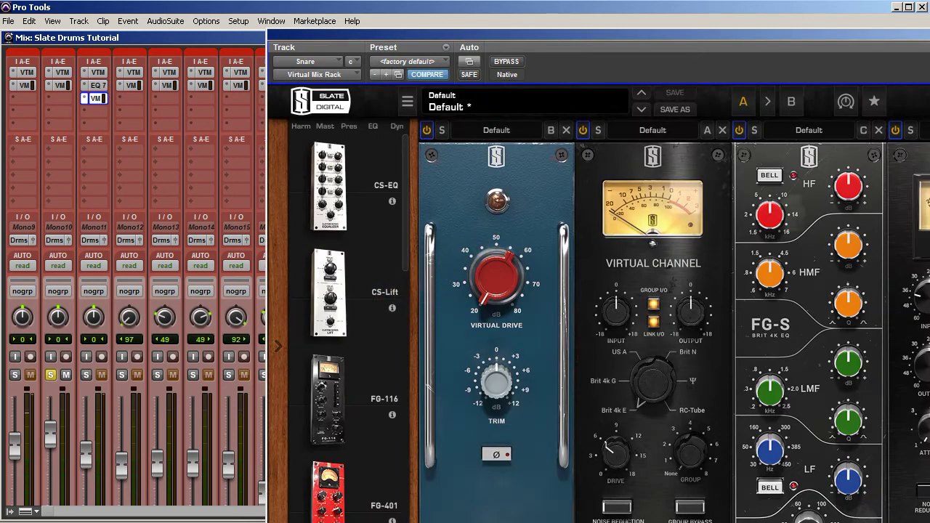
drag(696, 37, 466, 0)
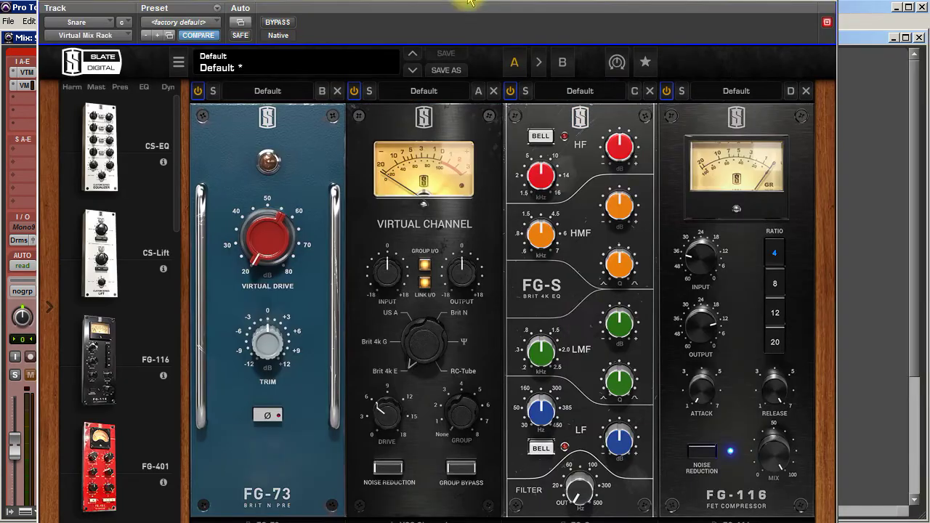
double_click(94, 251)
drag(392, 256, 574, 251)
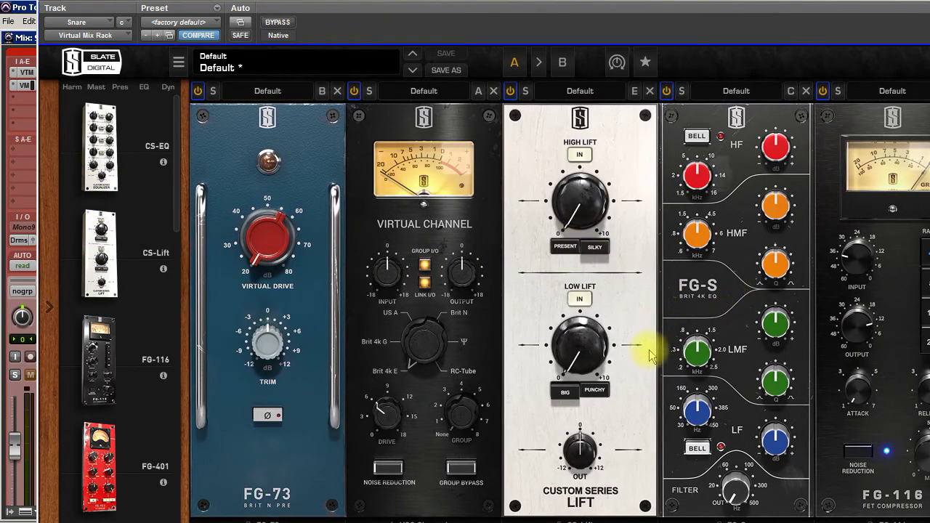
click(564, 391)
click(581, 360)
mouse_move(581, 360)
mouse_down()
mouse_move(567, 319)
mouse_move(596, 296)
mouse_move(614, 227)
mouse_move(596, 391)
mouse_up()
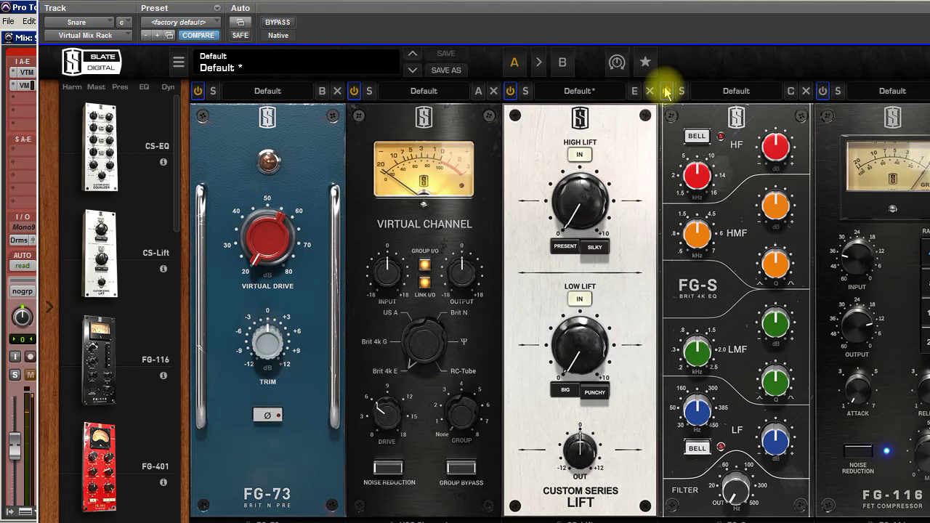
drag(577, 332, 615, 140)
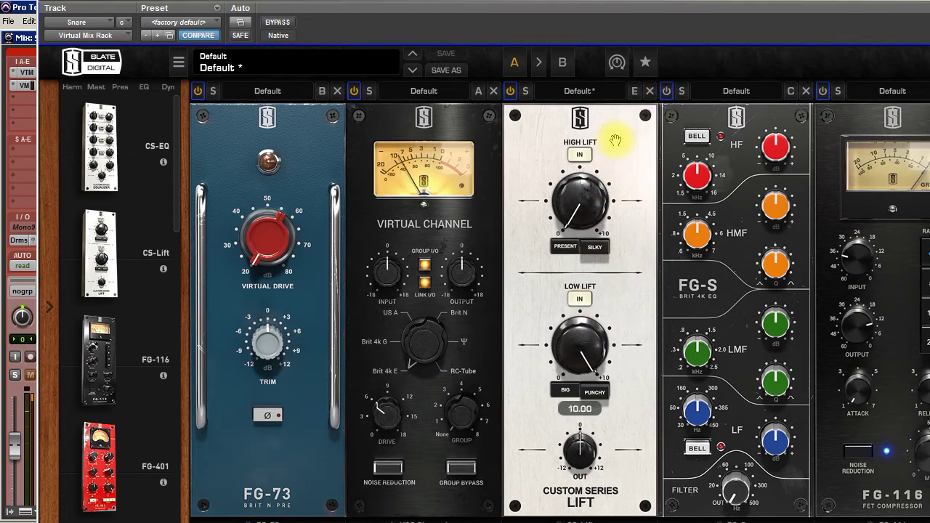
Step: Remove the CS-Lift from the Snare's rack and close the rack window
click(511, 93)
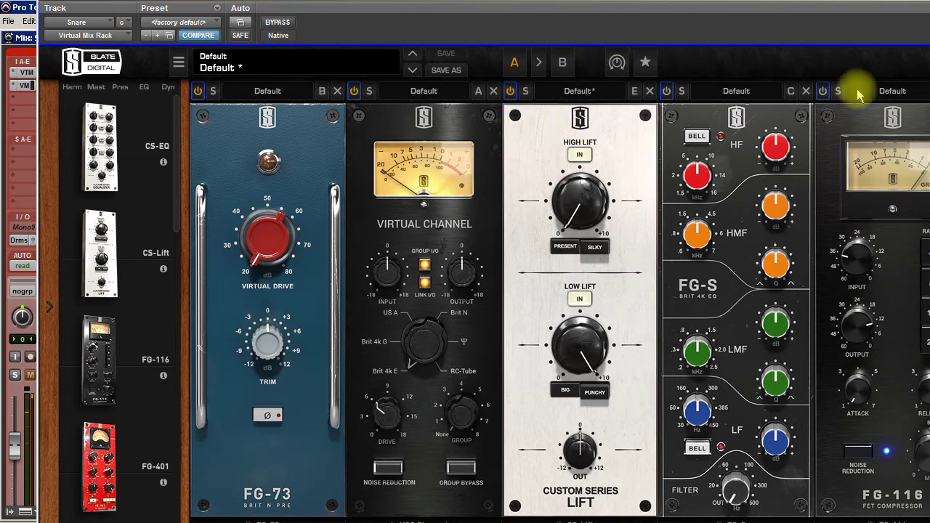
click(649, 91)
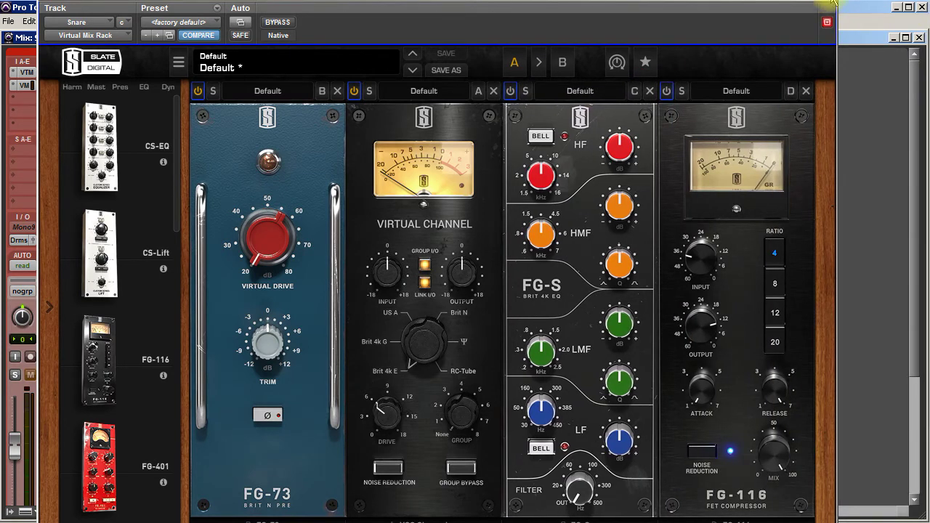
click(833, 5)
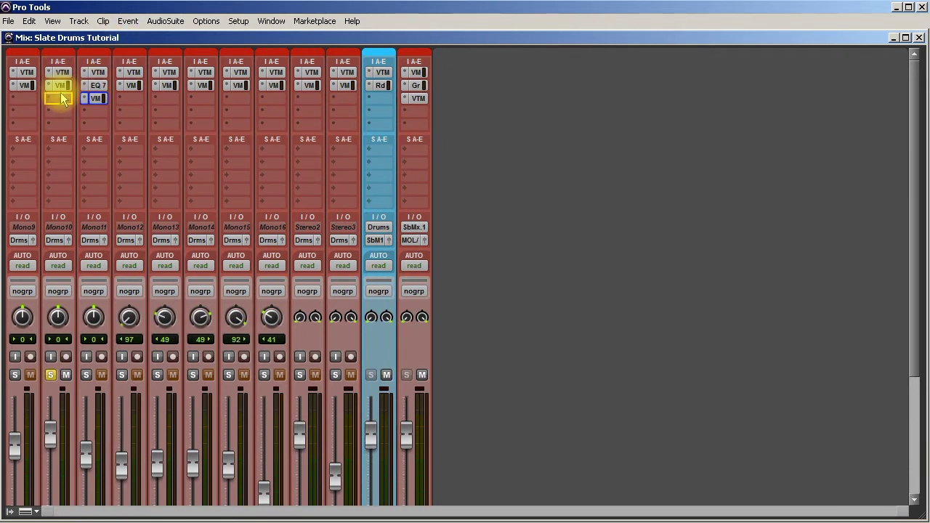
Step: Move the Snare's EQ3 7-Band to the Mono10 Sub Kick track ahead of its Virtual Mix Rack, and check the EQ there
drag(62, 98, 63, 98)
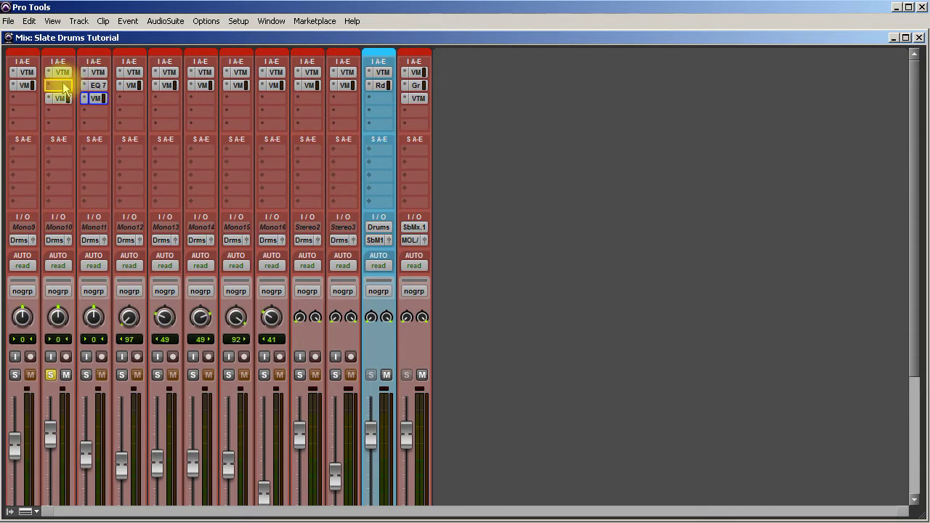
mouse_move(98, 84)
mouse_down()
mouse_move(60, 86)
mouse_move(93, 85)
mouse_up()
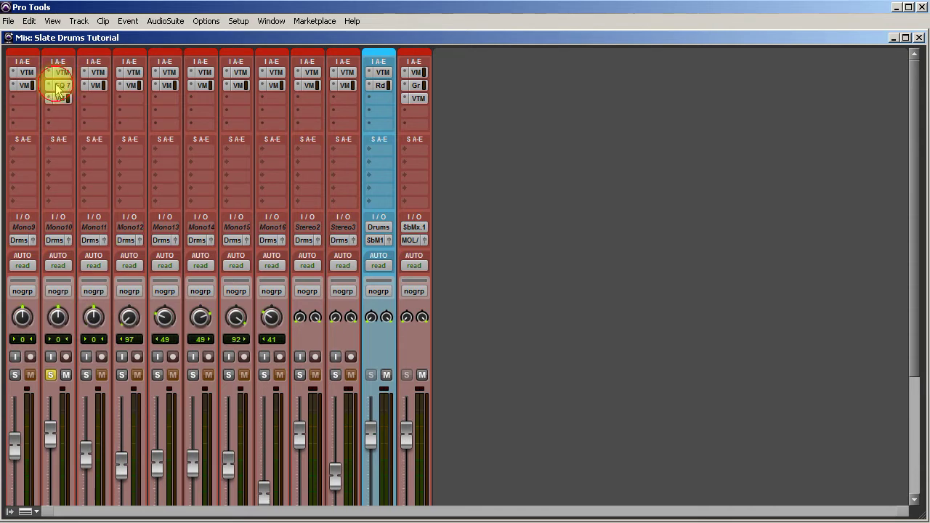
click(59, 86)
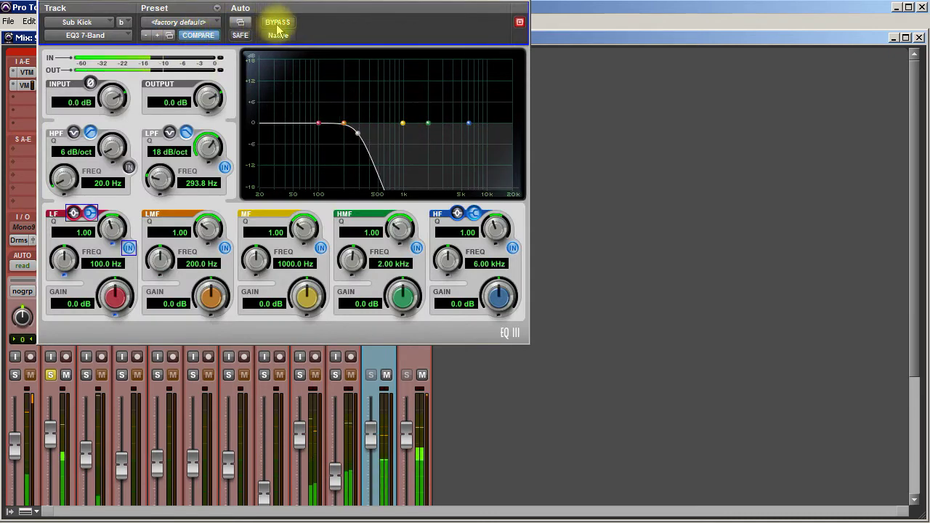
click(520, 2)
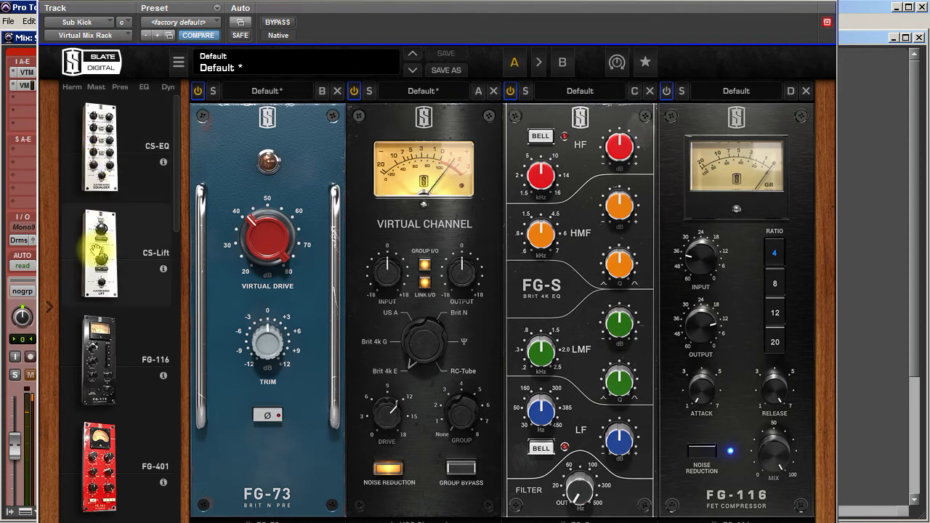
Step: Add a CS-Lift after the Virtual Channel in the Sub Kick's rack, raise its Punchy Low Lift, and set Out to -2.83 dB
drag(101, 251, 574, 310)
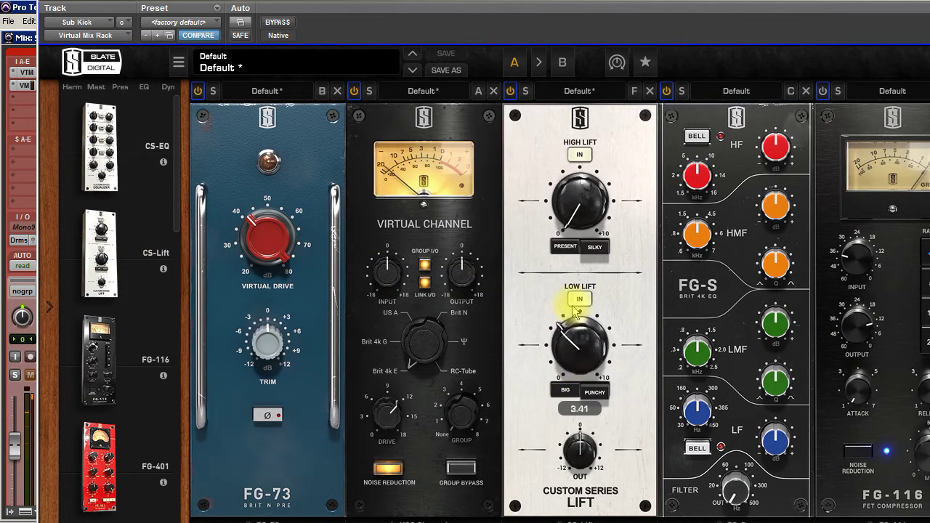
drag(581, 301, 578, 323)
drag(579, 445, 574, 472)
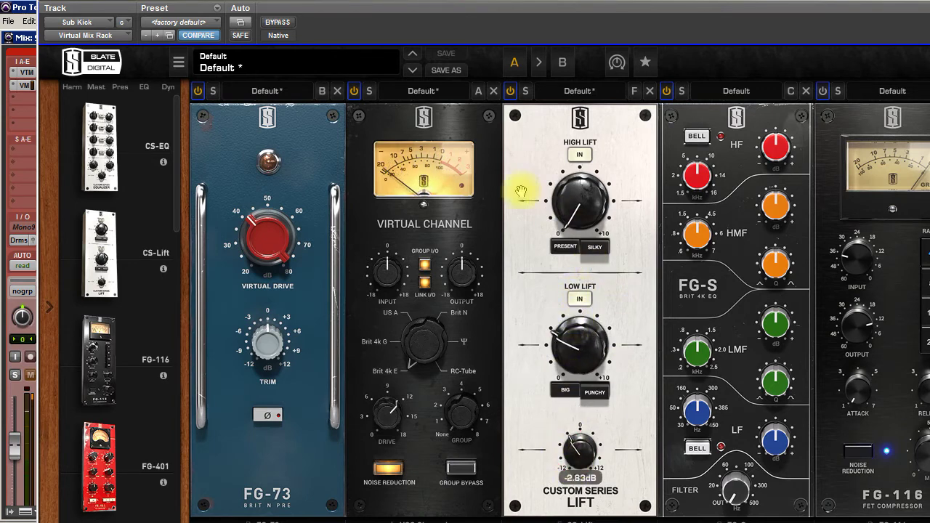
Step: Compare the Sub Kick's rack bypassed and active, and fine-tune the CS-Lift's output level
click(277, 22)
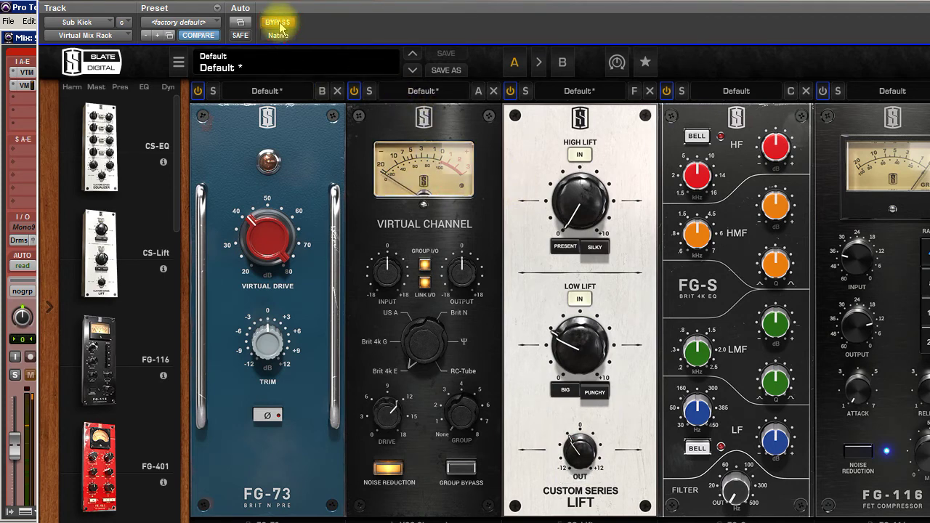
click(277, 23)
drag(563, 440, 571, 454)
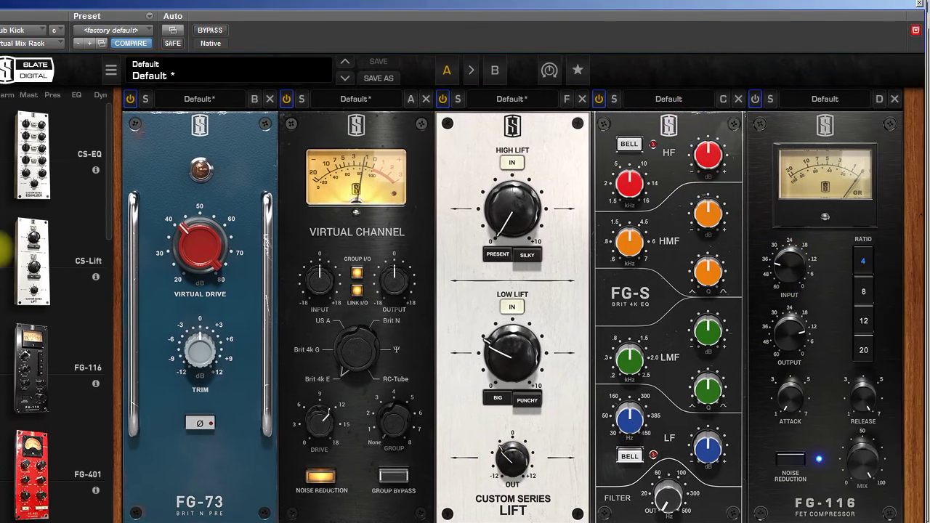
Step: Insert a Revival module after the CS-Lift in the Sub Kick's rack and raise its Thickness
drag(111, 215, 129, 433)
drag(79, 420, 668, 341)
drag(697, 430, 670, 398)
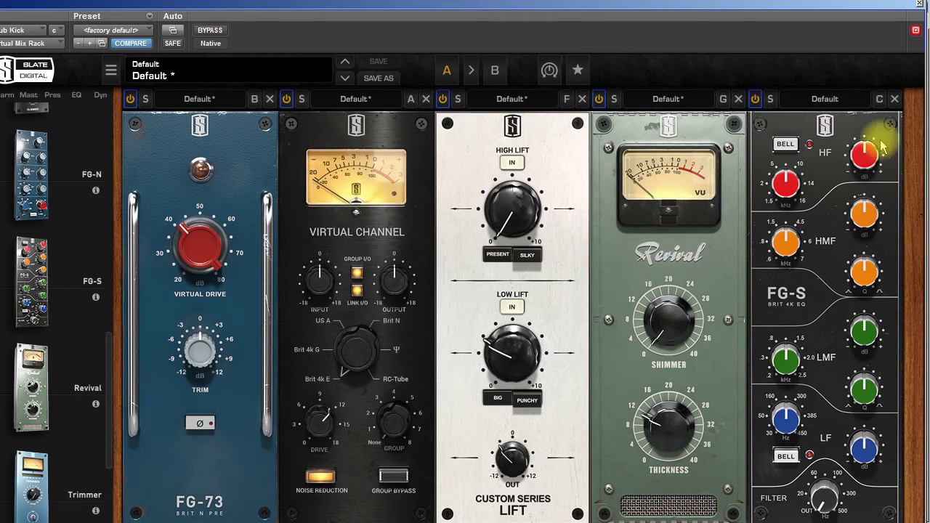
Step: Remove the FG-S from the Sub Kick's rack, switch on the FG-116 compressor, and adjust its attack and input level
click(894, 99)
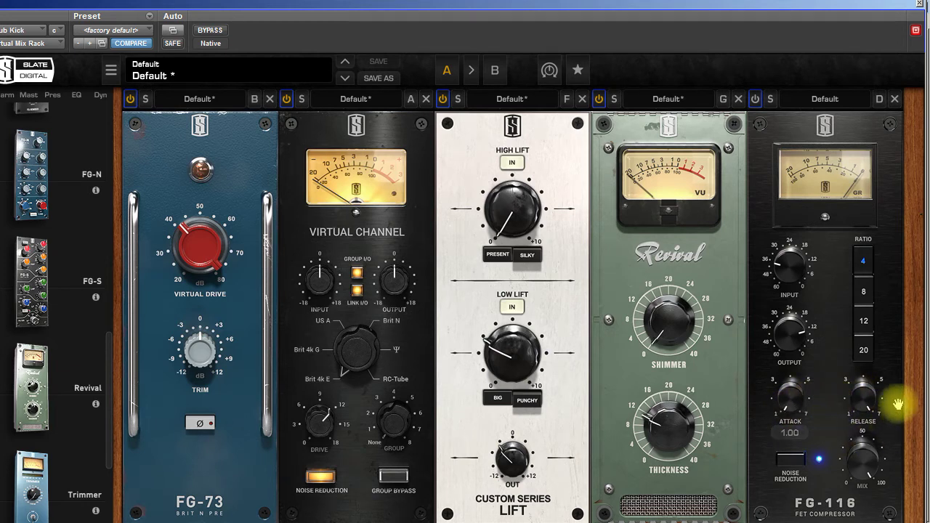
drag(790, 276, 802, 254)
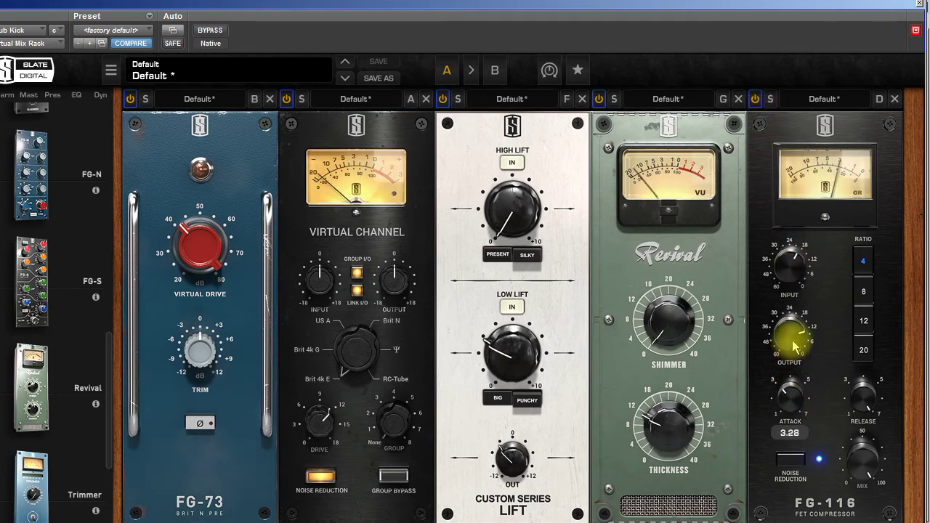
drag(794, 347, 796, 342)
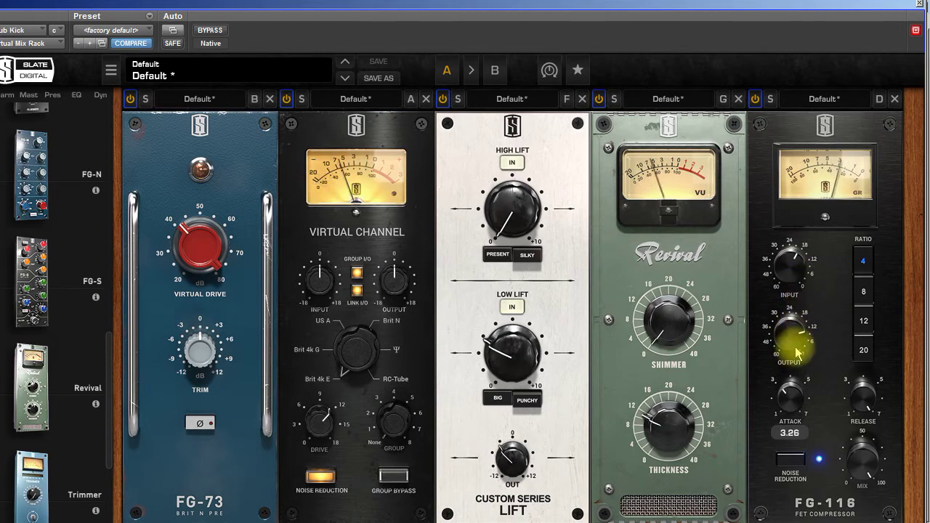
drag(787, 274, 788, 309)
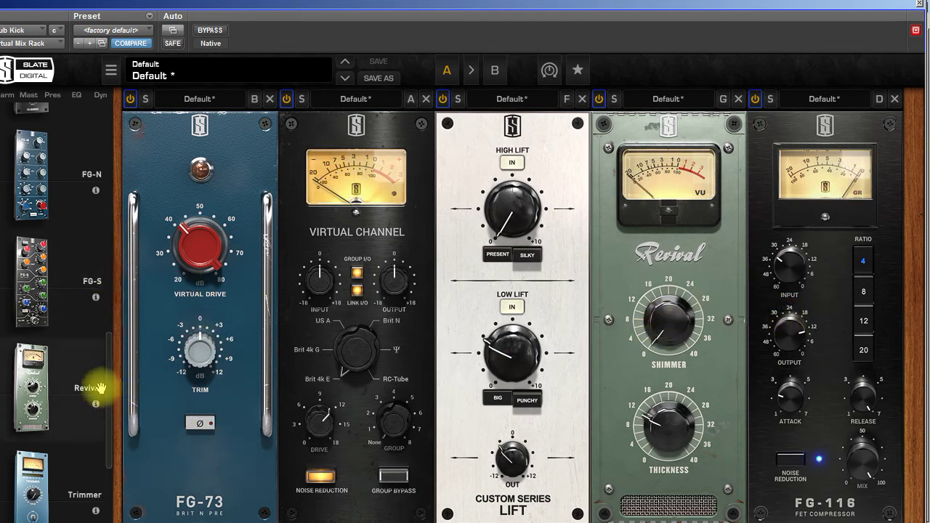
Step: Add an FG-S equalizer after the FG-116 at the end of the Sub Kick's rack and set its filter to 26.0 Hz
drag(37, 295, 929, 285)
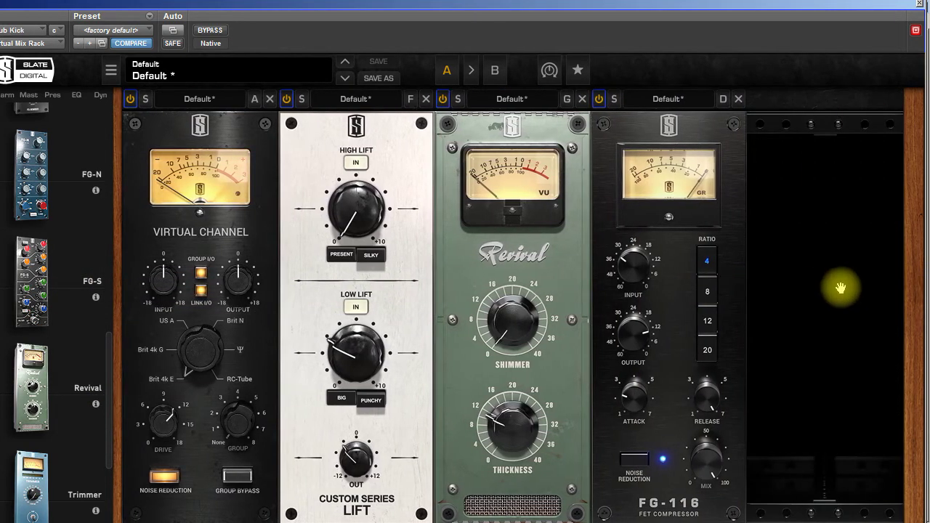
mouse_move(824, 495)
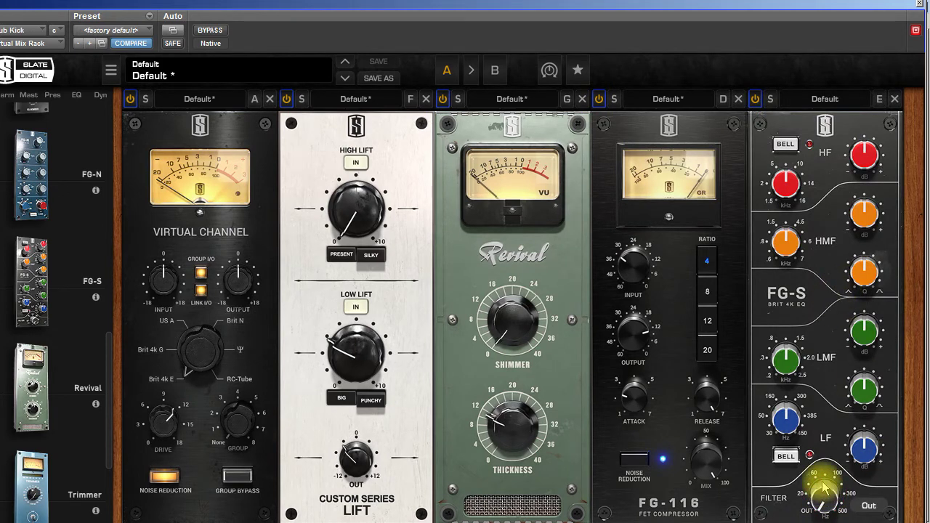
drag(817, 501, 813, 512)
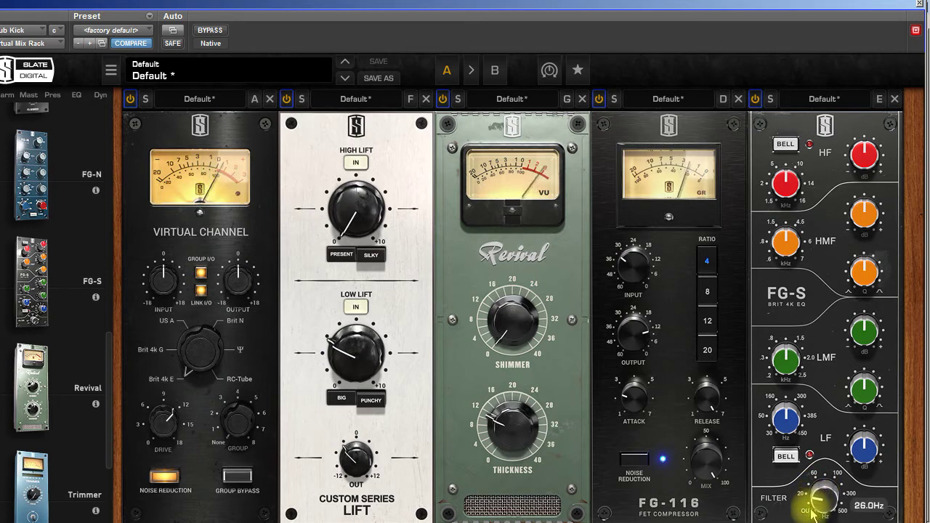
Step: Close the Sub Kick's rack, solo the Kick together with the Sub Kick, and lower the Sub Kick's fader
click(919, 5)
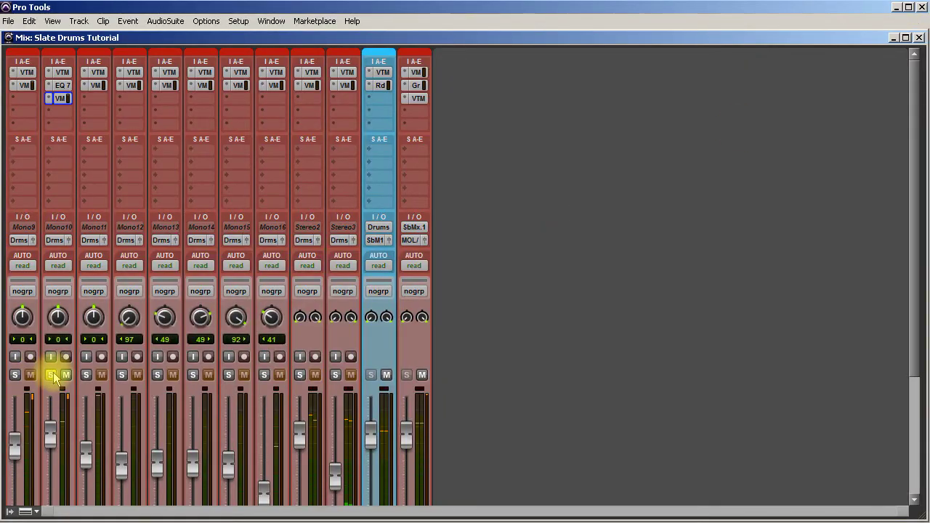
click(15, 375)
mouse_move(50, 439)
mouse_down()
mouse_move(53, 516)
mouse_move(58, 449)
mouse_up()
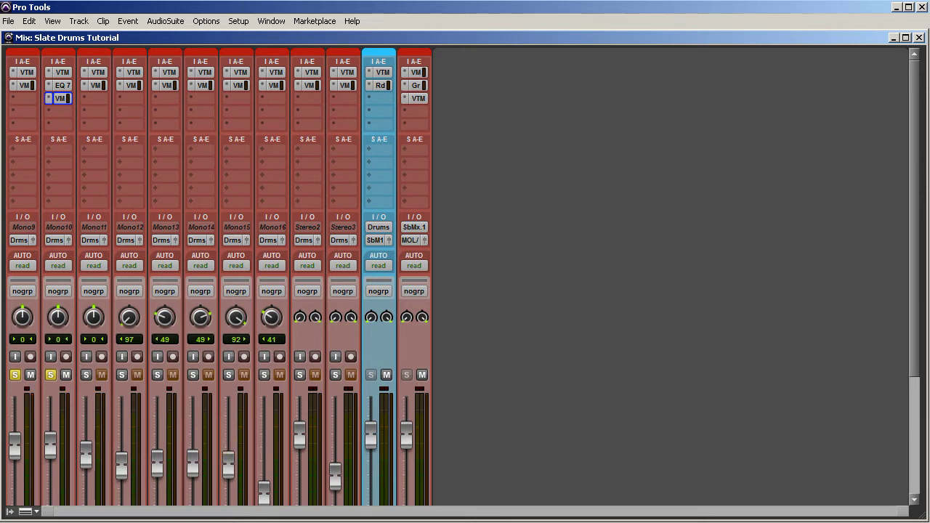
Step: Open the Snare's Virtual Mix Rack, place it clear of the first channel strips, and solo the Snare
click(94, 85)
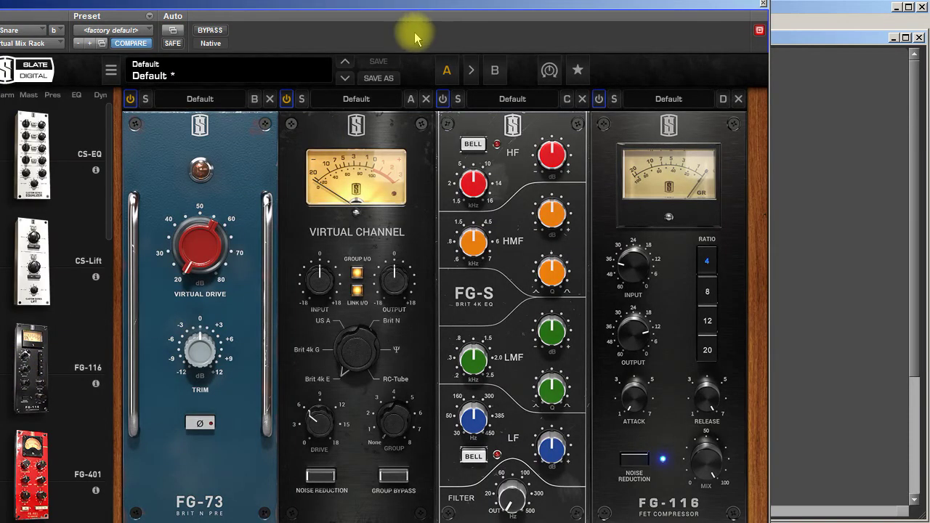
drag(395, 8, 648, 21)
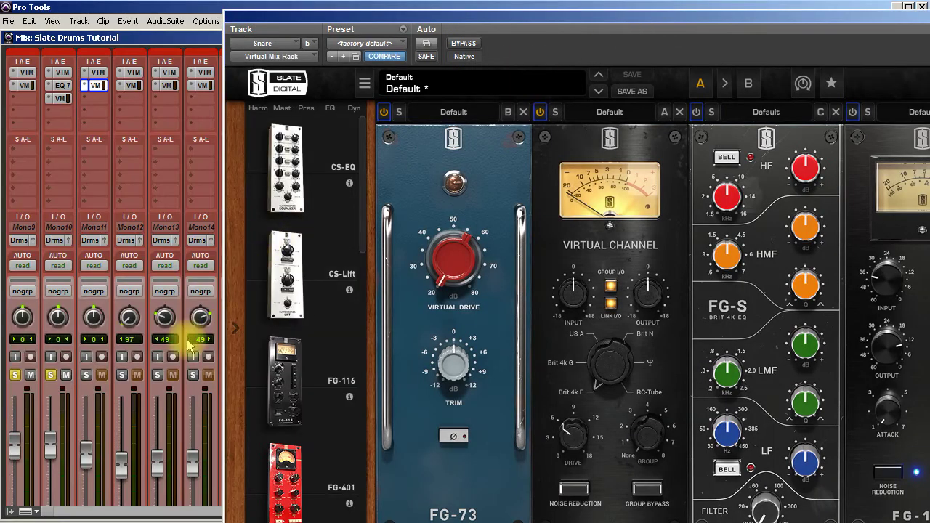
click(81, 375)
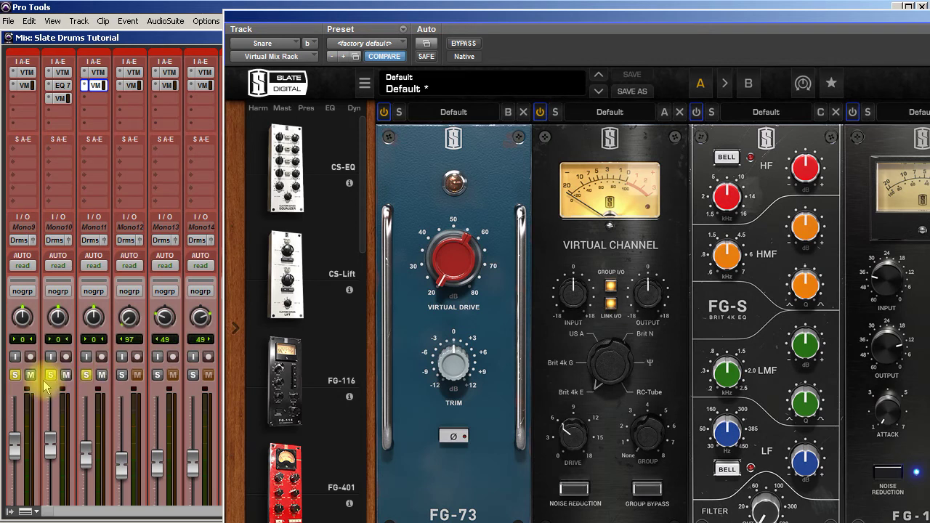
Step: Leave only the Snare soloed and raise its FG-73 virtual drive to 44.1 dB and Virtual Channel drive to 13.1 dB with noise reduction
click(14, 375)
click(50, 375)
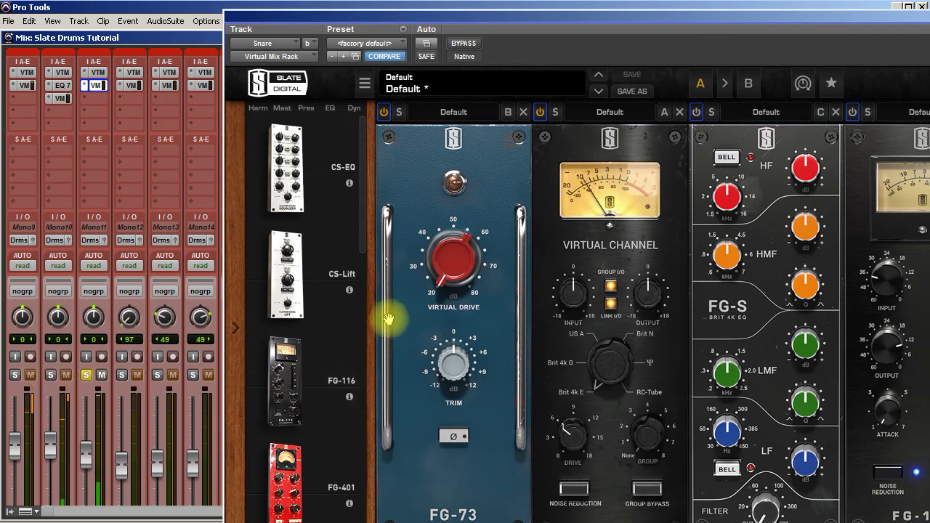
drag(469, 284, 455, 145)
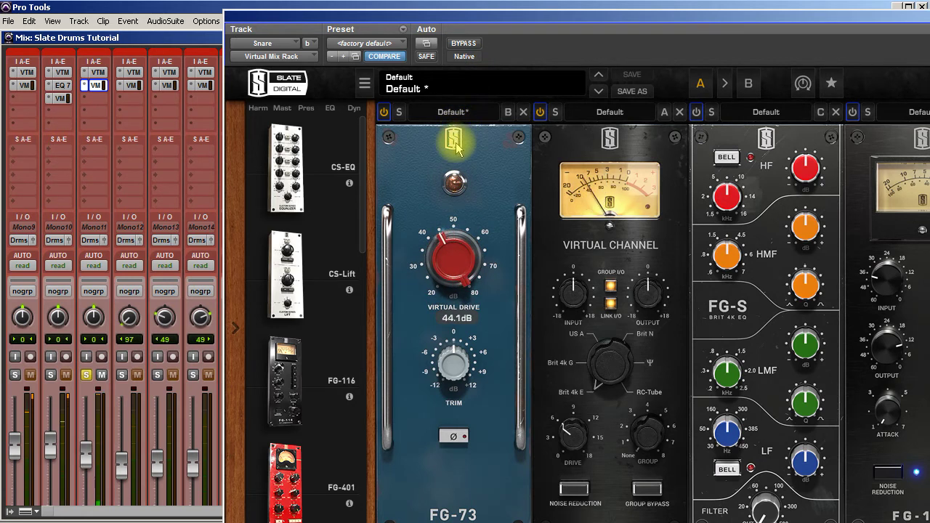
mouse_move(573, 435)
mouse_down()
mouse_move(576, 414)
mouse_move(575, 428)
mouse_up()
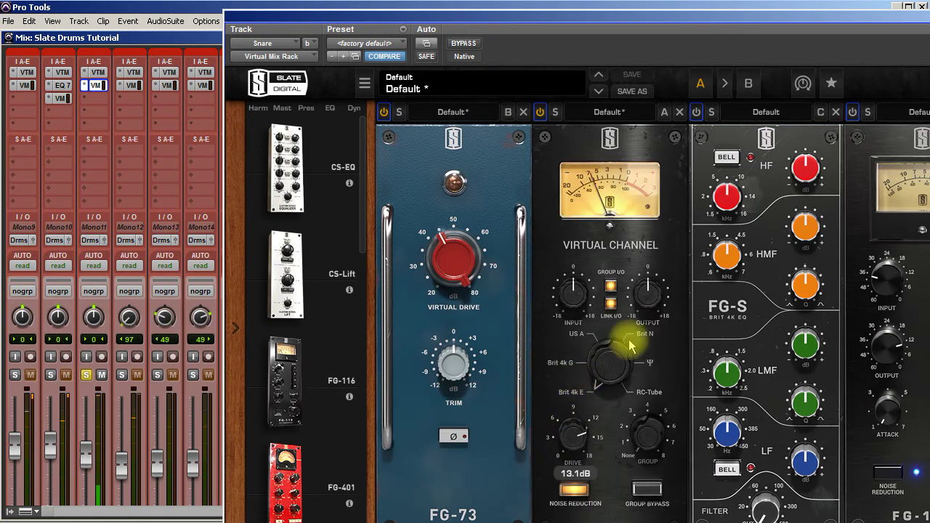
Step: Bring the whole Snare rack into view, raise the FG-S low-cut filter, and boost its LF band by 5.78 dB in bell mode
click(779, 20)
drag(779, 20, 630, 7)
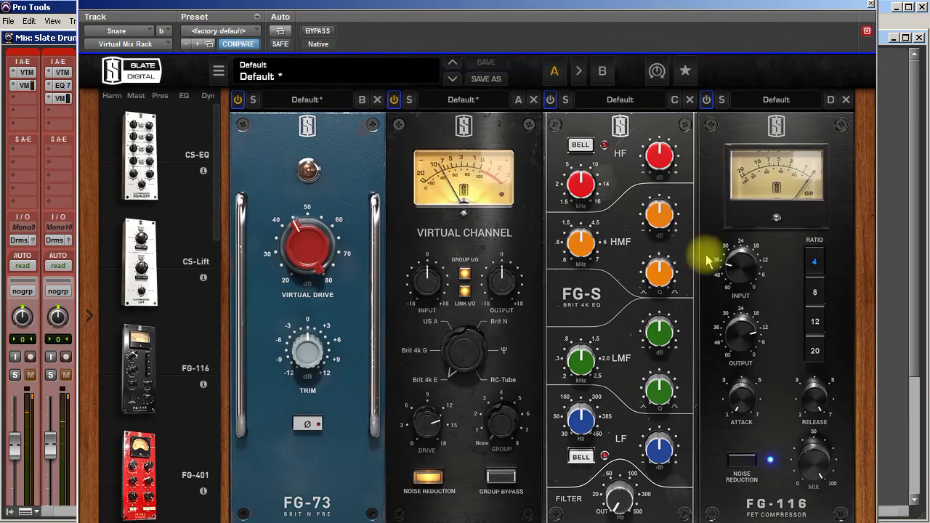
drag(623, 488, 622, 385)
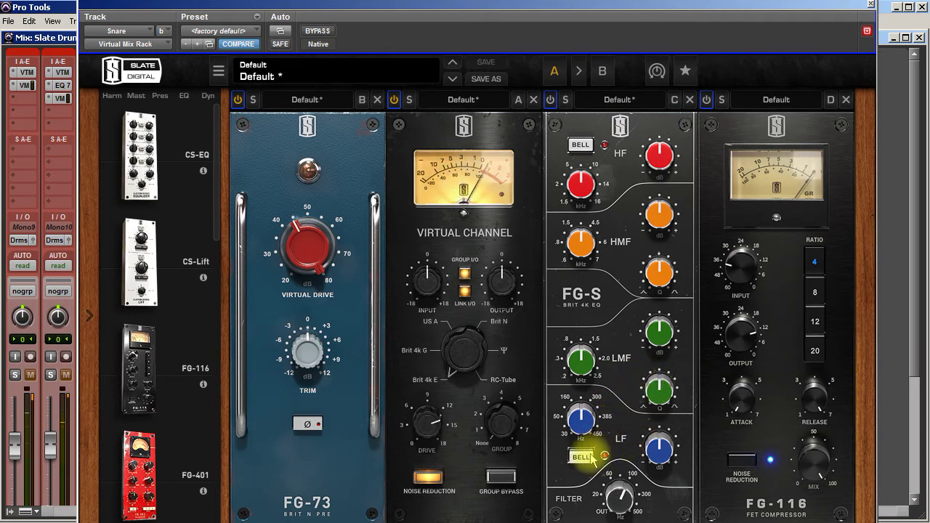
mouse_move(581, 425)
drag(581, 420, 581, 444)
drag(658, 452, 667, 436)
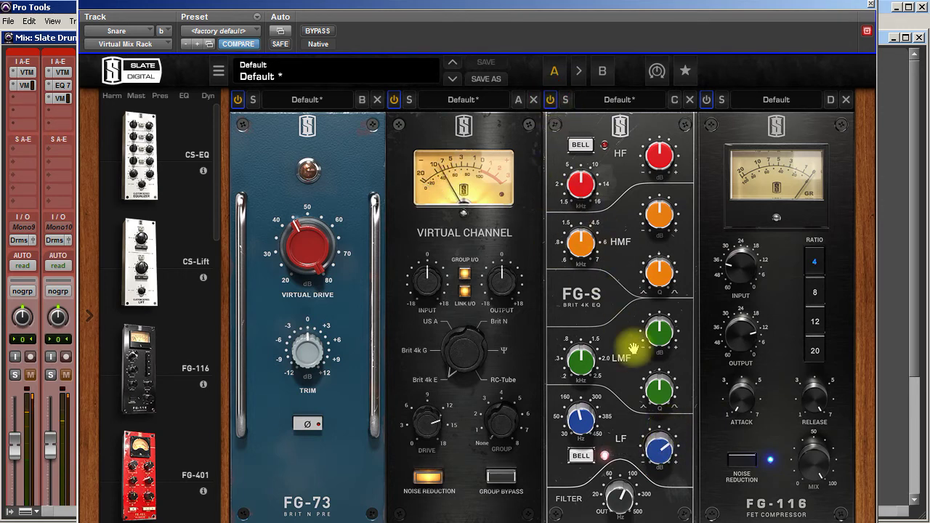
drag(658, 449, 663, 440)
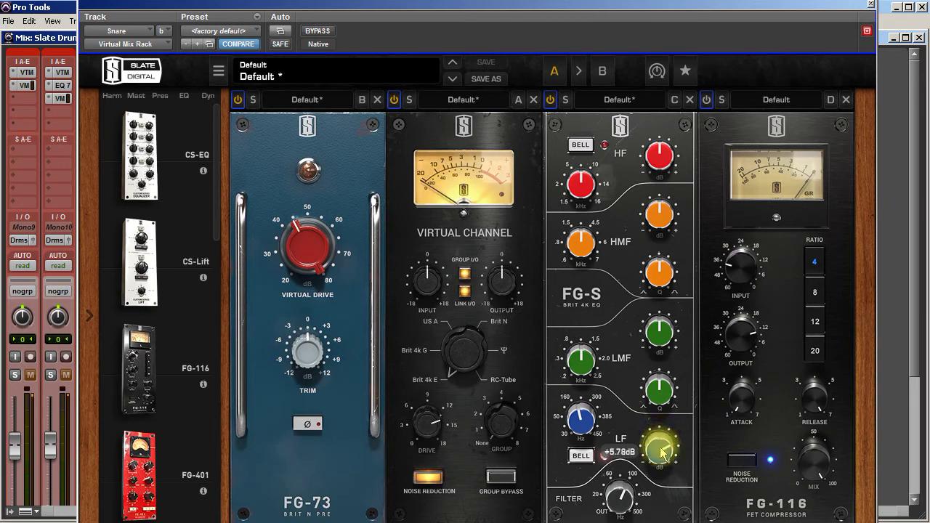
click(579, 418)
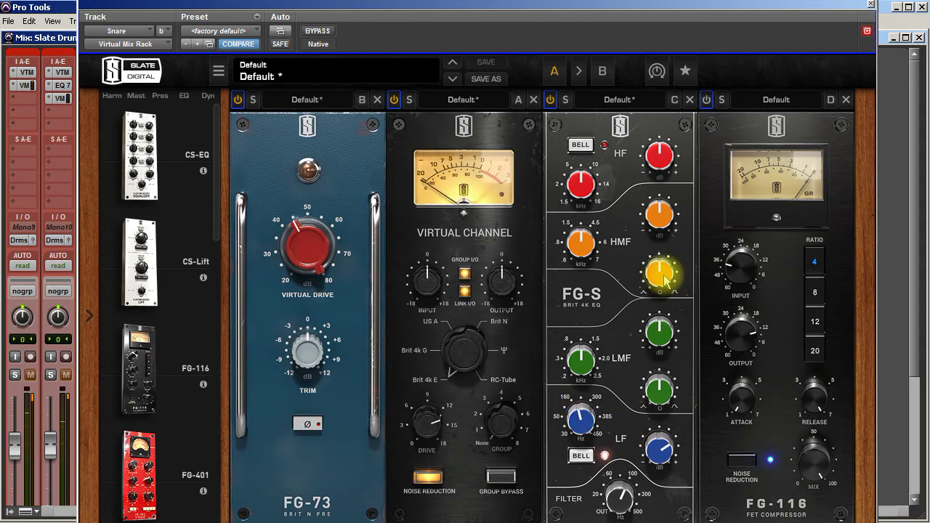
Step: Cut the Snare's FG-S LMF band slightly at 745 Hz and adjust its HF band's gain and frequency
click(660, 333)
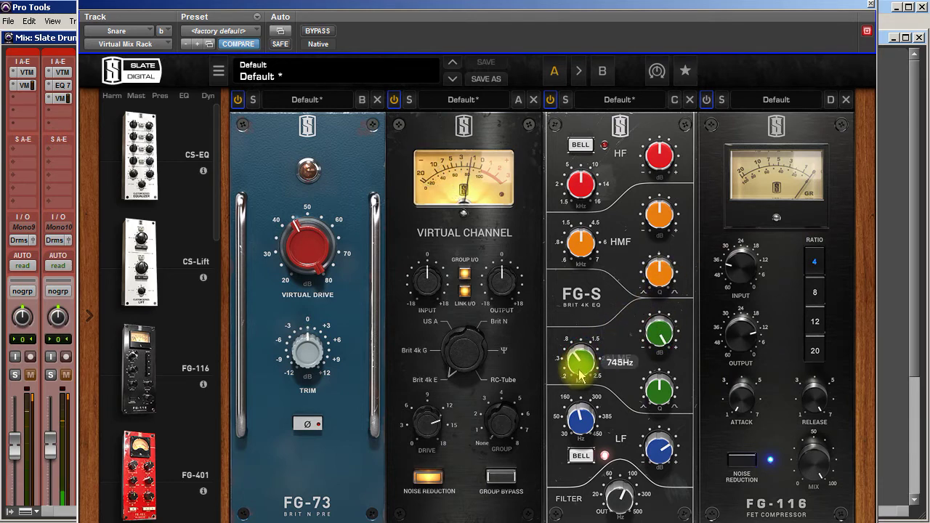
drag(660, 328, 649, 425)
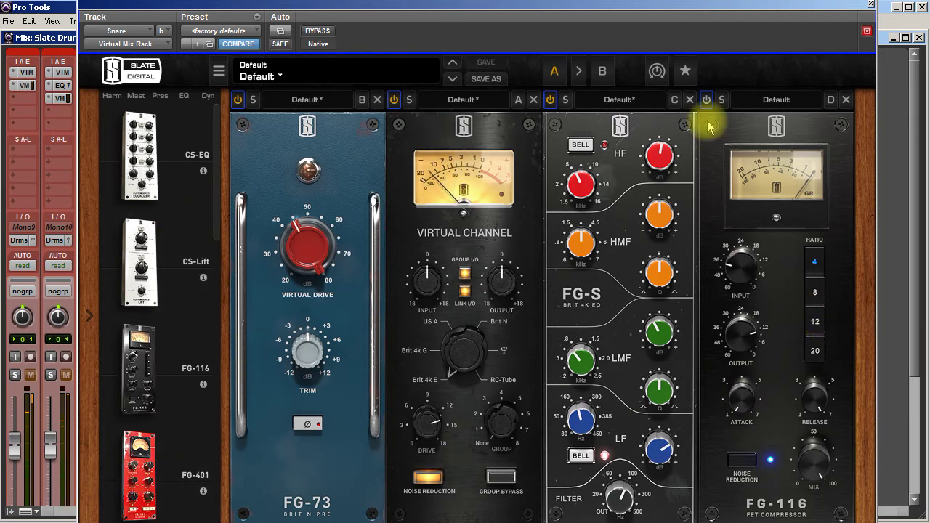
Step: Replace the FG-116 in the Snare's rack with an FG-401 compressor using the Snare Punch preset
click(847, 101)
drag(150, 482, 759, 319)
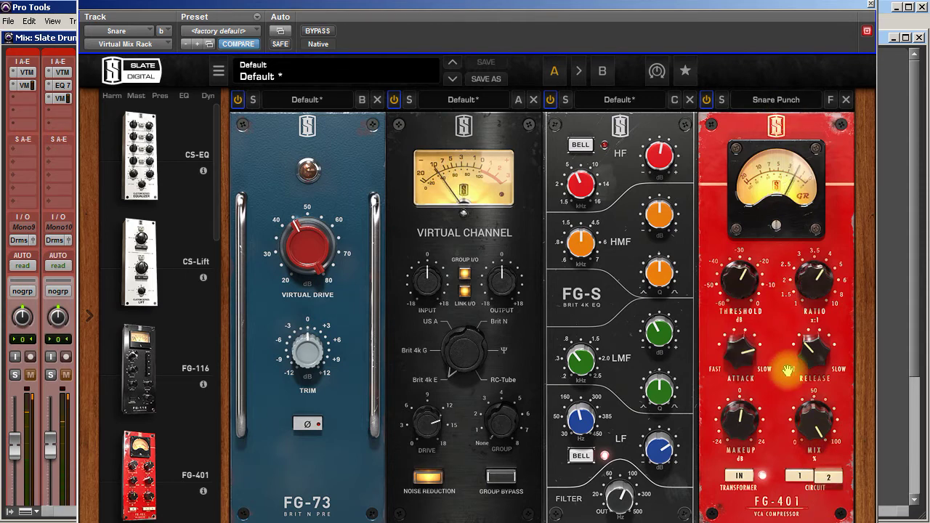
mouse_move(742, 273)
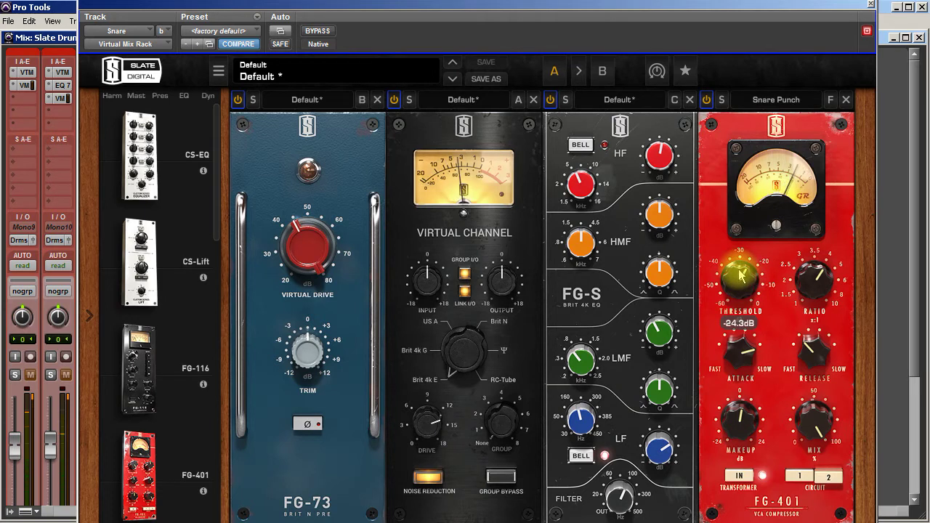
Step: Compare the Snare with its rack bypassed and active, and check the FG-S LF band's frequency and gain
click(327, 32)
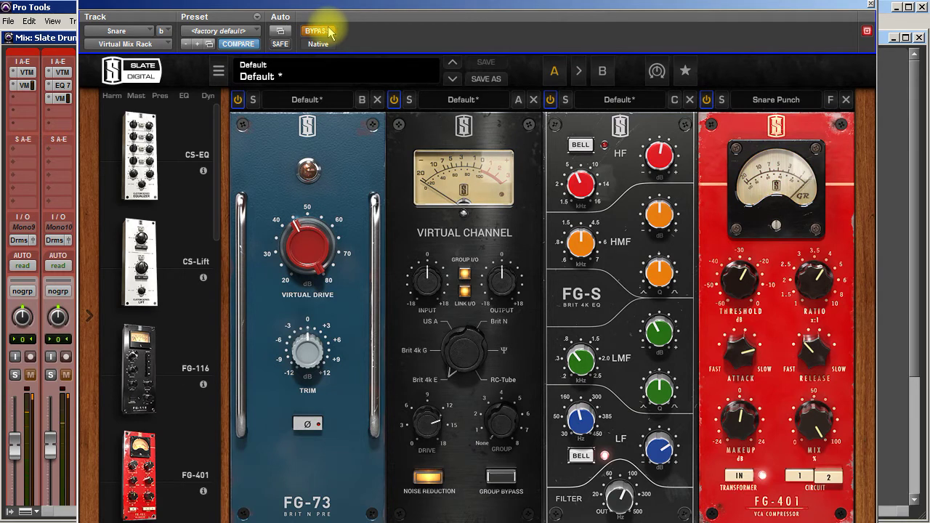
click(328, 32)
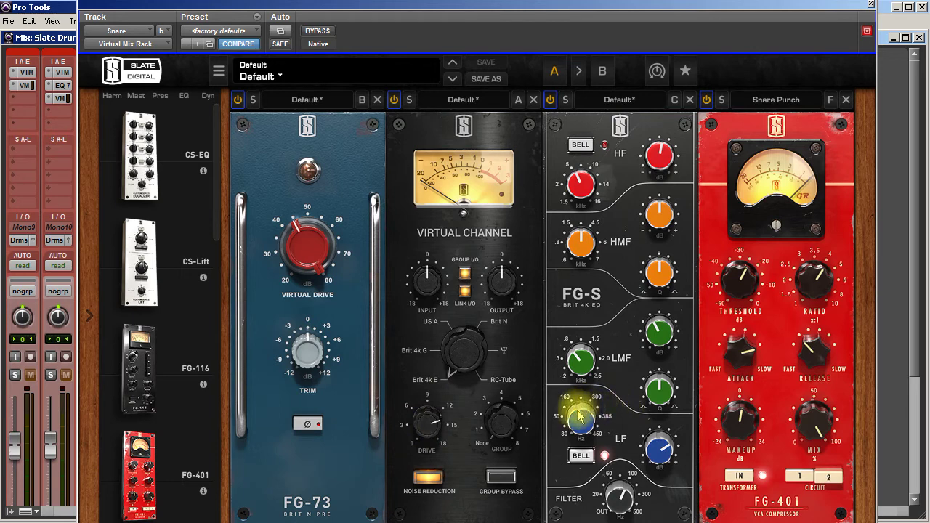
mouse_move(584, 416)
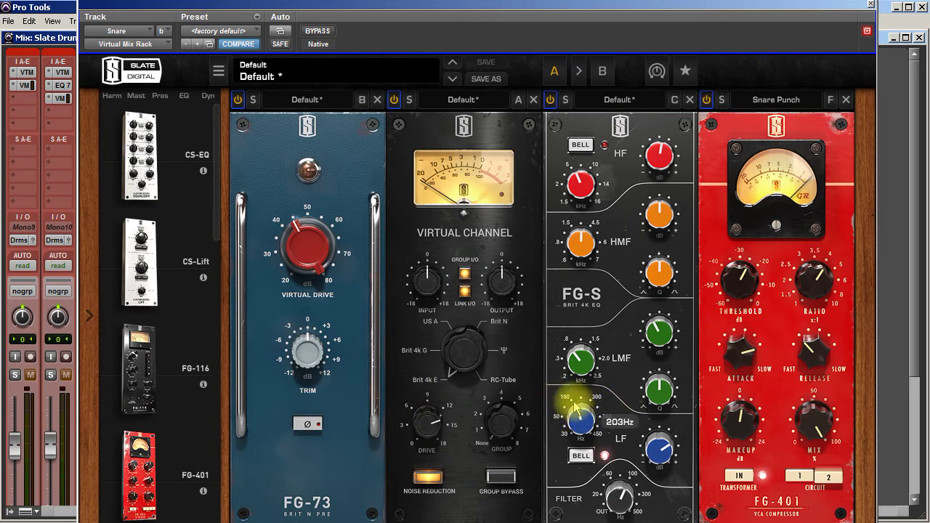
mouse_move(665, 456)
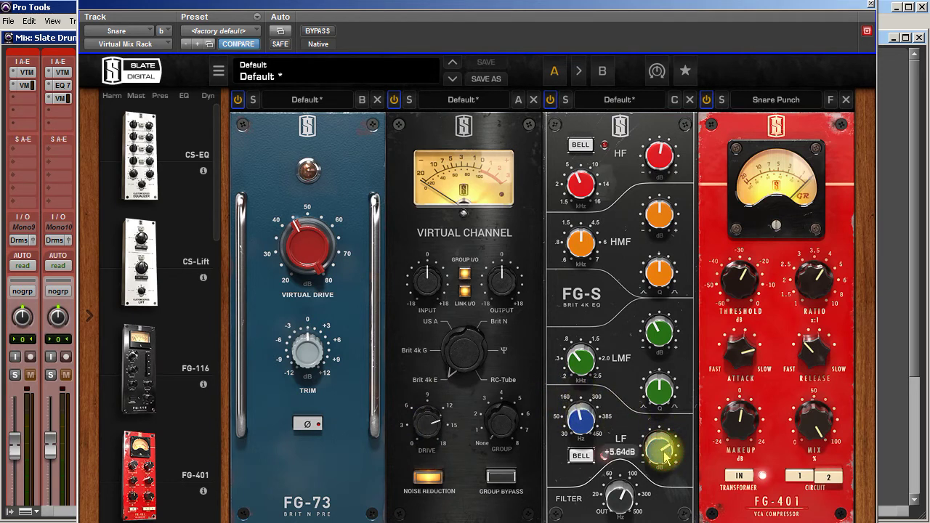
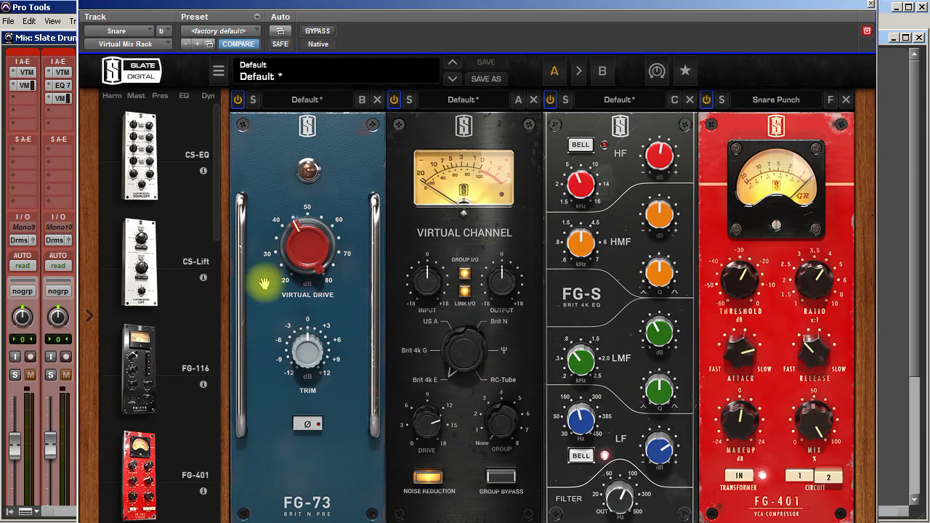
Step: Add an FG-76 preamp after the FG-401 in the Snare's rack and set its virtual drive between 24 and 34 dB
drag(216, 205, 227, 329)
drag(141, 297, 909, 270)
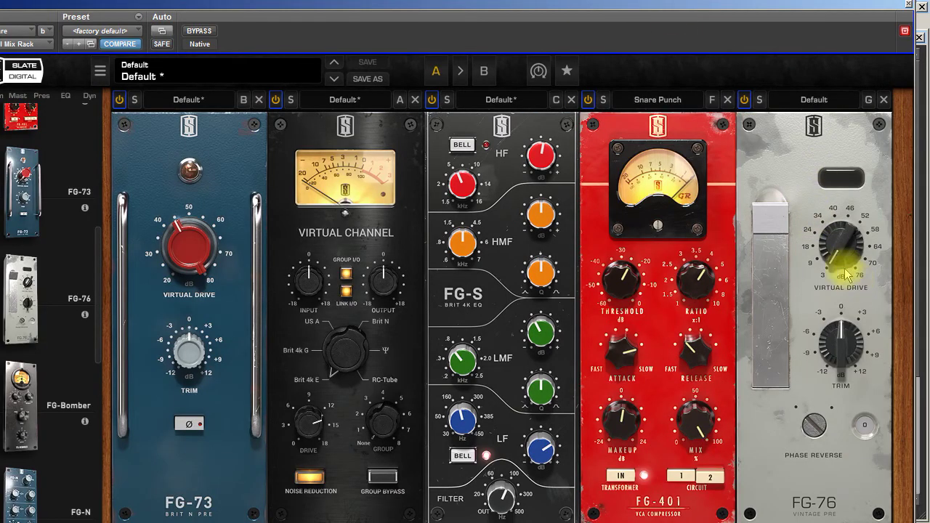
drag(841, 249, 836, 161)
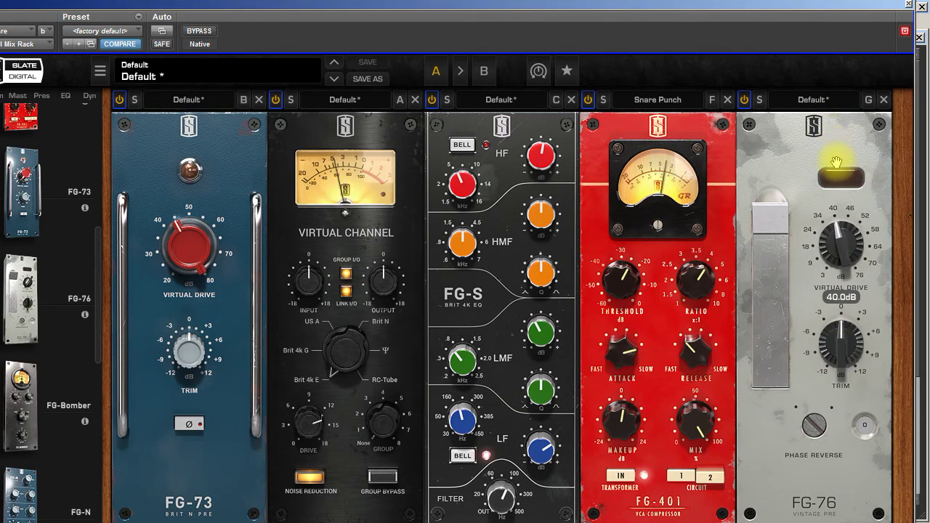
drag(835, 174, 839, 251)
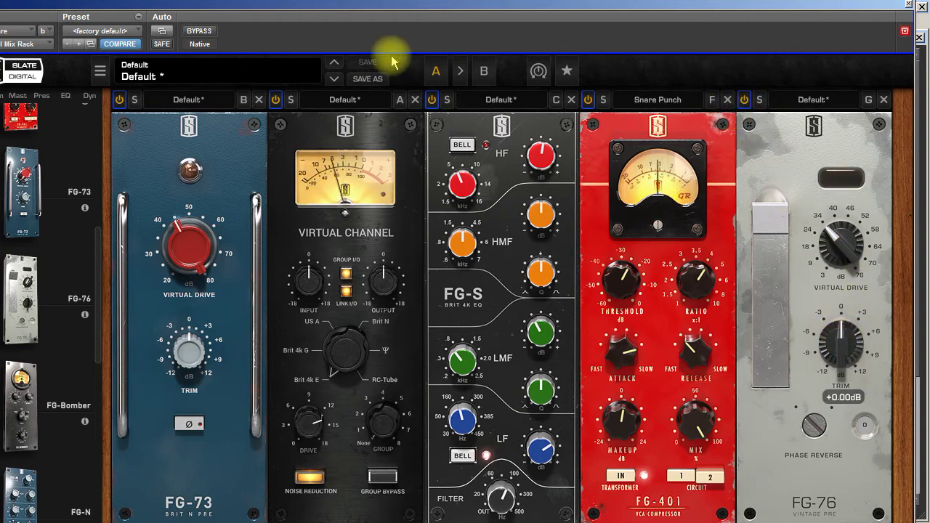
Step: Audition the Snare's full chain, including the FG-76, against the bypassed signal
click(196, 31)
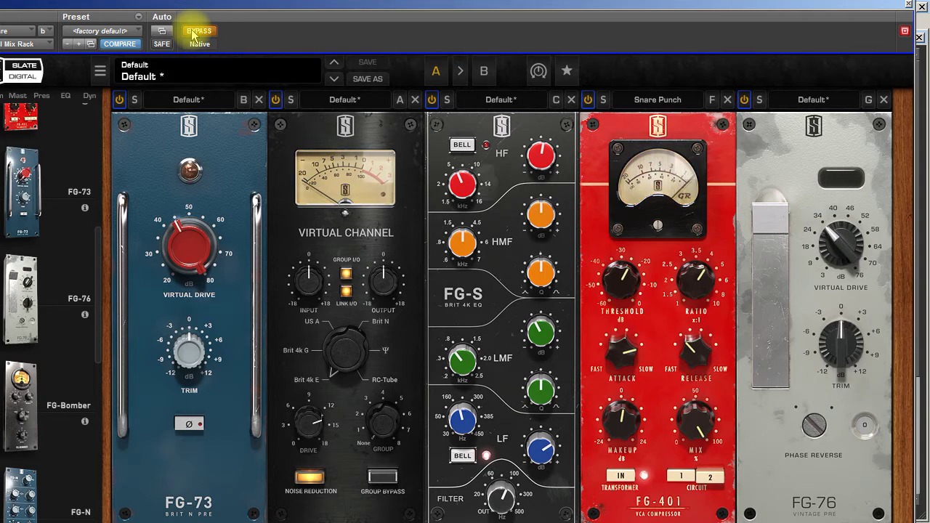
click(194, 33)
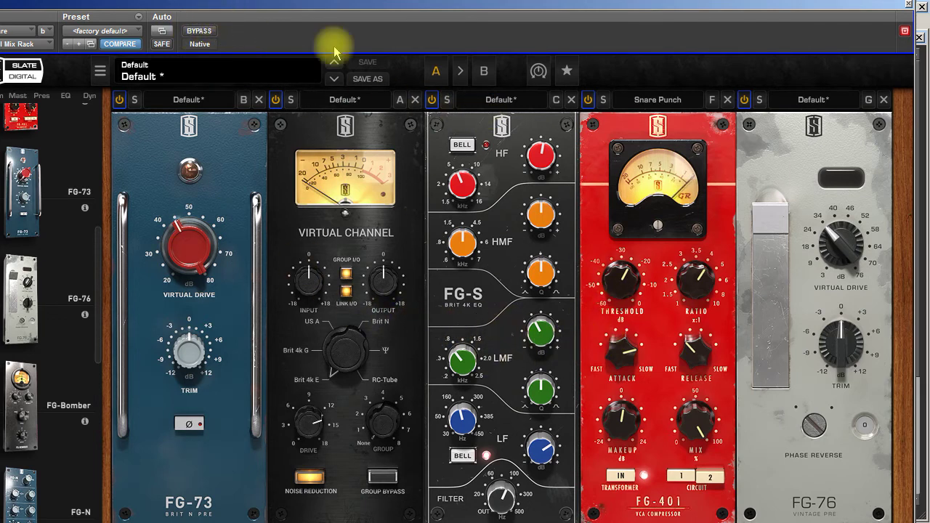
click(204, 32)
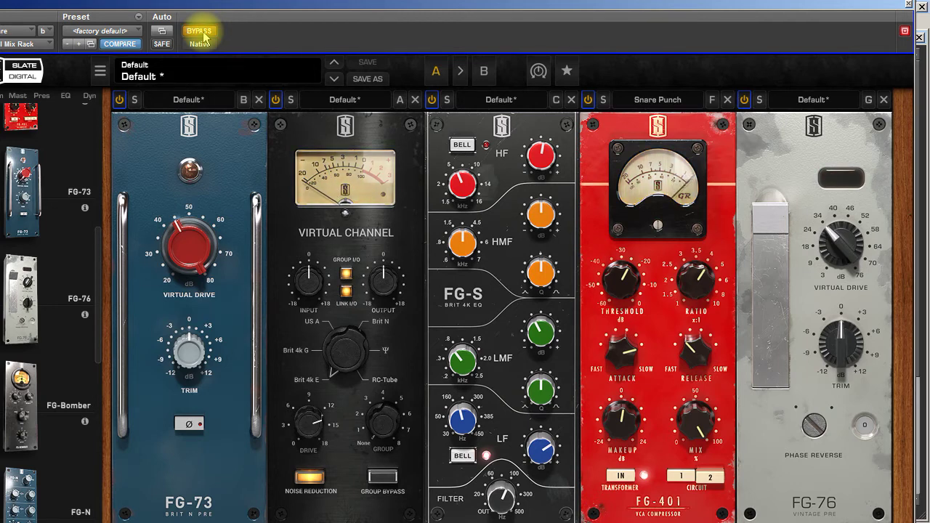
click(202, 33)
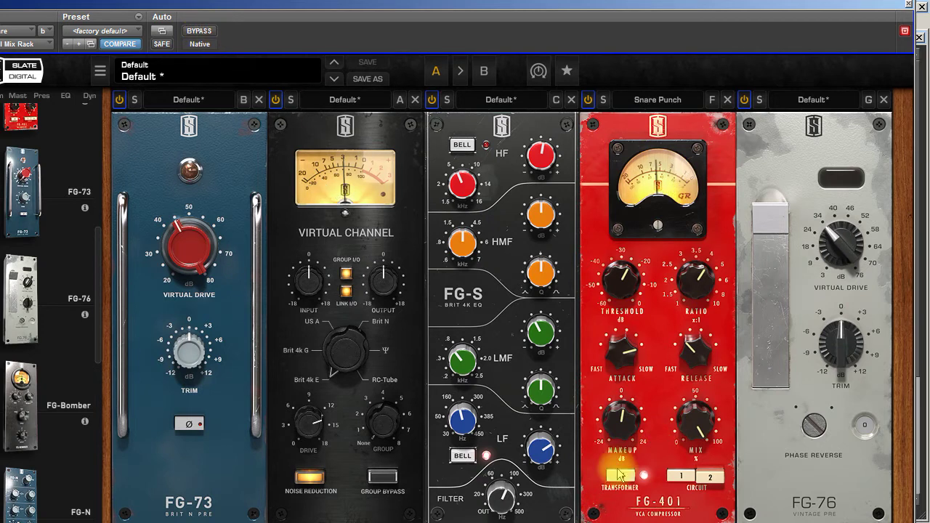
Step: Lower the Snare's FG-S LF gain to +3.15 dB, bypass the whole rack, and close it
mouse_move(540, 458)
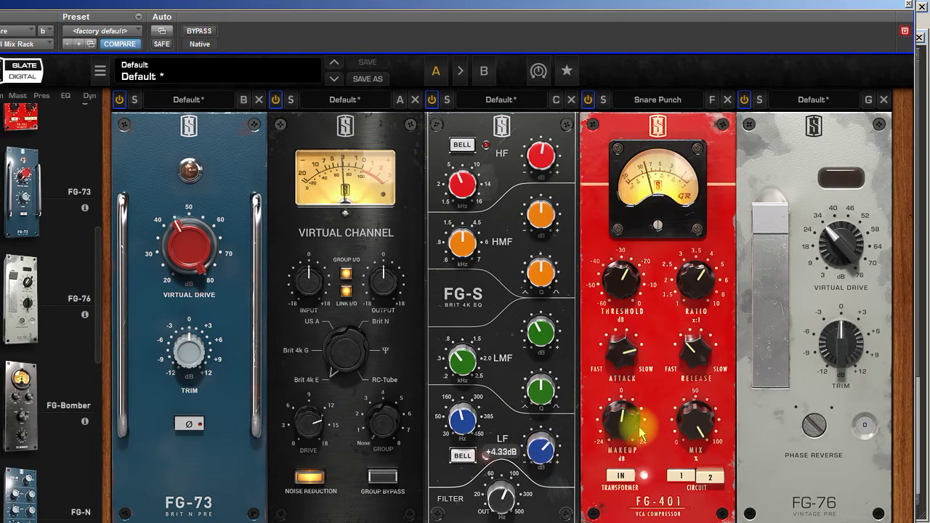
mouse_move(641, 430)
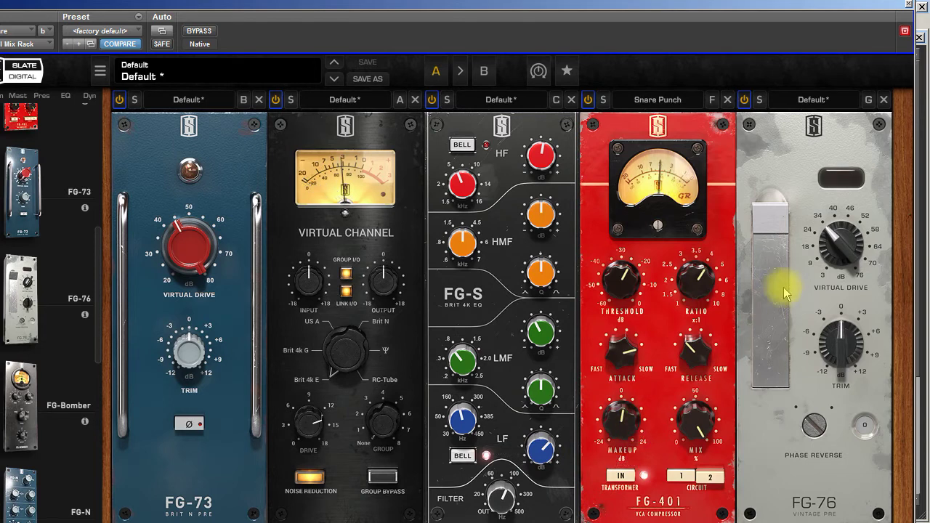
click(198, 33)
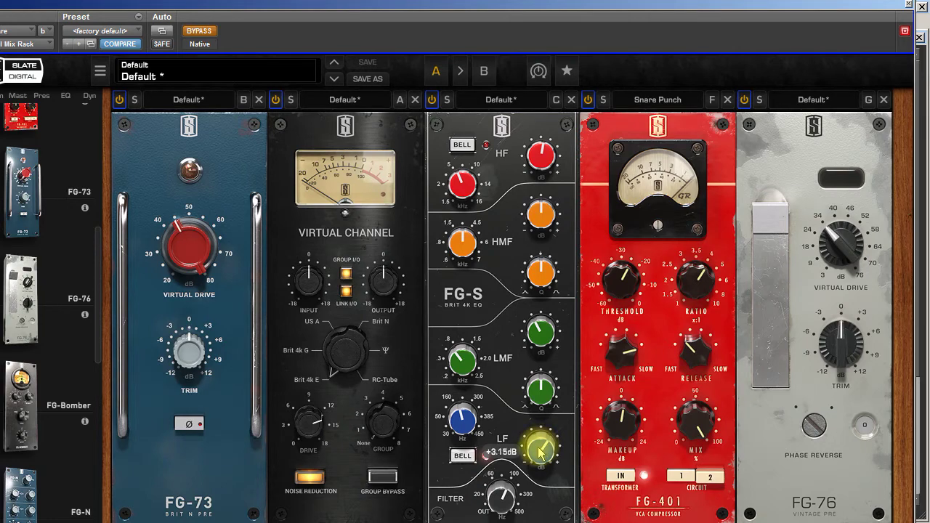
click(908, 7)
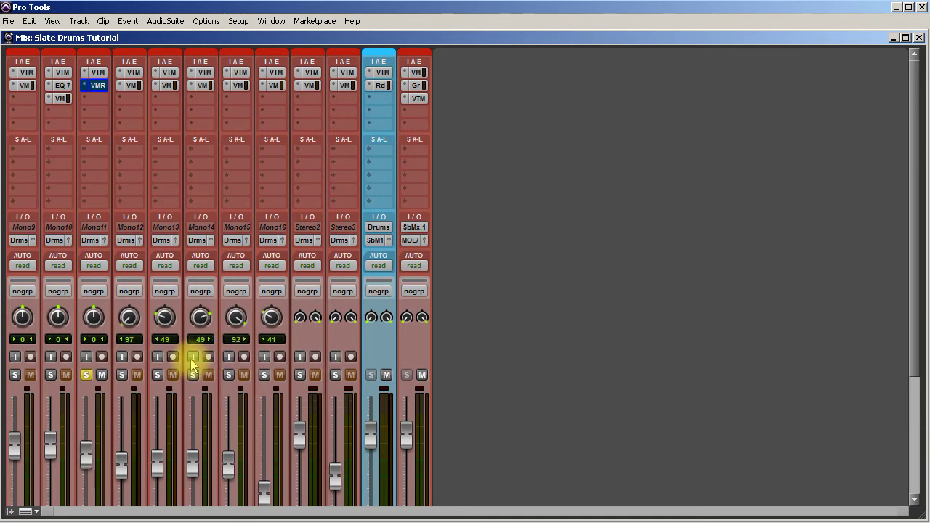
Step: Solo the OH track together with the Snare and switch the Snare's Virtual Mix Rack back on in the mixer
scroll(194, 366, down, 1)
scroll(195, 365, down, 2)
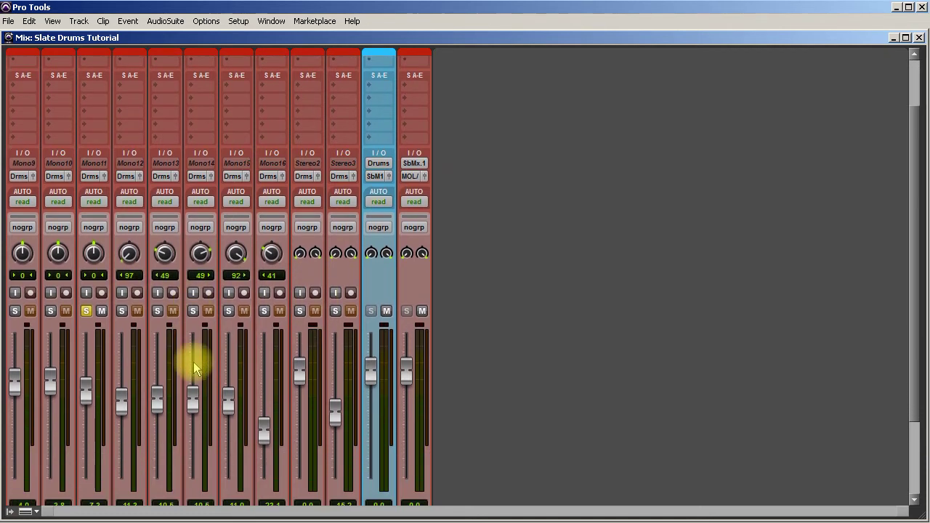
click(300, 313)
scroll(319, 342, up, 3)
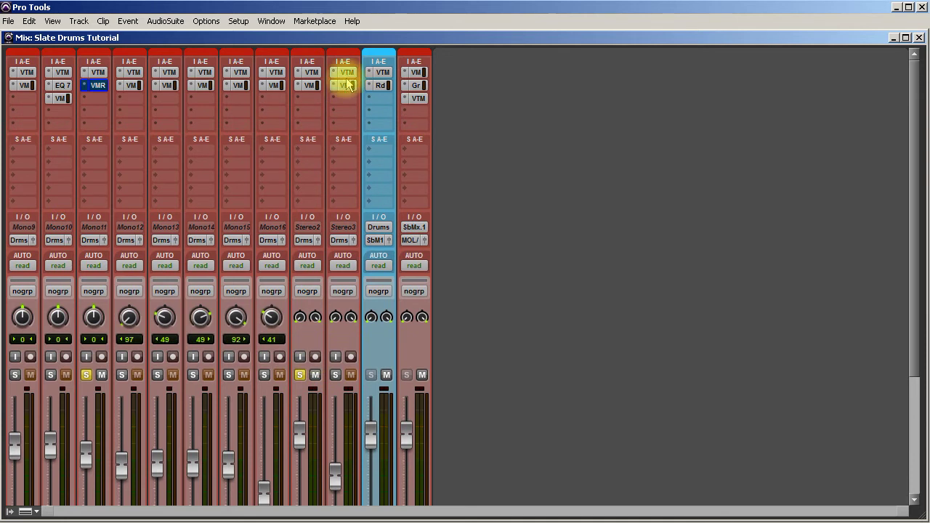
ctrl+click(94, 85)
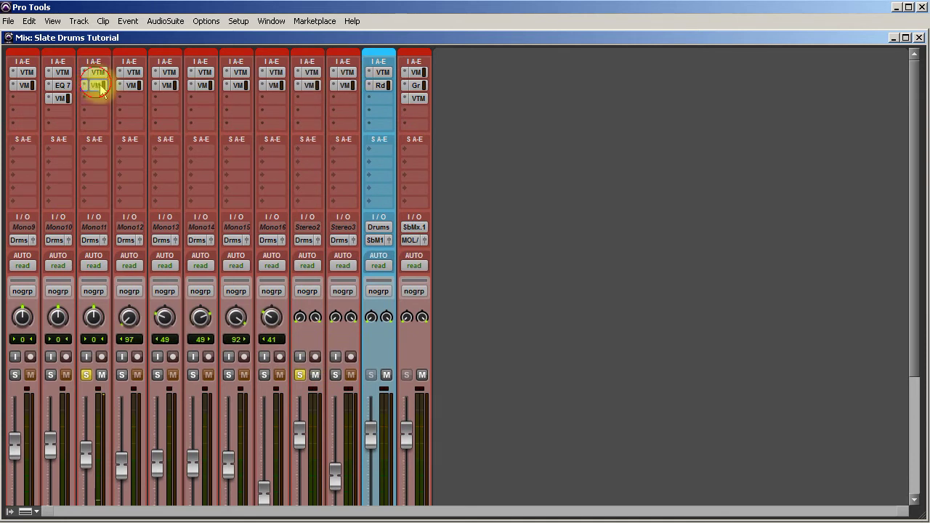
Step: Unsolo the Snare, open the OH track's Virtual Mix Rack, and place it clear of the first channel strips
click(87, 374)
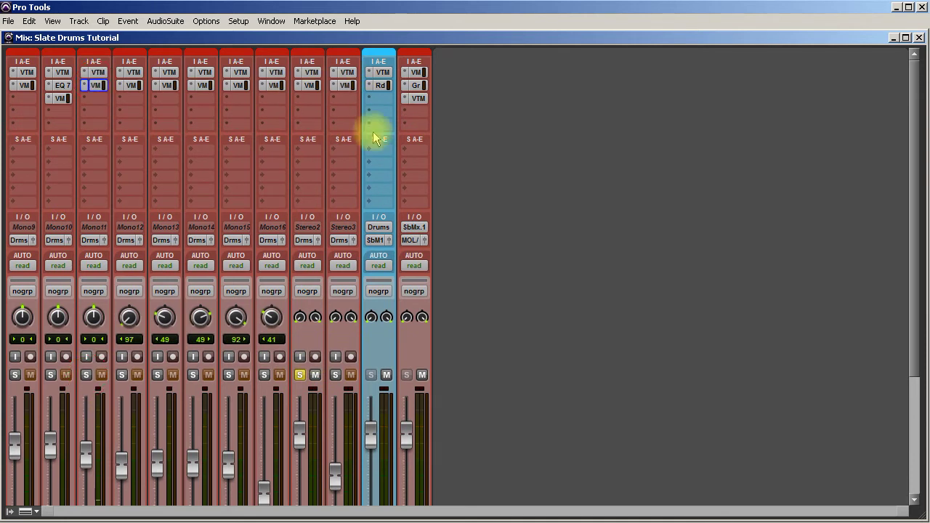
click(305, 86)
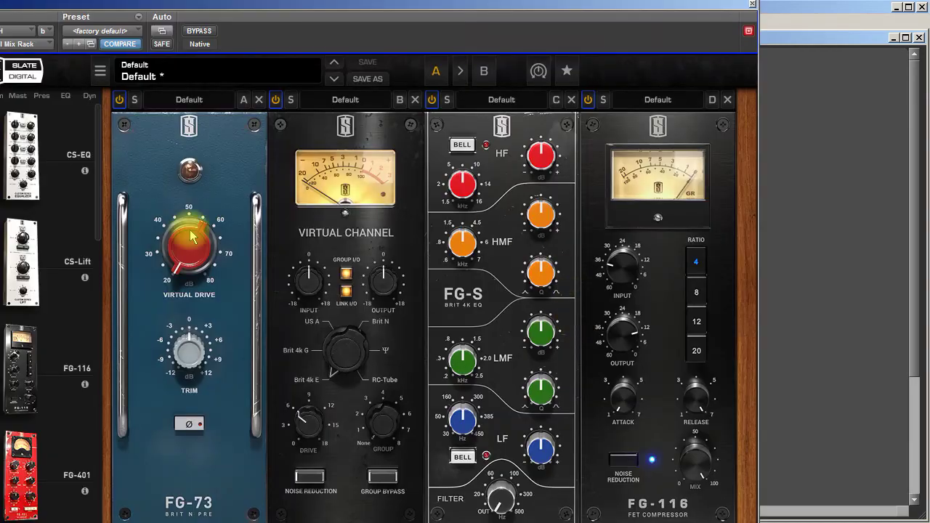
drag(332, 8, 507, 6)
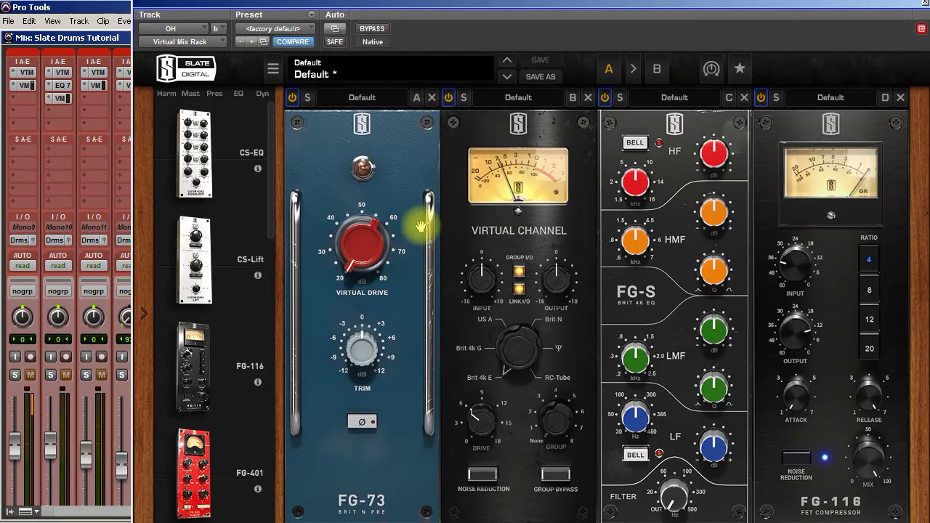
Step: Set the OH's FG-73 virtual drive to about 40 dB and raise the Virtual Channel's drive and input (+5.20 dB) with noise reduction on
drag(369, 271, 352, 175)
click(483, 474)
drag(474, 433, 483, 378)
mouse_move(473, 276)
mouse_down()
mouse_move(485, 245)
mouse_move(485, 265)
mouse_up()
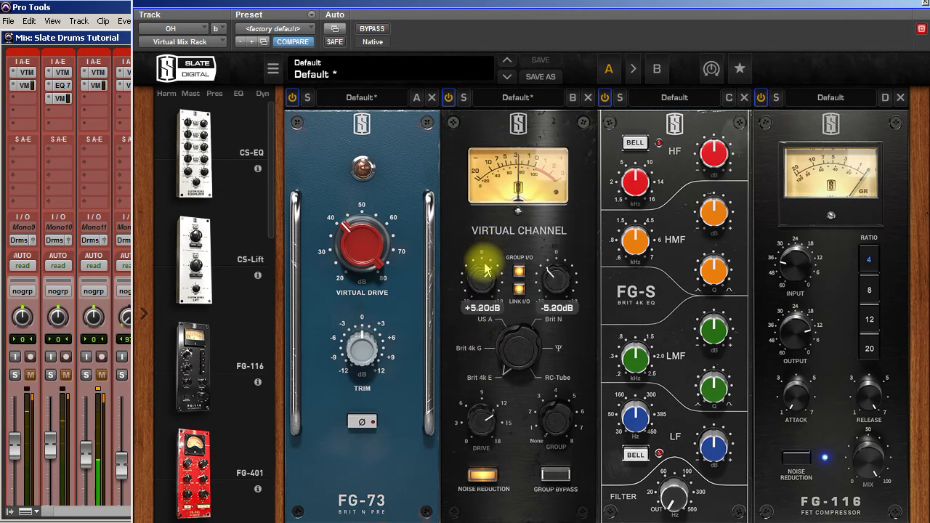
Step: Compare the OH rack with bypass, set the Virtual Channel drive to 12.1 dB, and raise the FG-S filter cutoff
click(372, 29)
click(372, 29)
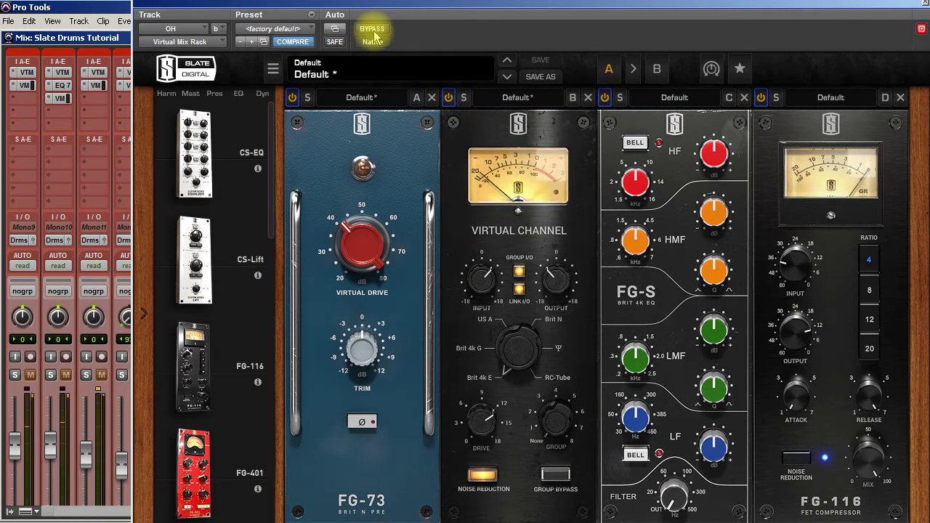
drag(492, 421, 491, 427)
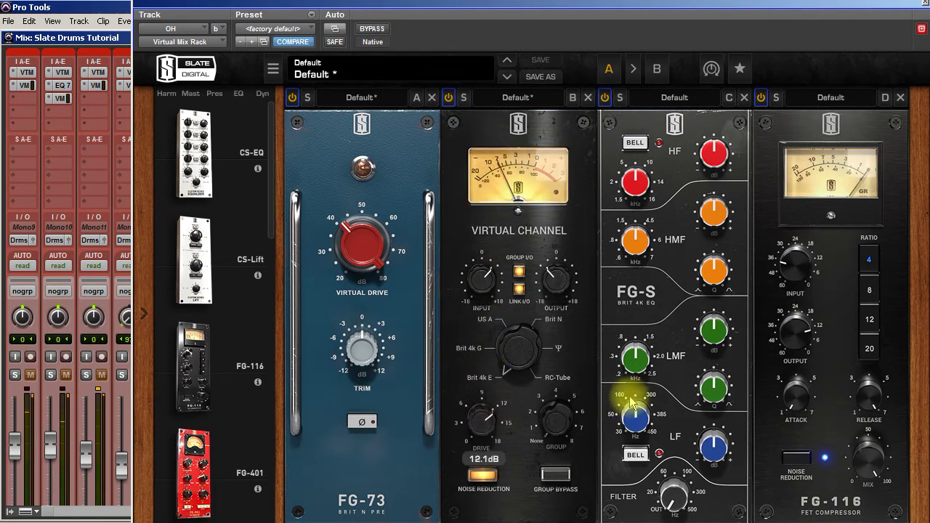
drag(672, 497, 677, 430)
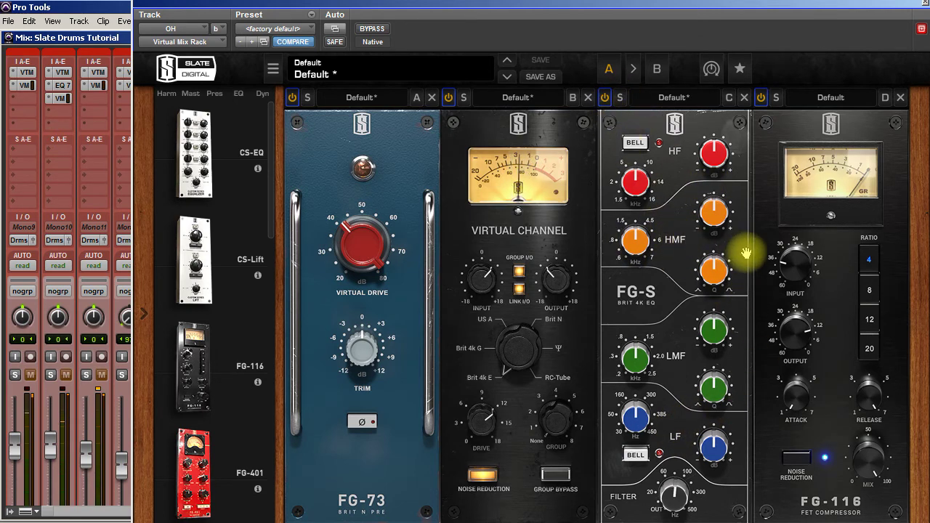
Step: Sweep the OH's FG-S LMF band at +15.0 dB gain to around 560 Hz, and cut its gain slightly there
click(712, 270)
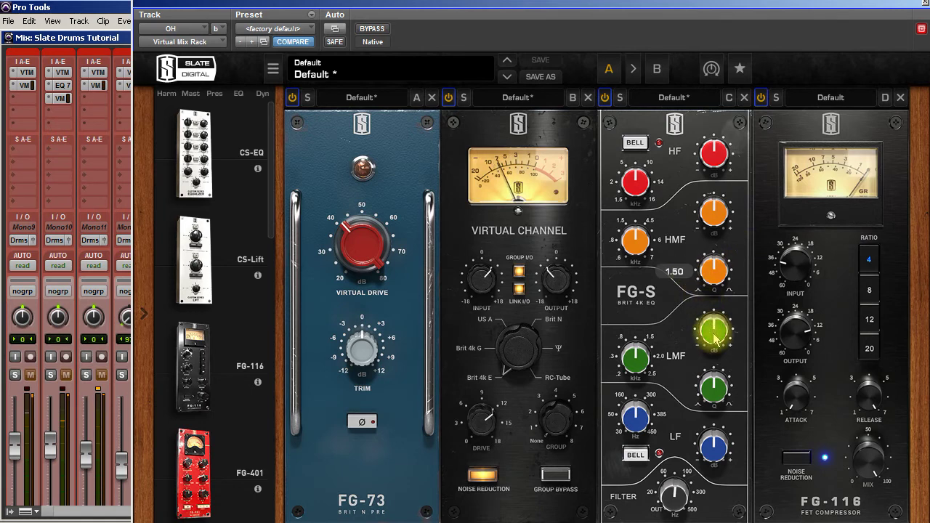
click(633, 360)
drag(632, 366, 630, 372)
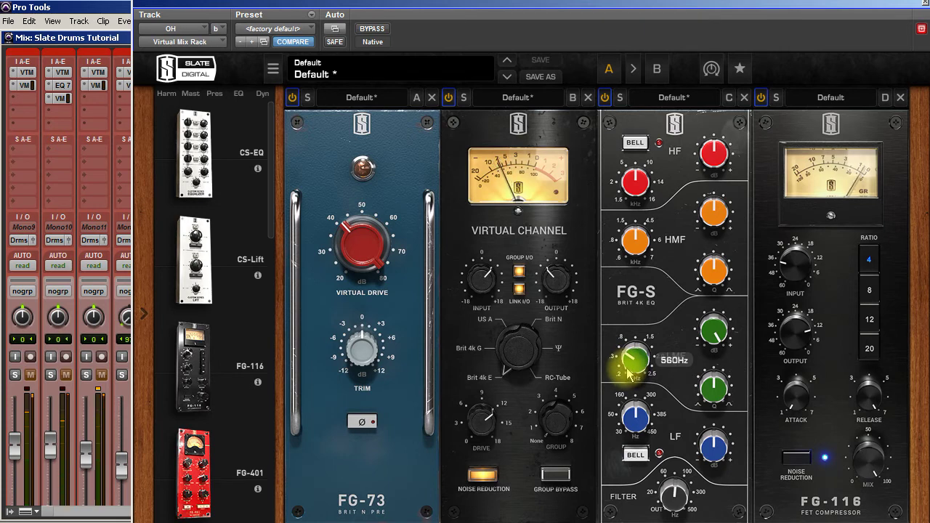
click(712, 331)
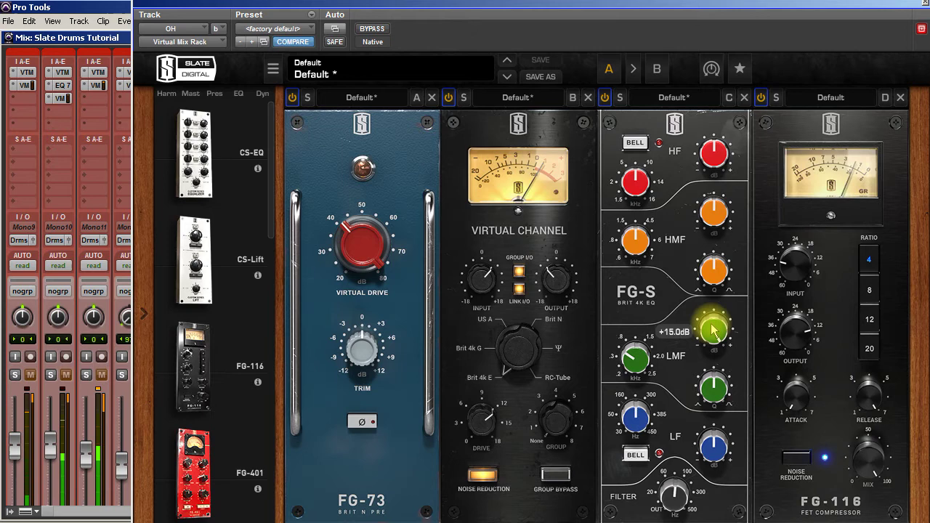
drag(712, 331, 705, 353)
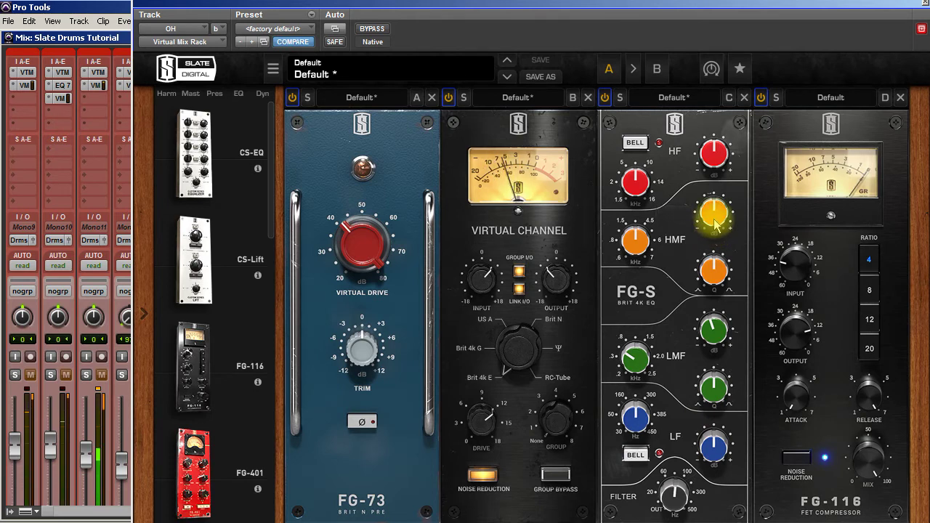
Step: Try boosting the OH's FG-S HMF band to +7.09 dB while sweeping its frequency around 4.41 kHz
drag(716, 225, 716, 131)
mouse_move(637, 242)
mouse_down()
mouse_move(641, 227)
mouse_move(631, 242)
mouse_move(632, 308)
mouse_move(628, 163)
mouse_move(626, 232)
mouse_up()
drag(715, 214, 703, 298)
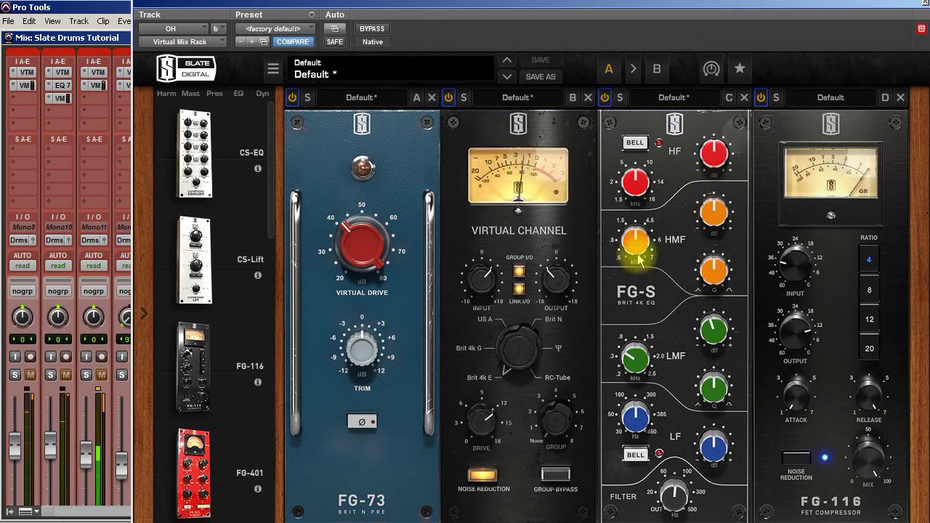
drag(714, 214, 714, 176)
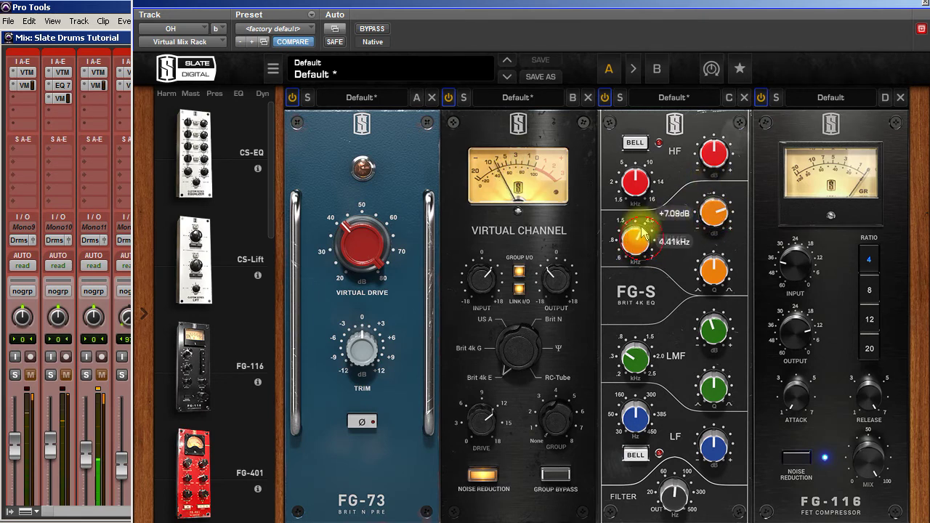
drag(713, 197, 708, 253)
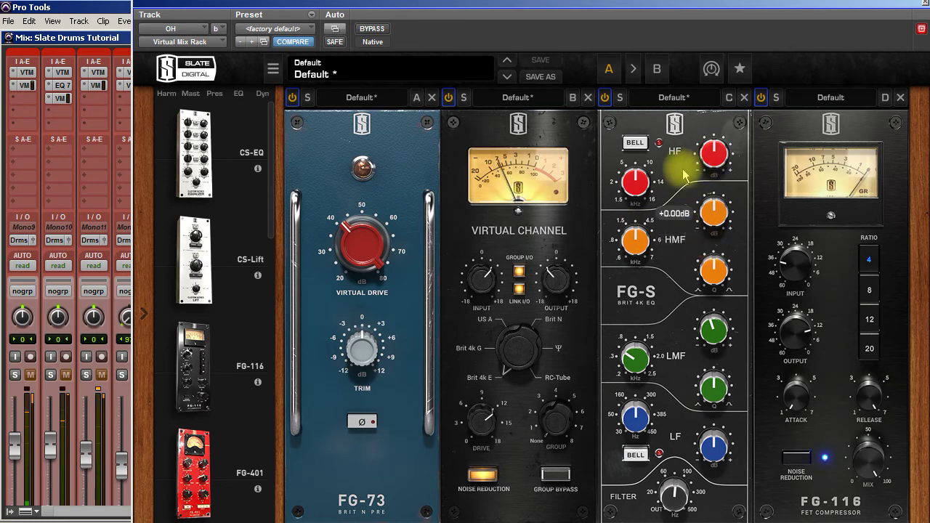
Step: Boost the OH's FG-S HF band by about +2.89 dB around 8.69 kHz and compare with the rack bypassed
drag(711, 169, 715, 162)
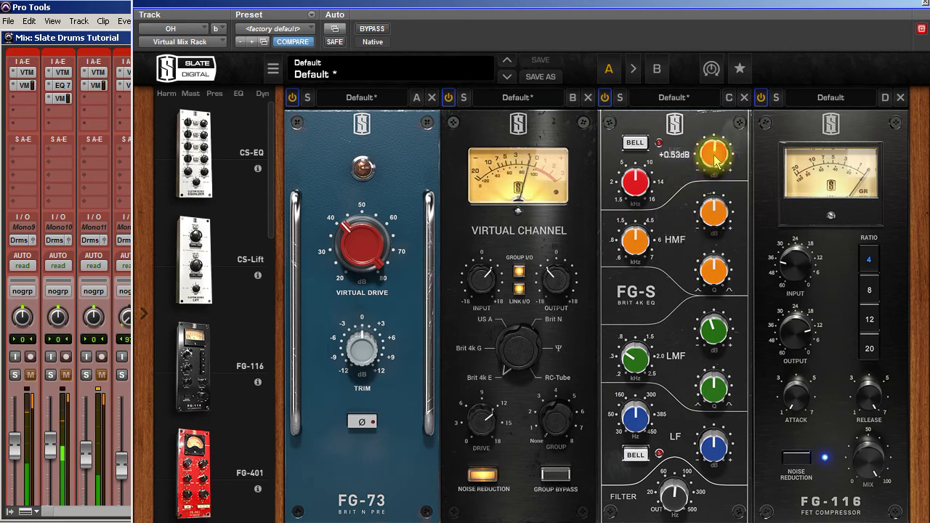
drag(635, 183, 636, 180)
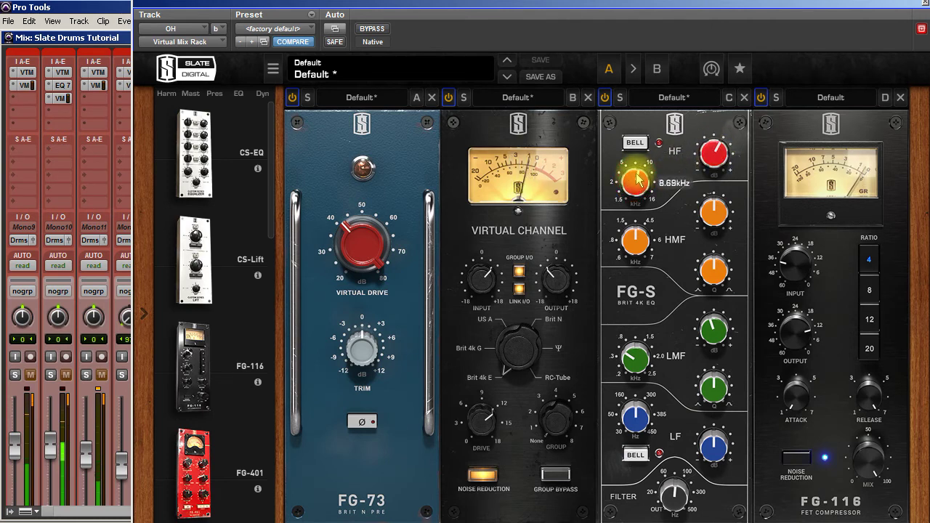
scroll(711, 162, up, 1)
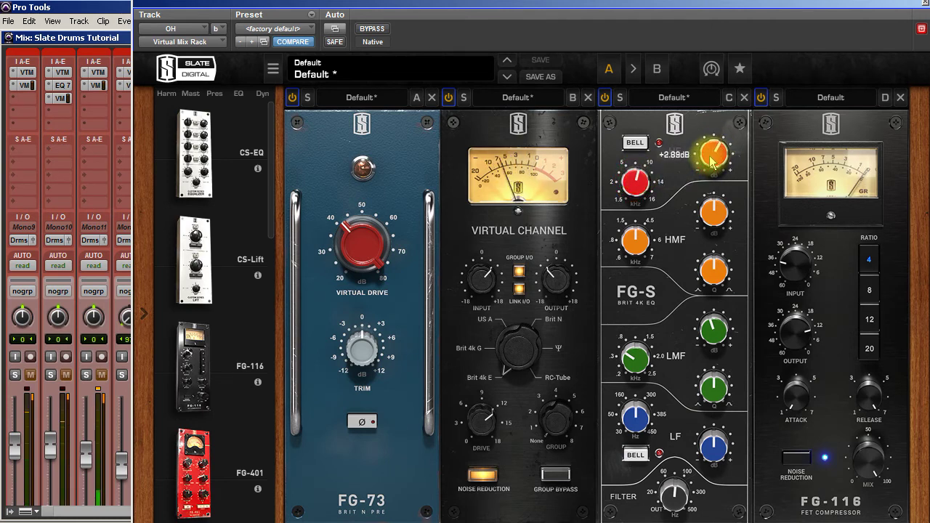
click(374, 31)
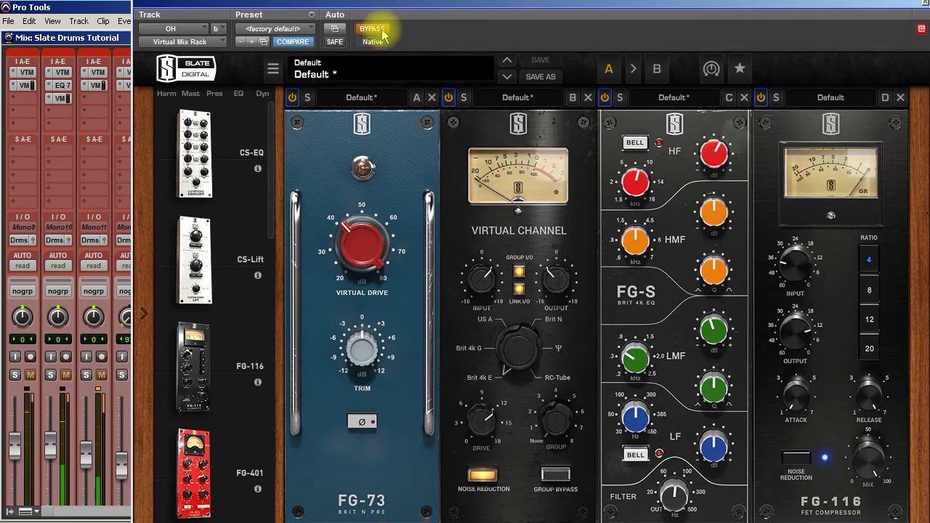
click(373, 29)
scroll(705, 164, down, 1)
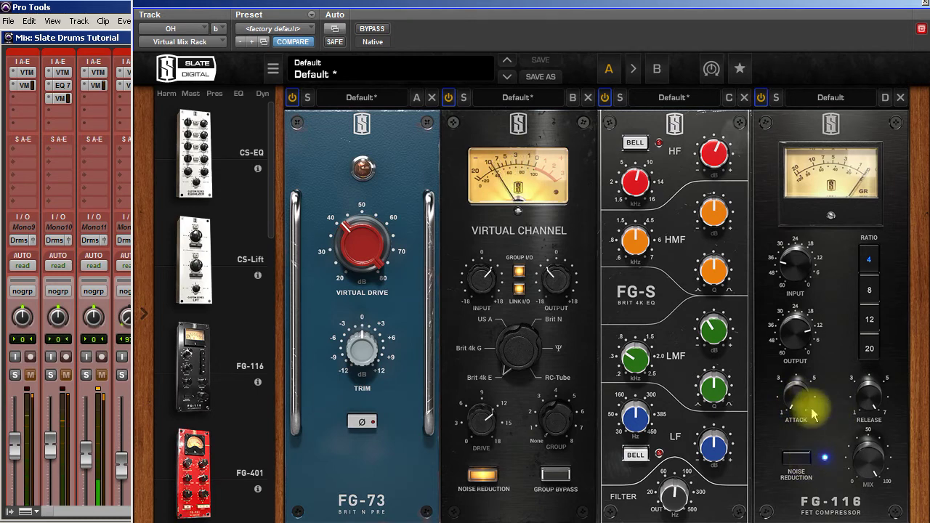
Step: Raise the OH's FG-116 input and set its output around -15.8 dB, comparing the level against the bypassed rack
mouse_move(797, 268)
drag(795, 263, 796, 252)
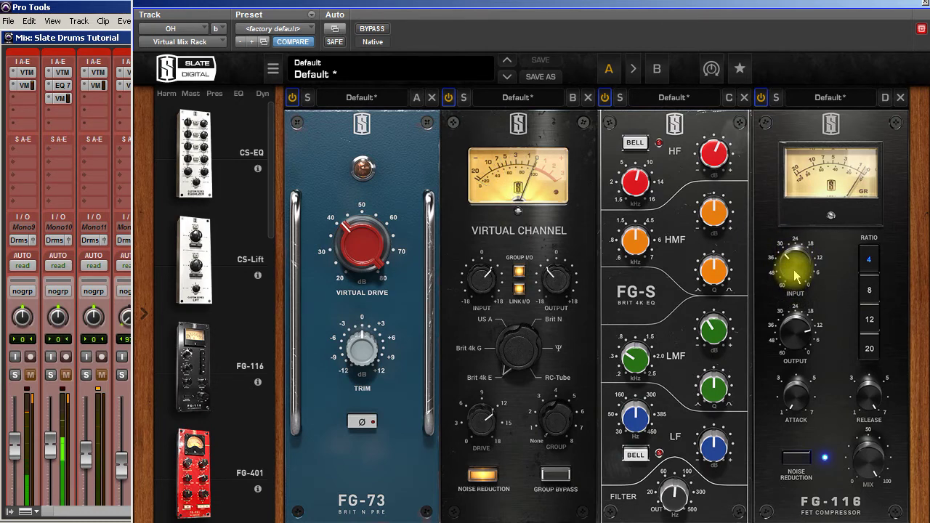
mouse_move(797, 333)
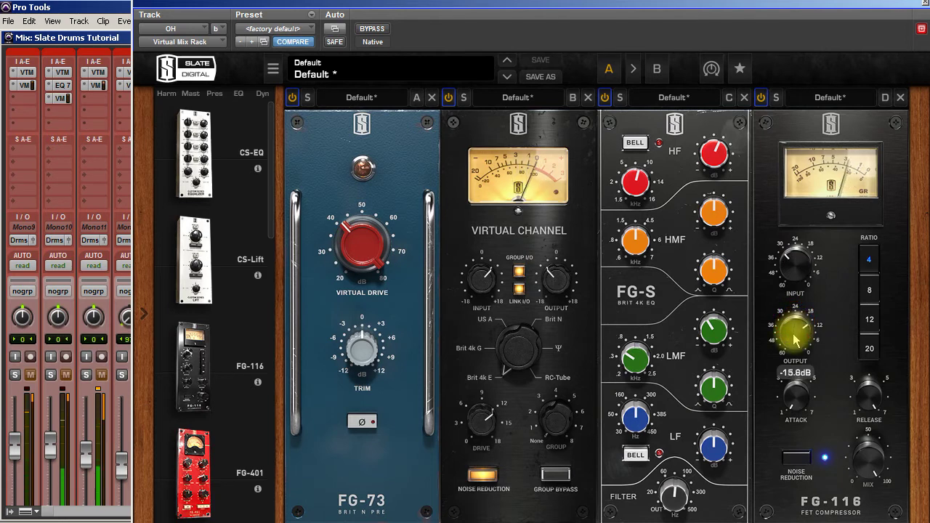
click(382, 31)
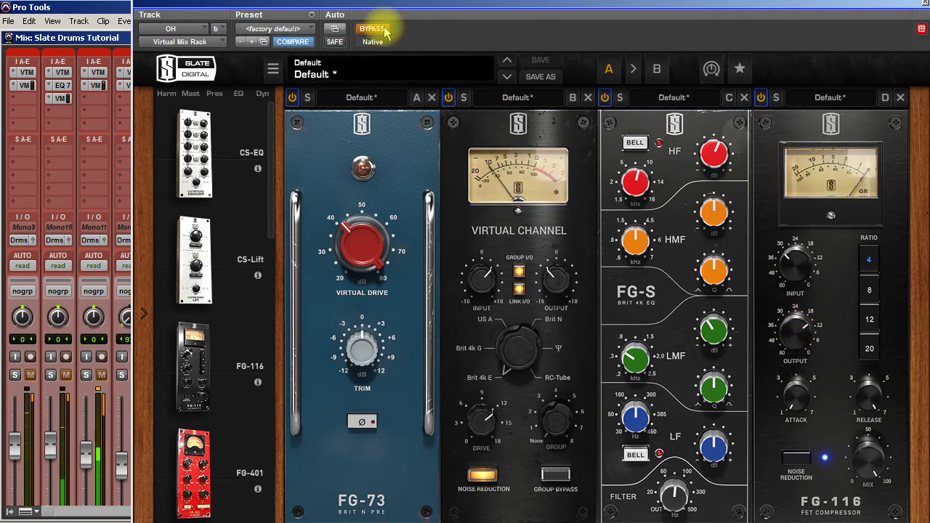
click(382, 30)
drag(795, 326, 790, 329)
click(372, 31)
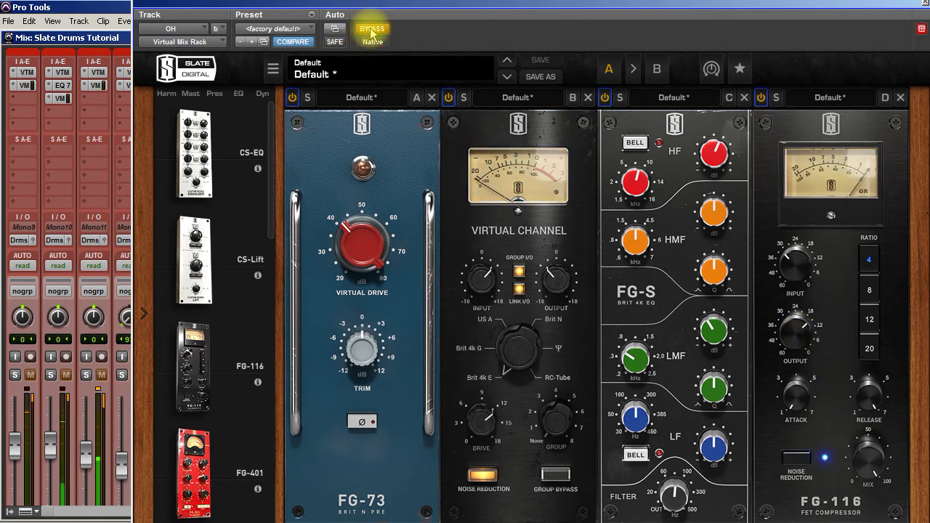
click(372, 31)
Step: Add the Revival module after the FG-116 in the OH rack and raise its shimmer to about 8
drag(269, 214, 282, 494)
drag(214, 239, 922, 276)
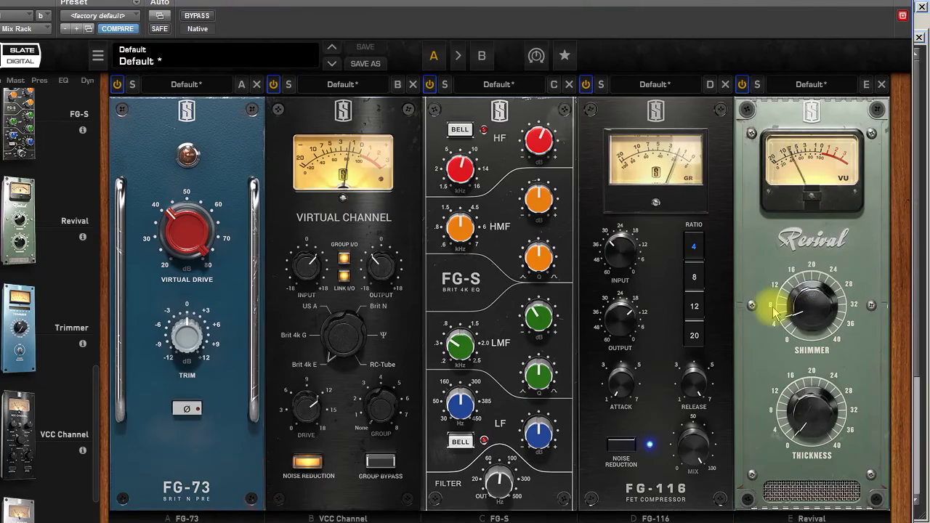
drag(772, 305, 815, 313)
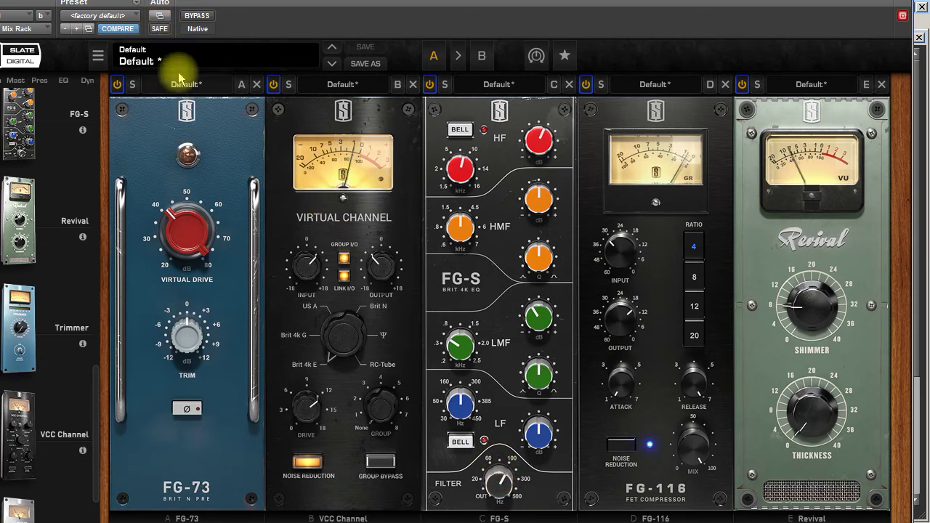
Step: Lower the OH's FG-S HF gain to +2.10 dB and compare the sound with the rack bypassed
click(197, 16)
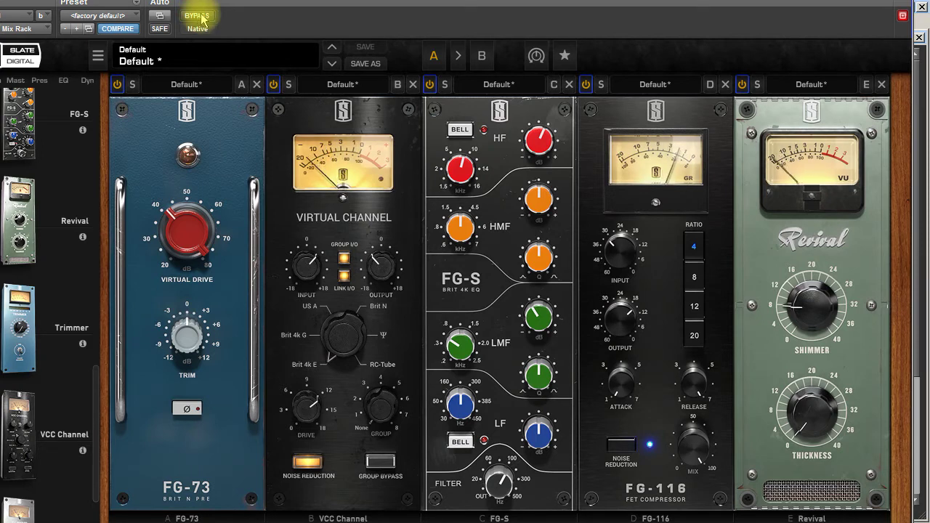
click(197, 16)
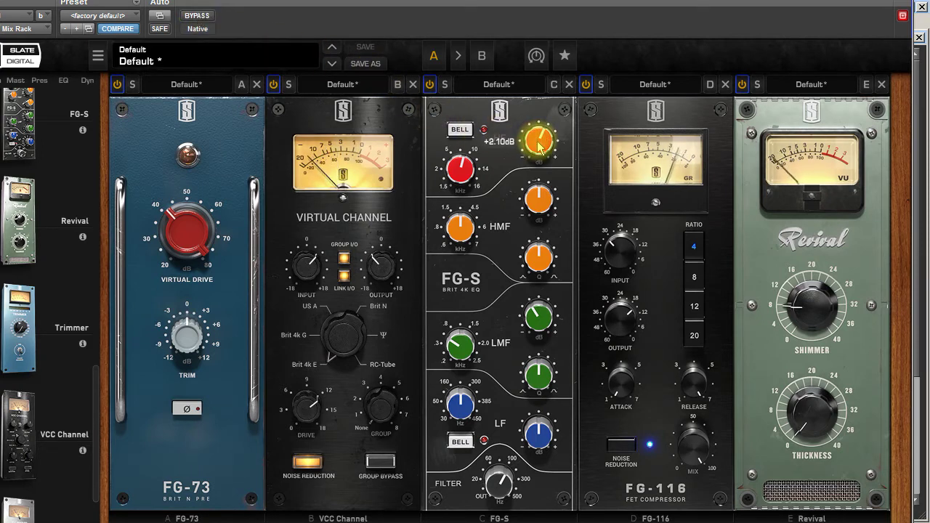
click(199, 16)
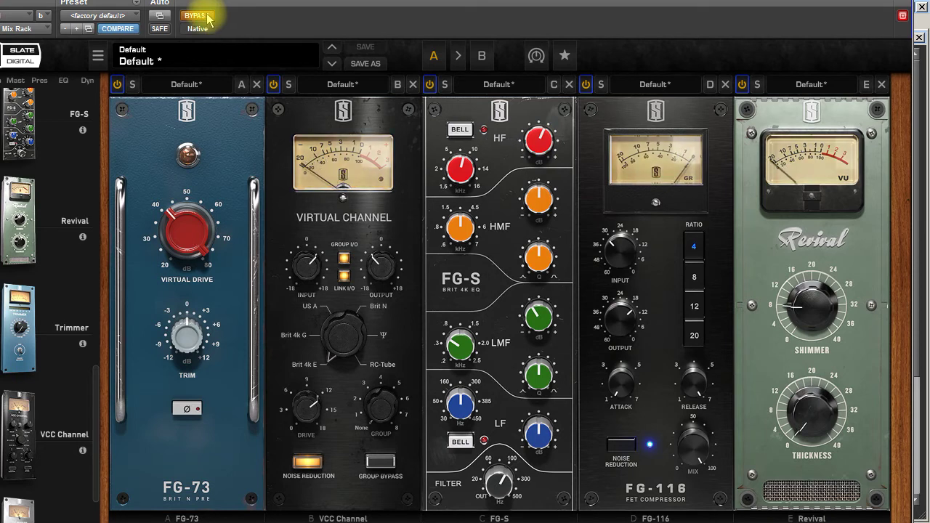
click(207, 16)
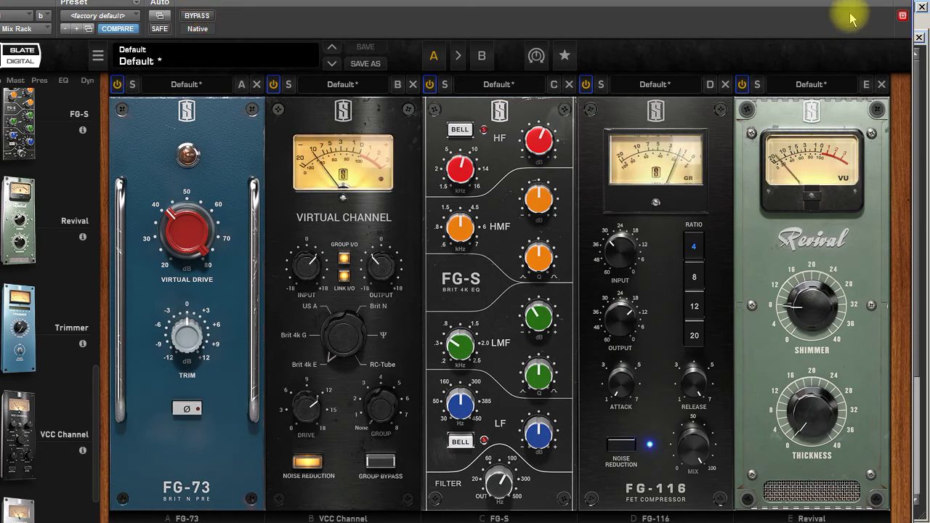
Step: Close the OH rack, switch the solo from OH to the Room track, and open the Room's Virtual Mix Rack
click(920, 6)
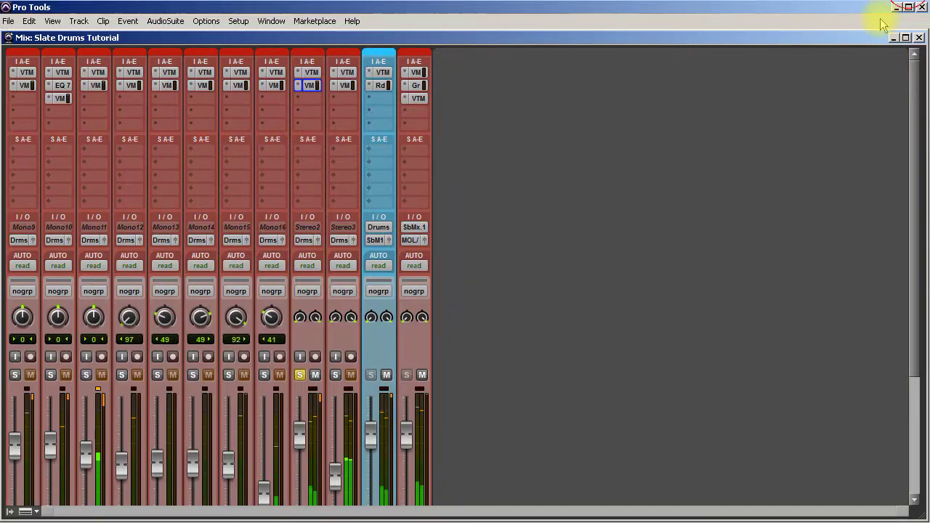
click(335, 375)
click(300, 374)
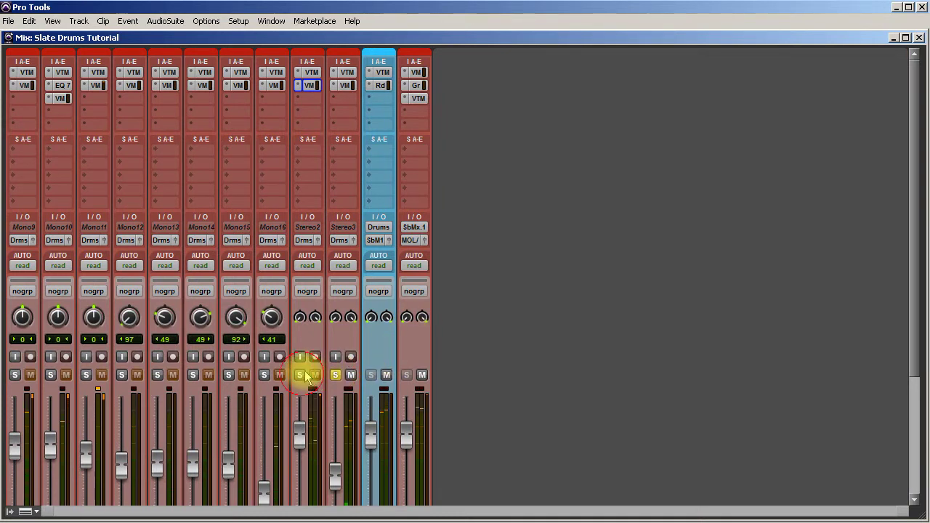
click(344, 86)
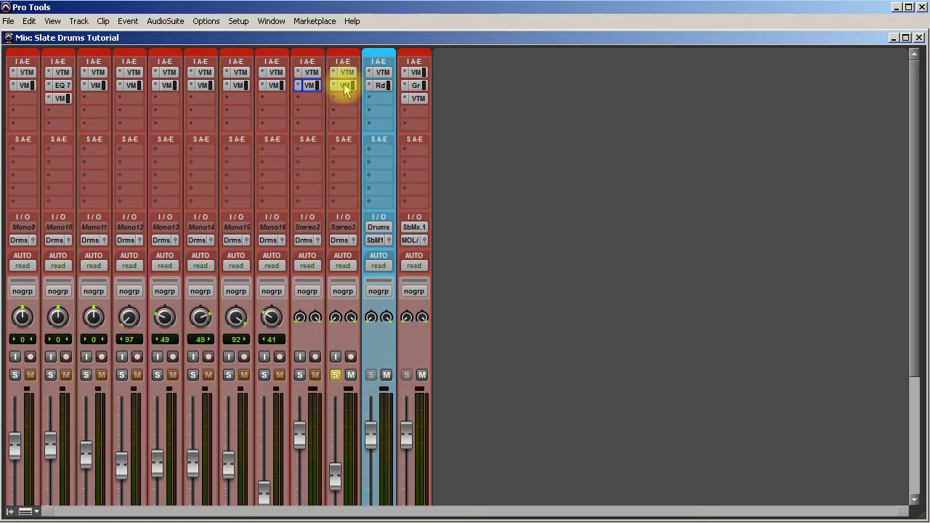
click(343, 85)
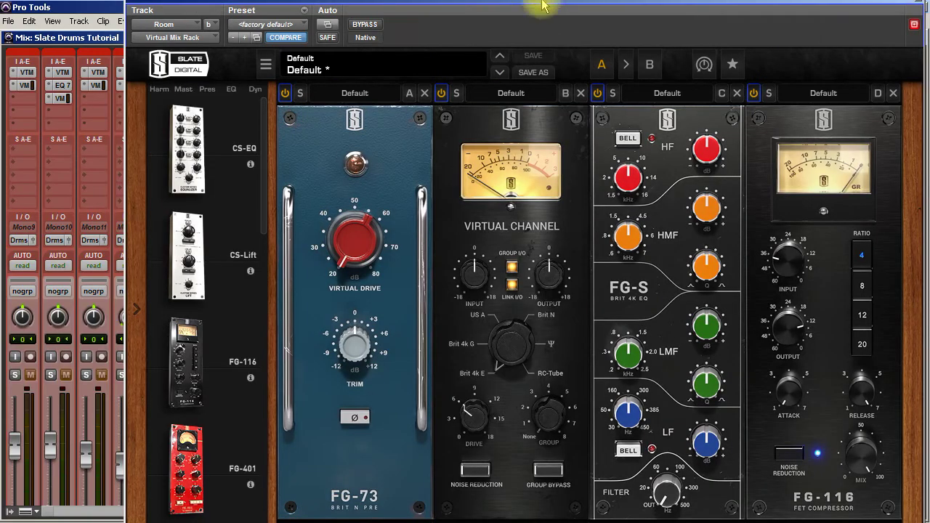
Step: Raise the Room's FG-73 virtual drive, and move the rack aside to raise the Room track's fader
drag(203, 226, 189, 194)
drag(355, 201, 373, 183)
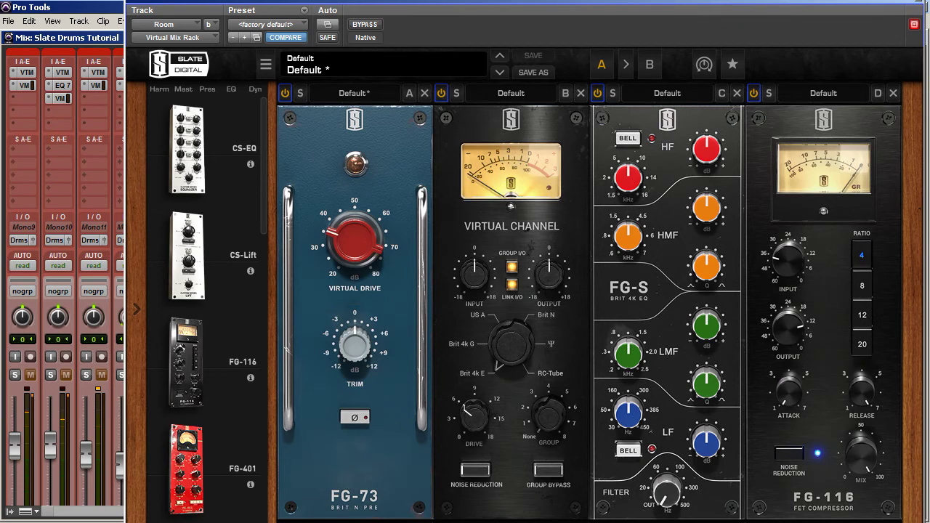
drag(240, 14, 500, 0)
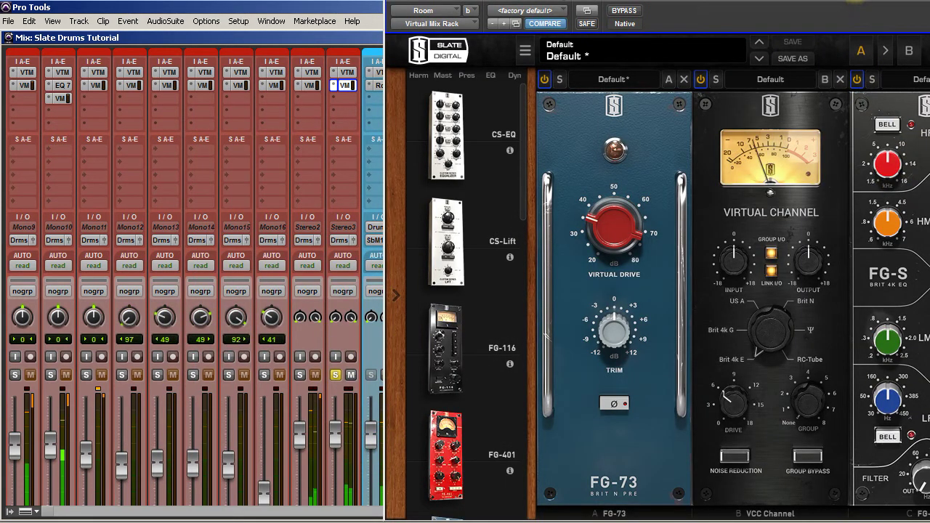
drag(675, 2, 365, 0)
Step: Push the Room's FG-73 virtual drive to 80 dB, pull it back down, and enable the Virtual Channel's noise reduction
drag(303, 234, 300, 177)
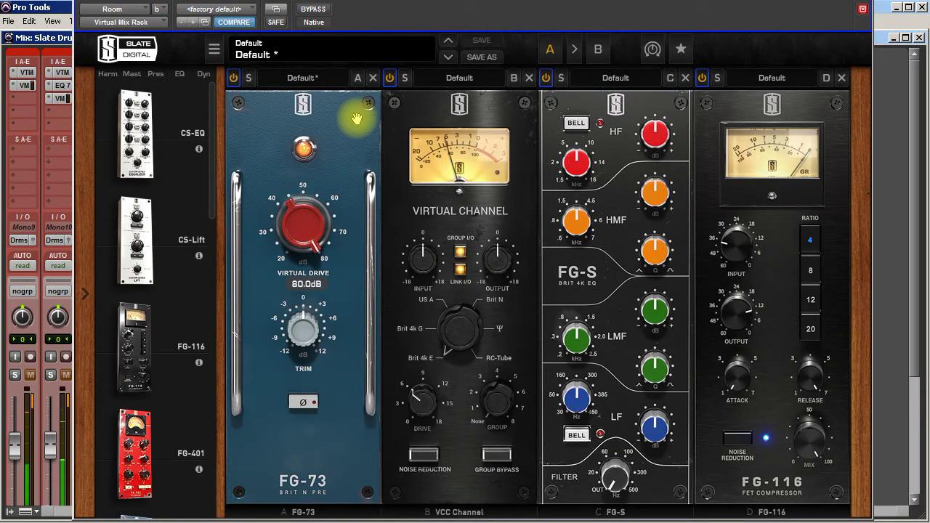
drag(409, 380, 417, 423)
drag(315, 237, 305, 273)
click(416, 459)
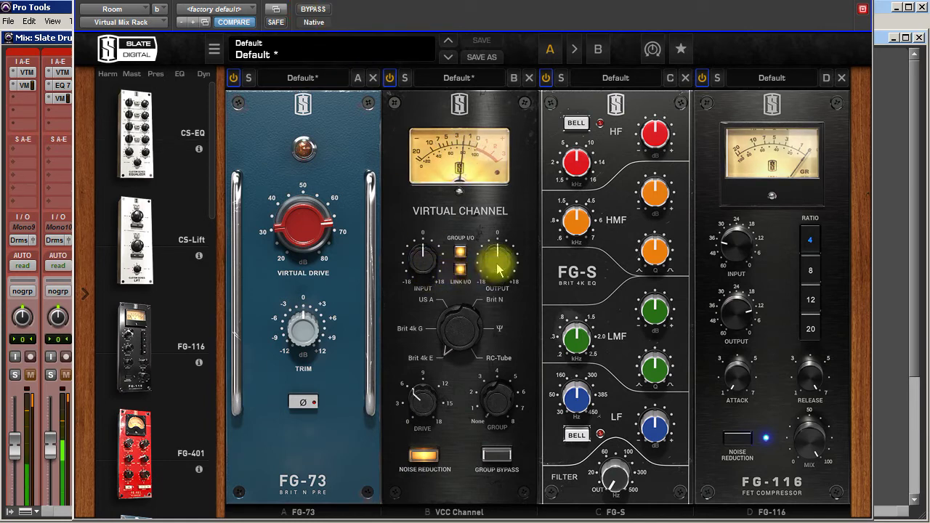
drag(312, 231, 312, 239)
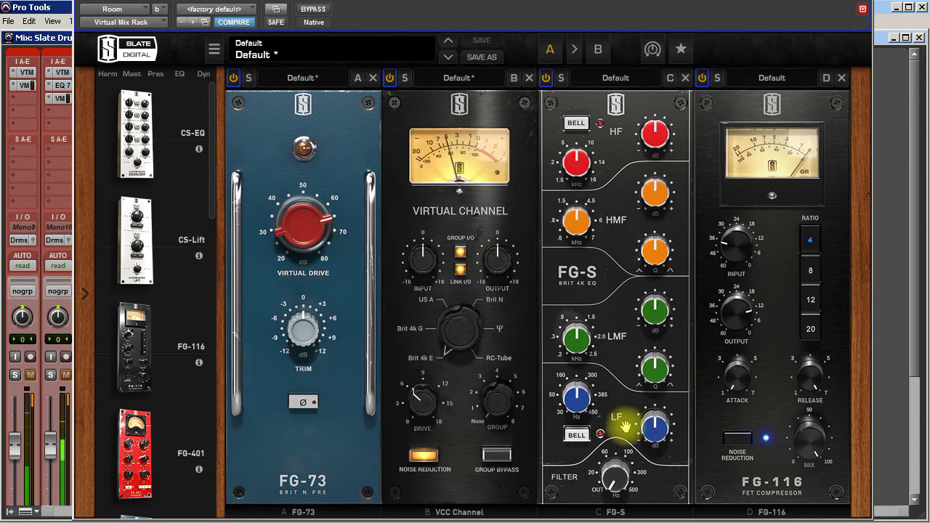
Step: Boost the Room's FG-S LMF band to sweep its frequency to 408 Hz, and cut that band's gain to -1.84 dB
click(656, 312)
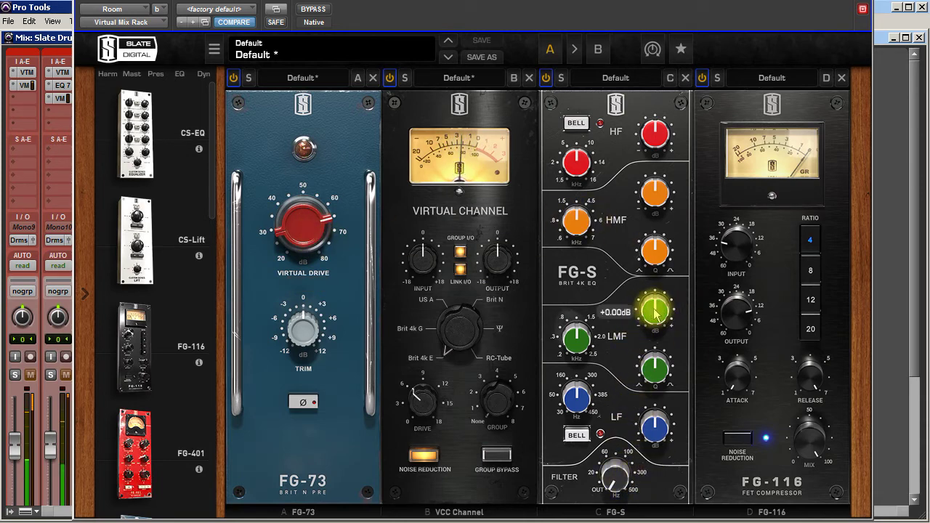
drag(656, 312, 670, 269)
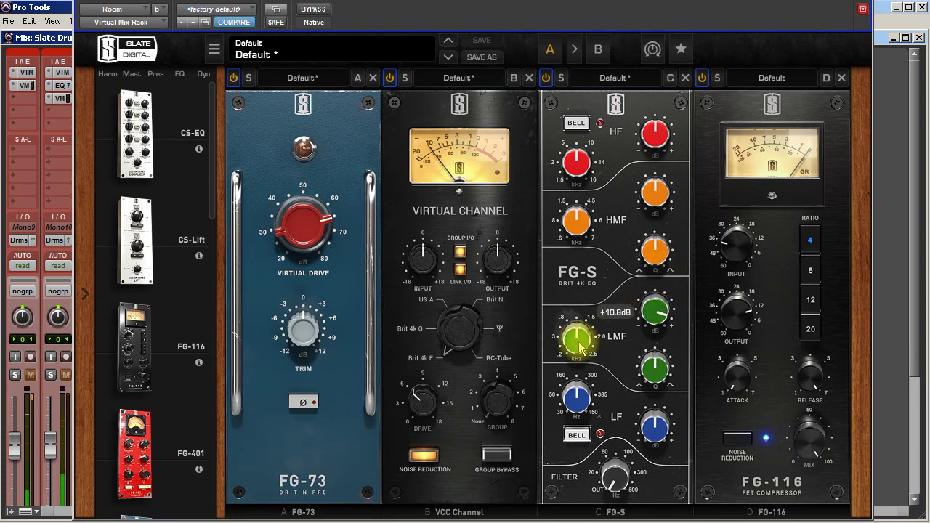
drag(561, 338, 567, 383)
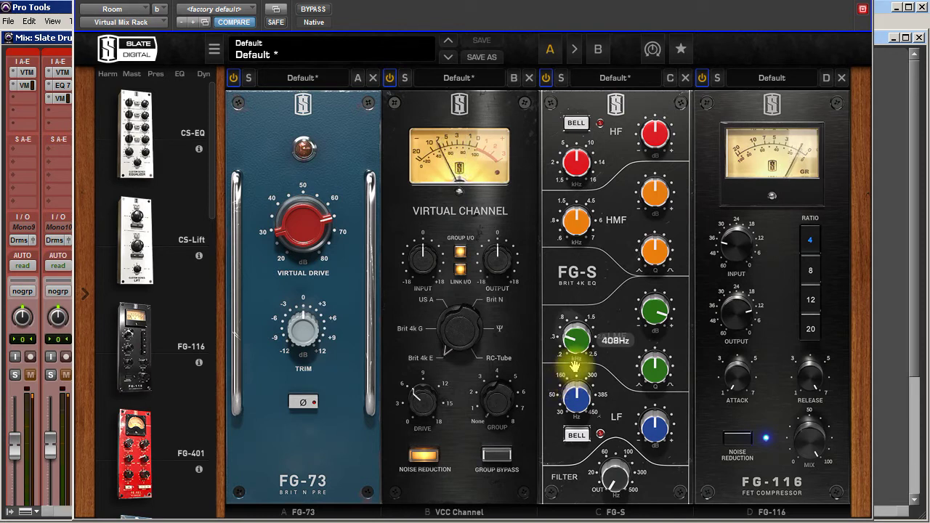
drag(659, 311, 643, 367)
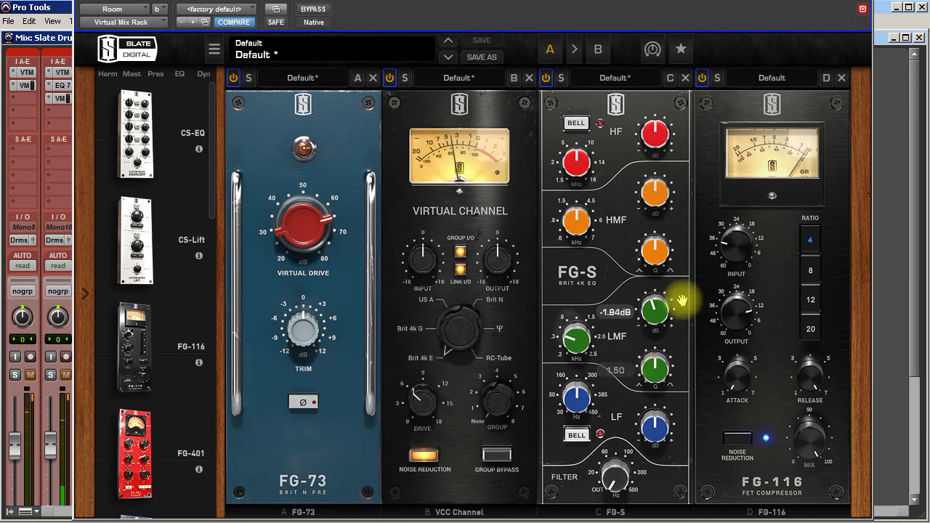
Step: Set the Room's FG-116 compressor to ratio 20, with input at -18.8 dB, a lowered output, and attack at 4.94
click(810, 328)
mouse_move(734, 242)
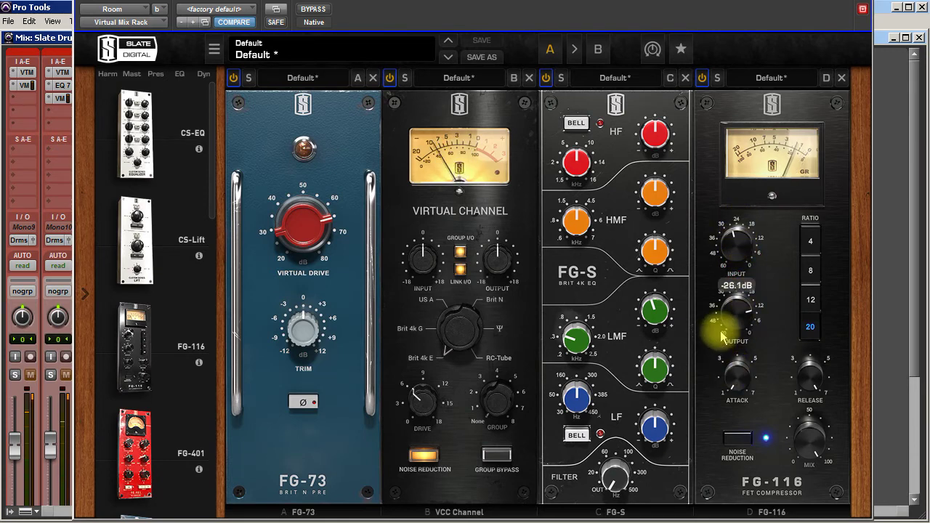
mouse_move(723, 311)
mouse_move(741, 235)
mouse_down()
mouse_move(741, 208)
mouse_move(742, 230)
mouse_up()
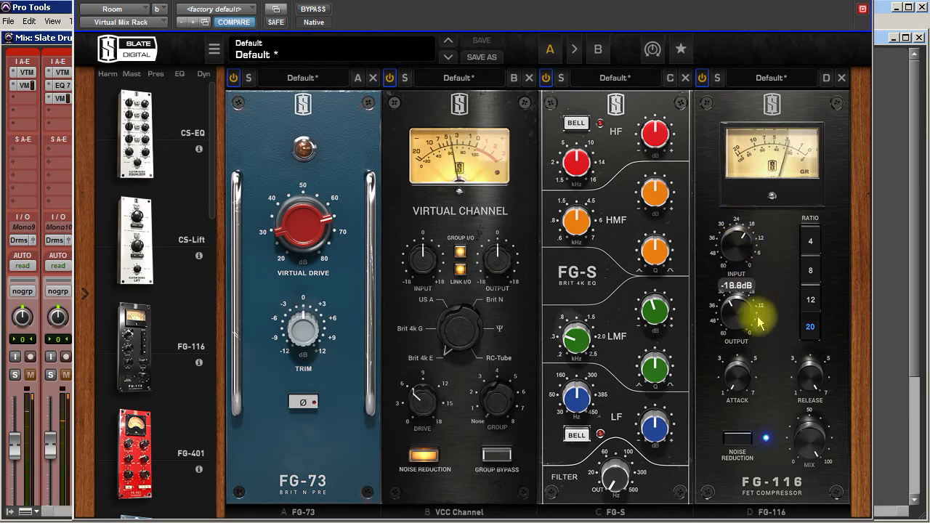
drag(738, 388, 743, 313)
mouse_move(743, 312)
mouse_down()
mouse_move(754, 314)
mouse_move(757, 301)
mouse_up()
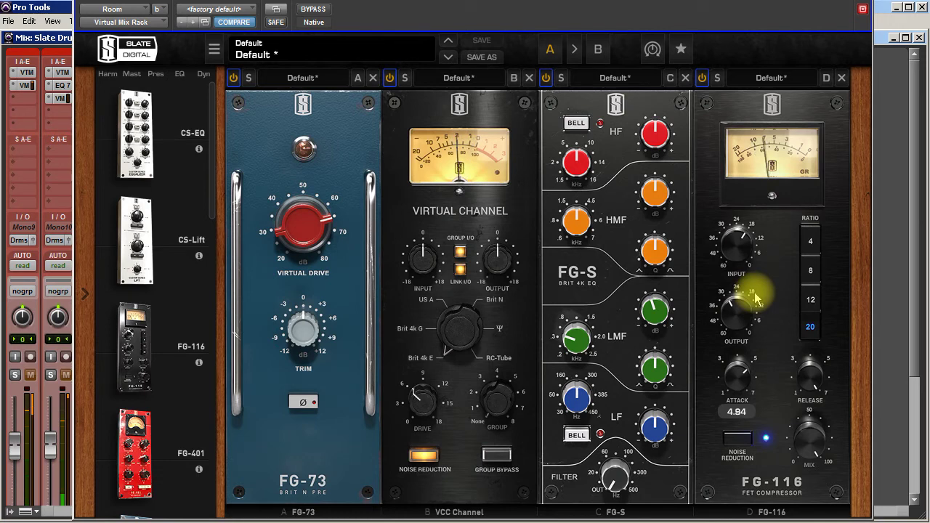
Step: Set the FG-116 compressor's input to -17.7 dB and output to -24.4 dB, comparing against the bypassed sound
drag(748, 268, 749, 258)
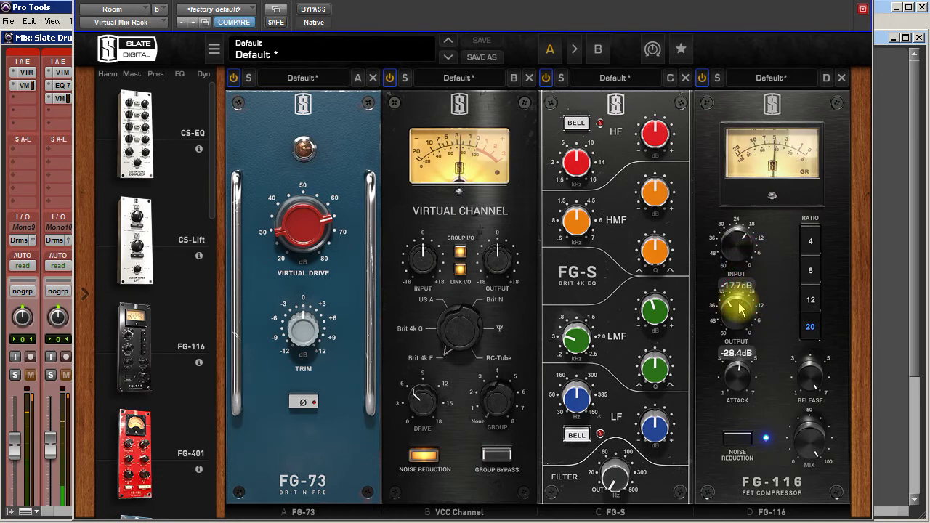
click(313, 10)
click(316, 10)
drag(724, 315, 729, 305)
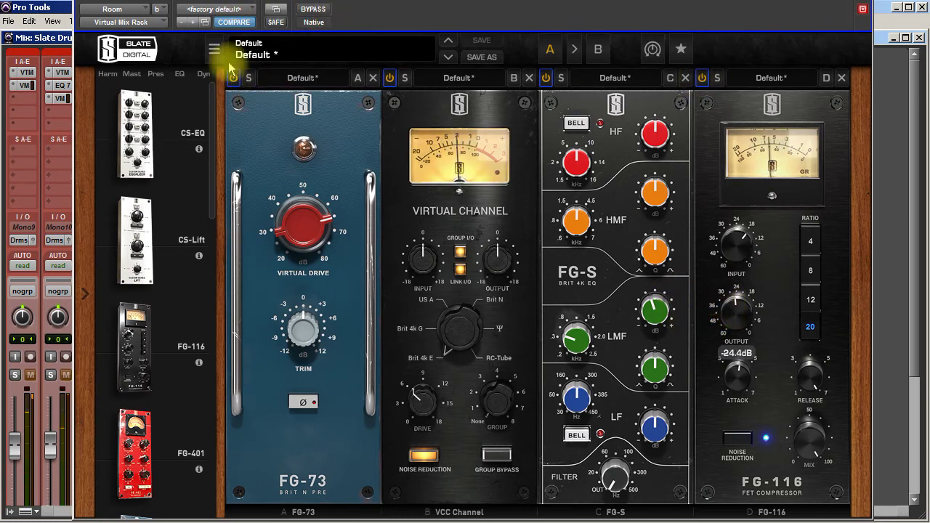
Step: Compare the Room track's Virtual Mix Rack bypassed and active, then close its window
click(315, 10)
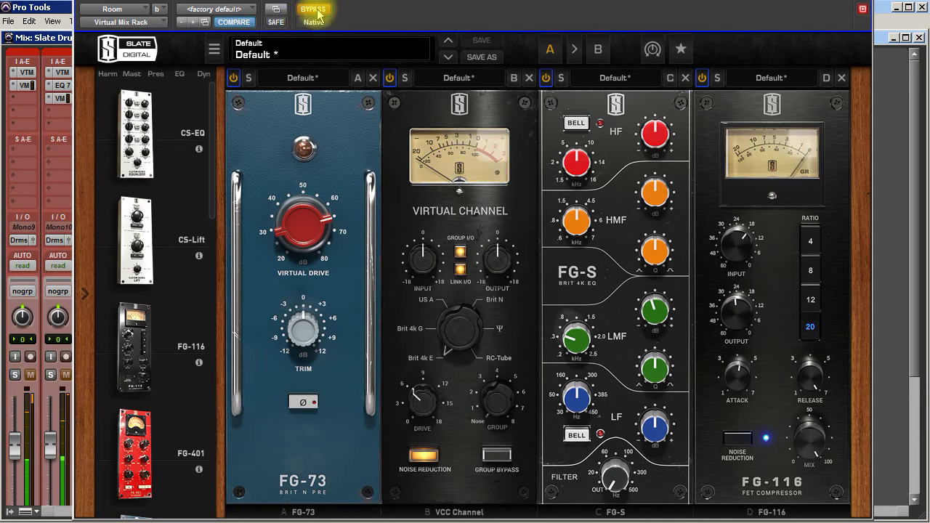
click(315, 10)
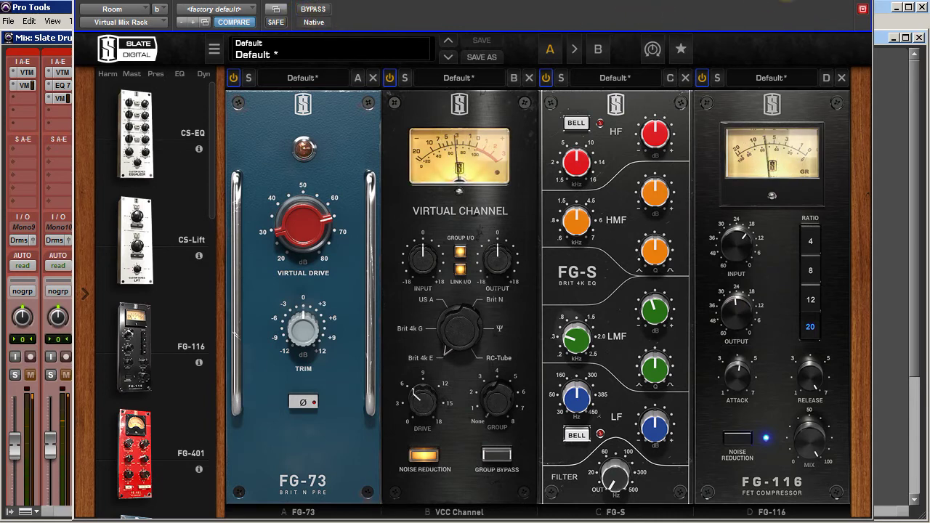
click(863, 9)
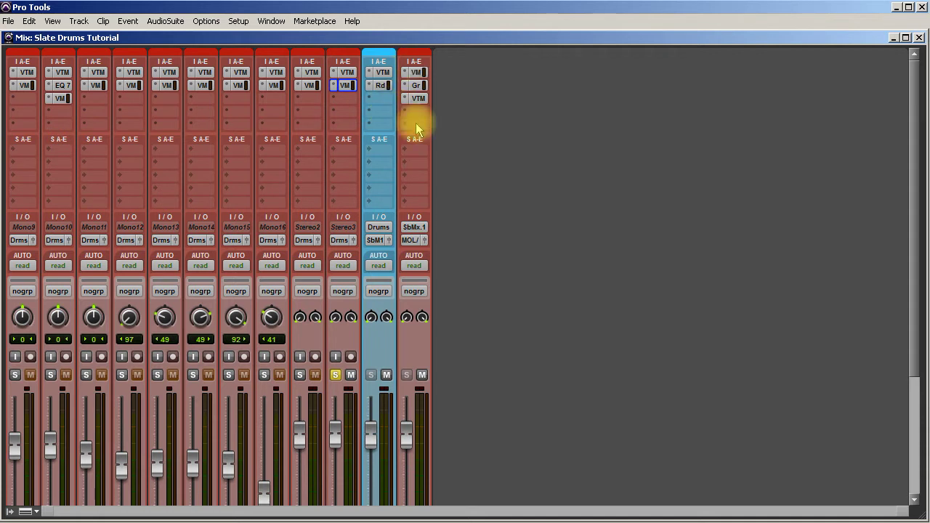
Step: Insert the stereo Oxford TransMod on the Room track after the Virtual Mix Rack and move its window clear of the mixer channels
click(347, 88)
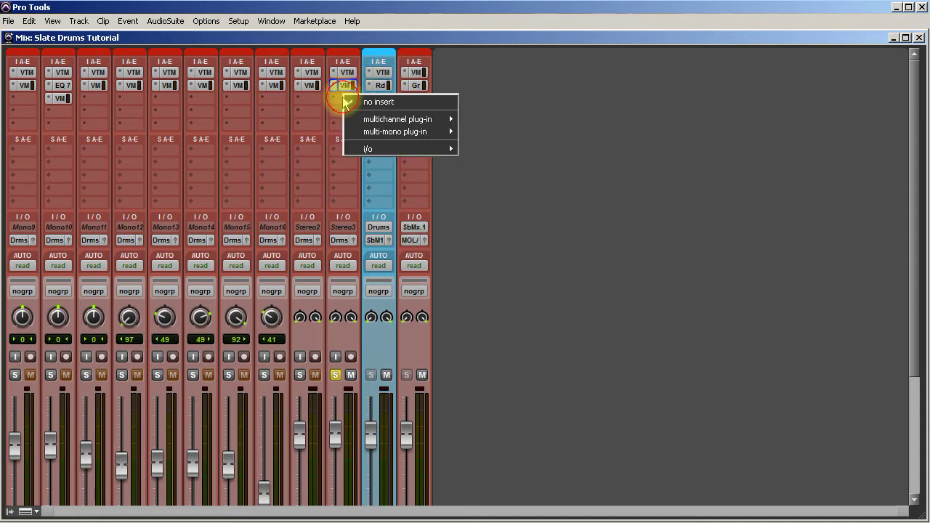
mouse_move(372, 120)
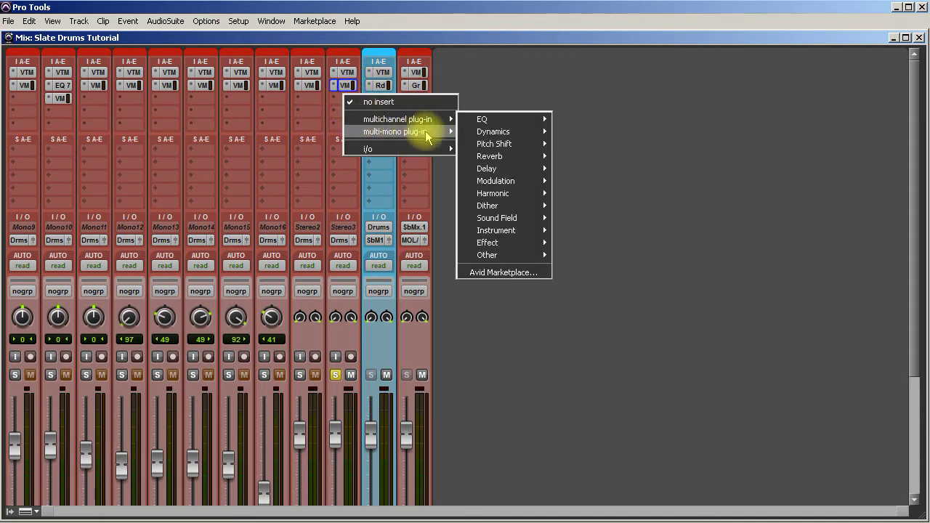
mouse_move(519, 131)
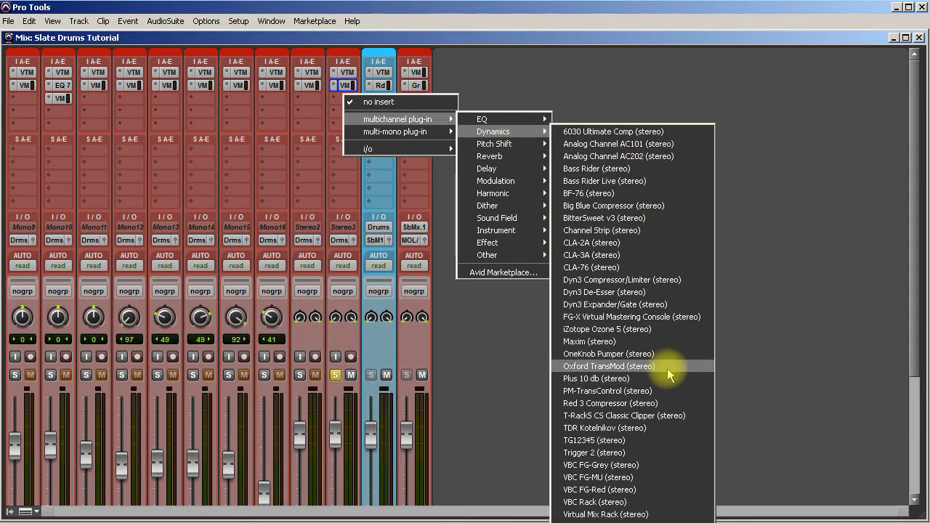
click(610, 368)
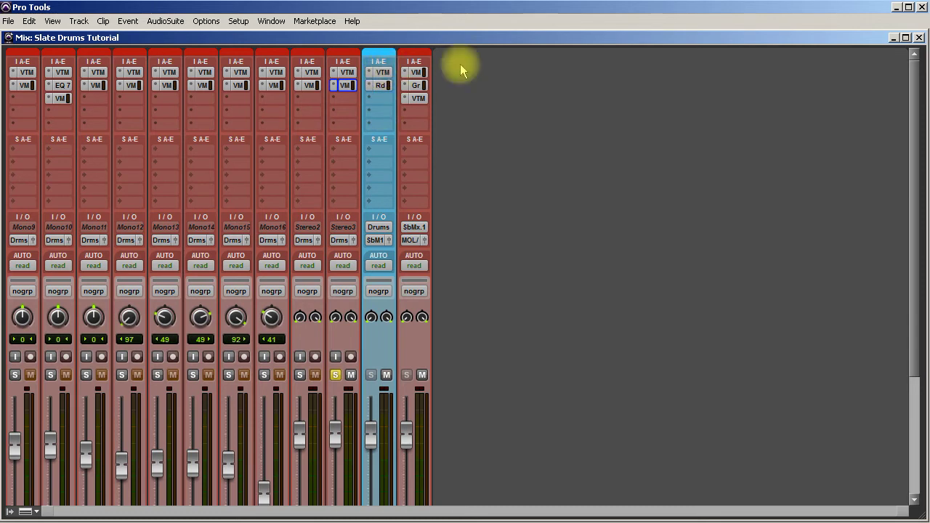
click(344, 85)
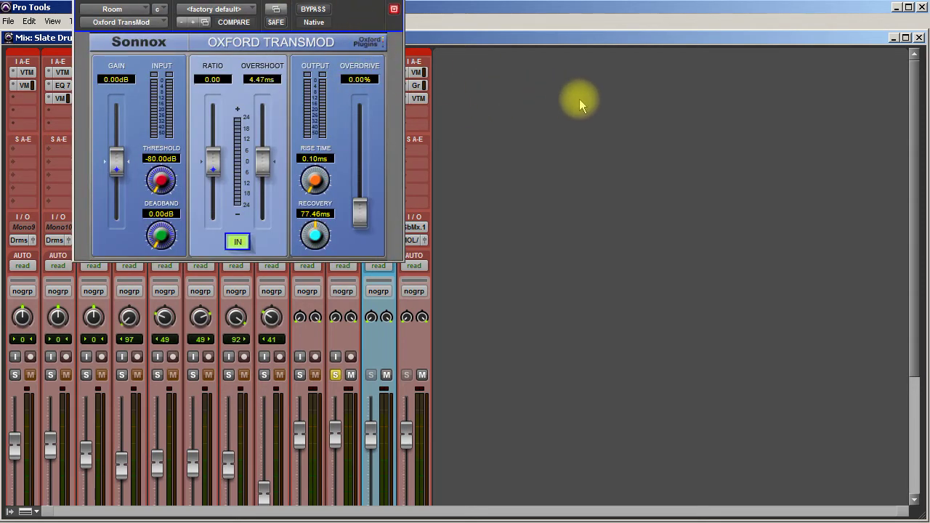
drag(753, 112, 753, 113)
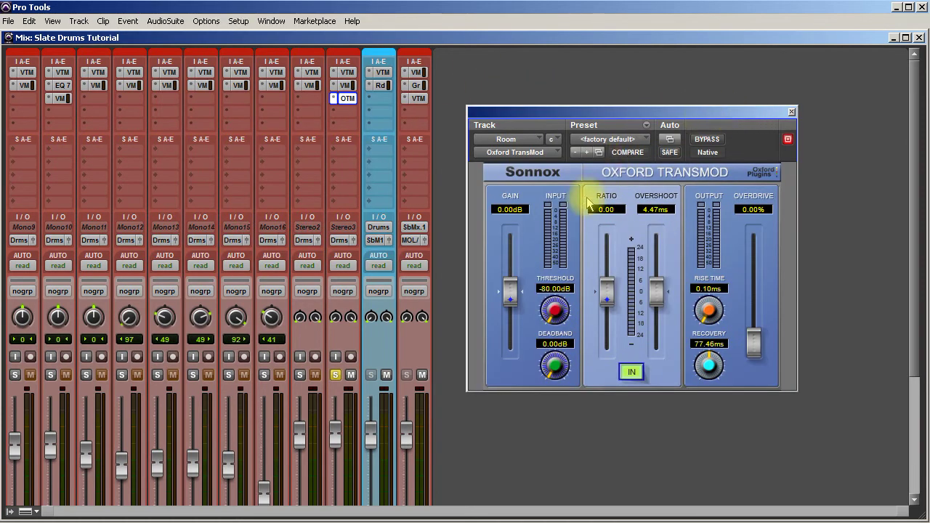
Step: Load the Kenny G Room preset in Oxford TransMod and start playback
click(638, 139)
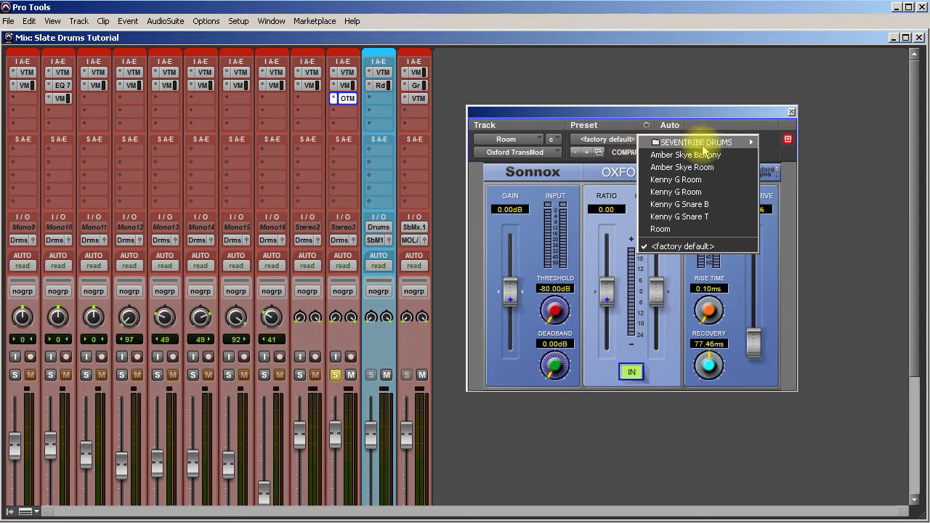
click(699, 181)
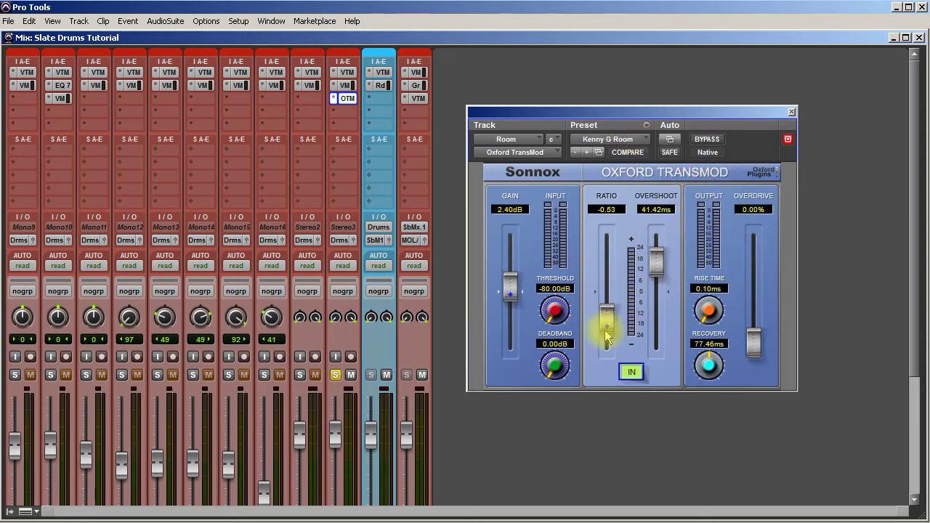
key(space)
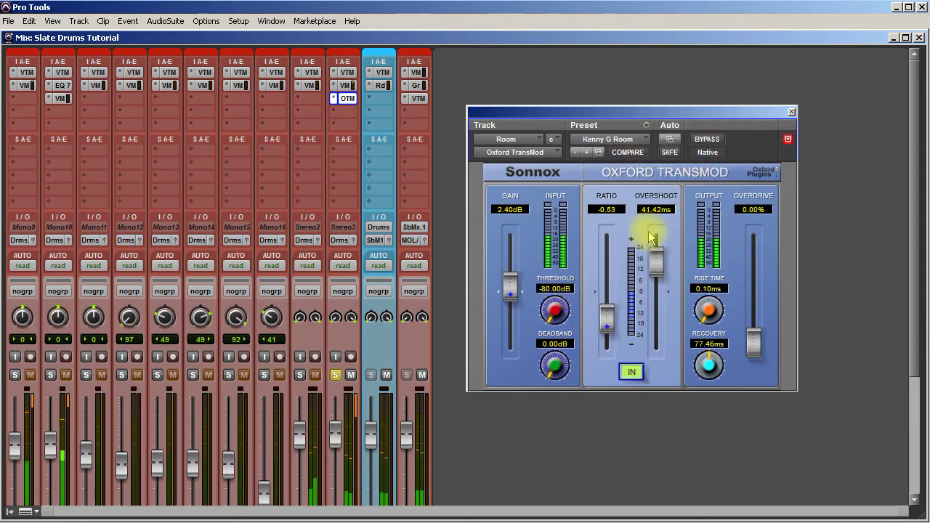
Step: Compare the Room sound with Oxford TransMod bypassed and active several times, then close the plug-in
click(706, 140)
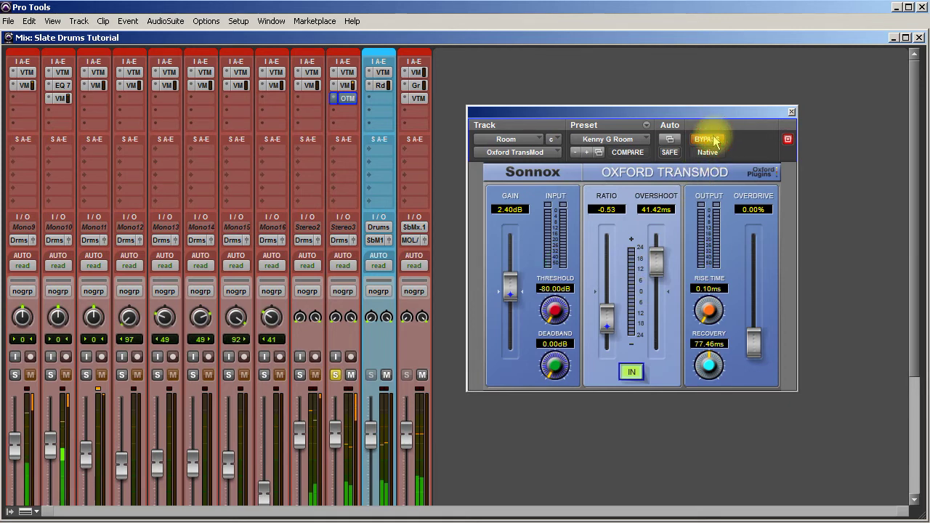
click(715, 141)
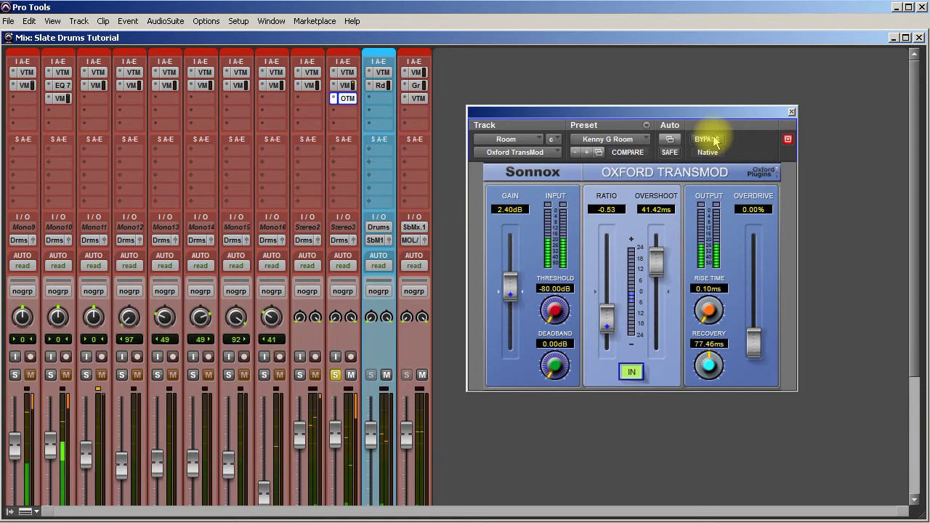
click(715, 141)
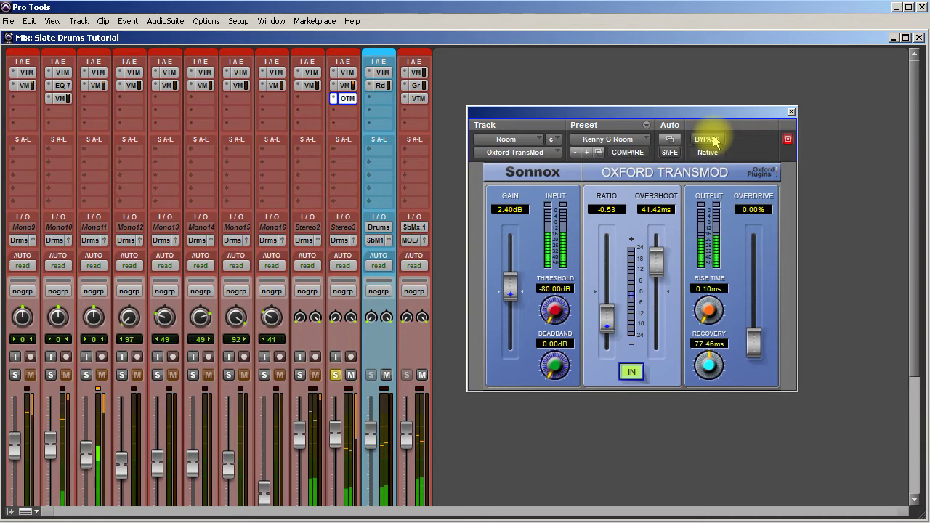
click(707, 139)
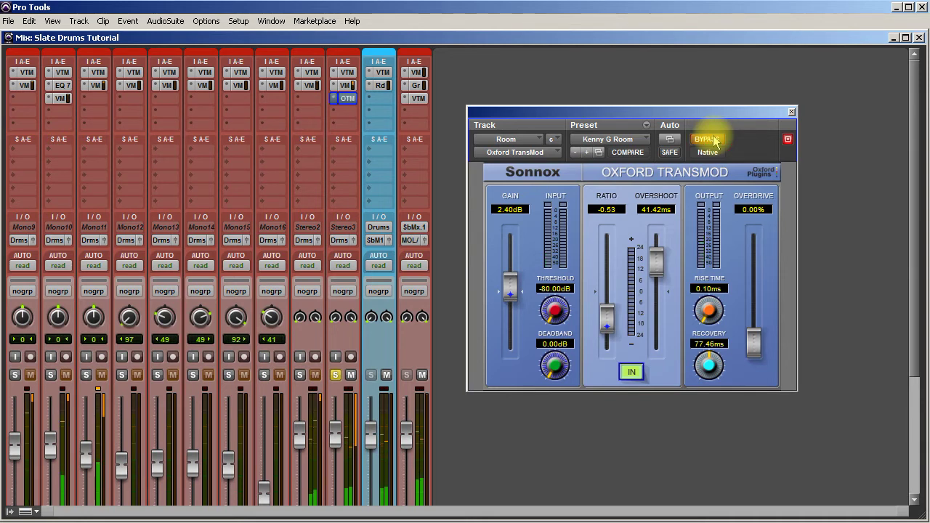
click(712, 139)
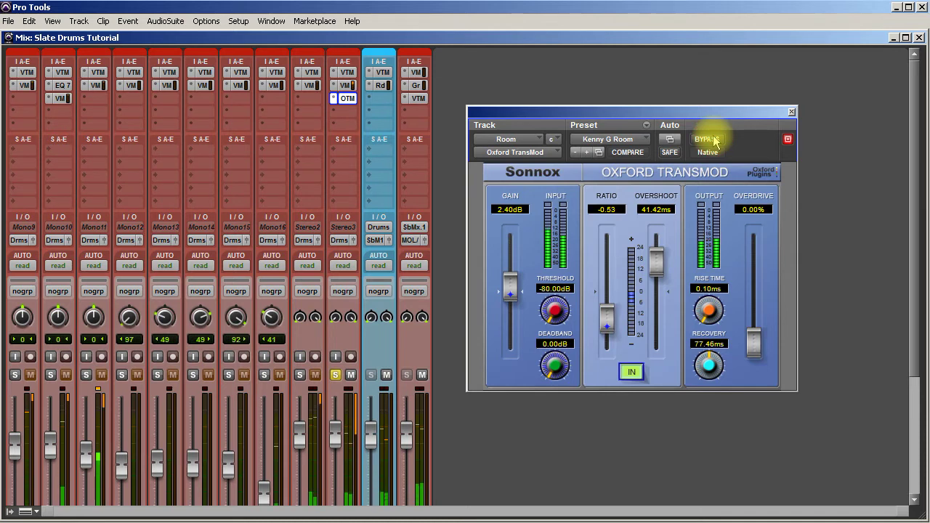
click(713, 139)
click(713, 140)
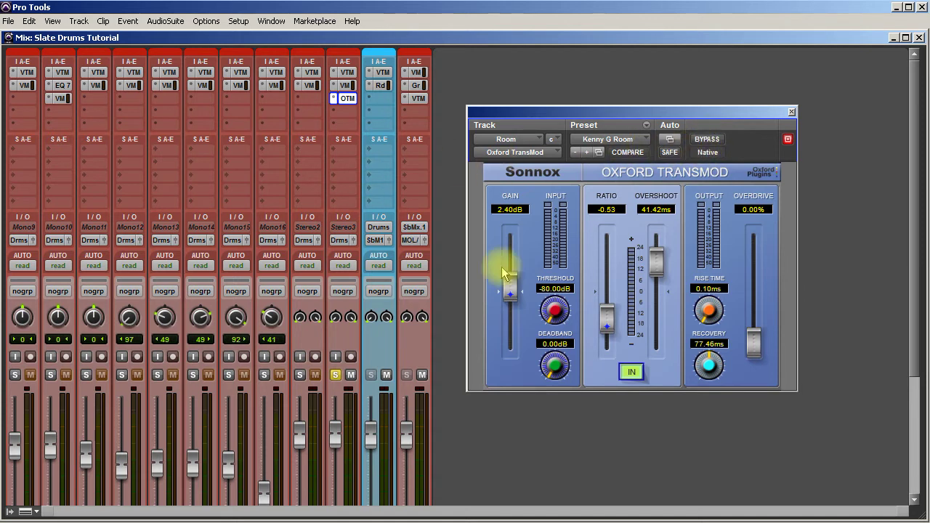
click(792, 110)
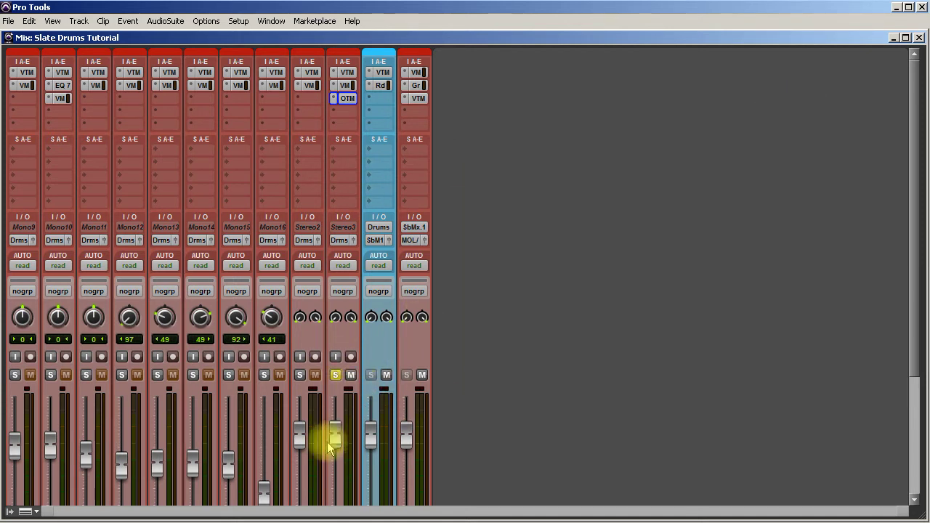
Step: Solo the overheads during playback and blend the soloed Room track in underneath at -12.3 dB
click(335, 375)
click(299, 375)
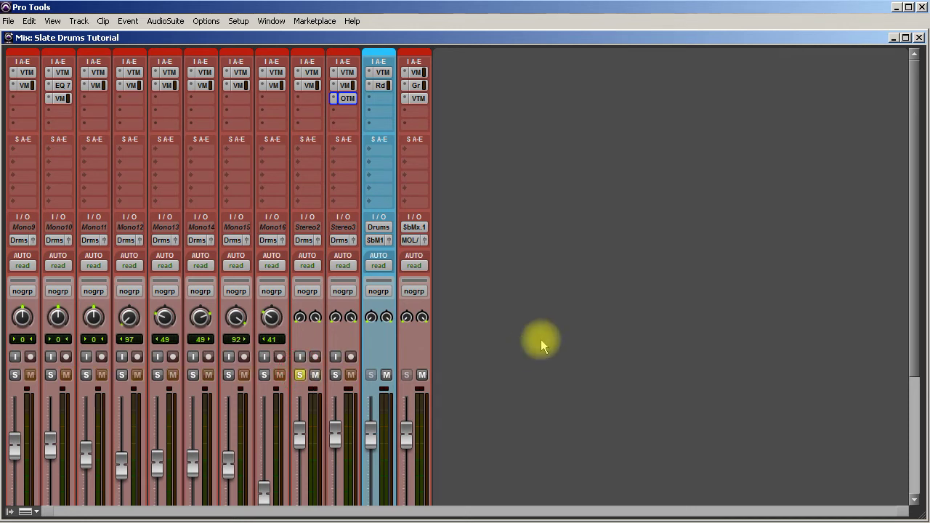
scroll(541, 340, down, 3)
drag(340, 299, 336, 398)
key(space)
click(335, 230)
drag(336, 410, 342, 335)
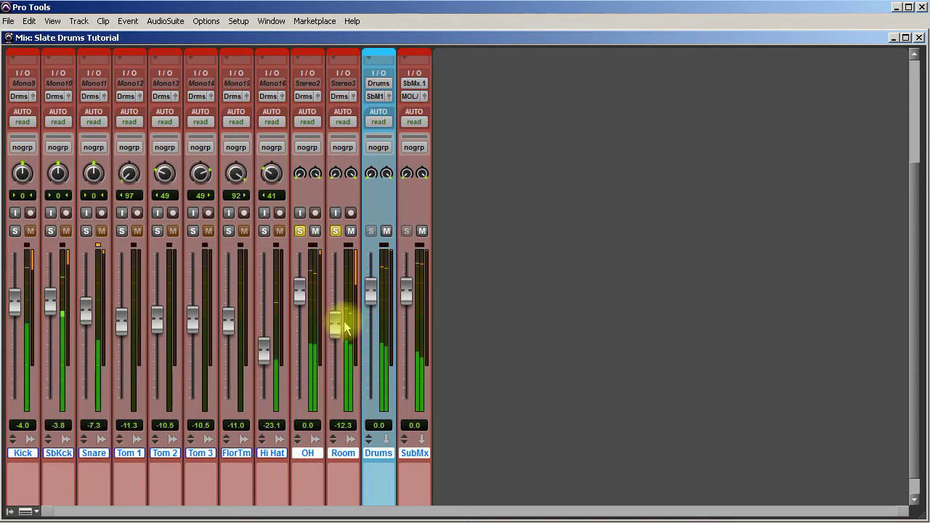
click(350, 231)
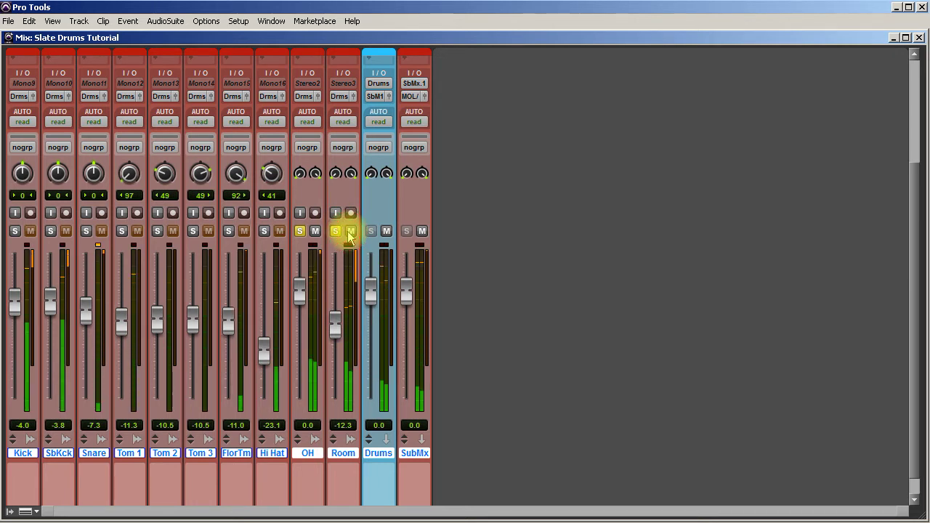
Step: Add Kick, Sub Kick and Snare to the solo and set their faders to -3.6, -7.0 and -9.1 dB
click(15, 231)
click(50, 231)
click(85, 232)
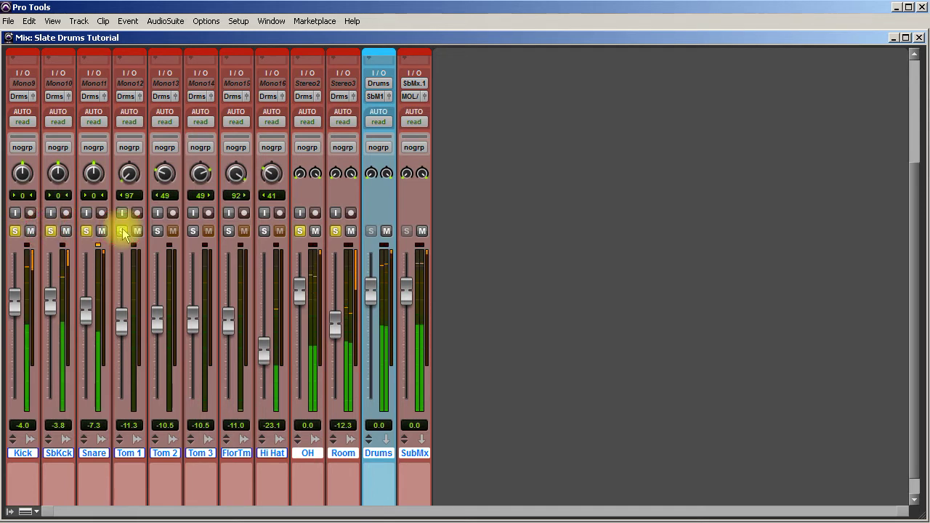
click(122, 231)
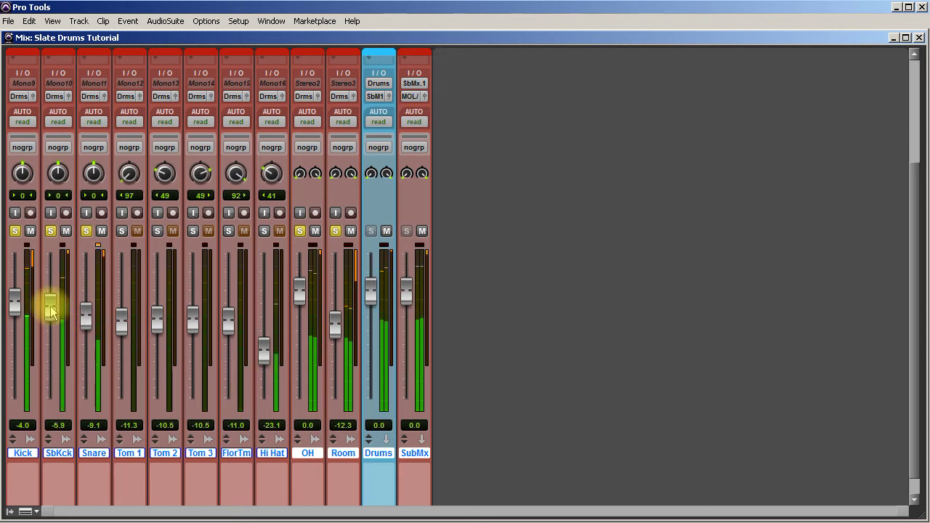
drag(21, 319, 16, 306)
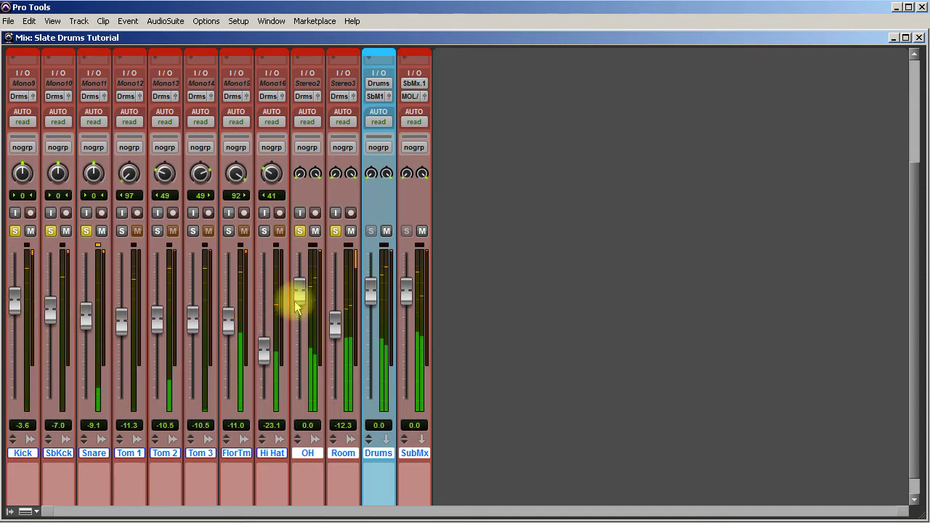
Step: Turn off solo on the kick, sub kick, snare, overhead and room tracks
drag(910, 215, 922, 70)
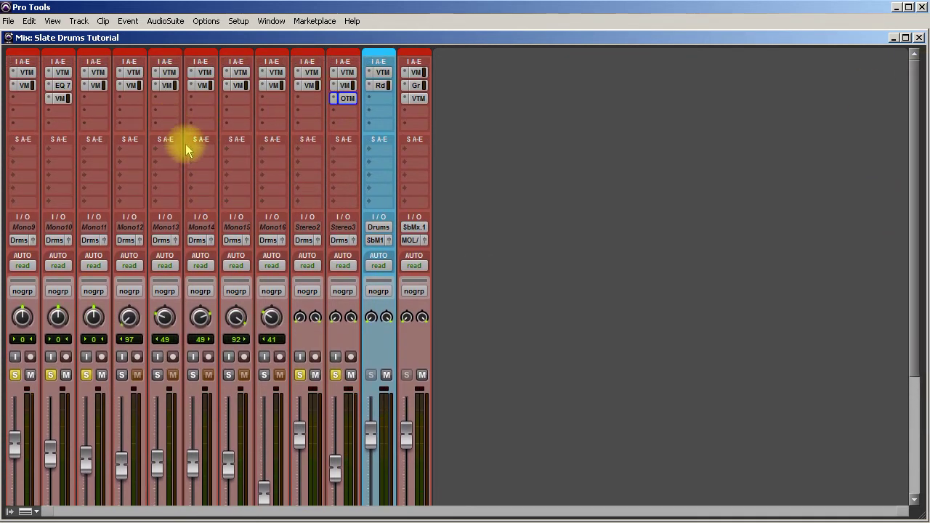
scroll(181, 164, down, 2)
click(15, 302)
click(86, 303)
click(299, 302)
click(335, 303)
scroll(231, 357, up, 2)
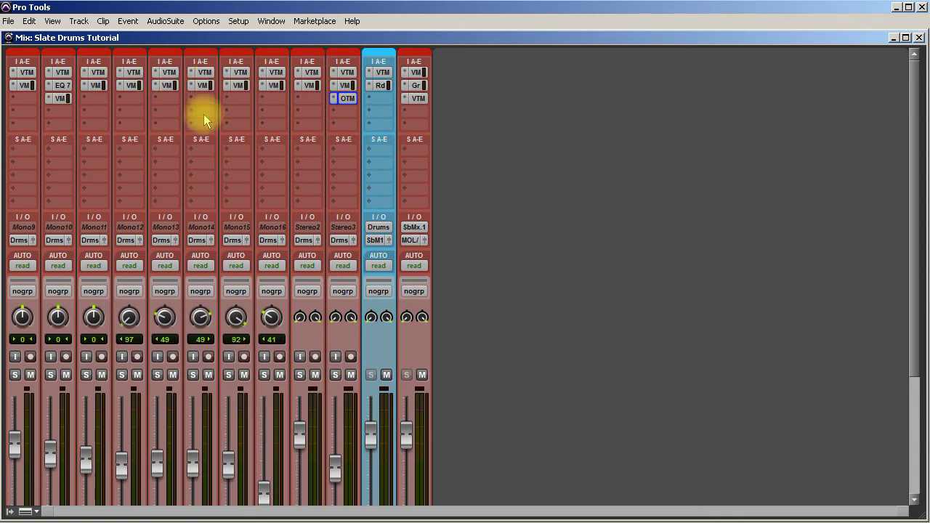
Step: Solo the Tom 2 track
scroll(196, 160, down, 1)
click(157, 334)
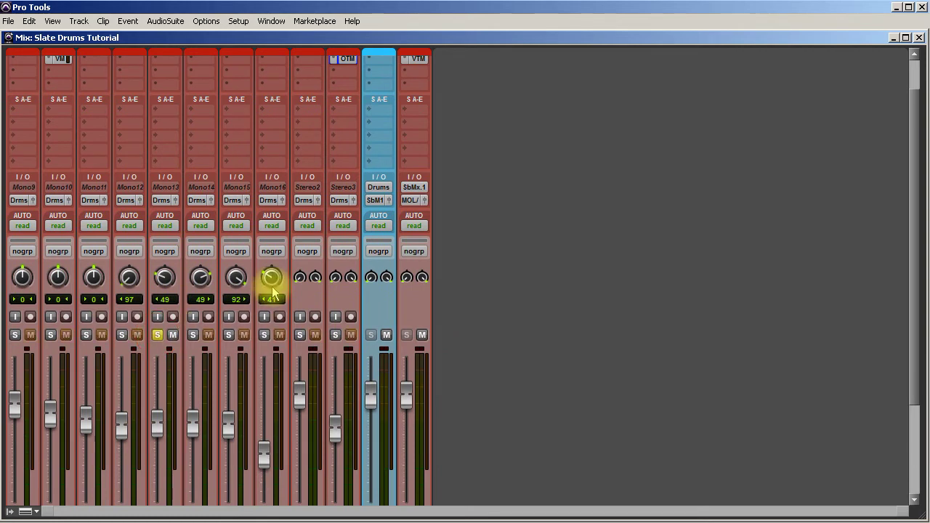
scroll(270, 283, up, 1)
Step: In the Edit window, select the one-bar range from 8|4|720 around Tom 1's first hit and solo only Tom 1
key(ctrl+equal)
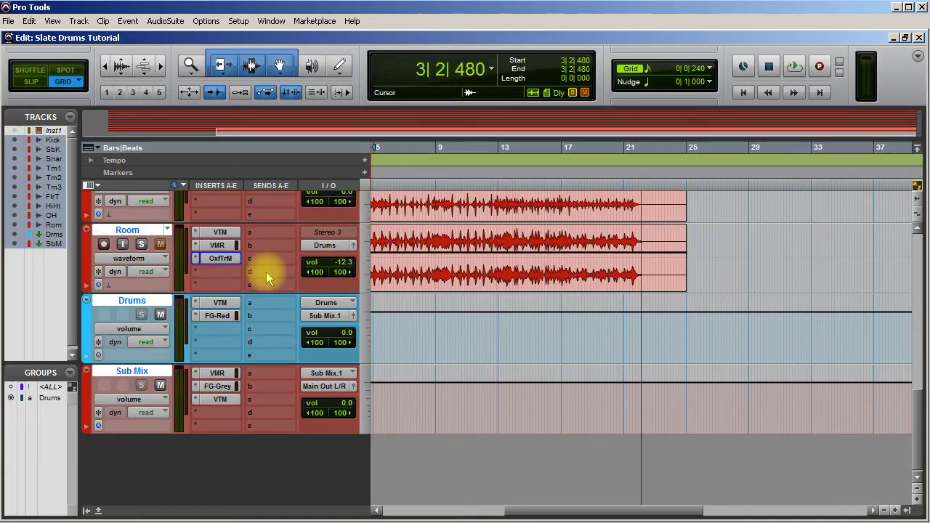
scroll(494, 335, up, 10)
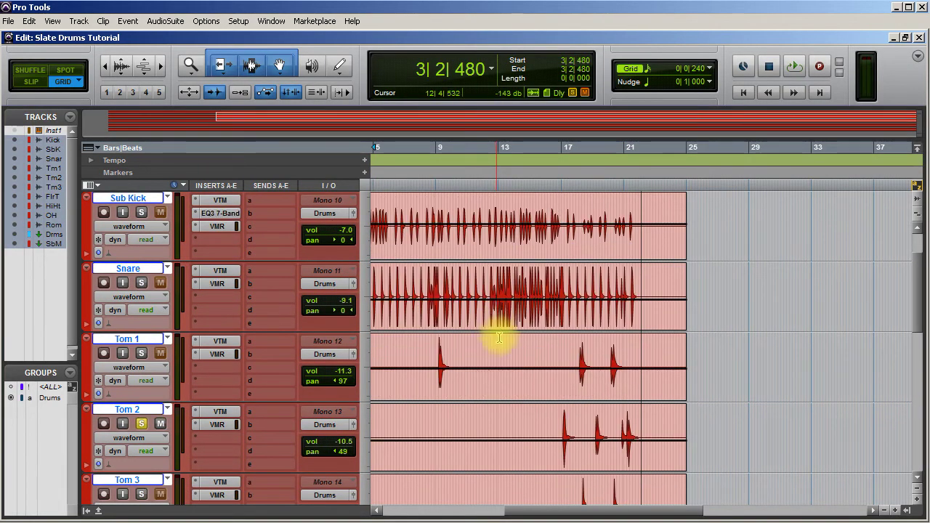
scroll(476, 376, left, 5)
scroll(471, 384, right, 3)
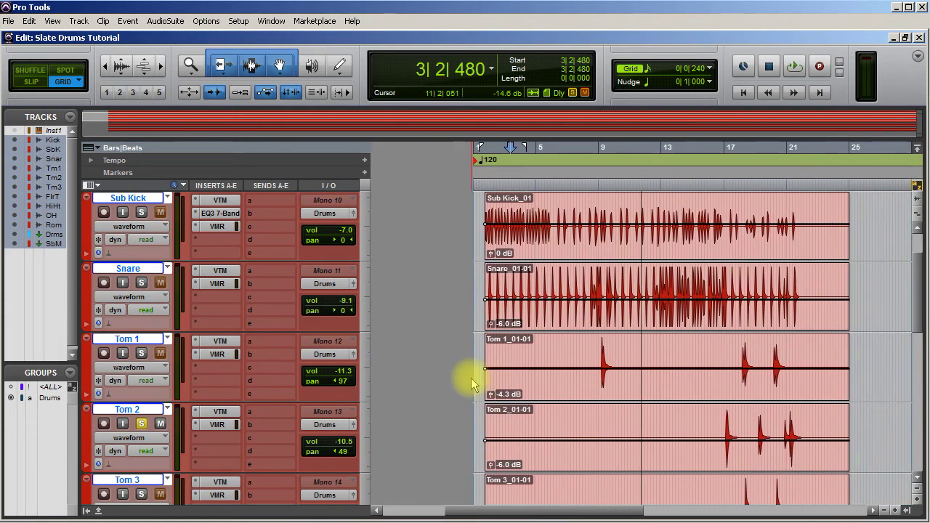
drag(574, 354, 587, 354)
click(142, 353)
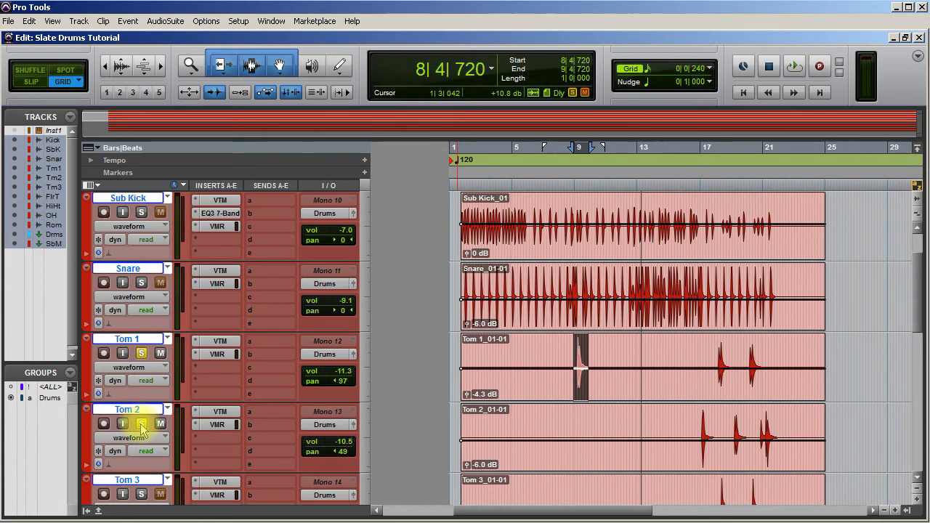
Step: Move Tom 1's VMR insert down to slot c and insert the mono EQ3 7-Band in slot b
click(210, 354)
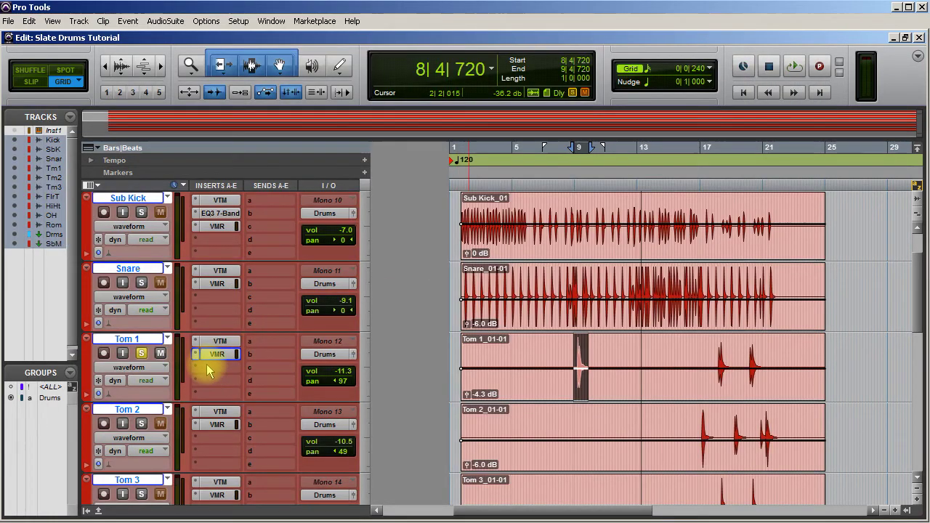
click(216, 361)
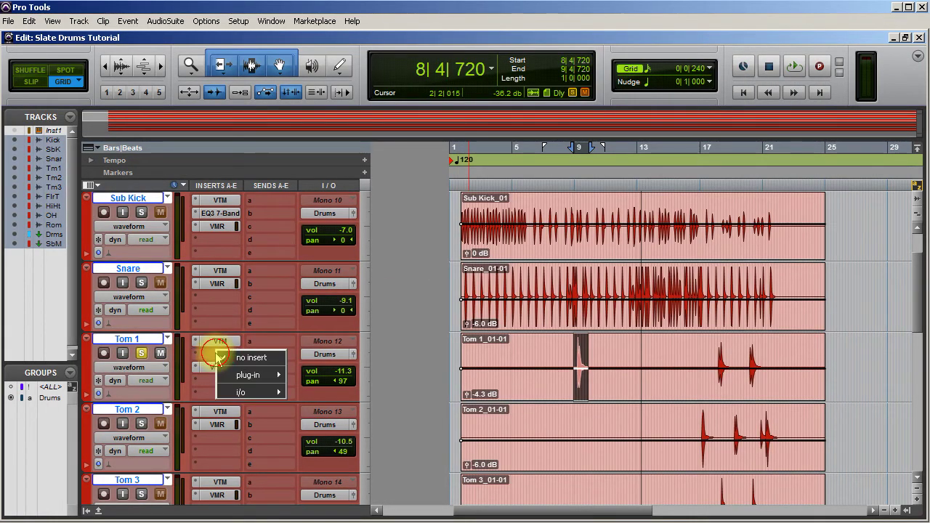
mouse_move(250, 375)
mouse_move(341, 381)
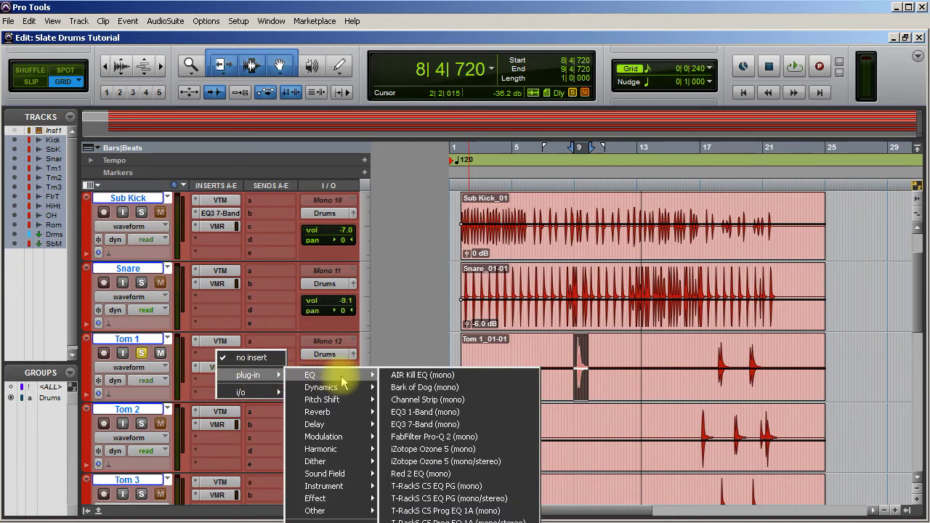
click(425, 424)
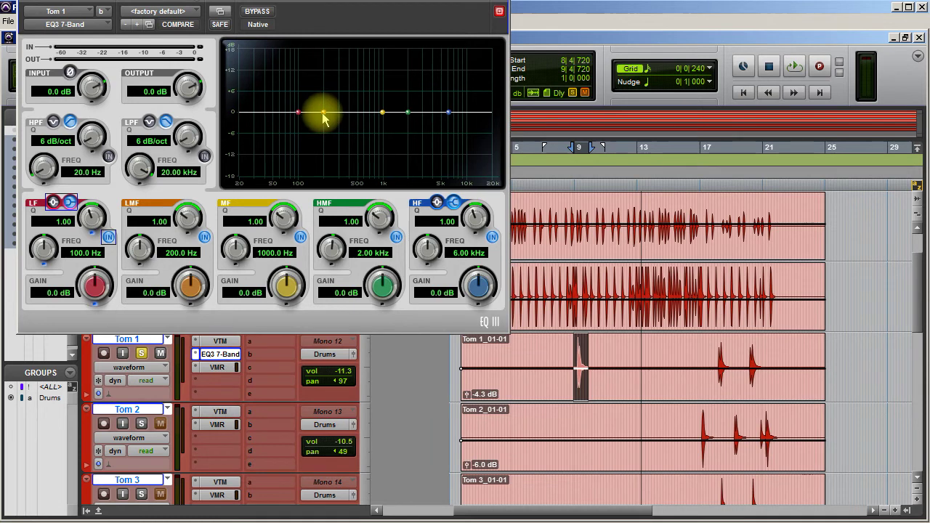
Step: While the Tom 1 hit loops, cut the EQ's LMF band by 5.4 dB at about 518.6 Hz
drag(323, 115, 352, 159)
key(space)
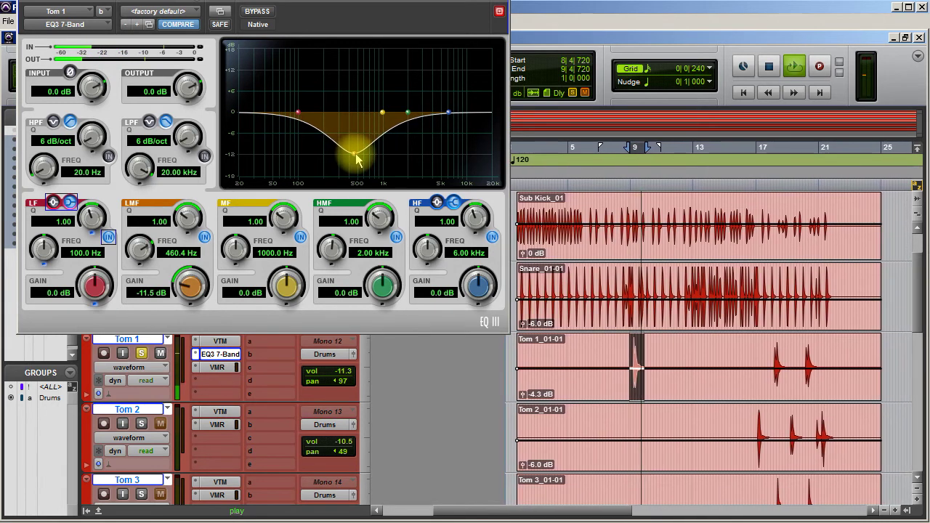
drag(357, 160, 361, 138)
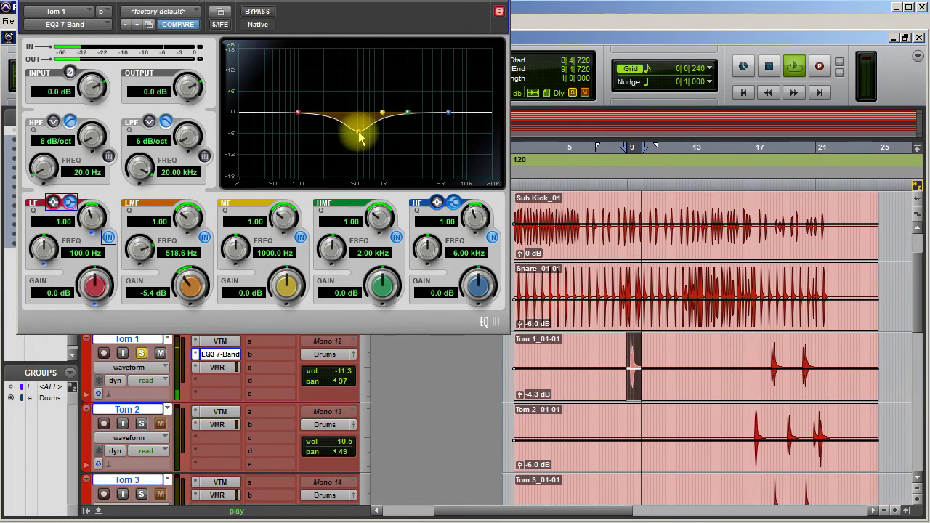
Step: Boost Tom 1 with a bell-shaped LF band of 1.9 dB at 126.7 Hz and an HMF band of 3.2 dB at 3.85 kHz, Q 0.58
mouse_move(298, 111)
mouse_down()
mouse_move(301, 93)
mouse_move(311, 94)
mouse_move(264, 108)
mouse_move(311, 94)
mouse_move(315, 79)
mouse_move(297, 77)
mouse_move(315, 89)
mouse_move(324, 60)
mouse_move(308, 78)
mouse_move(308, 112)
mouse_up()
click(50, 203)
drag(409, 113, 434, 107)
drag(379, 216, 365, 246)
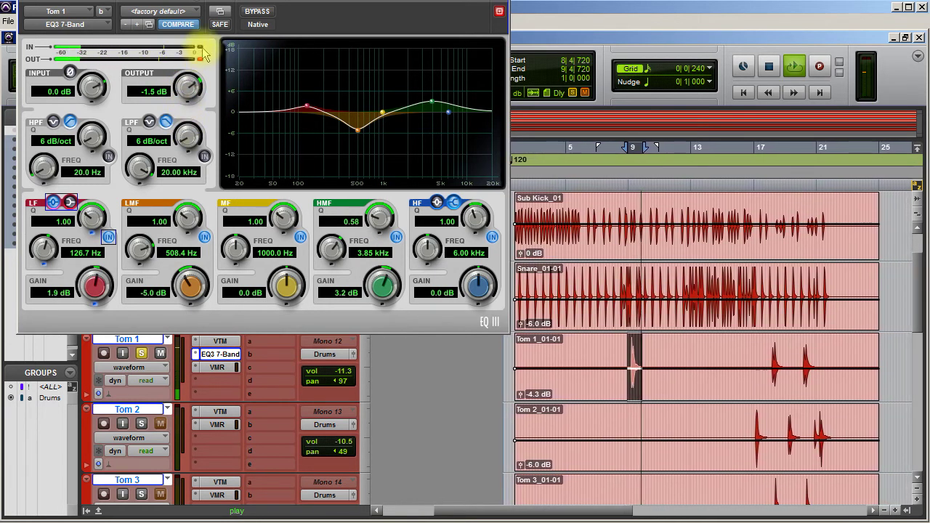
Step: Compare Tom 1 with the EQ bypassed and active, set the LMF gain to -6.2 dB and close the EQ
click(256, 12)
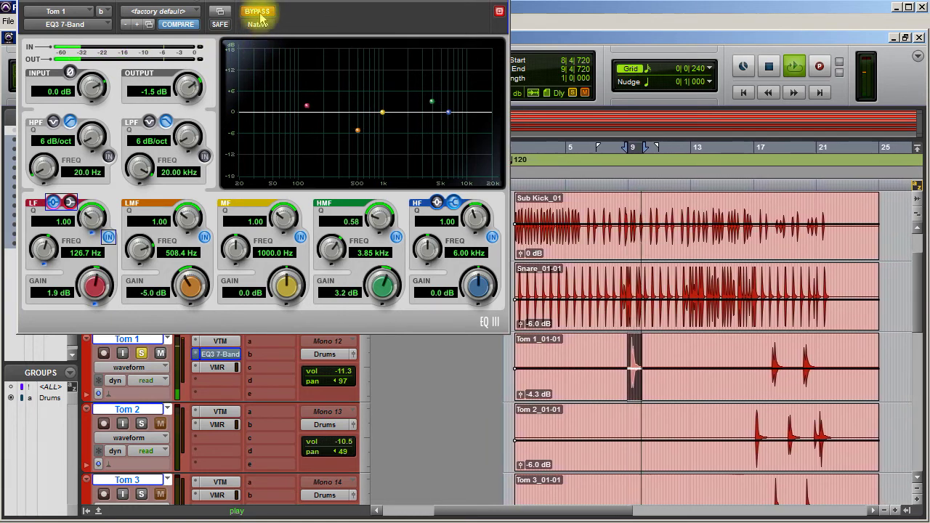
click(258, 13)
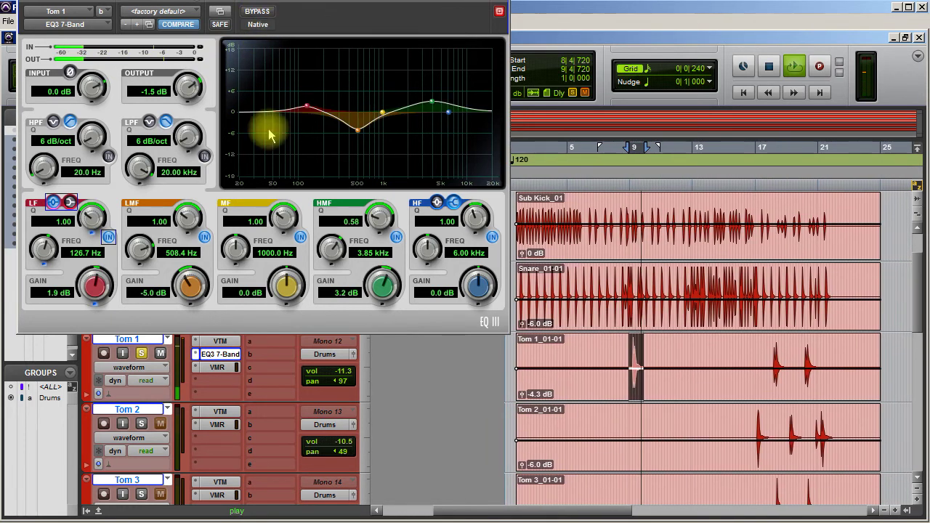
drag(189, 288, 188, 294)
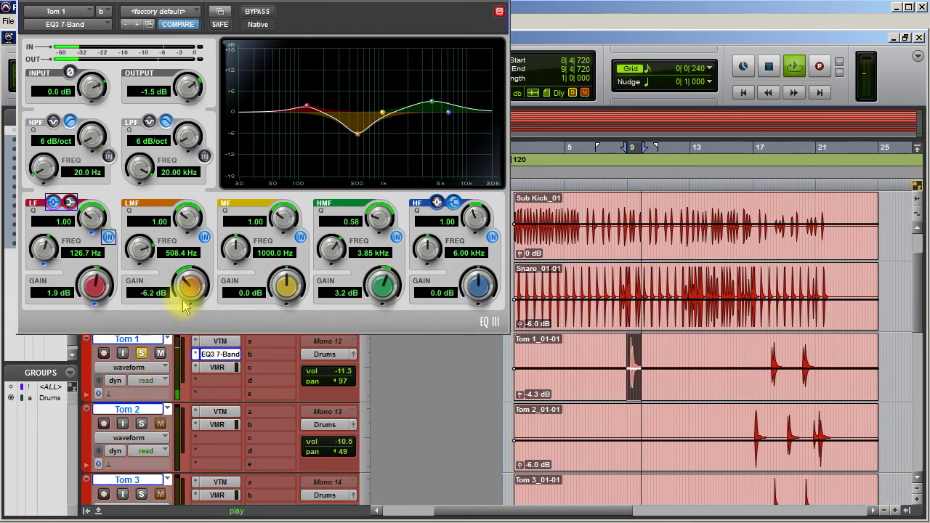
click(499, 11)
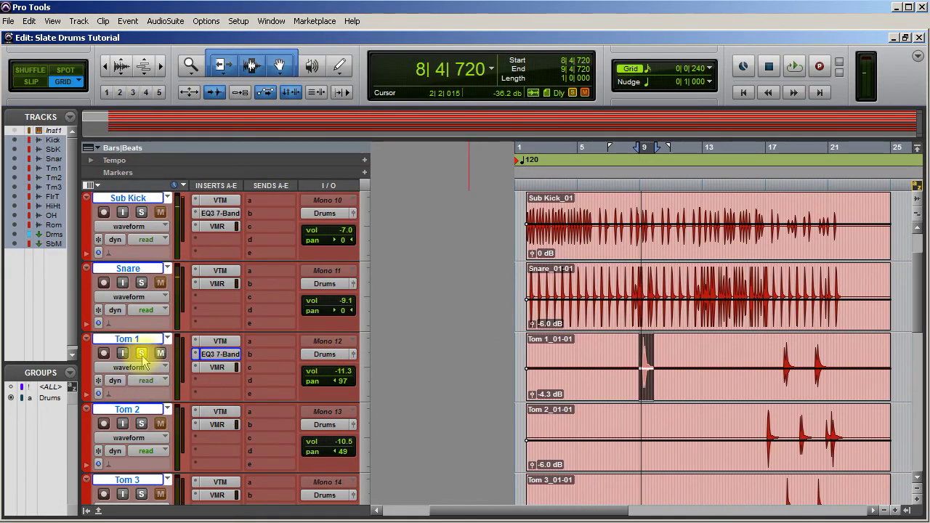
Step: In Tom 1's Virtual Mix Rack, set the FG-73 Virtual Drive to 43.6 dB and the Virtual Channel drive to 10.1 dB with noise reduction on
click(141, 424)
click(141, 353)
click(226, 367)
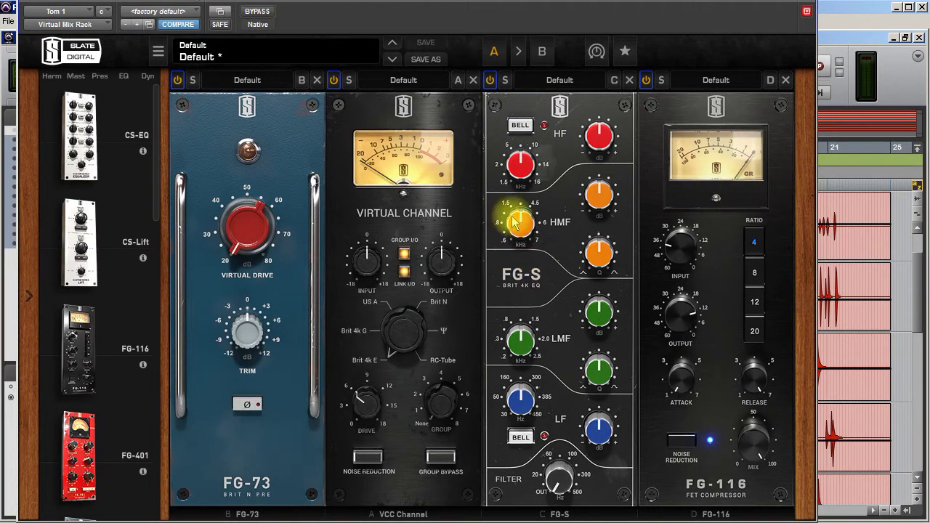
drag(251, 227, 249, 158)
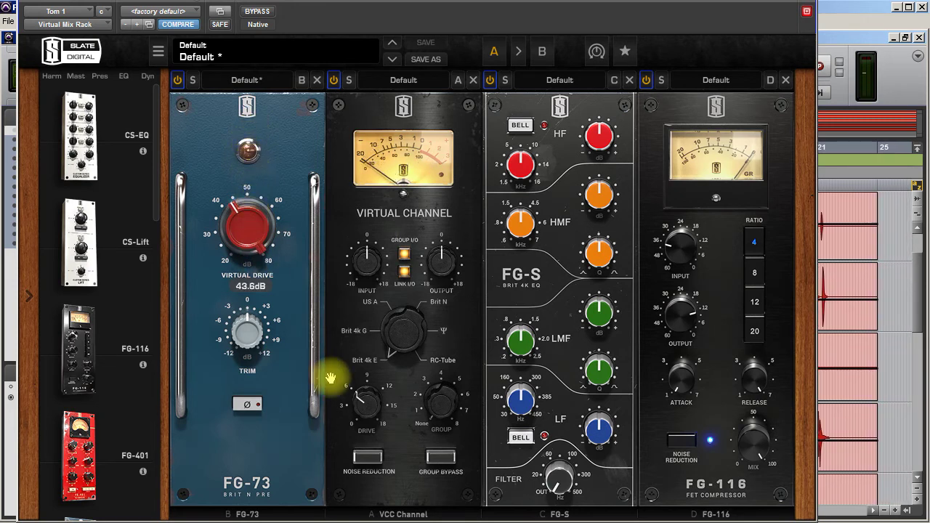
click(367, 456)
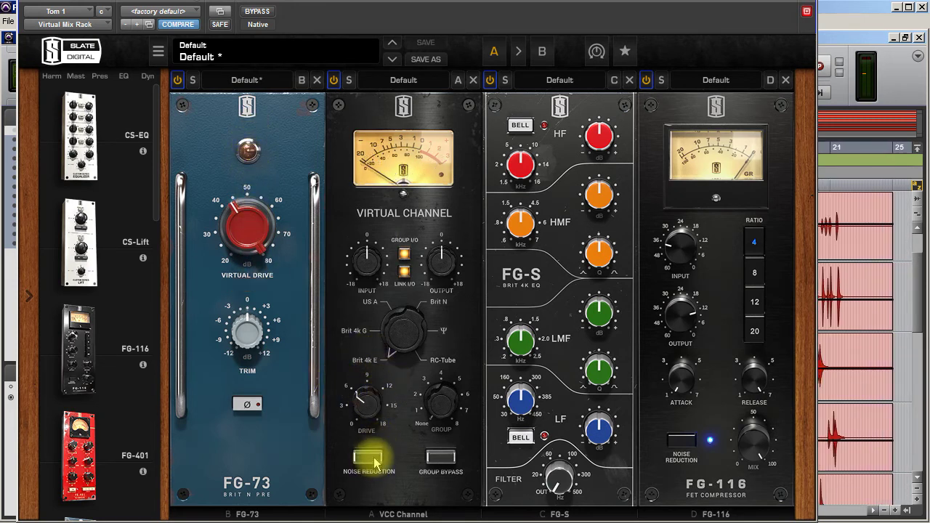
drag(368, 410, 369, 384)
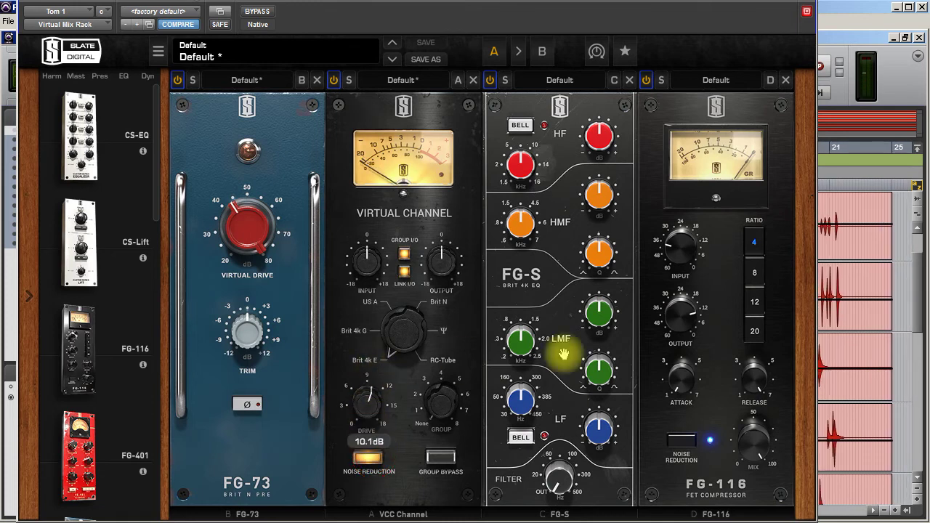
Step: Remove the FG-S EQ from Tom 1's rack and set the FG-116 compressor's attack to 3.49 and input to -33.7 dB
click(629, 80)
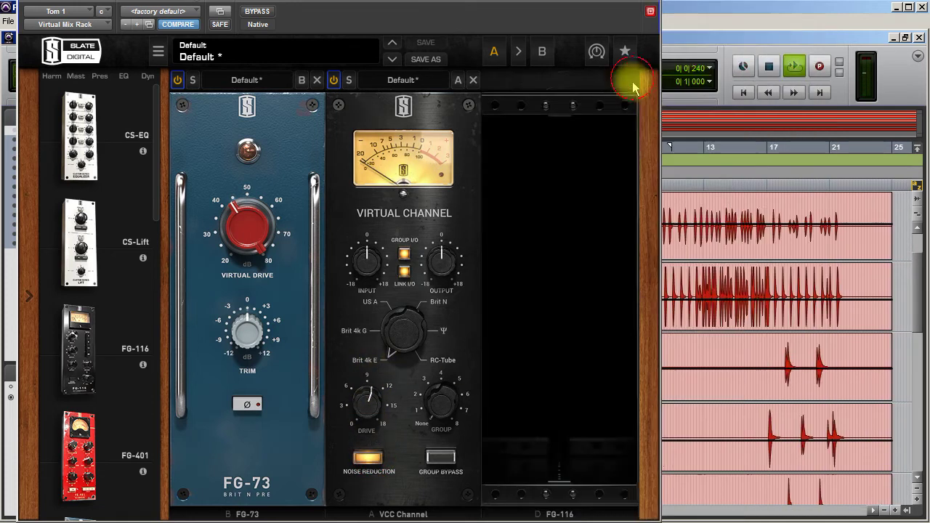
drag(524, 256, 526, 231)
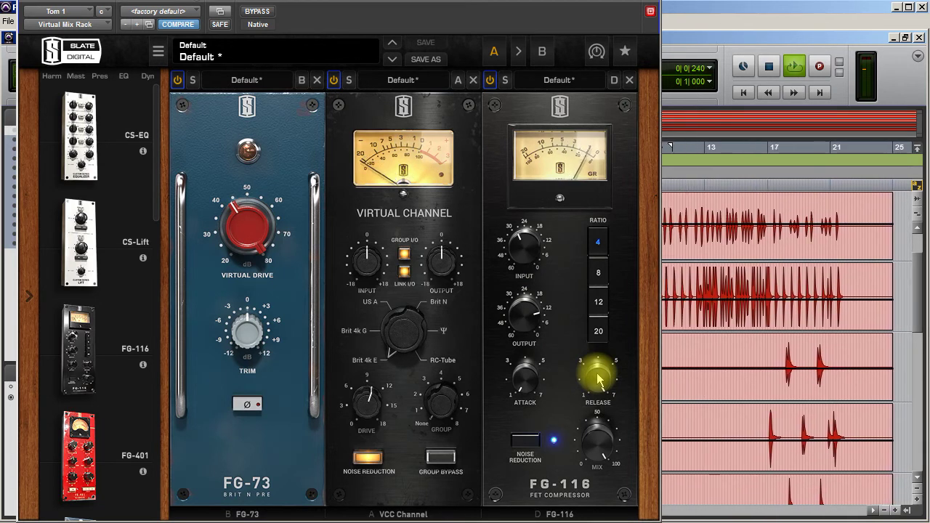
drag(525, 376, 541, 322)
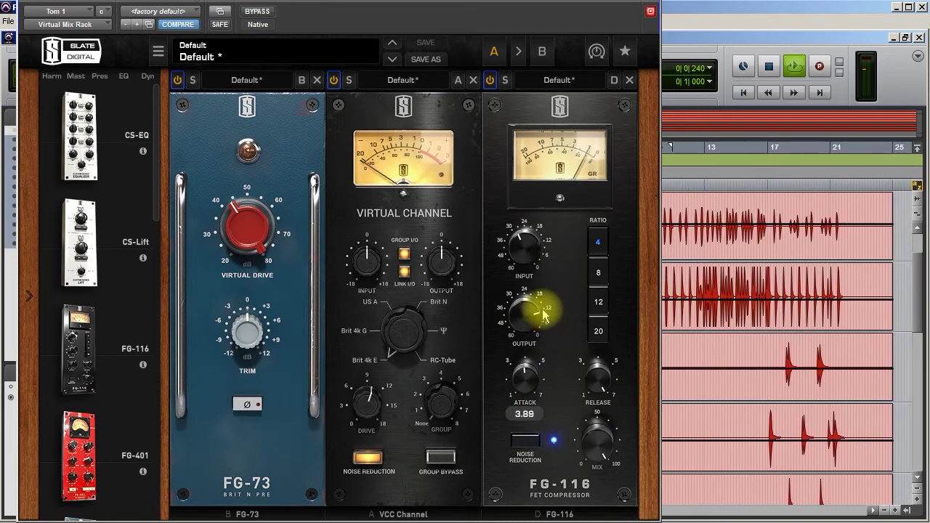
drag(544, 313, 564, 357)
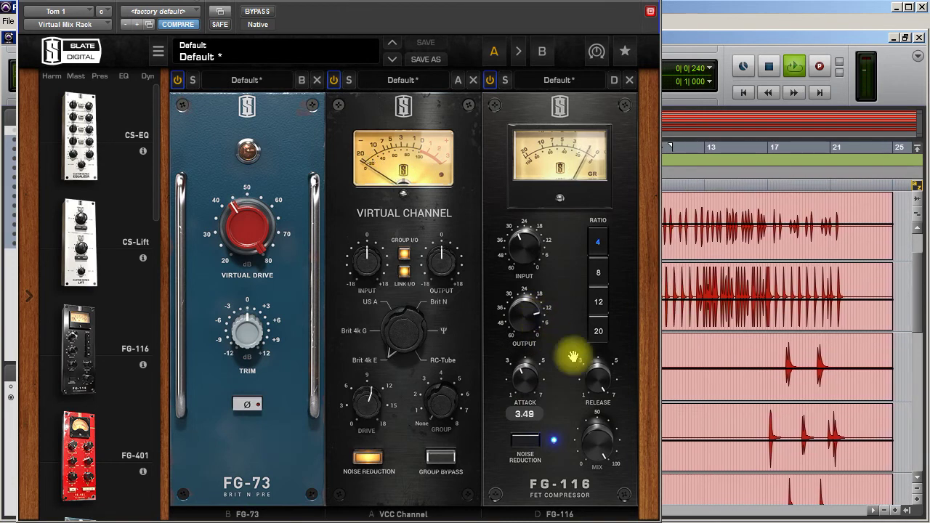
drag(523, 260, 517, 280)
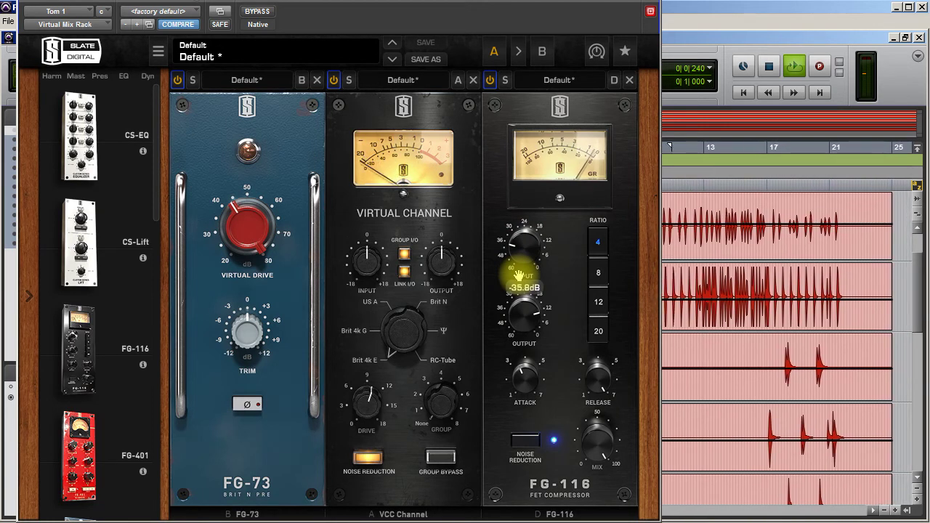
drag(518, 275, 521, 274)
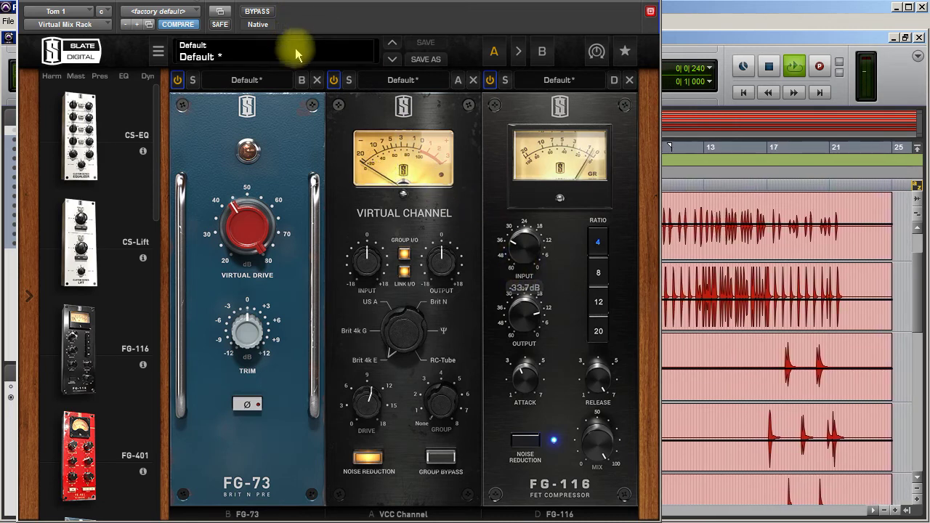
Step: Compare Tom 1 with the Virtual Mix Rack bypassed and active, and close the plug-in window
click(258, 16)
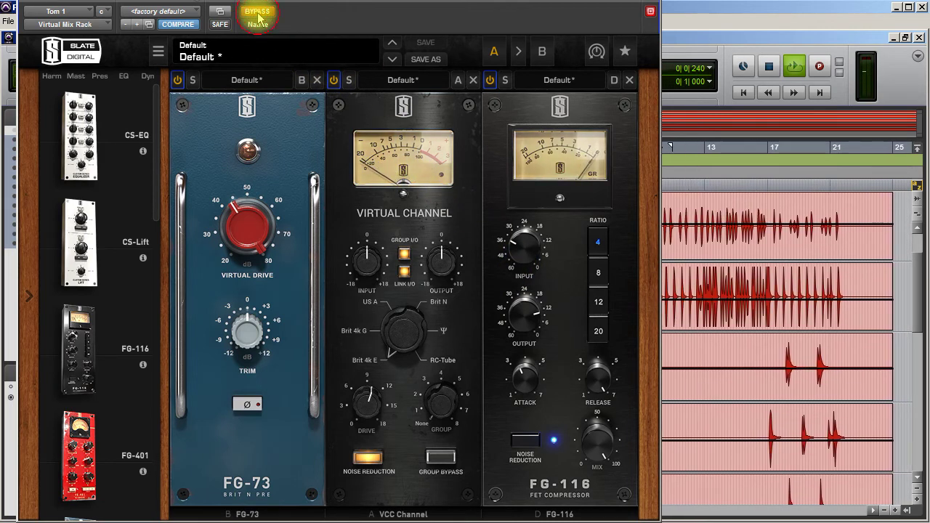
click(258, 16)
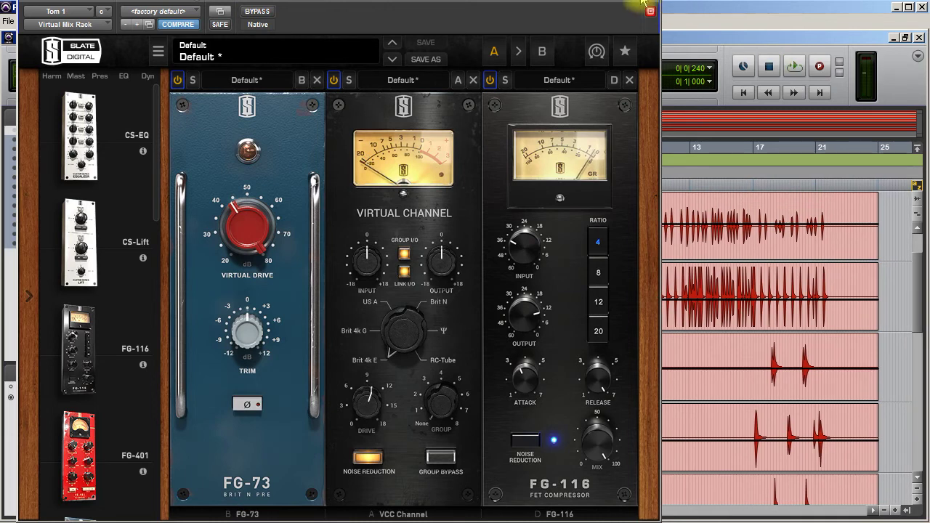
click(650, 11)
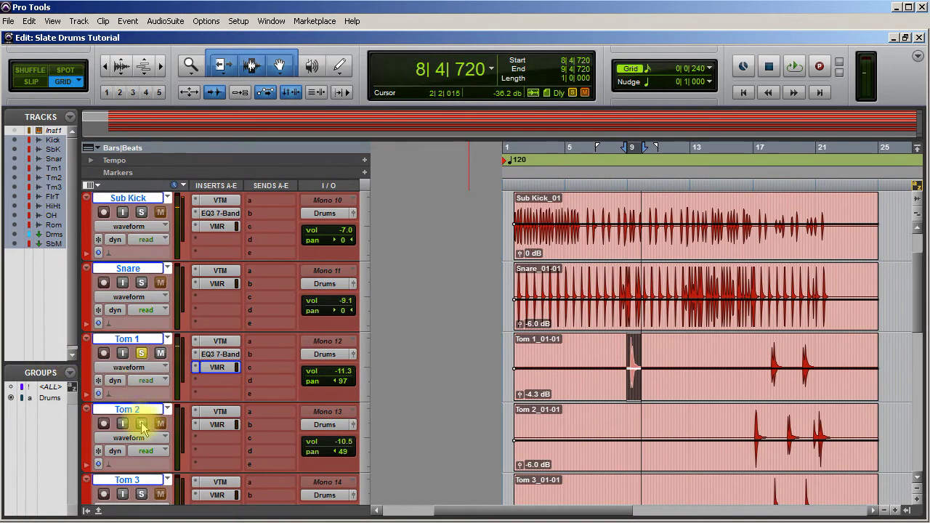
Step: Solo only Tom 2 with its hit at 17|1|000 selected, and insert the mono EQ3 7-Band in slot b ahead of its VMR
click(756, 418)
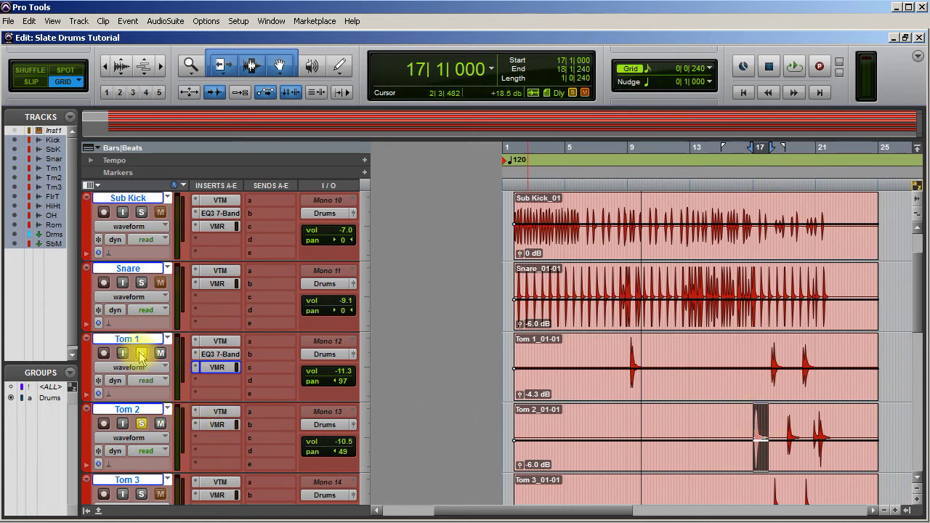
click(213, 431)
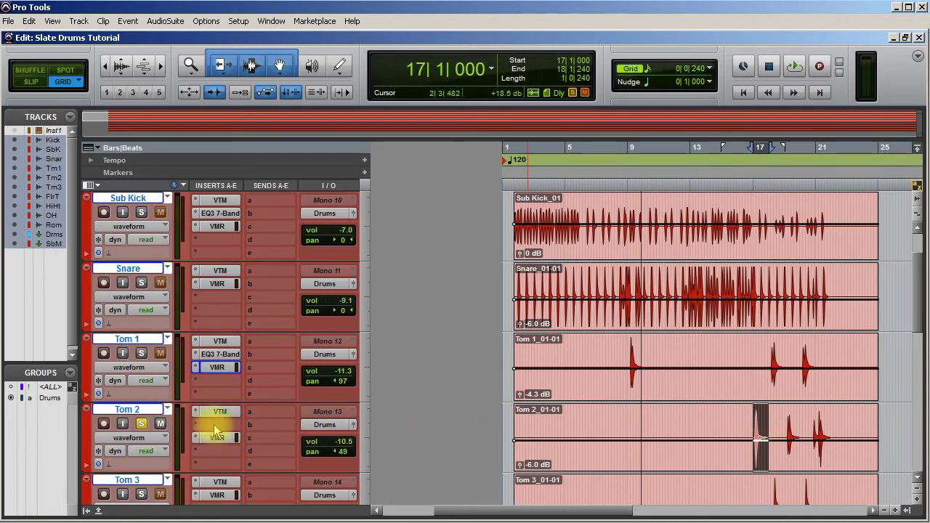
click(216, 437)
mouse_move(247, 446)
mouse_move(326, 451)
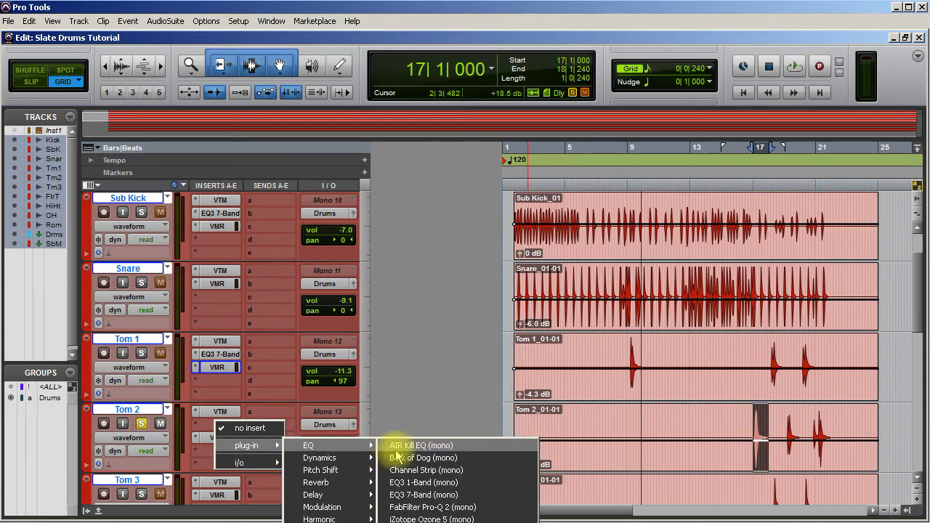
click(418, 494)
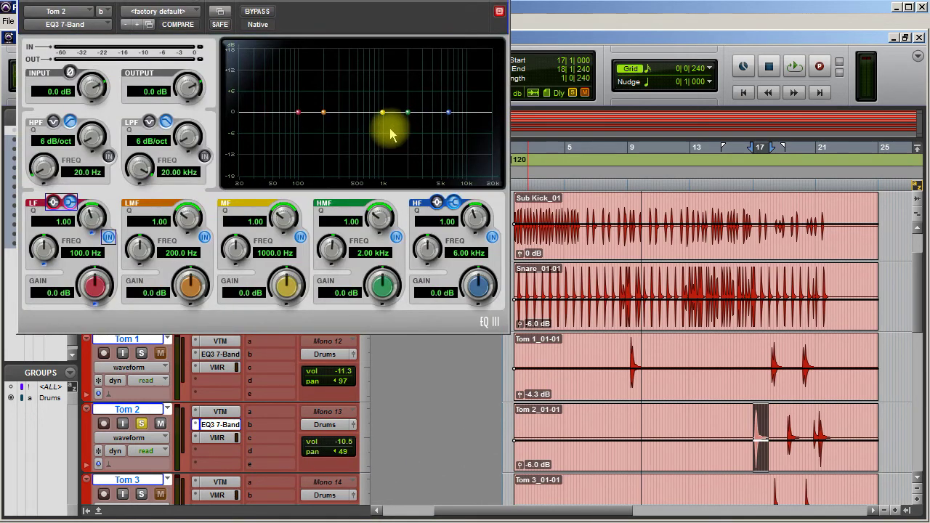
Step: On the looping Tom 2, cut LMF by 6.2 dB at 488.6 Hz and boost a bell-shaped LF band 2.5 dB at 92.2 Hz, Q 0.60
key(space)
drag(322, 111, 354, 160)
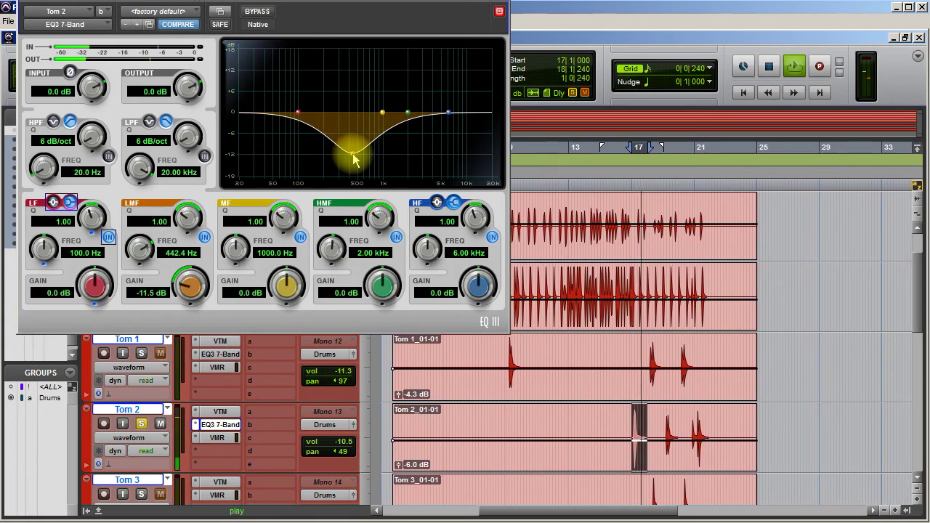
drag(357, 159, 358, 143)
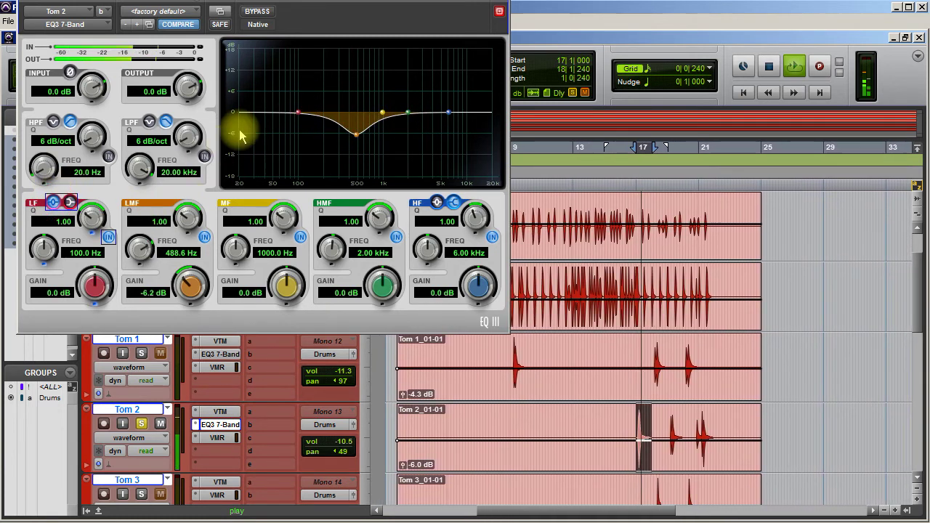
mouse_move(299, 114)
mouse_down()
mouse_move(301, 97)
mouse_move(317, 87)
mouse_move(273, 85)
mouse_move(298, 85)
mouse_move(296, 108)
mouse_up()
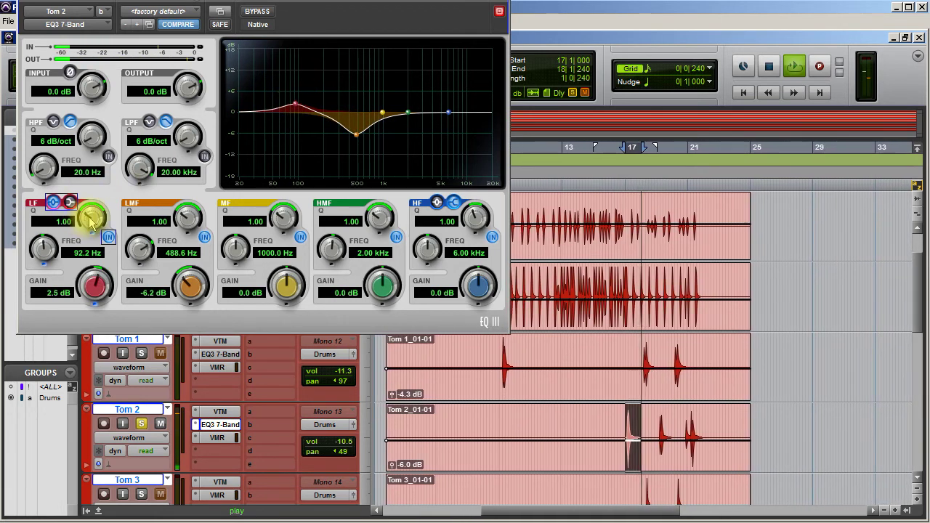
drag(91, 223, 91, 243)
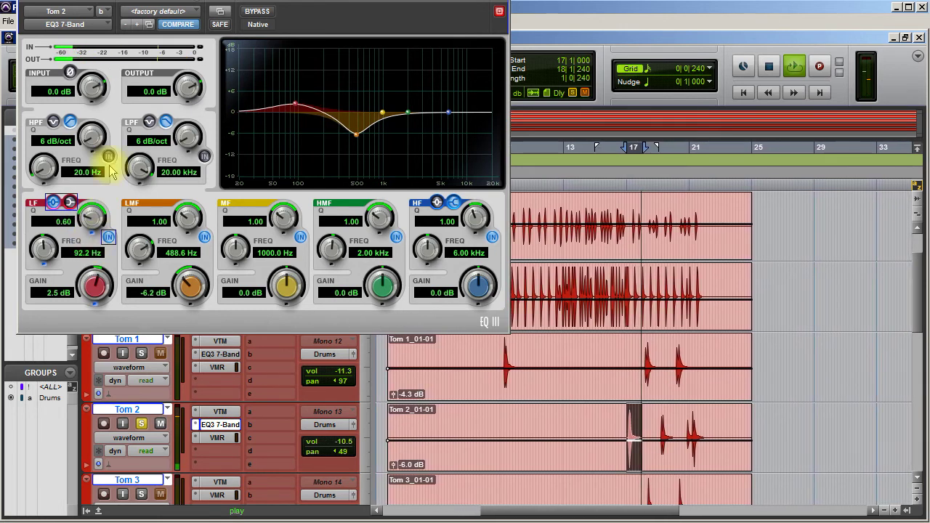
Step: Enable Tom 2's high-pass filter with a 12 dB/oct slope at 39.8 Hz
click(109, 156)
drag(92, 136, 92, 109)
drag(42, 172, 41, 164)
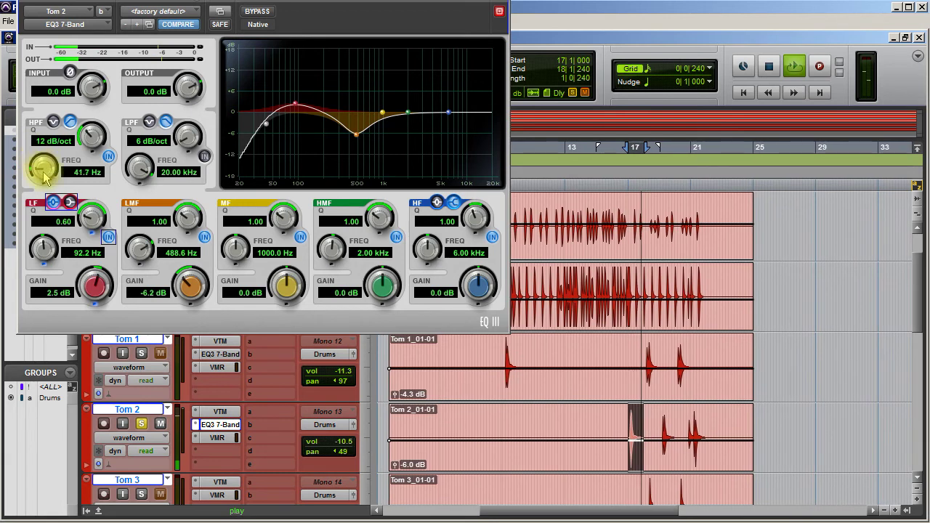
drag(49, 185, 50, 191)
Step: Boost Tom 2's HMF band 4.2 dB at 4.89 kHz with Q 0.67, set the output to -3.5 dB and bypass the EQ for comparison
drag(407, 119, 440, 98)
drag(374, 215, 372, 250)
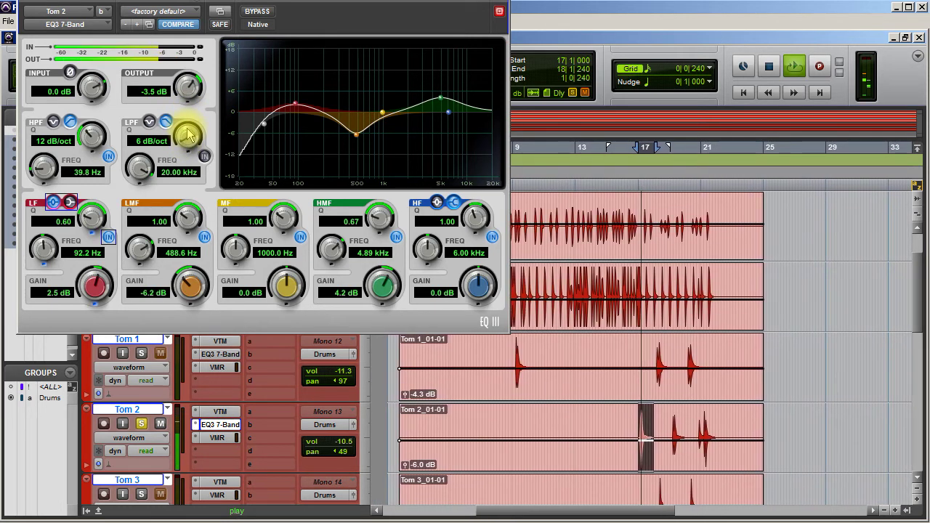
click(263, 13)
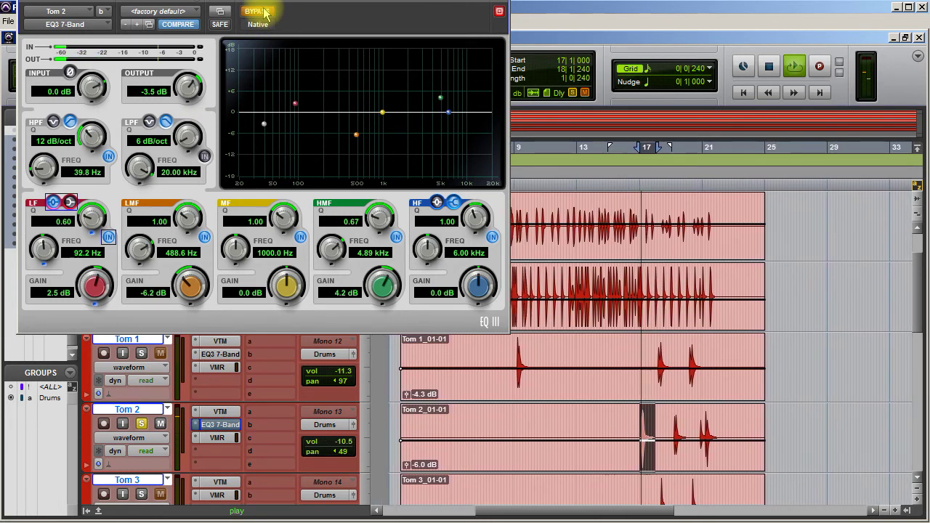
Step: Reactivate Tom 2's EQ, and in its VMR set FG-73 drive to about 40 dB and Virtual Channel drive to 9 dB with noise reduction on
click(263, 12)
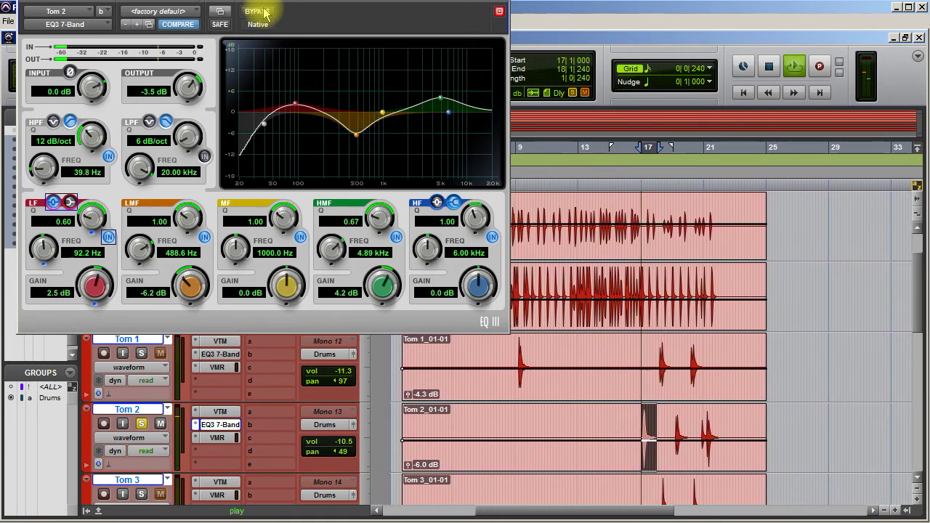
click(500, 11)
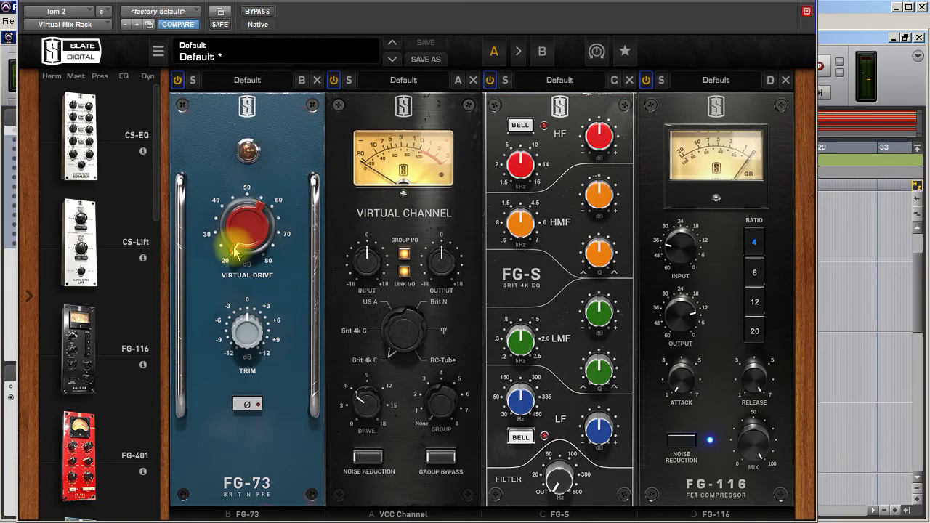
drag(234, 251, 228, 161)
click(368, 456)
drag(372, 420, 376, 396)
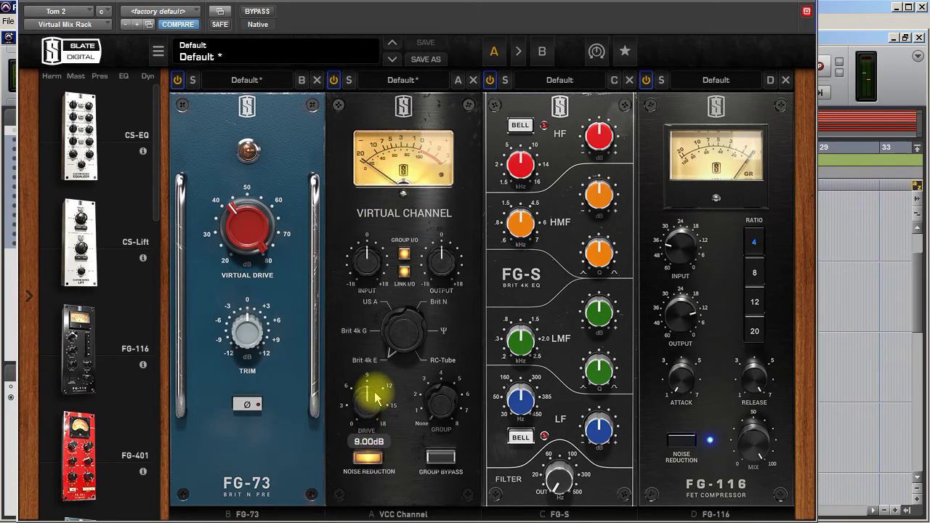
Step: Remove the FG-S from Tom 2's VMR, set the FG-116 to -34.5 dB input, attack about 3 and release 7.00, and compare with bypass
click(629, 80)
drag(523, 259, 525, 251)
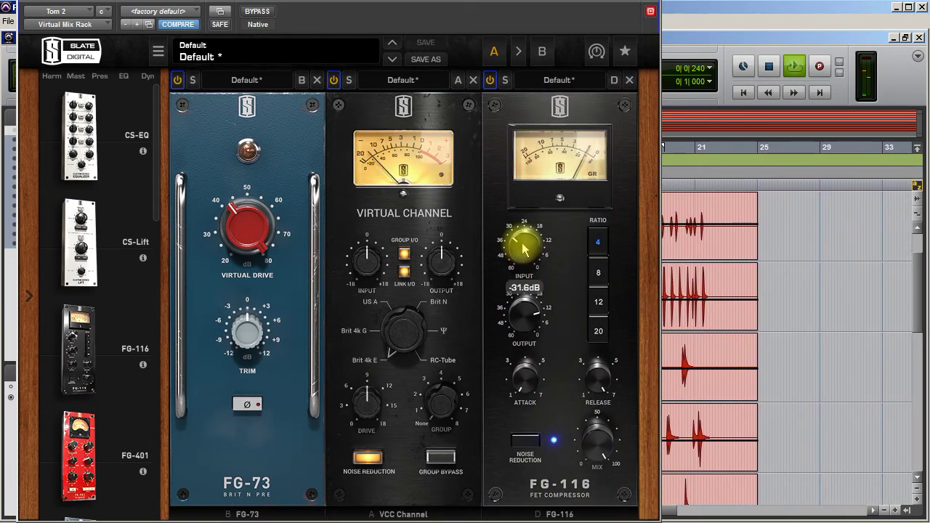
drag(523, 377, 533, 324)
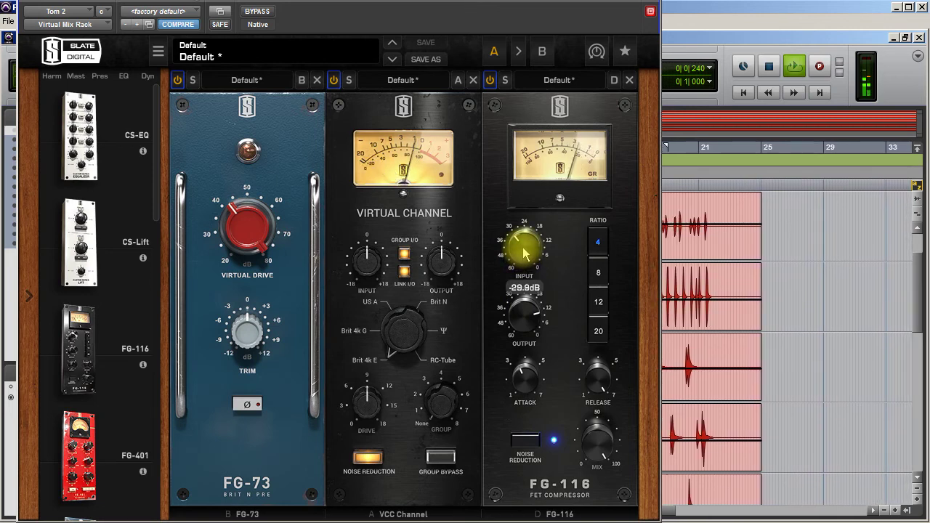
drag(525, 253, 523, 267)
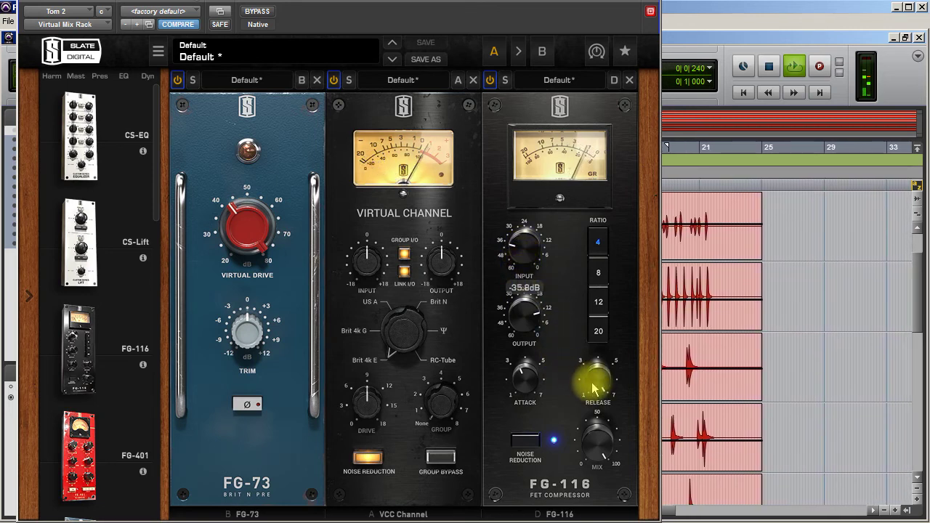
drag(594, 389, 595, 412)
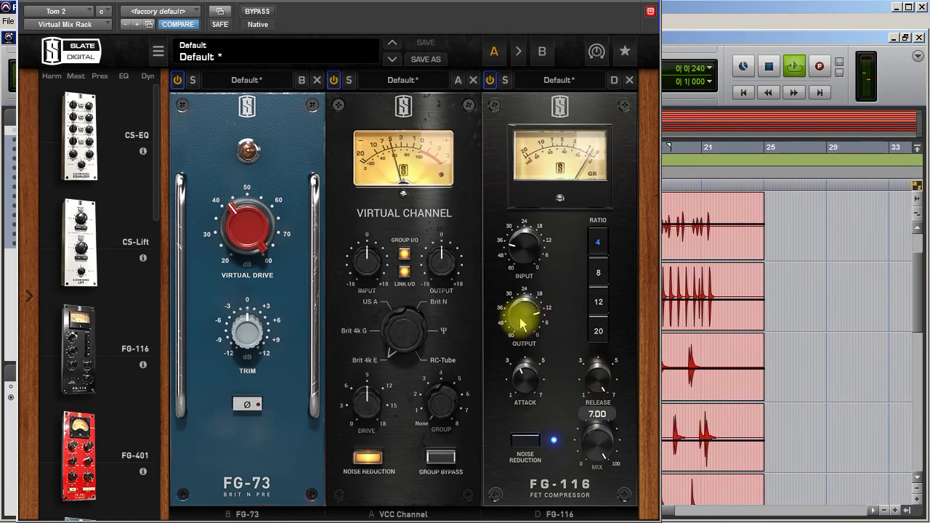
drag(527, 256, 529, 254)
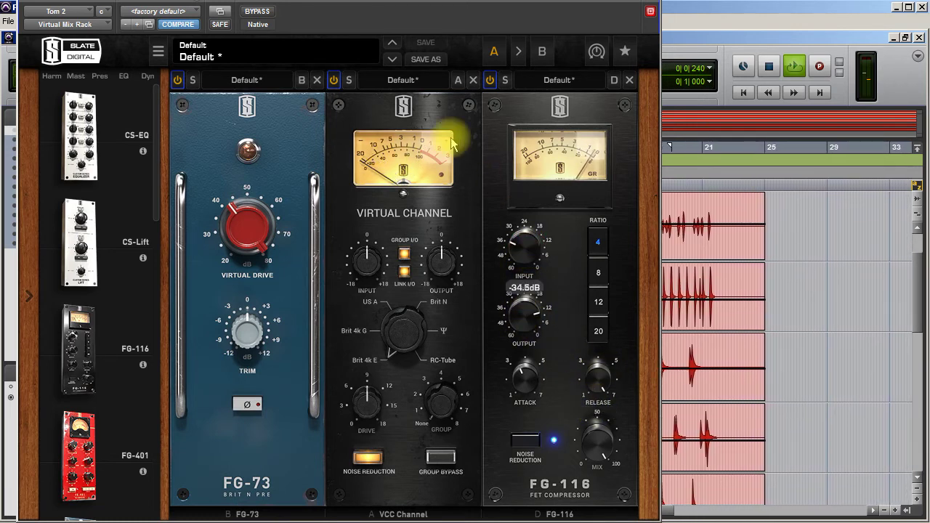
click(258, 12)
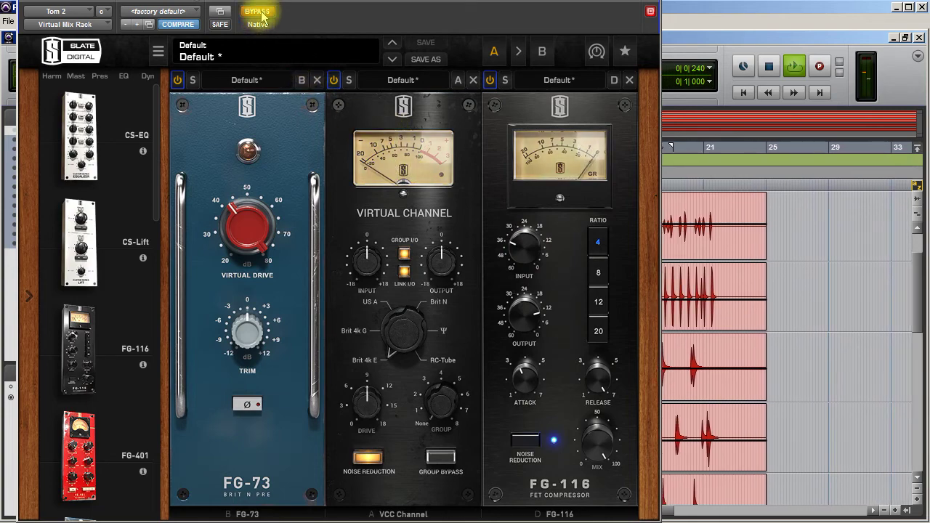
click(260, 14)
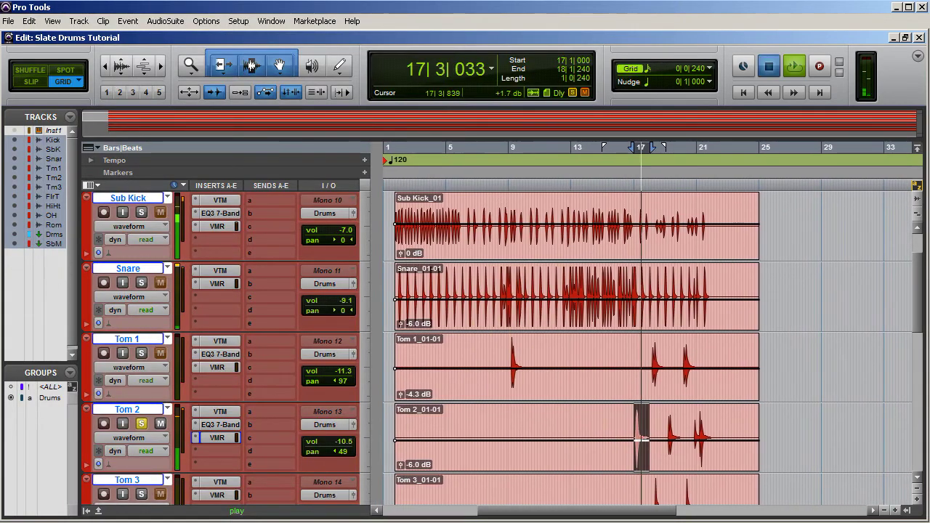
Step: Stop playback, select Tom 3's hit from 18|2|240 to 19|2|240 and solo only Tom 3
key(space)
scroll(662, 448, down, 3)
scroll(661, 447, down, 2)
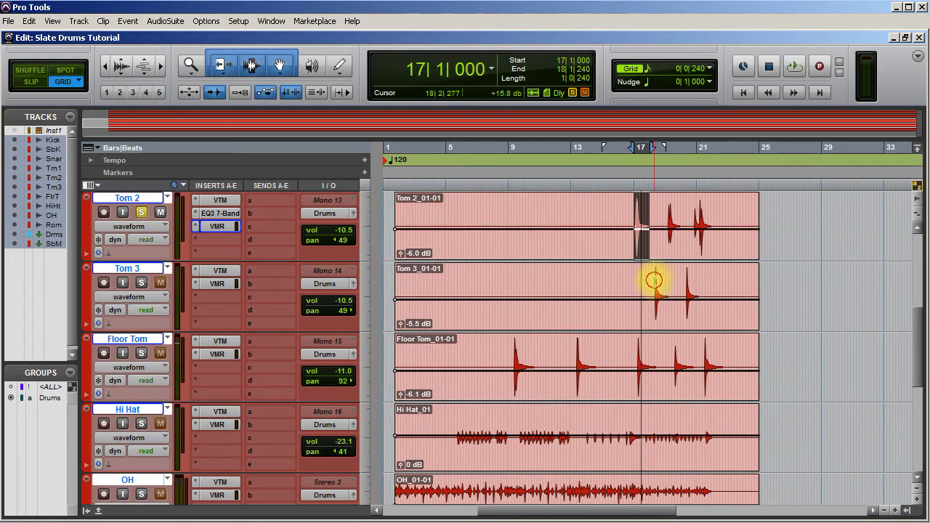
drag(655, 282, 659, 282)
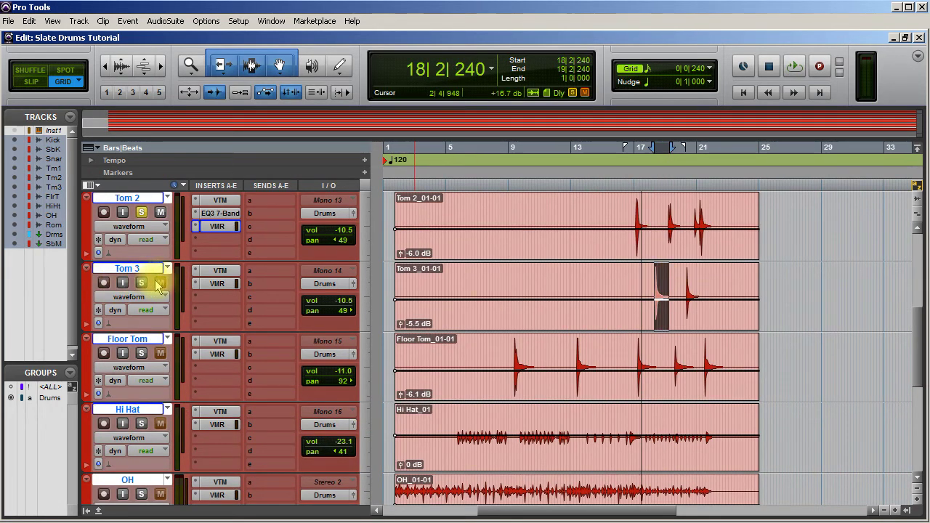
click(141, 211)
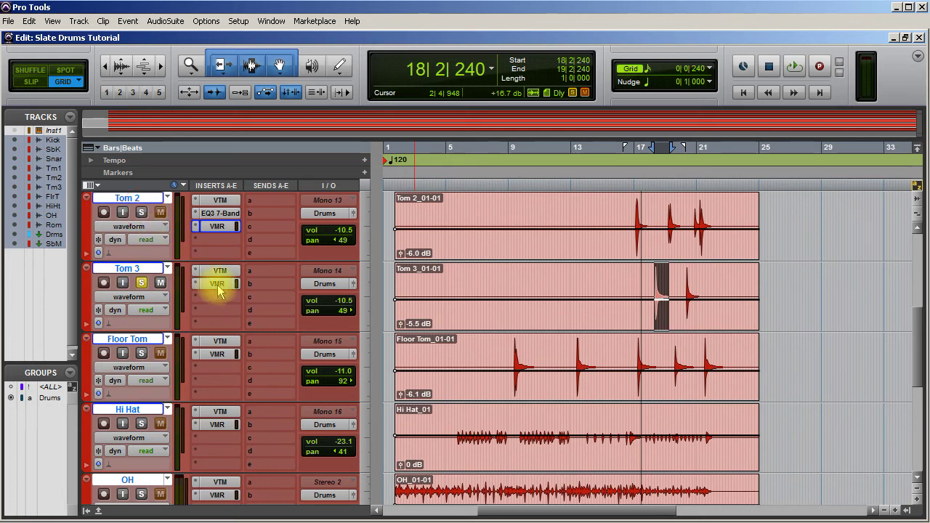
Step: Copy Tom 2's EQ3 7-Band into Tom 3's slot b ahead of its VMR, and switch off the copy's HMF and LF bands
drag(218, 304, 219, 302)
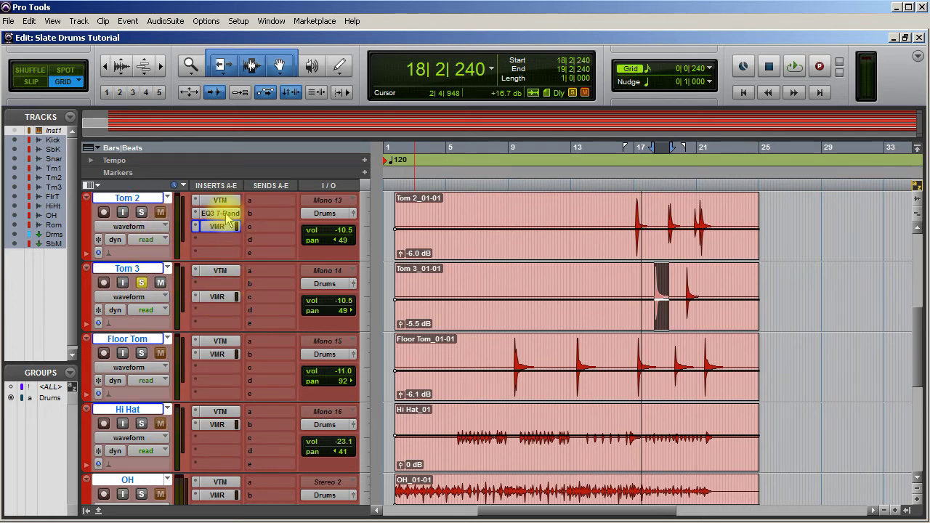
drag(226, 215, 229, 285)
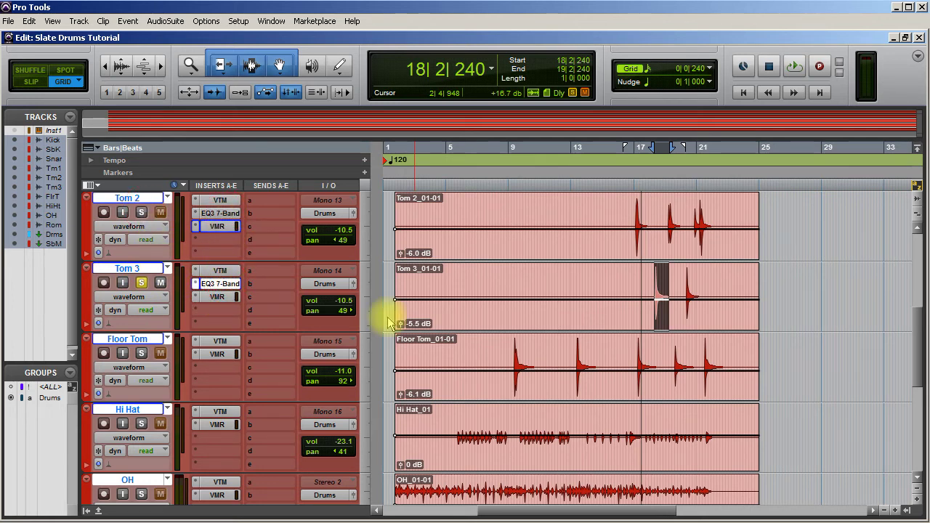
click(396, 237)
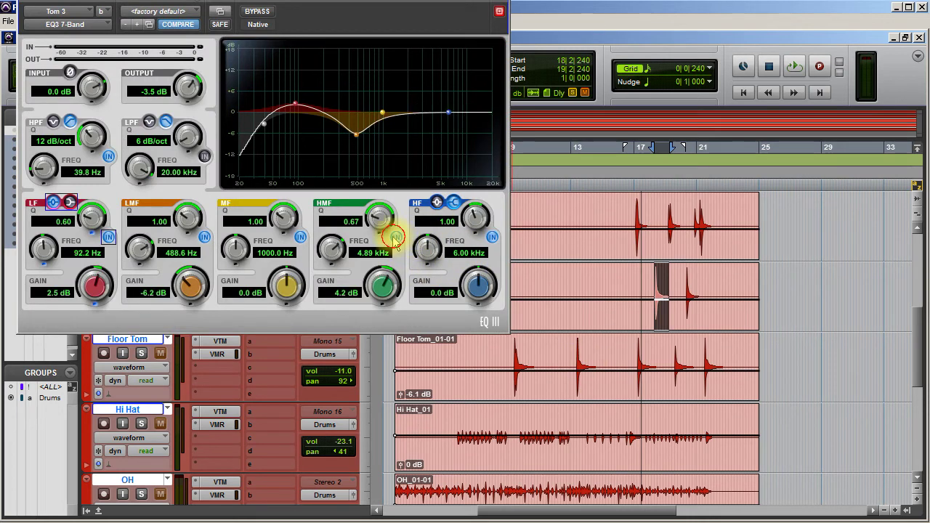
click(108, 238)
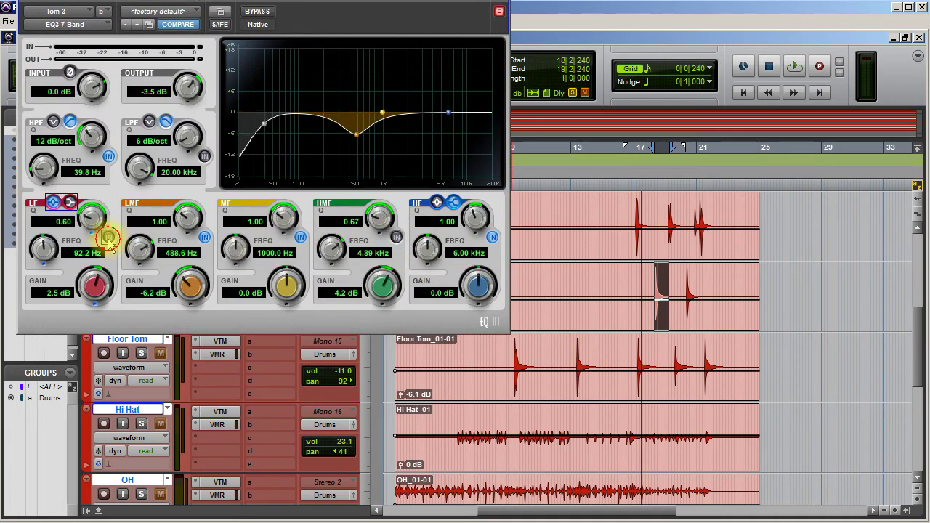
Step: With Tom 3 looping, sweep the LMF band and set it to a 4.9 dB cut at 461.8 Hz with Q 0.65
drag(174, 289, 172, 305)
drag(148, 260, 130, 410)
key(space)
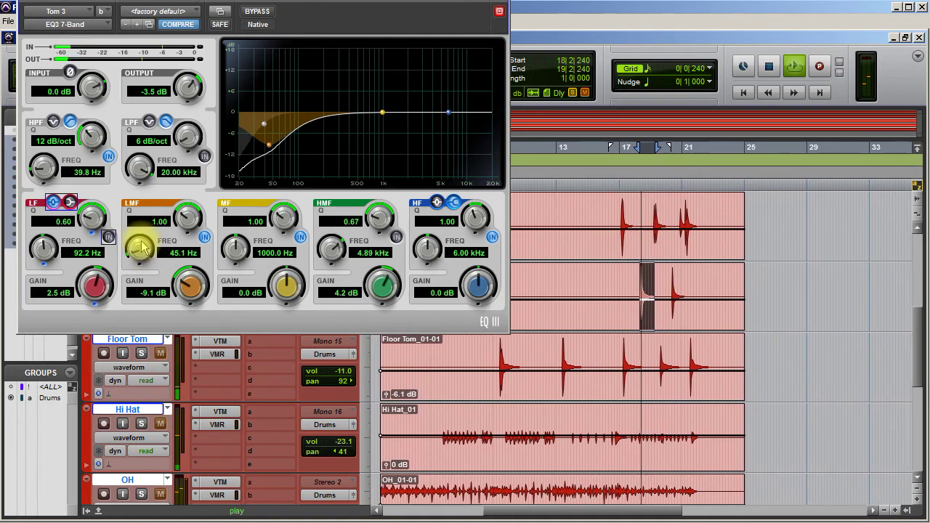
drag(148, 233, 162, 189)
drag(149, 255, 172, 165)
drag(190, 285, 198, 276)
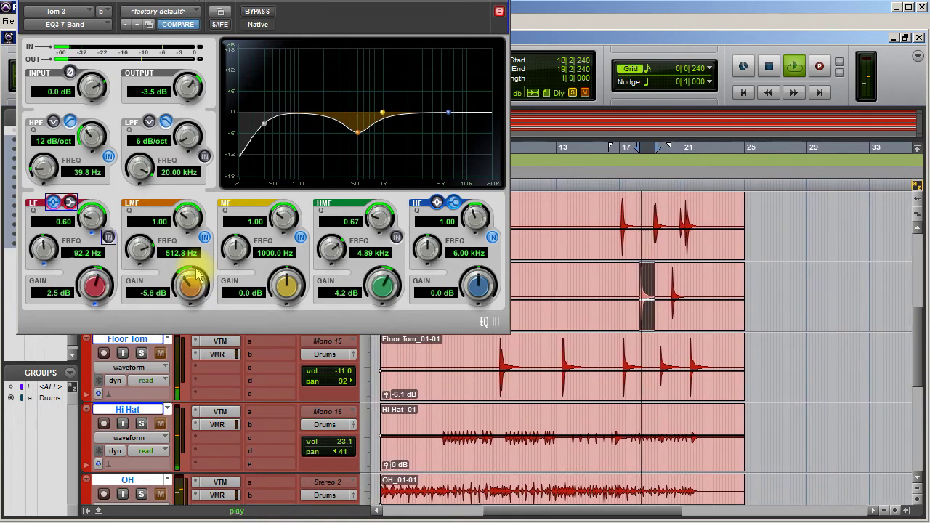
mouse_move(199, 285)
mouse_down()
mouse_move(195, 342)
mouse_move(200, 283)
mouse_up()
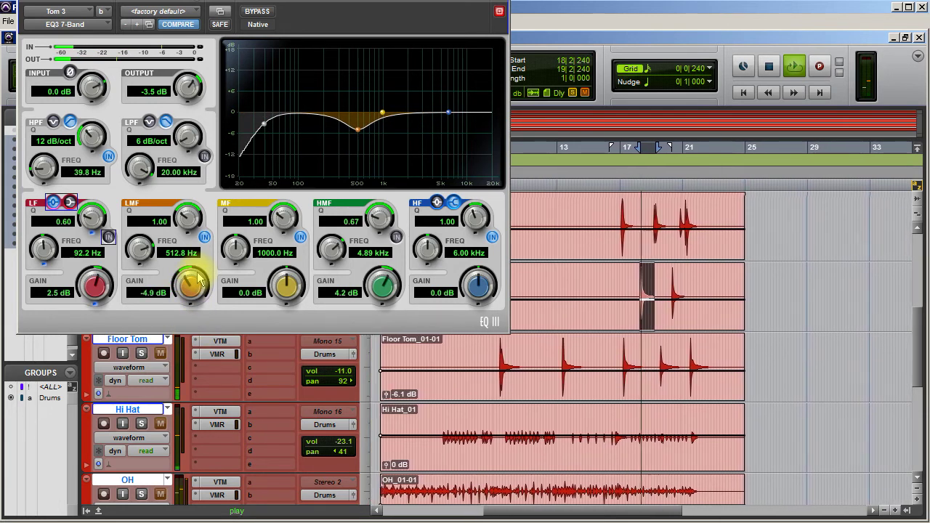
drag(141, 247, 148, 263)
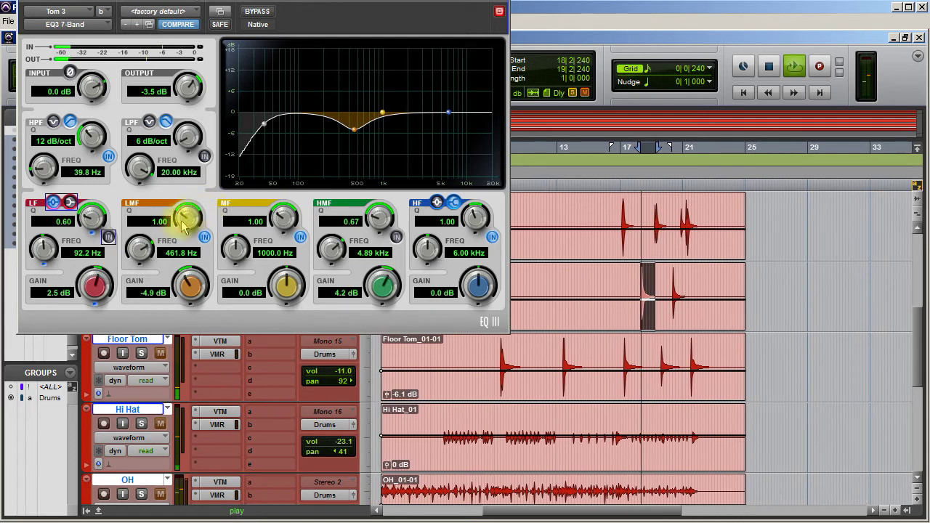
drag(186, 215, 182, 252)
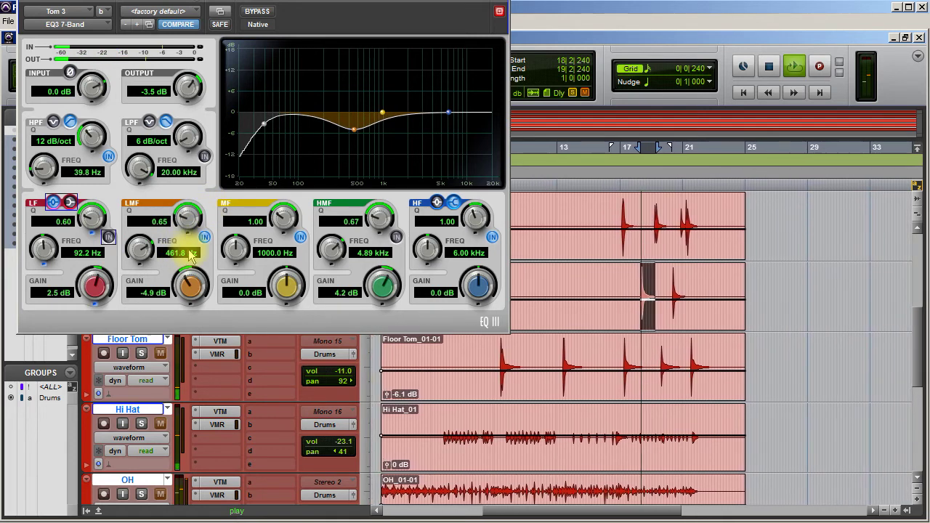
Step: Re-enable Tom 3's LF band with a 2.9 dB boost at 59.6 Hz, and lower the high-pass filter to 25.0 Hz
click(109, 237)
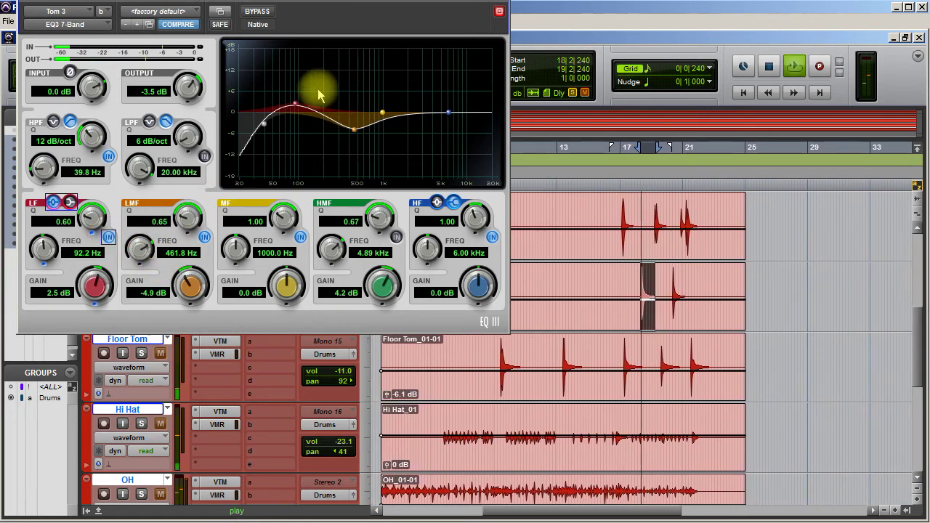
mouse_move(296, 108)
mouse_down()
mouse_move(290, 71)
mouse_move(280, 107)
mouse_up()
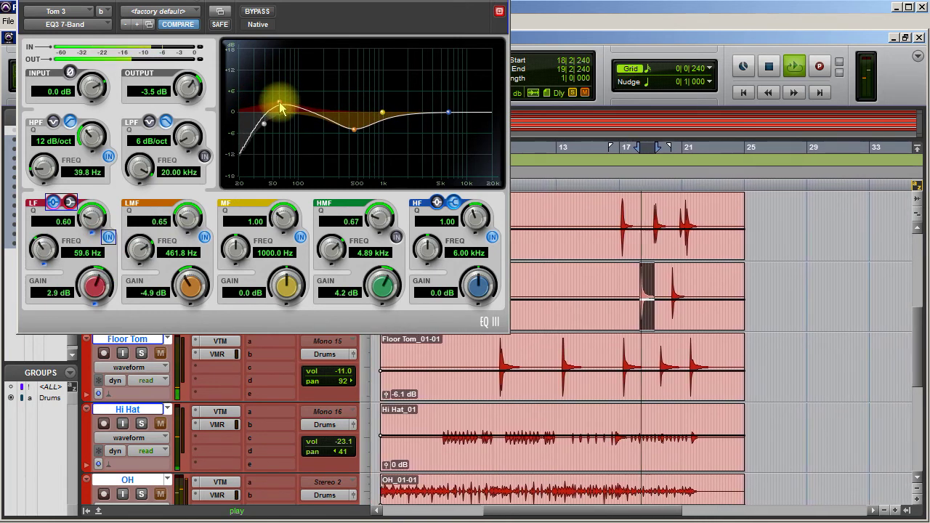
drag(45, 165, 45, 170)
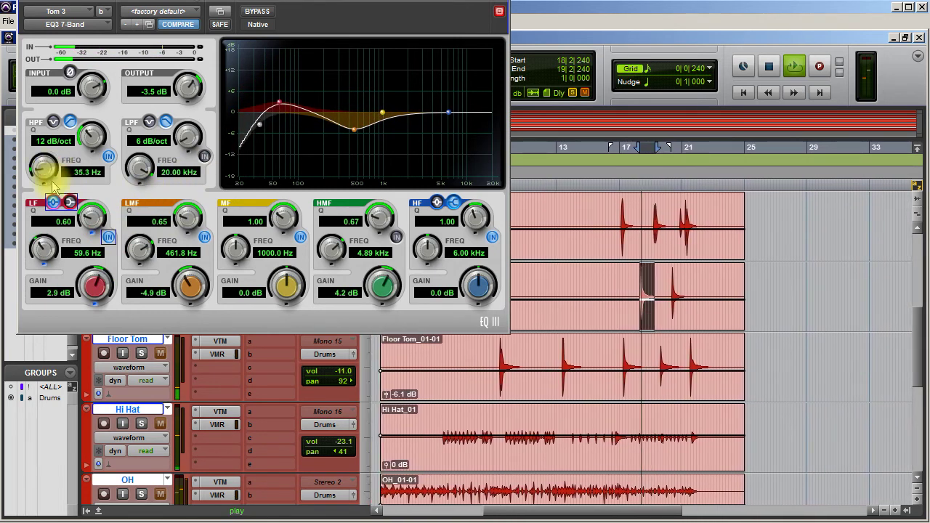
click(53, 203)
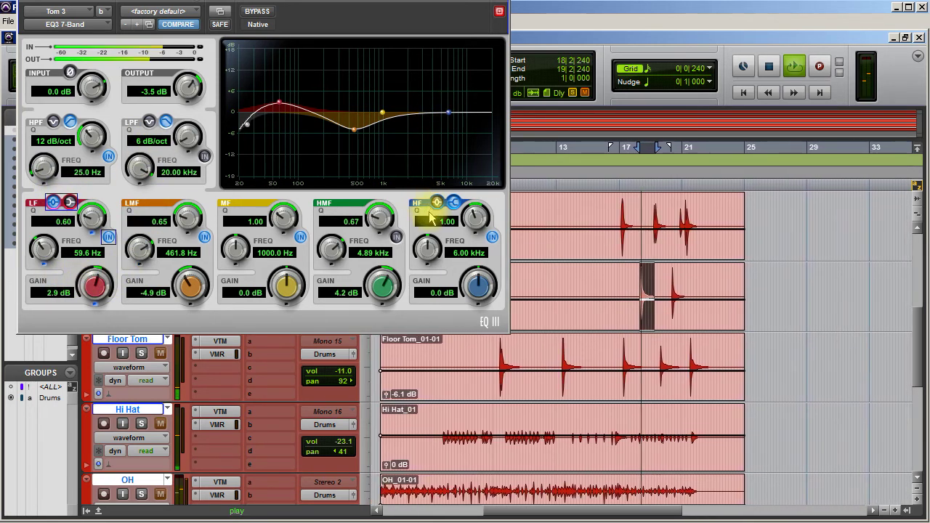
Step: Re-enable Tom 3's HMF boost at 3.70 kHz, fine-tune its gain and close the EQ
click(396, 237)
mouse_move(441, 101)
mouse_down()
mouse_move(430, 71)
mouse_move(439, 71)
mouse_move(432, 104)
mouse_up()
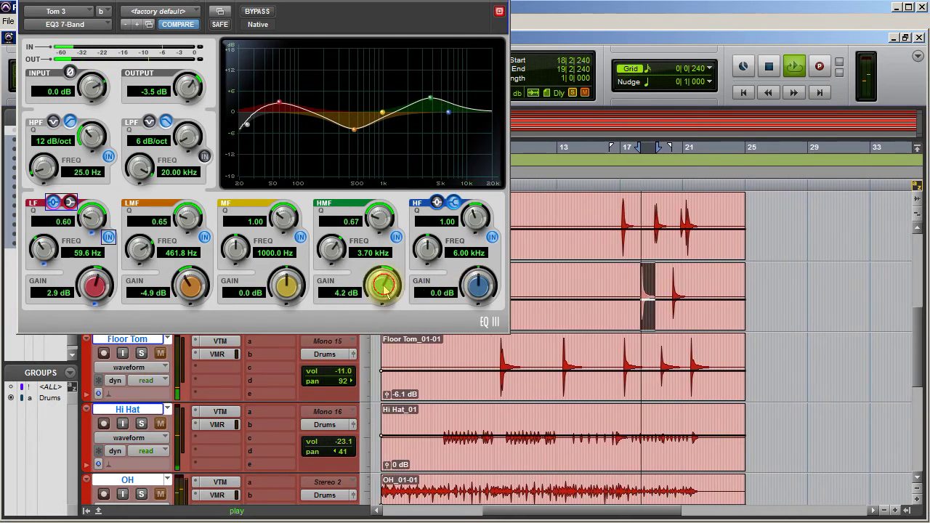
drag(380, 277, 379, 283)
click(499, 11)
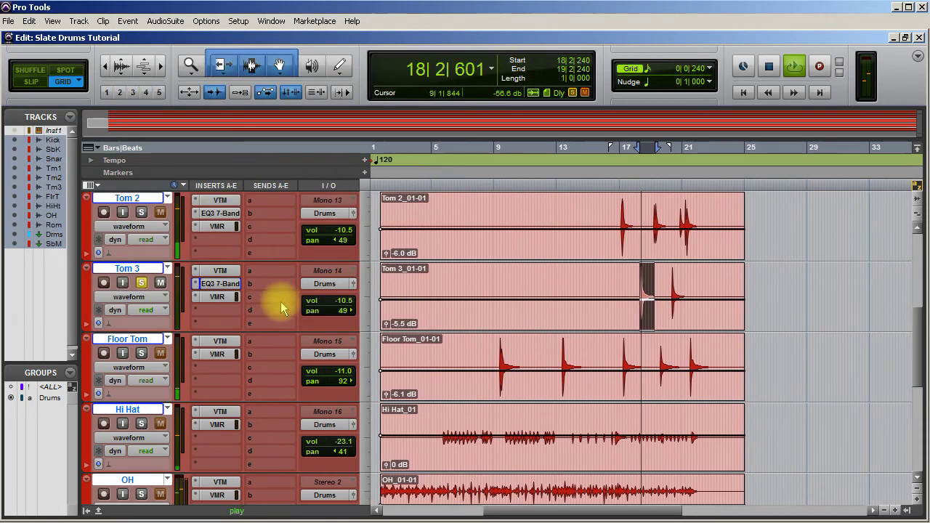
Step: Remove the FG-S module from Tom 3's VMR and set the FG-73 Virtual Drive to about 40 dB
click(218, 294)
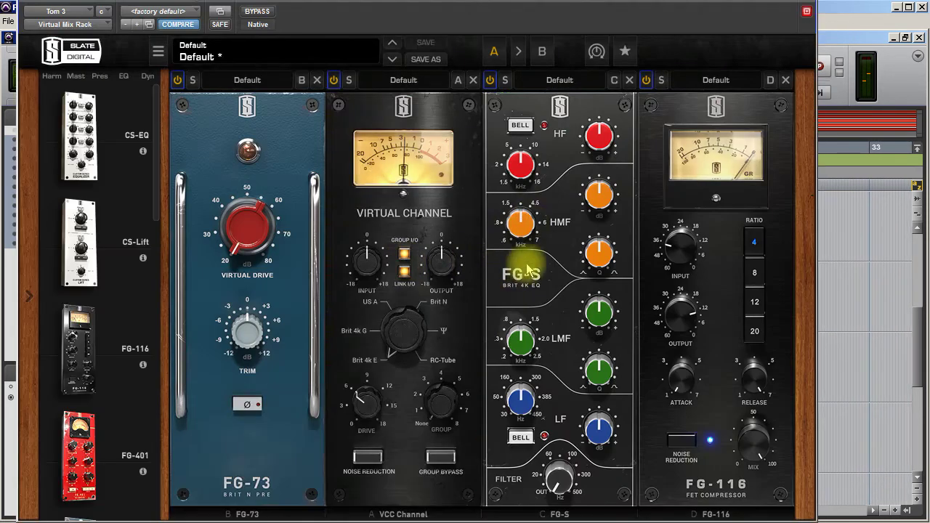
click(629, 80)
drag(247, 218, 245, 151)
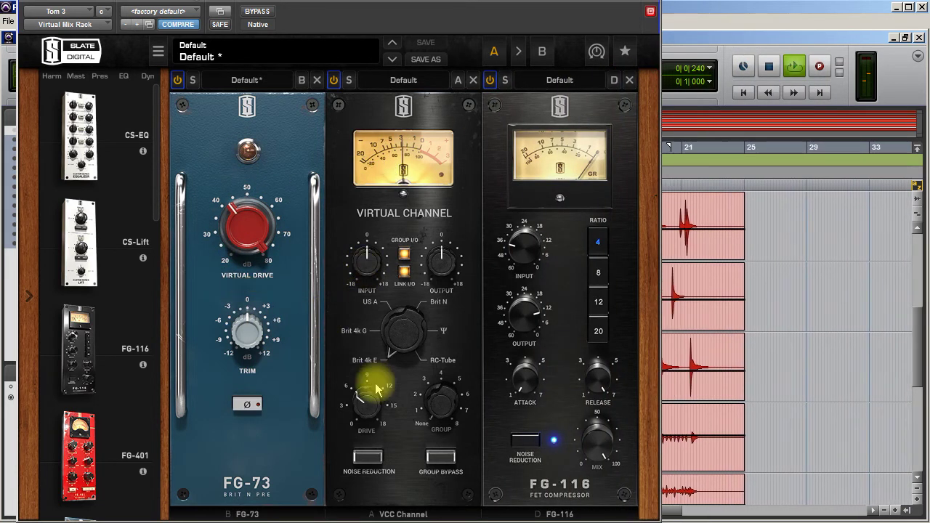
Step: Enable Tom 3's Virtual Channel noise reduction with 11.7 dB drive, and set the FG-116 to -30.3 dB input and attack about 3
click(368, 458)
drag(363, 399, 374, 371)
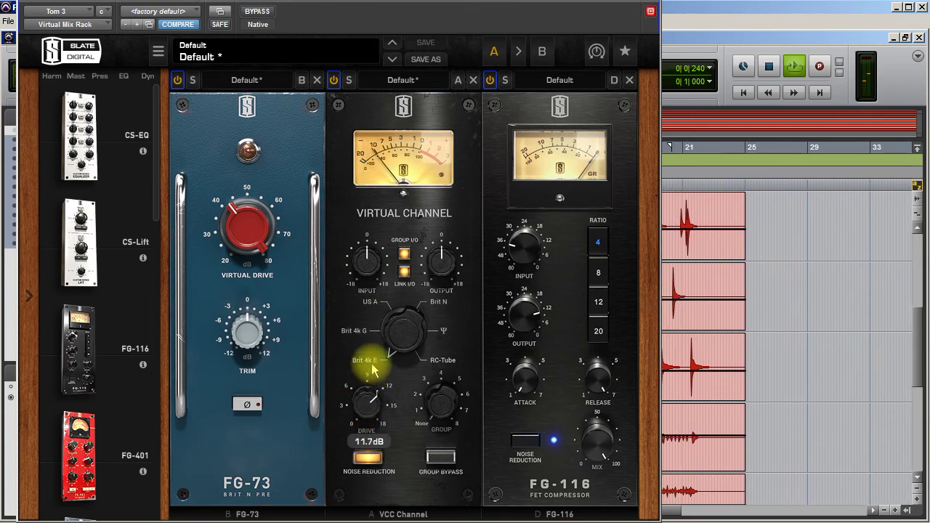
drag(529, 260, 530, 244)
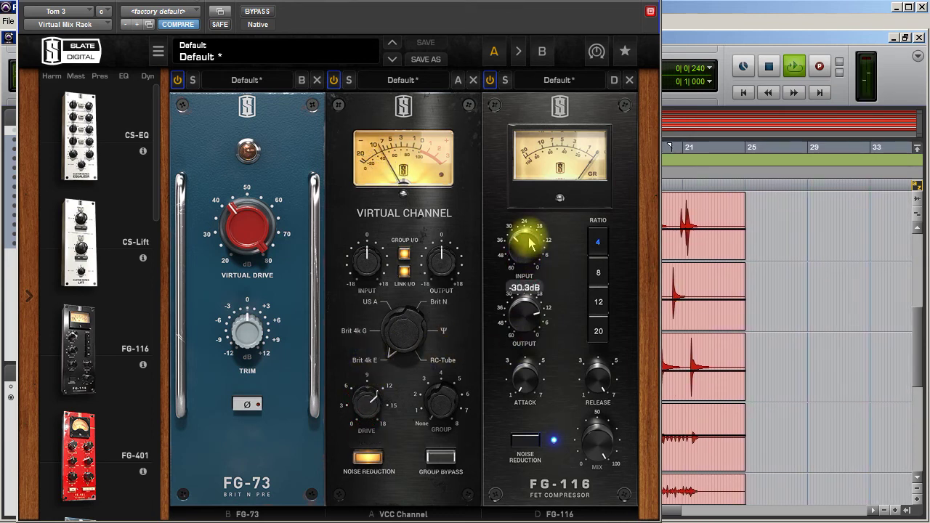
drag(528, 384, 536, 323)
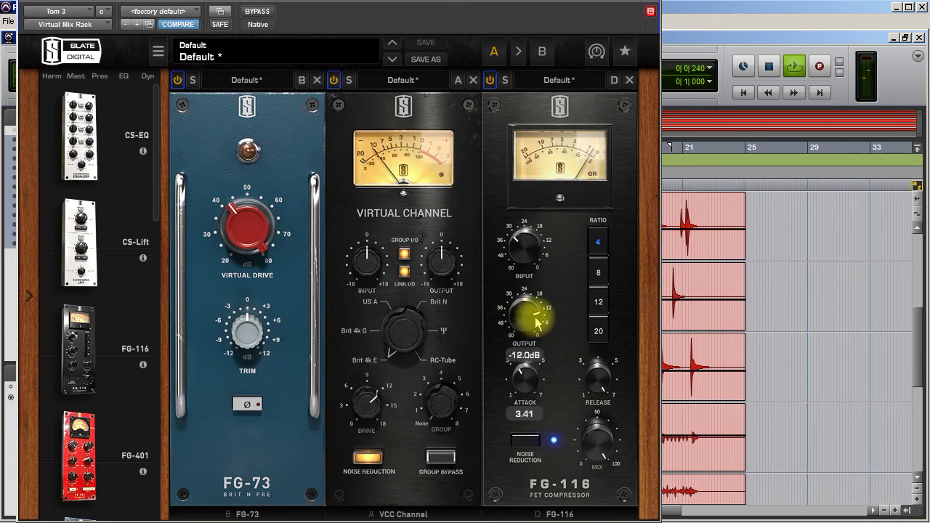
drag(536, 325, 536, 327)
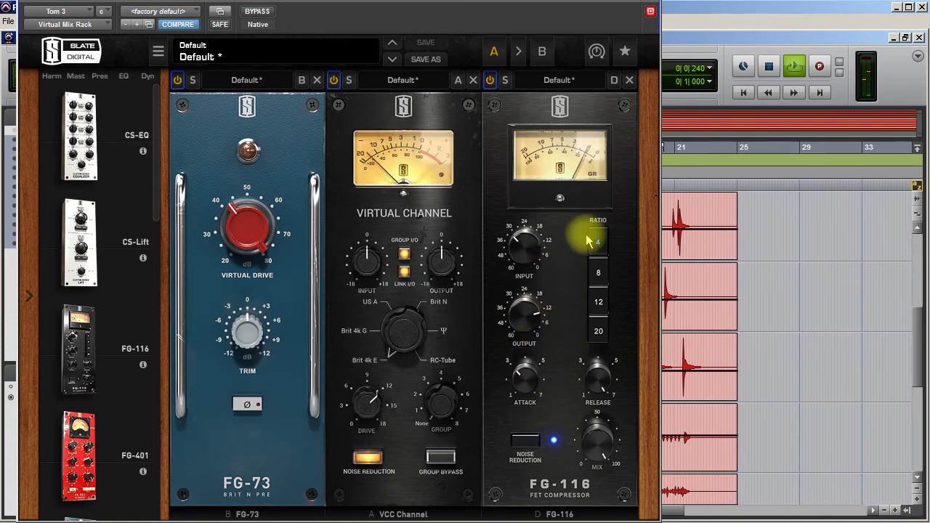
click(650, 11)
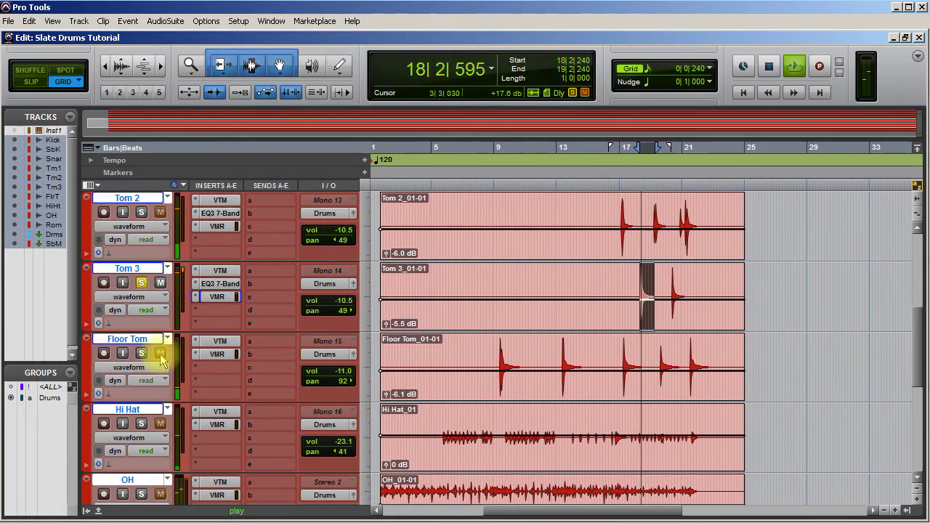
Step: Solo the Floor Tom instead of Tom 3 and loop its hit at bar 17 during playback
click(141, 353)
click(141, 282)
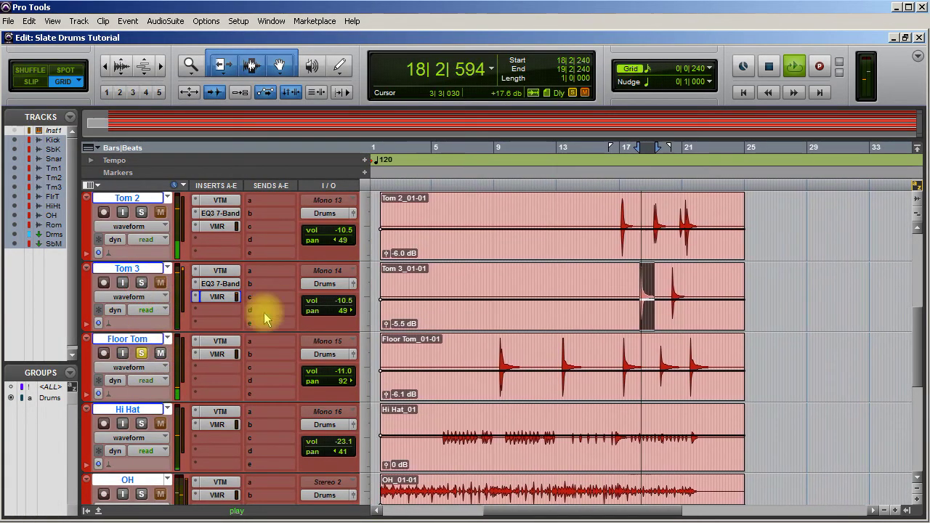
drag(608, 353, 626, 354)
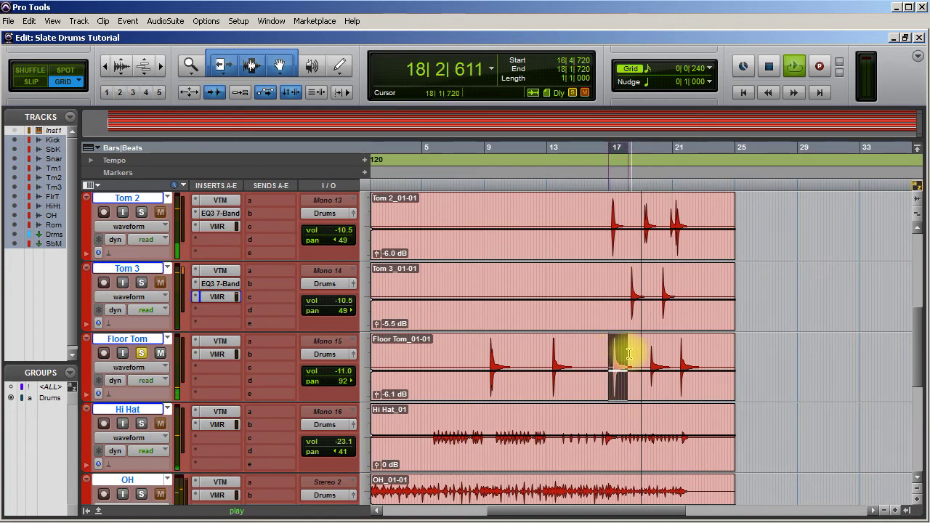
key(space)
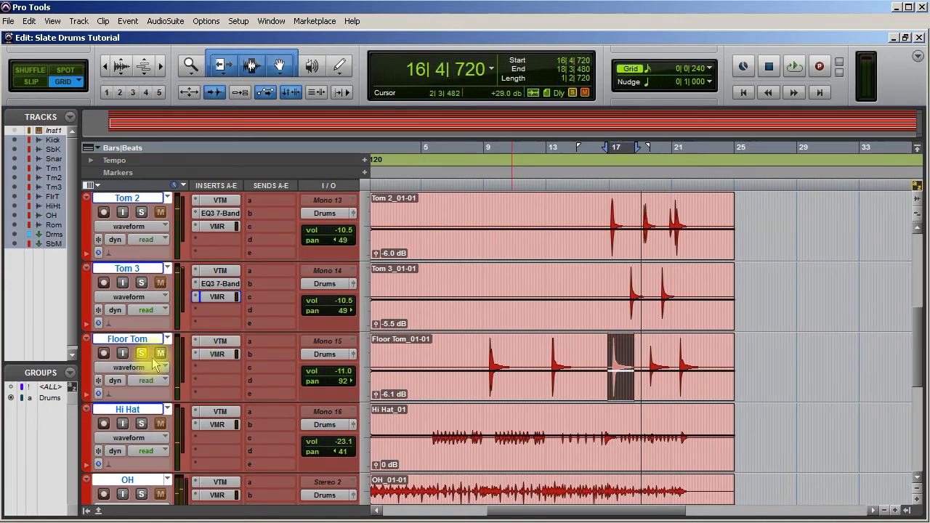
key(space)
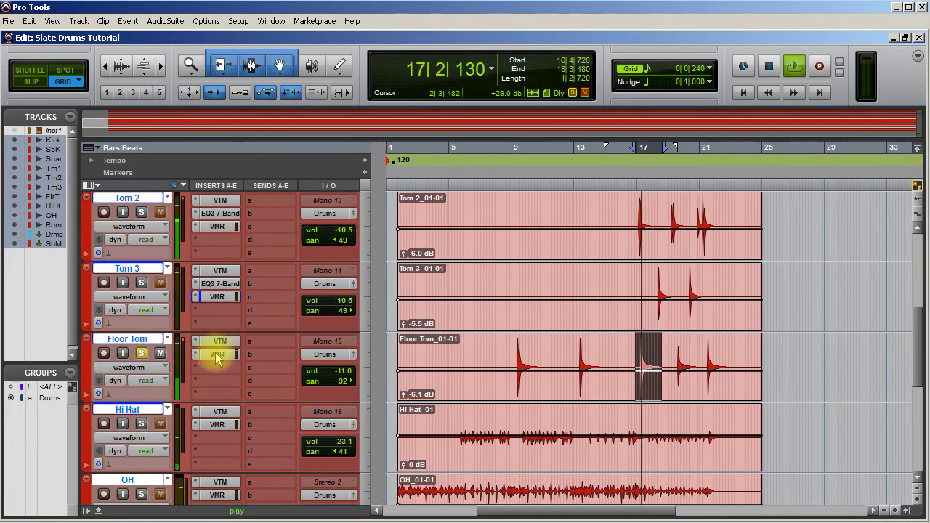
Step: Check the Floor Tom's Virtual Tape Machines and Virtual Mix Rack settings while the hit loops
click(217, 346)
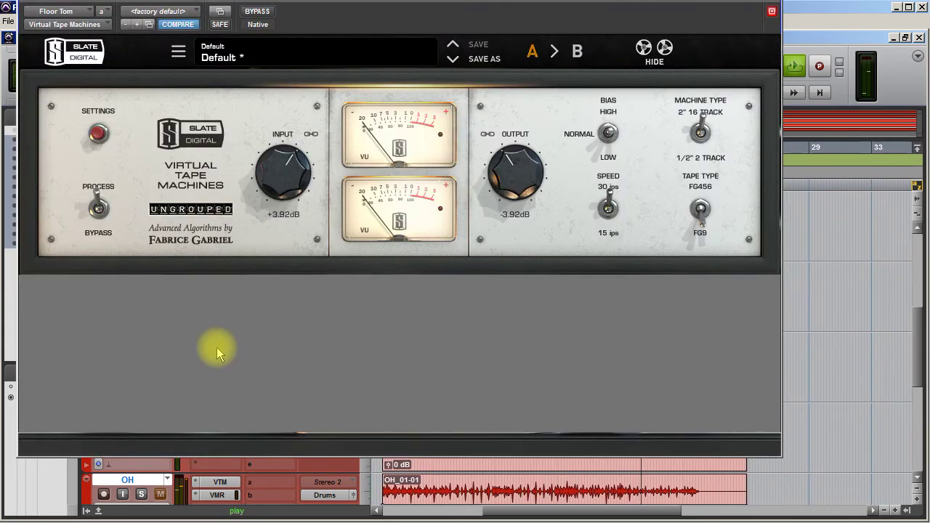
click(771, 11)
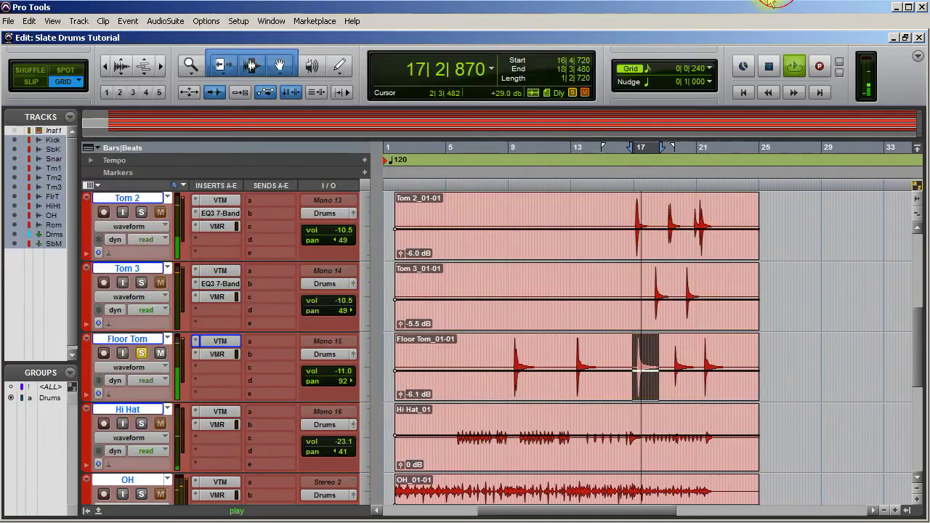
click(221, 354)
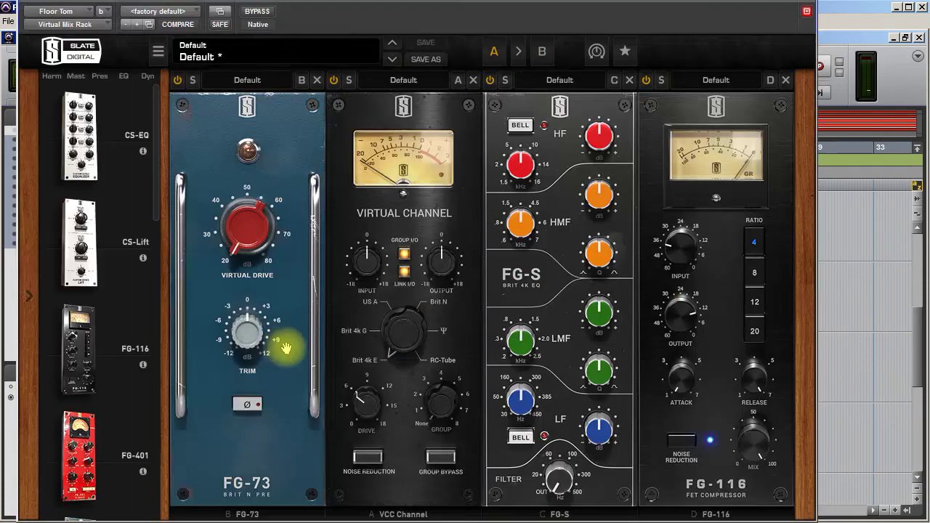
click(807, 11)
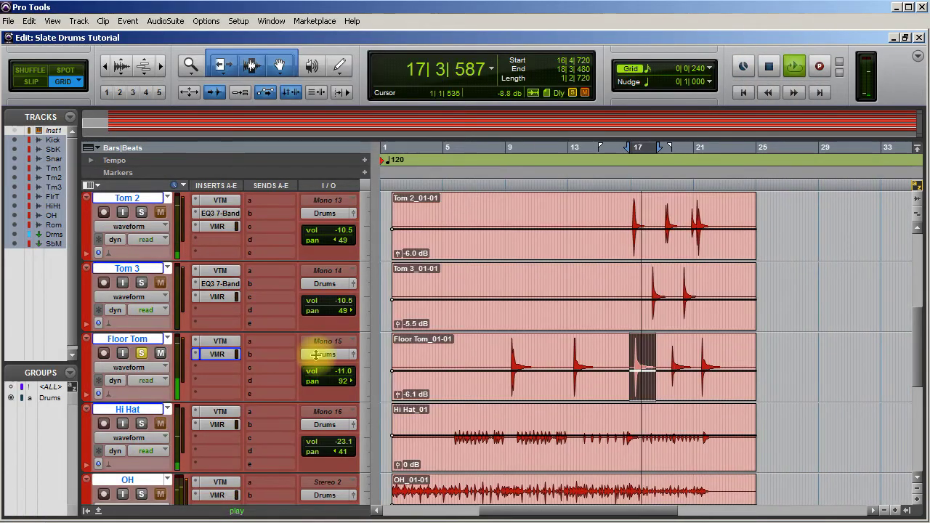
Step: Place a copy of Tom 3's EQ3 7-Band ahead of the Floor Tom's VMR and bypass its LF band
mouse_move(221, 354)
mouse_down()
mouse_move(233, 291)
mouse_move(223, 358)
mouse_up()
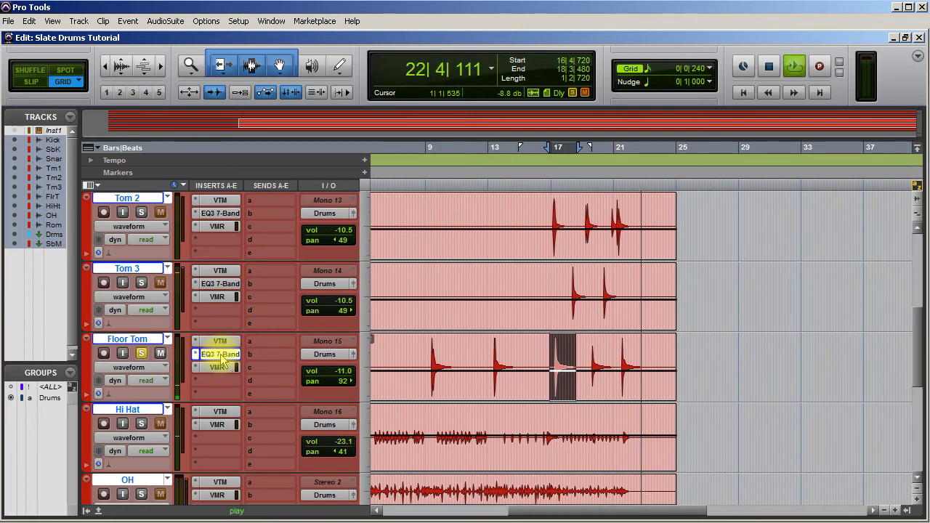
click(218, 355)
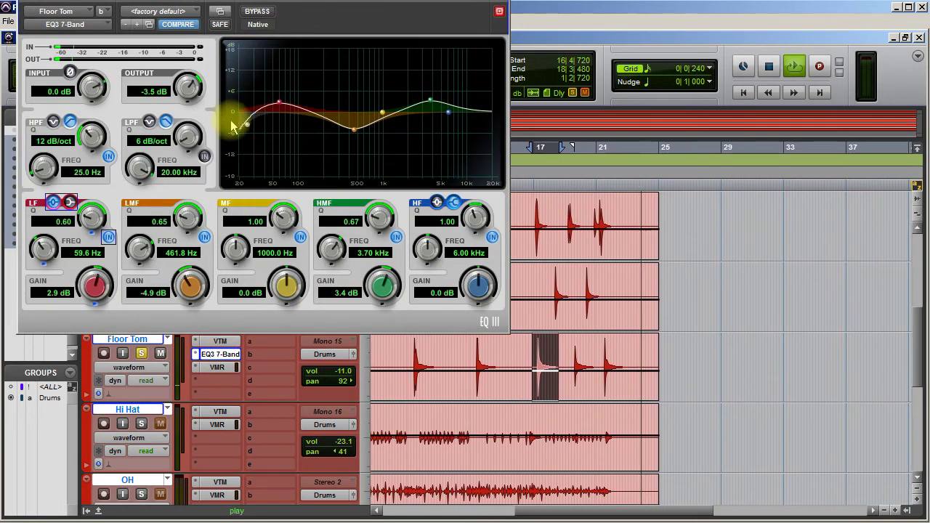
click(107, 156)
click(107, 238)
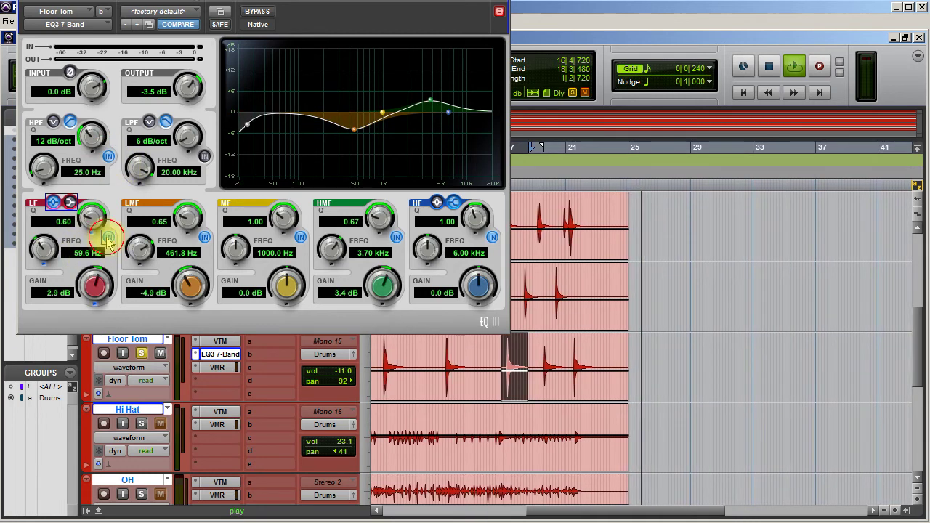
Step: With 17|1|000 to 18|3|240 looping and the HMF band bypassed, set the Floor Tom's LMF cut to -5.8 dB at 560.2 Hz with Q 0.66
key(space)
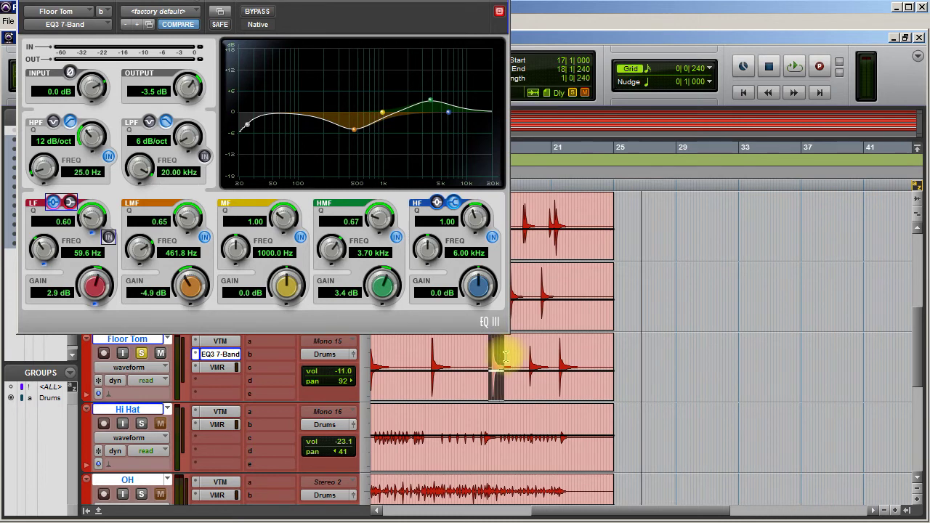
key(space)
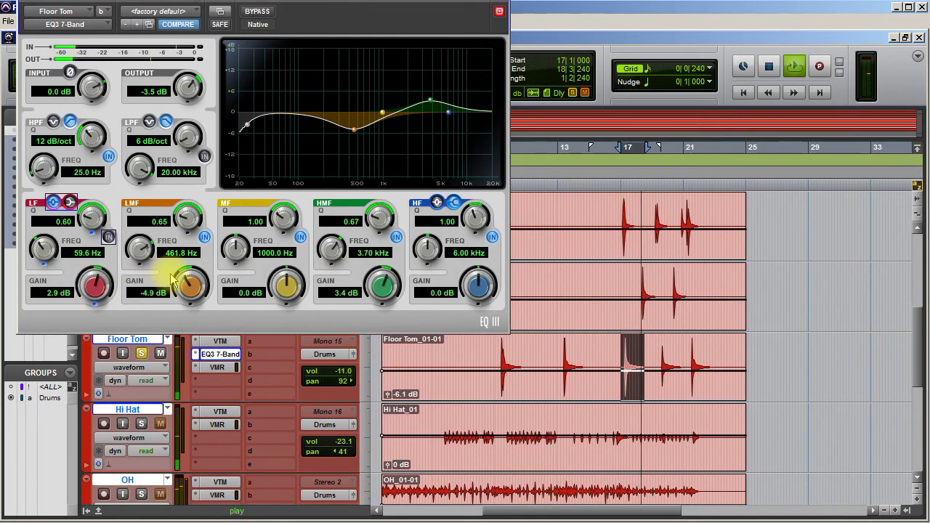
click(396, 238)
drag(189, 285, 135, 295)
drag(139, 247, 145, 338)
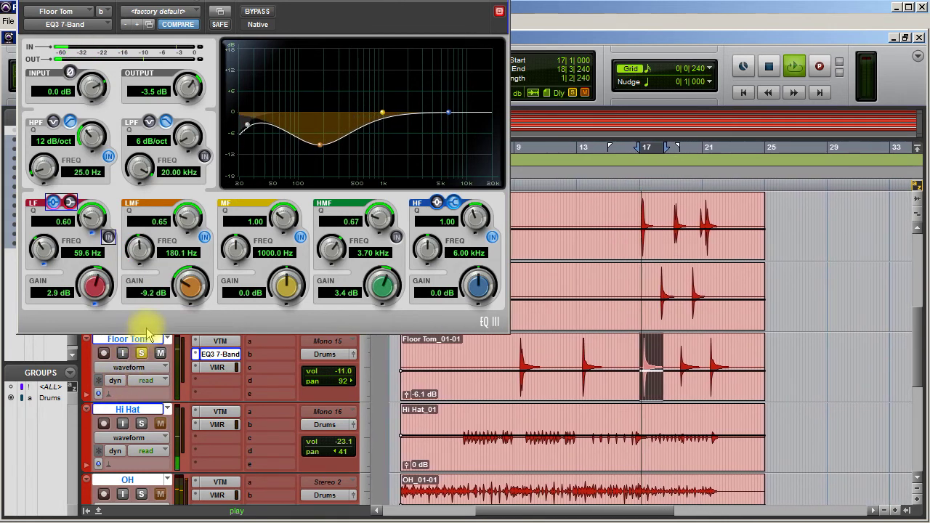
drag(152, 320, 162, 285)
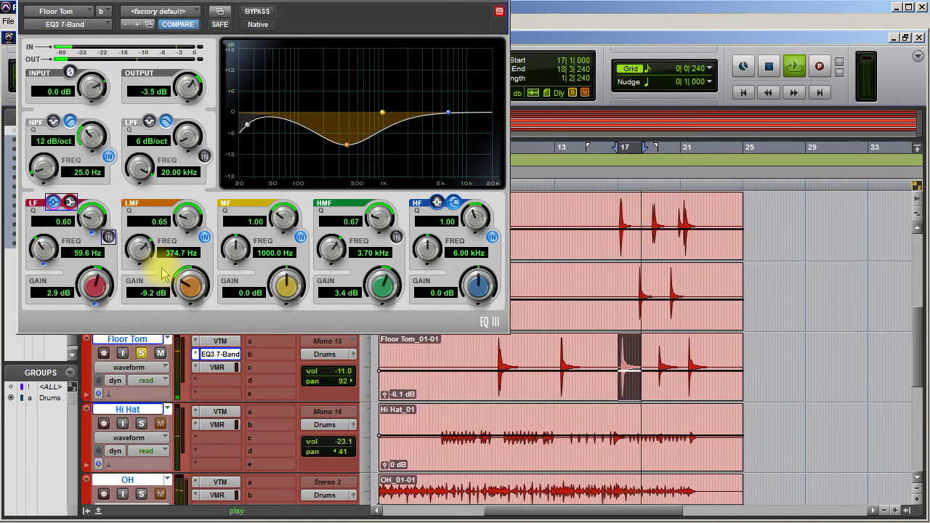
drag(186, 216, 179, 203)
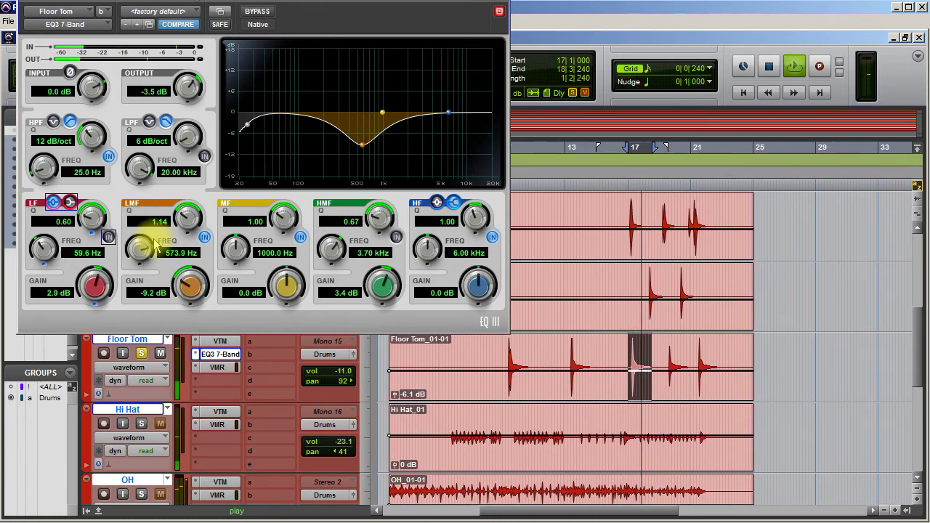
drag(190, 285, 190, 276)
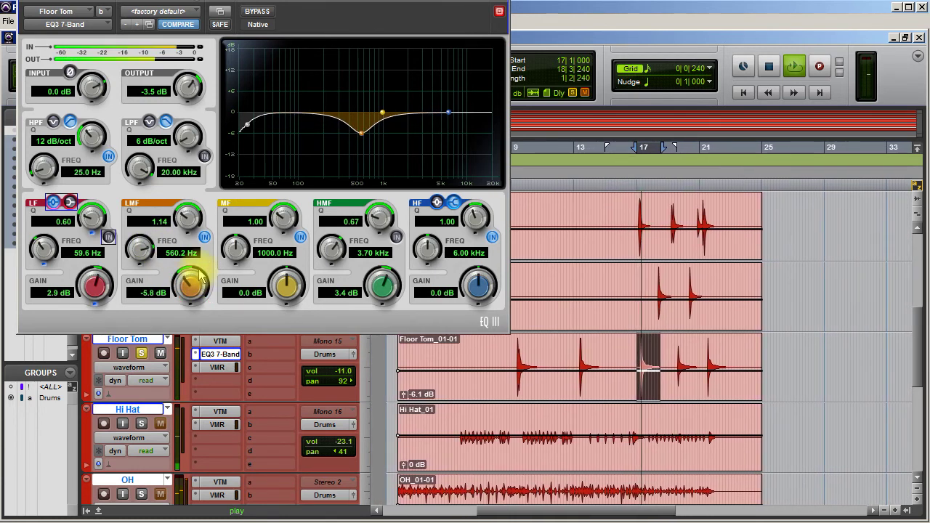
drag(182, 217, 185, 252)
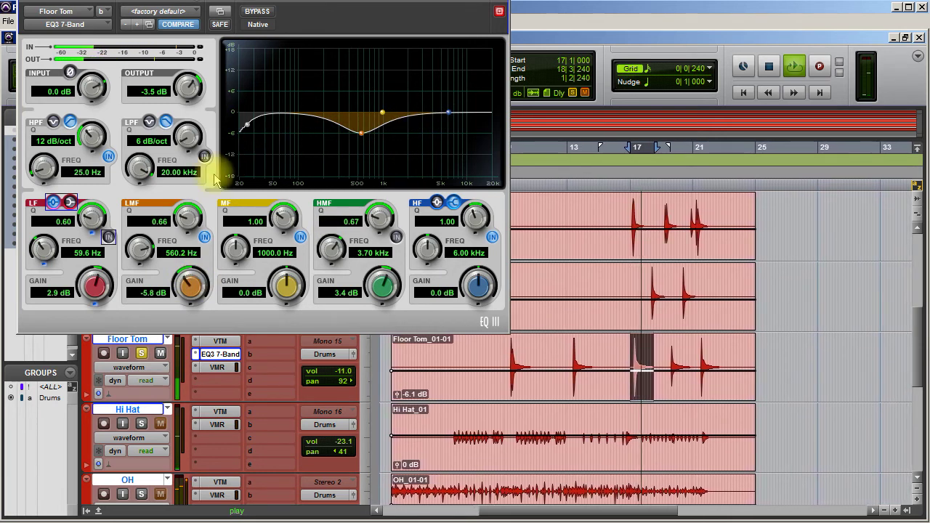
Step: Re-enable the Floor Tom's LF band and set it to a 2.9 dB boost at 68.5 Hz
click(108, 236)
mouse_move(273, 108)
mouse_down()
mouse_move(276, 94)
mouse_move(267, 93)
mouse_move(270, 109)
mouse_up()
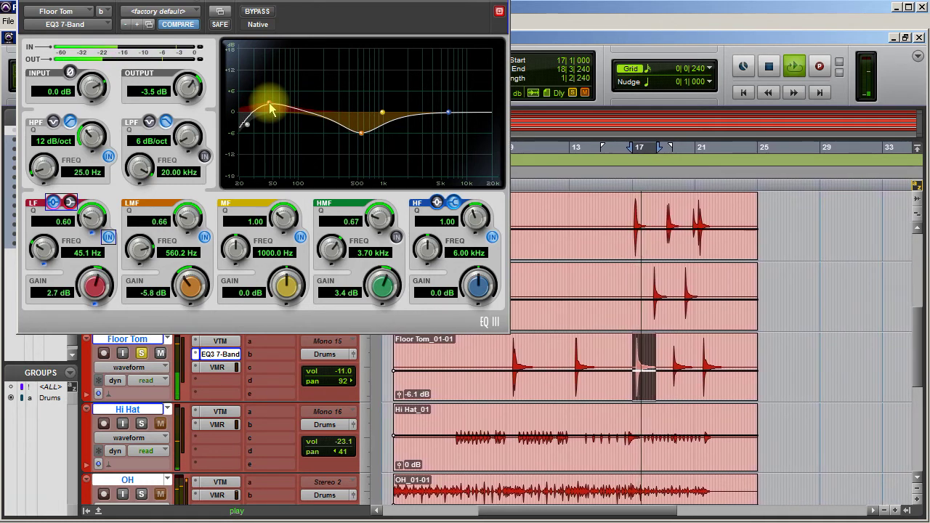
mouse_move(270, 108)
mouse_down()
mouse_move(270, 75)
mouse_move(287, 109)
mouse_up()
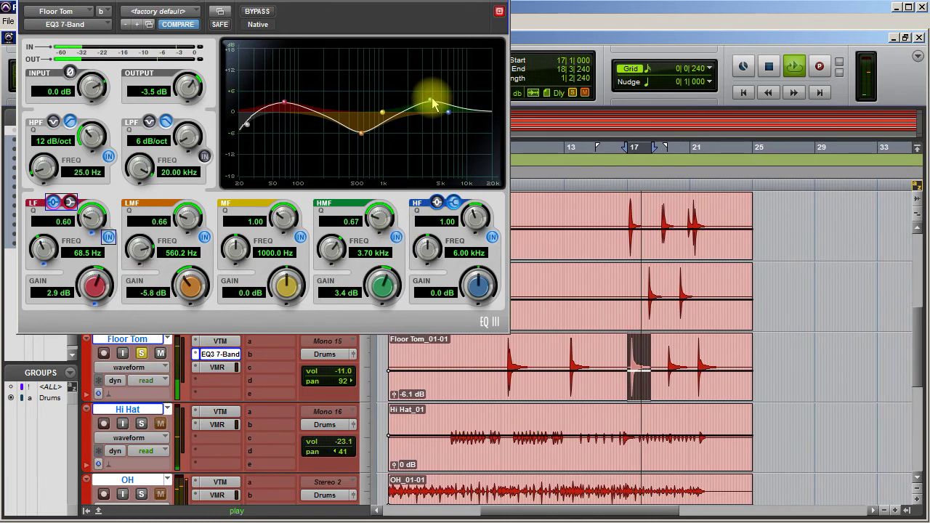
Step: Re-enable the Floor Tom's HMF band with a 2.9 dB boost at 3.93 kHz and close the EQ
drag(430, 103, 427, 81)
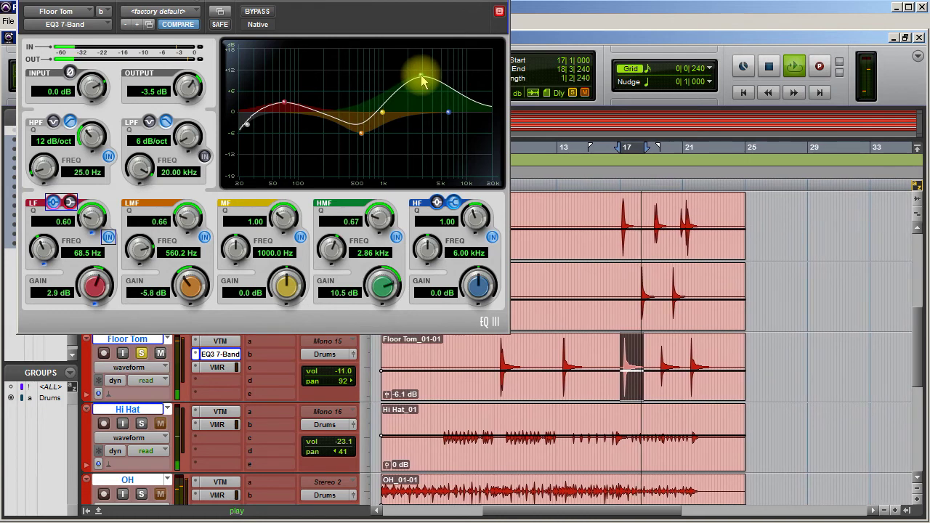
drag(423, 81, 435, 109)
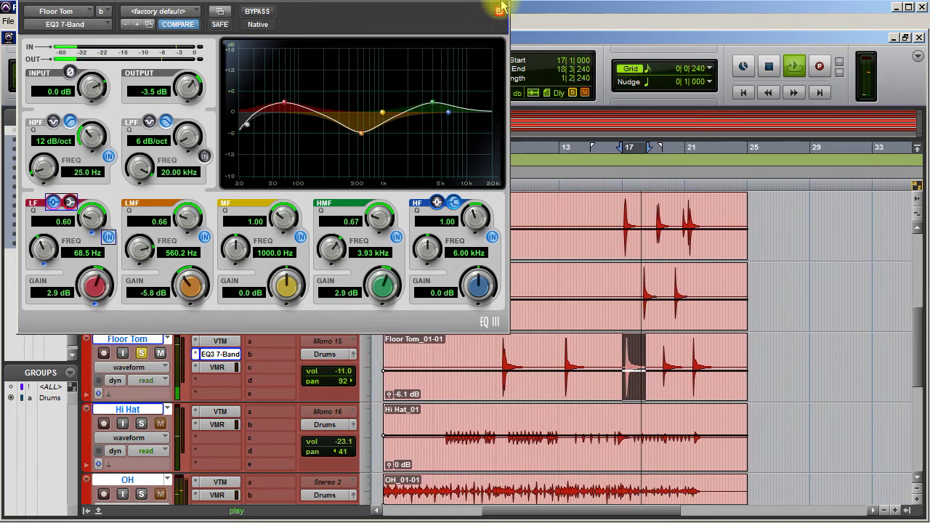
click(499, 11)
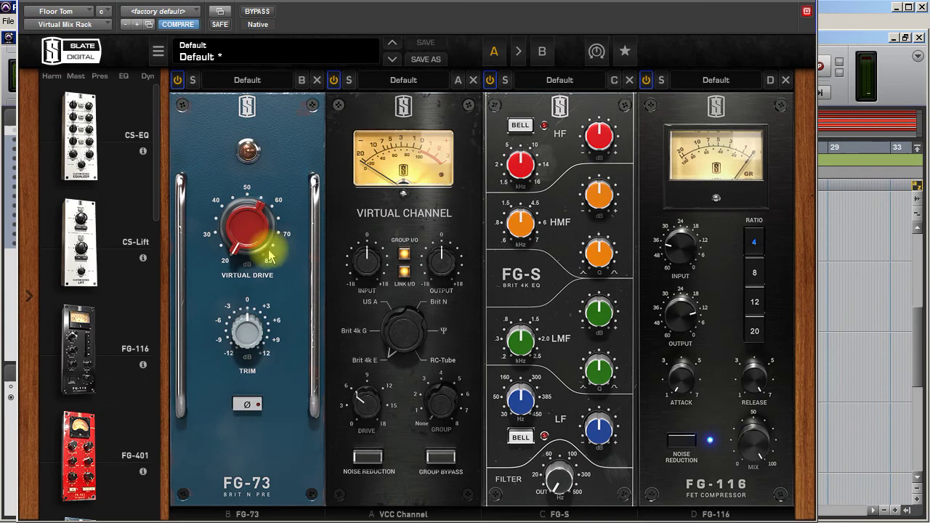
Step: In the Floor Tom's VMR, set the FG-73 Virtual Drive to 40.2 dB and enable Virtual Channel noise reduction with drive about 10
drag(247, 191, 246, 178)
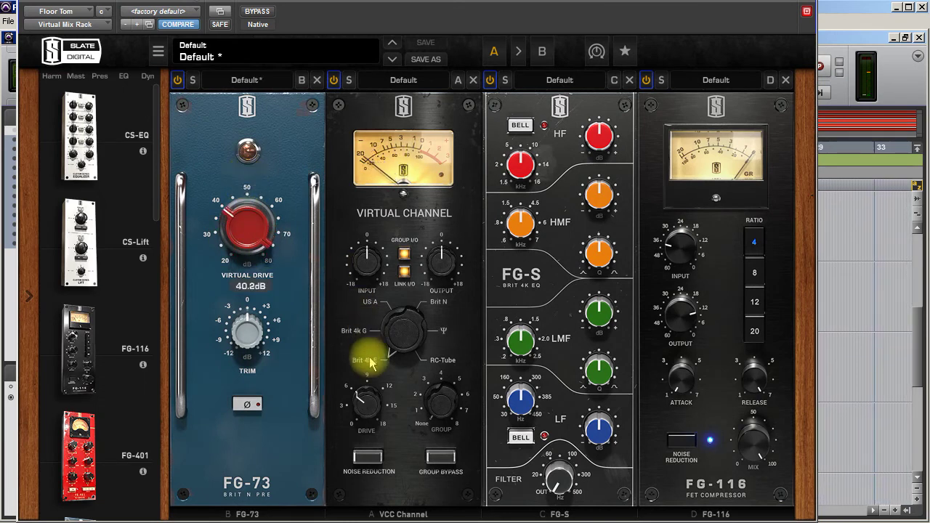
click(368, 456)
drag(369, 401, 376, 374)
Step: Remove the FG-S module from the Floor Tom's VMR and set the FG-116 to -35.4 dB input and 2.84 attack
click(630, 80)
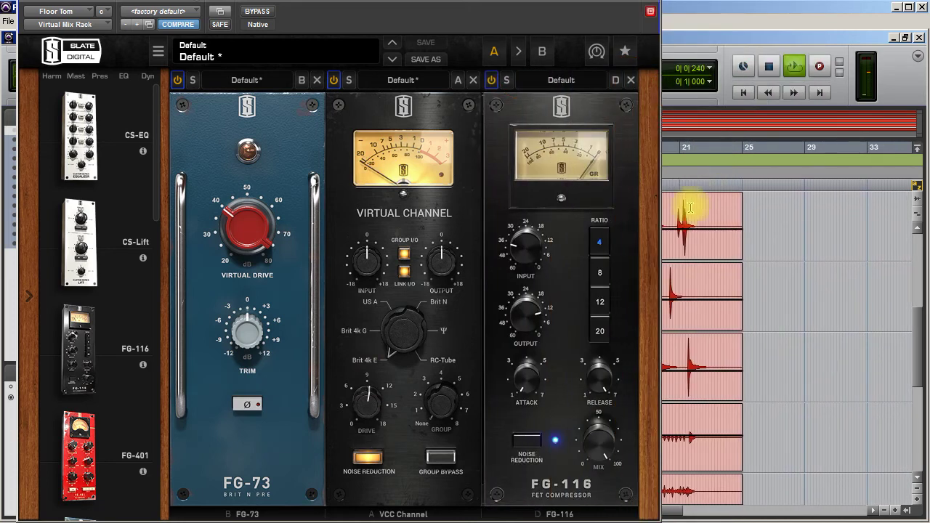
drag(530, 260, 533, 247)
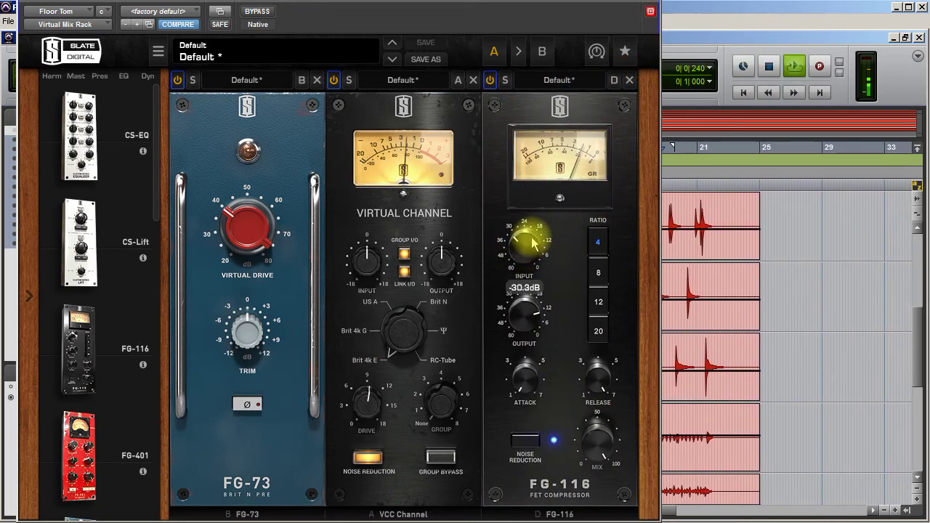
drag(520, 369, 530, 334)
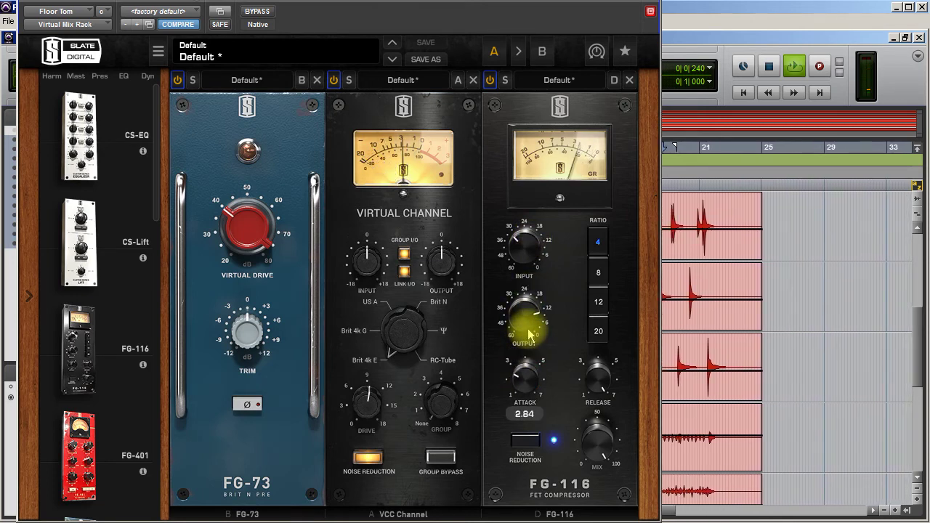
mouse_move(530, 259)
mouse_down()
mouse_move(533, 239)
mouse_move(534, 253)
mouse_up()
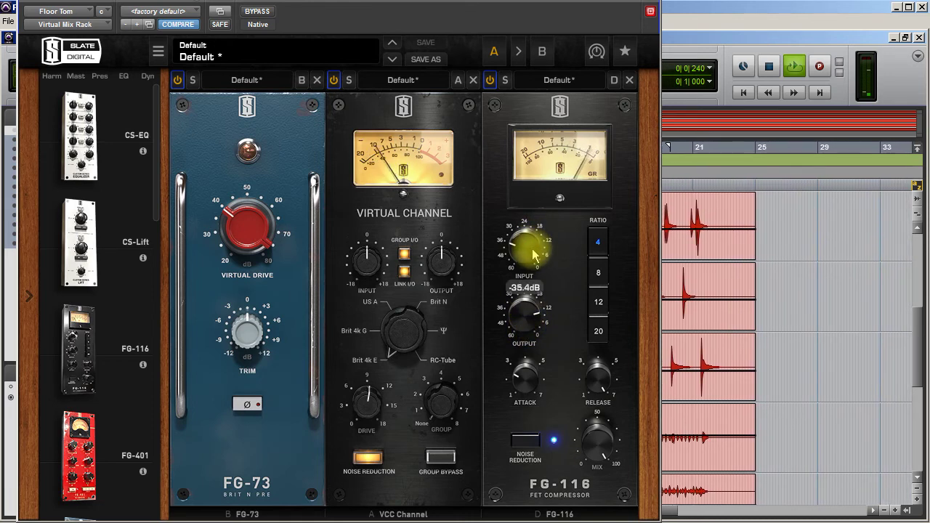
click(657, 11)
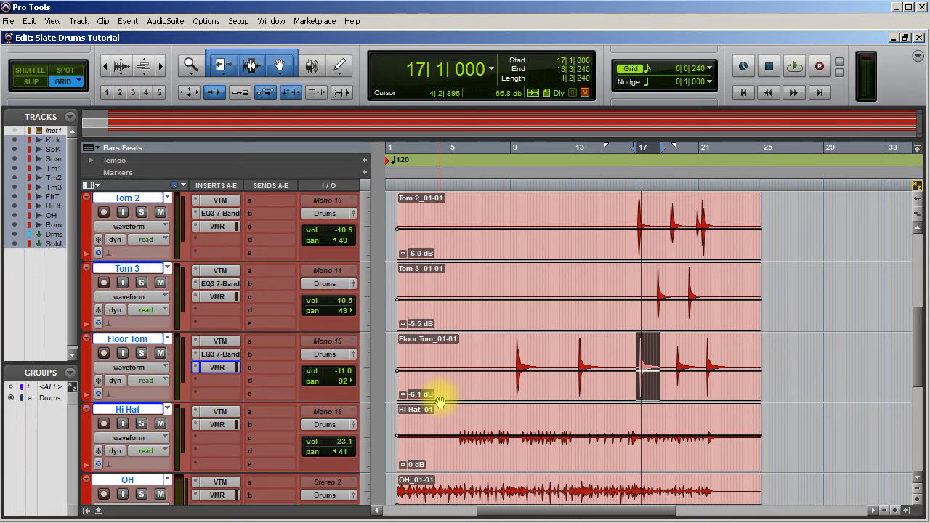
Step: Switch to the Mix window and play back the full drum mix to check the fader levels
key(ctrl+equal)
scroll(442, 264, down, 2)
scroll(443, 264, up, 2)
scroll(442, 270, down, 3)
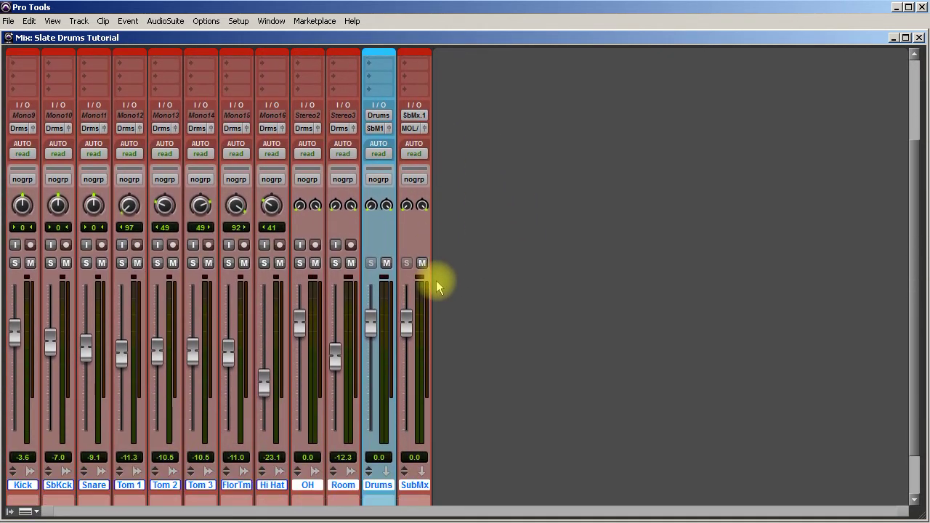
key(space)
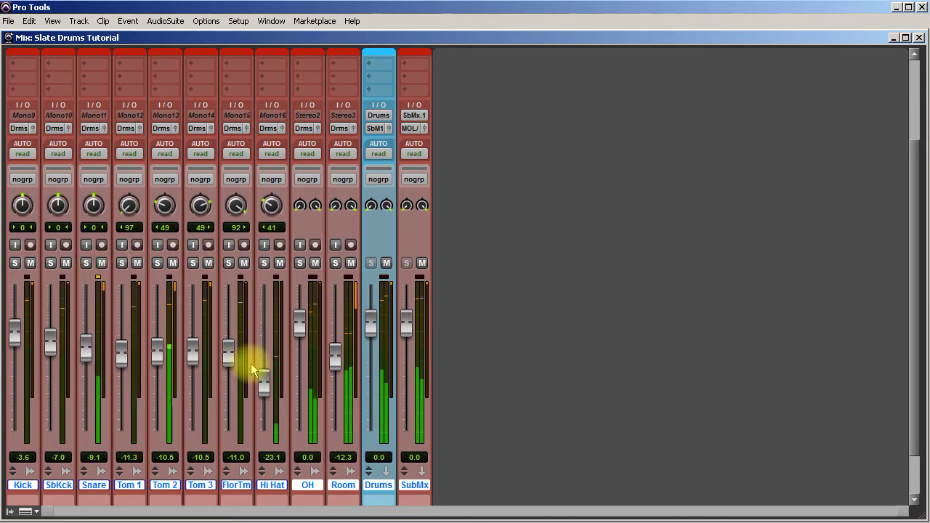
Step: Lower the Trim of the FG-76 preamp in the Snare's Virtual Mix Rack and close the rack
scroll(181, 315, up, 3)
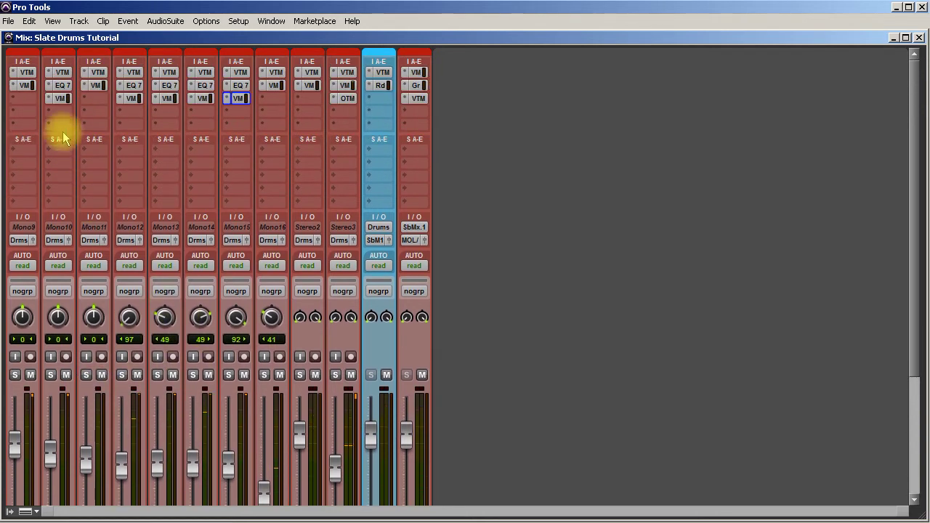
click(93, 85)
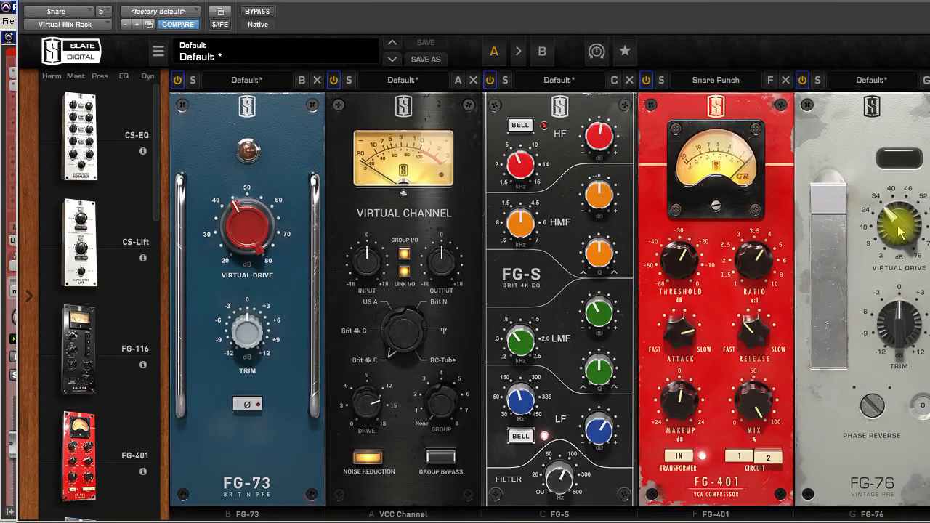
mouse_move(897, 236)
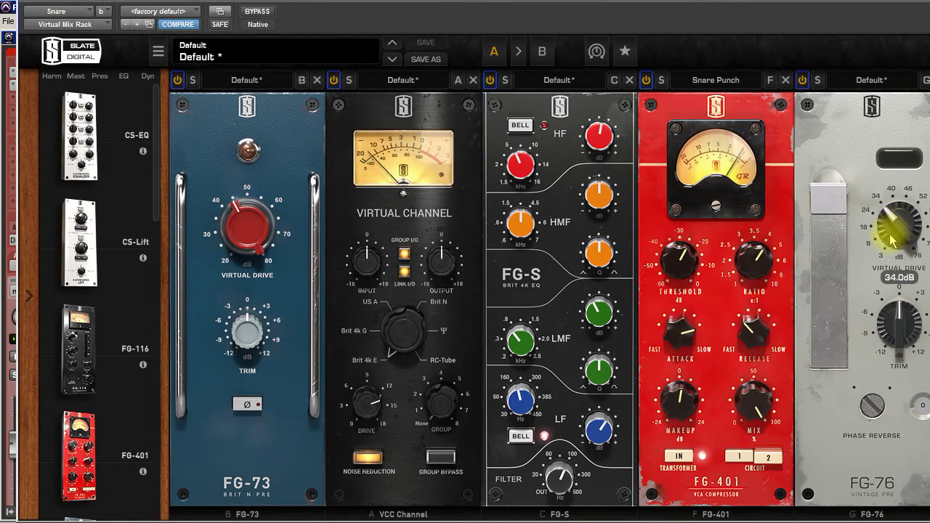
drag(900, 320, 899, 336)
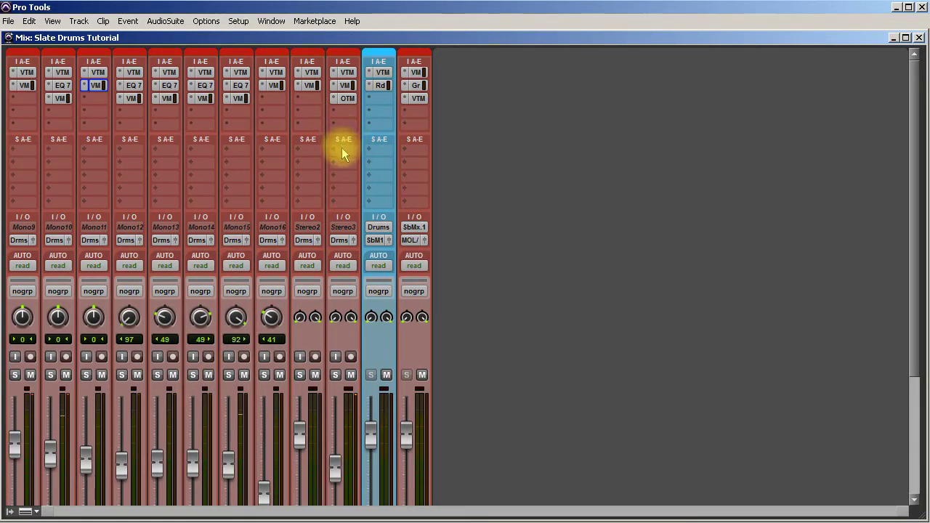
Step: Restart playback from the beginning of the Tom 2 clip and lower the OH fader to -3.0 dB
key(ctrl+=)
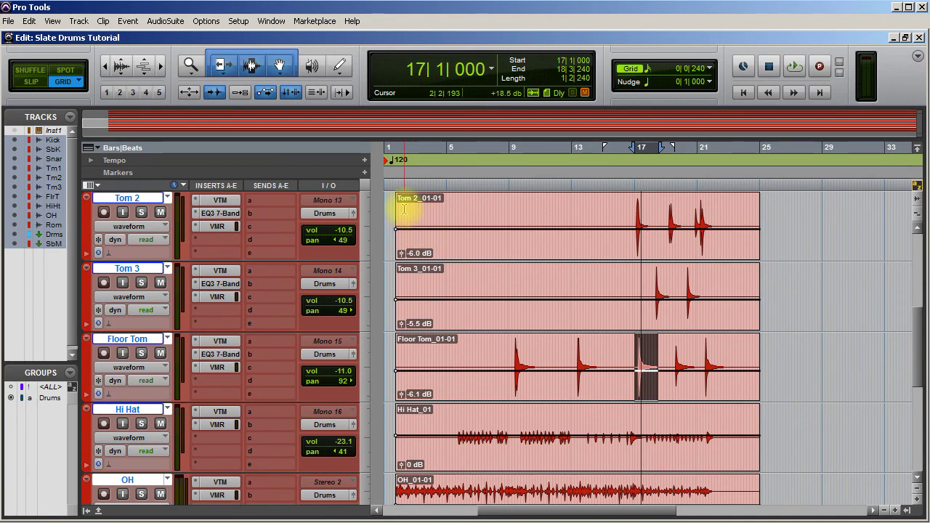
click(404, 209)
key(ctrl+=)
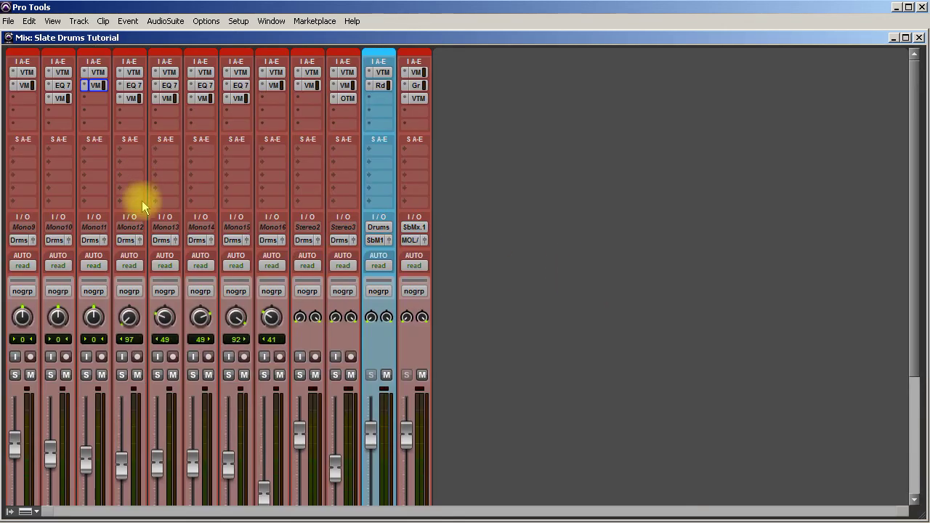
scroll(296, 356, down, 2)
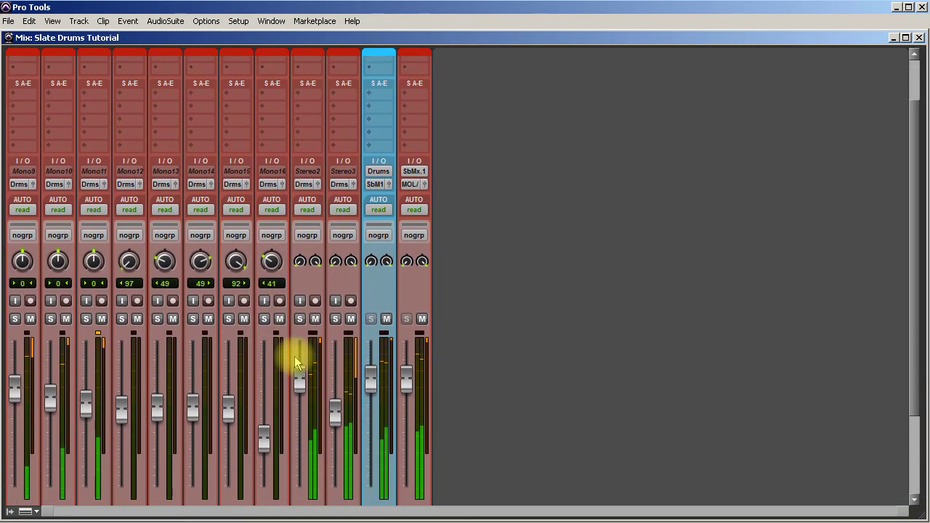
scroll(294, 356, down, 3)
drag(301, 294, 300, 302)
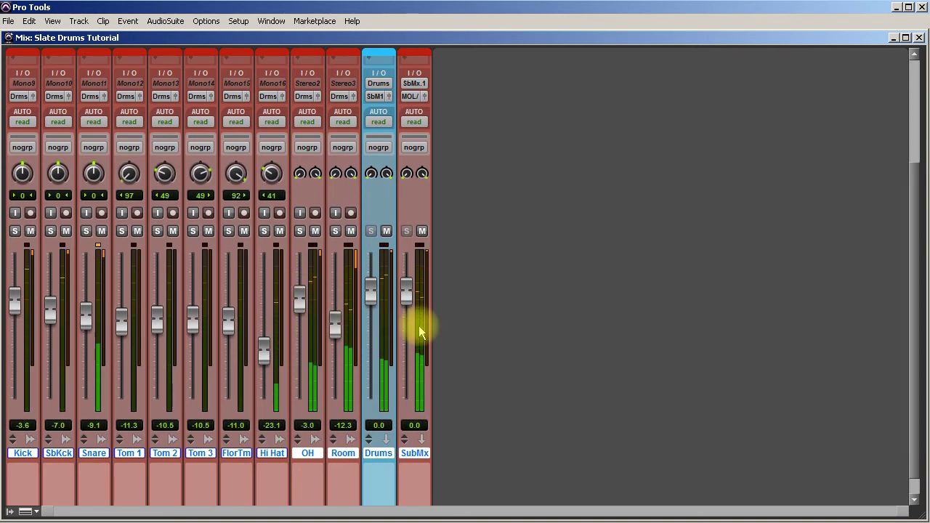
click(99, 247)
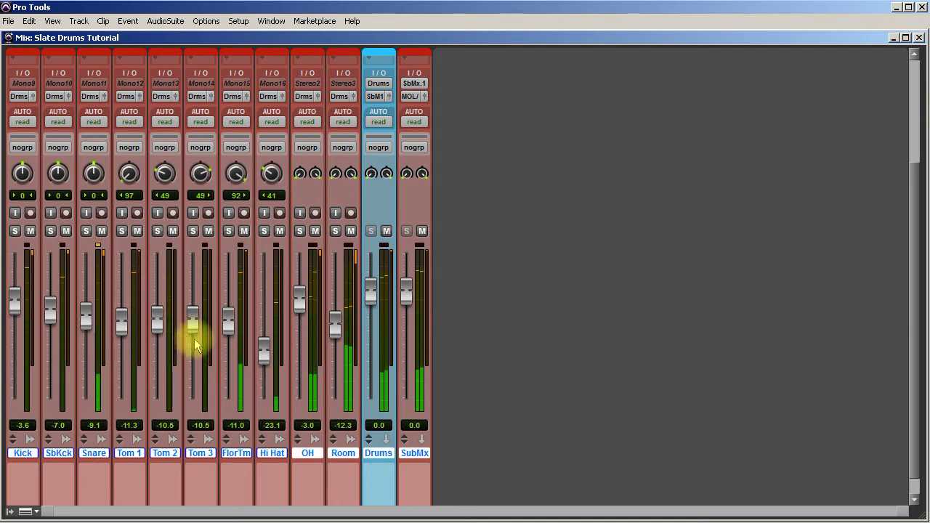
Step: Review the modules in the SubMix track's Virtual Mix Rack during playback and close the rack
scroll(421, 291, up, 3)
scroll(419, 289, up, 1)
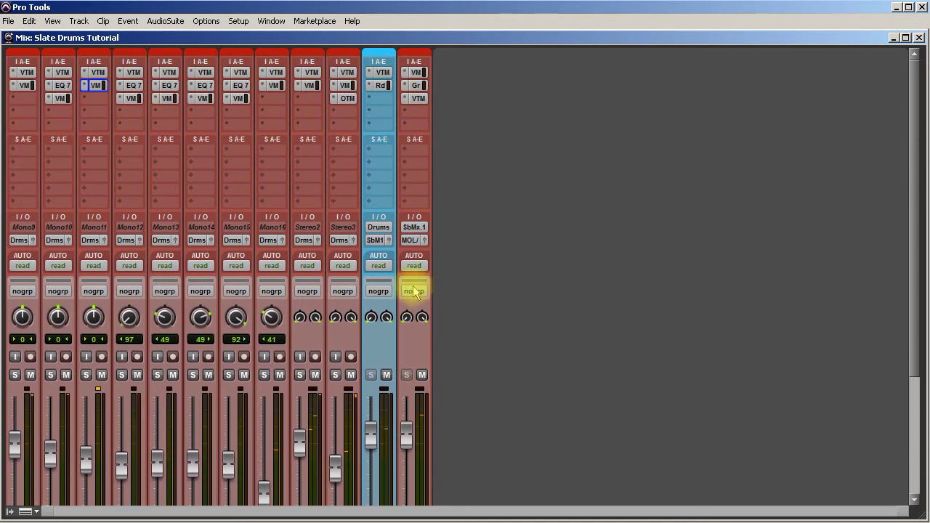
click(417, 74)
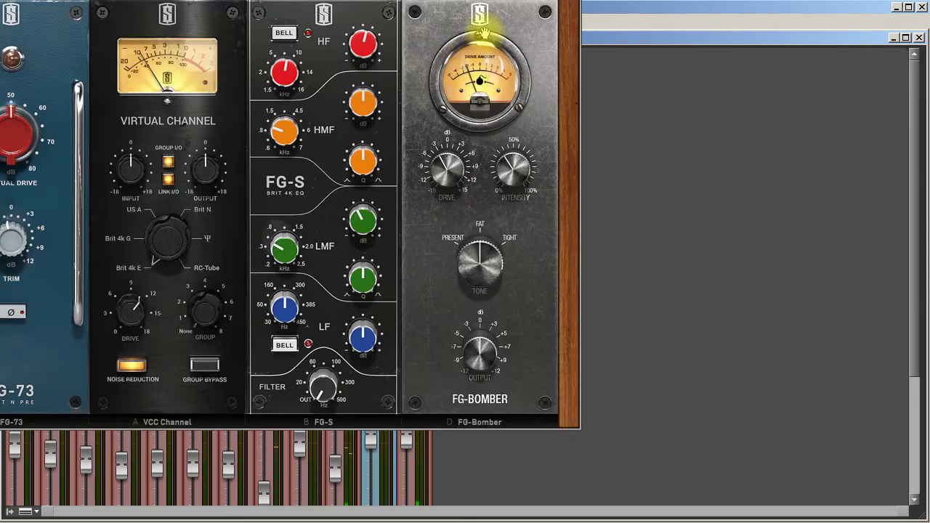
key(ctrl+w)
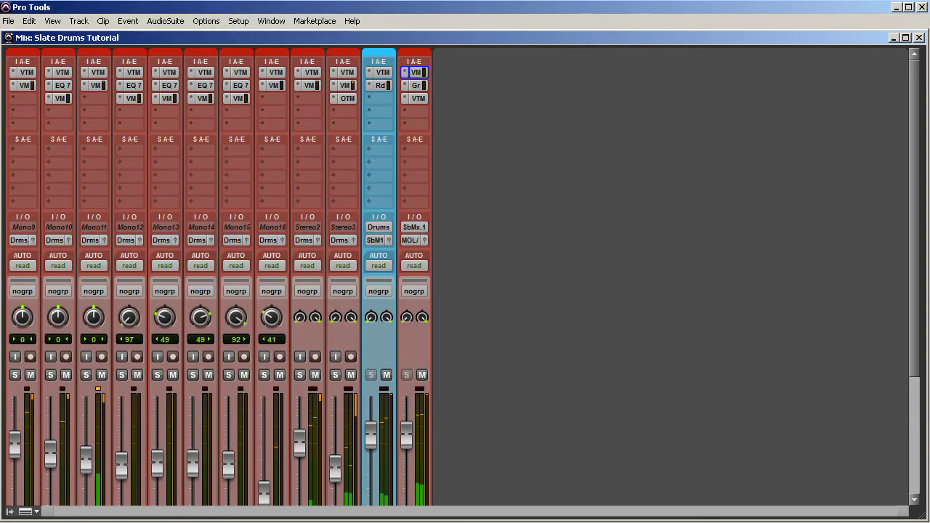
Step: Repeatedly bypass and re-enable the inserts across all tracks during playback to compare the raw and processed drum mix
ctrl+alt+click(416, 74)
ctrl+alt+click(418, 88)
ctrl+alt+click(420, 99)
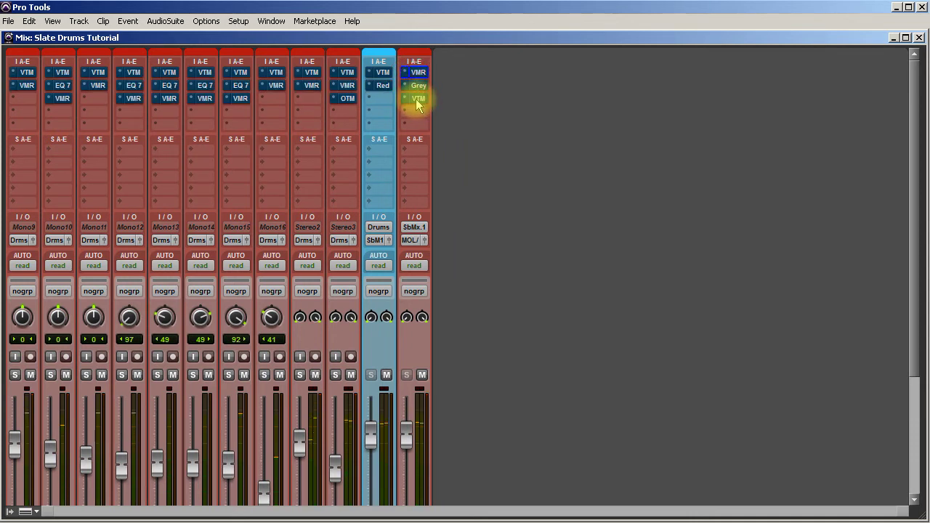
ctrl+alt+click(418, 99)
ctrl+alt+click(416, 86)
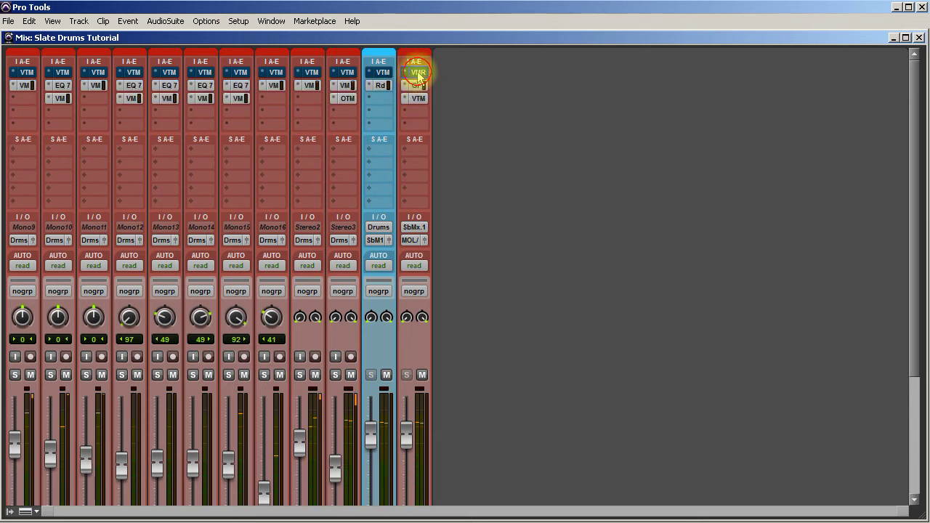
ctrl+alt+click(417, 73)
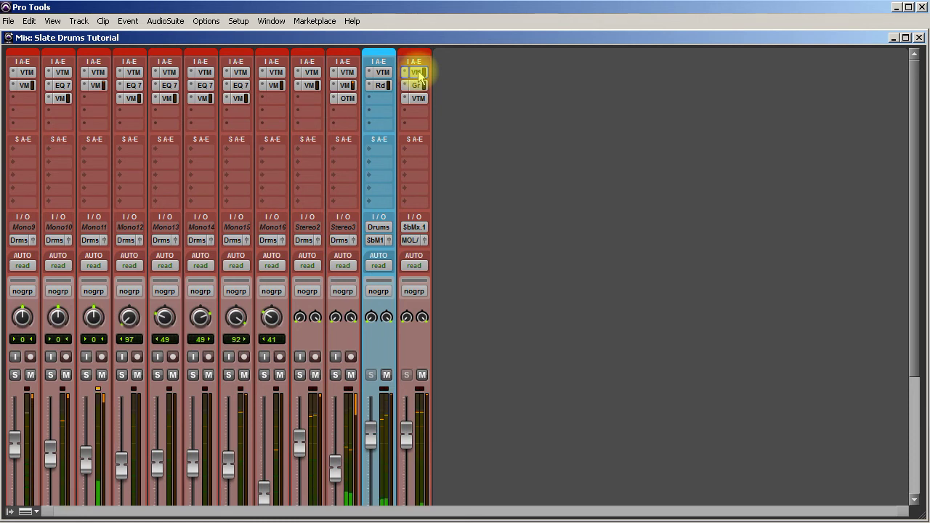
ctrl+alt+click(418, 73)
ctrl+alt+click(418, 86)
ctrl+alt+click(418, 99)
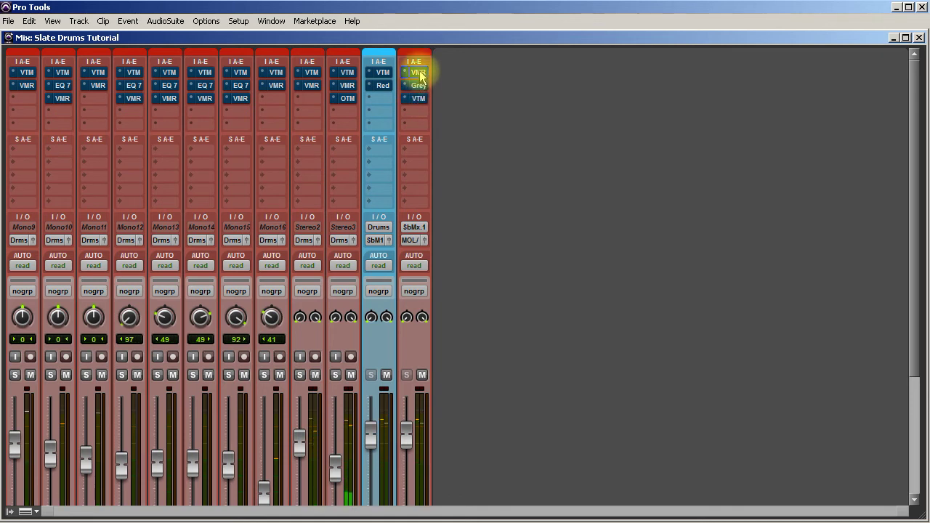
ctrl+alt+click(418, 72)
ctrl+alt+click(418, 85)
ctrl+alt+click(417, 99)
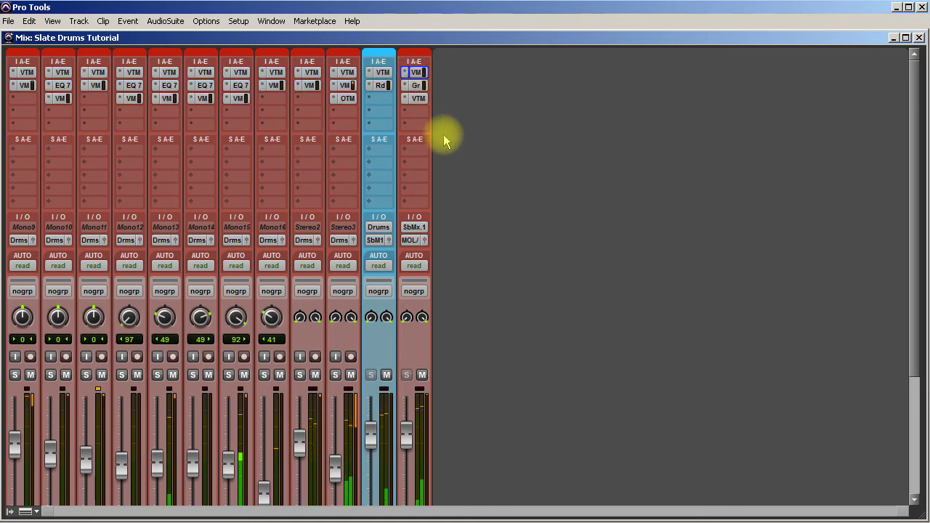
ctrl+alt+click(417, 73)
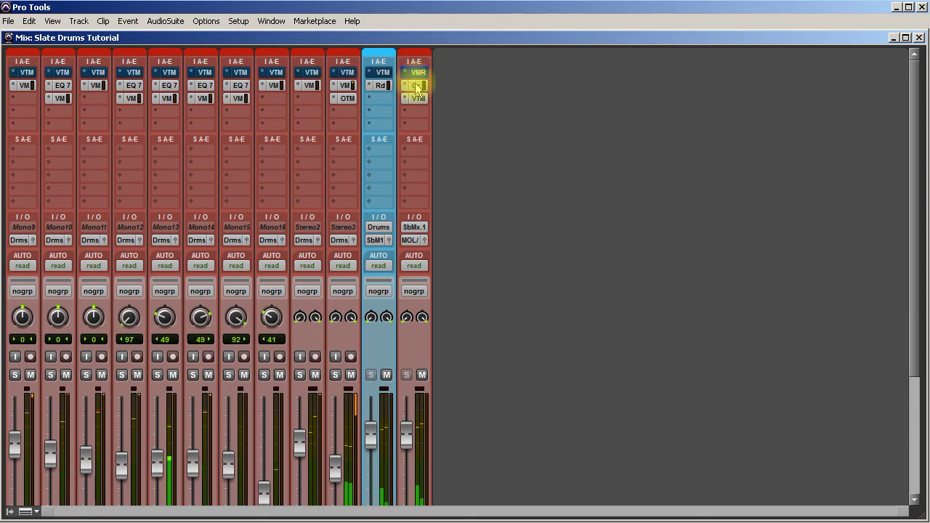
ctrl+alt+click(418, 86)
ctrl+alt+click(418, 98)
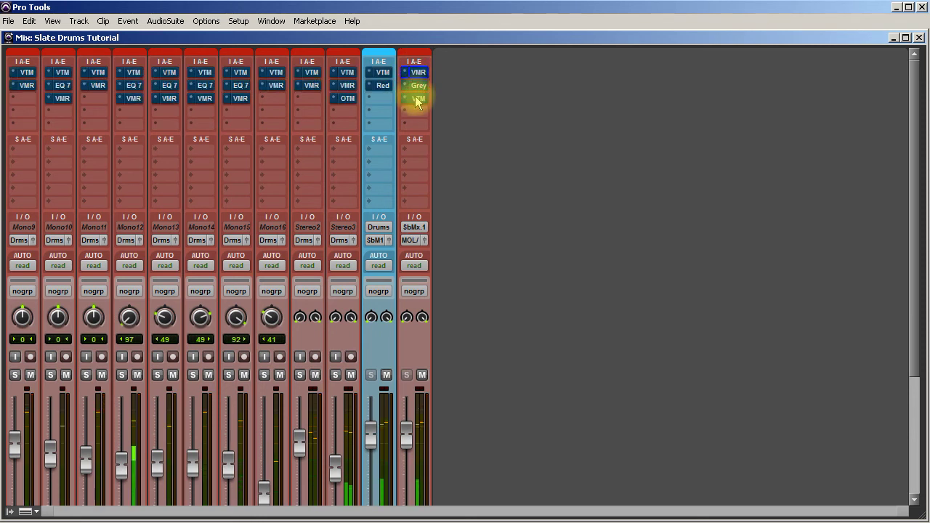
ctrl+alt+click(416, 99)
ctrl+alt+click(416, 85)
ctrl+alt+click(415, 72)
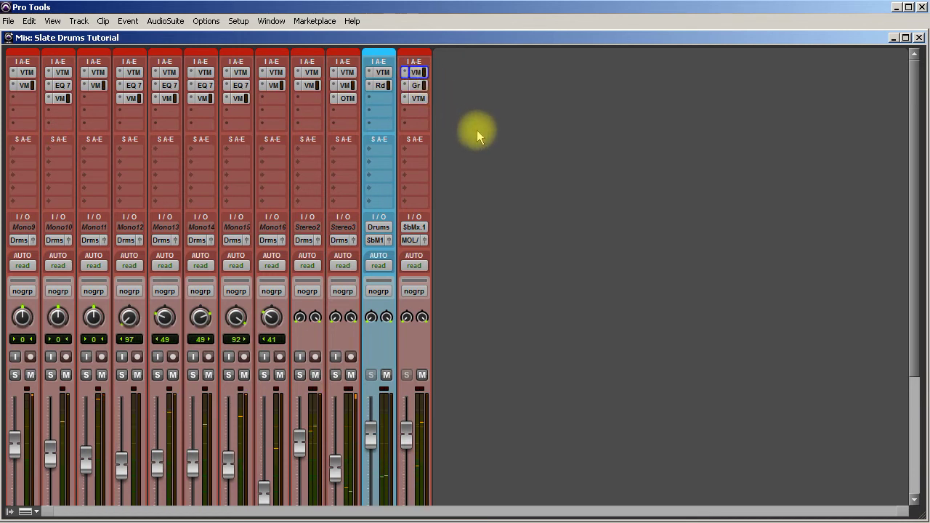
scroll(622, 247, down, 5)
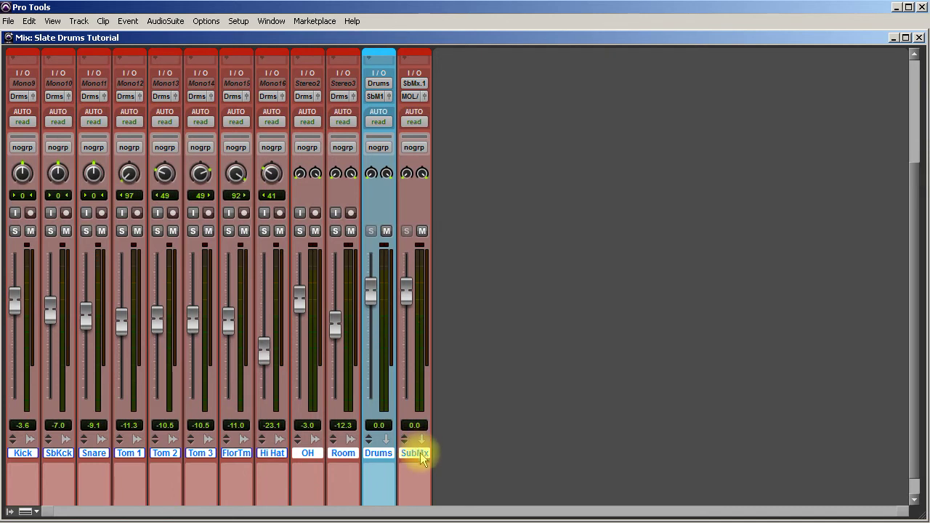
drag(418, 458, 389, 454)
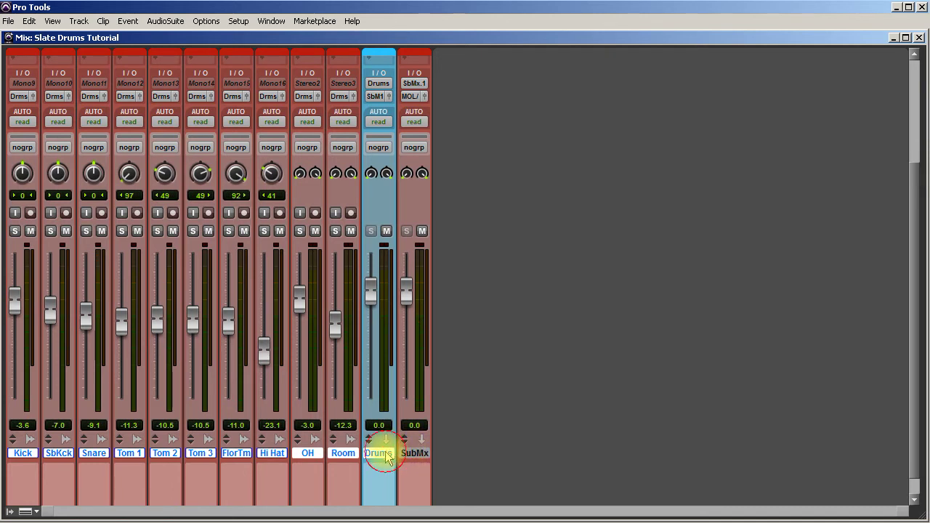
right_click(387, 456)
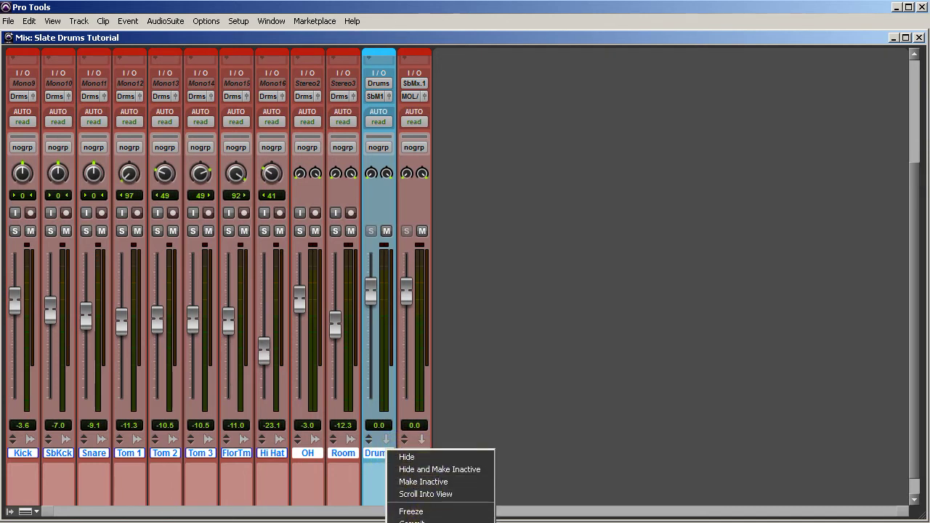
key(ctrl+shift+n)
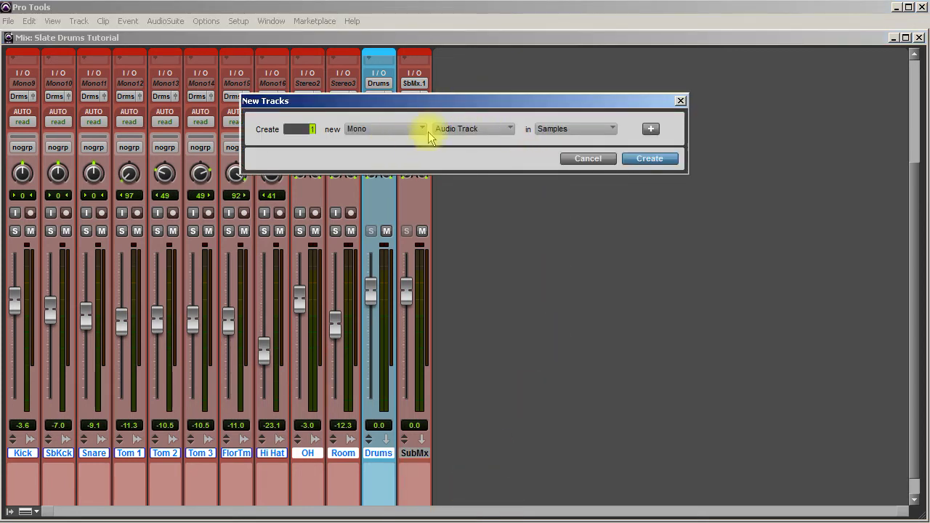
click(421, 129)
click(446, 141)
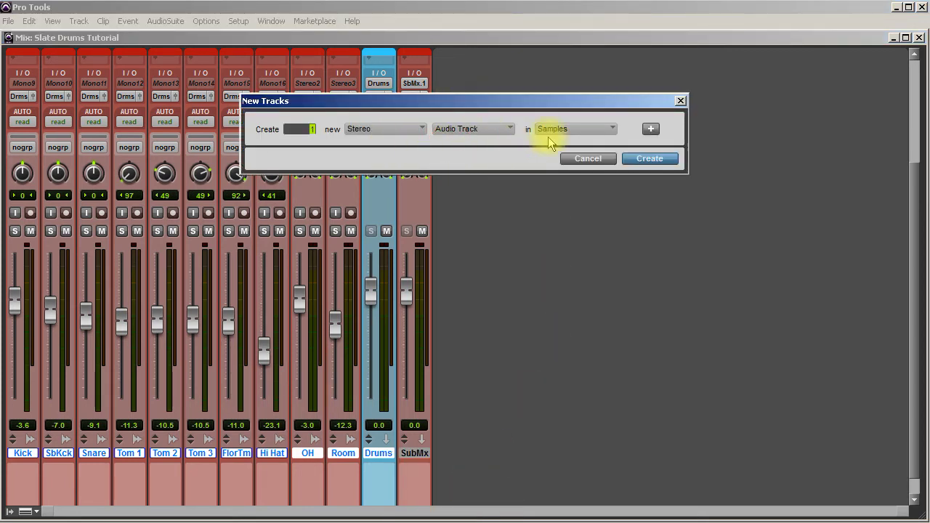
click(651, 161)
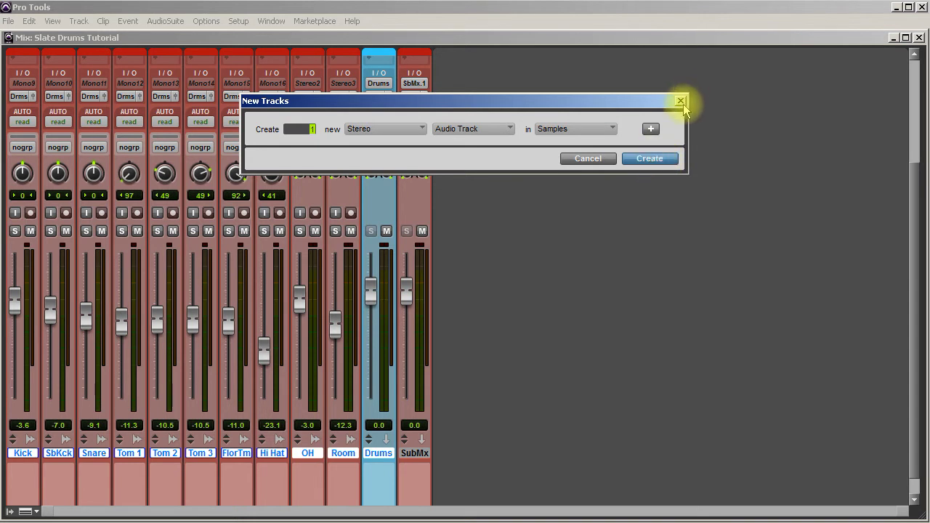
key(Escape)
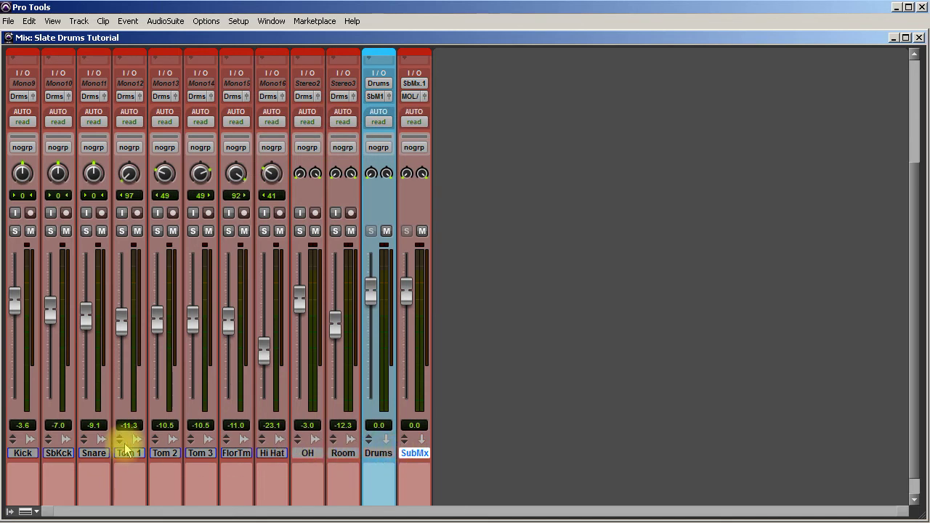
Step: Send the Kick, Sub Kick, Snare, Tom 1–3, Floor Tom and OH tracks to a new stereo Aux Input named Slam
click(23, 453)
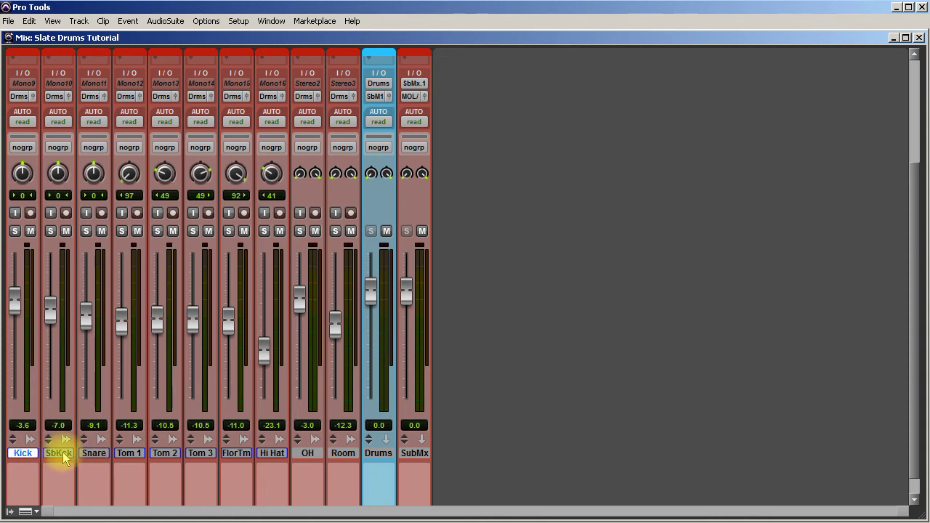
drag(64, 453, 276, 447)
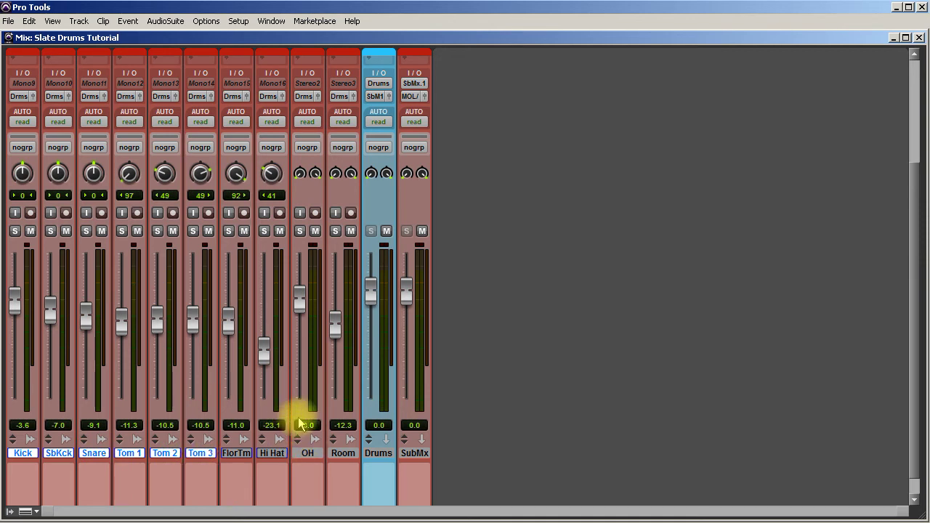
key(ctrl+alt+m)
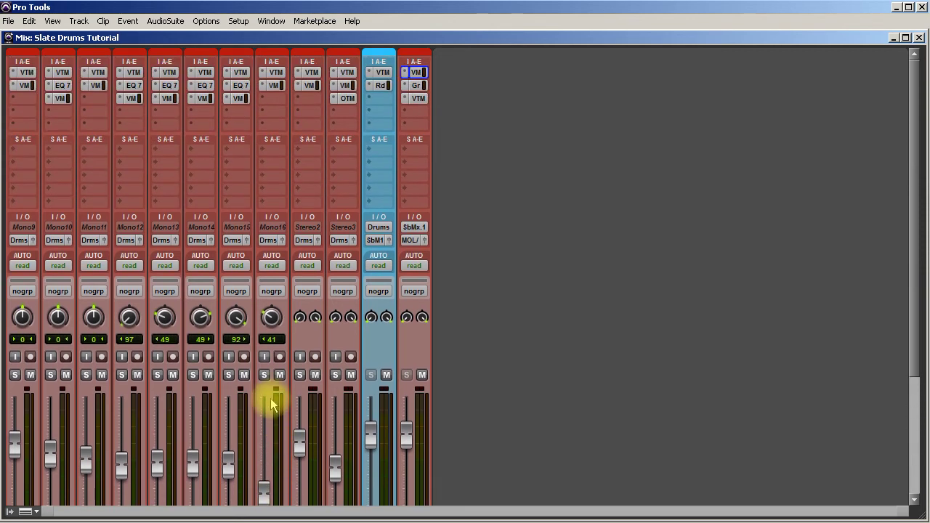
click(305, 153)
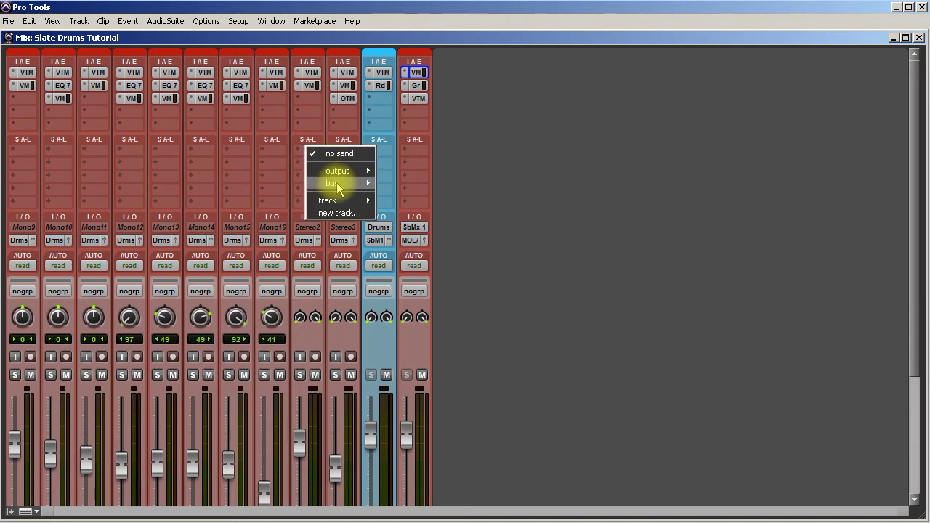
mouse_move(332, 183)
mouse_move(400, 183)
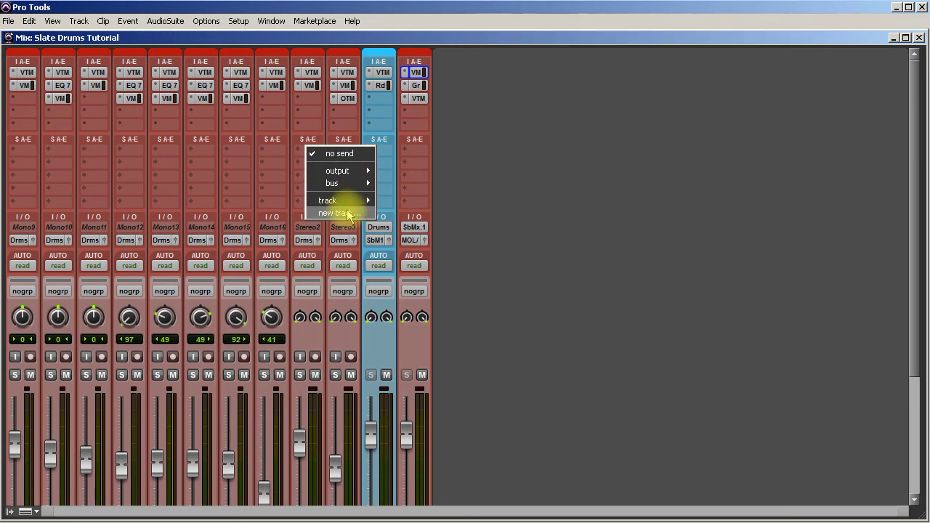
click(347, 213)
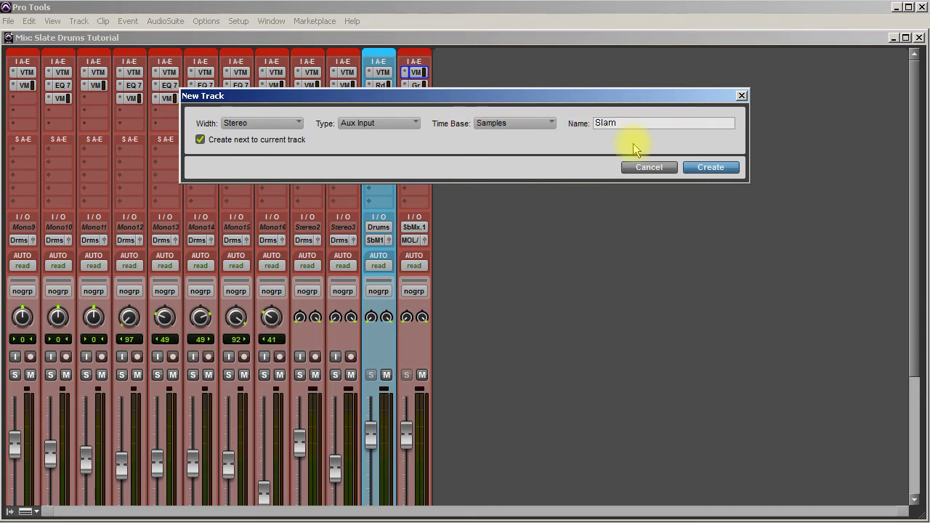
key(Return)
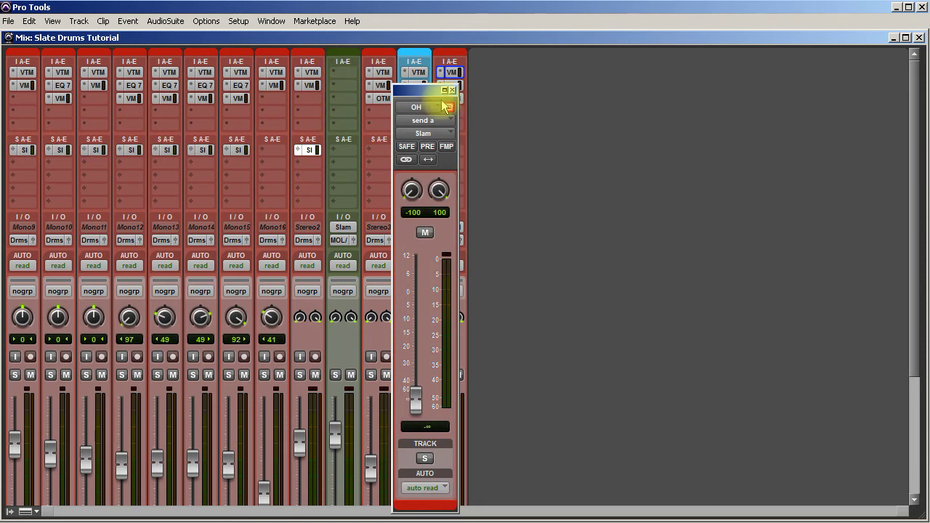
click(451, 91)
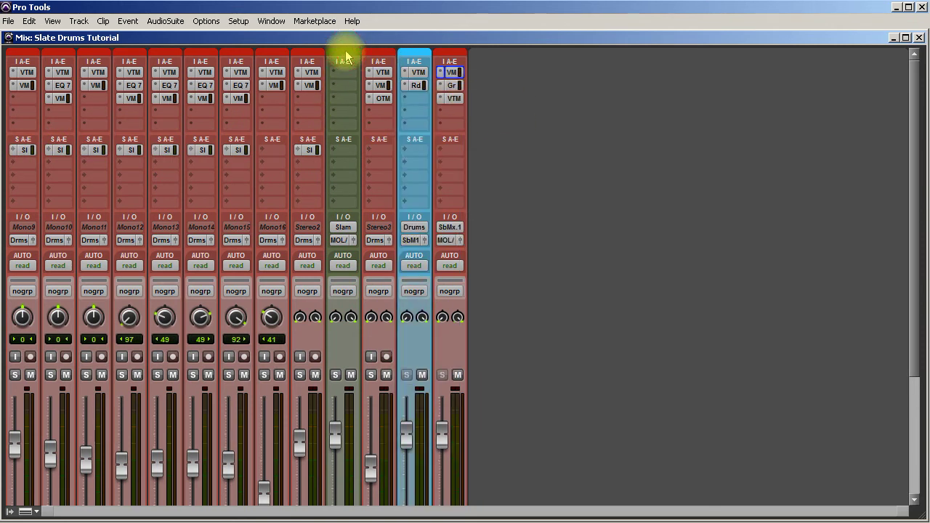
Step: Select only the Slam track and move it between the Drums and SubMix tracks
scroll(576, 256, down, 3)
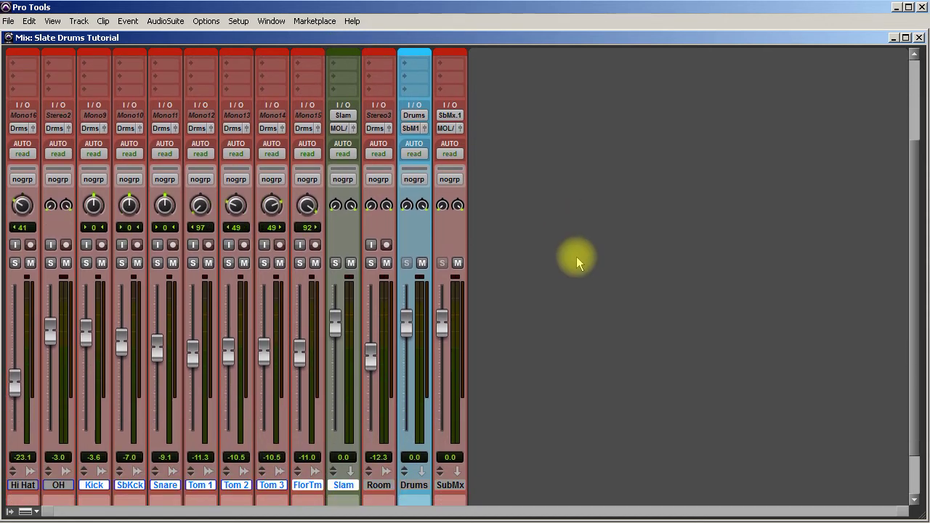
click(353, 485)
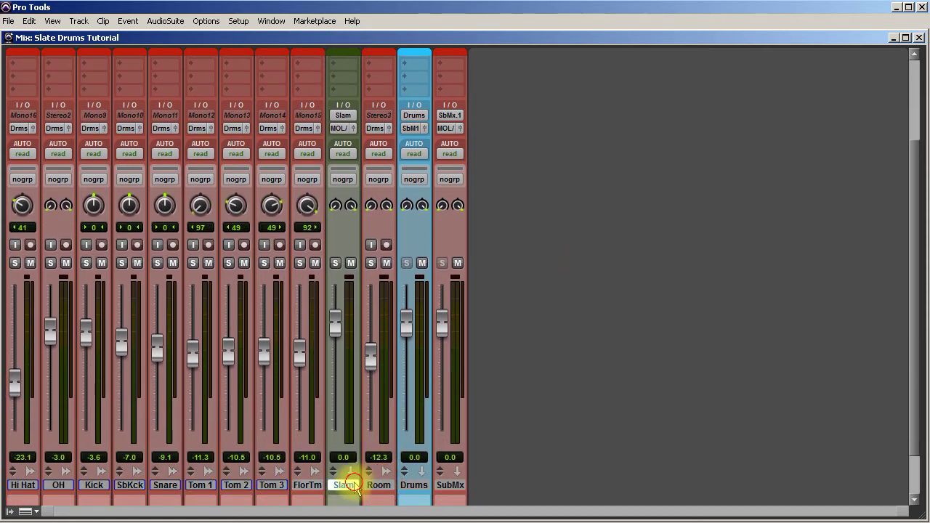
scroll(326, 162, up, 3)
click(347, 45)
drag(402, 46, 431, 47)
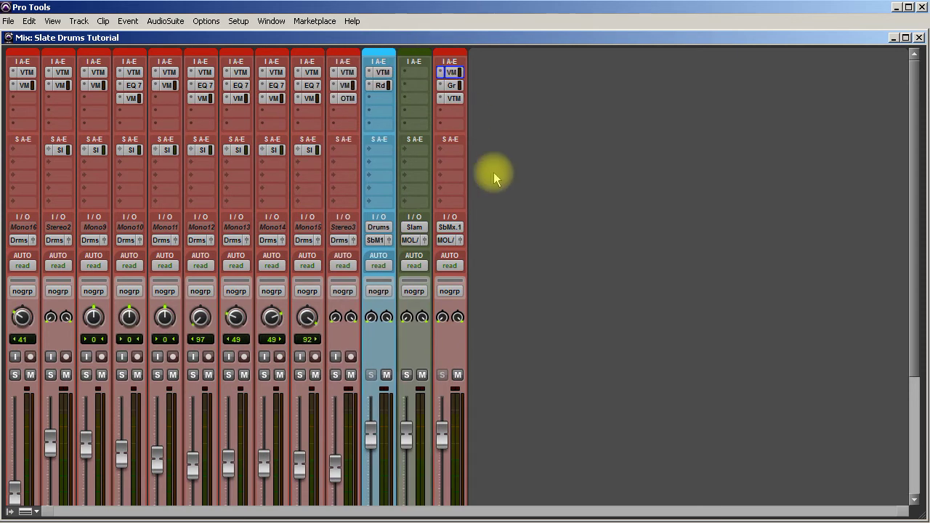
Step: Route the Slam track's output to the Sub Mix.1 (Stereo) bus
click(411, 240)
mouse_move(439, 274)
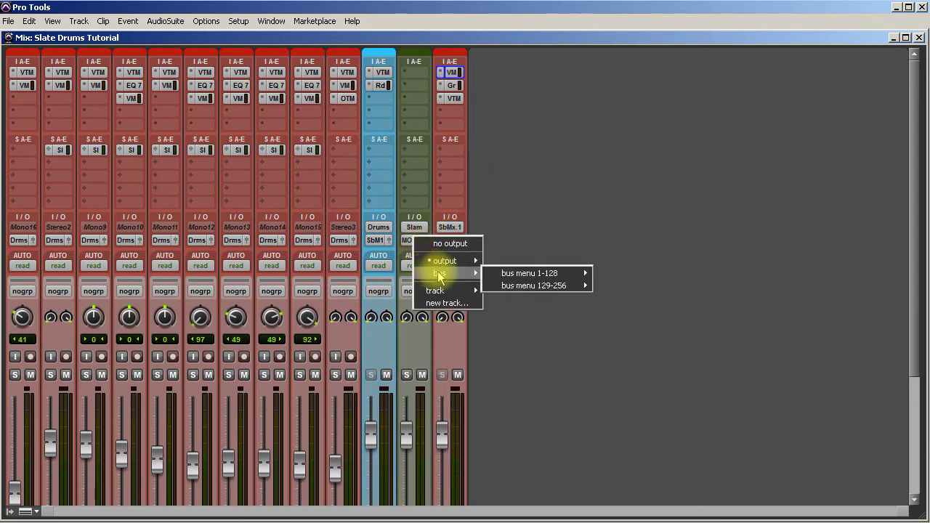
mouse_move(550, 276)
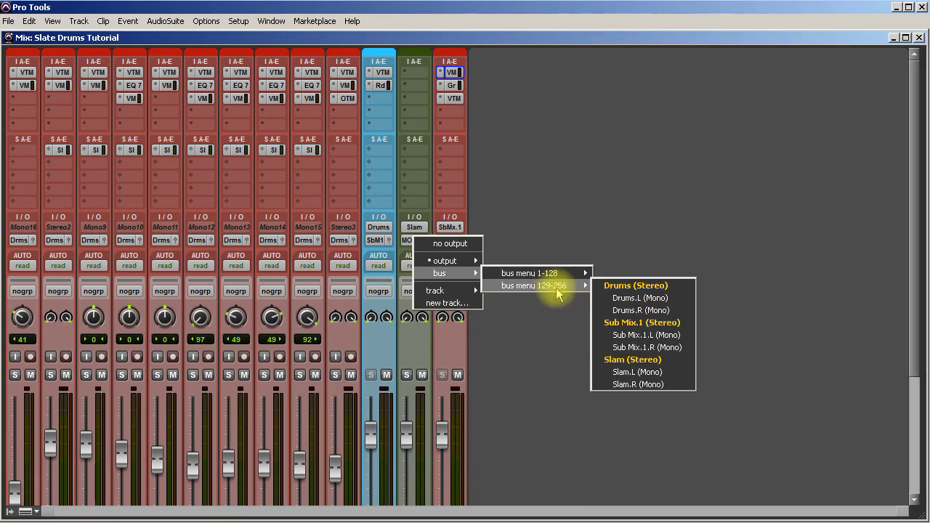
click(642, 322)
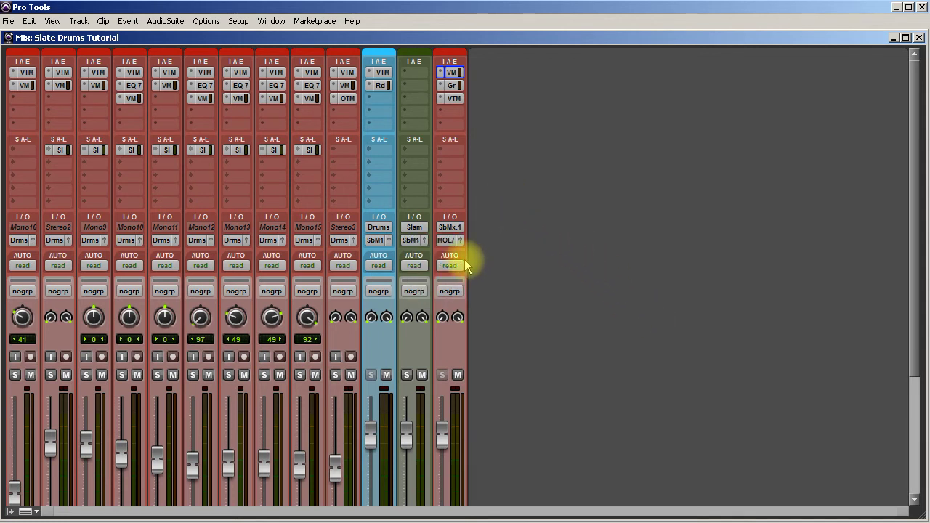
scroll(464, 252, down, 3)
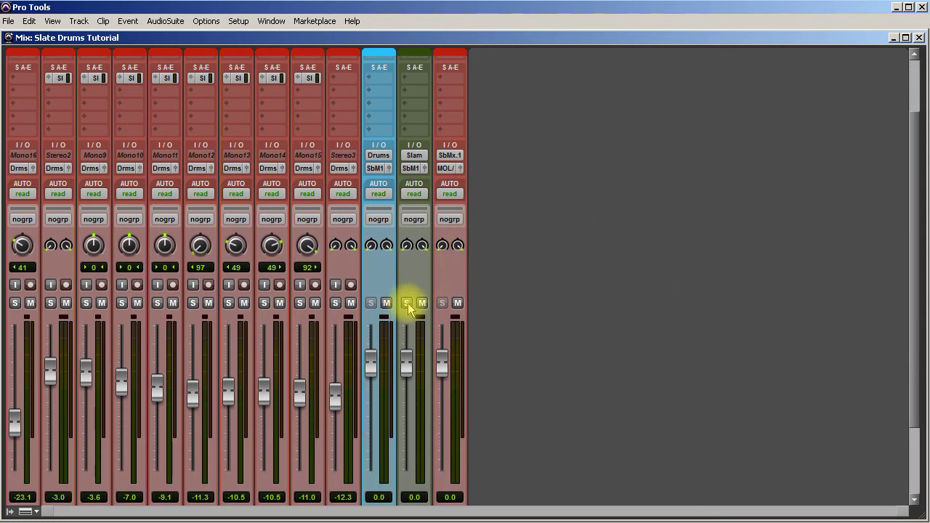
Step: Set the OH track's Slam send to pre-fader with Follow Main Pan on and its level at 0.0 dB, closing the send window
scroll(412, 305, up, 3)
click(62, 151)
click(427, 148)
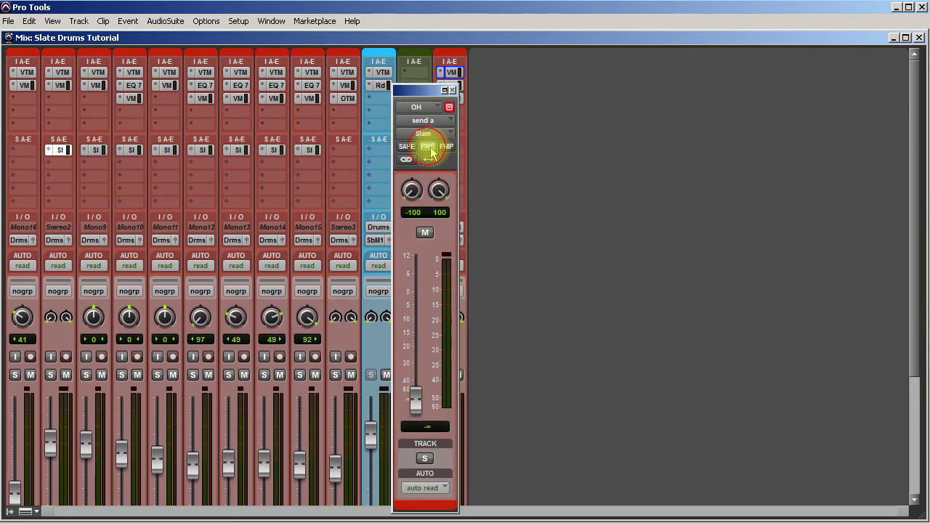
click(446, 148)
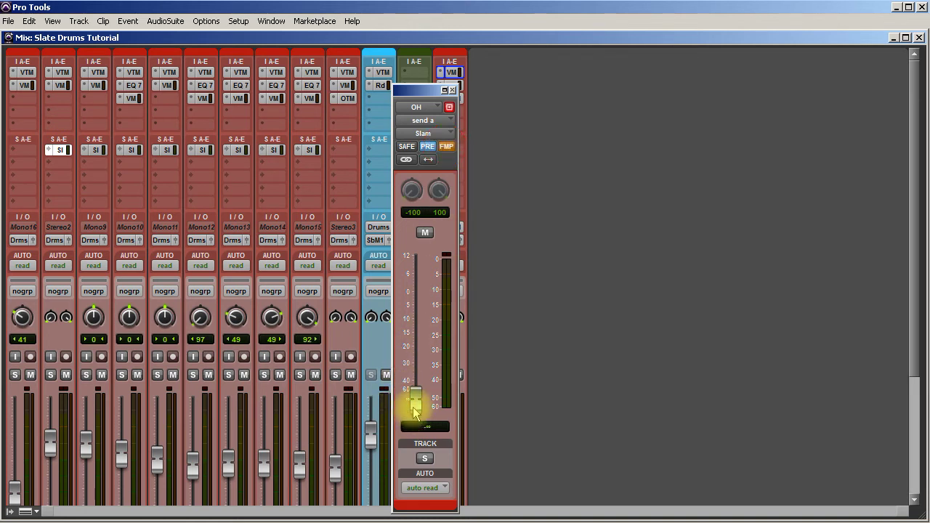
alt+click(415, 393)
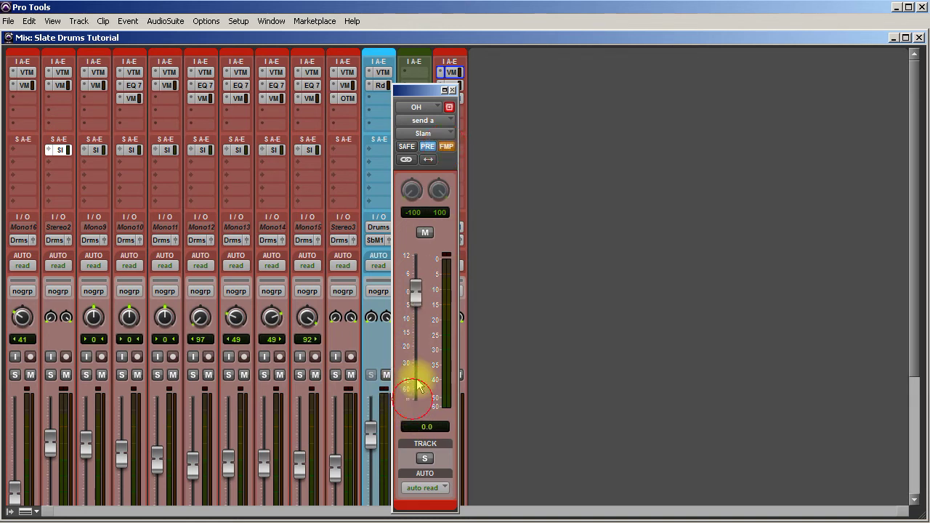
click(452, 91)
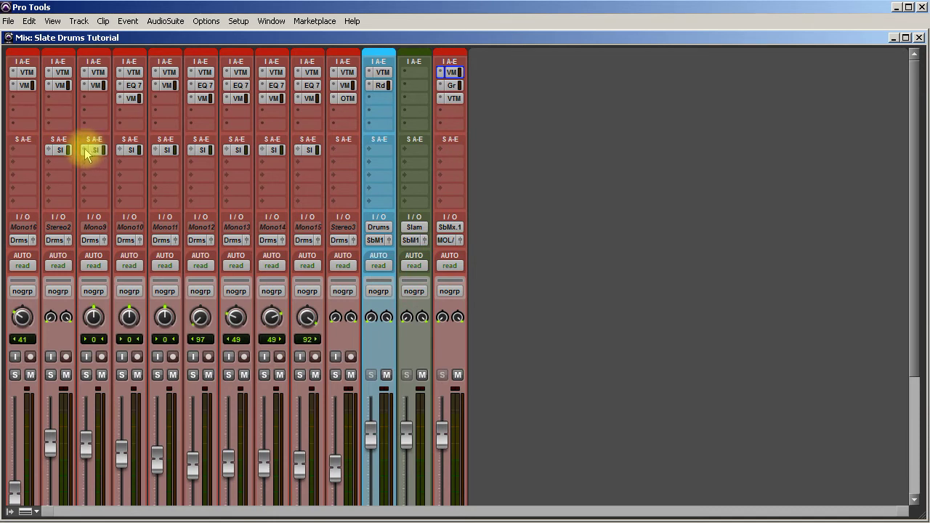
Step: Copy the OH send settings to the Slam sends on the other drum tracks and check the result on the Floor Tom send
drag(62, 154, 310, 156)
click(310, 150)
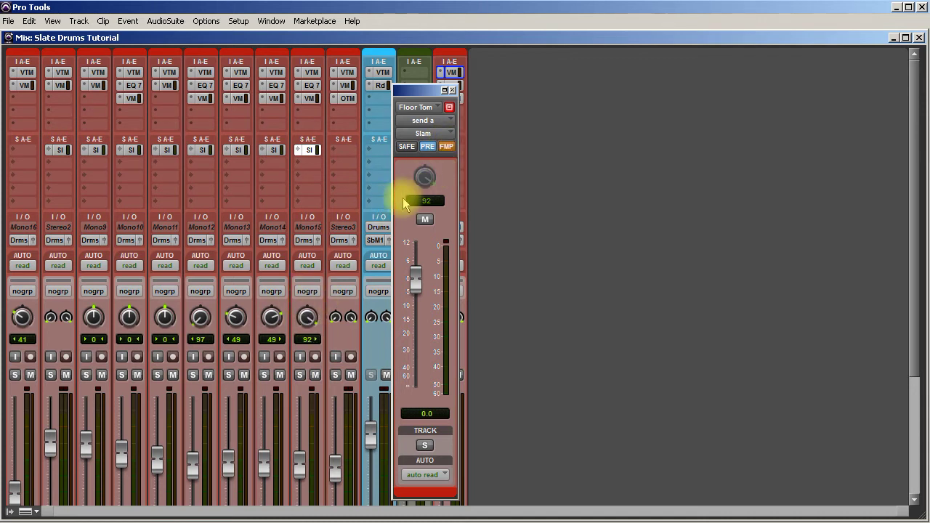
click(452, 90)
Step: Solo the Slam track and mute Drums to audition the sends during playback, briefly muting SubMix as well
scroll(530, 240, down, 3)
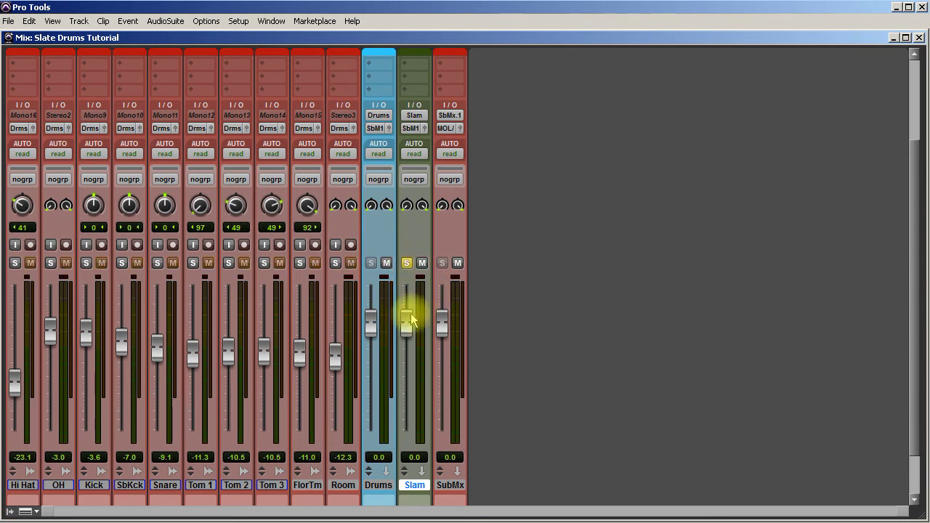
click(387, 263)
click(458, 263)
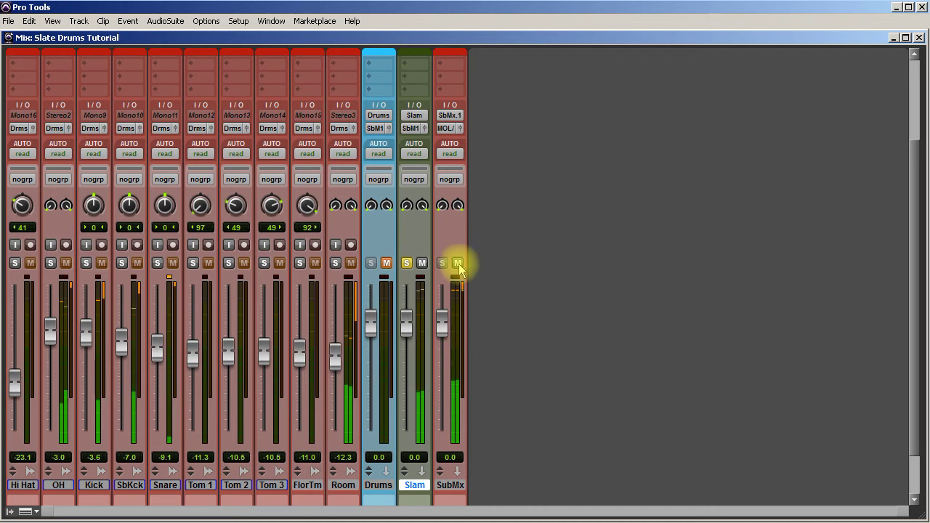
click(458, 263)
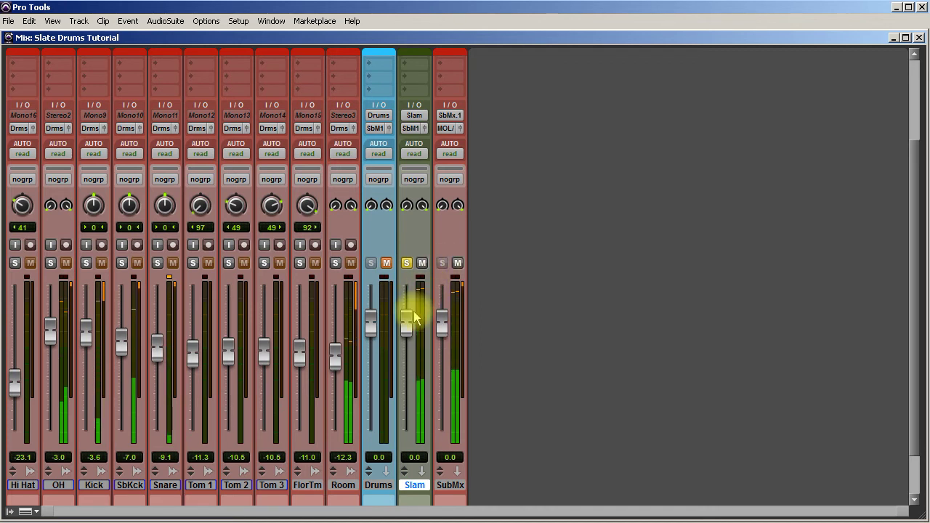
click(386, 263)
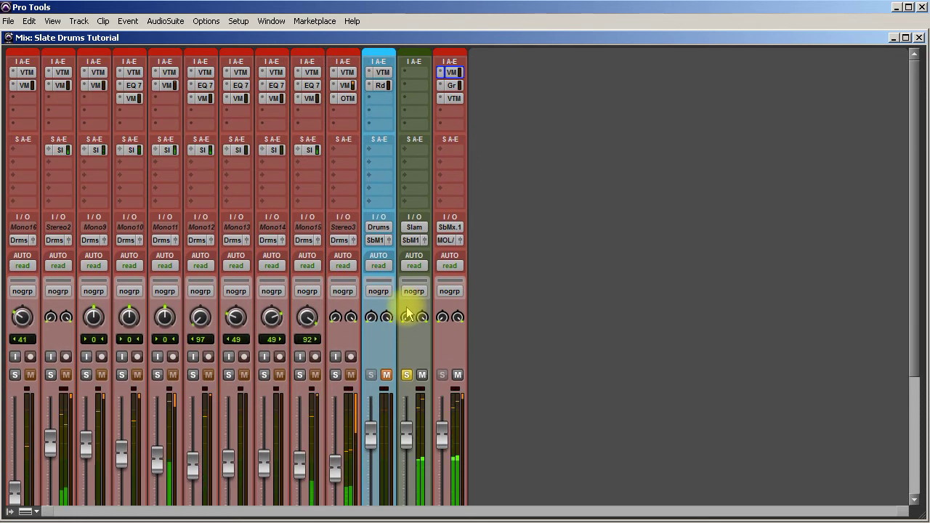
Step: Mute the Slam track while leaving it soloed
scroll(409, 314, down, 4)
click(423, 312)
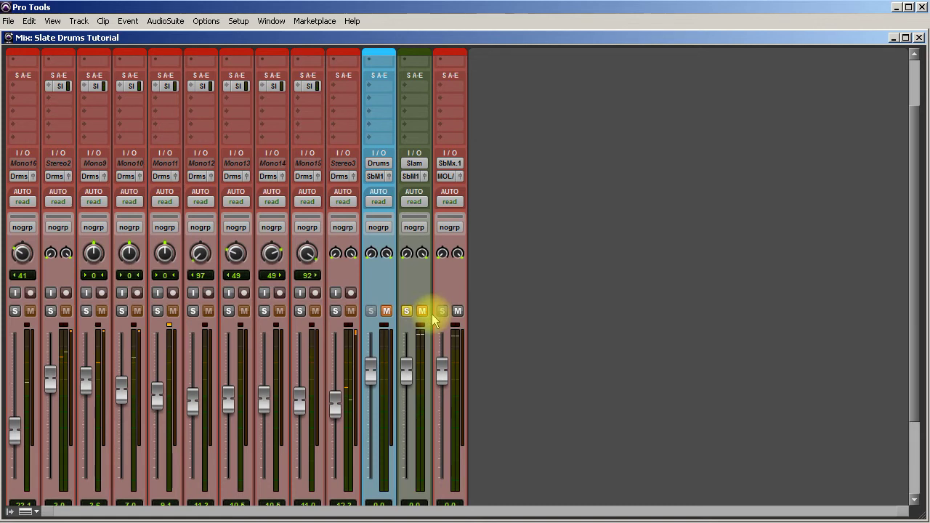
scroll(430, 313, down, 4)
scroll(432, 321, down, 1)
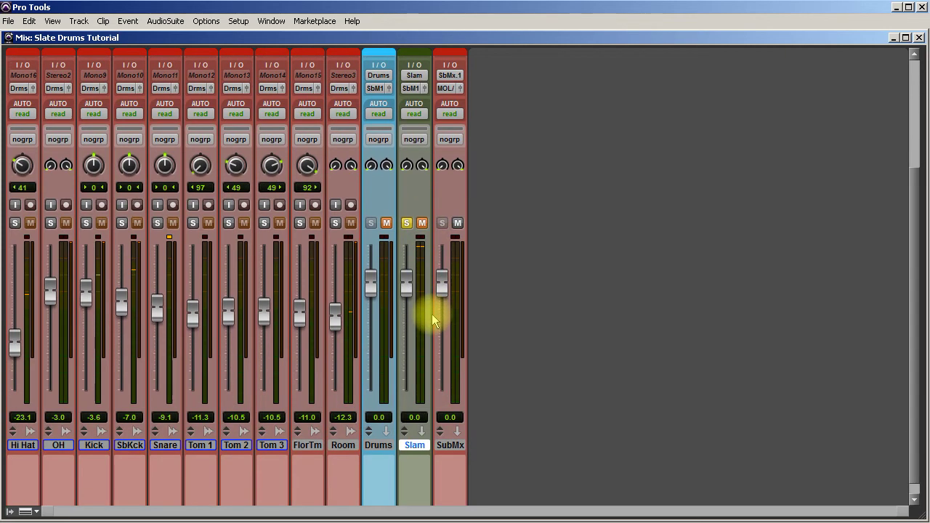
Step: Remove the Slam send from the OH track
scroll(432, 314, up, 7)
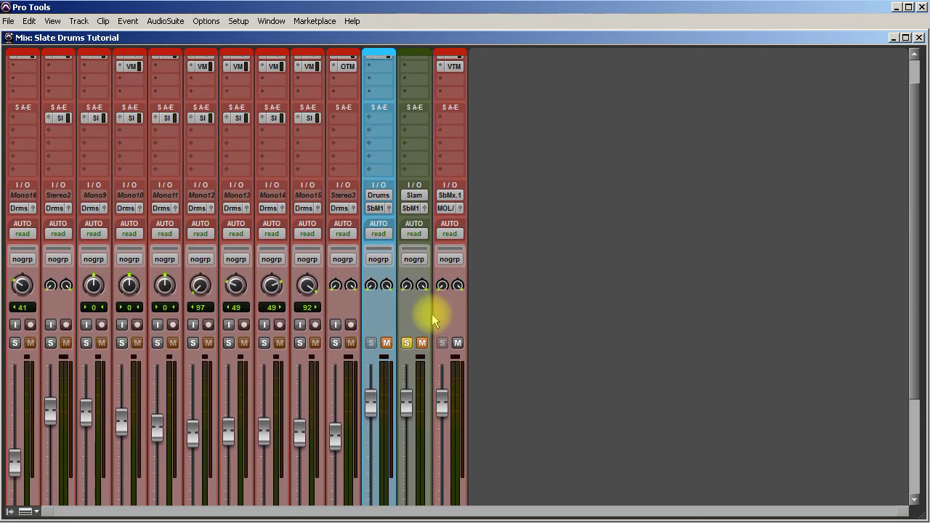
scroll(63, 141, up, 1)
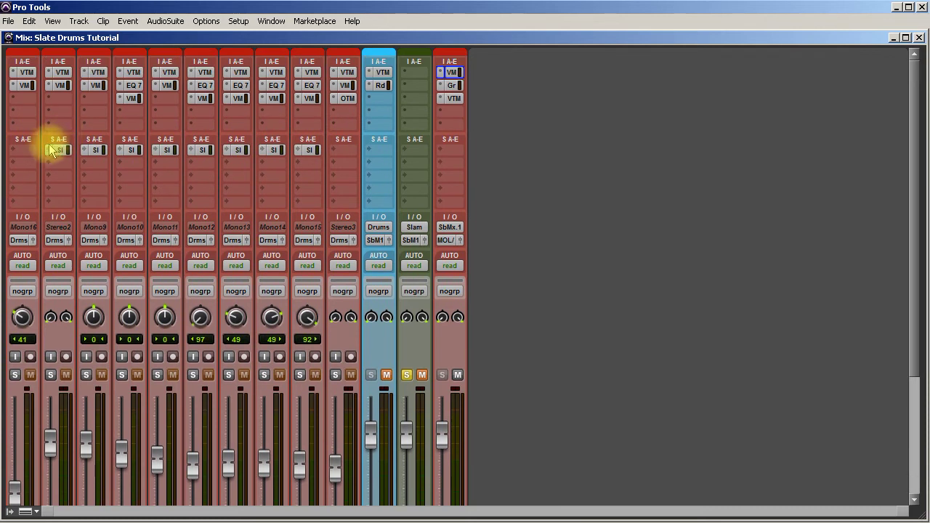
click(54, 150)
click(57, 153)
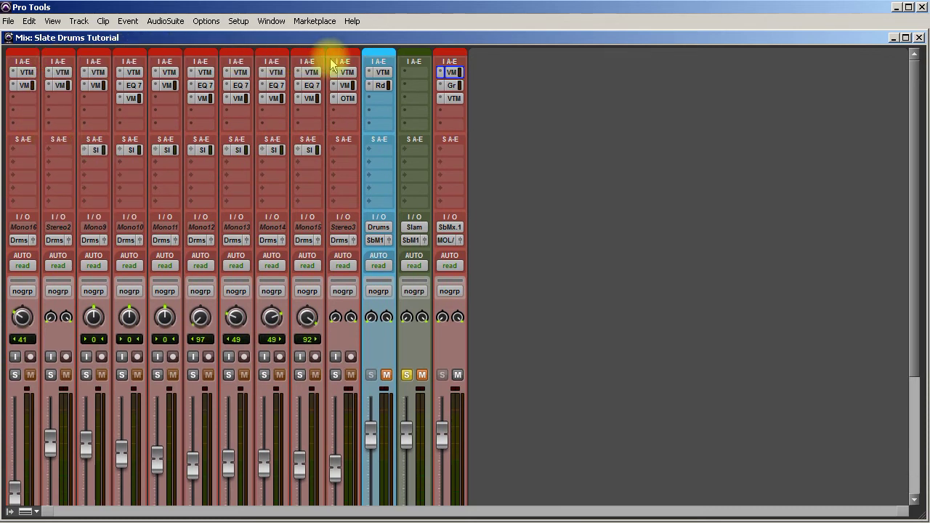
Step: Move the OH track beside Room, and move Hi Hat between Floor Tom and OH
drag(326, 68, 324, 69)
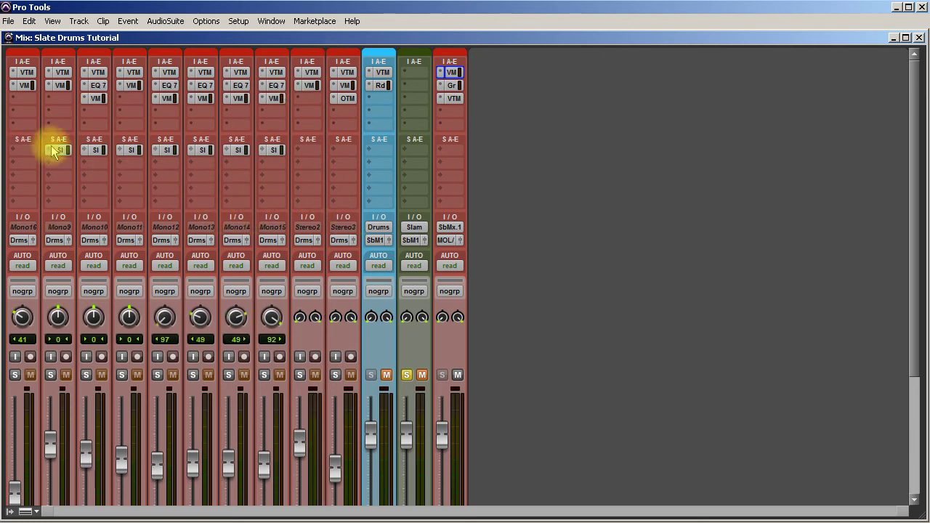
scroll(99, 214, down, 5)
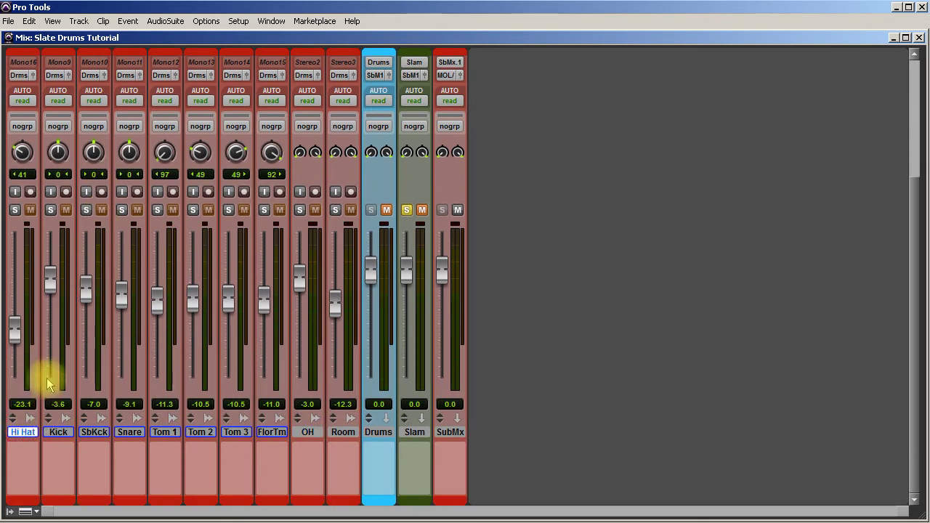
scroll(46, 380, up, 5)
scroll(31, 111, up, 1)
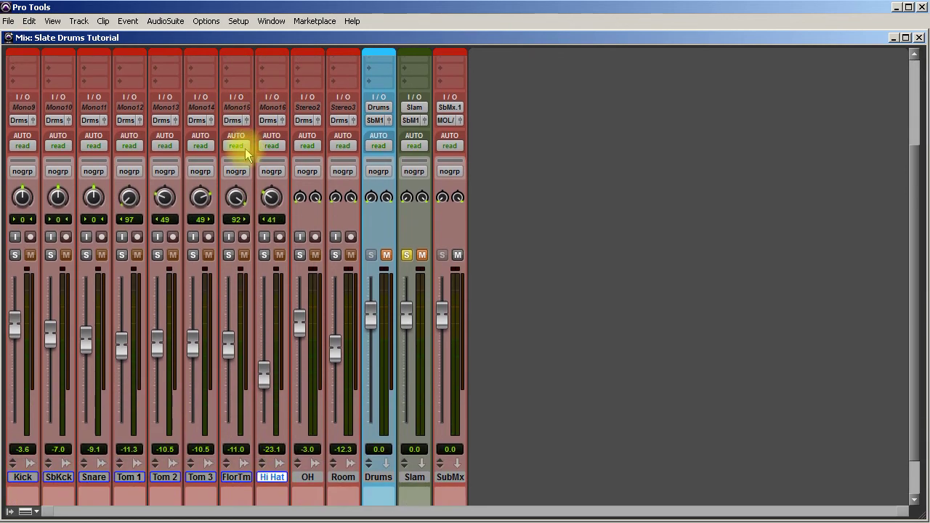
Step: Unmute the Slam track and audition its signal during playback without the overheads feeding it
scroll(242, 147, down, 1)
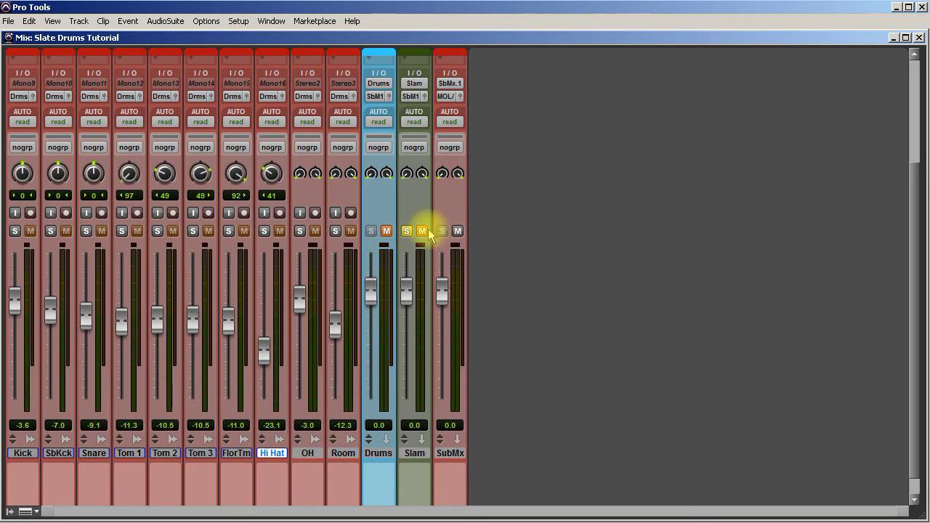
scroll(326, 298, up, 1)
scroll(325, 298, up, 3)
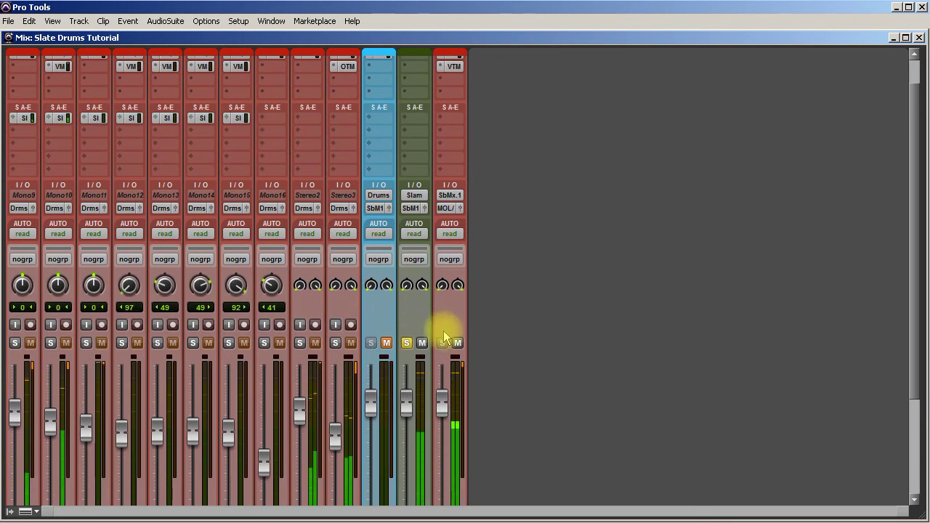
scroll(447, 329, up, 1)
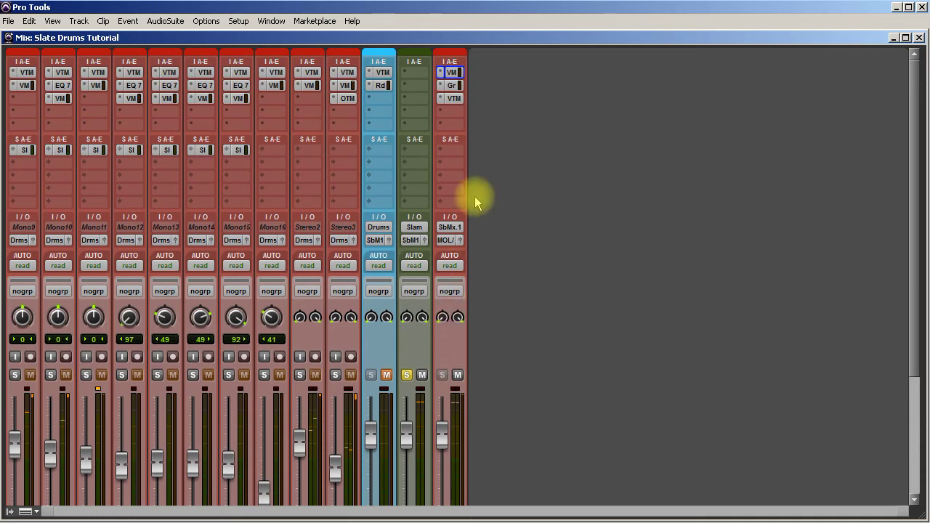
Step: Insert the multichannel Virtual Mix Rack (stereo) plug-in in the Slam track's first insert slot
click(416, 73)
mouse_move(452, 96)
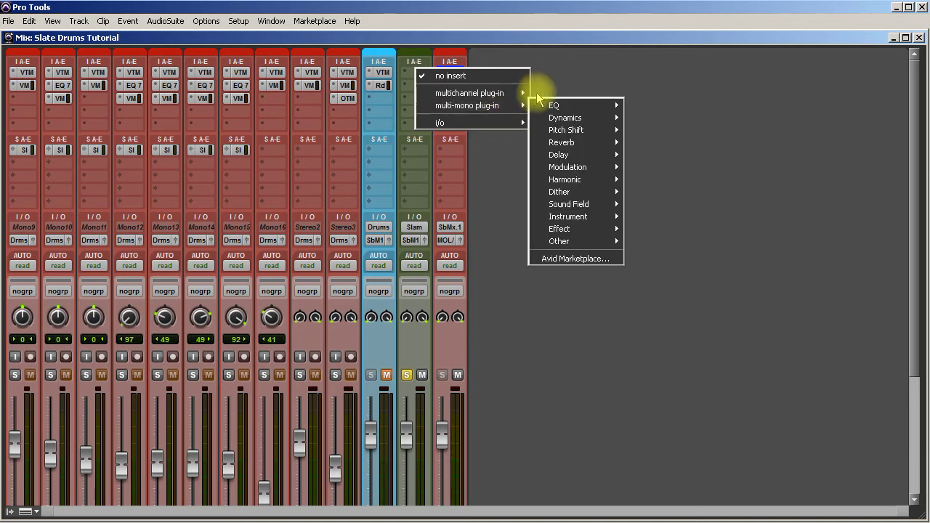
mouse_move(521, 93)
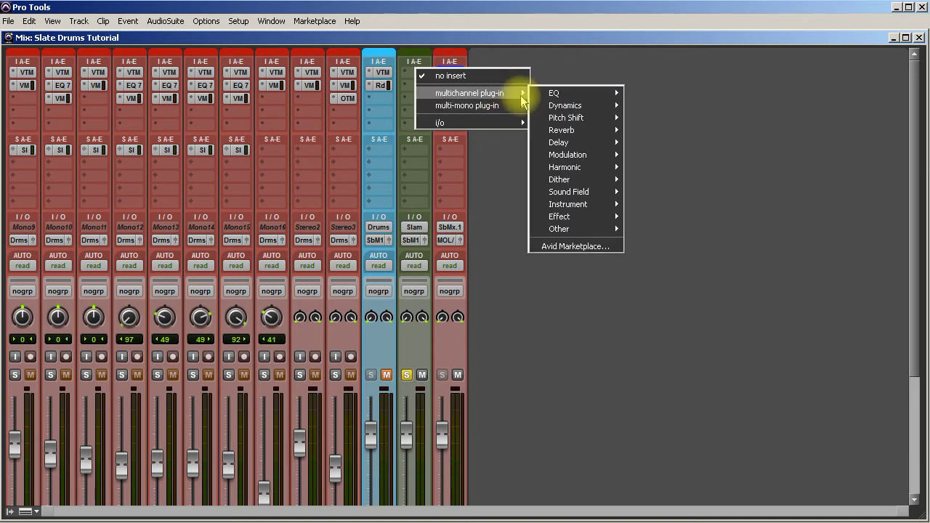
mouse_move(595, 231)
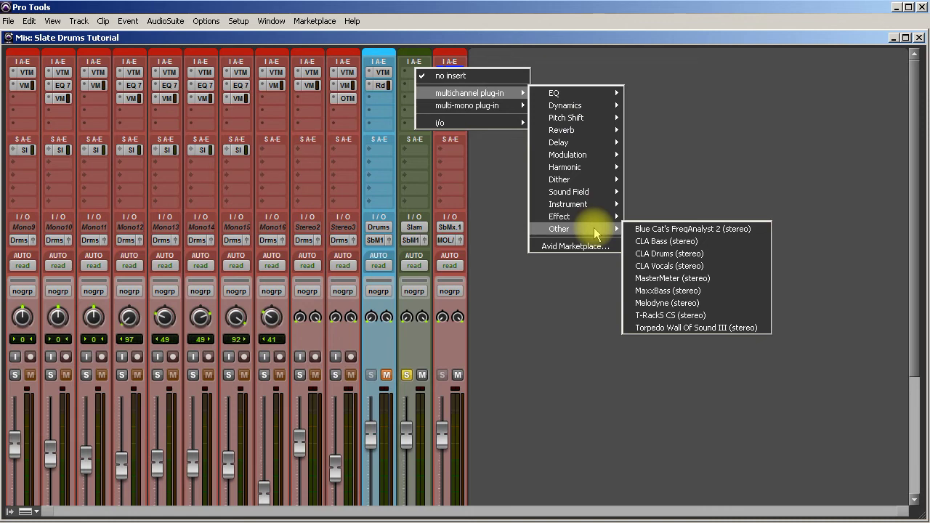
mouse_move(598, 92)
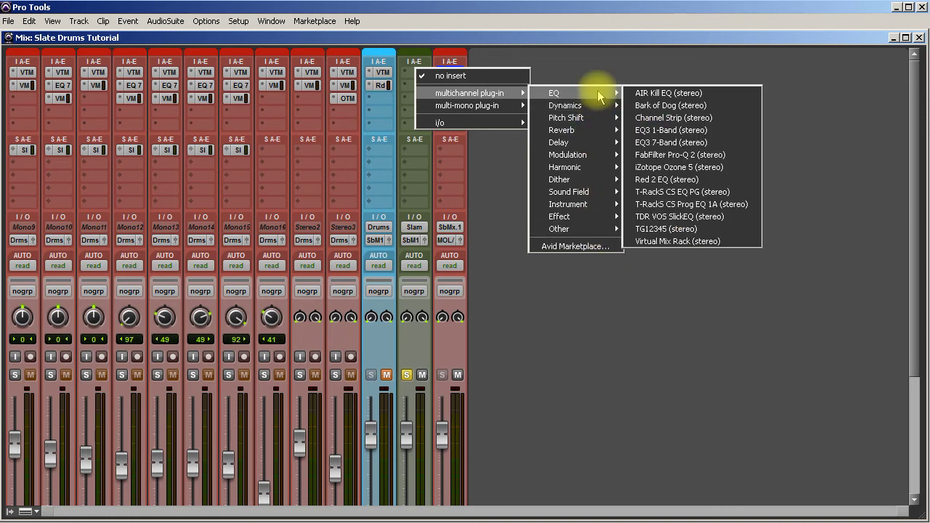
click(695, 242)
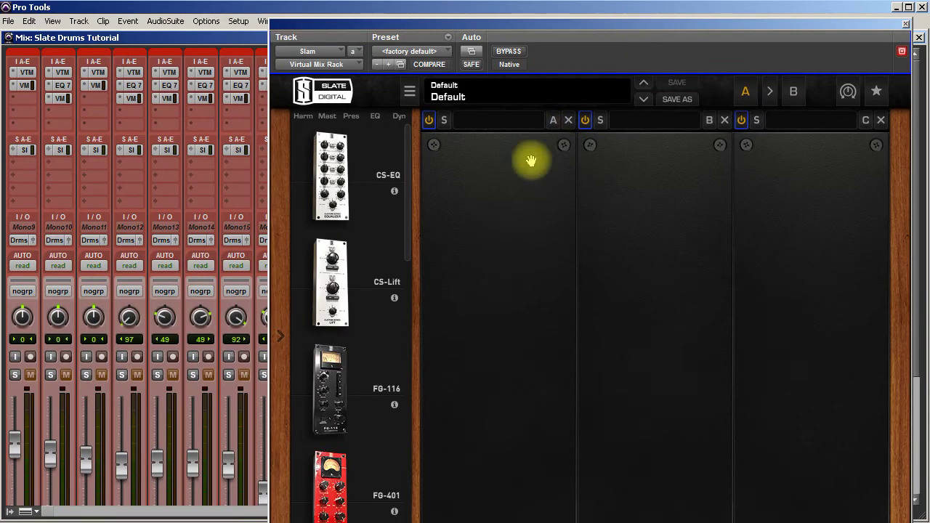
Step: Add the FG-76 Virtual Drive module to slot A of the Slam track's rack
drag(406, 208, 369, 286)
click(355, 263)
drag(455, 252, 532, 345)
Step: Add VCC MixBuss to slot B with noise reduction on, drive raised past 9 and linked input at -4.72 dB, and close the rack
drag(409, 284, 403, 454)
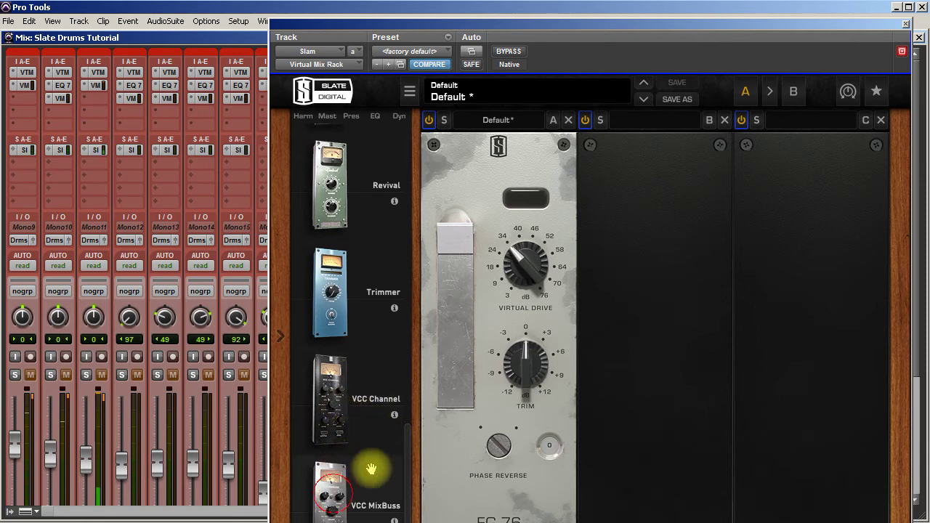
click(614, 312)
click(618, 495)
drag(618, 441, 623, 404)
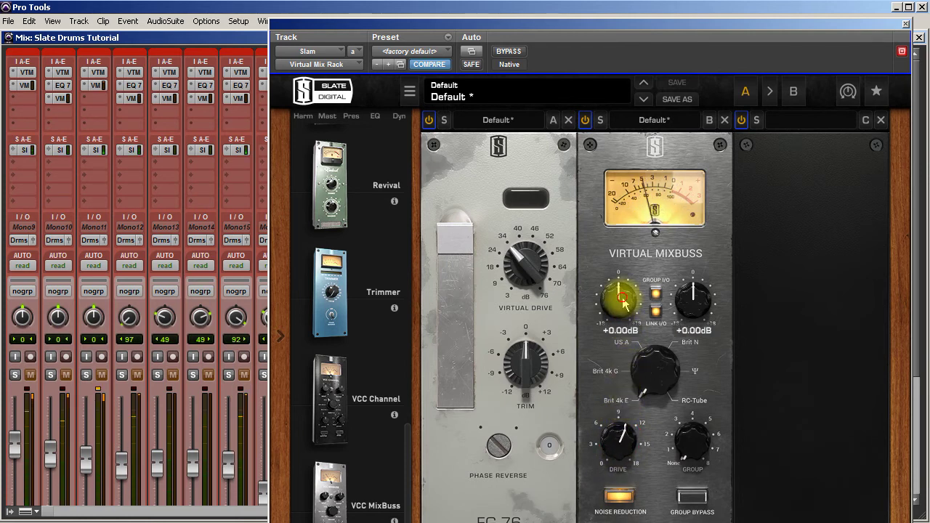
drag(624, 304, 622, 319)
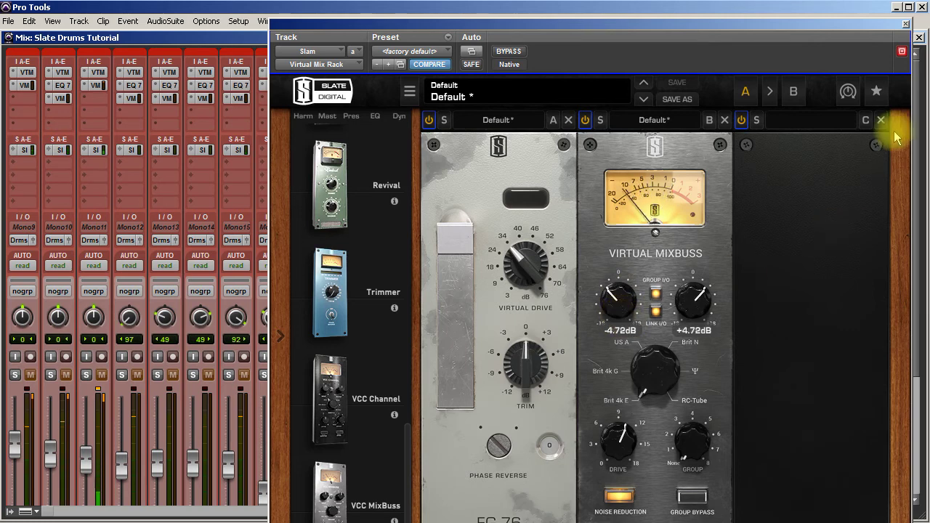
click(907, 25)
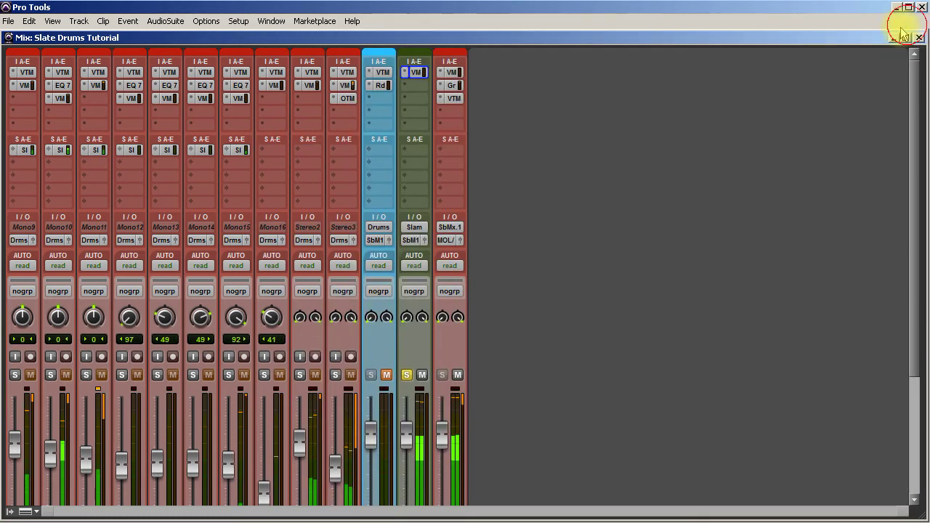
click(381, 99)
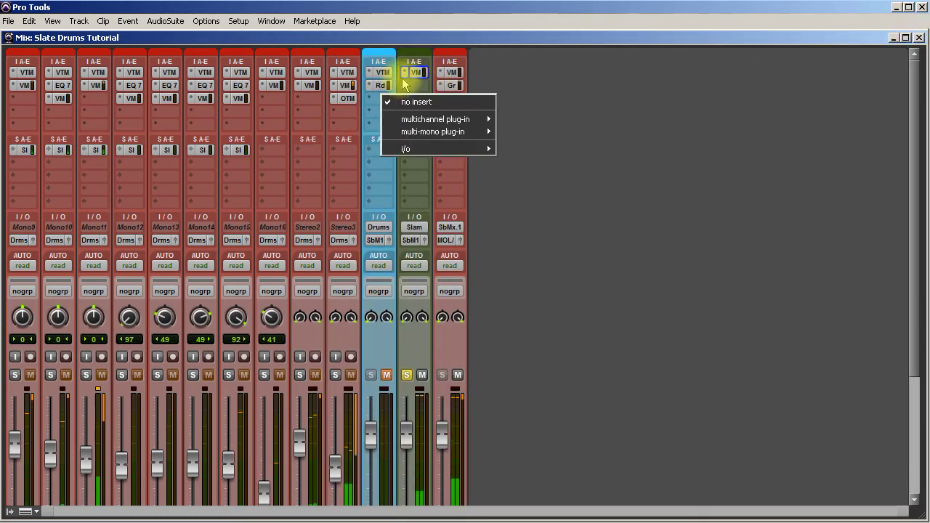
click(593, 87)
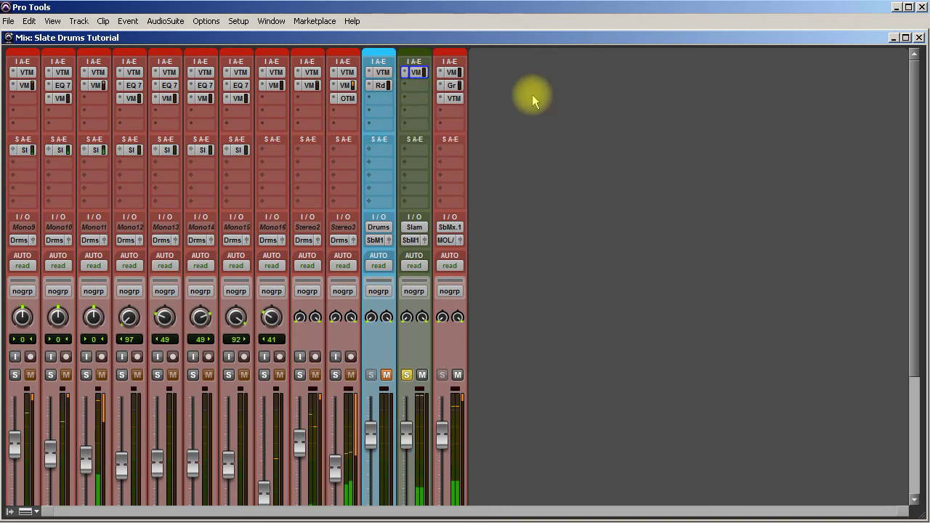
Step: Insert the multichannel Big Blue Compressor (stereo) plug-in in the Slam track's second insert slot
click(415, 85)
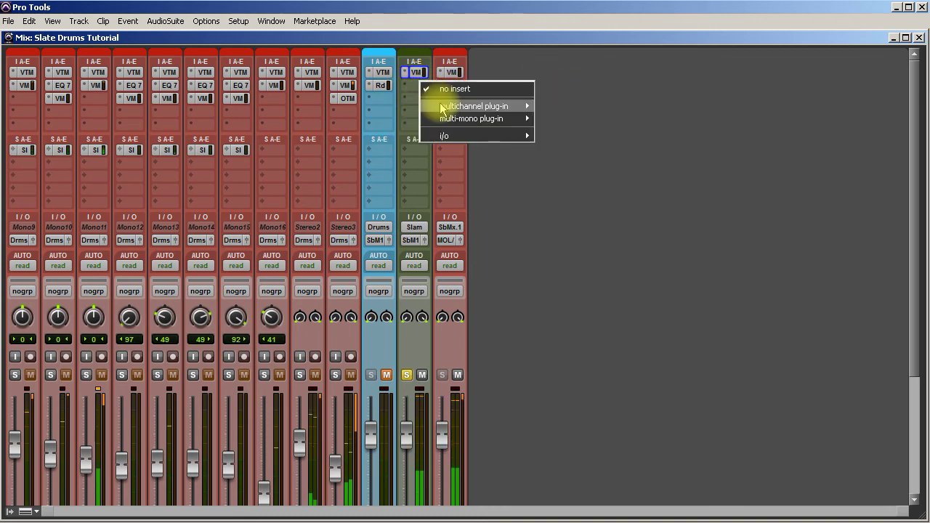
mouse_move(477, 106)
mouse_move(598, 116)
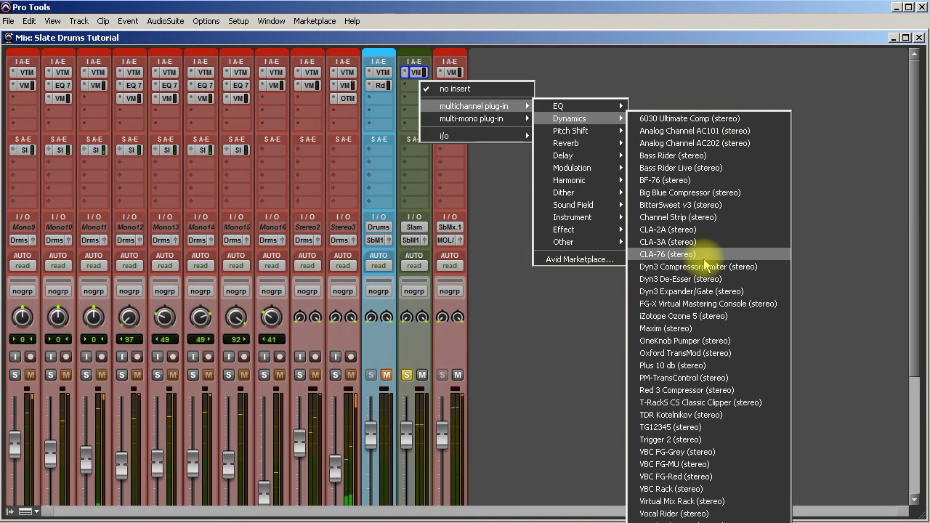
click(691, 193)
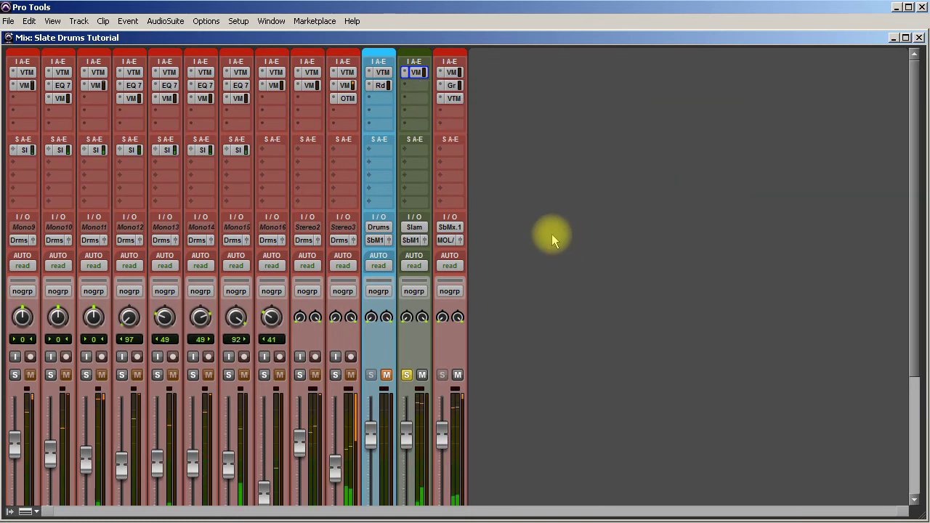
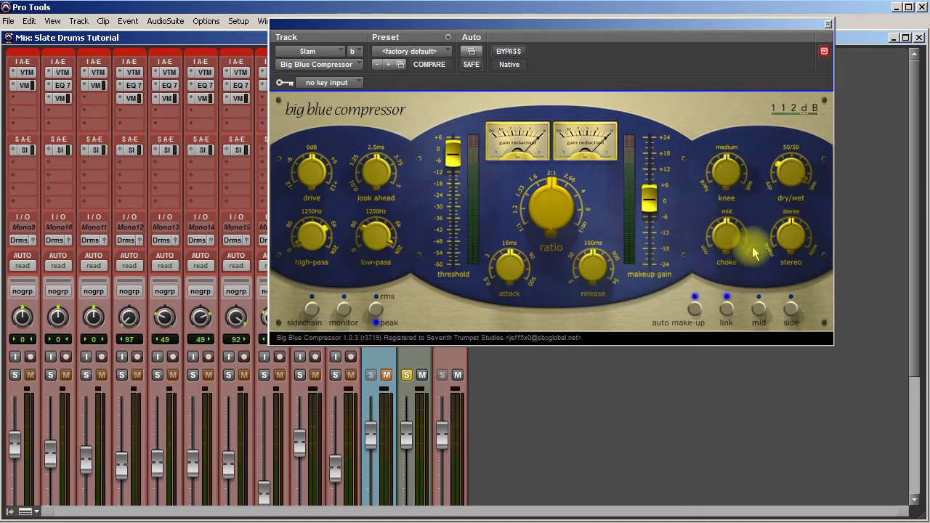
Step: Raise the Big Blue Compressor's ratio, lower its threshold and adjust its attack and release during playback
drag(557, 222, 561, 160)
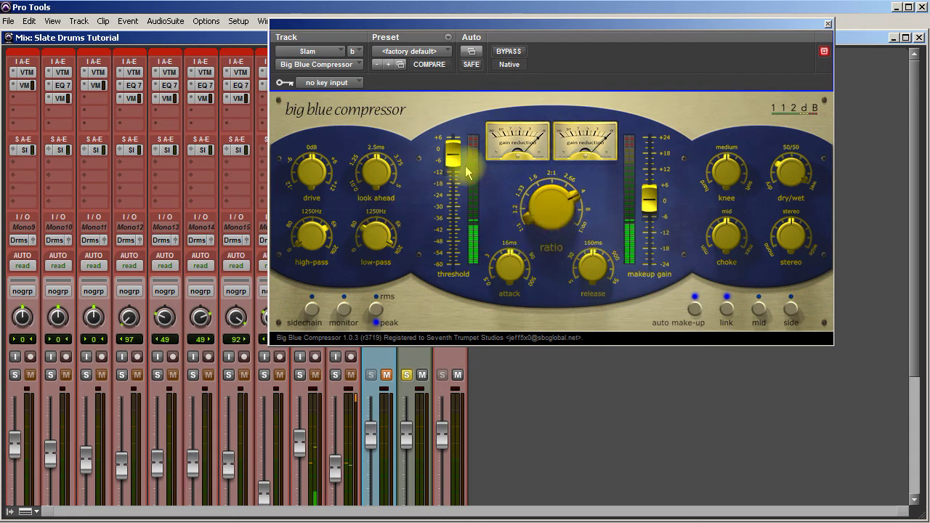
drag(455, 162, 457, 203)
drag(514, 261, 522, 387)
drag(592, 268, 513, 190)
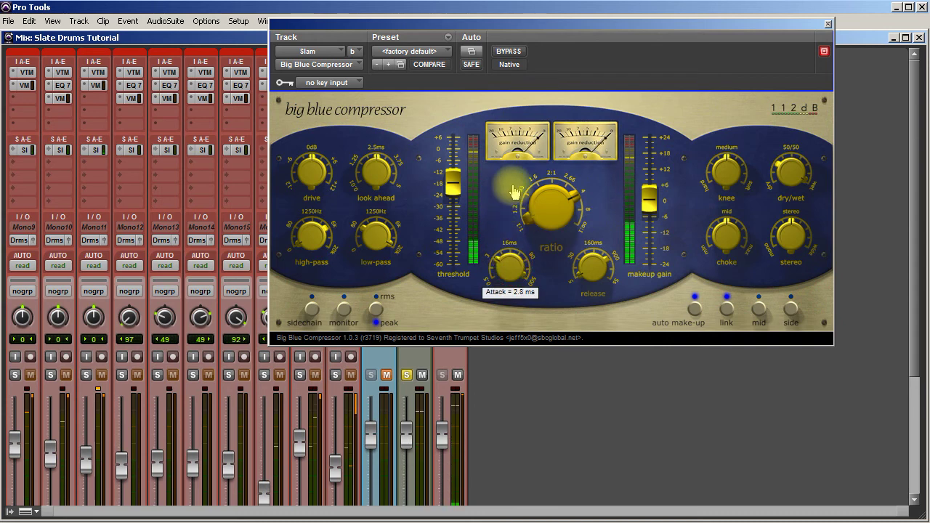
drag(530, 121, 638, 216)
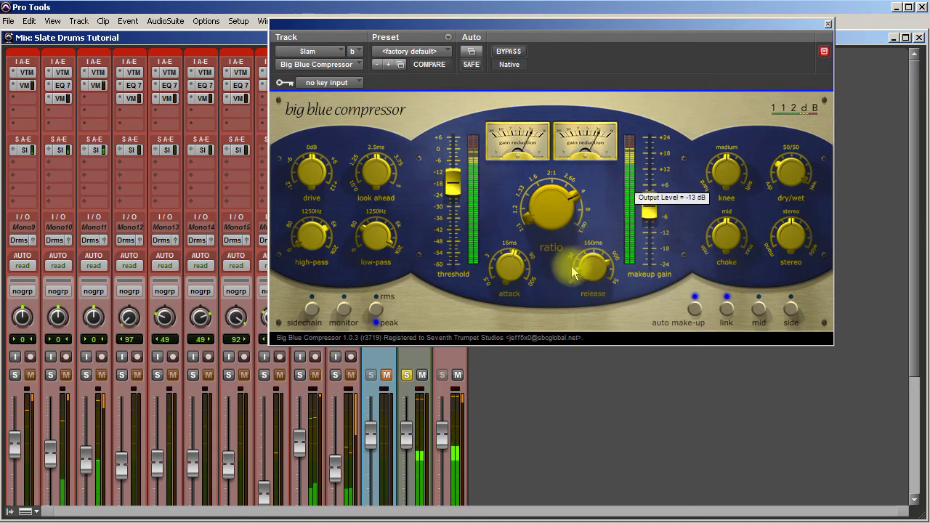
Step: Set the compressor's threshold to -27 dB and makeup gain to about -4 dB, comparing the result against bypass
drag(506, 280, 473, 223)
drag(451, 186, 456, 226)
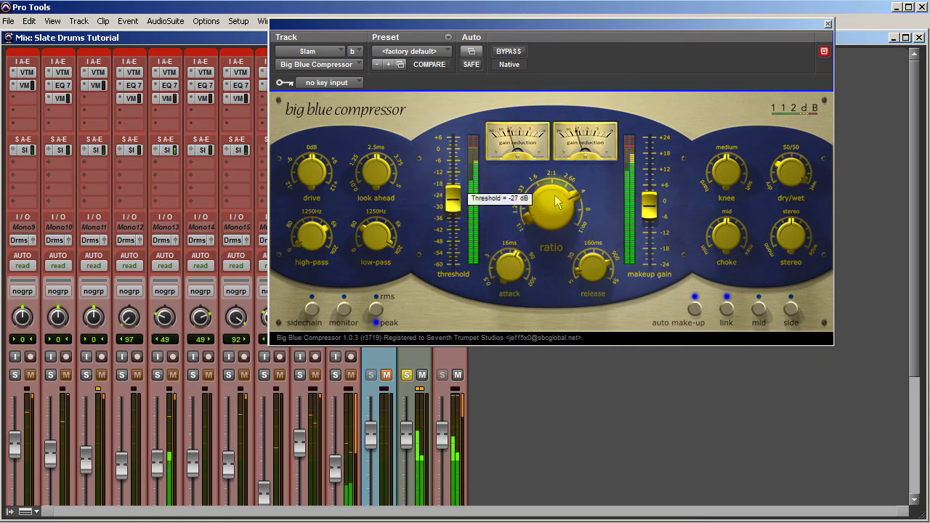
mouse_move(647, 207)
mouse_move(647, 207)
mouse_down()
mouse_move(651, 202)
mouse_move(654, 213)
mouse_up()
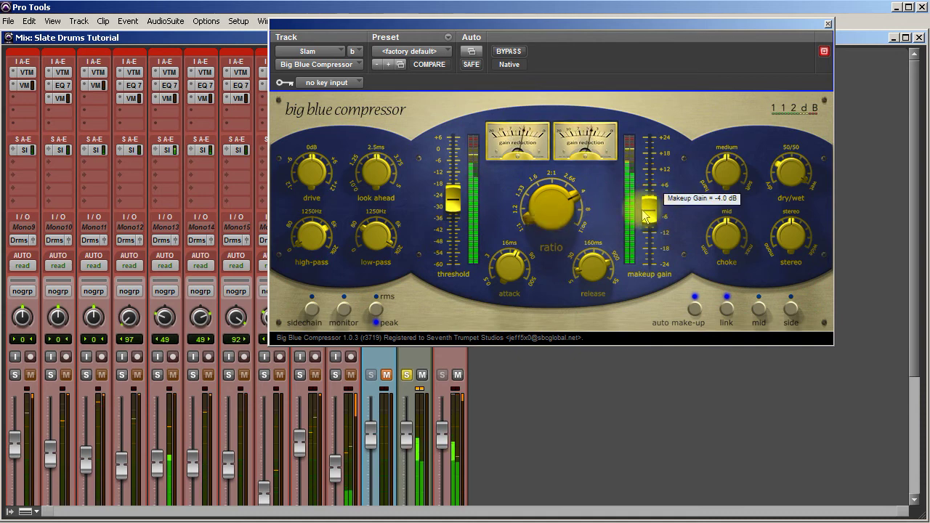
click(517, 52)
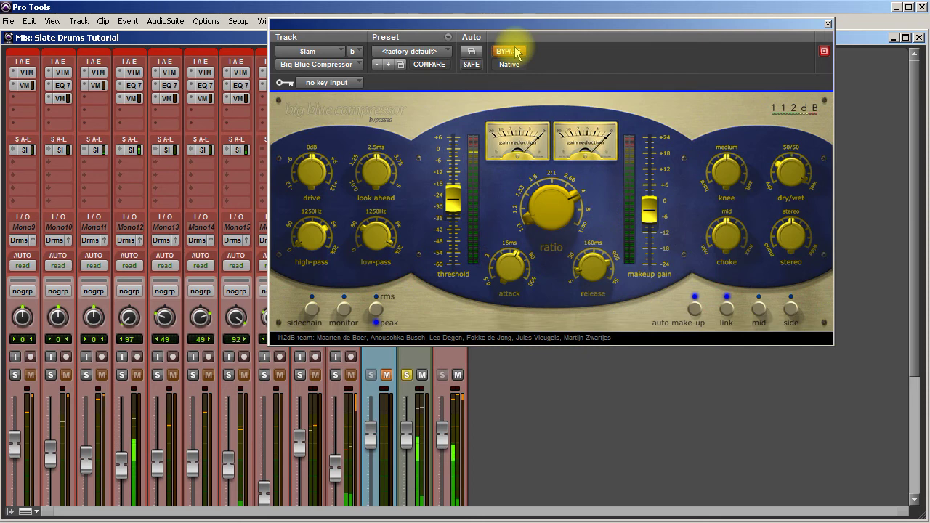
click(517, 52)
drag(647, 207, 653, 217)
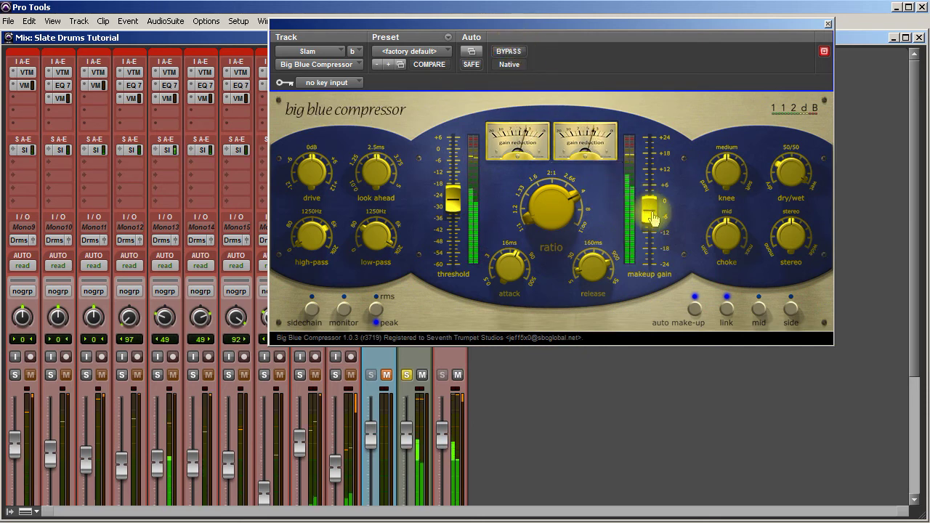
Step: Load the compressor's Drum Crush preset, lower its threshold below -22 dB, and set a 22 ms release and 14 ms attack
click(432, 53)
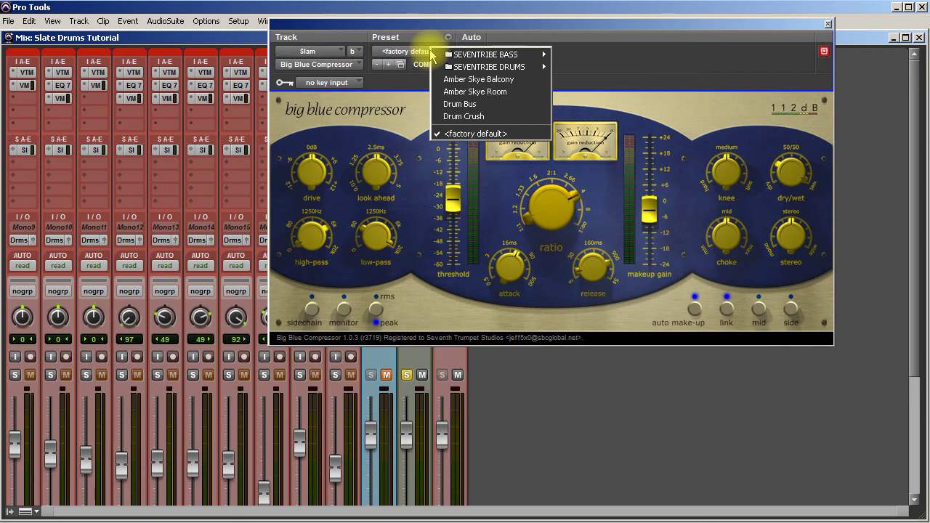
click(474, 117)
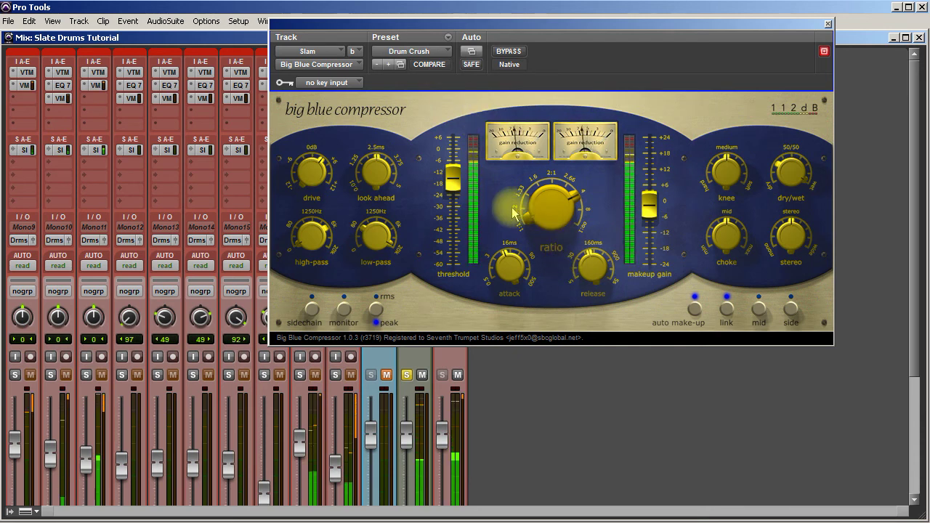
drag(452, 178, 460, 208)
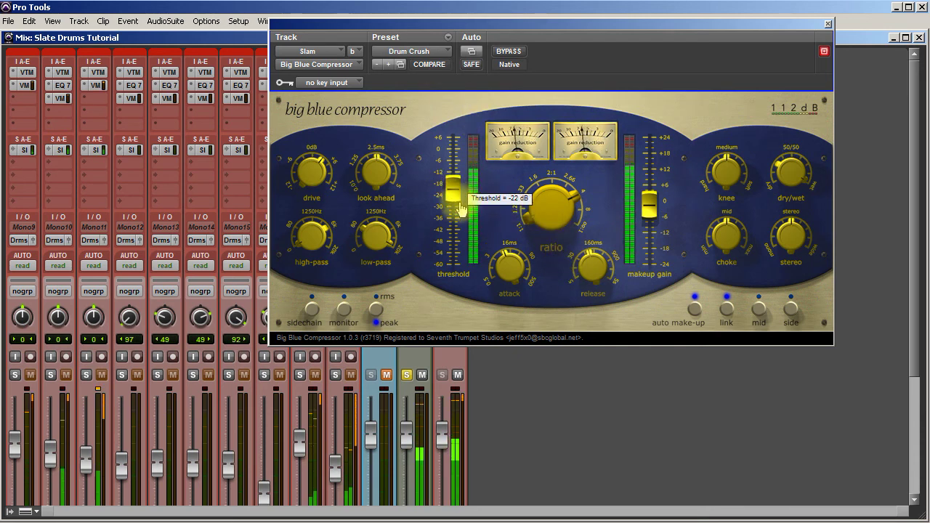
drag(592, 267, 578, 340)
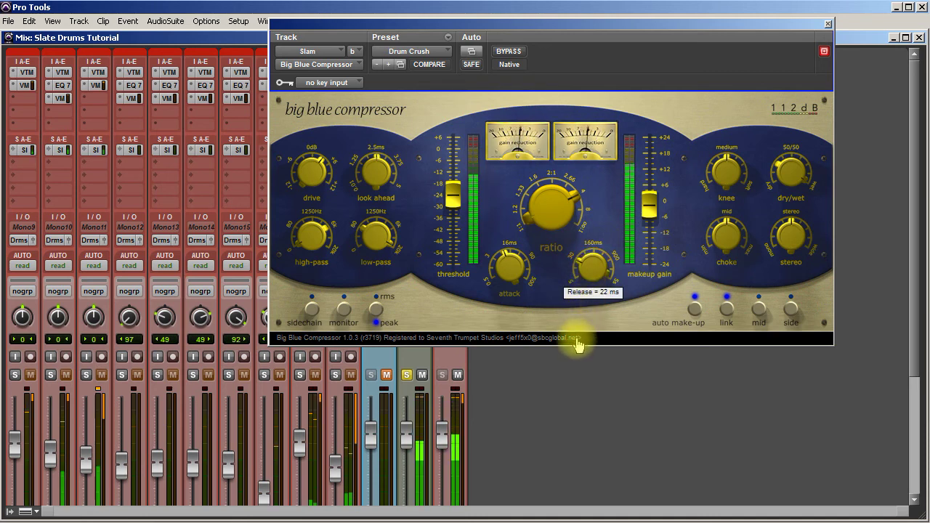
drag(508, 263, 523, 258)
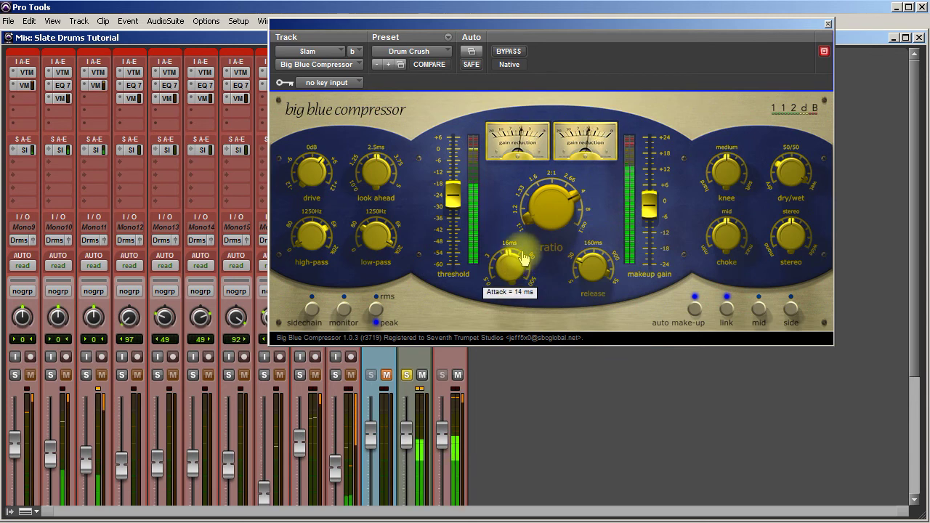
Step: Lower the compressor's makeup gain, set its threshold to -26 dB and release to 41 ms, and close the plug-in
drag(648, 205, 634, 225)
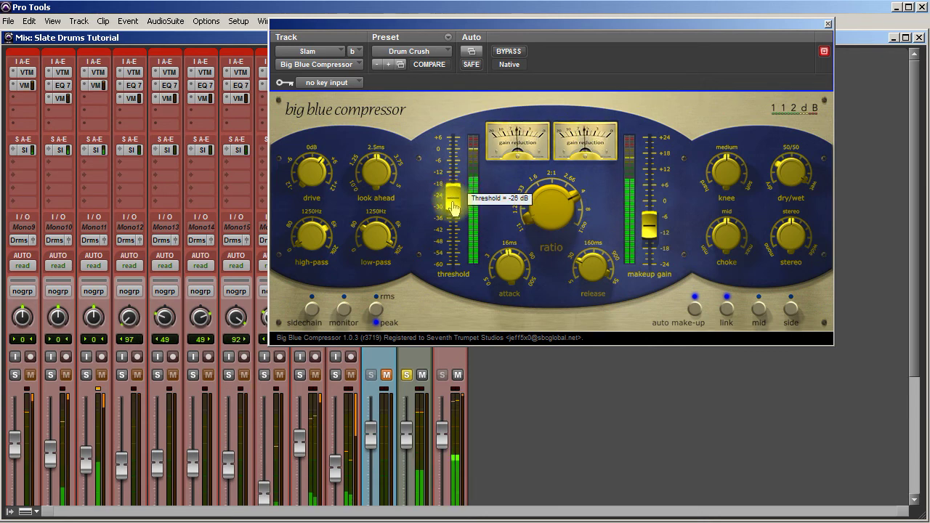
click(512, 273)
drag(592, 270, 600, 369)
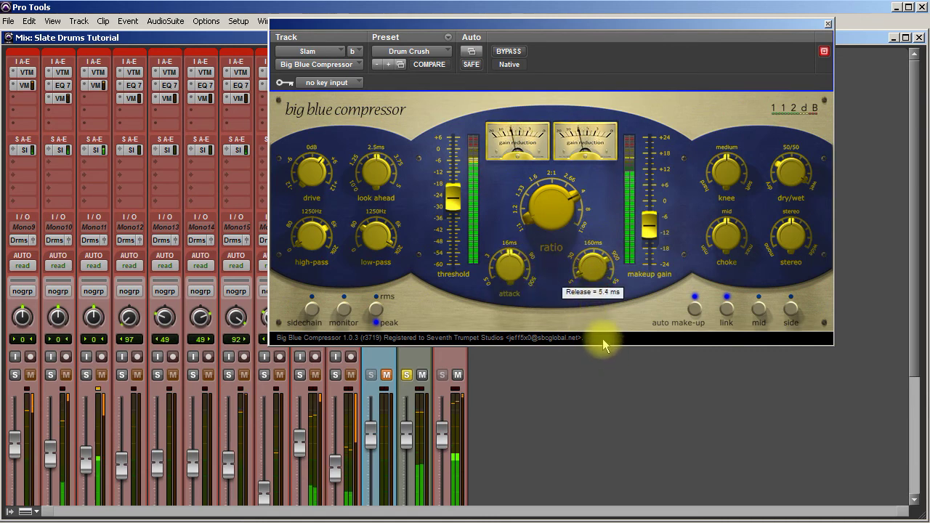
drag(595, 285, 605, 245)
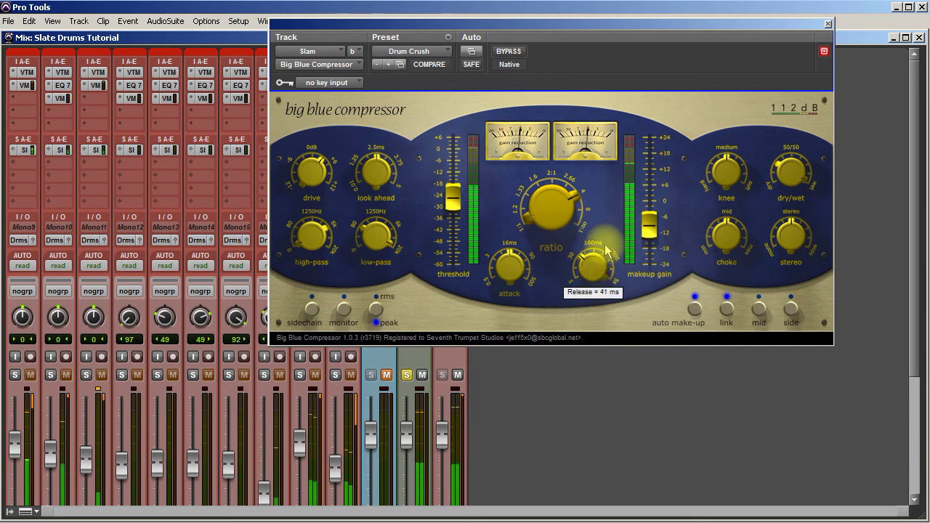
click(827, 24)
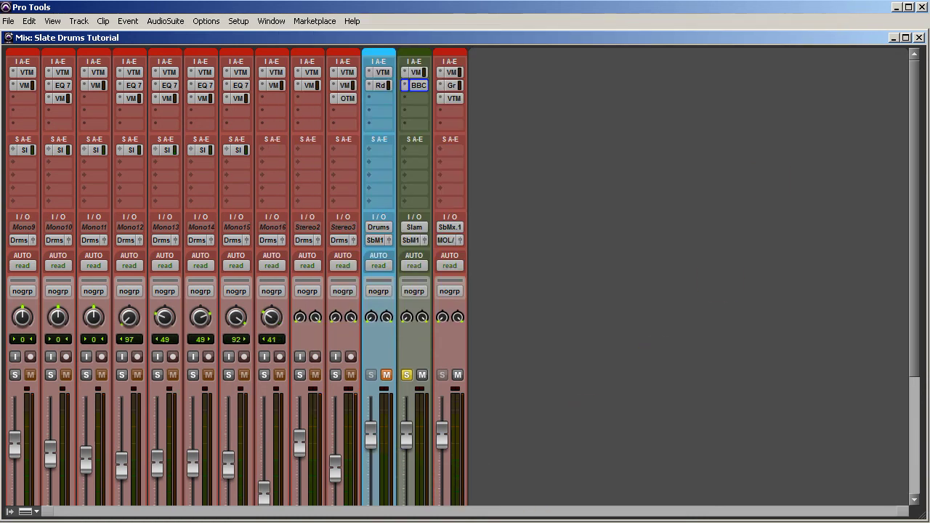
Step: Change the Slam track's color from green to bright teal in the color palette
scroll(467, 298, down, 5)
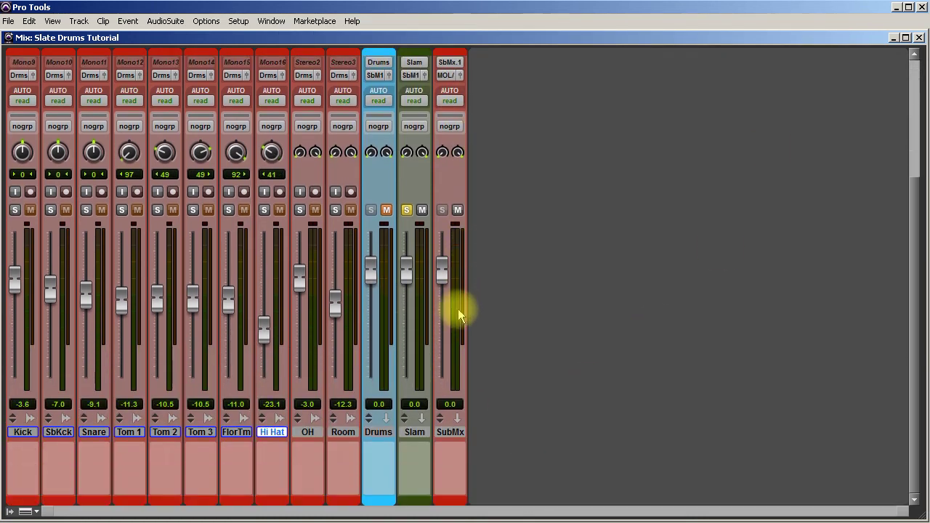
double_click(416, 501)
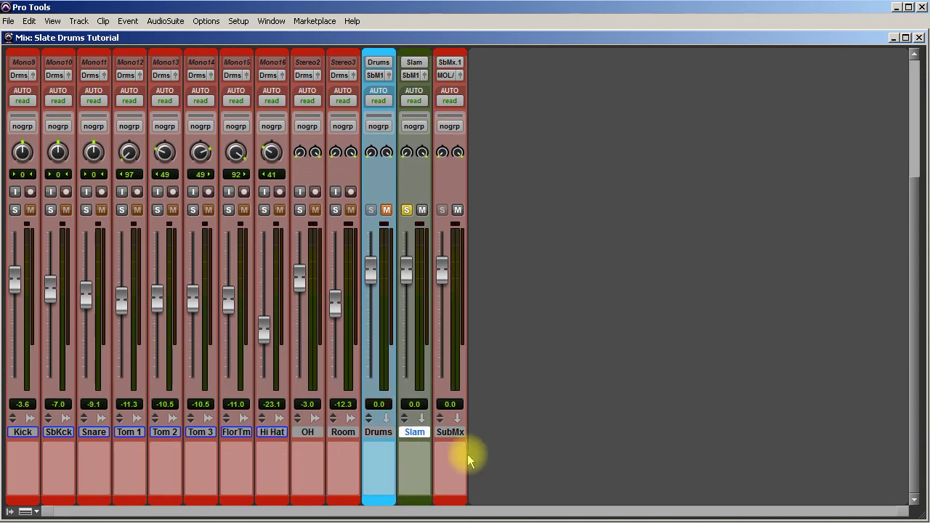
click(515, 282)
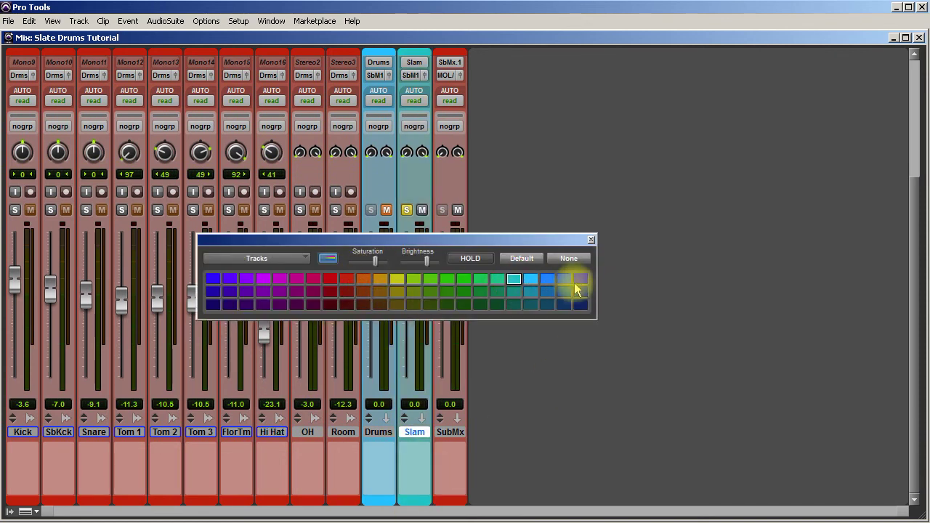
click(592, 240)
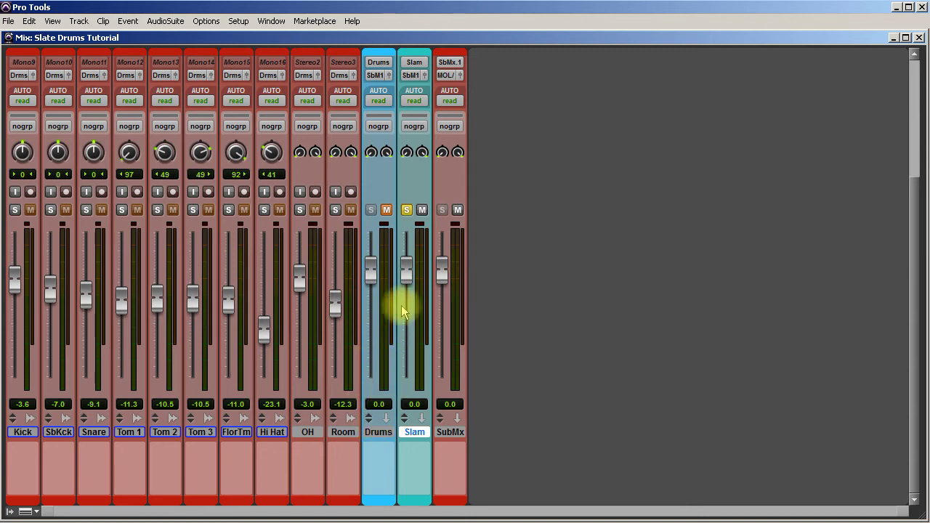
Step: Pull the Slam fader fully down, unsolo Slam with Drums unmuted, and blend Slam in at -9.9 dB during playback
drag(409, 265, 425, 432)
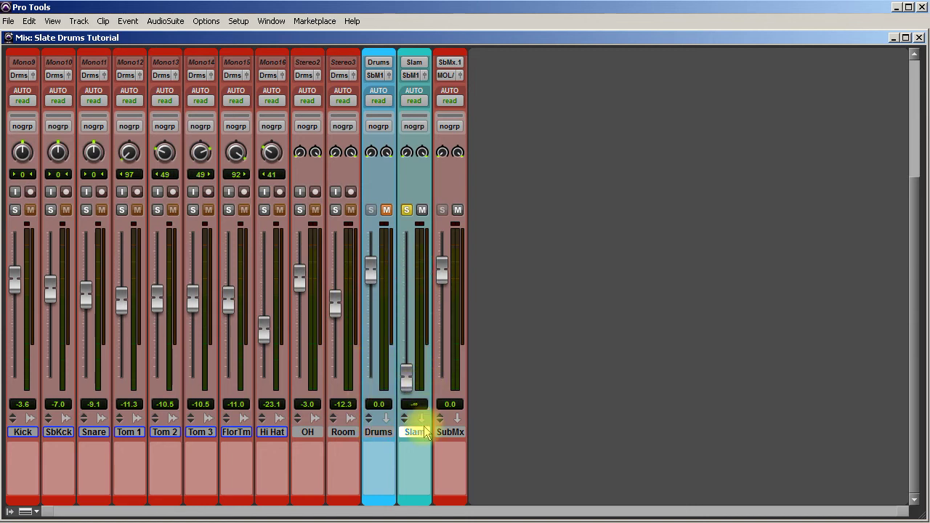
click(407, 210)
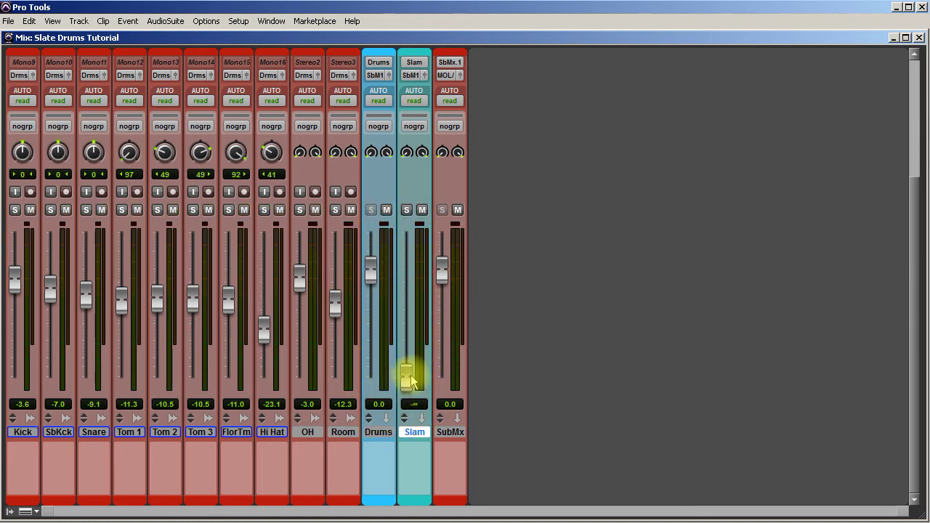
drag(411, 388, 409, 305)
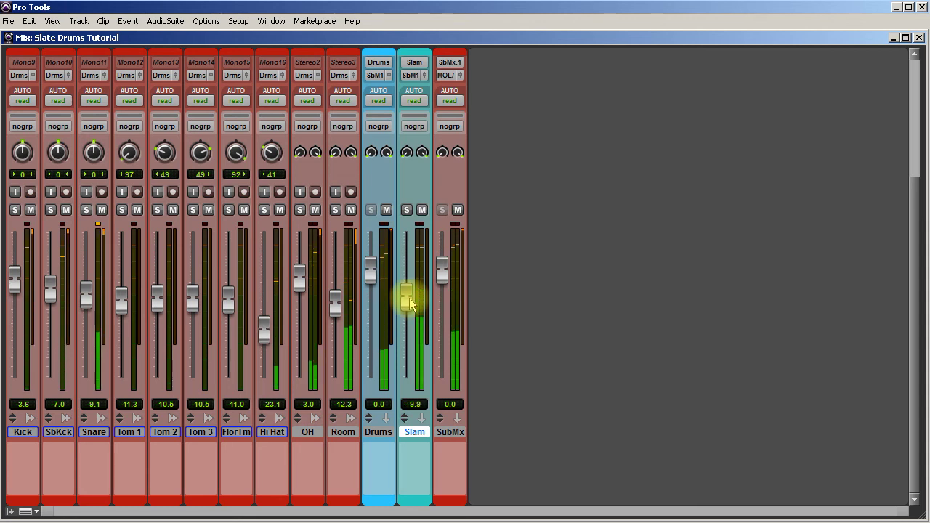
Step: Compare the mix with Slam muted and unmuted, and lower the Slam fader to -11.0 dB
click(421, 210)
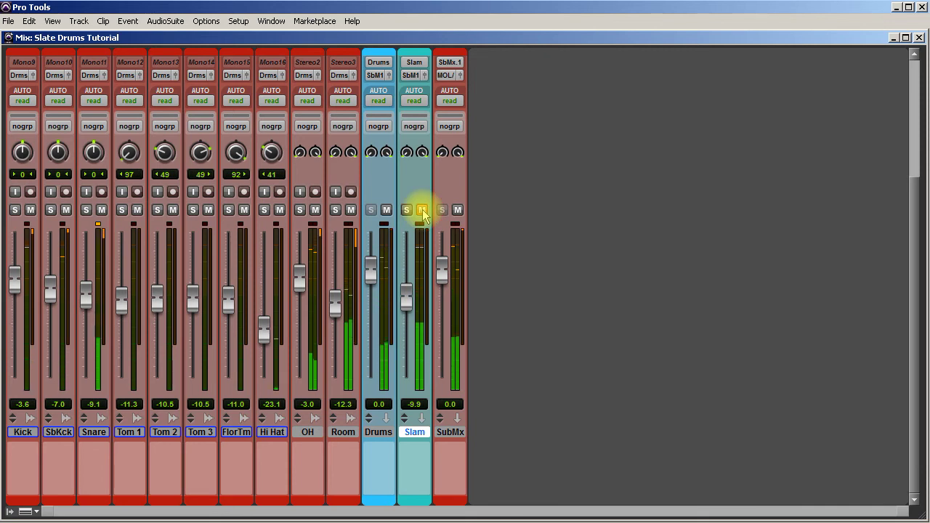
drag(407, 295, 408, 305)
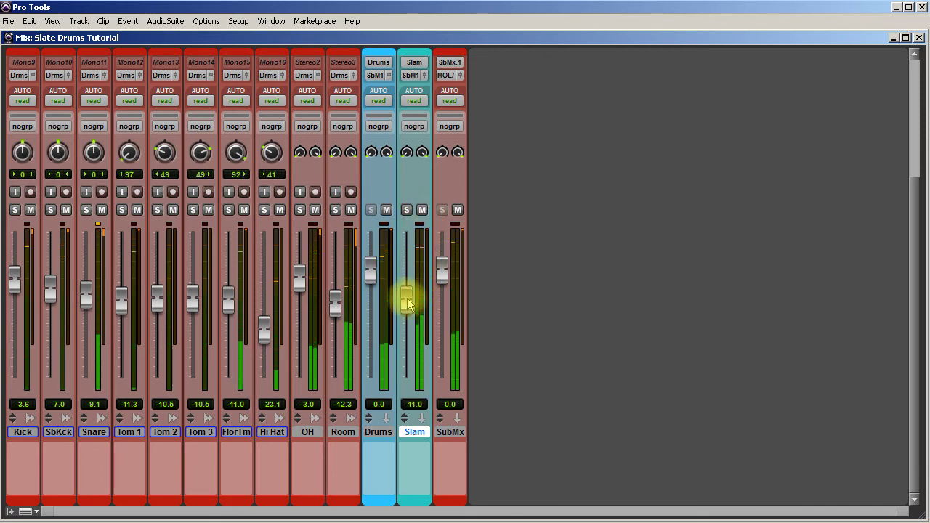
click(422, 210)
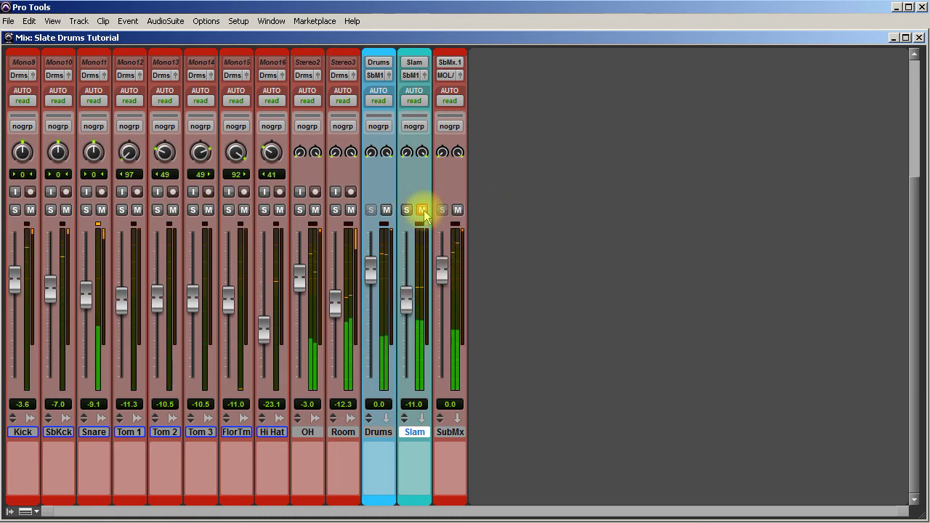
click(422, 210)
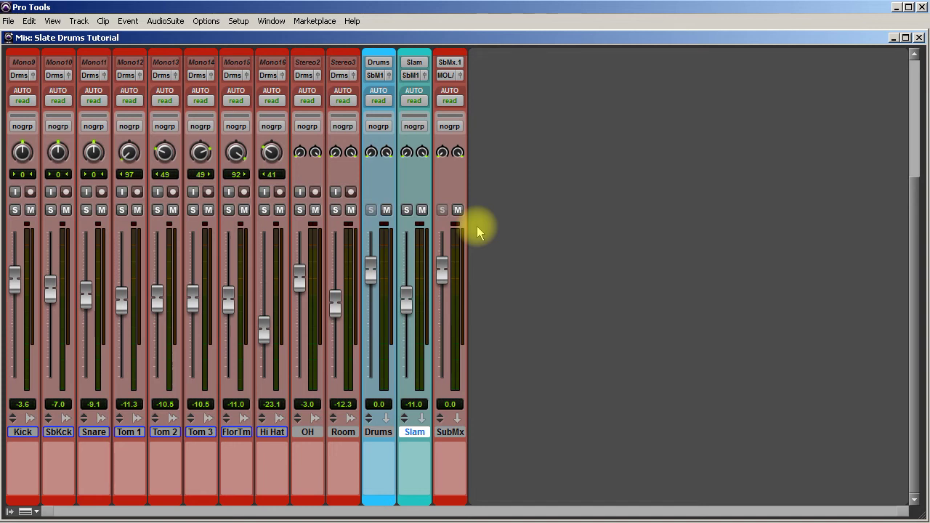
scroll(508, 245, up, 3)
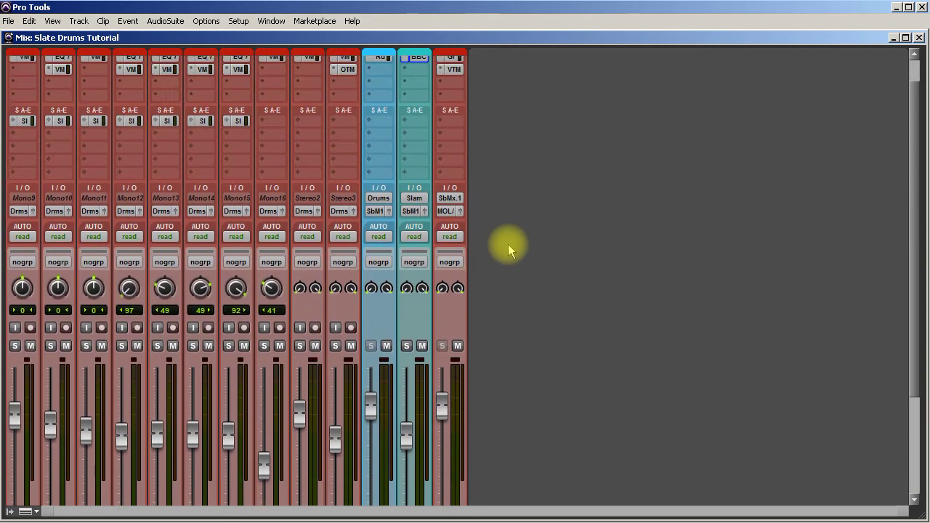
scroll(508, 244, up, 5)
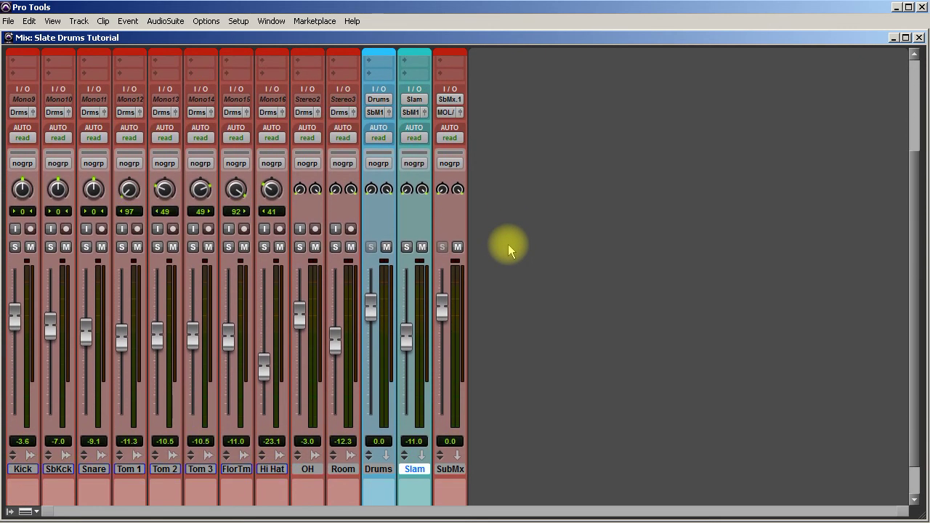
scroll(508, 244, down, 3)
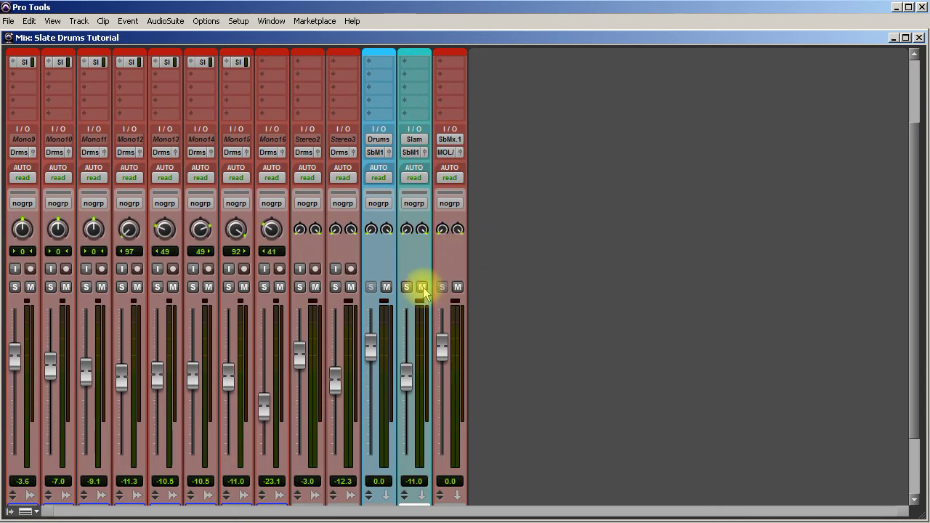
scroll(418, 291, up, 2)
scroll(421, 287, down, 3)
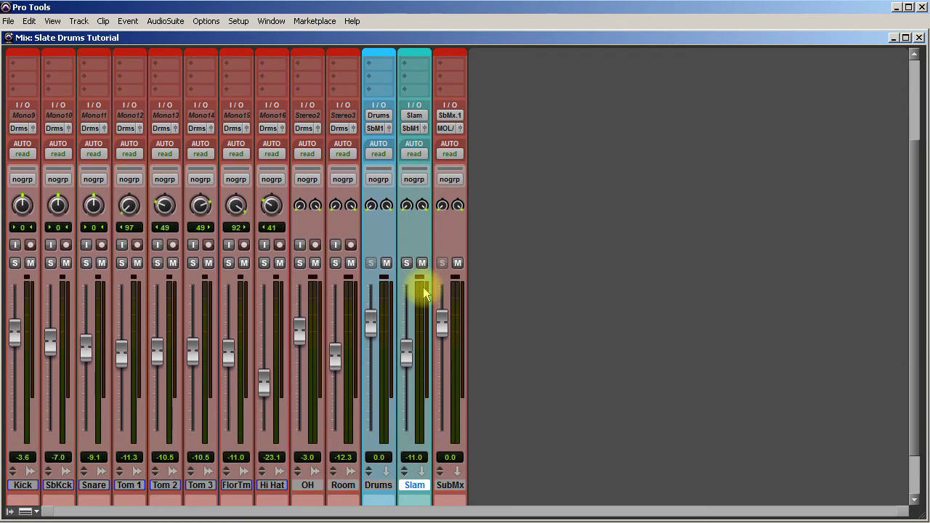
Step: Play back the mix and toggle the Slam track's mute to judge its contribution
scroll(424, 292, up, 5)
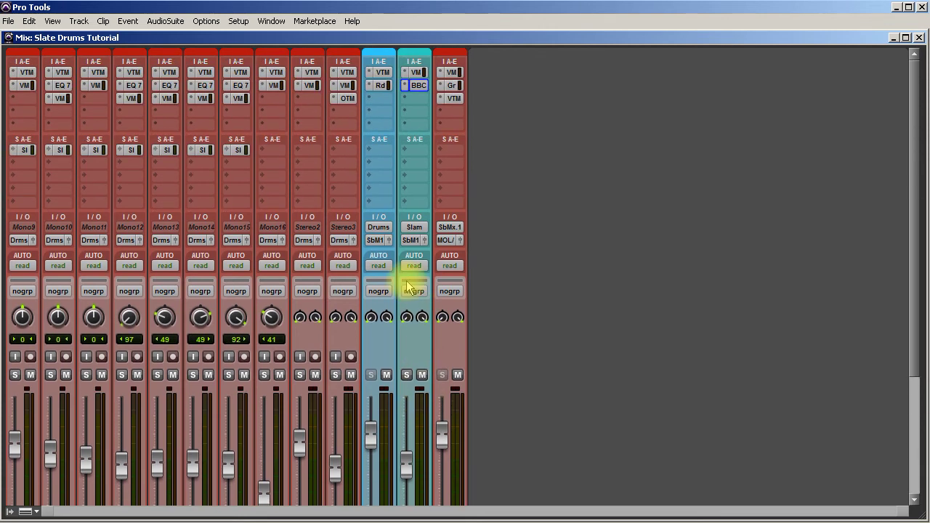
scroll(411, 286, down, 5)
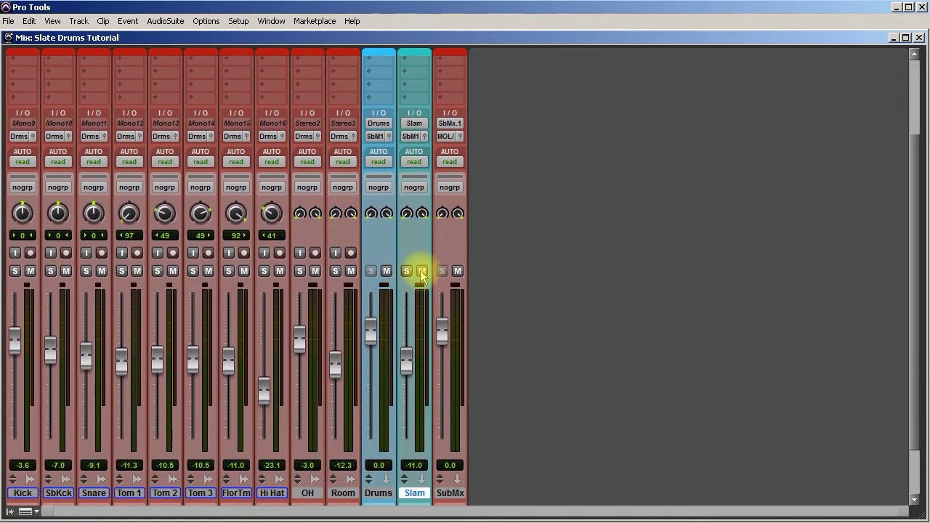
click(422, 271)
key(space)
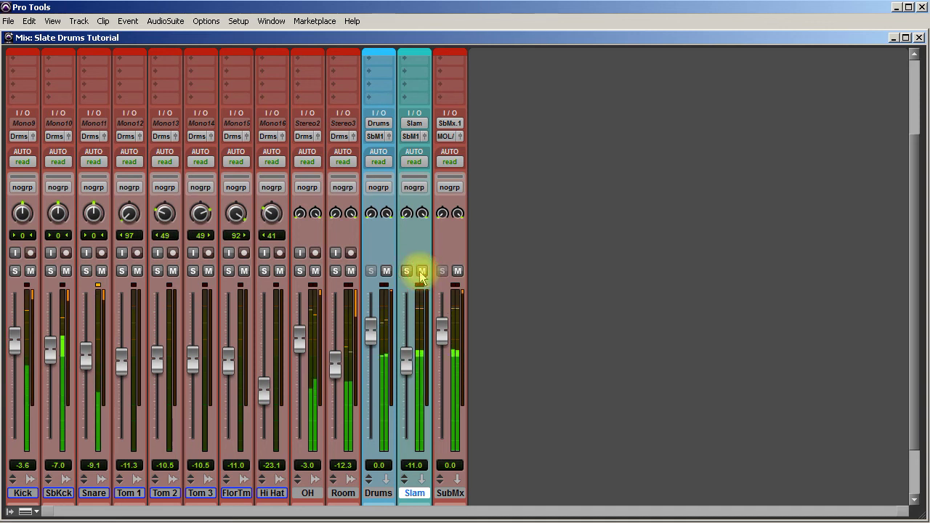
scroll(501, 291, down, 2)
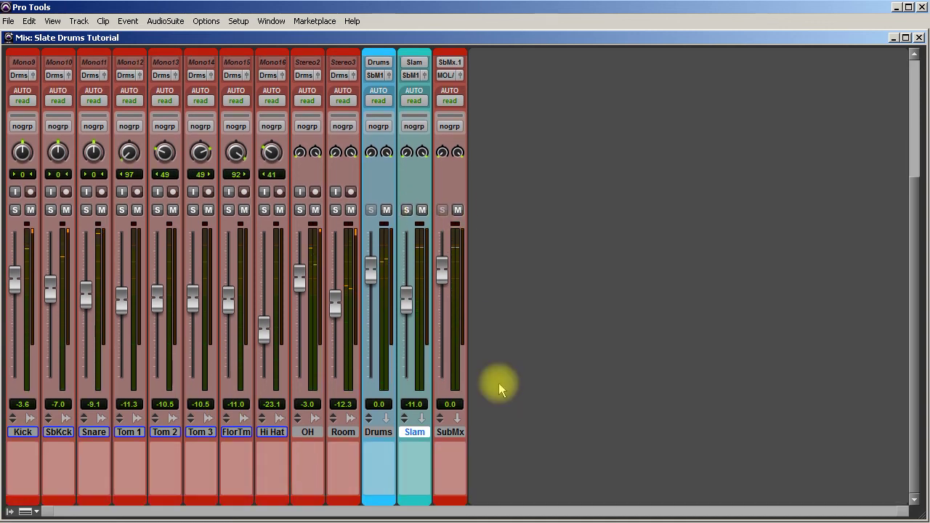
right_click(450, 434)
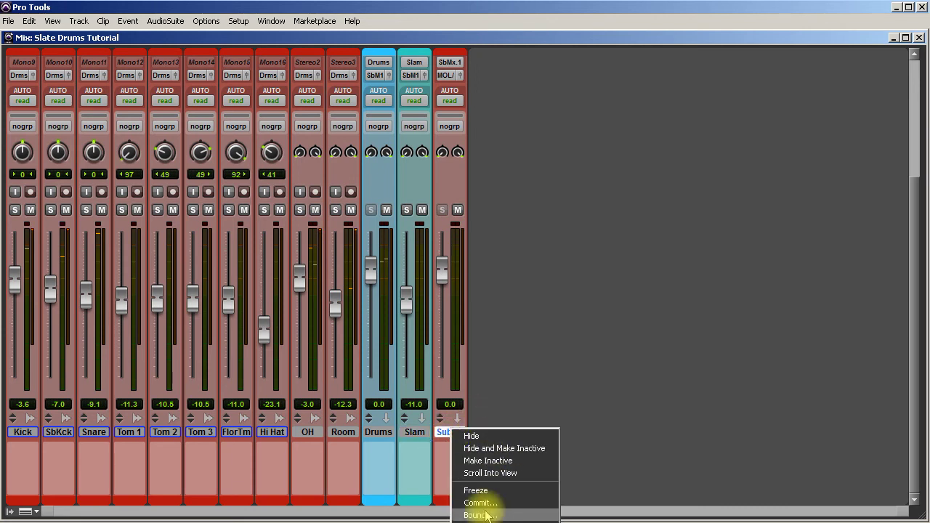
key(ctrl+shift+n)
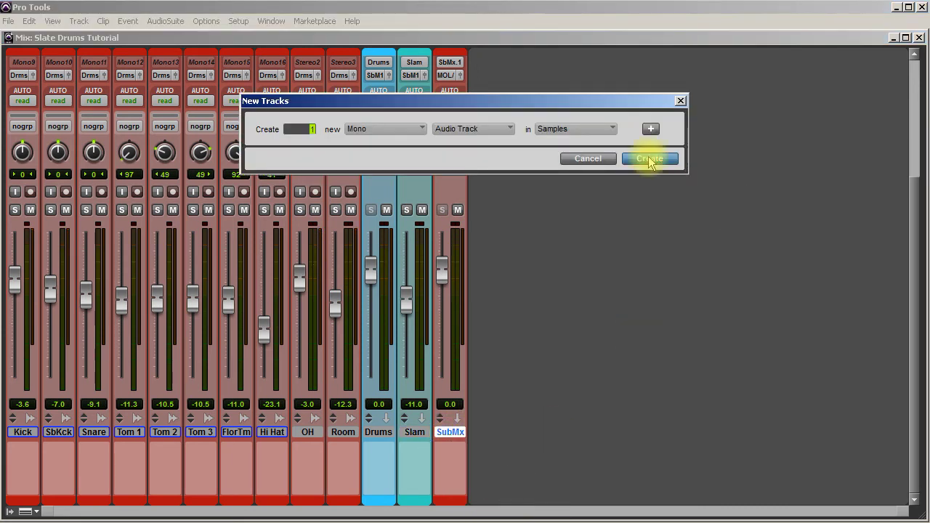
click(422, 130)
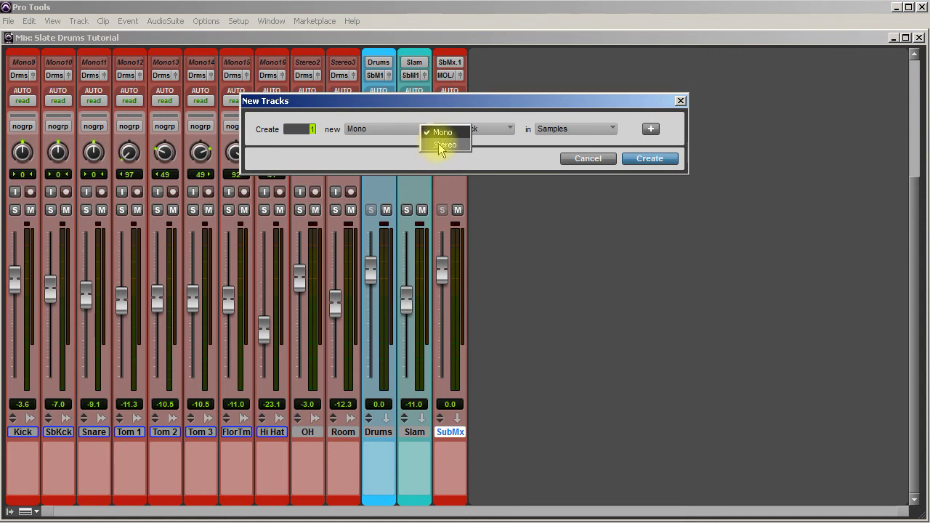
click(443, 146)
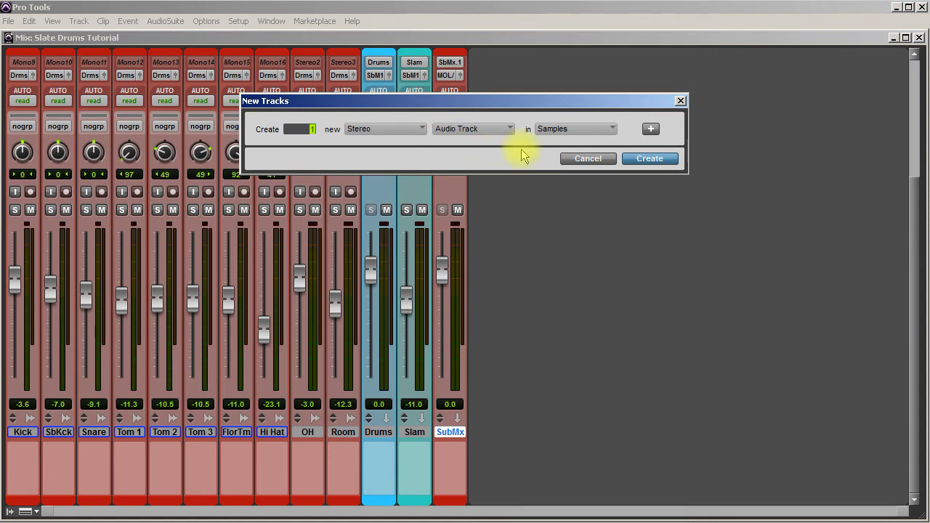
click(648, 159)
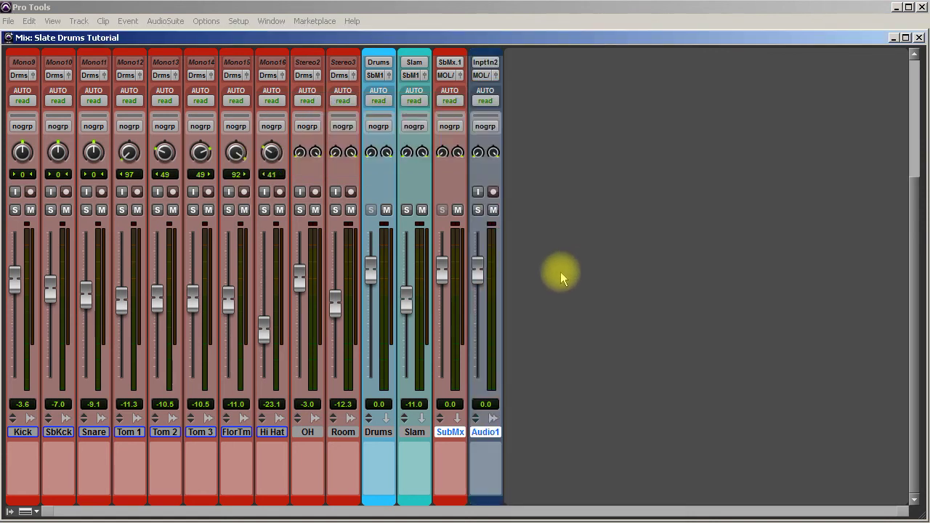
right_click(490, 436)
click(510, 436)
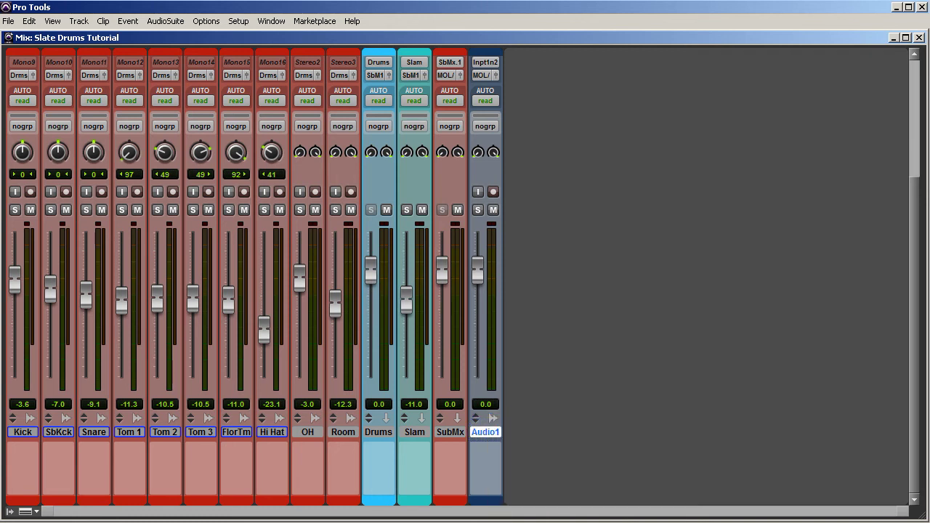
Step: Create one new stereo Aux Input track directly after the SubMx track
right_click(452, 434)
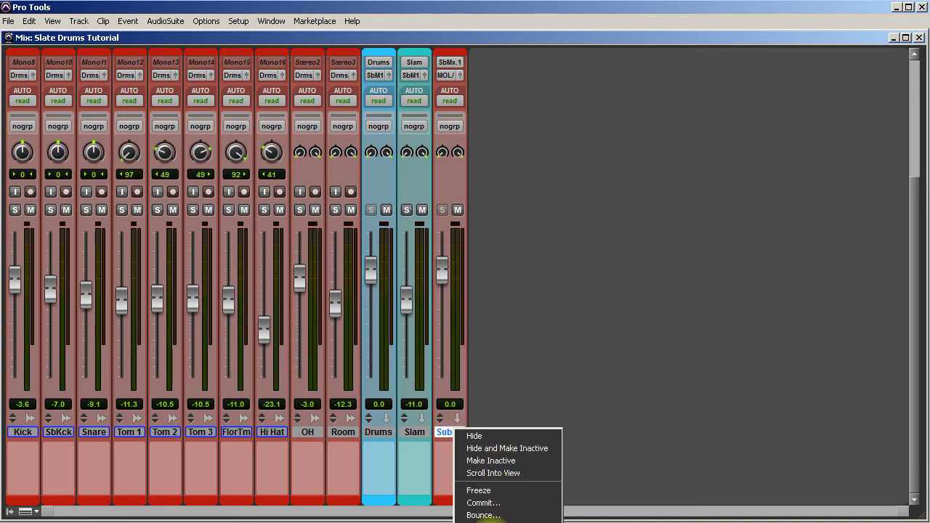
key(ctrl+shift+n)
click(418, 131)
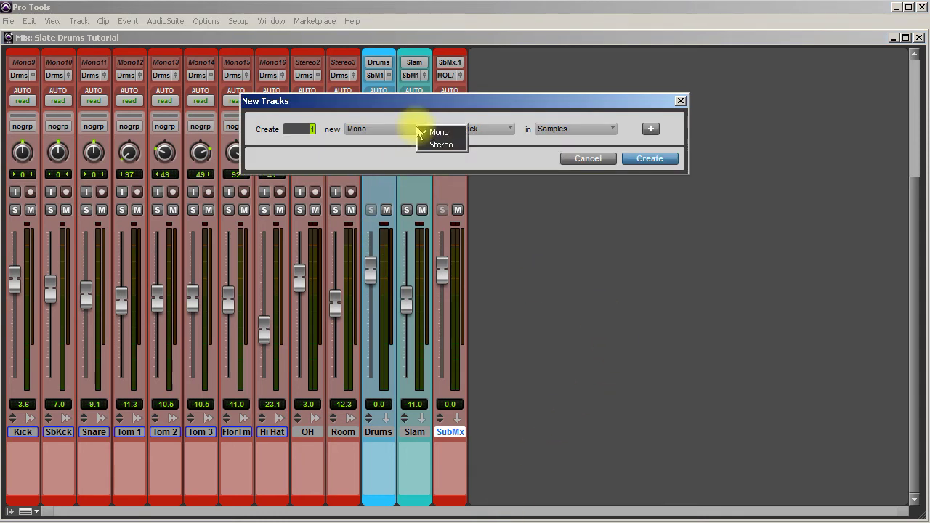
click(439, 145)
click(510, 130)
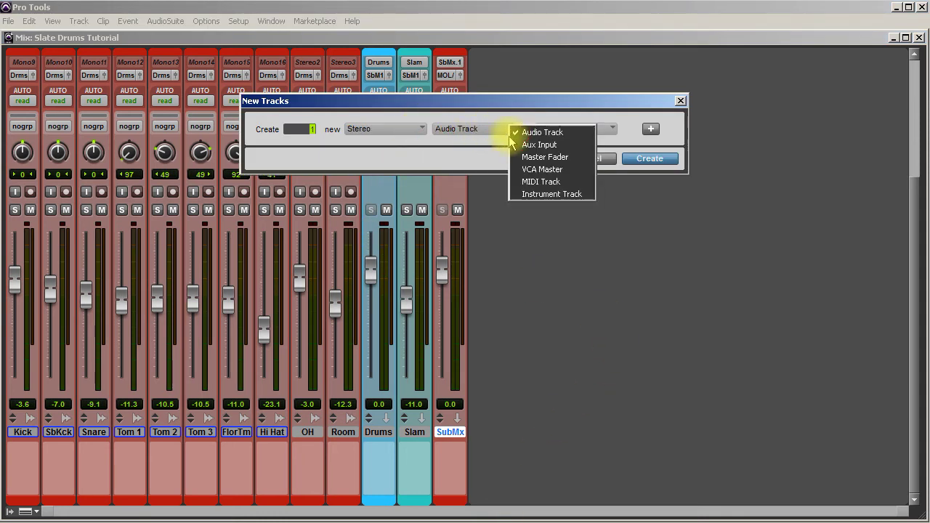
click(530, 143)
click(649, 160)
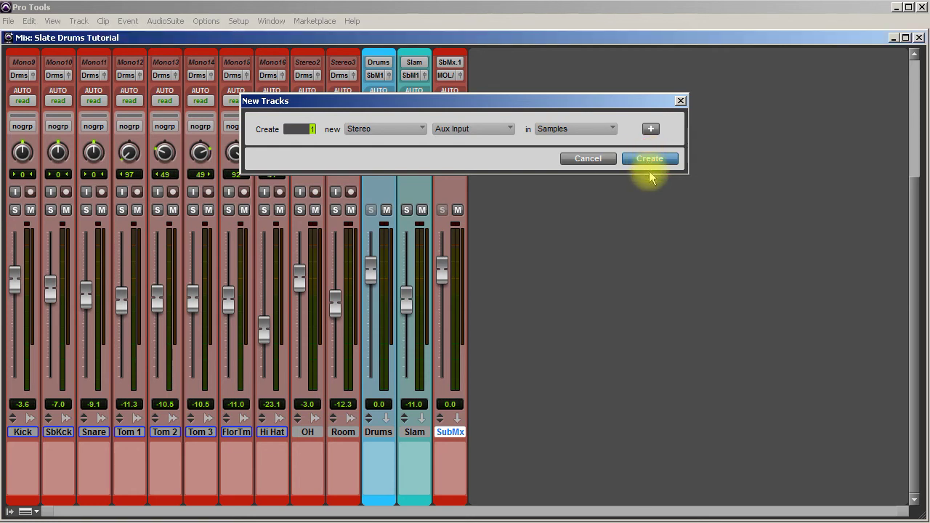
Step: Insert the multichannel LX480 Complete (stereo) reverb in the new aux track's first insert slot
scroll(545, 161, up, 5)
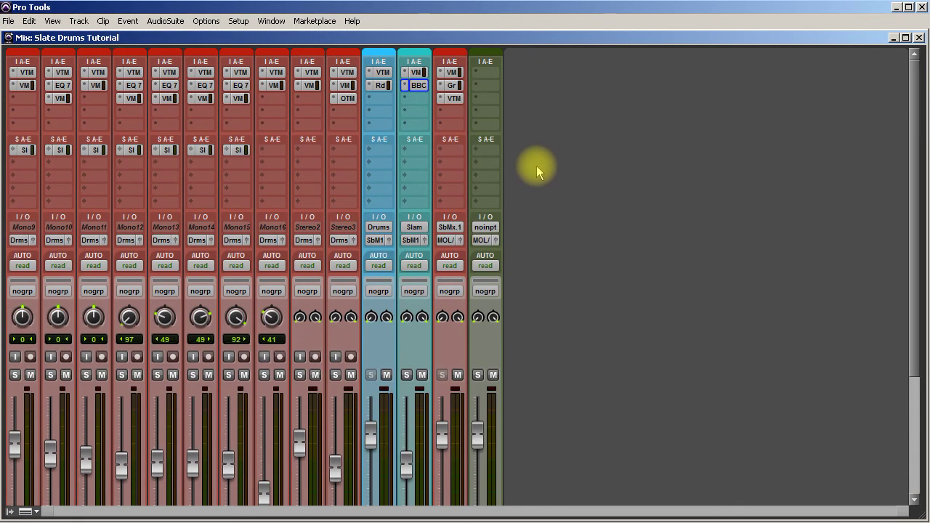
click(487, 74)
mouse_move(539, 93)
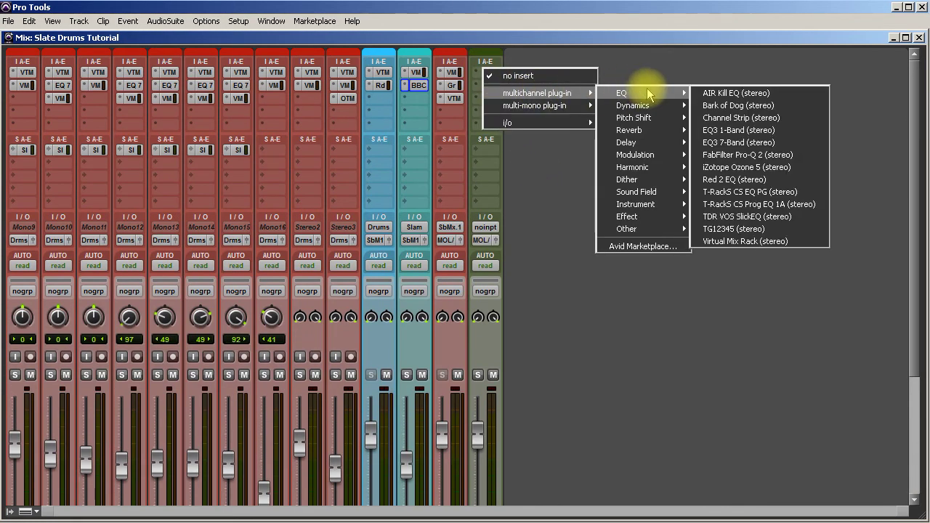
mouse_move(678, 217)
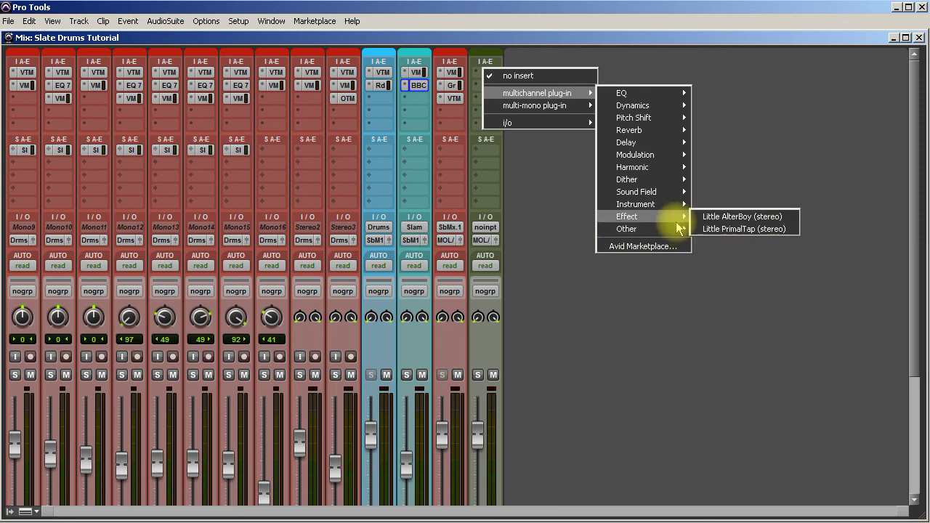
mouse_move(674, 130)
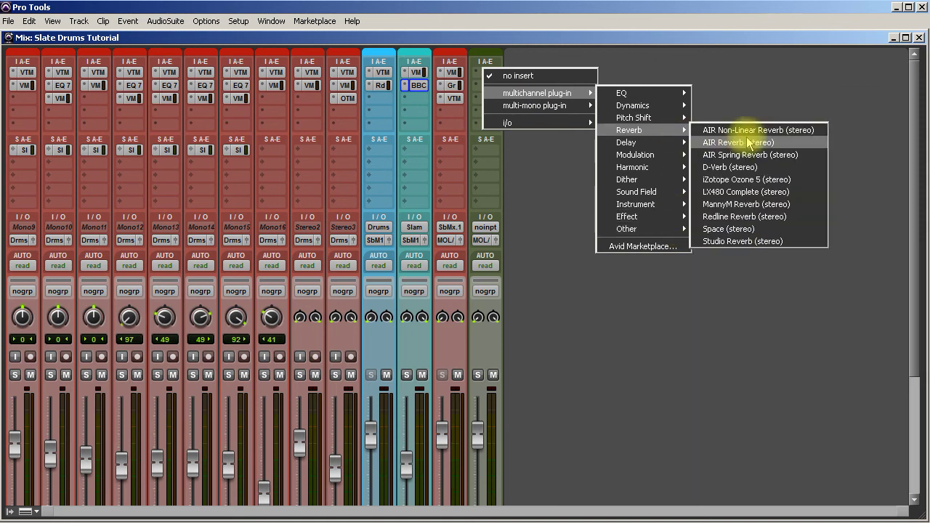
click(751, 193)
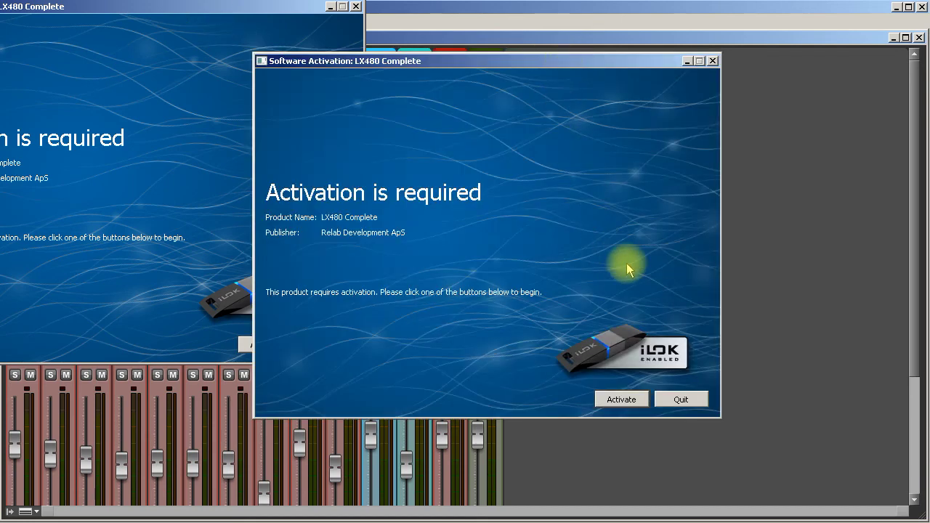
Step: Activate LX480 Complete using its available subscription license
click(620, 401)
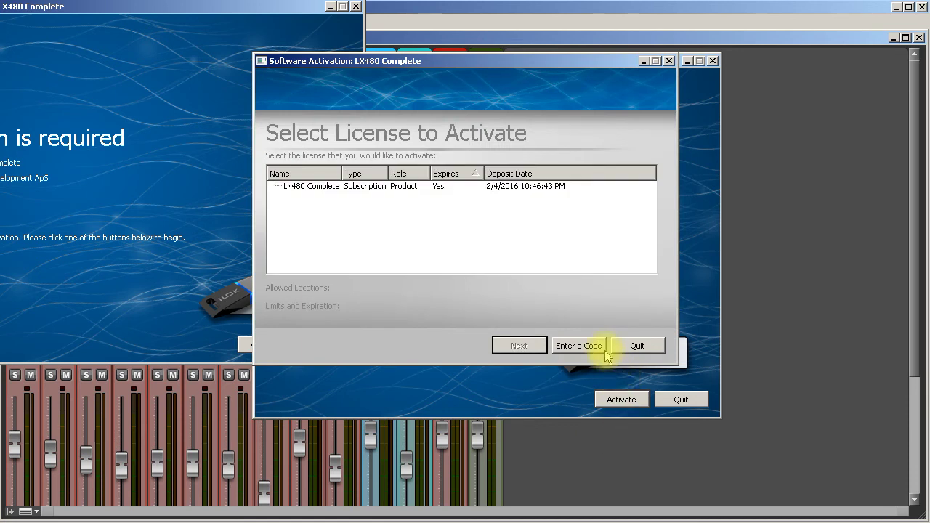
click(447, 190)
click(519, 345)
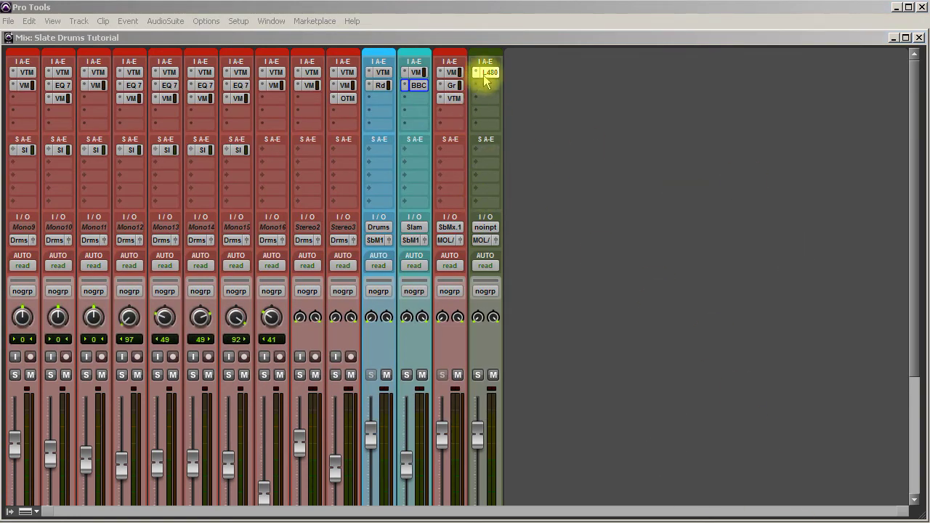
Step: Open LX480 Complete on the aux track and load the Medium Hall (PCM91) preset from the PCM91 folder
click(485, 75)
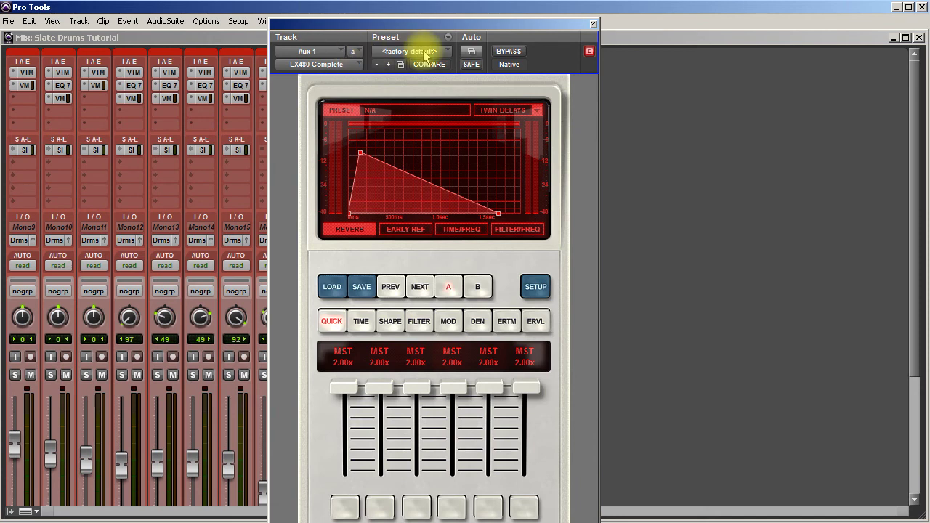
click(332, 287)
click(536, 38)
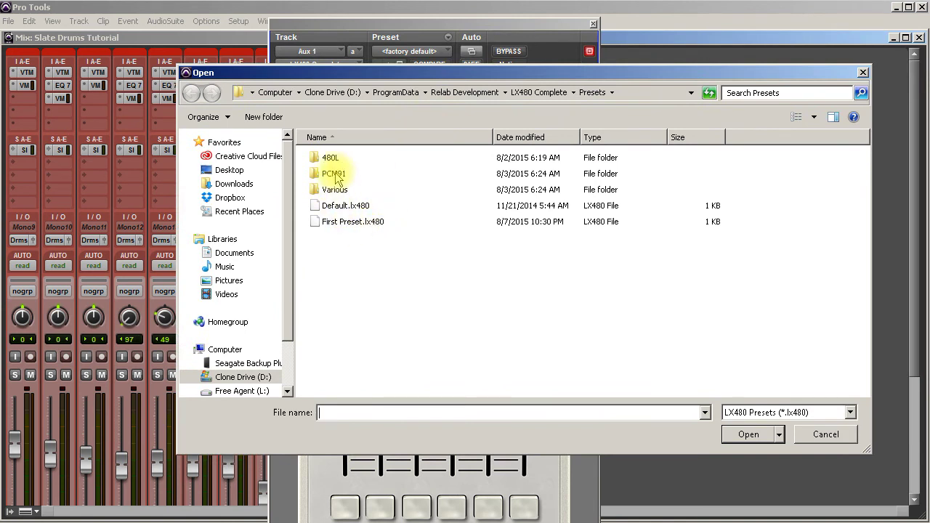
double_click(334, 174)
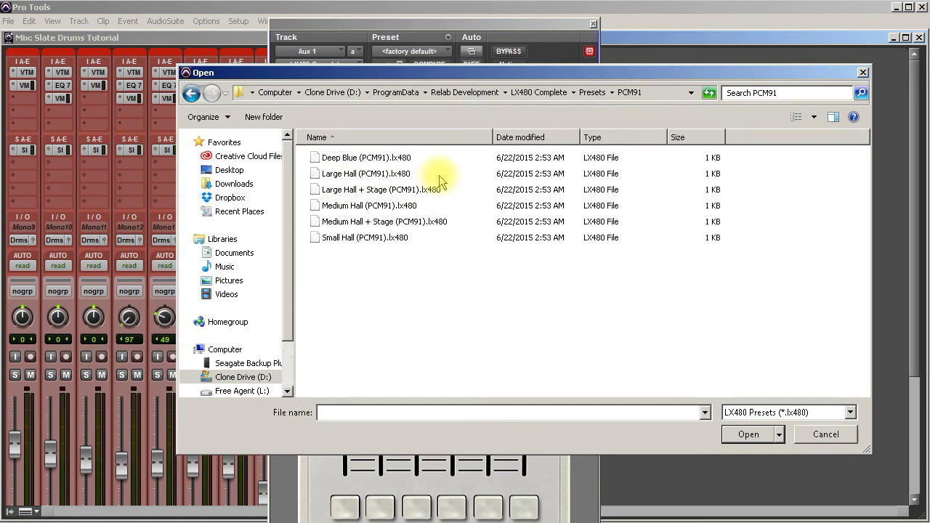
click(349, 206)
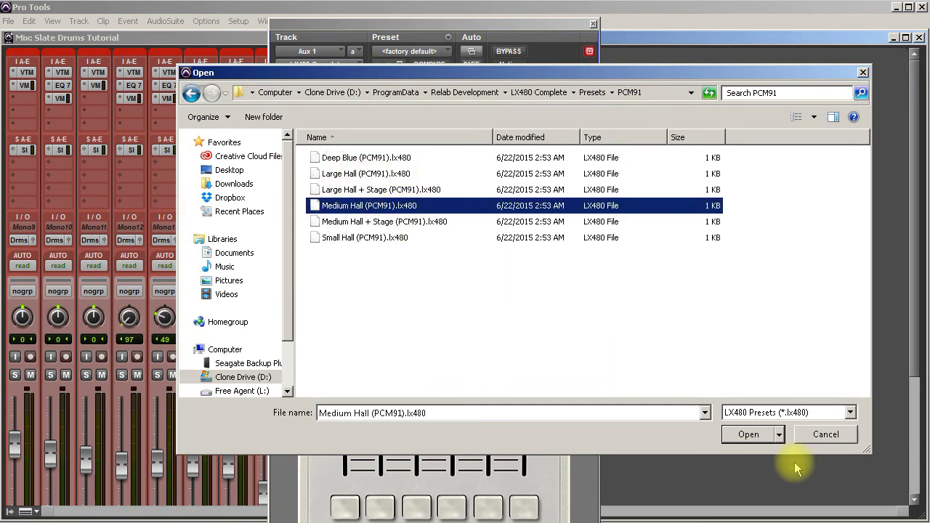
click(748, 435)
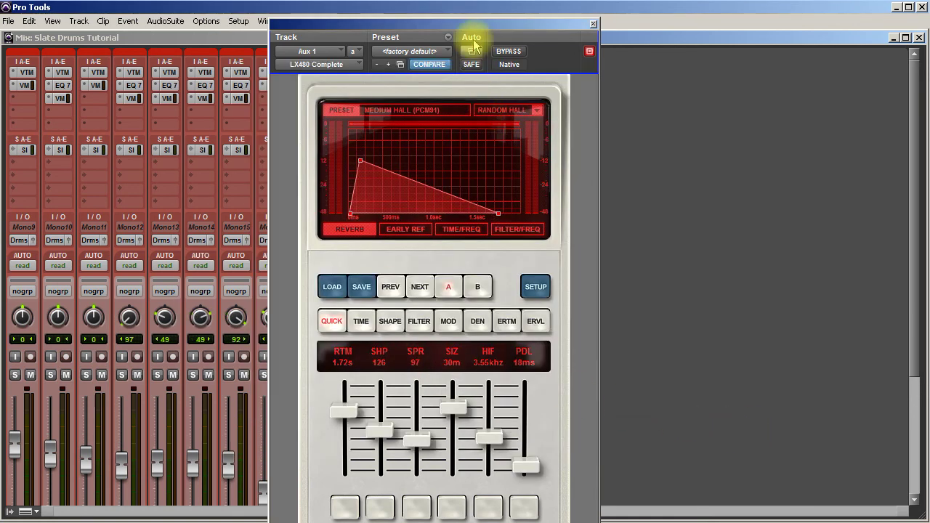
Step: Move the reverb window clear of the aux track, and route the track's input from D Verb (Stereo) and output to Sub Mix.1 (Stereo)
drag(540, 25, 773, 10)
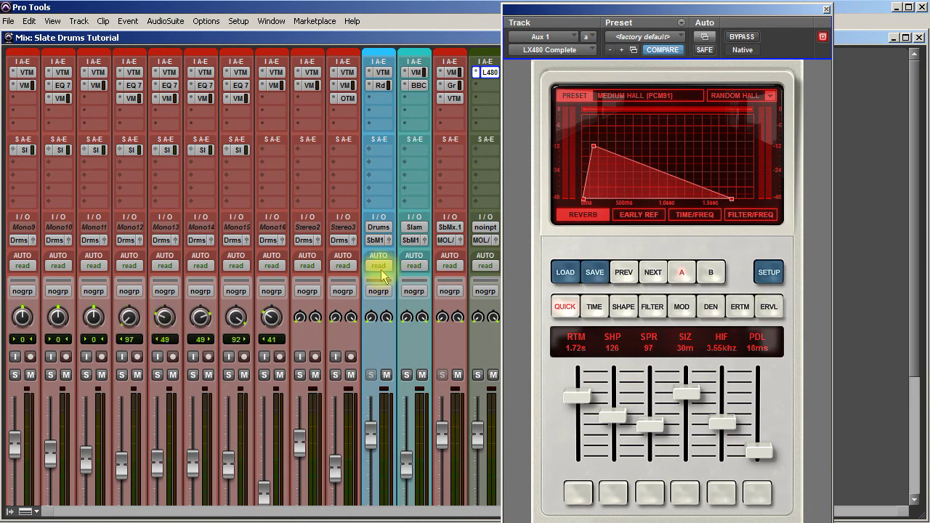
click(484, 226)
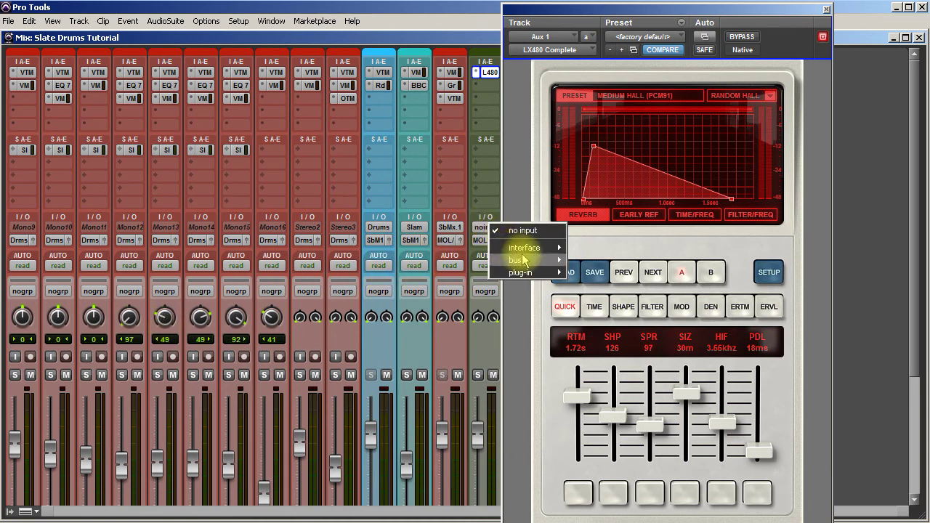
mouse_move(538, 250)
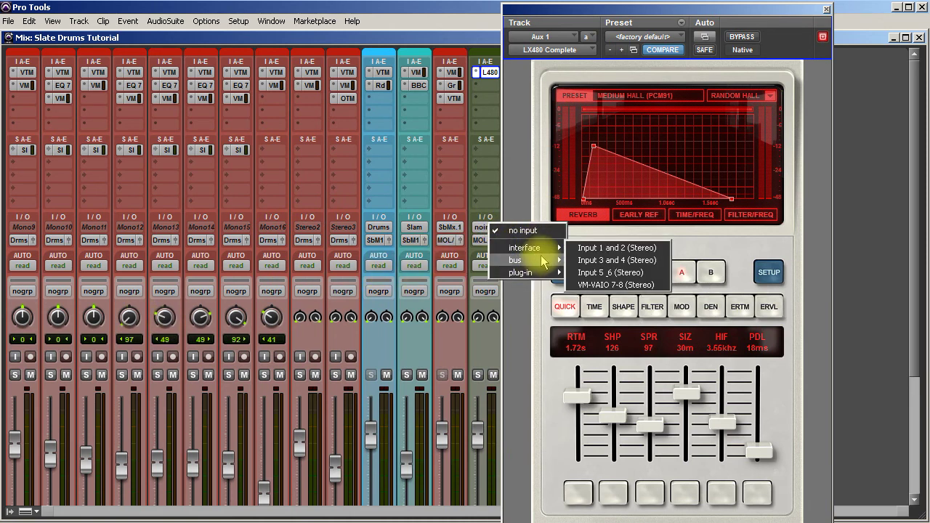
mouse_move(610, 260)
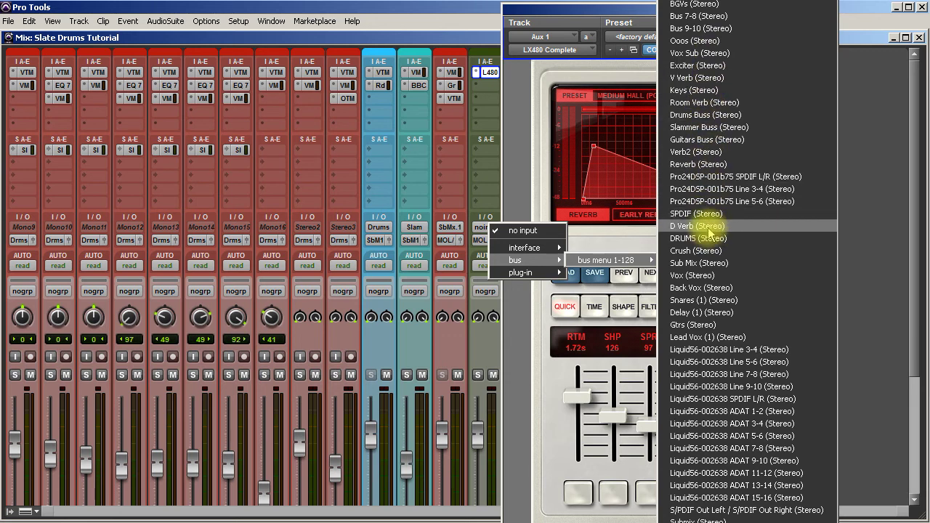
click(696, 226)
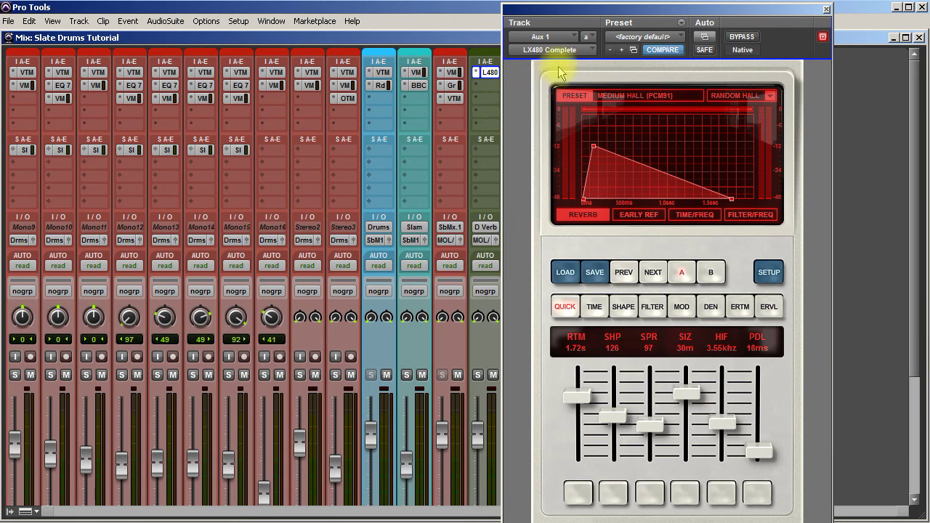
click(484, 240)
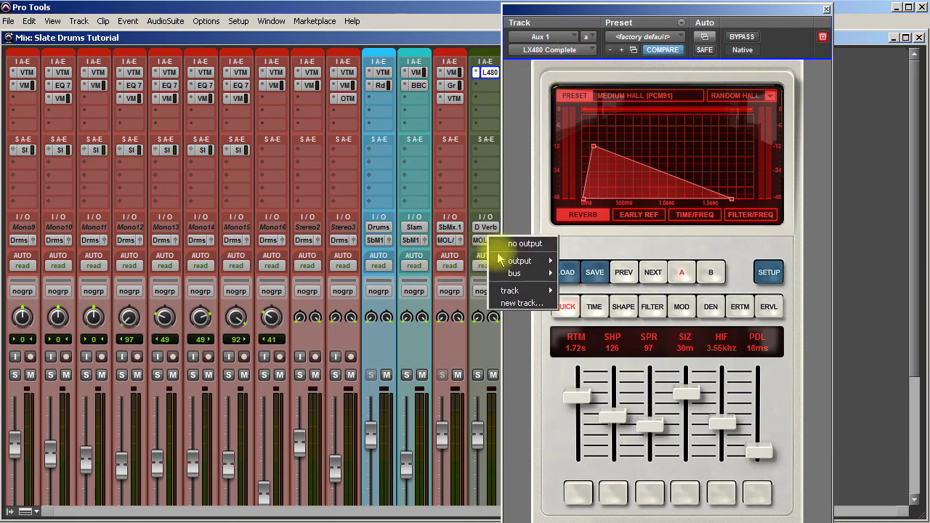
mouse_move(618, 289)
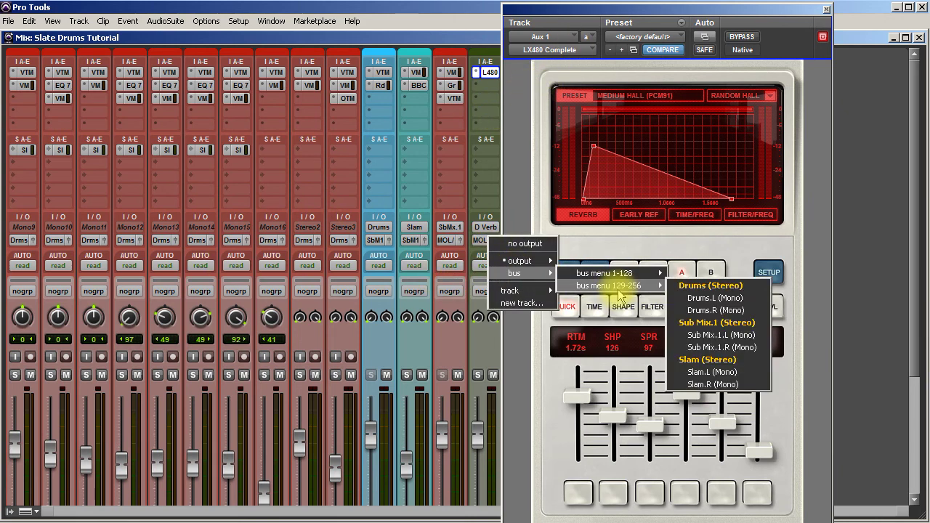
click(716, 322)
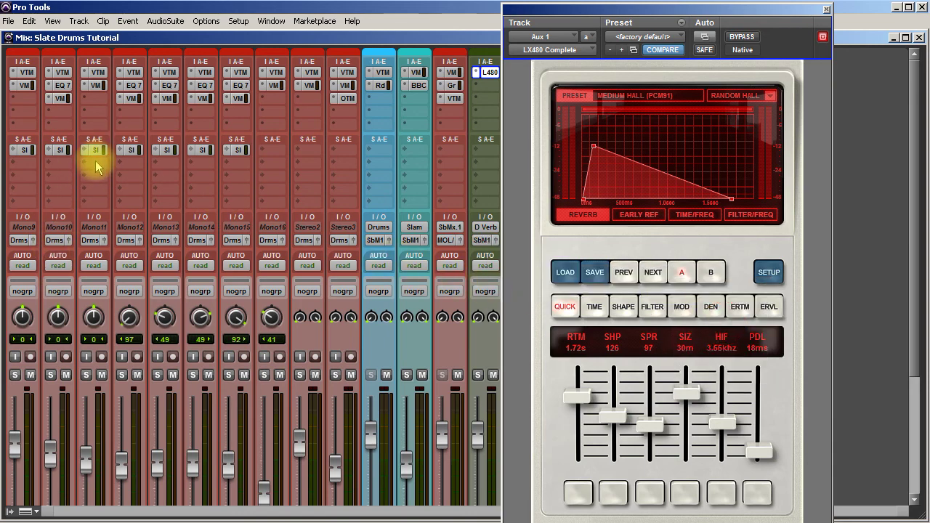
scroll(93, 291, down, 3)
scroll(93, 301, up, 3)
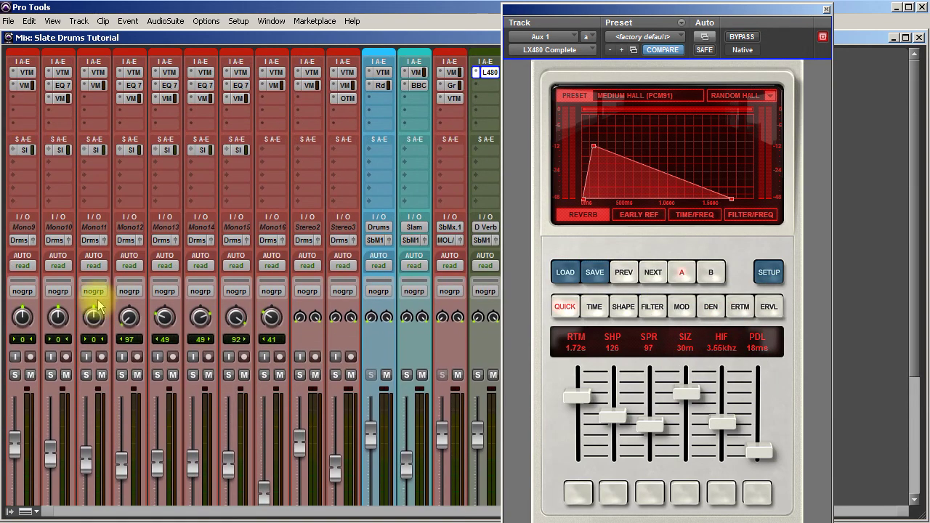
Step: Add a second send on the Snare track to the D Verb bus and, with Snare soloed, raise its level to -3.3 dB
click(96, 173)
mouse_move(134, 196)
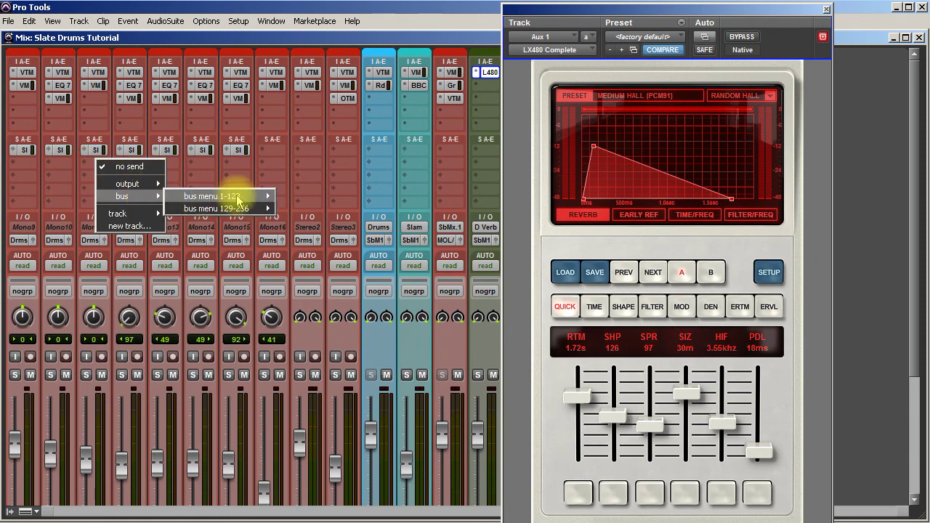
mouse_move(243, 200)
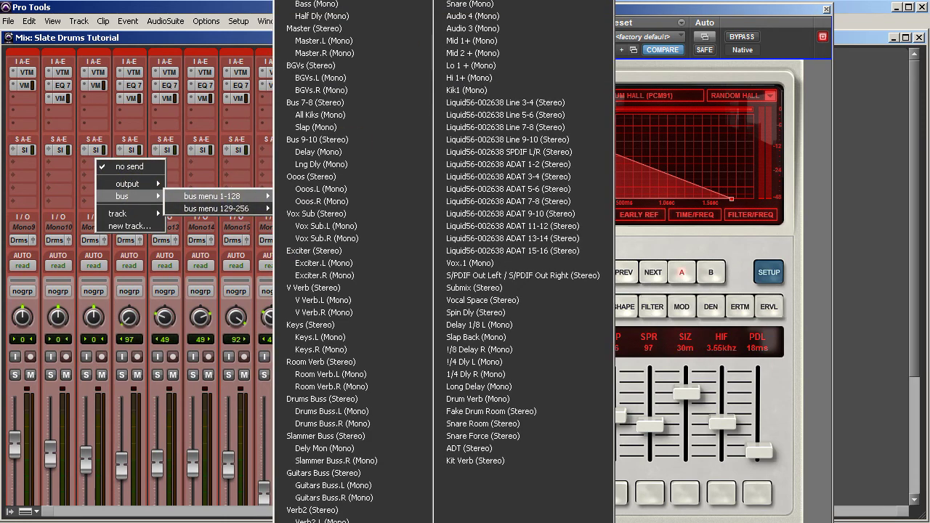
click(232, 150)
drag(415, 384, 417, 314)
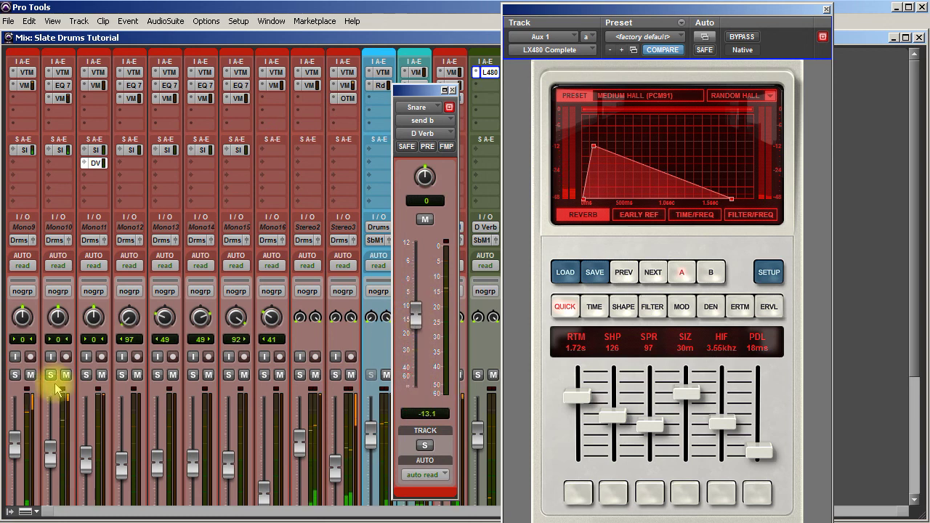
click(86, 374)
mouse_move(417, 313)
mouse_down()
mouse_move(418, 289)
mouse_move(420, 298)
mouse_up()
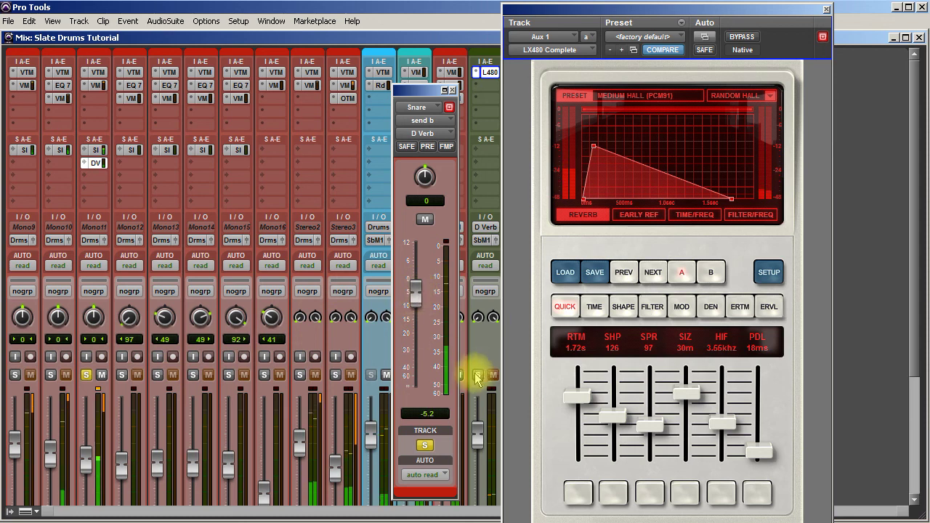
mouse_move(414, 296)
mouse_down()
mouse_move(415, 278)
mouse_move(418, 294)
mouse_up()
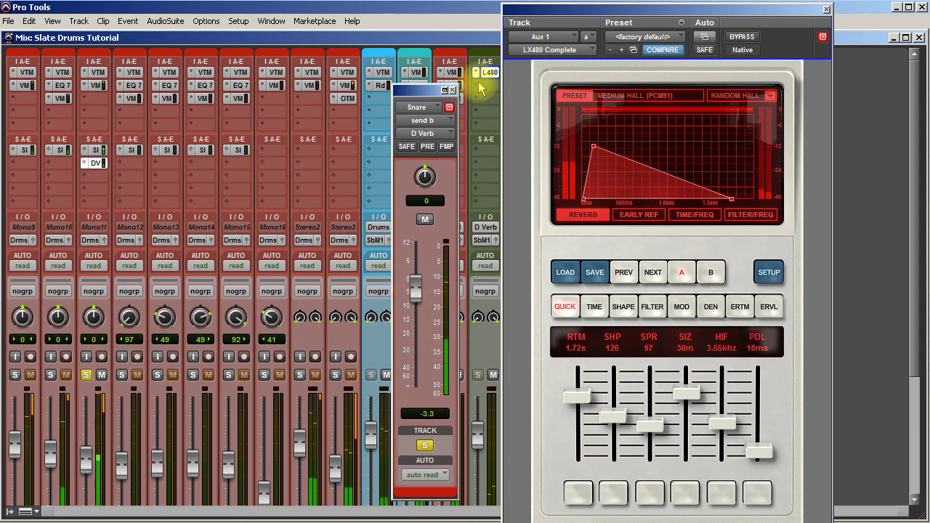
Step: Insert the multichannel EQ3 7-Band (stereo) after the reverb on Aux 1 and cut its LMF band by 4.0 dB at 225.3 Hz
click(489, 85)
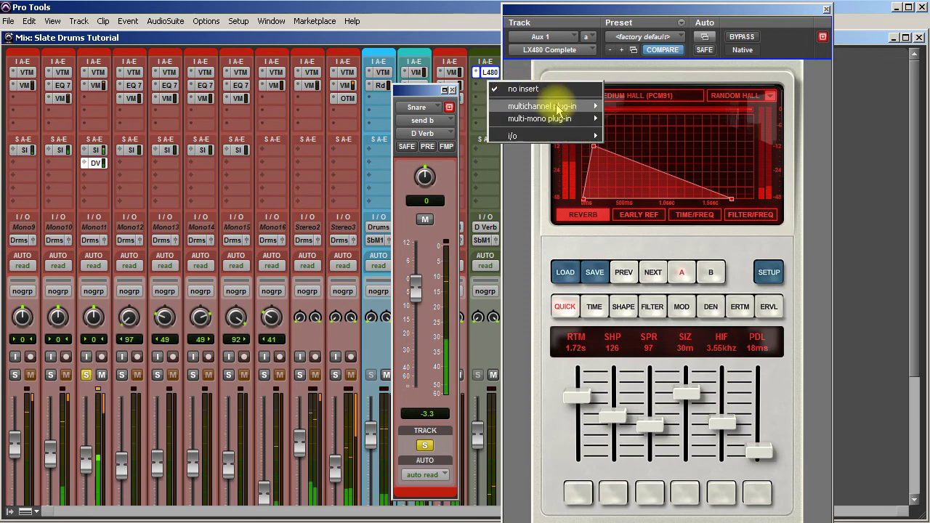
mouse_move(552, 106)
mouse_move(640, 109)
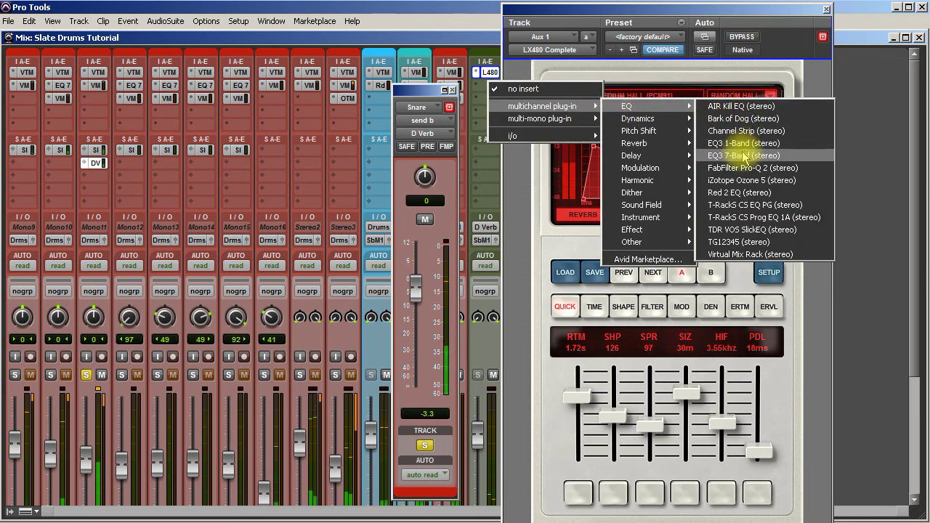
click(792, 154)
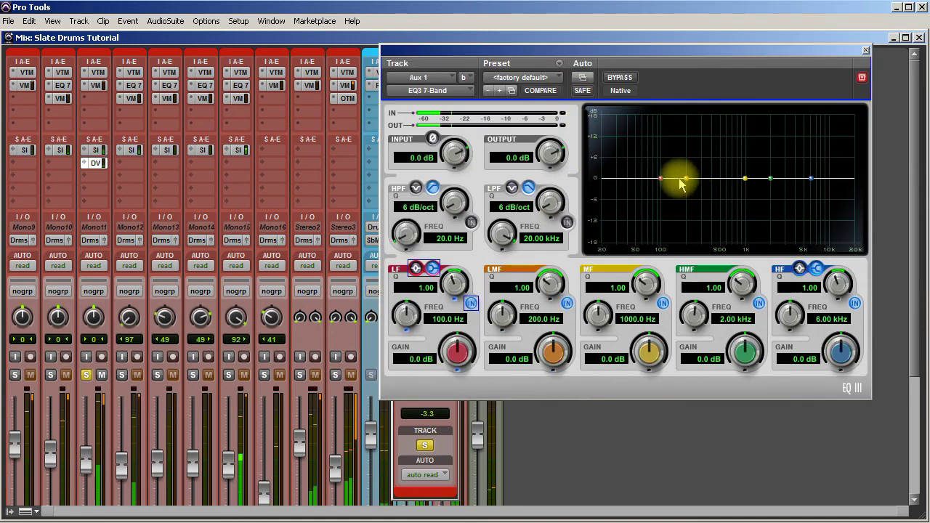
drag(683, 182, 701, 143)
drag(712, 146, 691, 194)
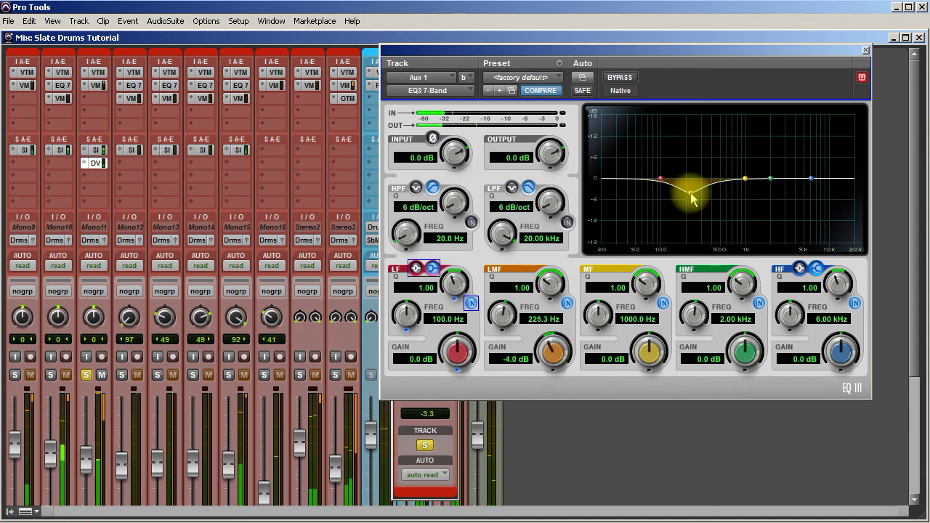
Step: Enable 12 dB/oct high-pass and low-pass filters in the Aux 1 EQ, at 120.7 Hz and 1.93 kHz
drag(454, 206, 451, 158)
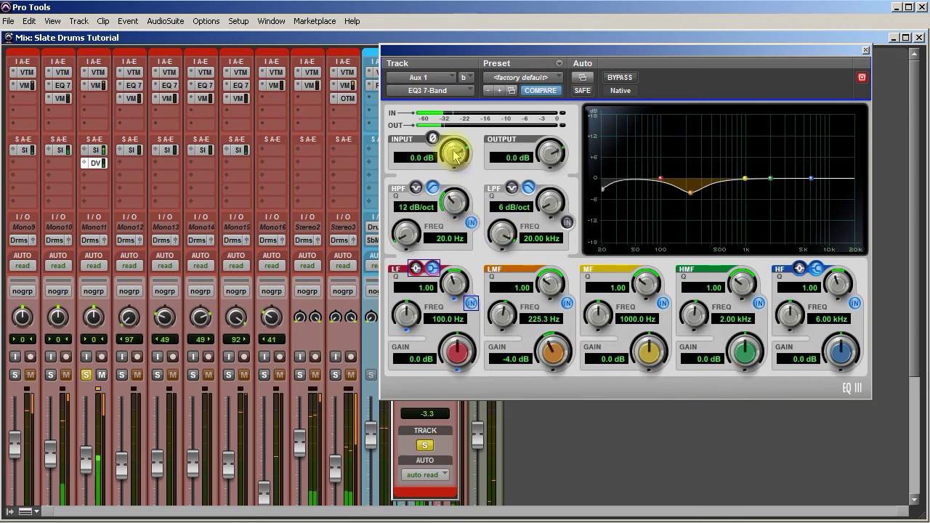
drag(405, 233, 415, 153)
click(567, 222)
drag(550, 197, 548, 154)
drag(501, 234, 492, 378)
Step: Compare the Aux 1 reverb with the EQ bypassed and active, and close the EQ window
click(621, 77)
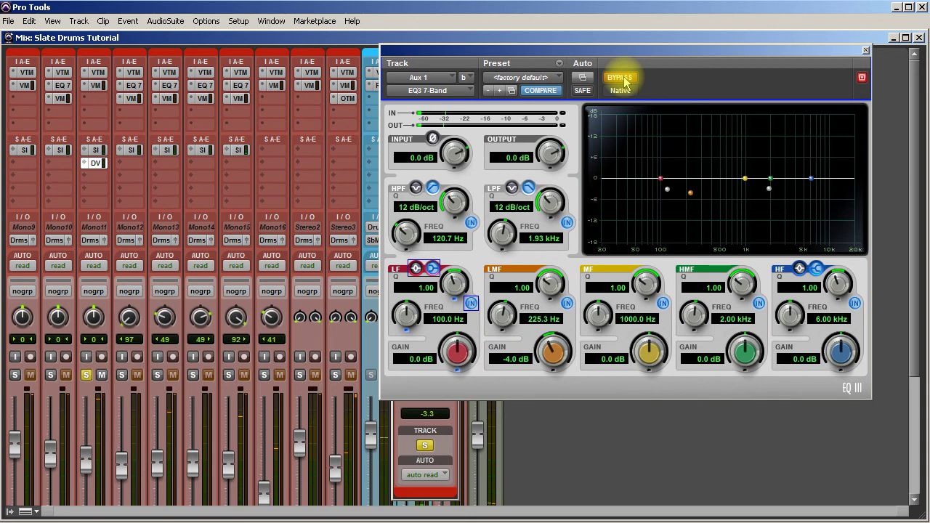
click(621, 78)
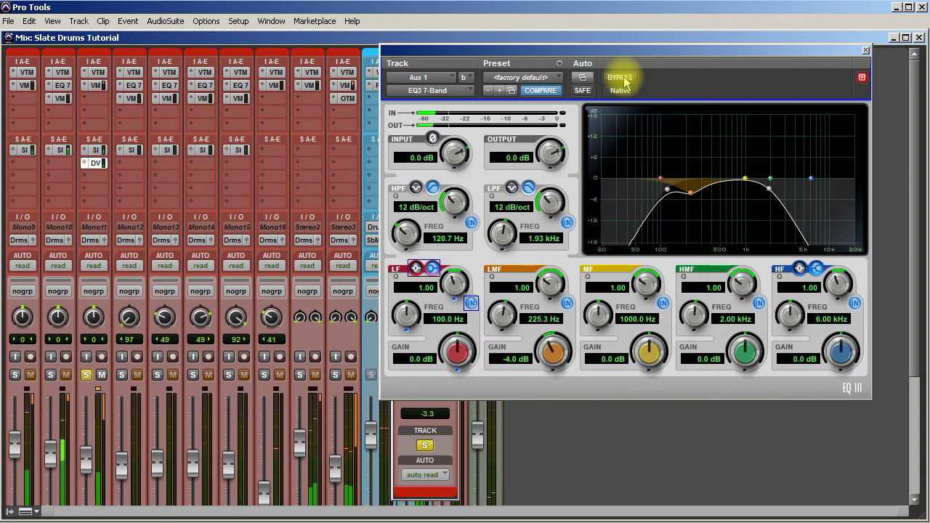
click(865, 51)
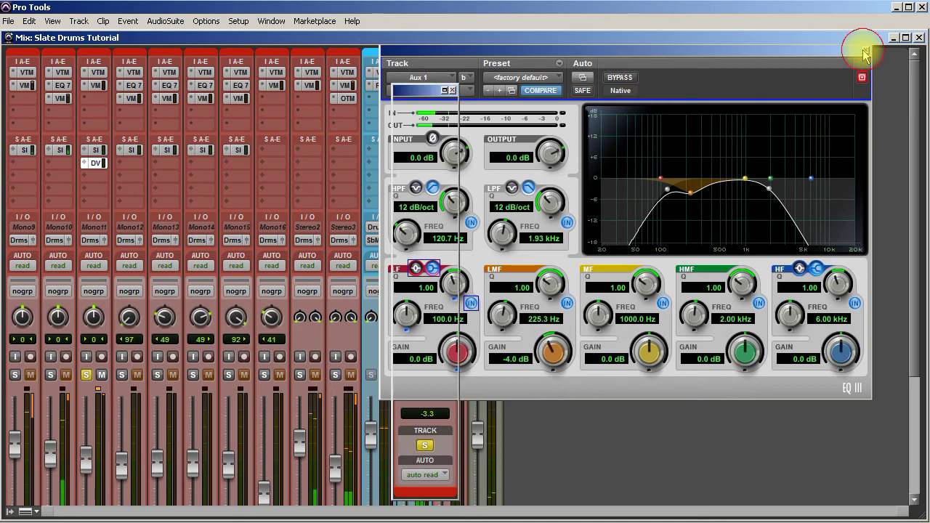
Step: Set the Snare's D Verb send to -2.7 dB and copy the send to Tom 1, Tom 2, Tom 3, the floor tom and OH
drag(417, 280, 418, 287)
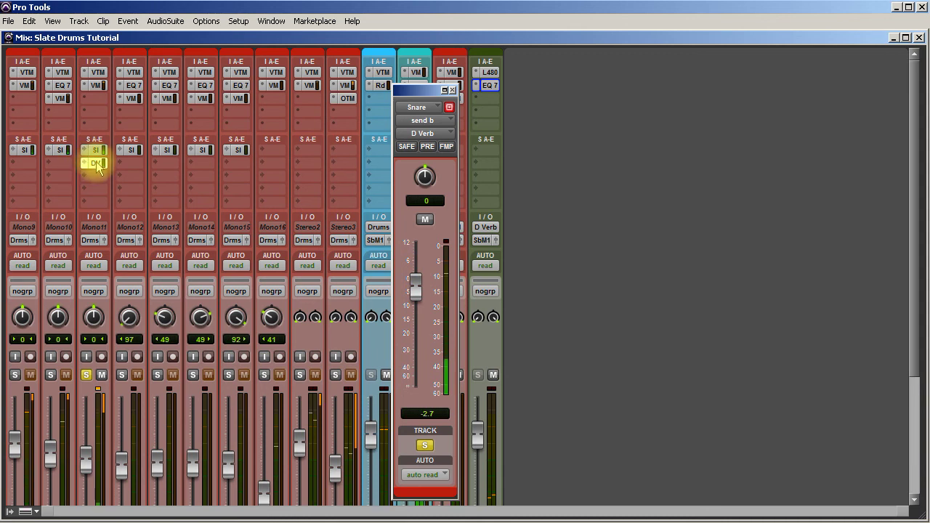
drag(95, 163, 172, 166)
drag(167, 163, 308, 171)
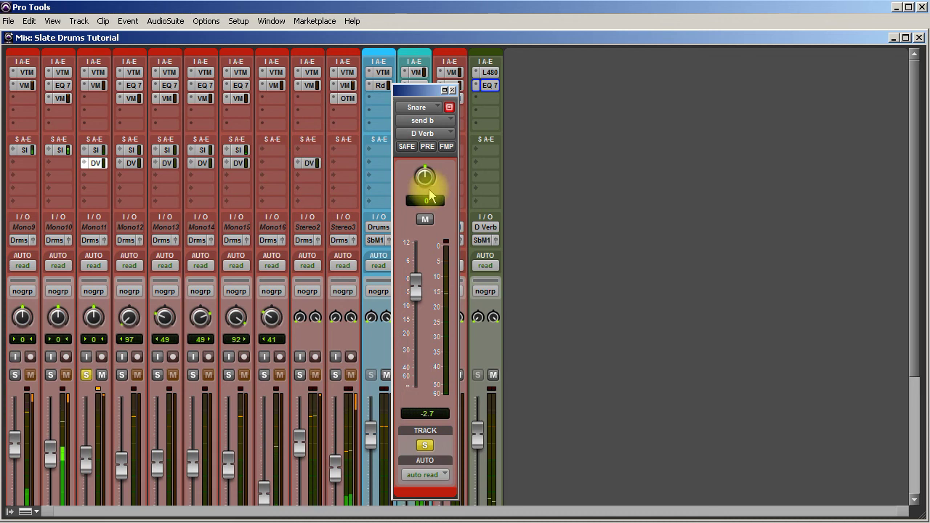
click(452, 90)
Step: Unsolo the Snare and lower the Aux 1 fader to -3.3 dB, checking the mix with Aux 1 muted and unmuted
click(93, 374)
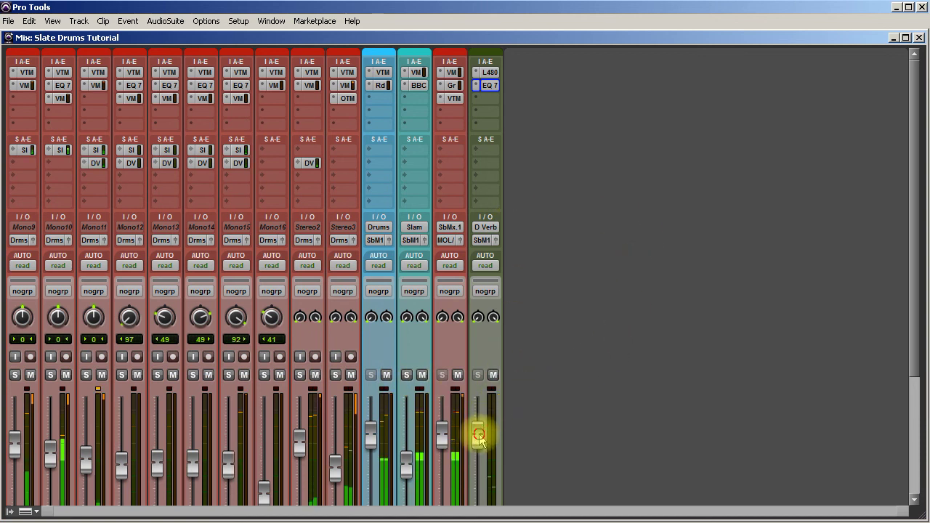
click(492, 375)
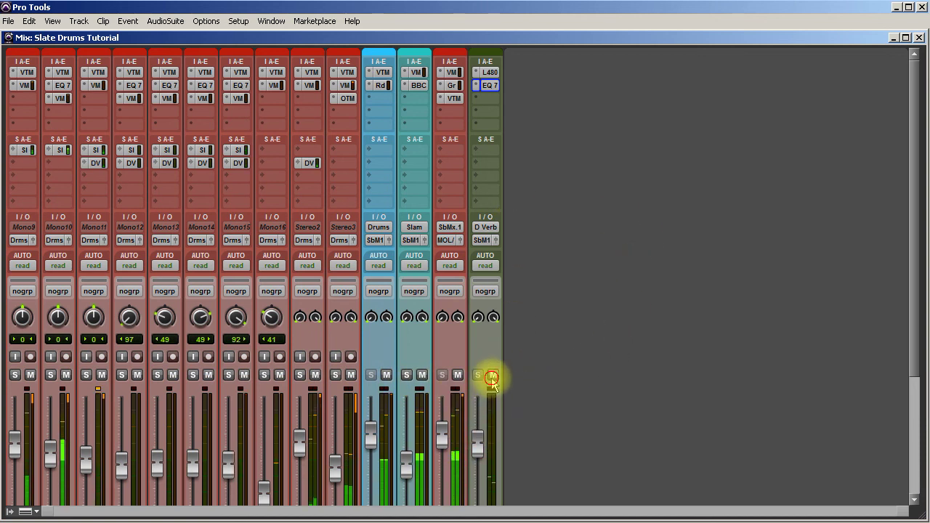
click(492, 375)
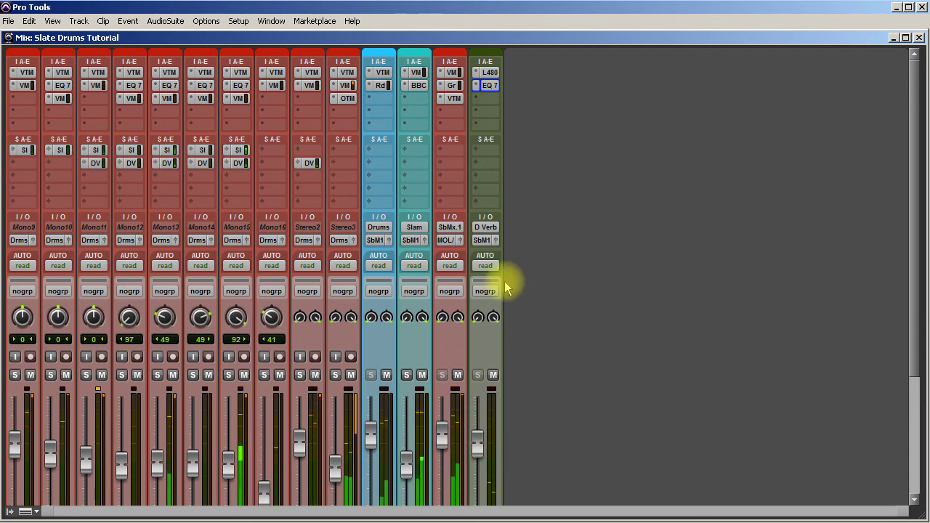
Step: Shorten the LX480 Complete reverb time (RTM) on Aux 1 to 1.42 s and close the plug-in
click(488, 73)
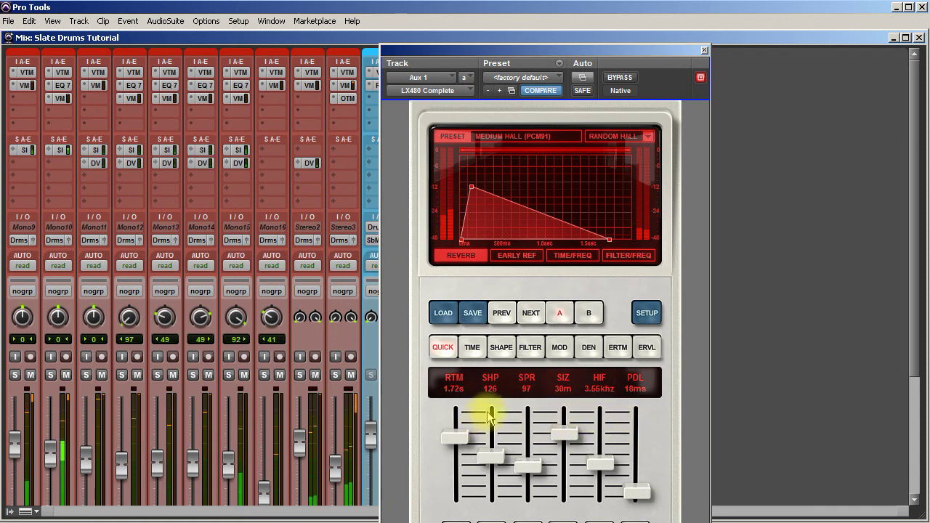
drag(460, 439, 459, 446)
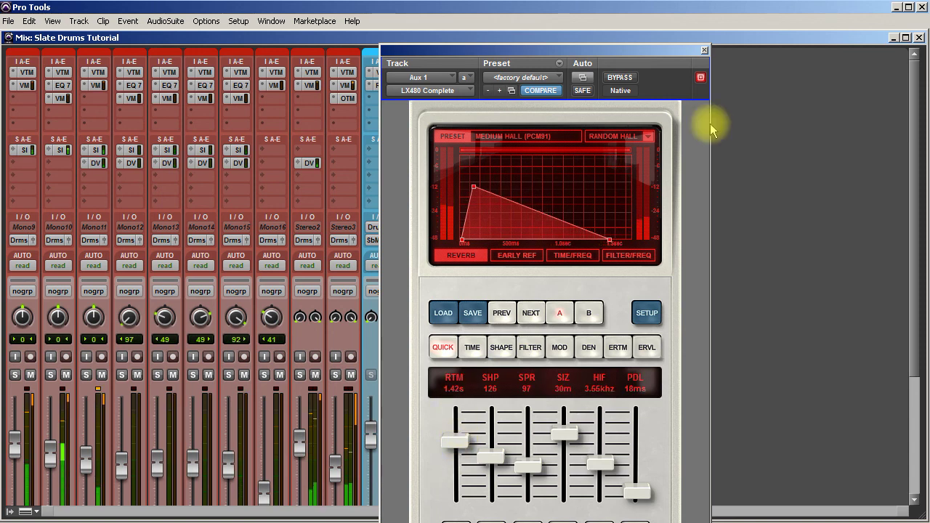
click(704, 51)
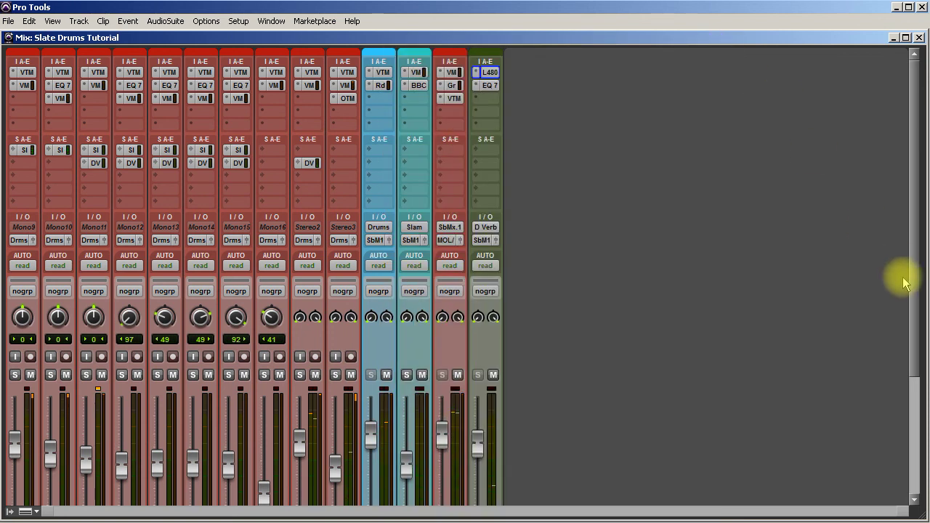
scroll(626, 313, down, 5)
scroll(626, 313, up, 5)
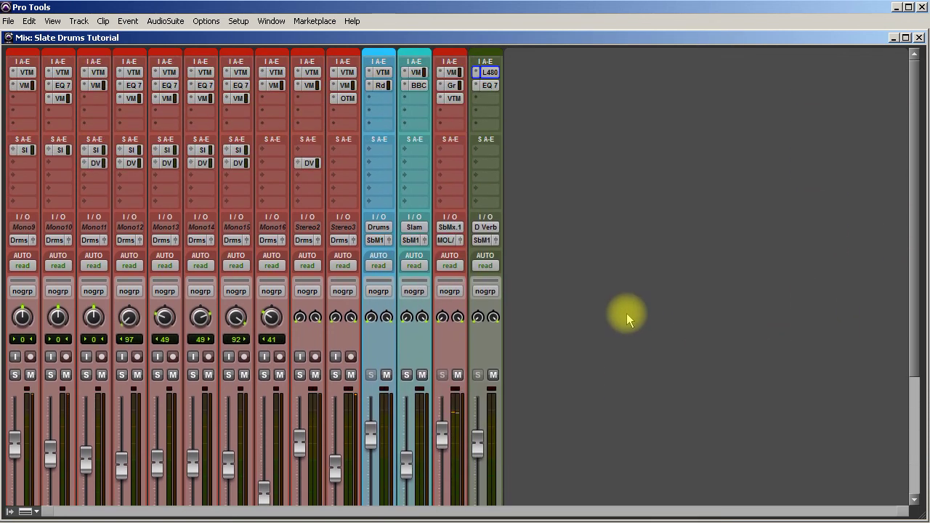
scroll(559, 428, down, 5)
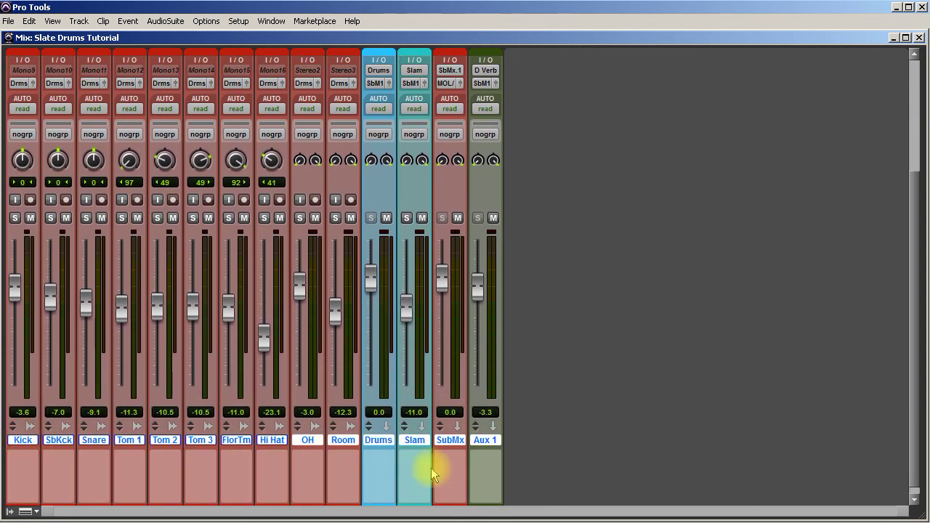
scroll(435, 465, up, 5)
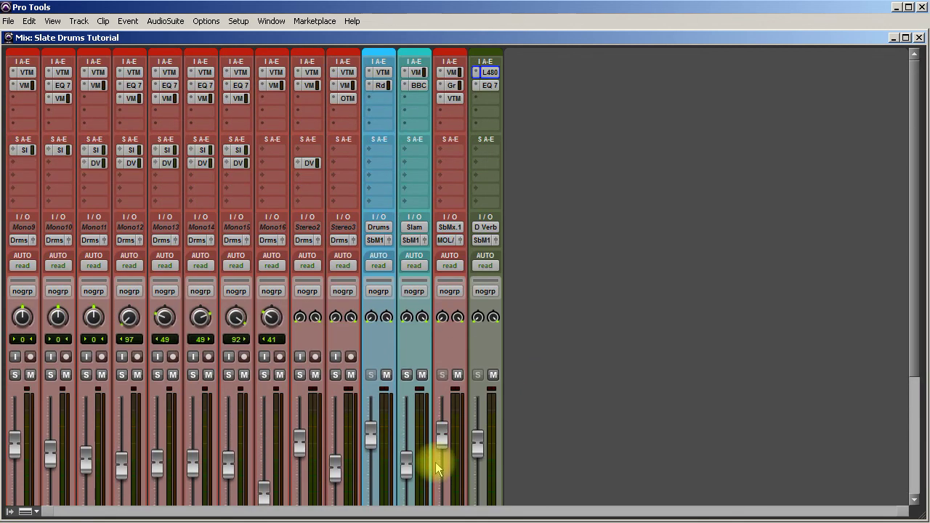
Step: Compare the full drum mix with and without processing by bypassing and re-enabling all three rows of inserts across every track
click(488, 71)
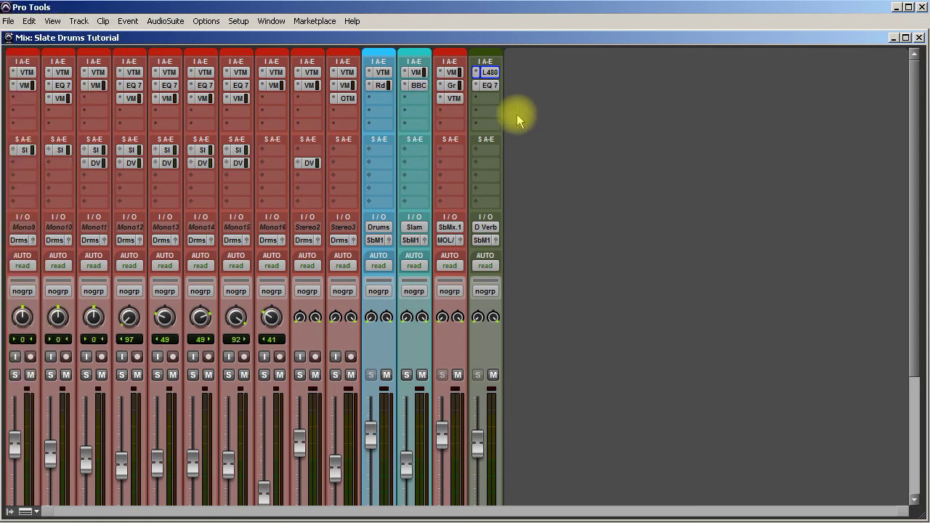
click(486, 72)
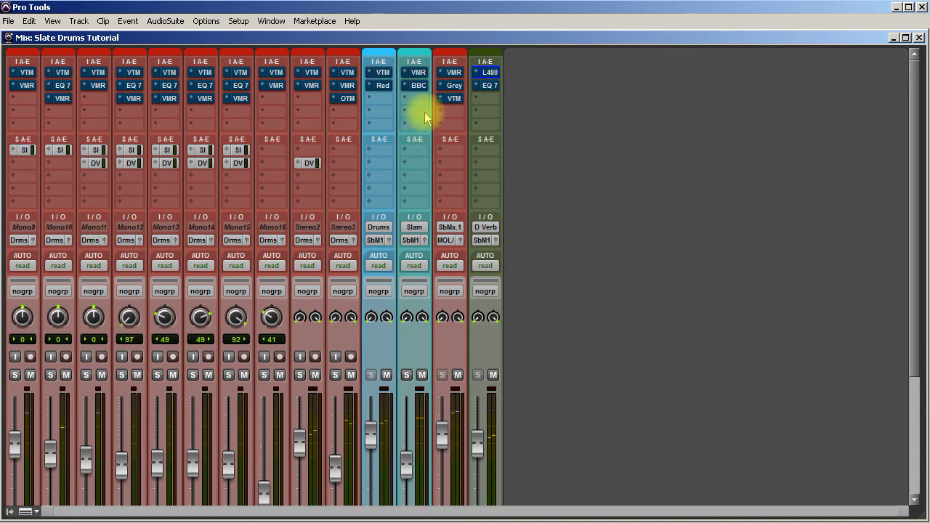
ctrl+alt+click(450, 73)
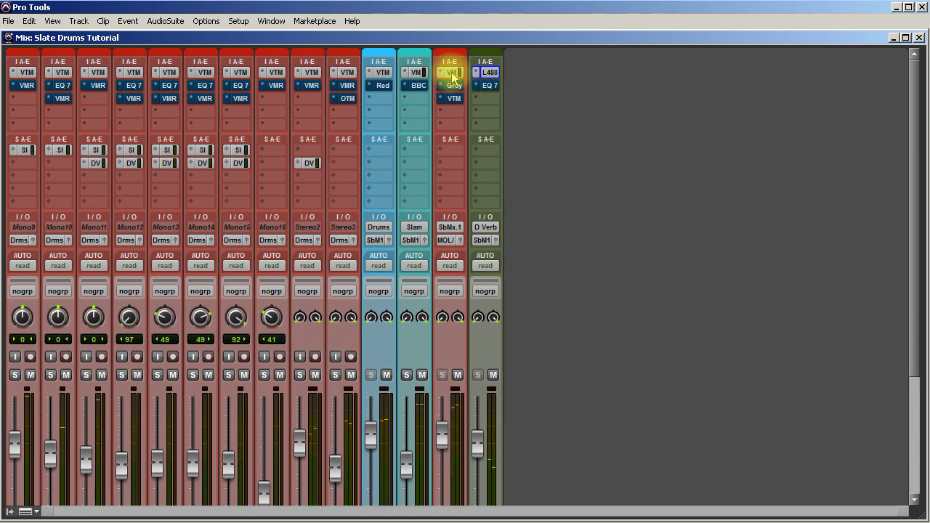
ctrl+click(452, 74)
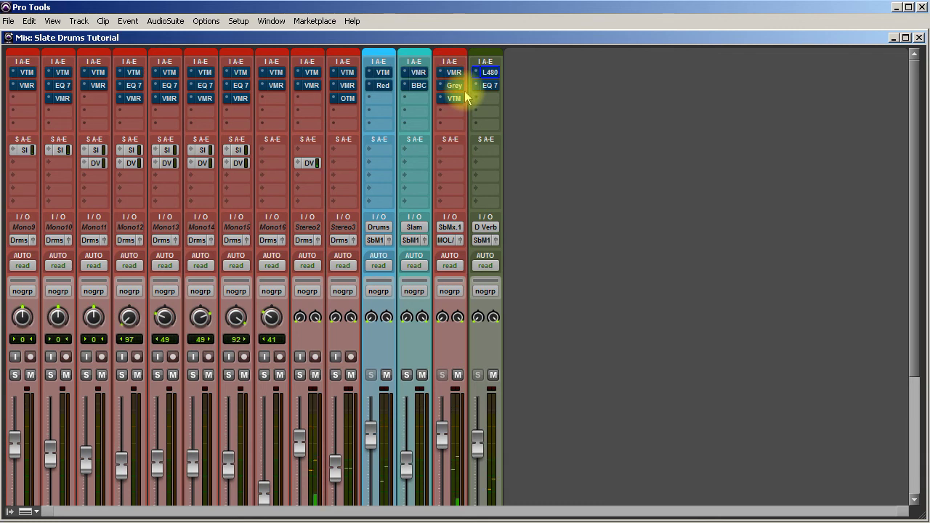
click(455, 75)
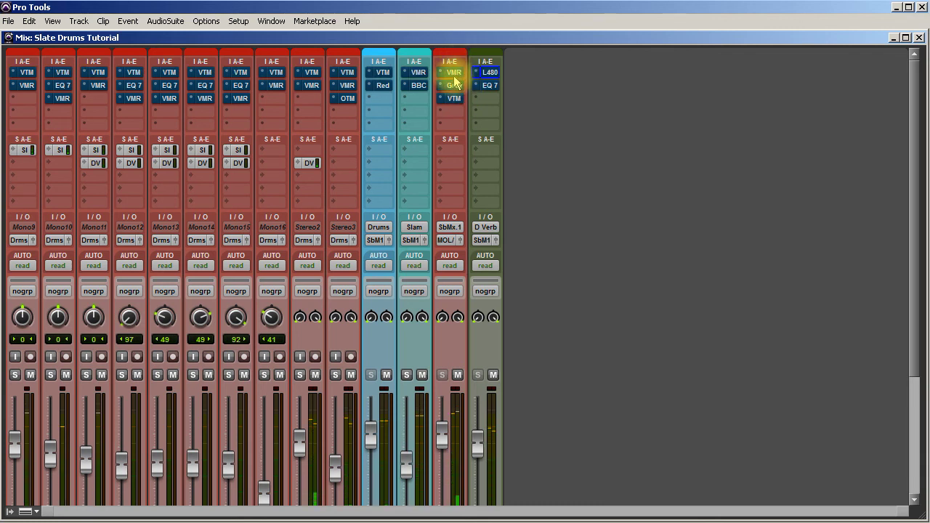
ctrl+alt+click(453, 72)
ctrl+alt+click(449, 82)
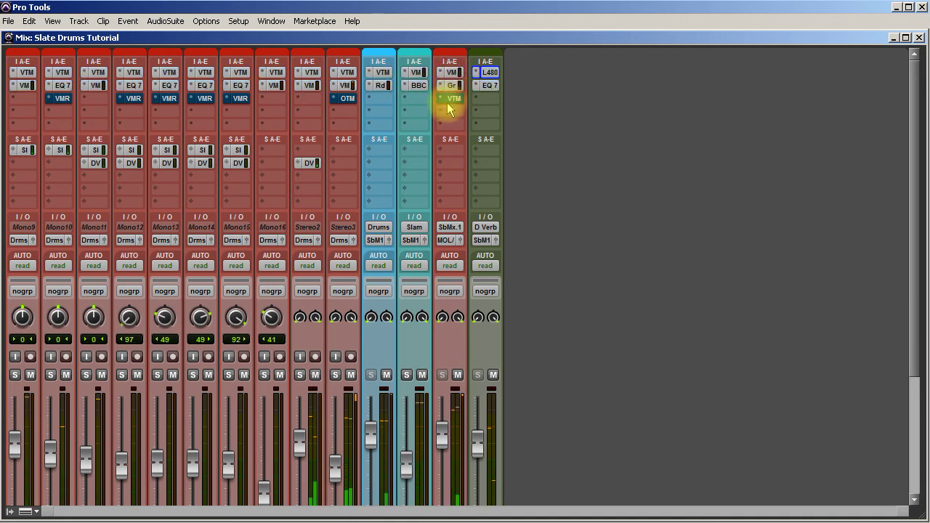
ctrl+alt+click(447, 100)
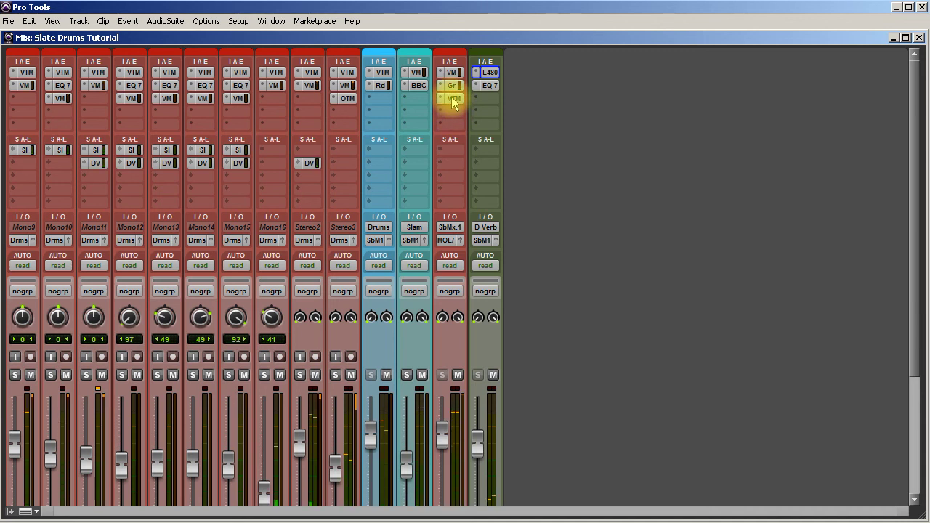
ctrl+alt+click(451, 100)
ctrl+alt+click(451, 85)
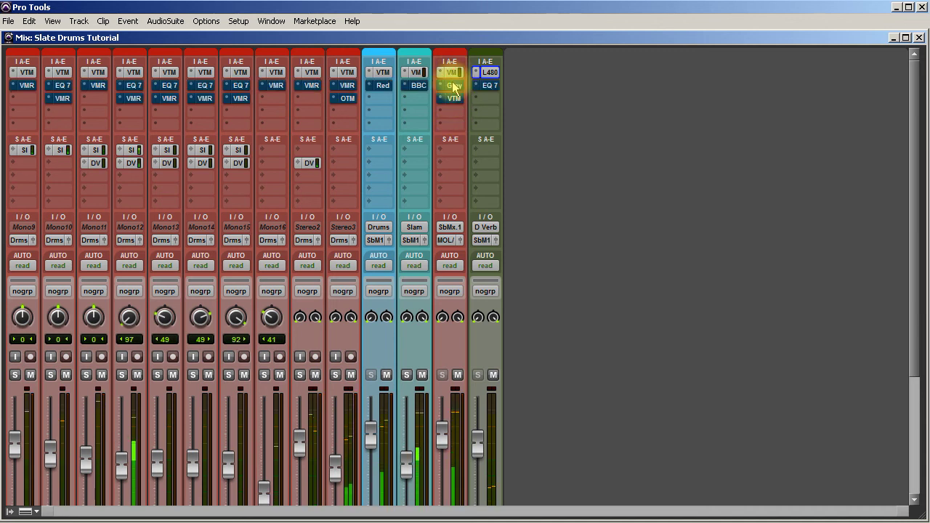
ctrl+alt+click(450, 73)
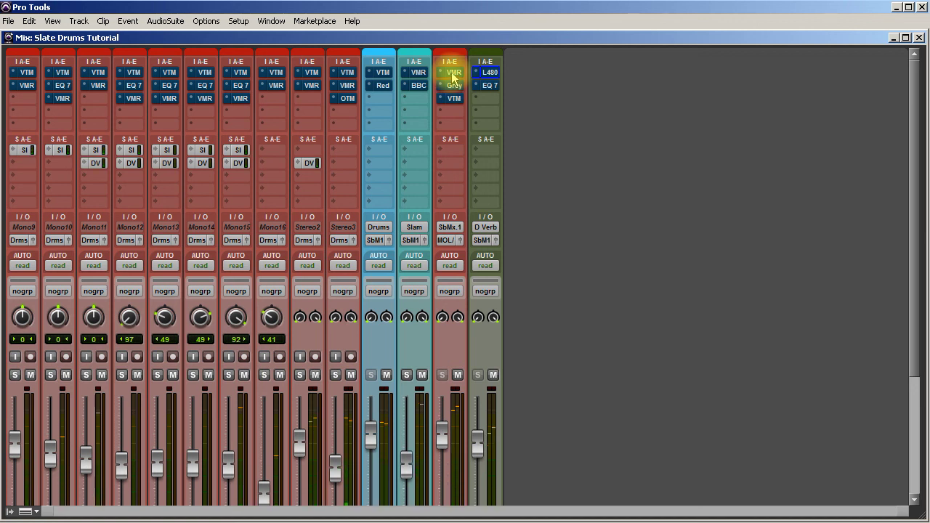
ctrl+alt+click(452, 72)
ctrl+alt+click(452, 85)
ctrl+alt+click(452, 98)
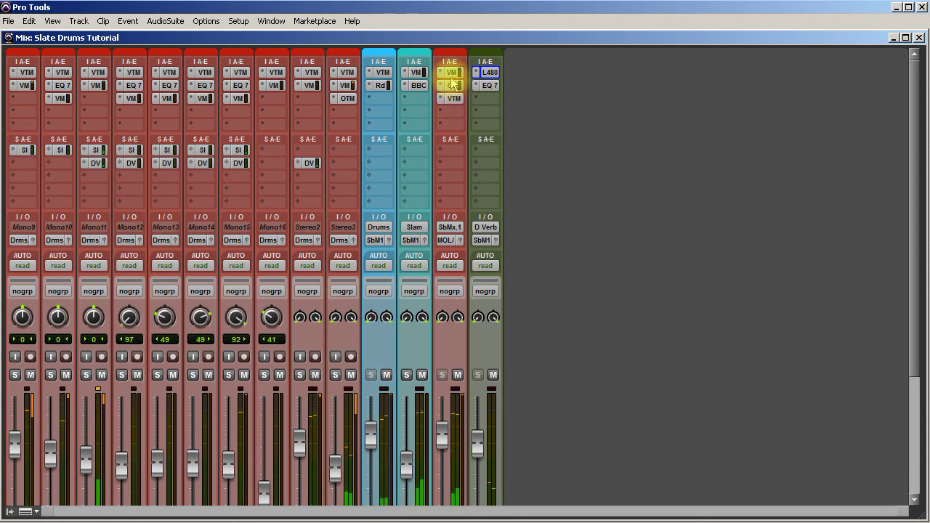
ctrl+alt+click(452, 73)
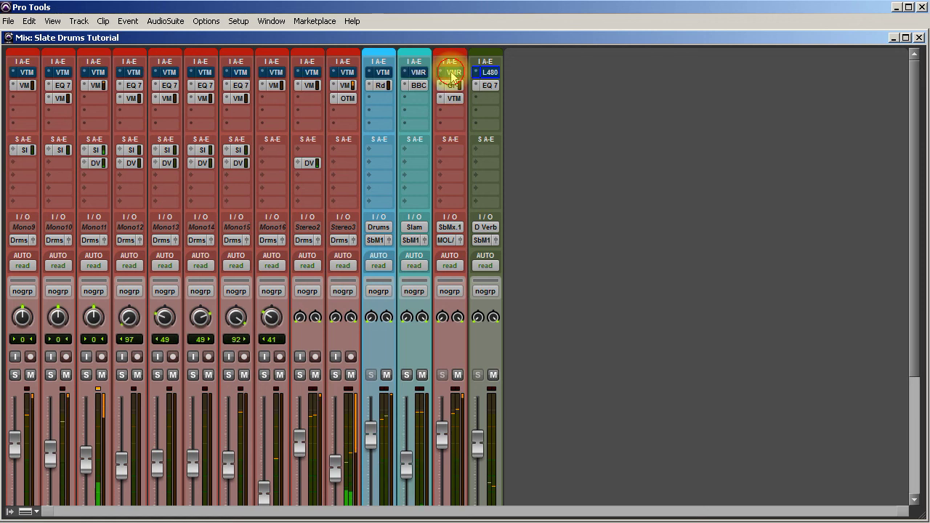
ctrl+alt+click(452, 85)
ctrl+alt+click(452, 98)
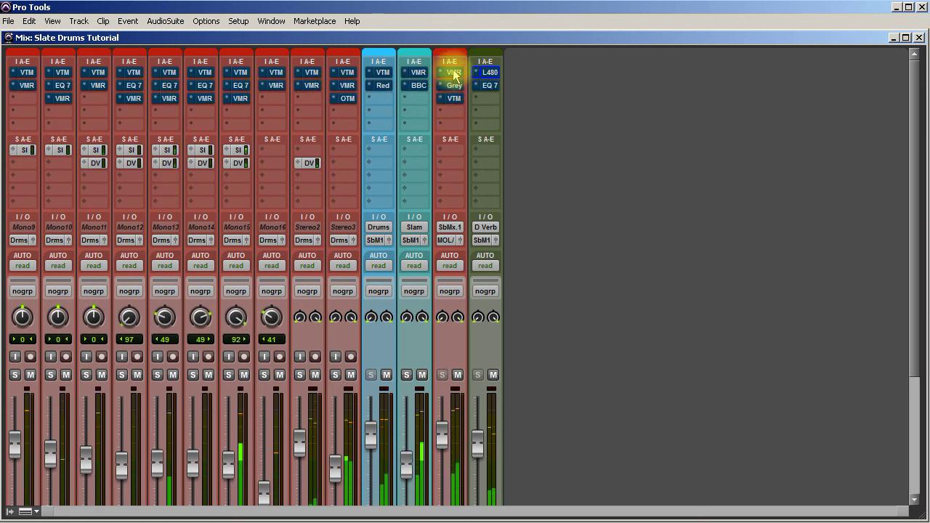
ctrl+alt+click(453, 72)
ctrl+alt+click(451, 86)
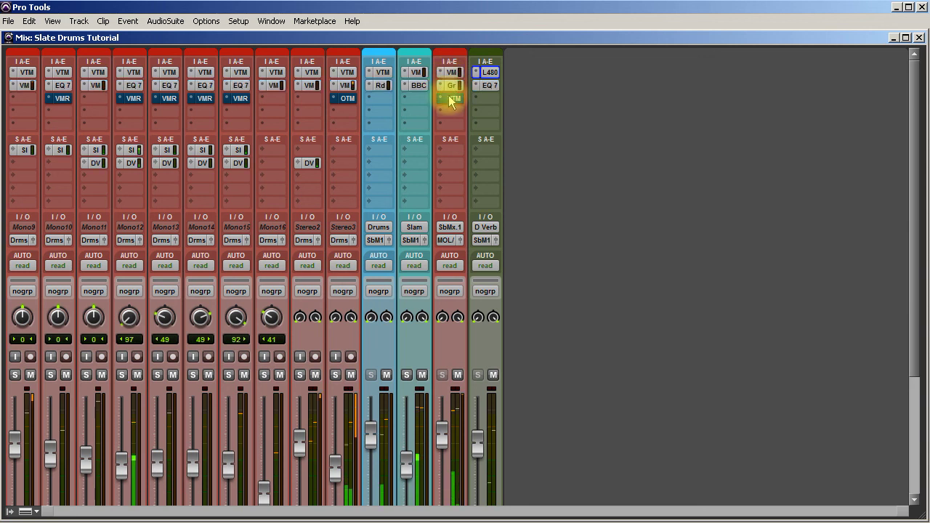
ctrl+alt+click(450, 98)
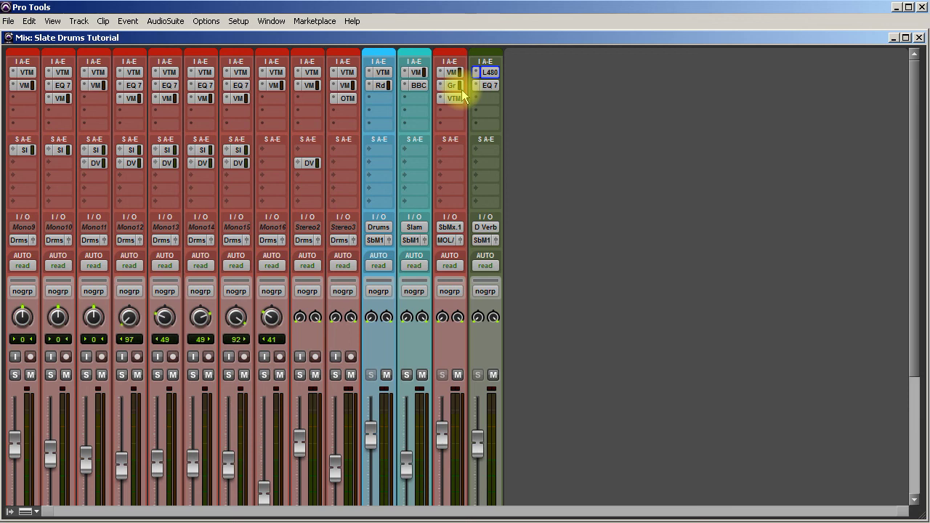
scroll(623, 277, down, 5)
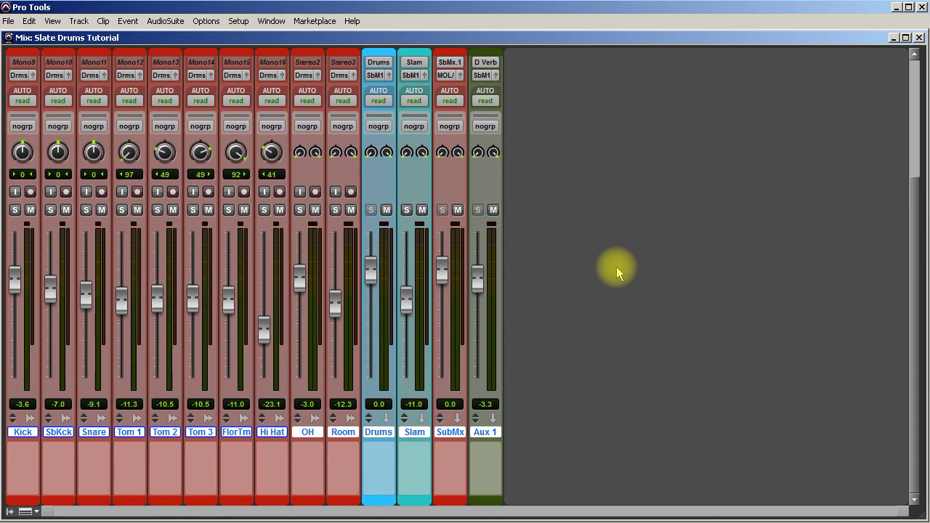
scroll(665, 334, up, 5)
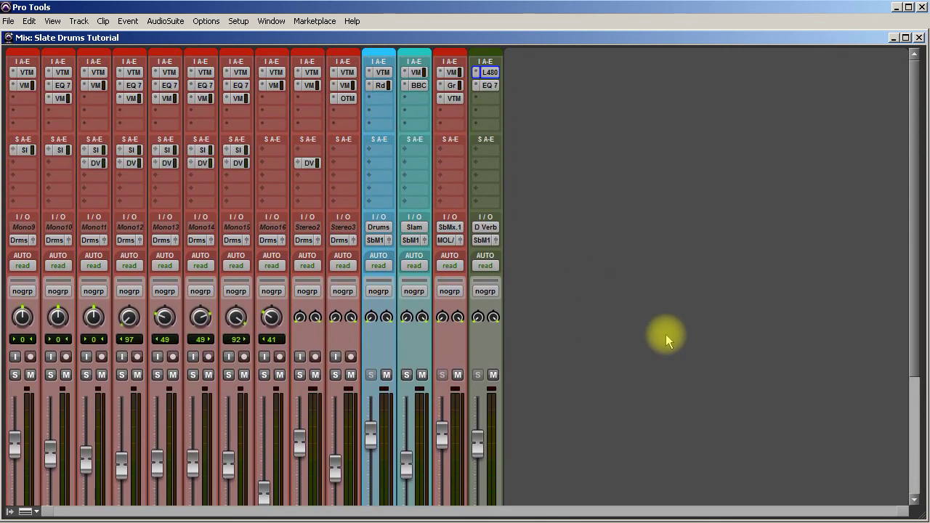